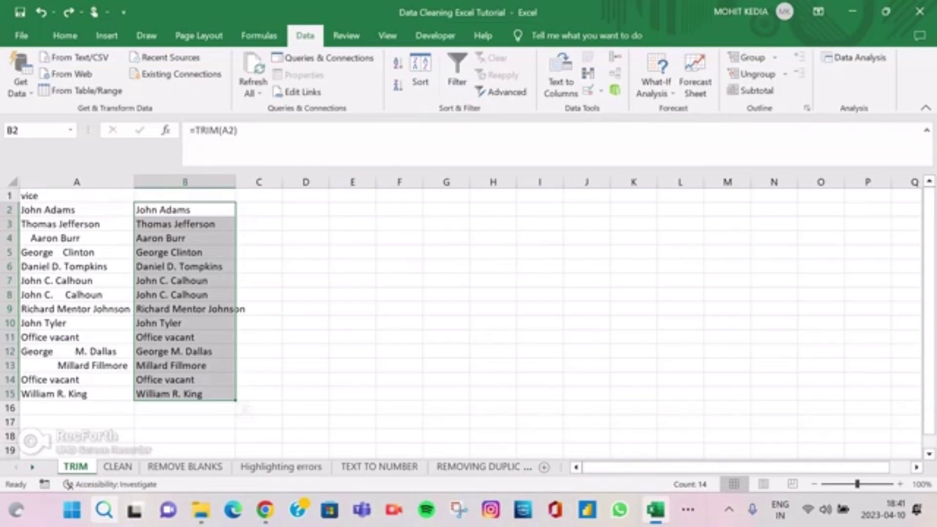
- Complete the header in cell A1 of the TRIM sheet so it reads "vice PRESIDENT"
click(76, 210)
click(77, 196)
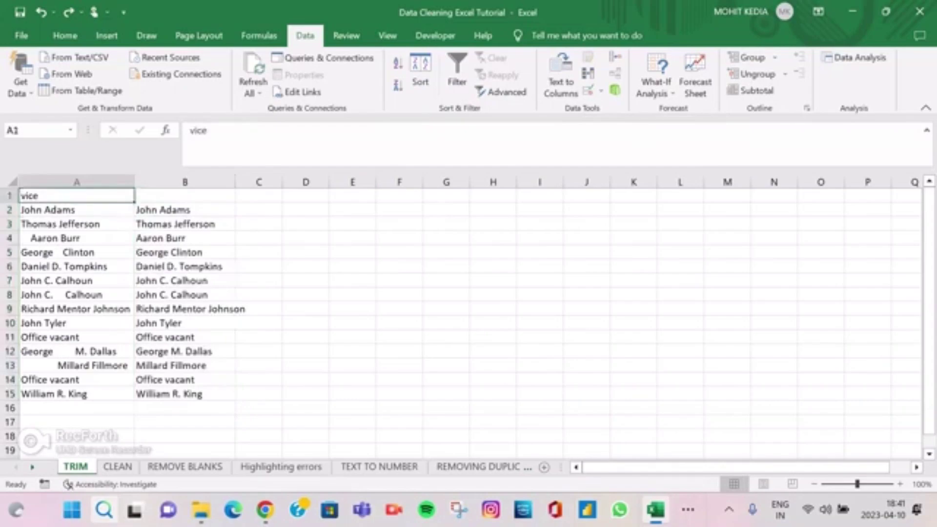
click(214, 131)
text(P)
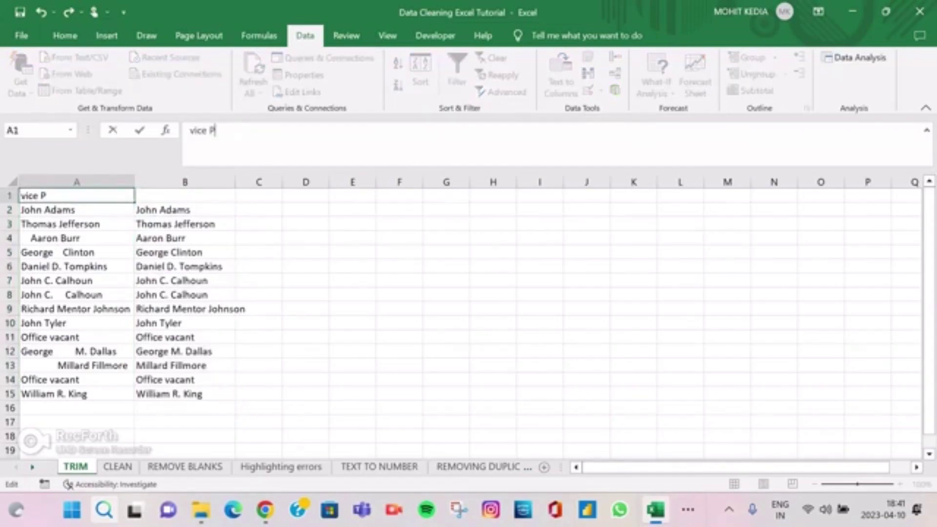
text(RESIDENT)
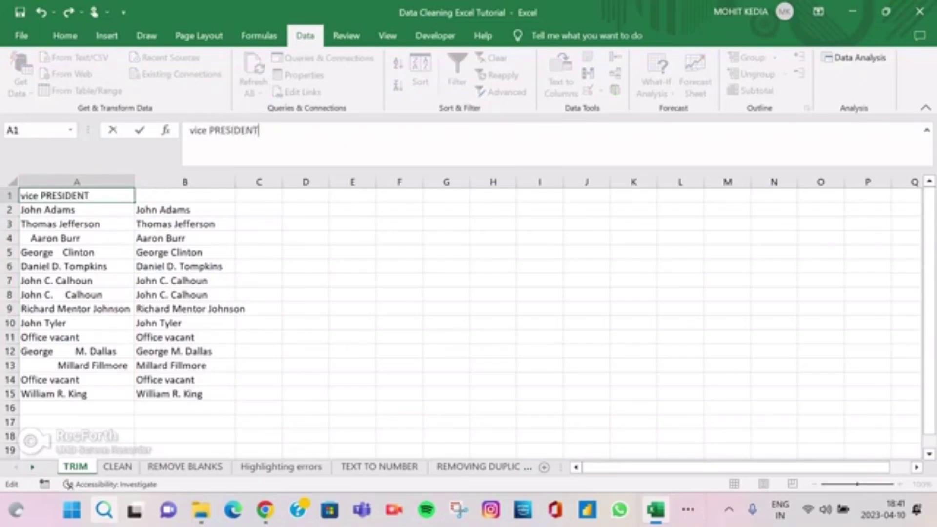
key(Return)
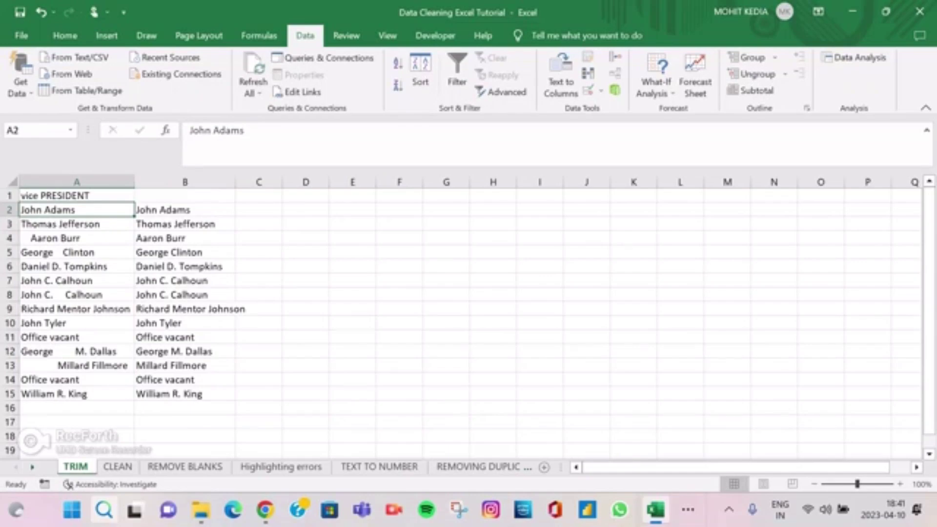
- Clear the existing TRIM formulas from cells B2:B15
click(185, 210)
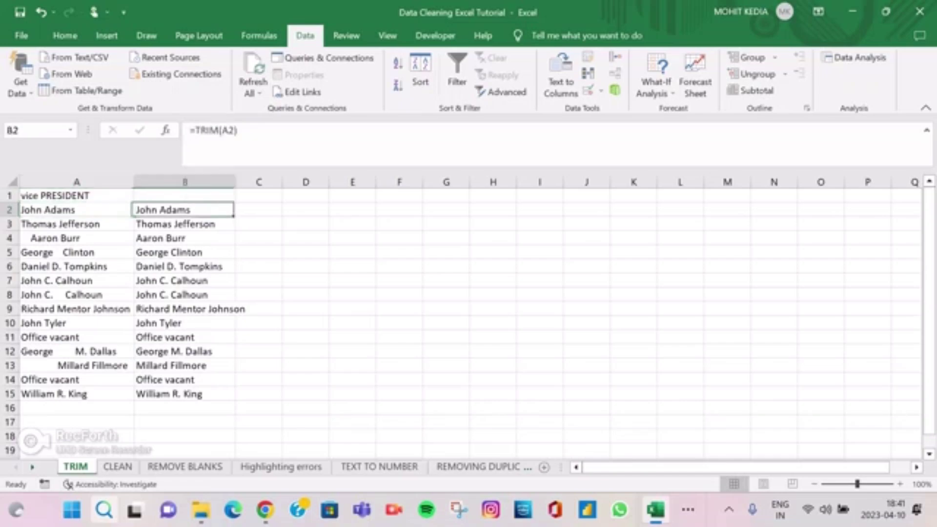
key(ctrl+shift+Down)
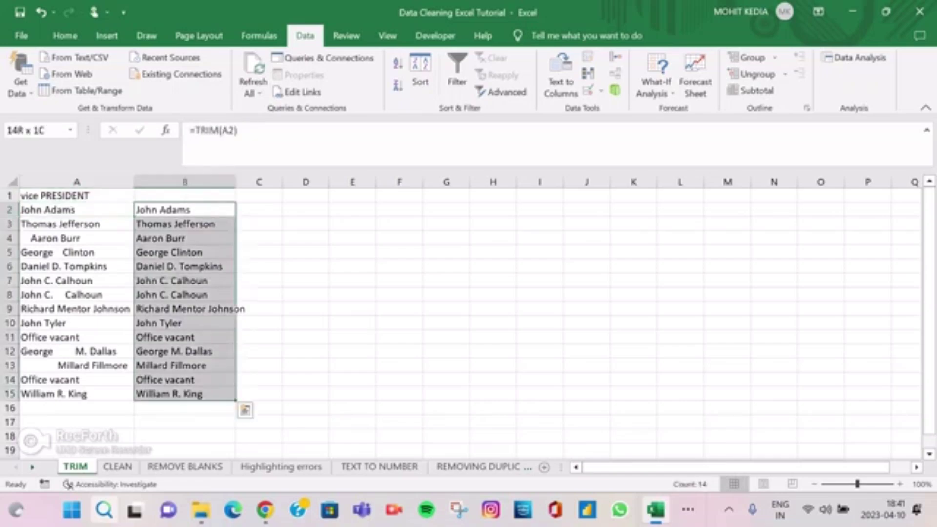
key(Delete)
- Enter =TRIM(A2) in cell B2 and fill the formula down to B15
click(185, 209)
text(=)
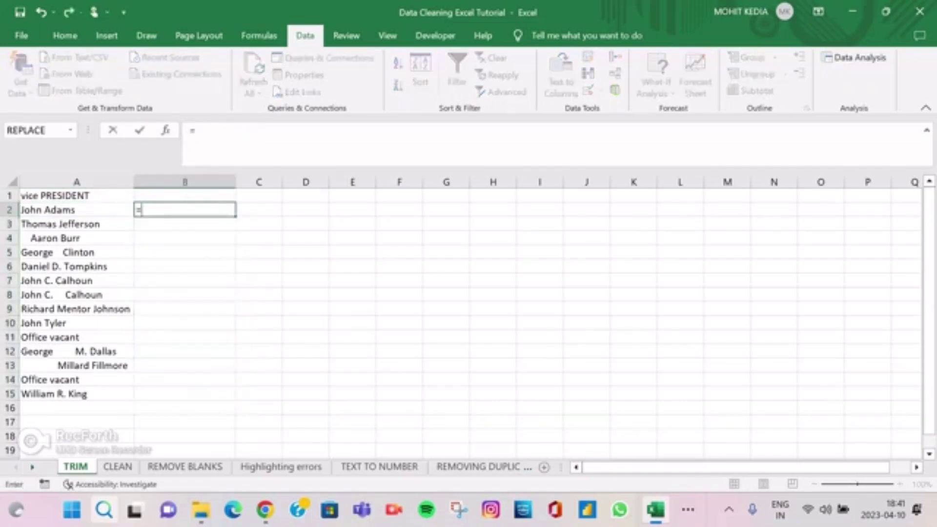
text(TRIM)
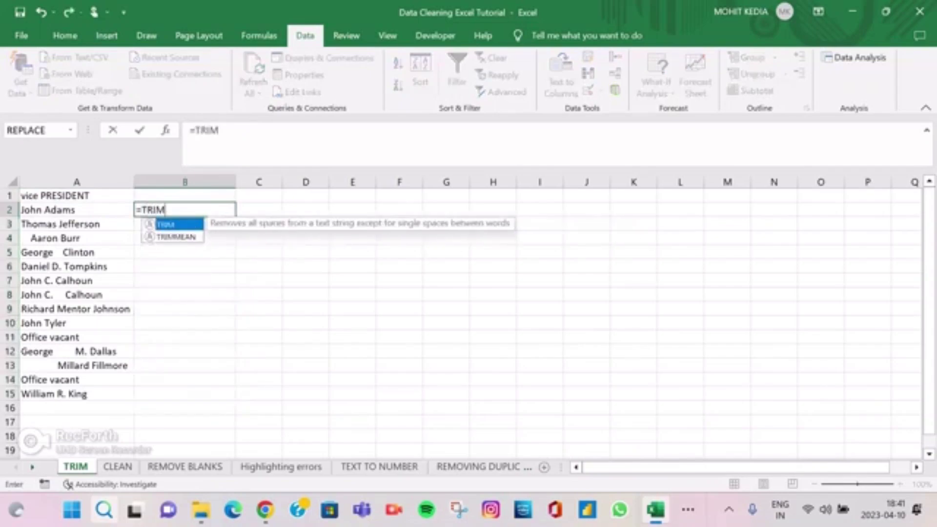
text(()
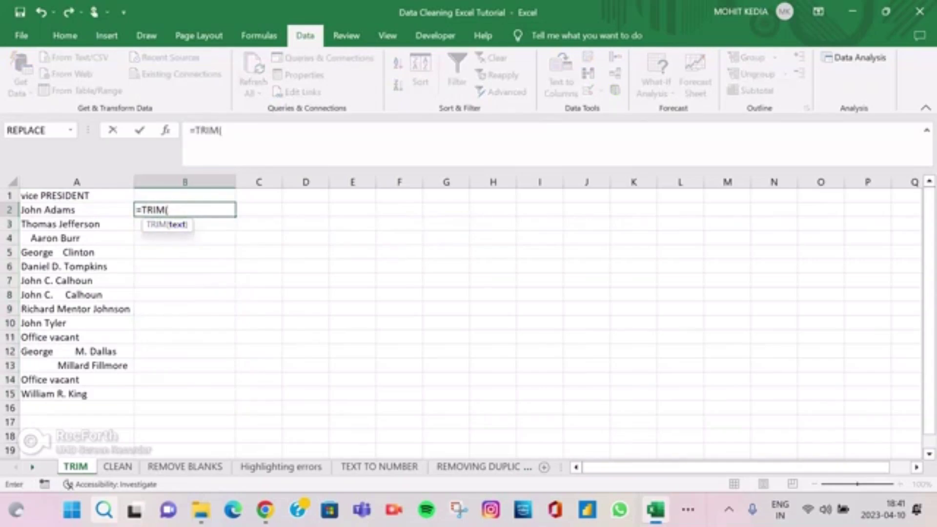
click(76, 210)
text())
key(Return)
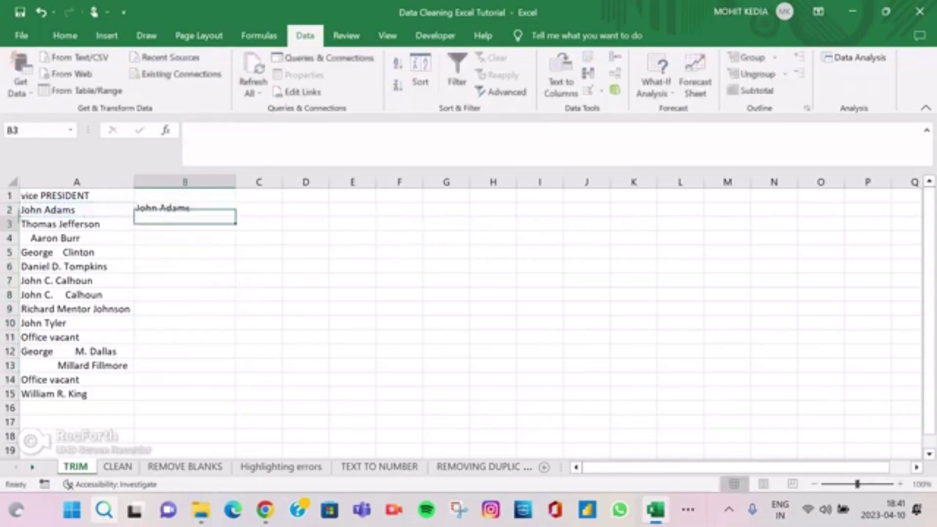
click(185, 209)
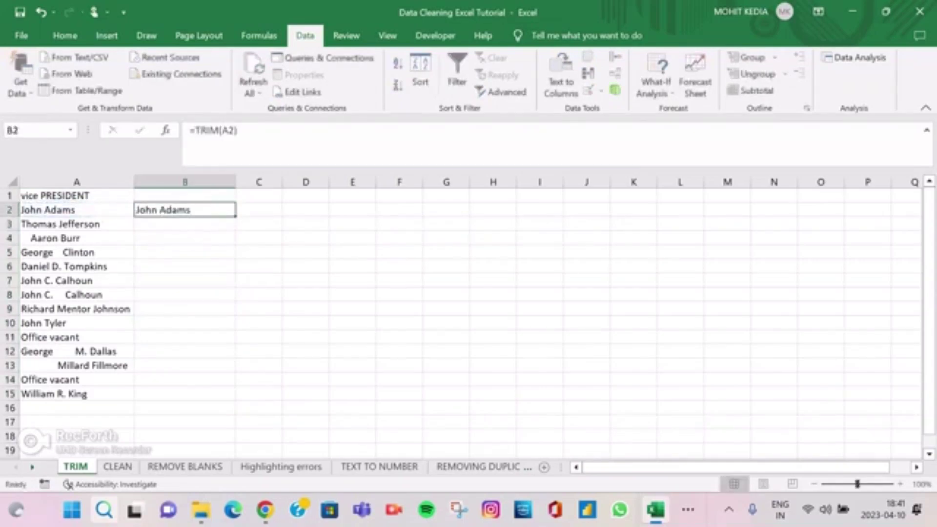
double_click(235, 216)
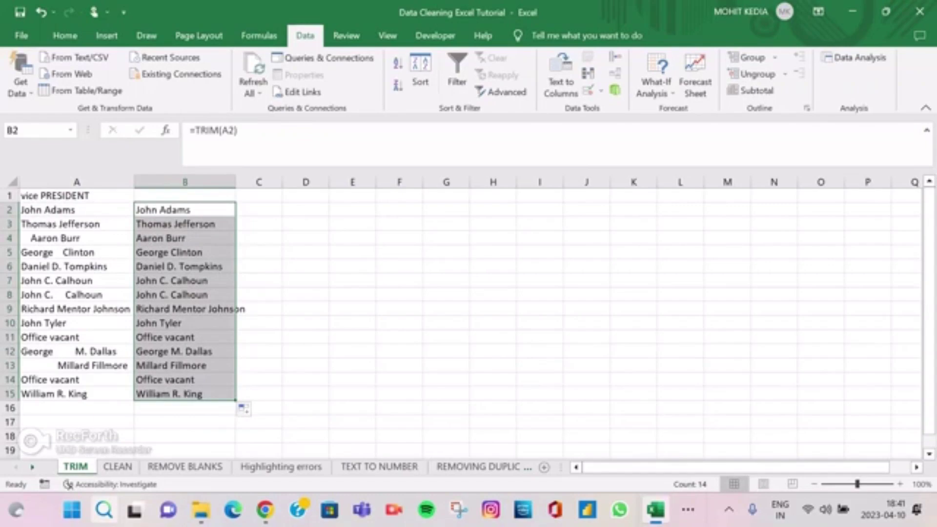
- On the CLEAN sheet, clear the existing CLEAN formulas from cells C2:C4
click(117, 466)
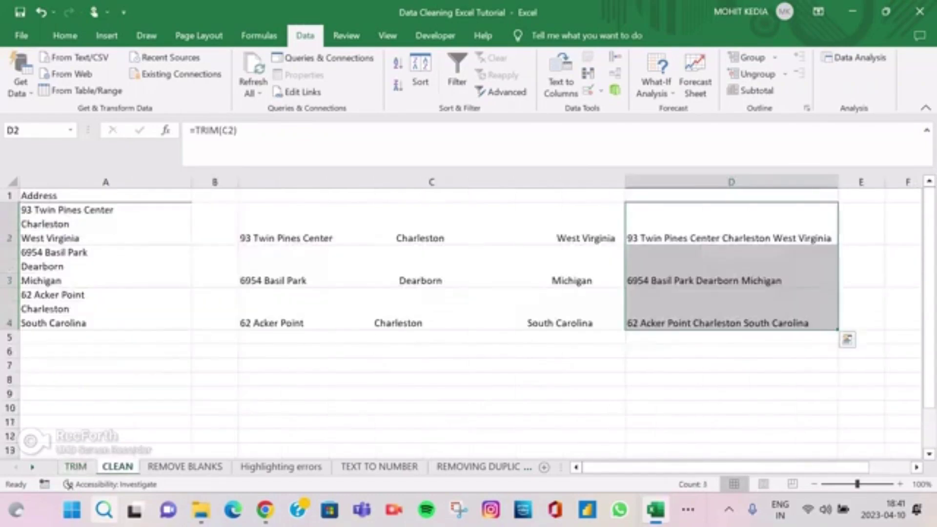
click(431, 223)
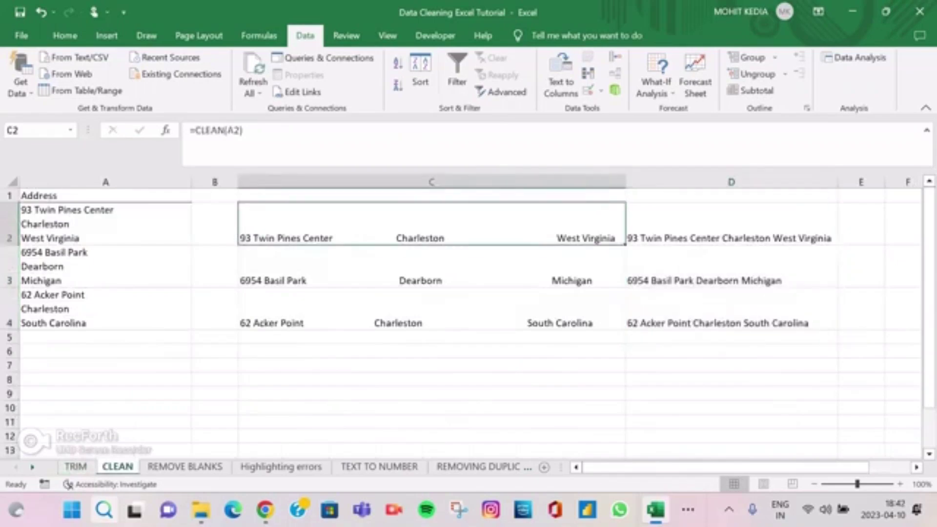
key(shift+Down)
key(shift+Down)
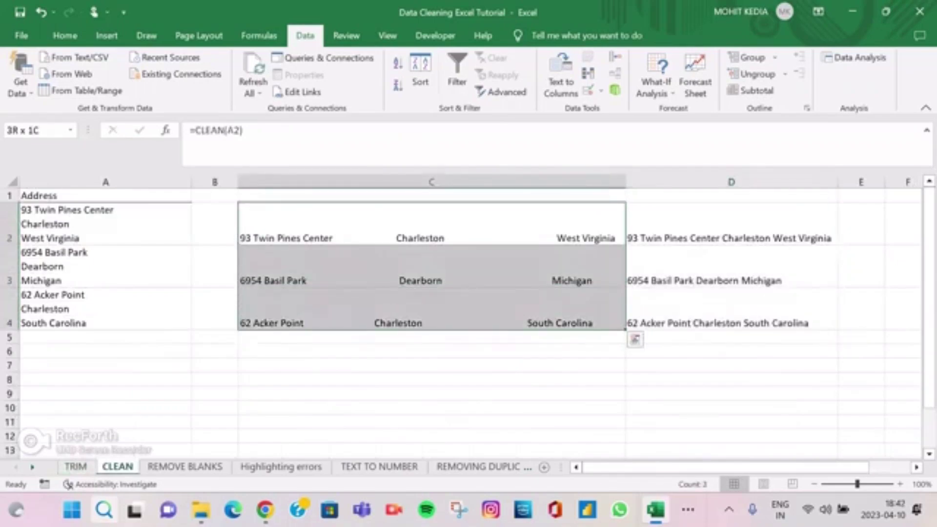
key(Delete)
- Review the multi-line addresses in A2:A4 and enter =CLEAN(A2) in cell C2
click(431, 223)
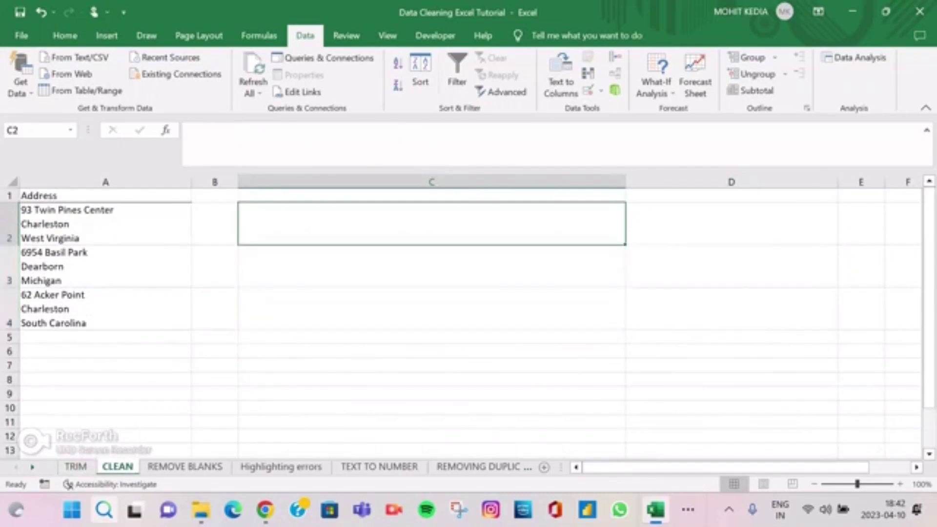
click(106, 223)
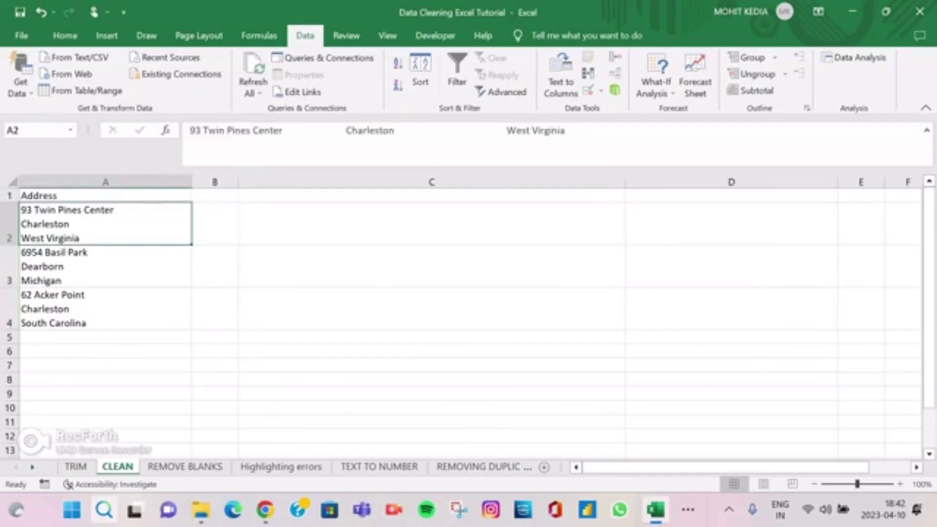
click(105, 266)
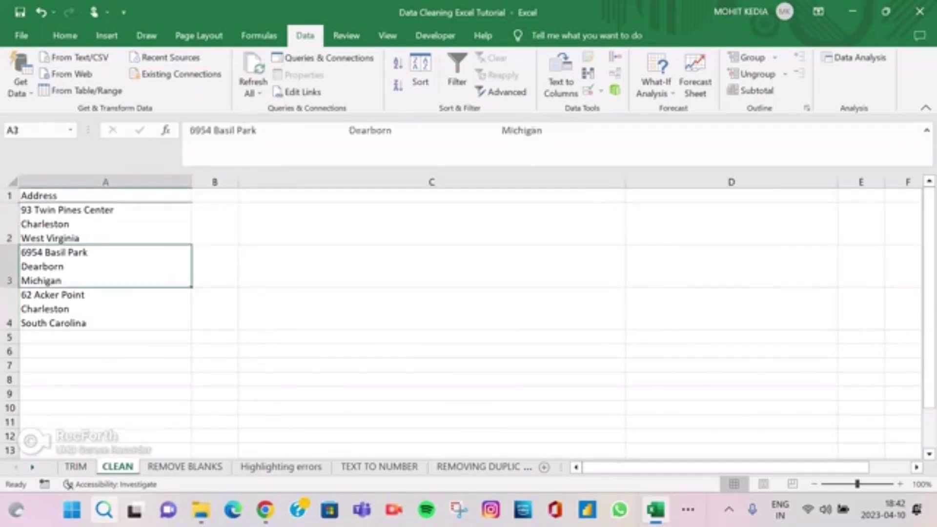
click(105, 308)
click(431, 224)
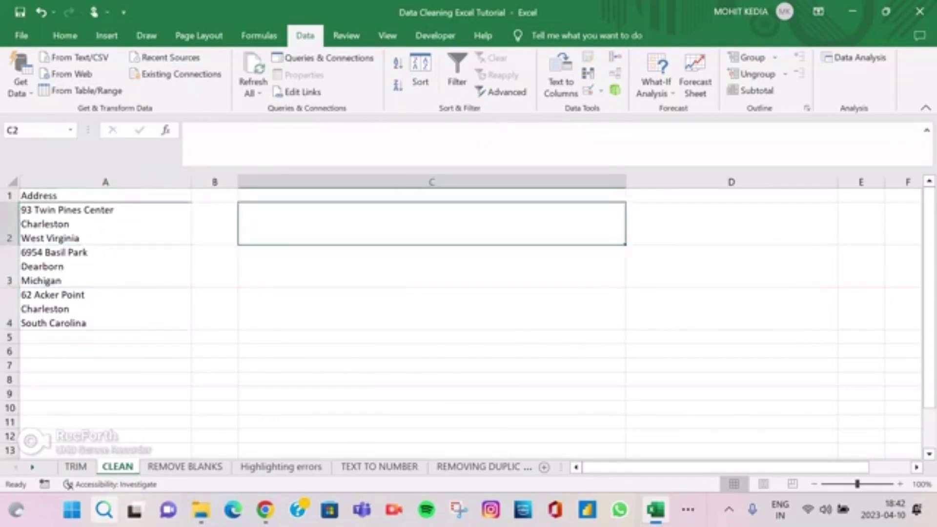
text(=CL)
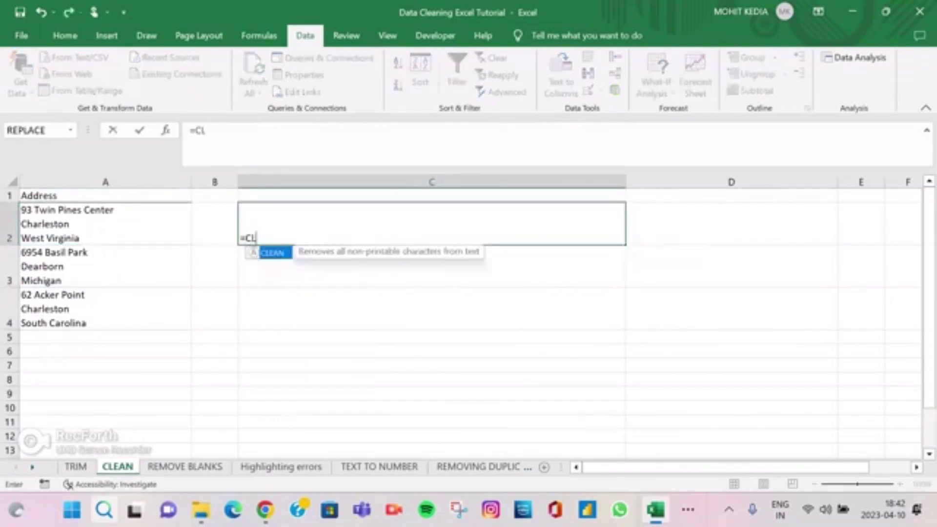
text(EAN()
click(105, 224)
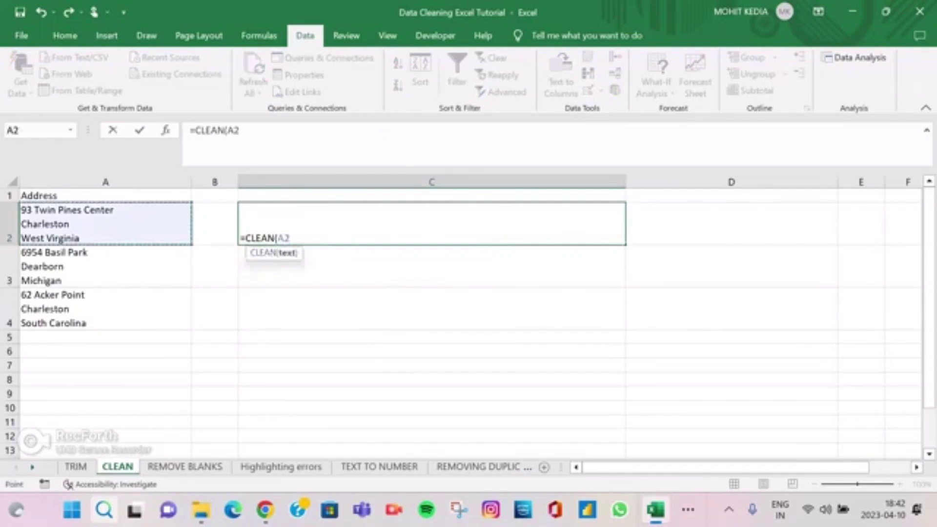
text())
key(Return)
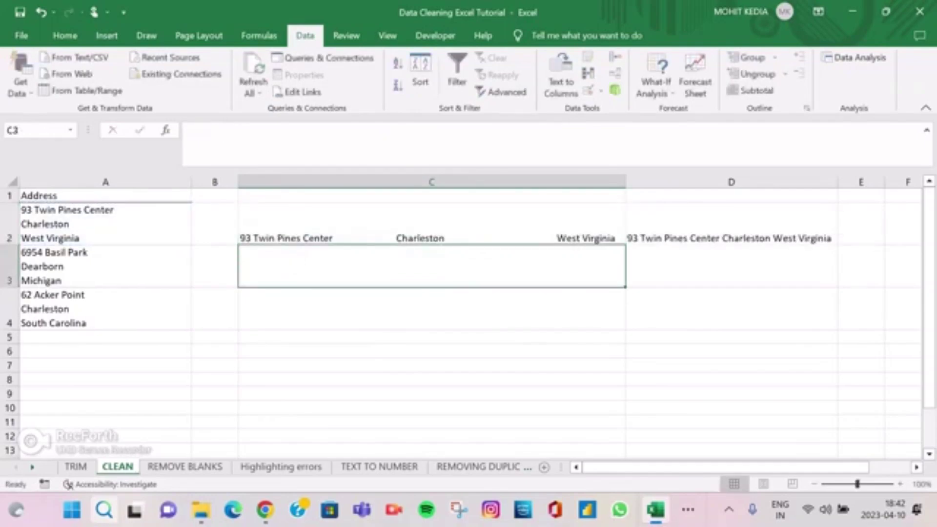
- Fill the CLEAN formula from C2 down to C4 and clear the old TRIM formulas from D2:D4
click(431, 223)
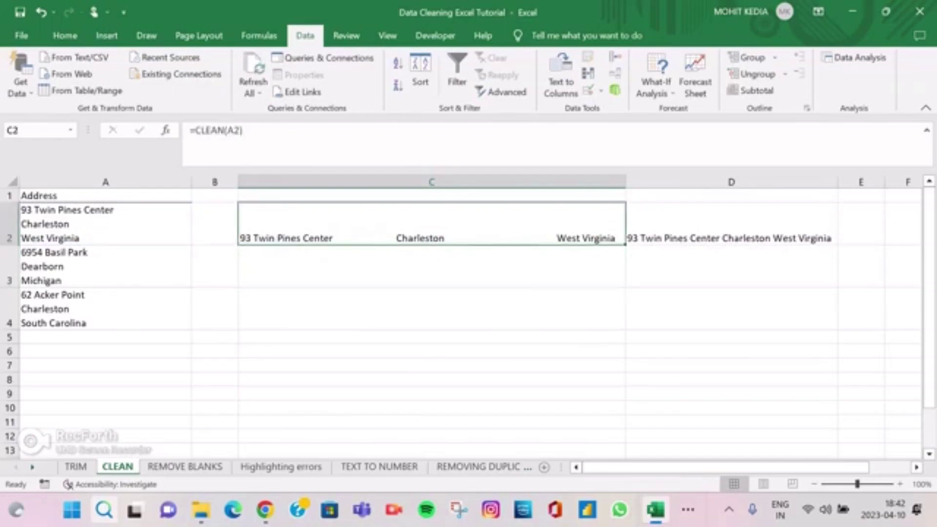
click(731, 224)
key(Delete)
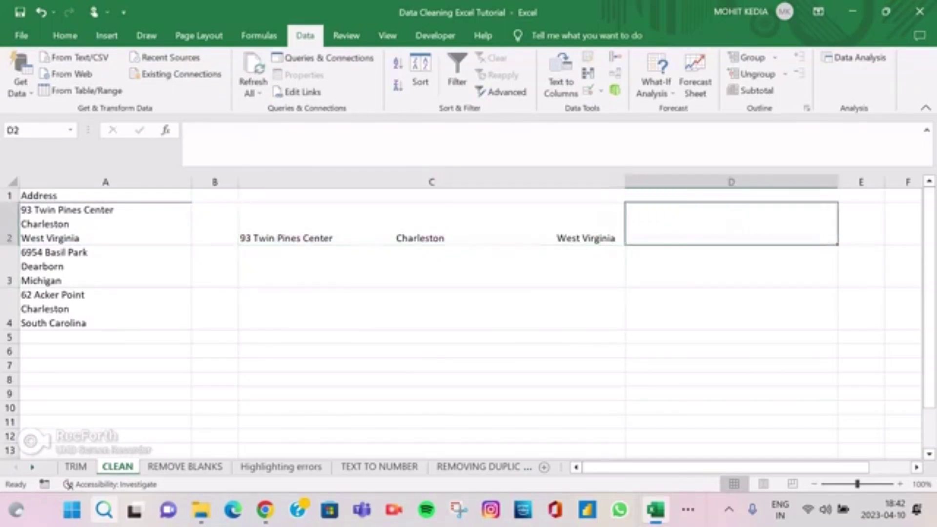
click(431, 223)
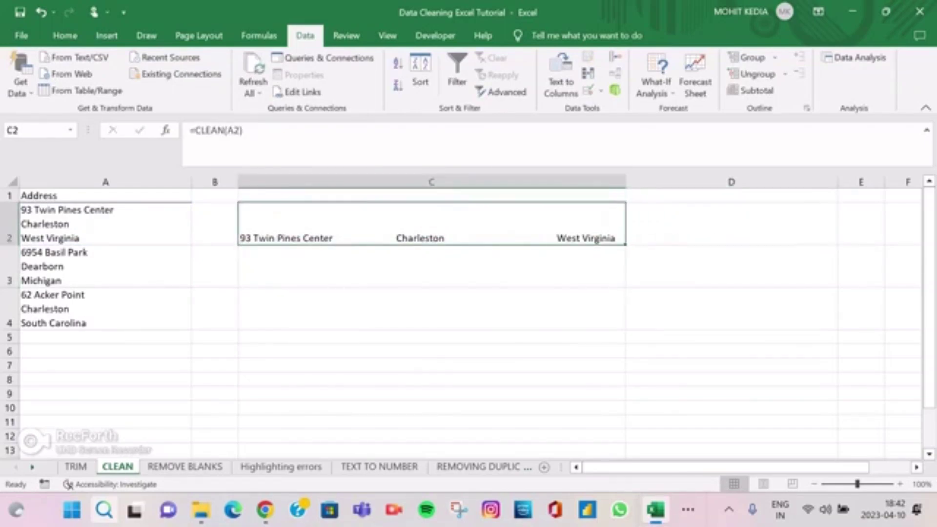
drag(625, 245, 625, 325)
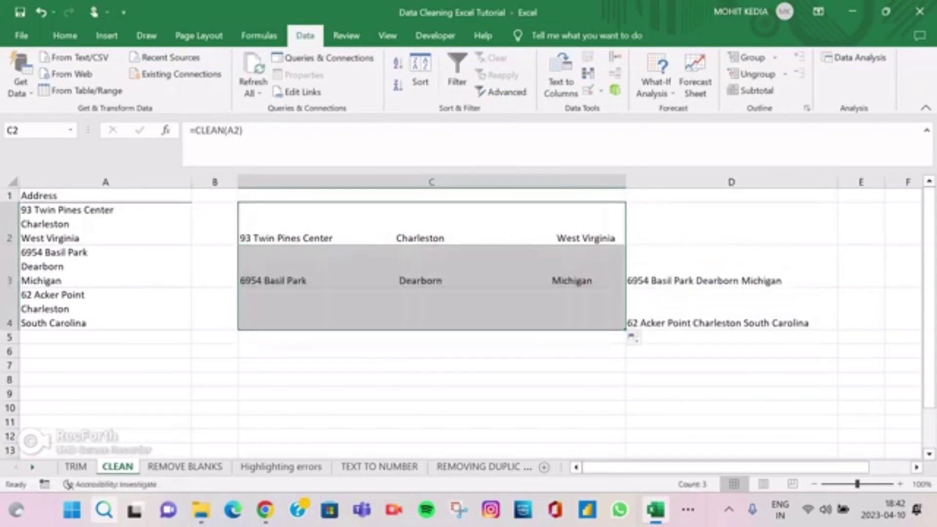
drag(731, 266, 731, 310)
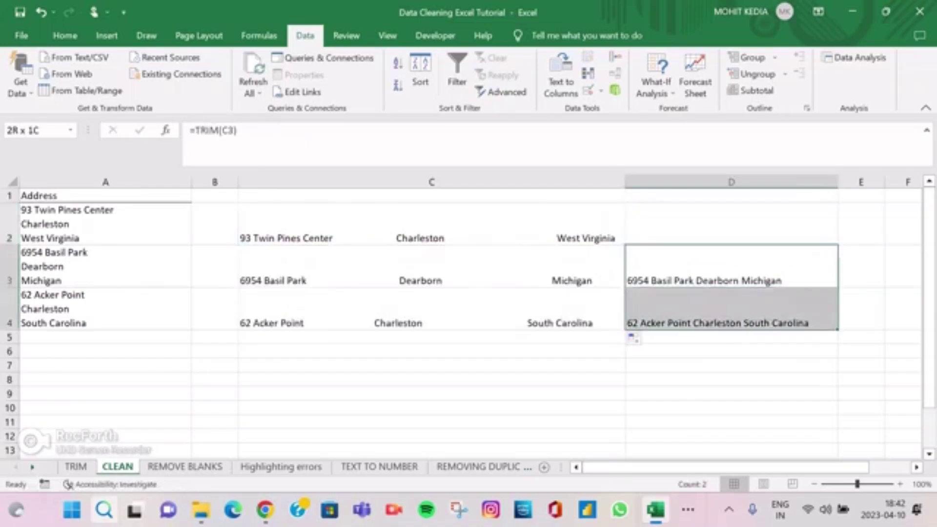
key(Delete)
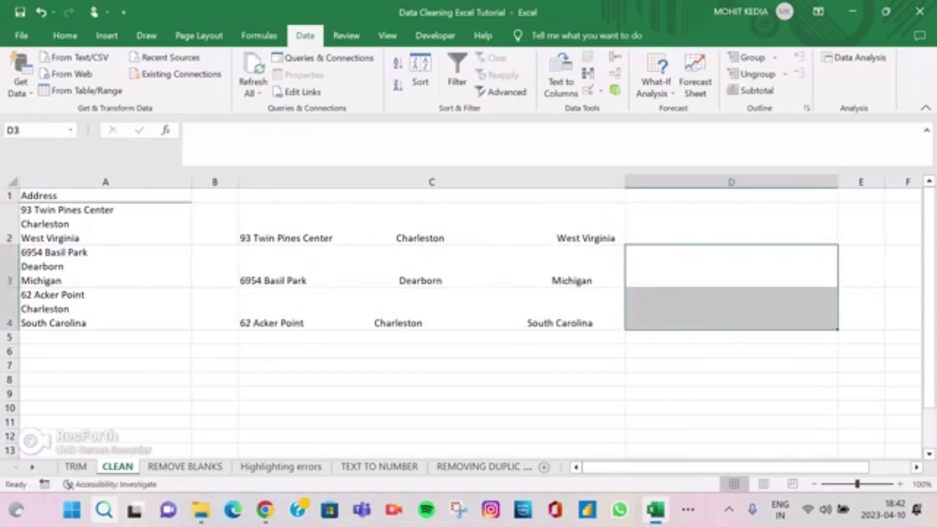
- Enter =TRIM(C2) in cell D2 and fill the formula down to D4
click(105, 224)
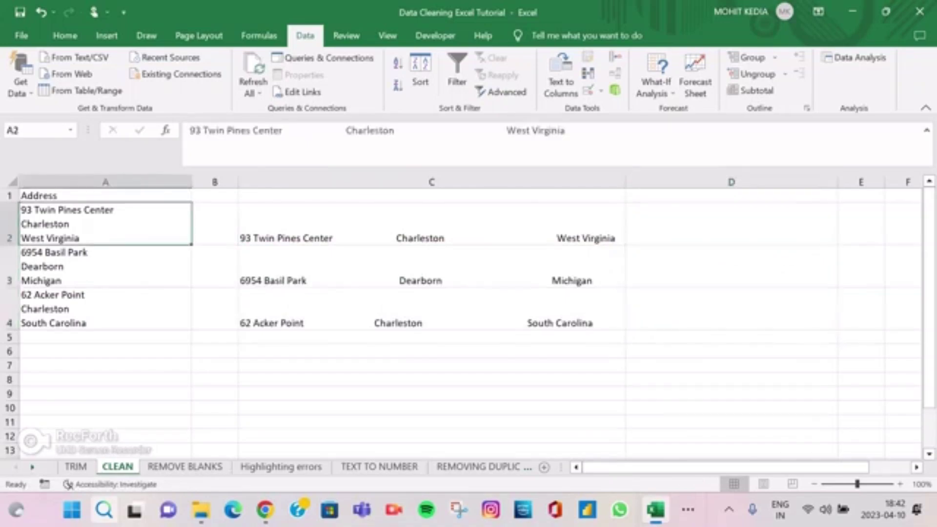
click(432, 224)
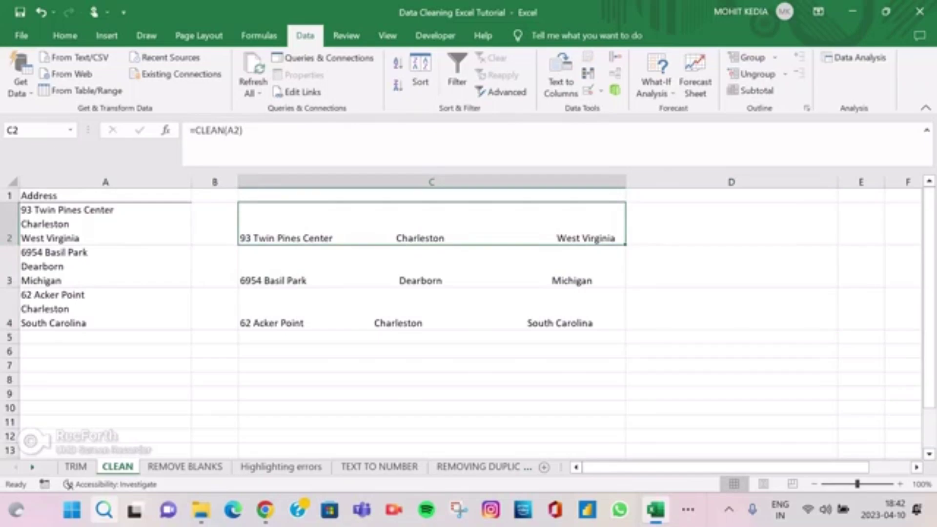
click(731, 223)
click(432, 223)
click(731, 224)
text(=TRIM)
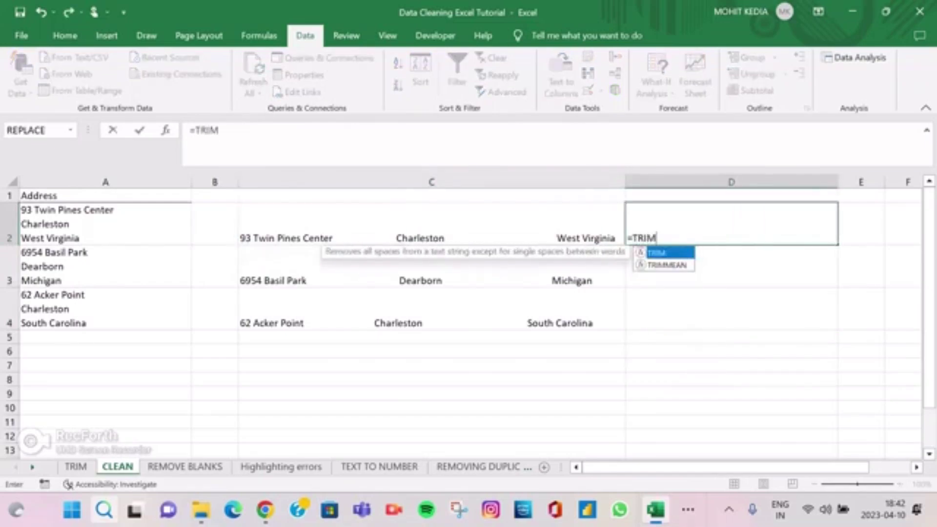
text(()
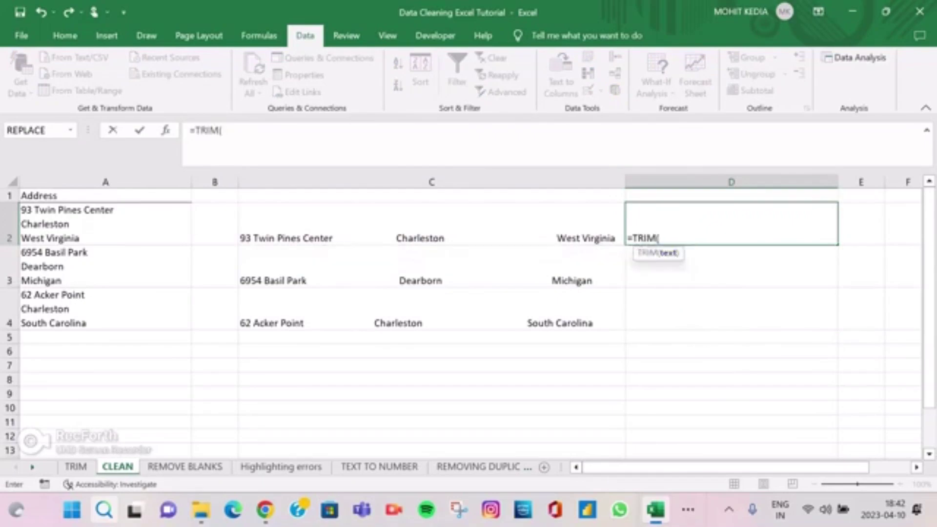
click(432, 223)
text())
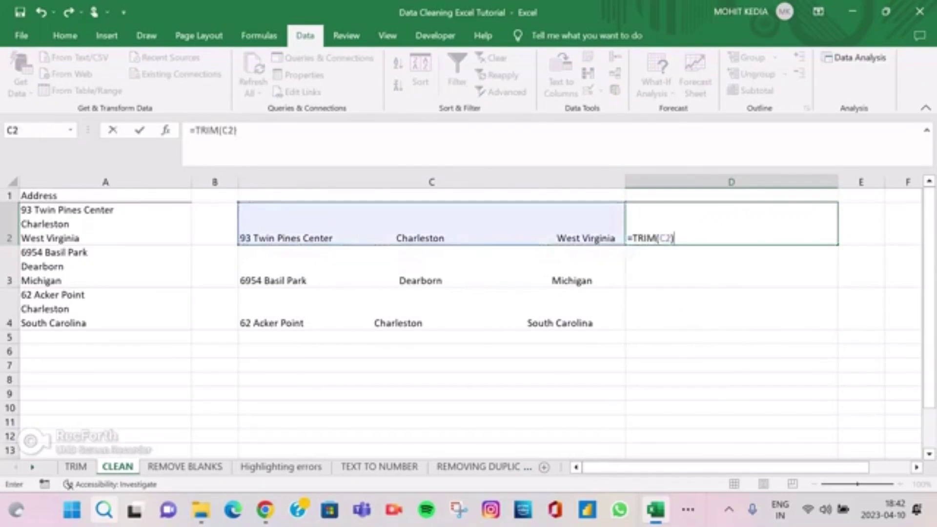
key(Return)
click(731, 223)
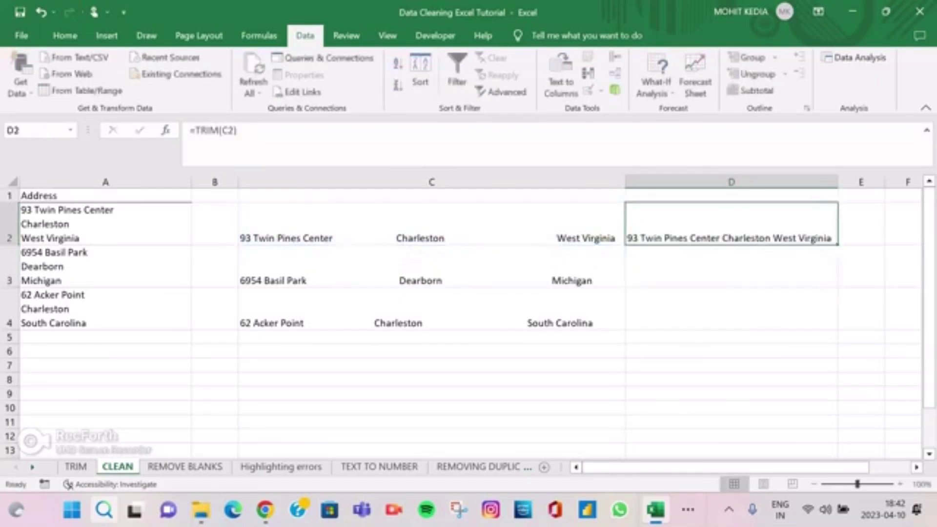
drag(837, 244, 838, 328)
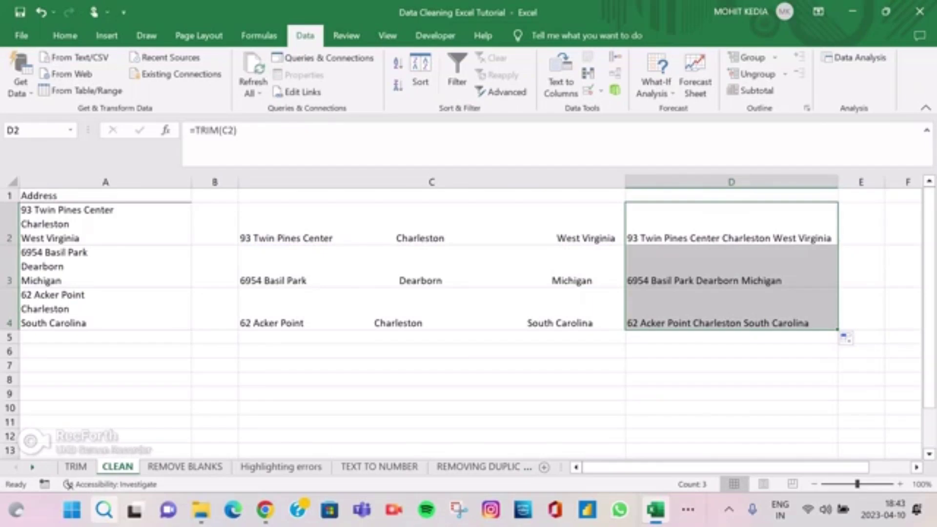
- Open the REMOVE BLANKS sheet and examine the employee table for missing entries
click(185, 466)
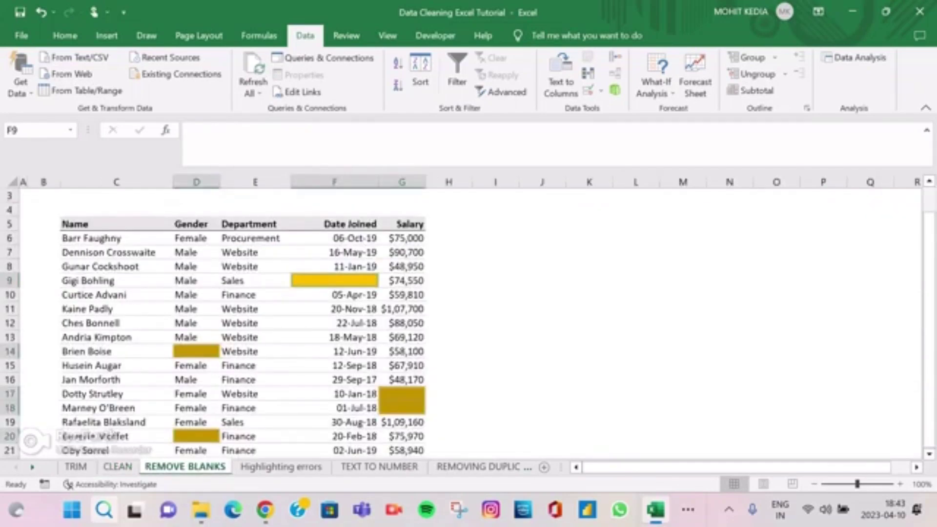
scroll(243, 322, down, 1)
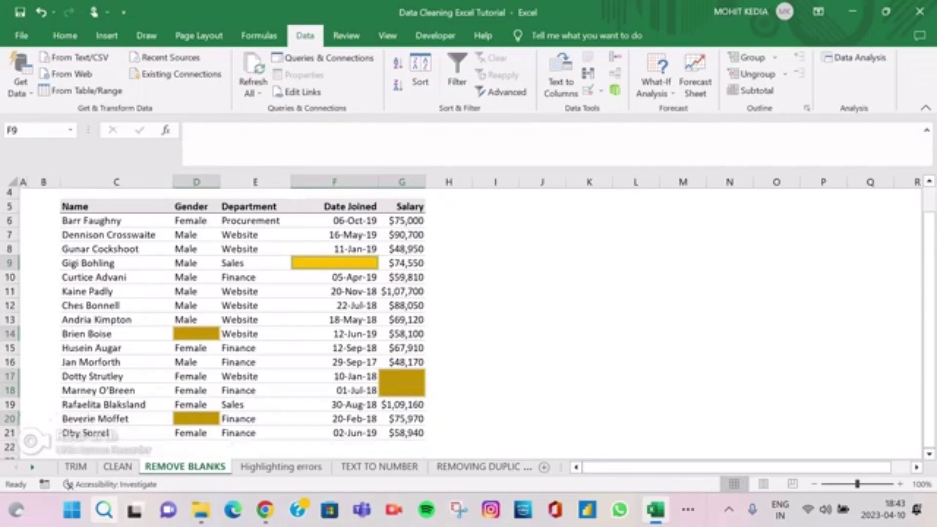
scroll(243, 322, up, 1)
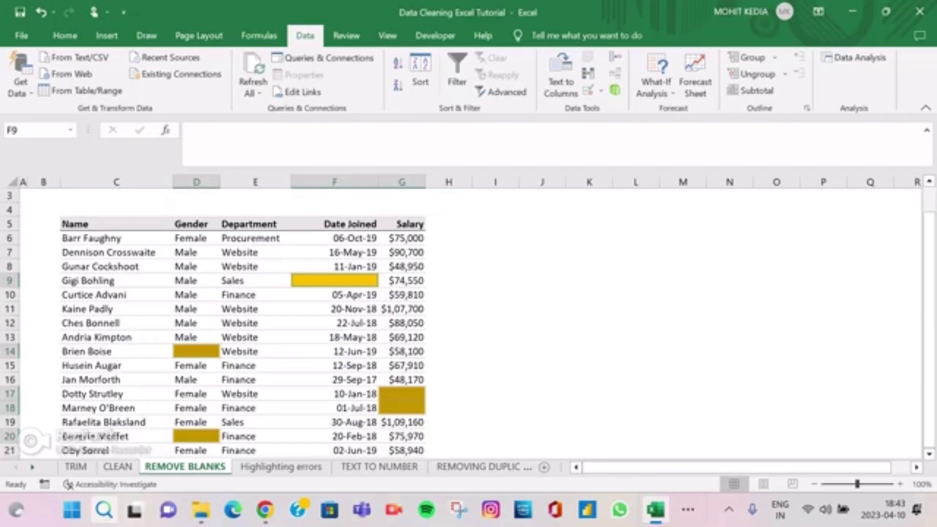
scroll(470, 323, down, 1)
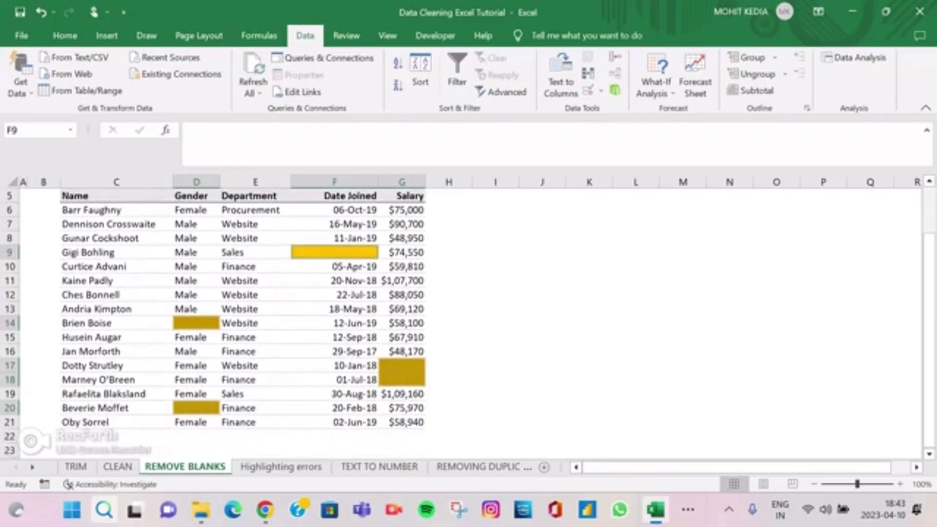
- Try selecting the blank cells with Go To Special's Blanks option, starting from the single empty cell J11 outside the table
click(542, 280)
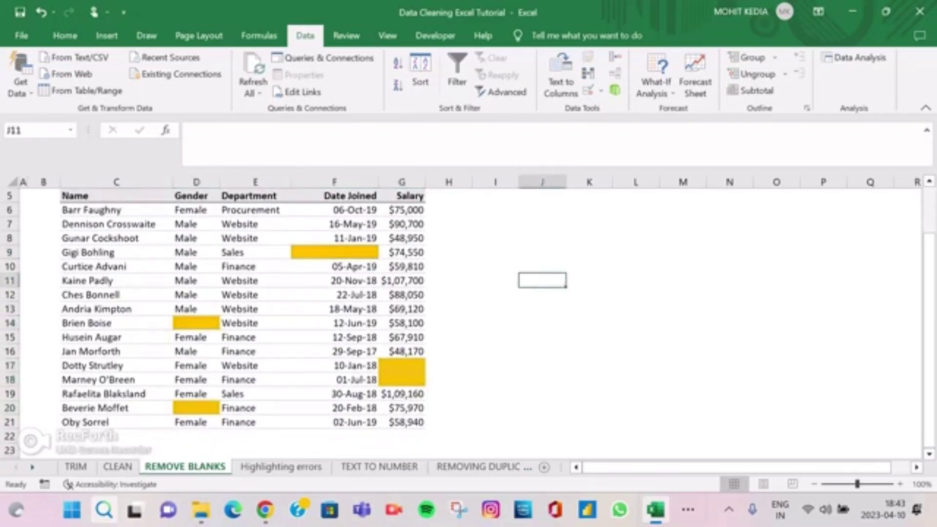
key(ctrl+g)
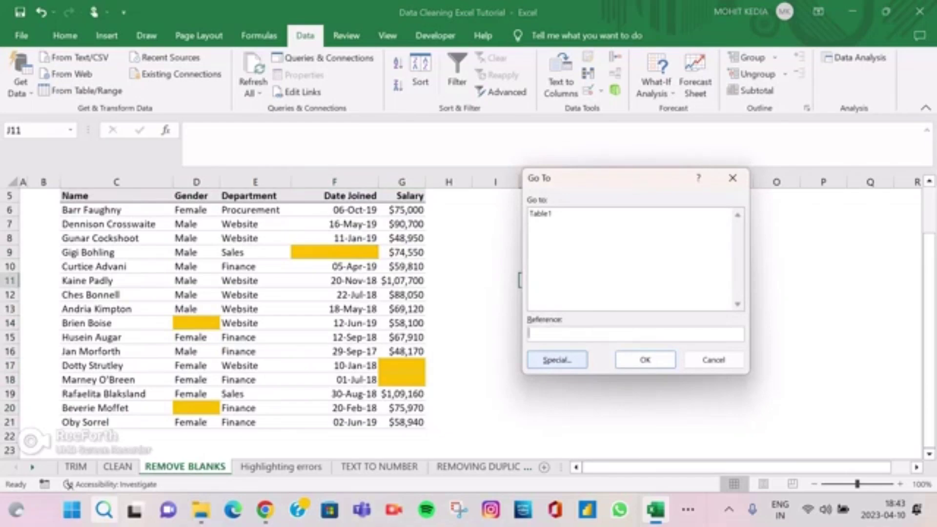
key(alt+s)
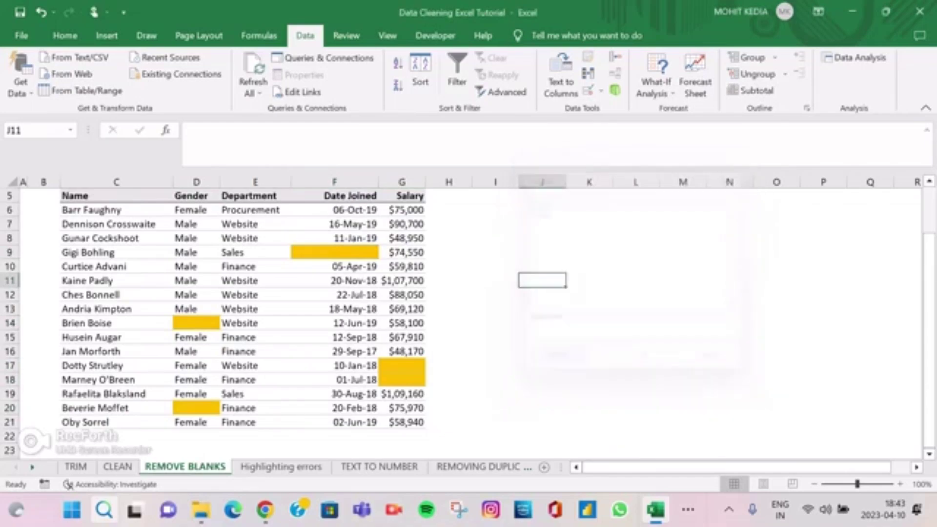
key(alt+k)
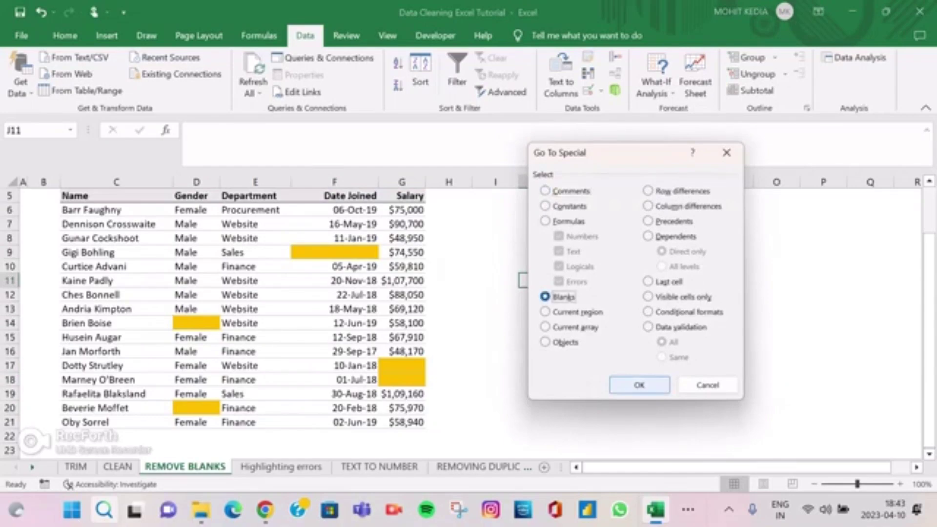
click(639, 384)
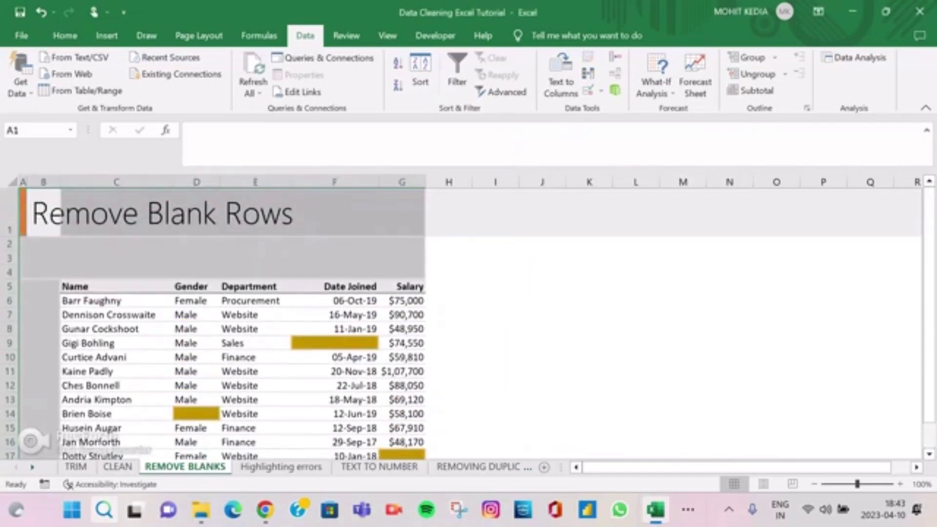
scroll(468, 322, down, 1)
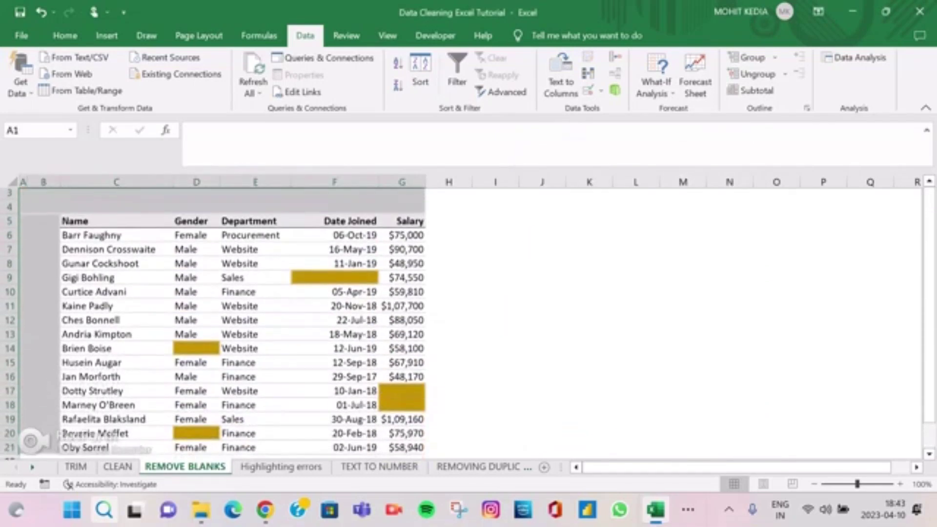
- Enter NA in all the blank cells selected across the sheet
text(NA)
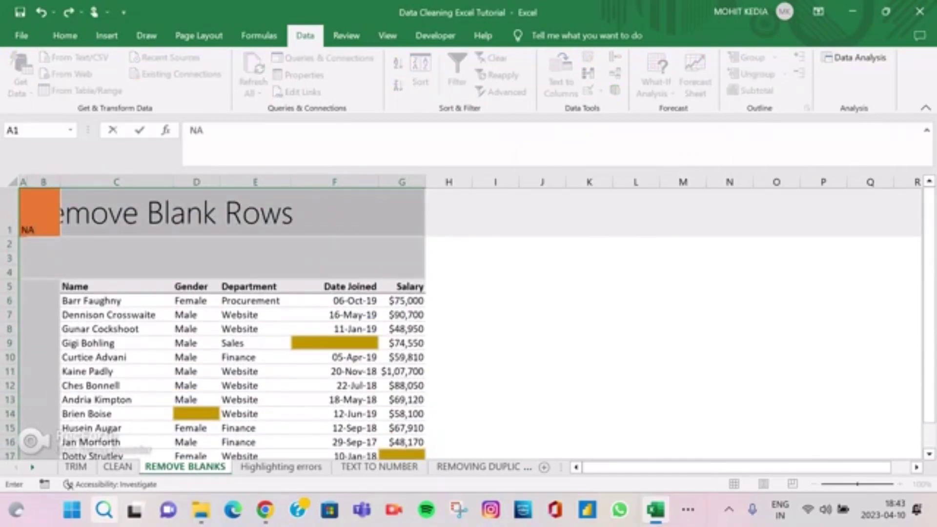
key(Return)
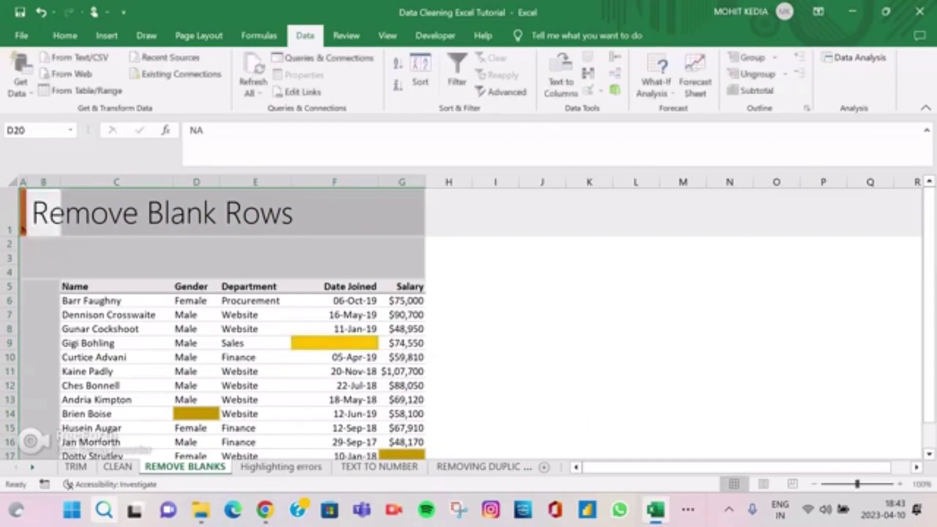
text(NA)
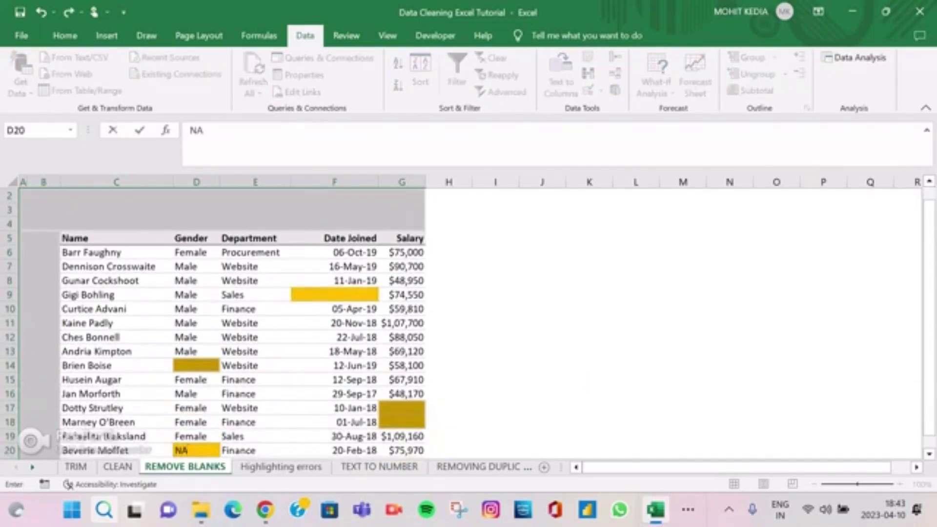
key(ctrl+Return)
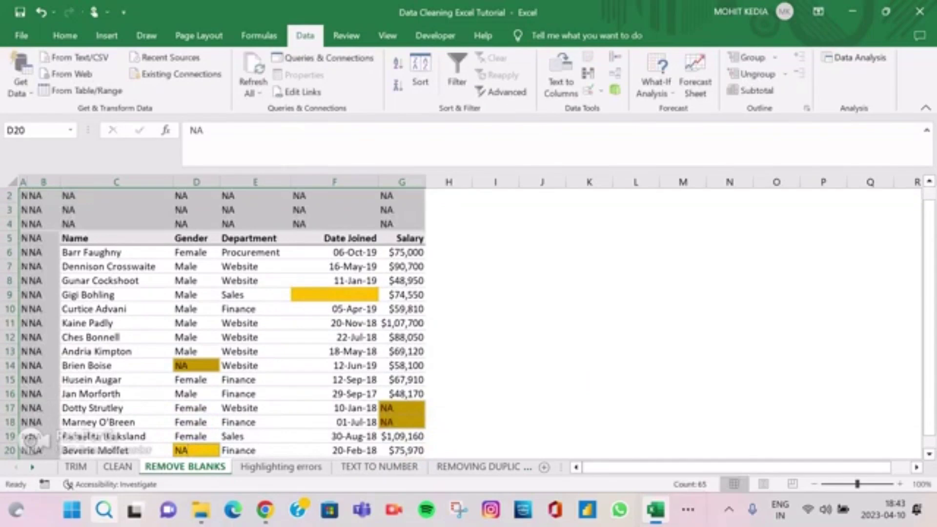
- Check the NA entries around the title and table, undo the fill and return to the start of the sheet
scroll(469, 322, up, 1)
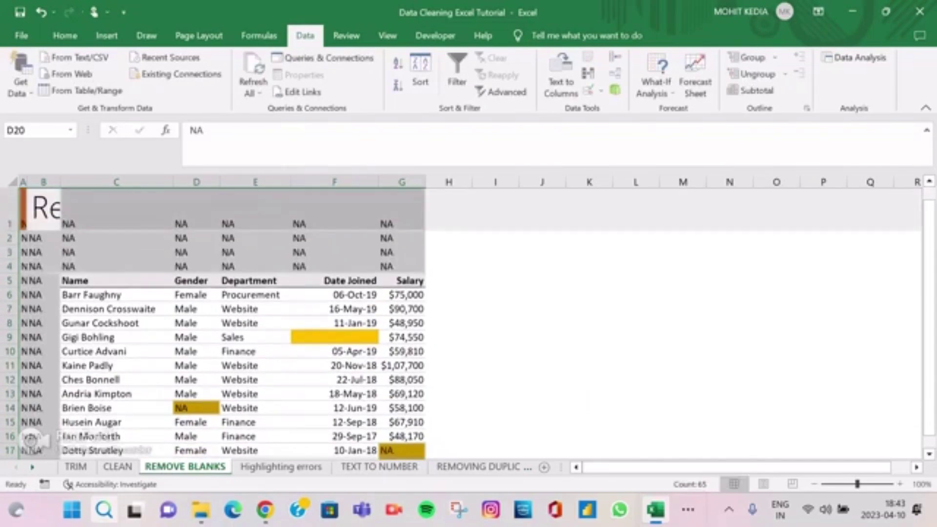
click(196, 244)
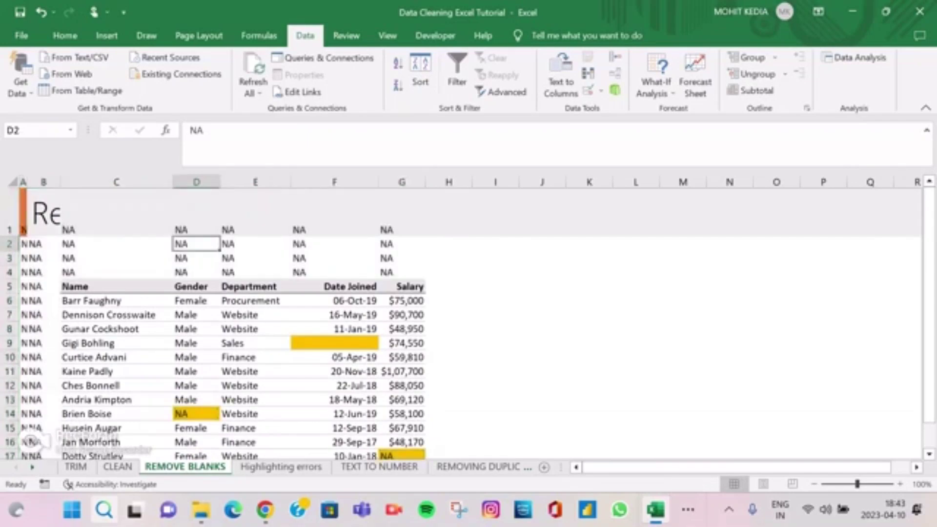
click(116, 213)
click(44, 213)
key(ctrl+z)
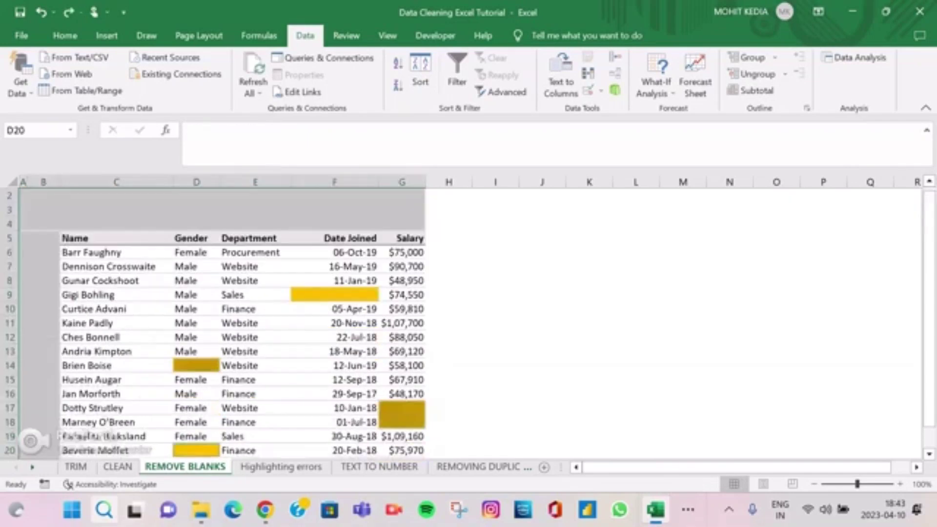
key(ctrl+Home)
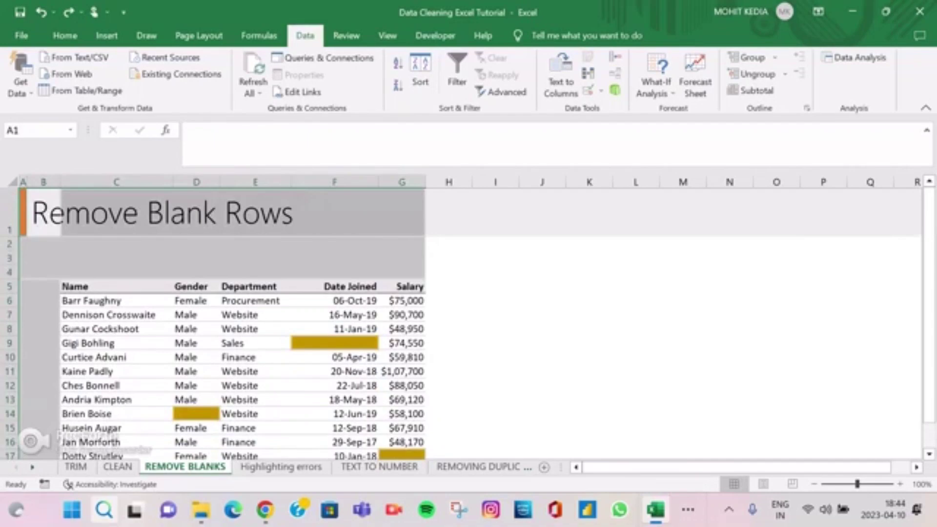
- Select the blank cells within the table range C5:G21 using Go To Special with the Blanks option
click(116, 286)
key(shift+Right)
key(shift+Right)
key(shift+Right)
key(shift+Right)
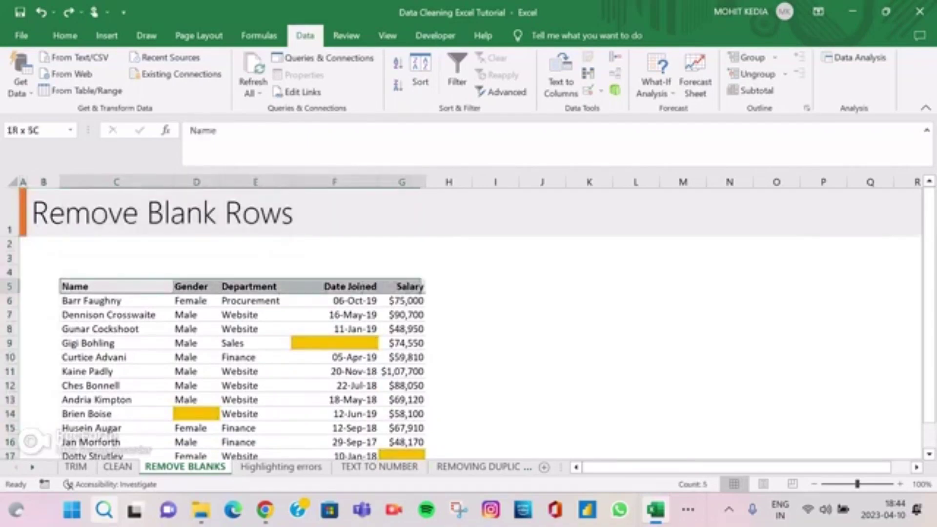
key(shift+Down)
key(shift+Down)
key(shift+Down)
key(shift+Down)
key(shift+Down)
key(shift+Down)
key(shift+Down)
key(shift+Down)
key(shift+Down)
key(shift+Down)
key(shift+Down)
key(shift+Down)
key(shift+Down)
key(shift+Down)
key(shift+Down)
key(shift+Down)
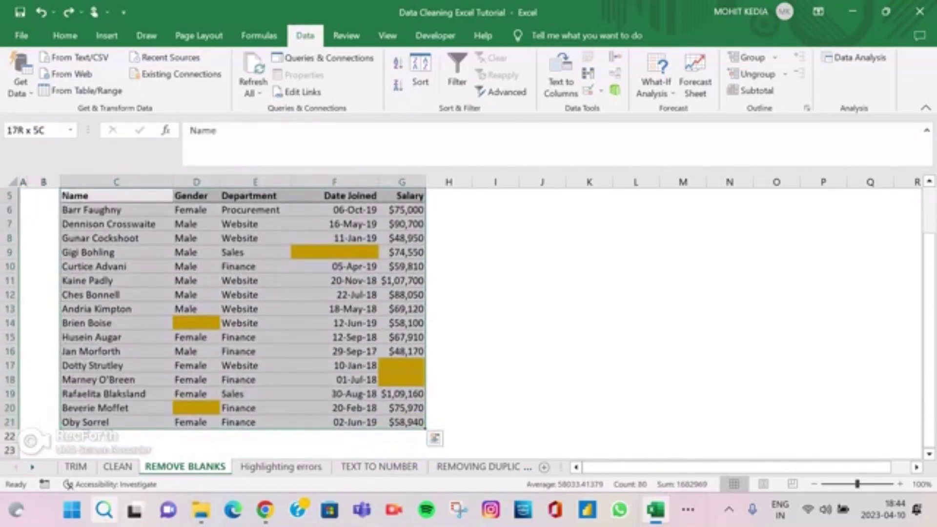
key(F5)
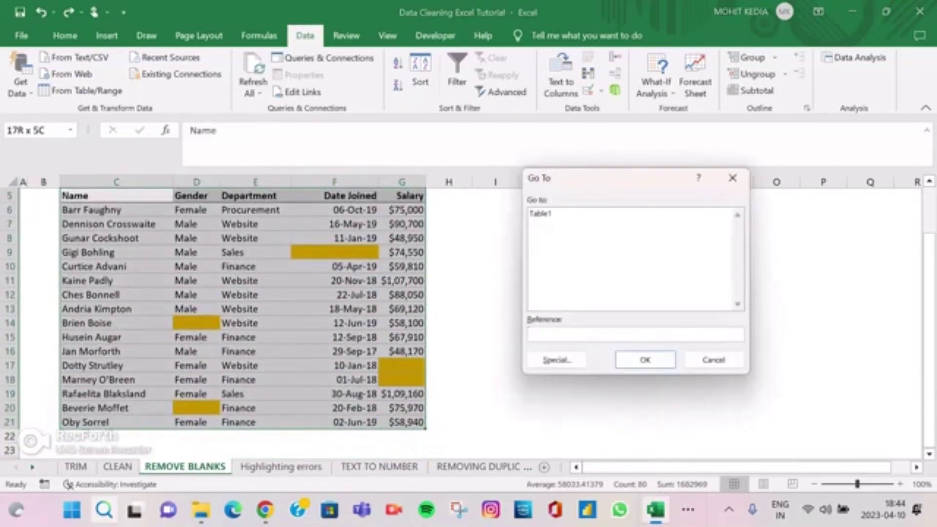
key(alt+s)
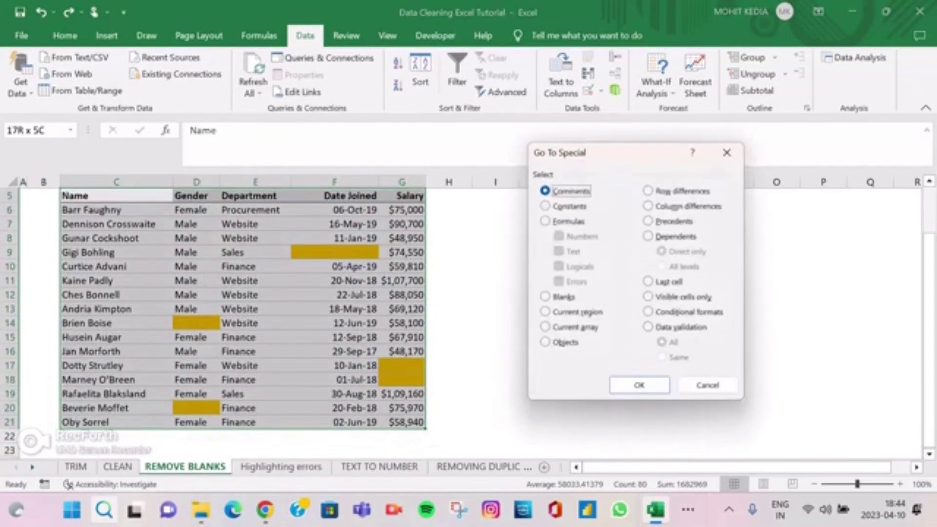
key(alt+k)
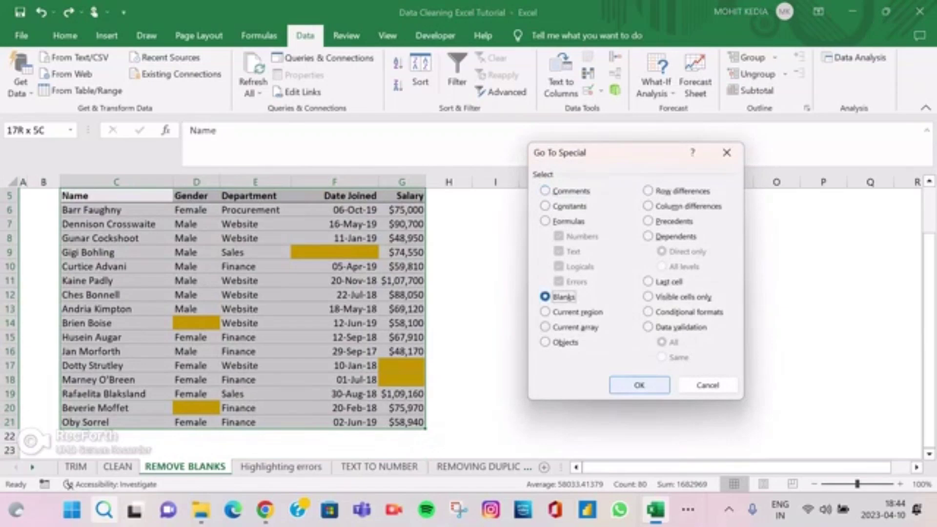
key(Return)
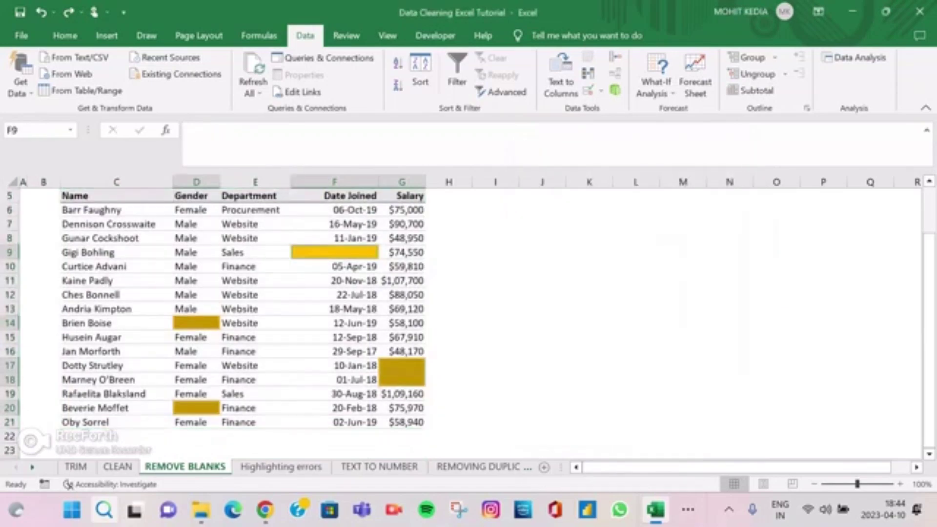
- Try 0 and NUL as placeholder text, and fill all the table's selected blank cells with NA at once
text(NA)
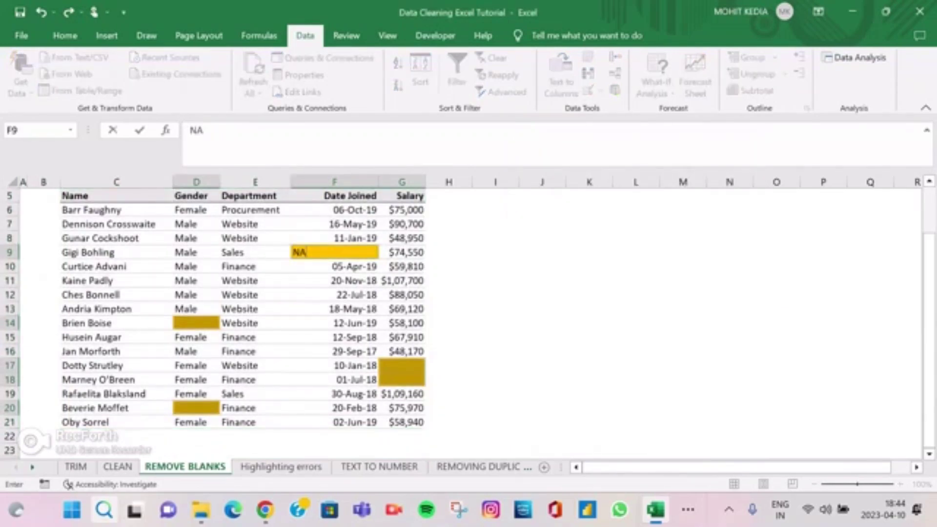
key(BackSpace)
key(BackSpace)
text(0)
key(BackSpace)
text(NUL)
key(BackSpace)
key(BackSpace)
key(BackSpace)
text(NA)
key(ctrl+Return)
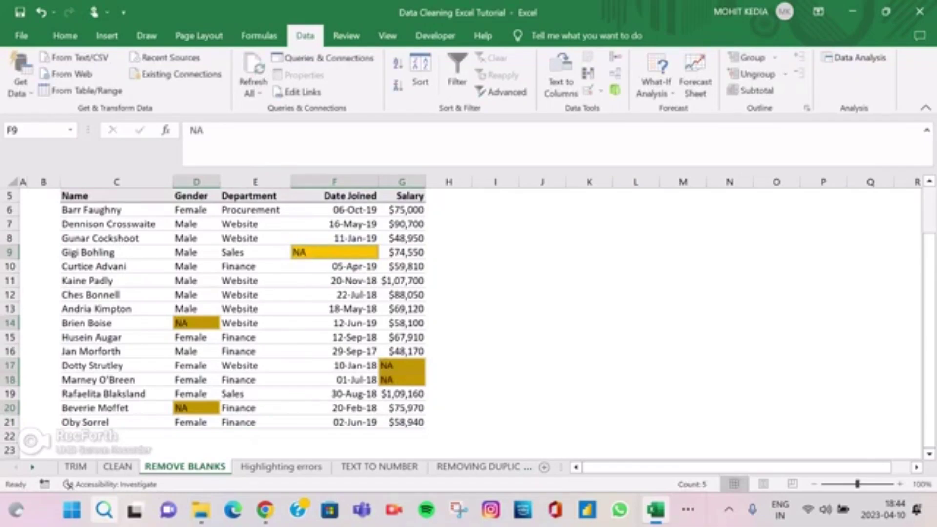
- Demonstrate selecting blanks across the whole sheet with Go To Special from the empty cell I11, without selecting the table first
click(495, 280)
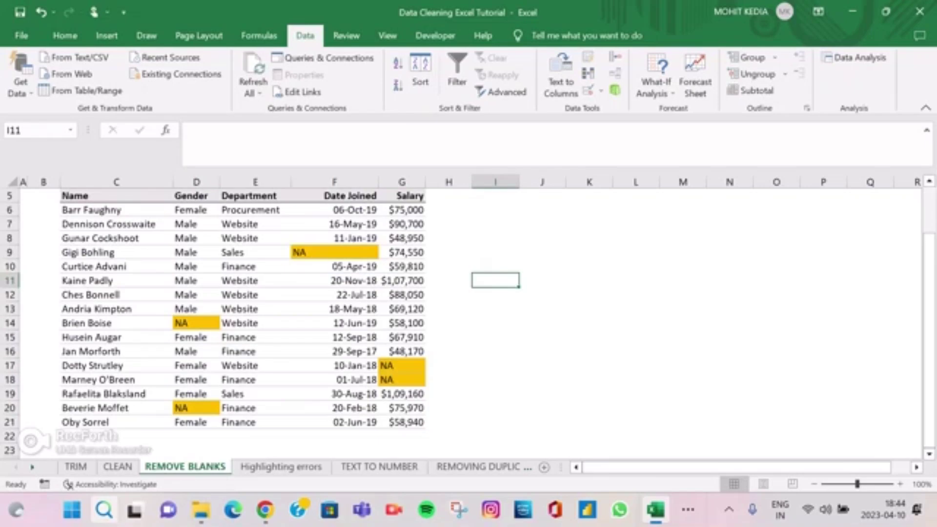
key(ctrl+g)
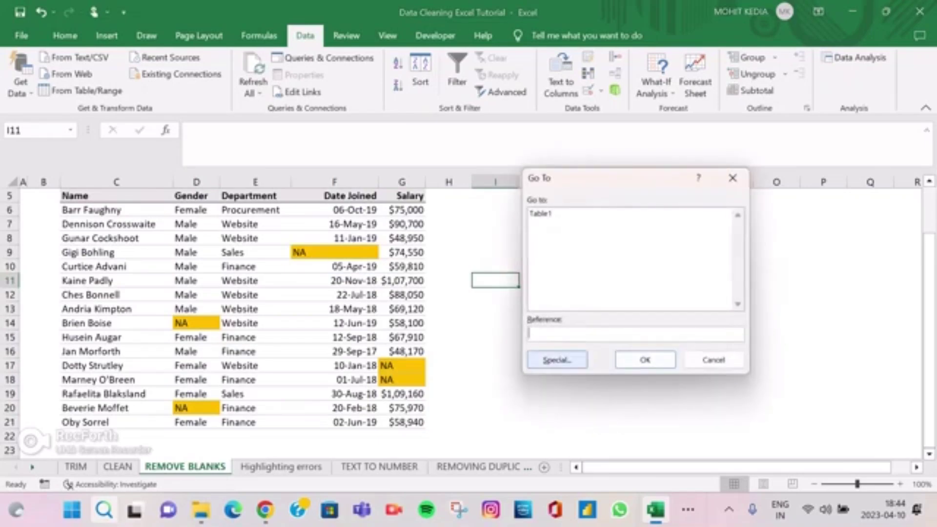
click(556, 360)
click(553, 296)
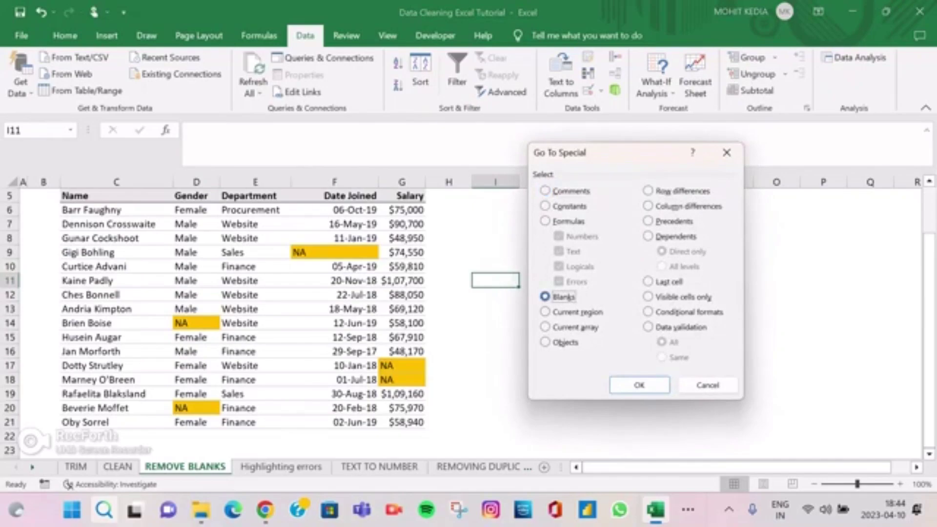
click(639, 385)
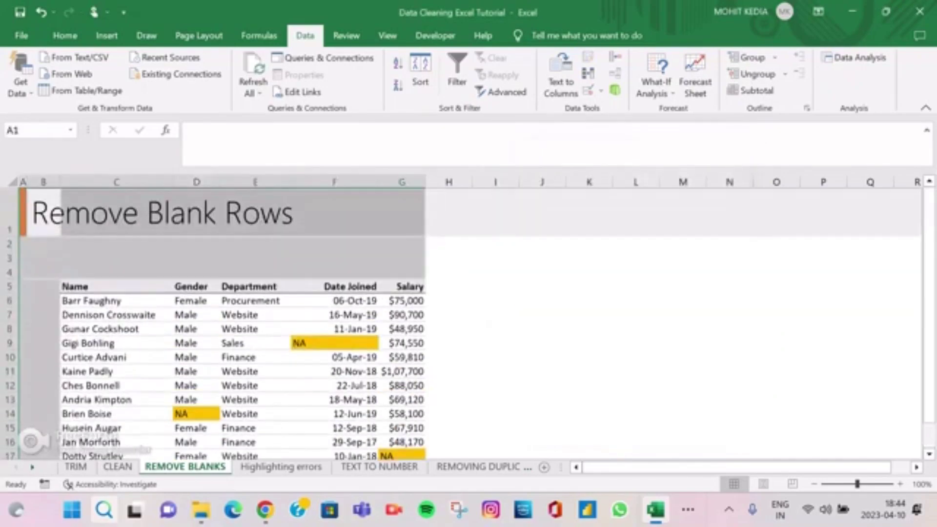
- Dismiss the Quick Analysis options and select the whole table from the header row down, C5:G21
click(116, 287)
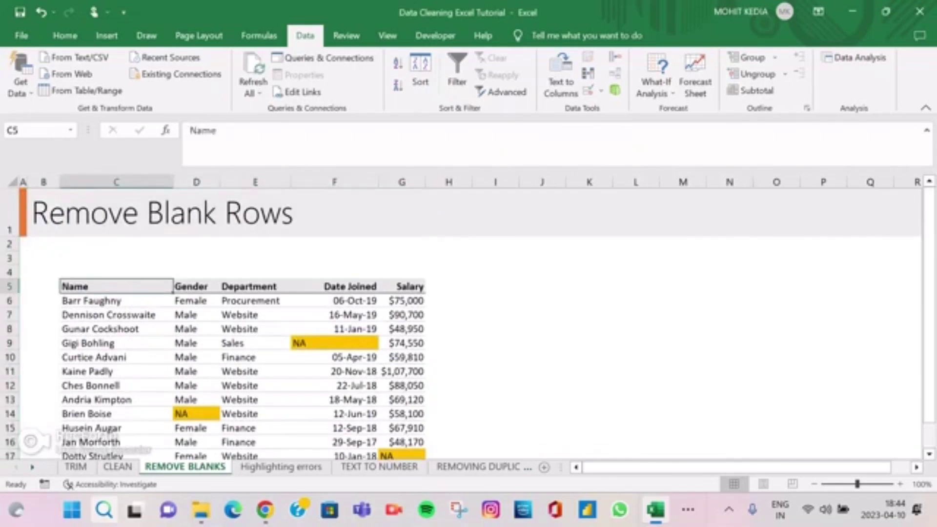
drag(116, 287, 405, 287)
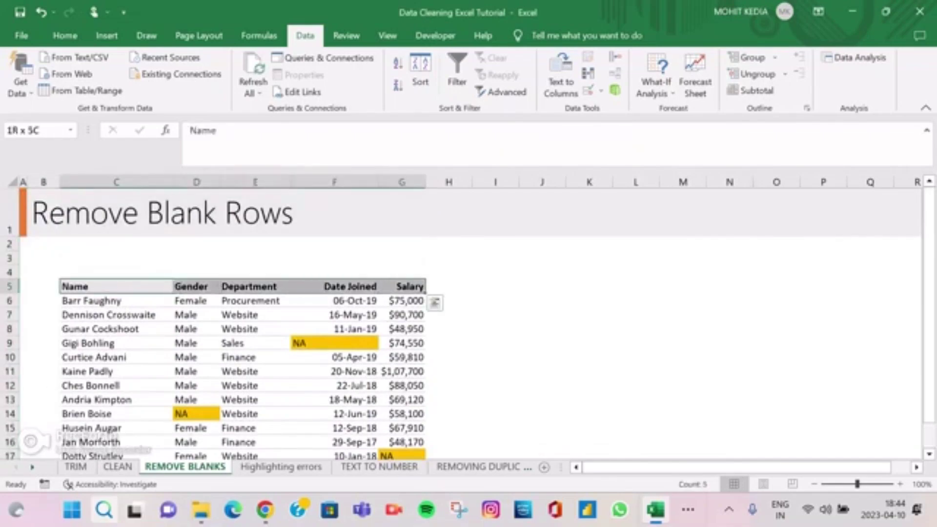
key(ctrl+shift+Down)
key(ctrl+q)
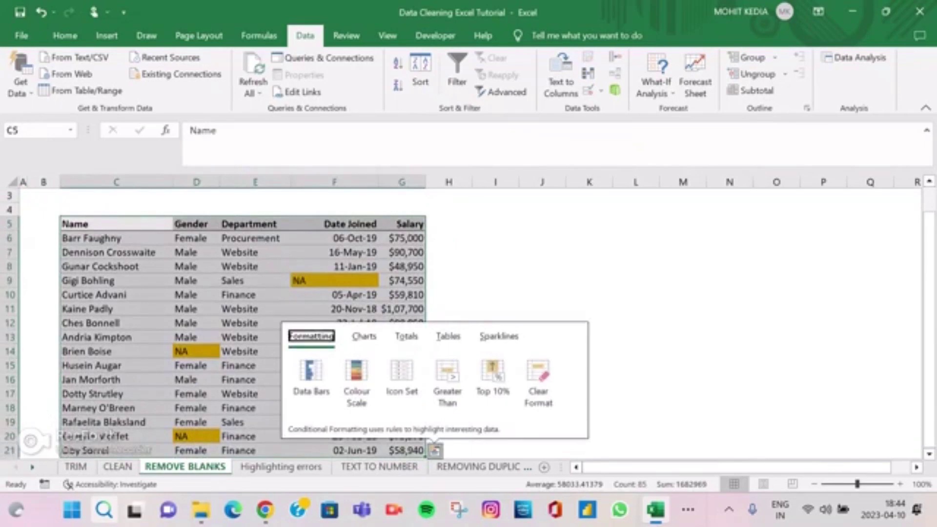
click(256, 295)
click(116, 224)
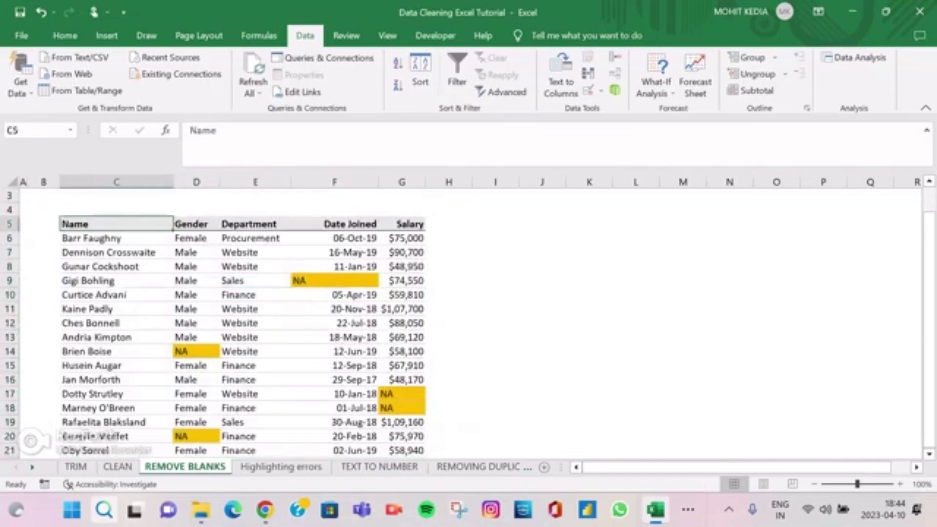
drag(116, 224, 402, 224)
key(ctrl+shift+Down)
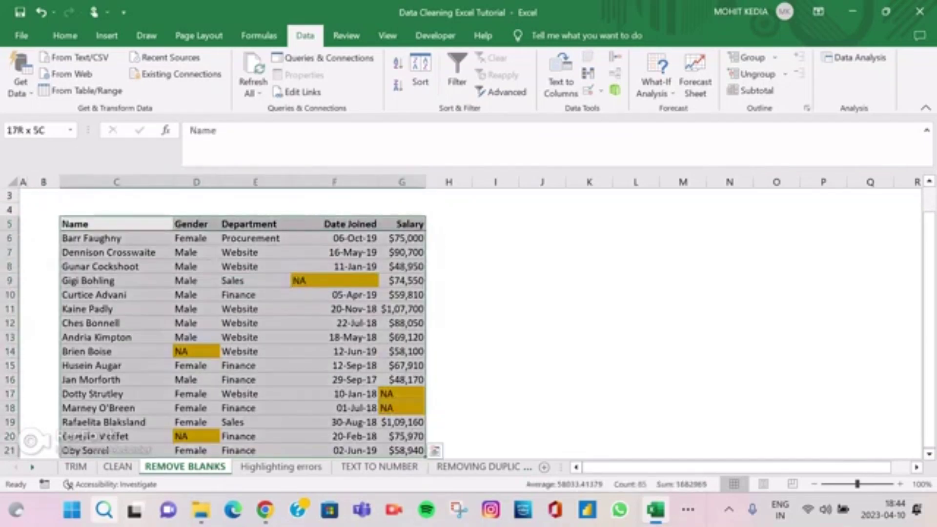
- Try to select blank cells in the NA-filled table C5:G21 using Go To Special with the Blanks option
key(F5)
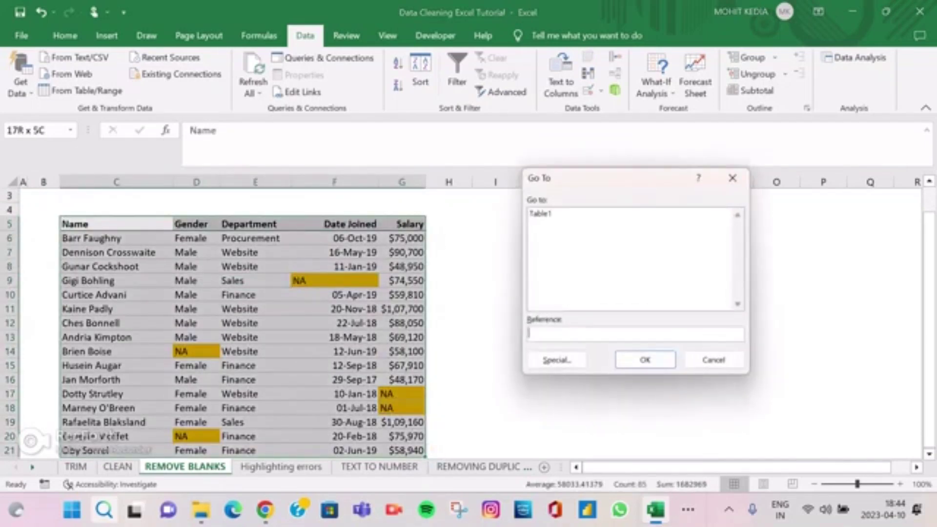
key(alt+s)
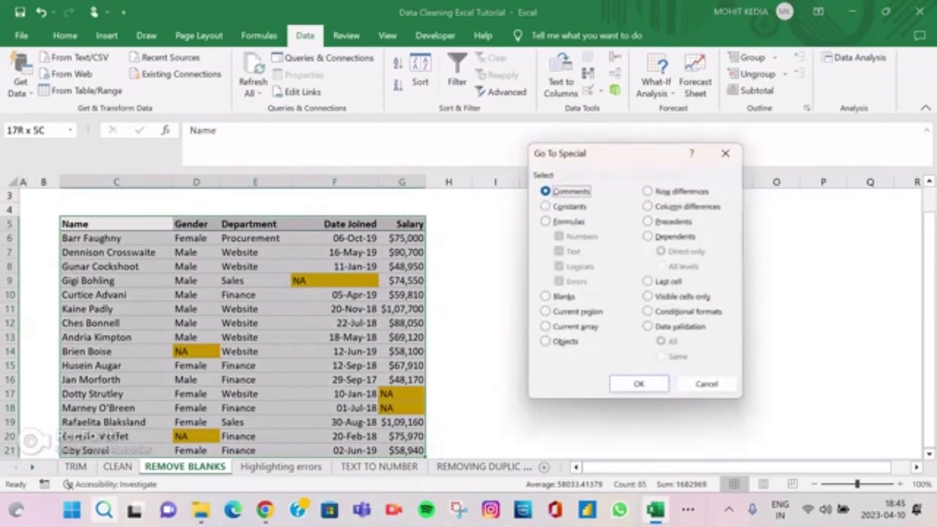
key(alt+k)
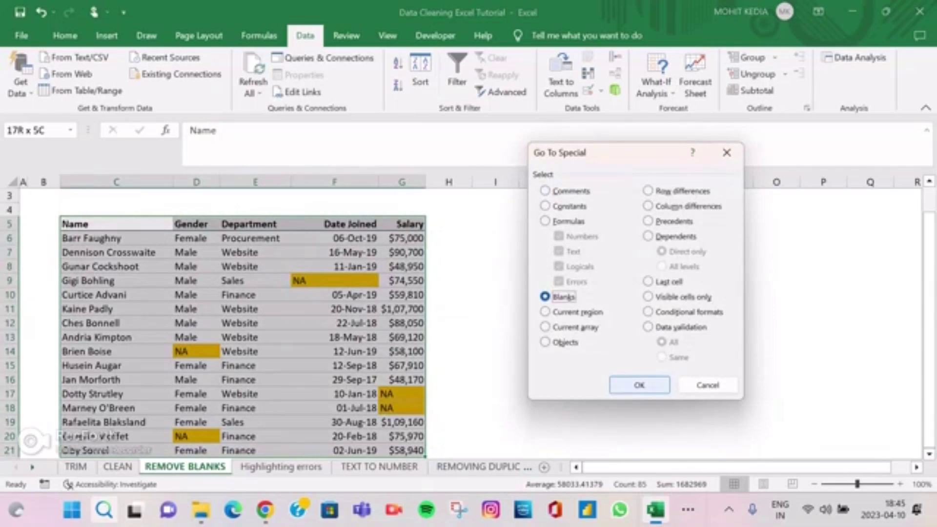
key(Return)
key(Return)
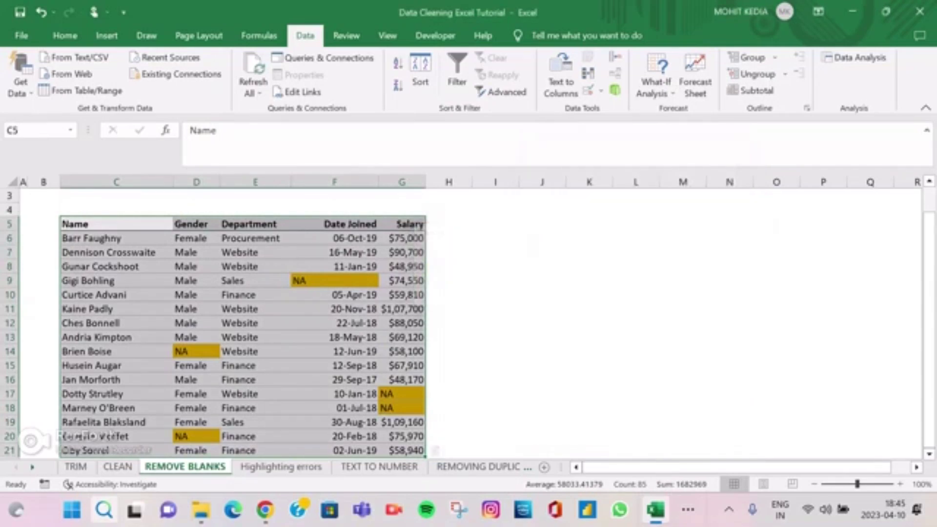
- Undo the NA fill and select the table's blank cells within C5:G21 using Go To Special with the Blanks option
click(334, 281)
key(ctrl+z)
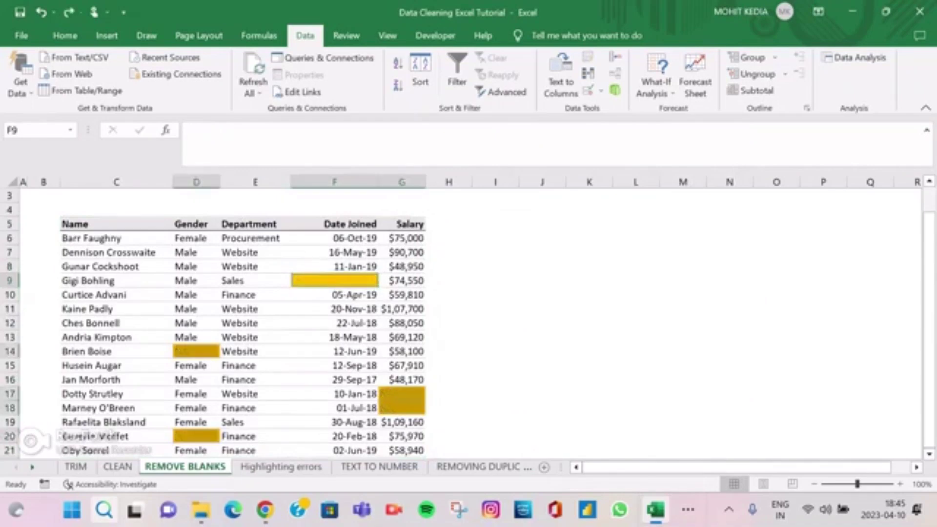
click(116, 224)
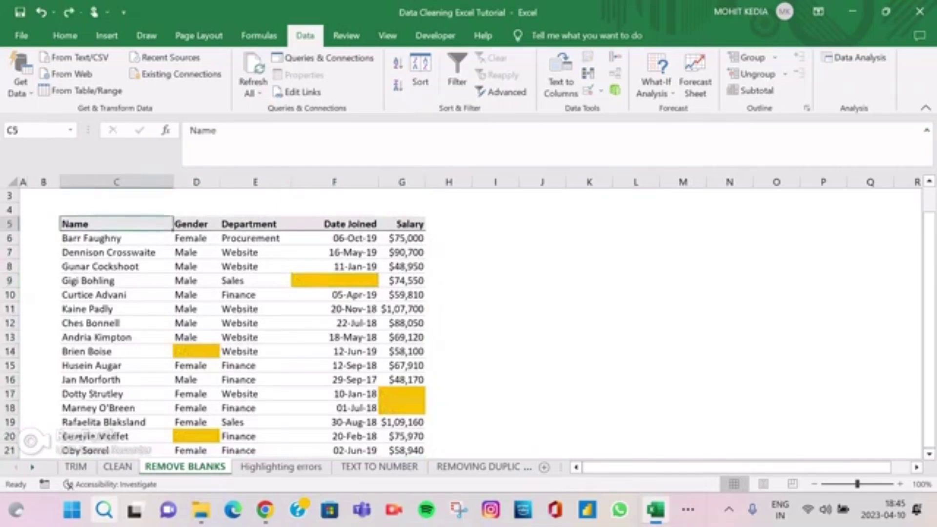
drag(116, 224, 401, 450)
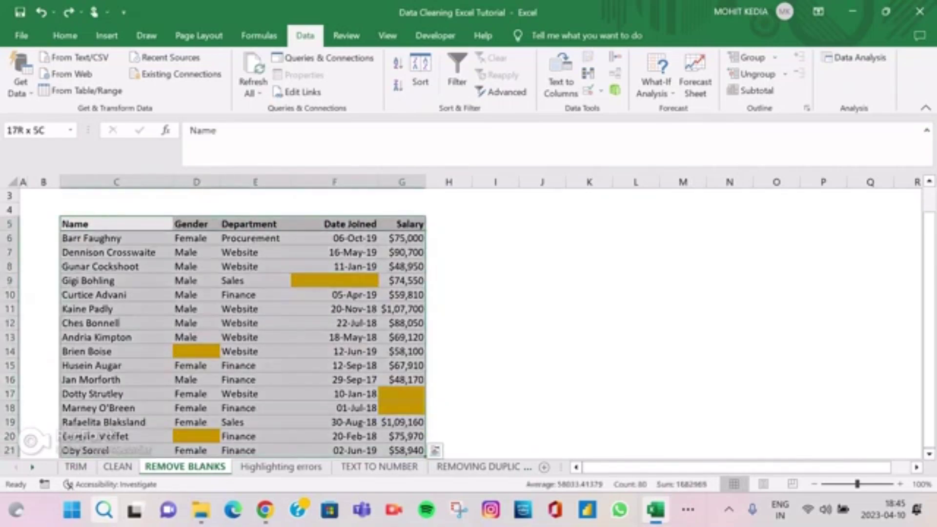
key(ctrl+g)
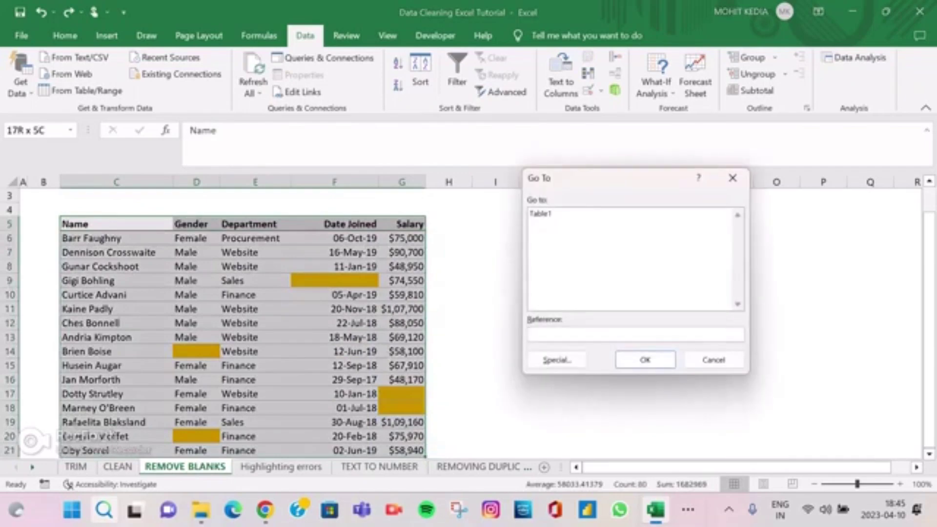
click(557, 360)
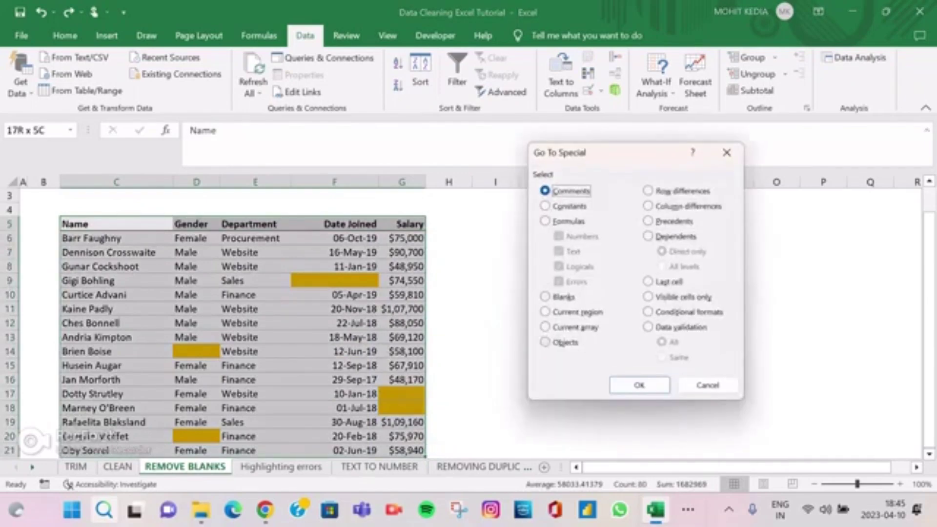
click(544, 297)
click(639, 385)
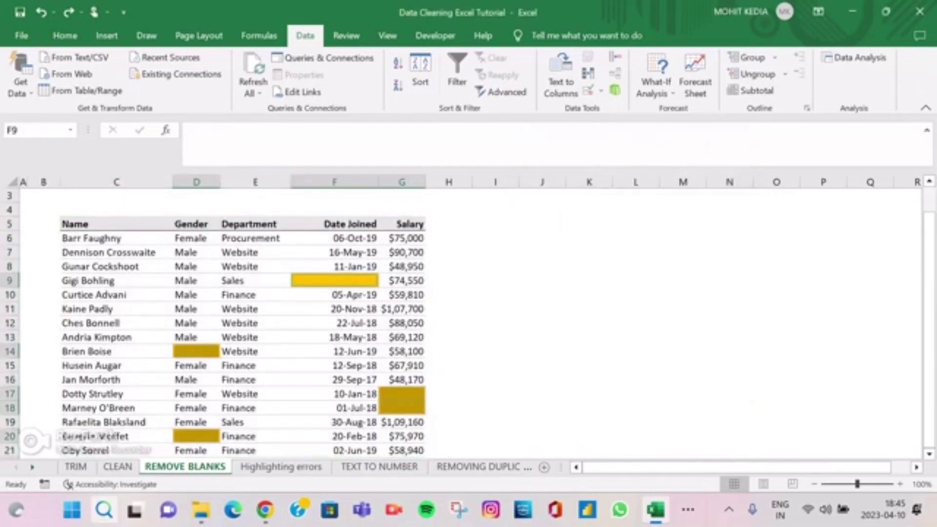
- Delete the entire rows that contain the selected blank cells
key(ctrl+minus)
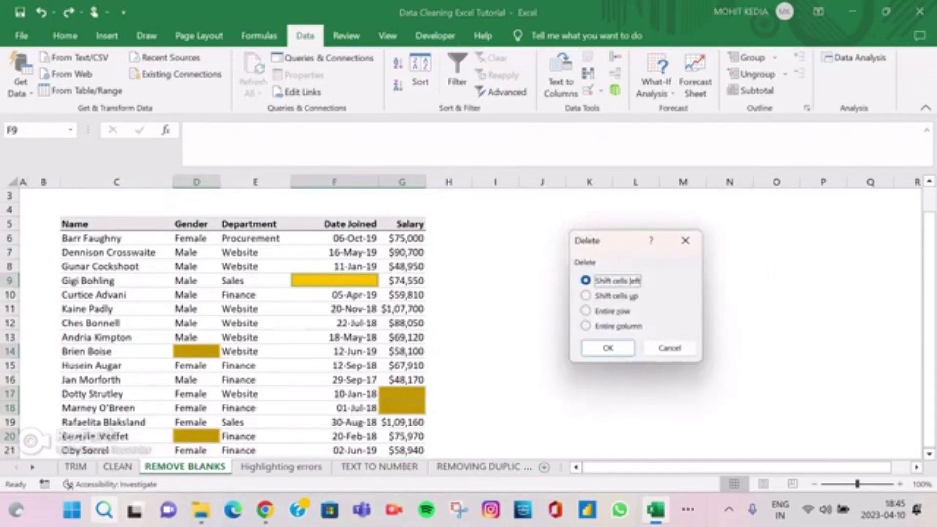
key(Down)
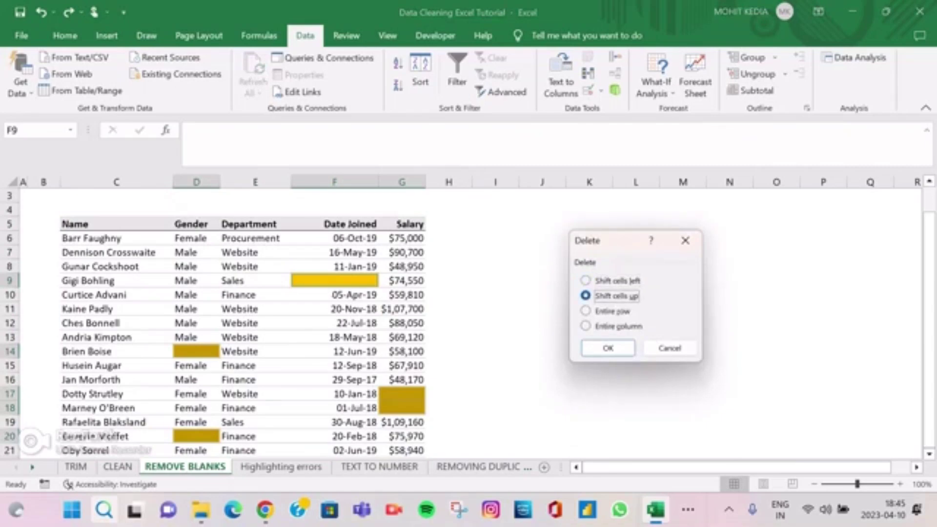
key(Down)
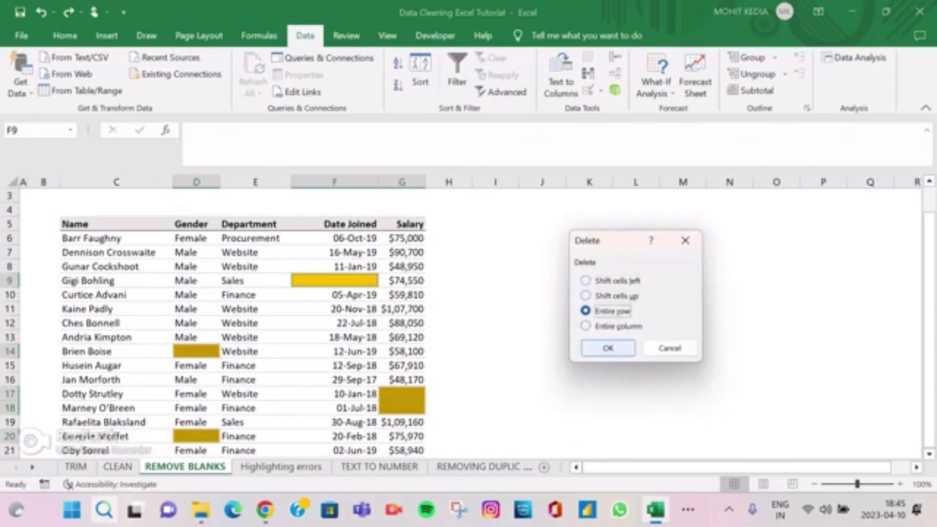
click(607, 348)
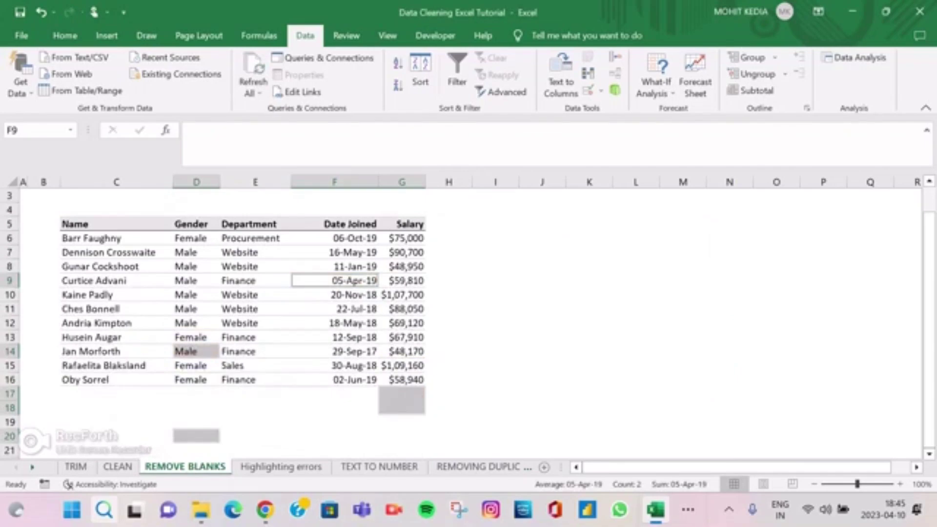
click(495, 323)
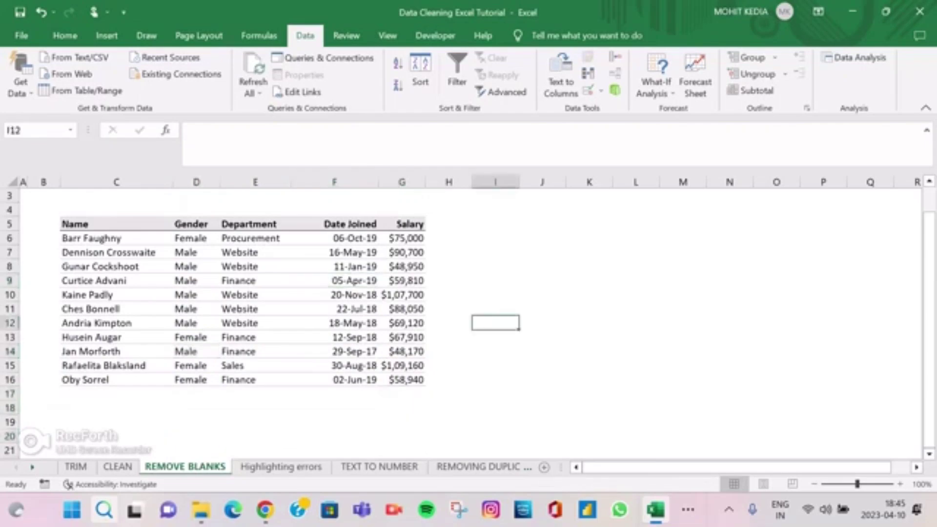
- On the Highlighting errors sheet, replace the name in A16 with a different first name and check the VLOOKUP formulas in column D
click(281, 467)
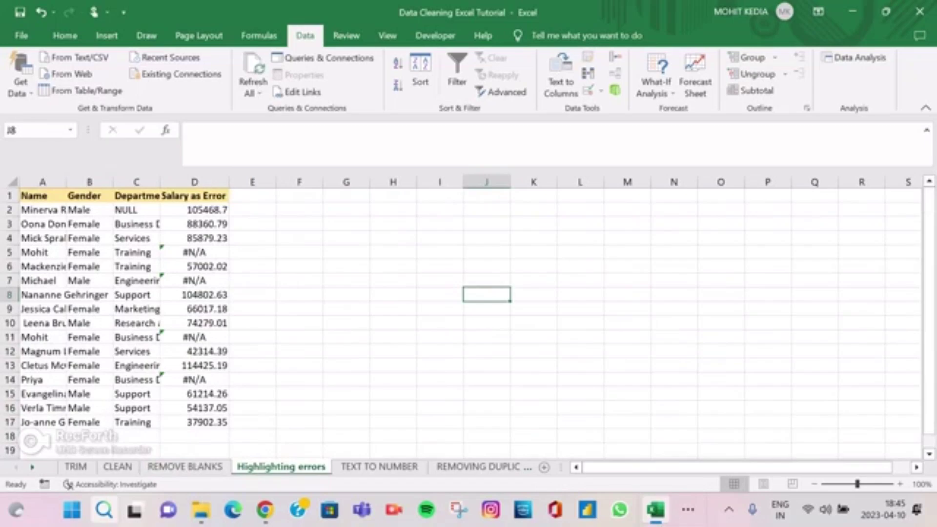
click(194, 210)
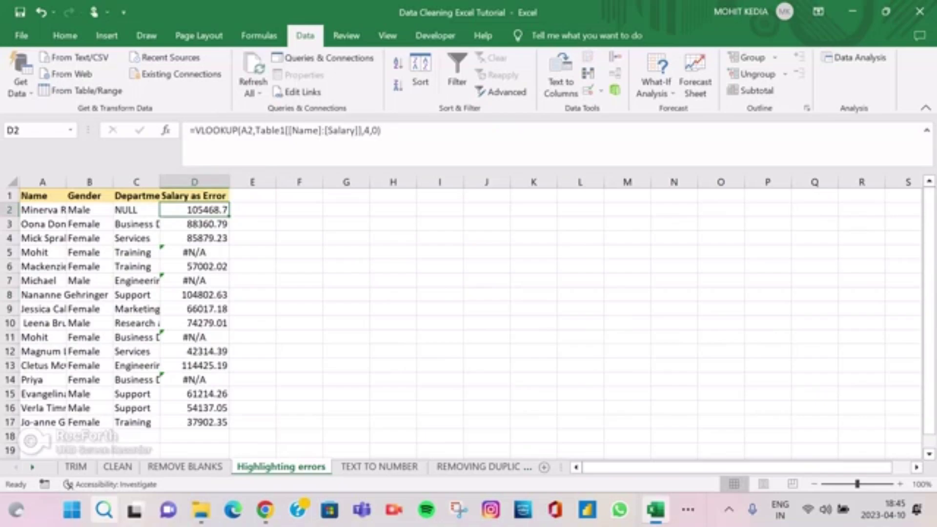
click(42, 295)
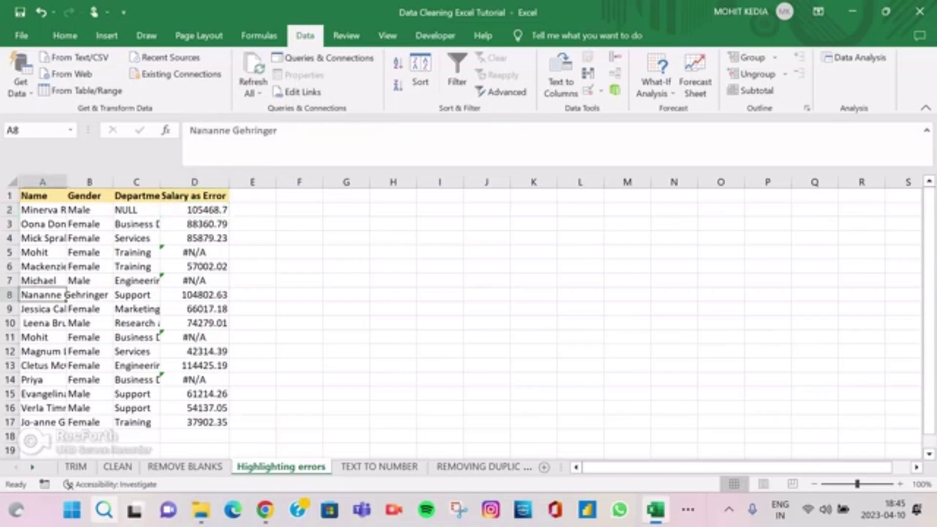
click(42, 408)
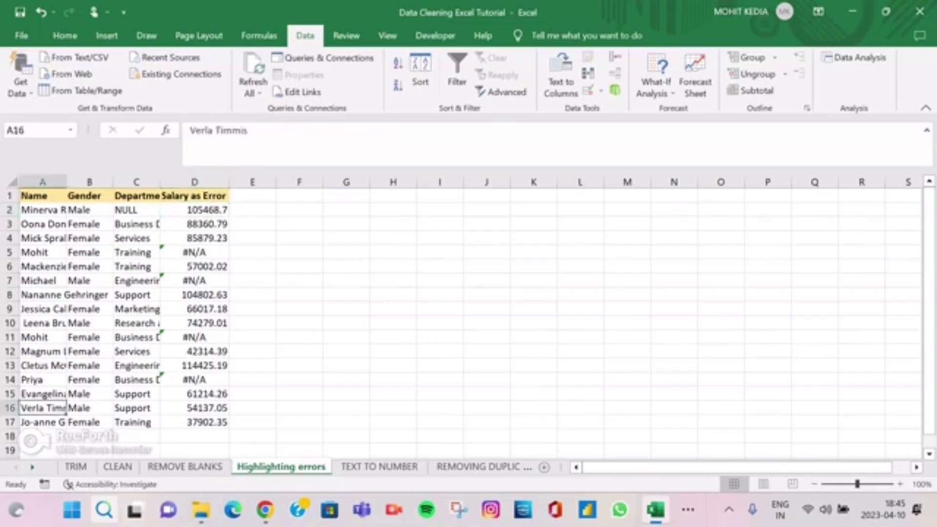
text(Sumit)
key(Return)
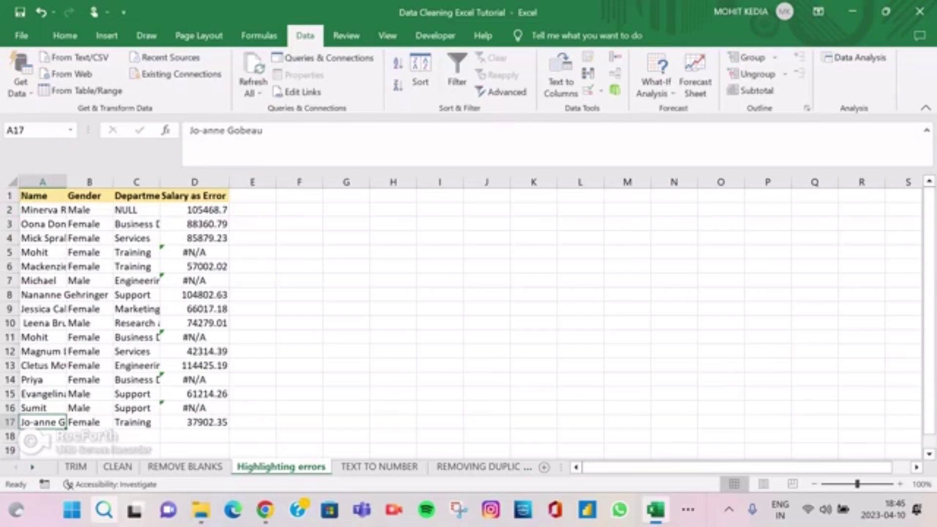
click(194, 408)
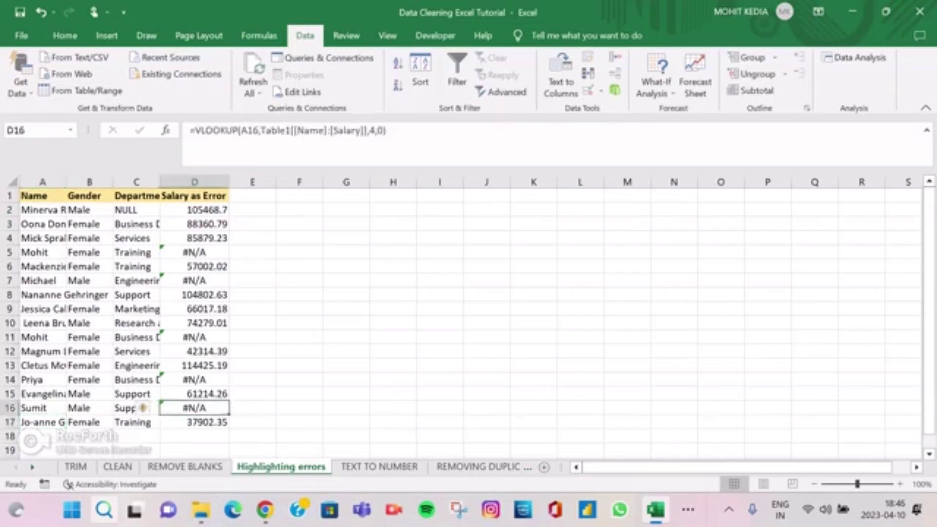
click(195, 380)
click(194, 351)
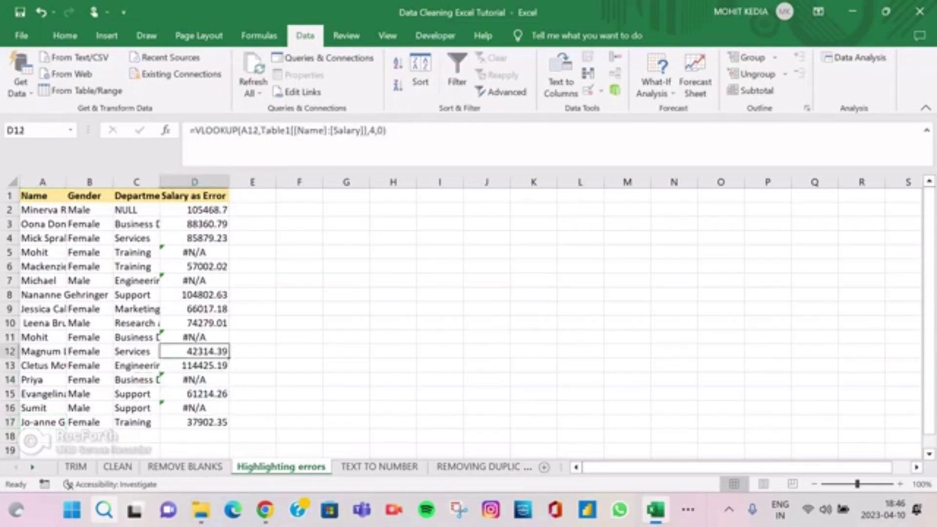
click(194, 252)
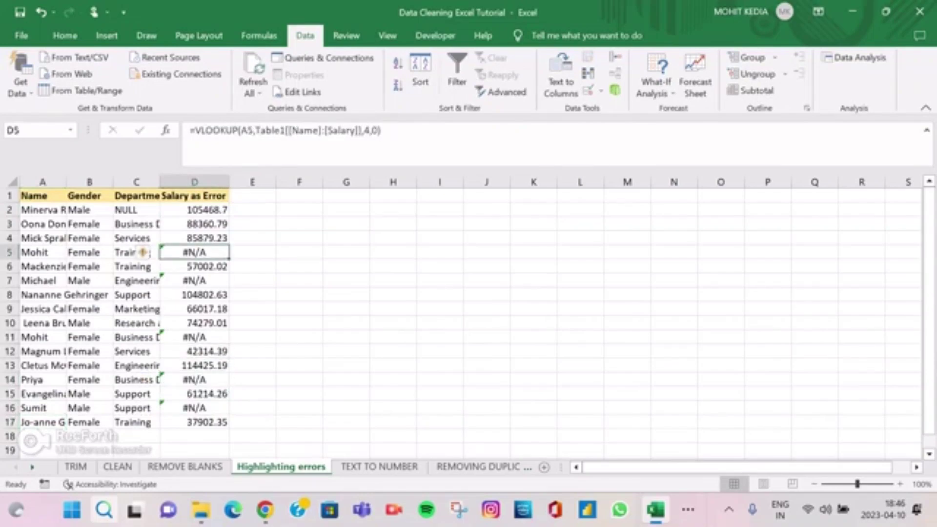
- Set up a new conditional formatting rule on header cell D1 that formats only cells containing Errors
click(194, 196)
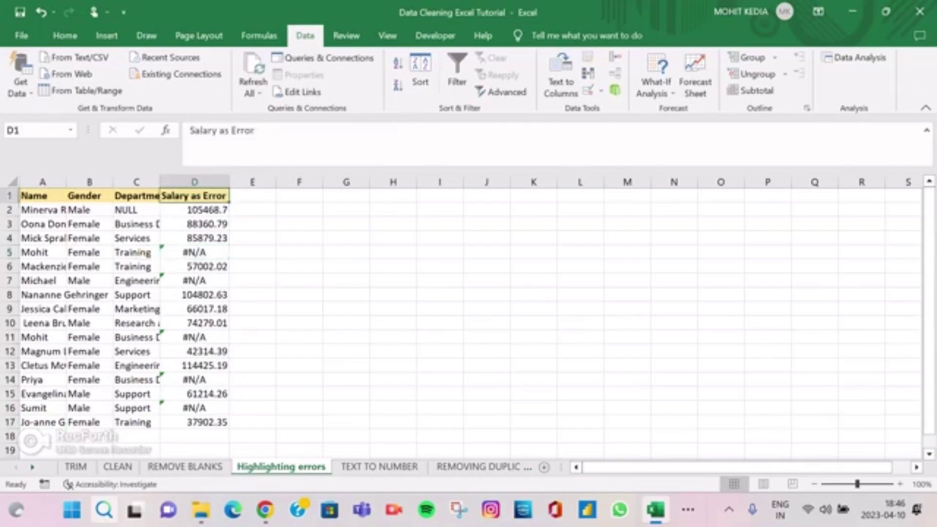
click(65, 36)
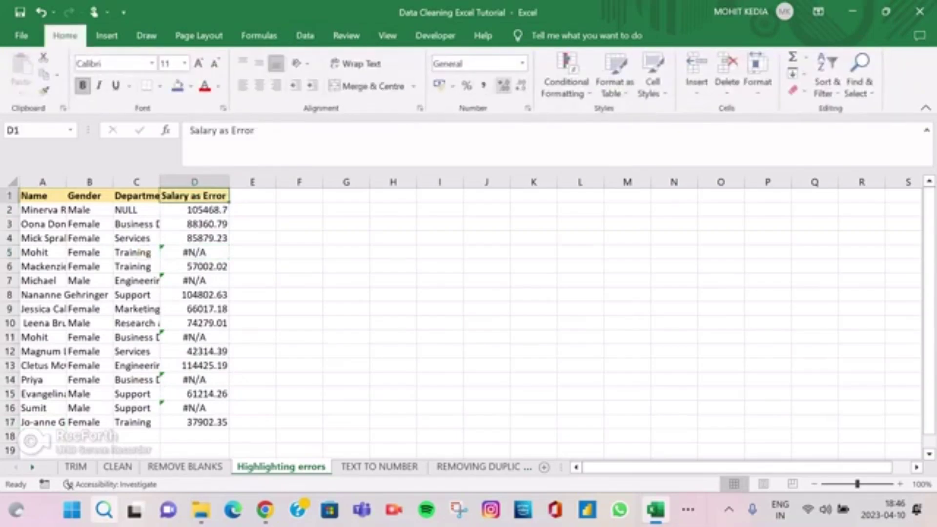
click(566, 80)
mouse_move(615, 119)
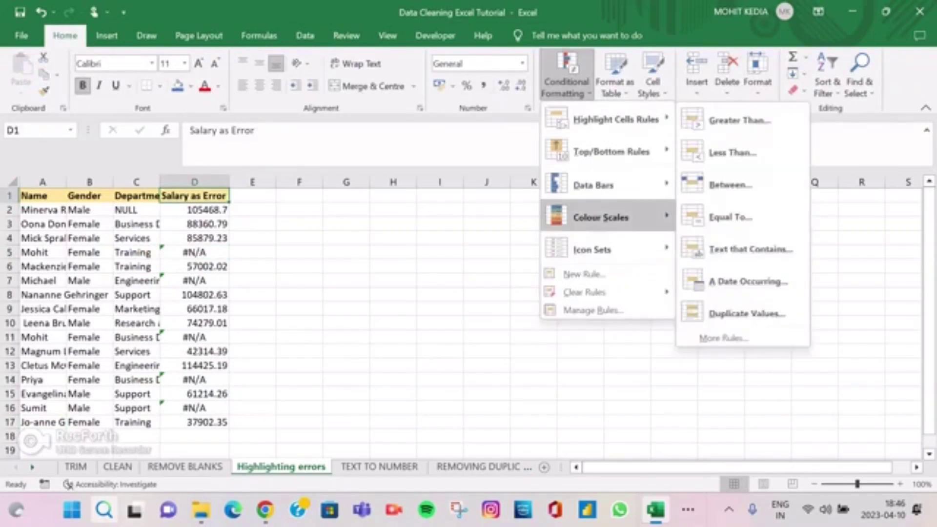
click(584, 274)
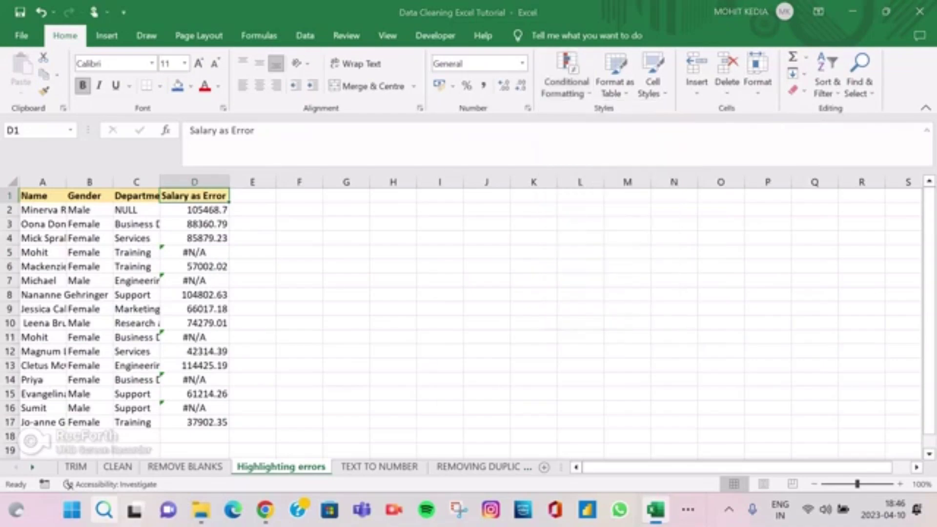
click(546, 212)
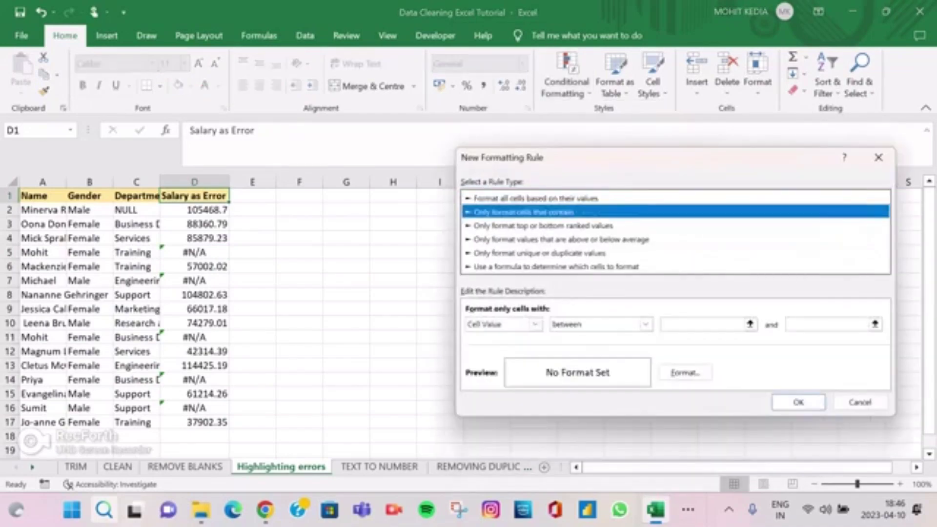
click(535, 324)
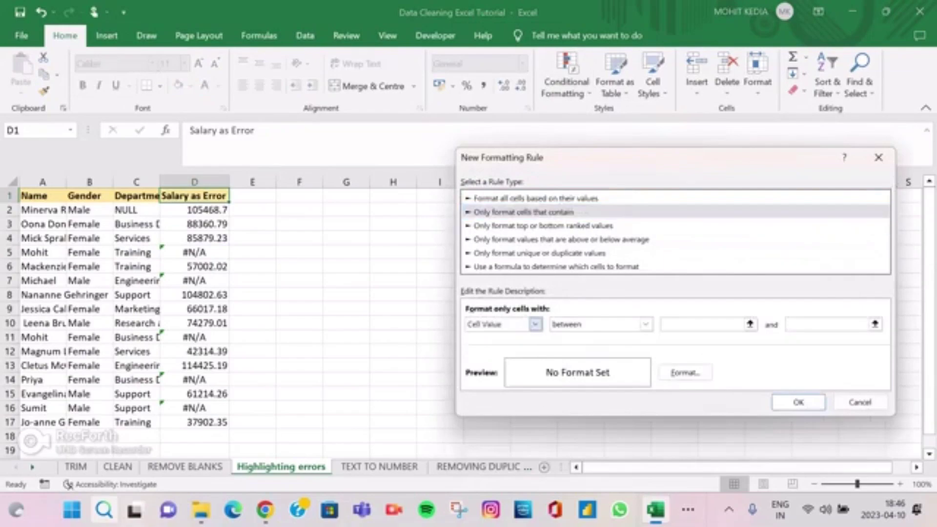
click(502, 389)
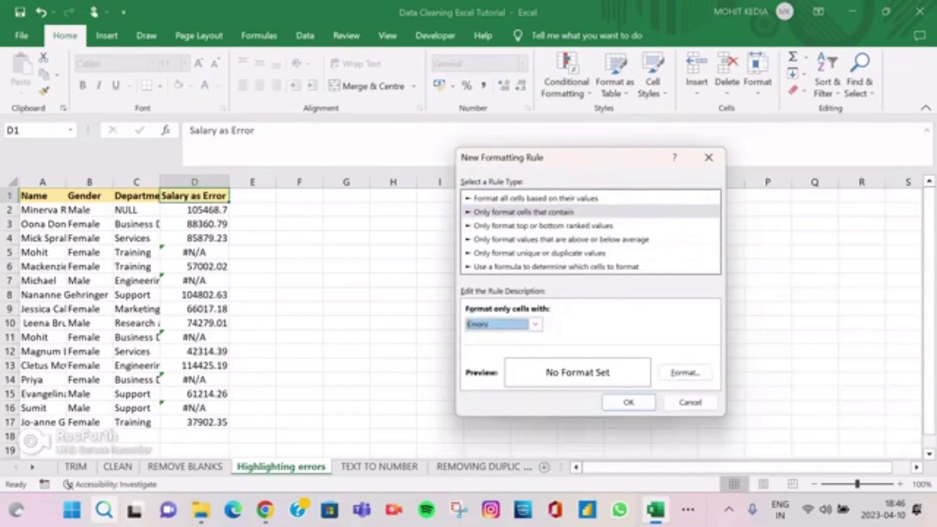
- Give the error rule a red background fill and apply it to D1
click(684, 372)
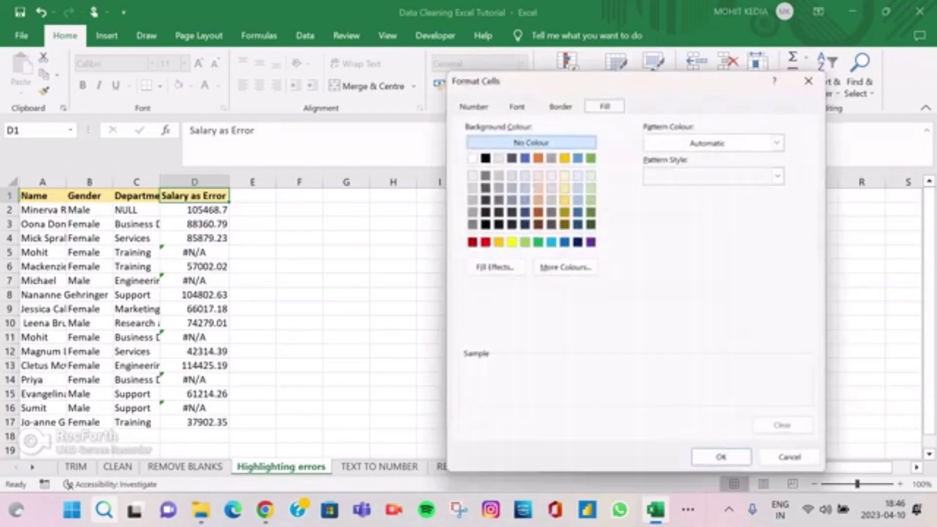
click(485, 242)
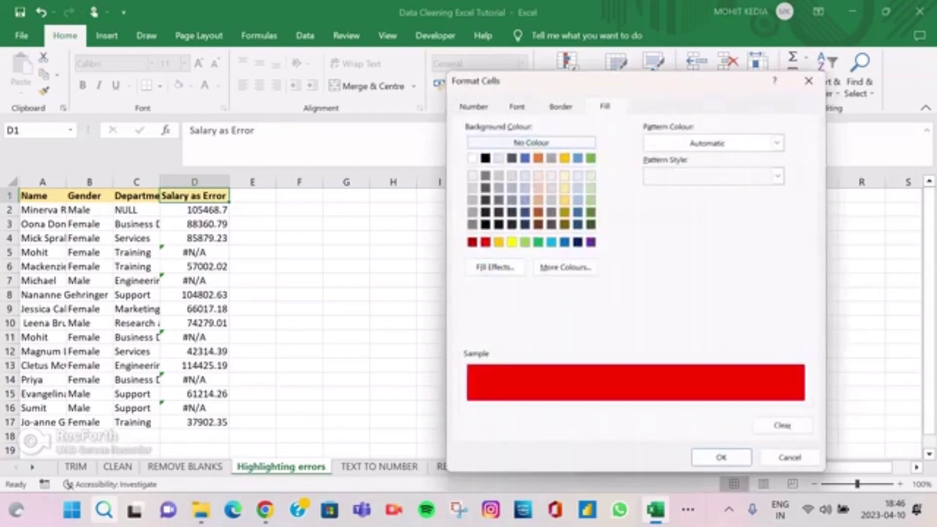
click(721, 457)
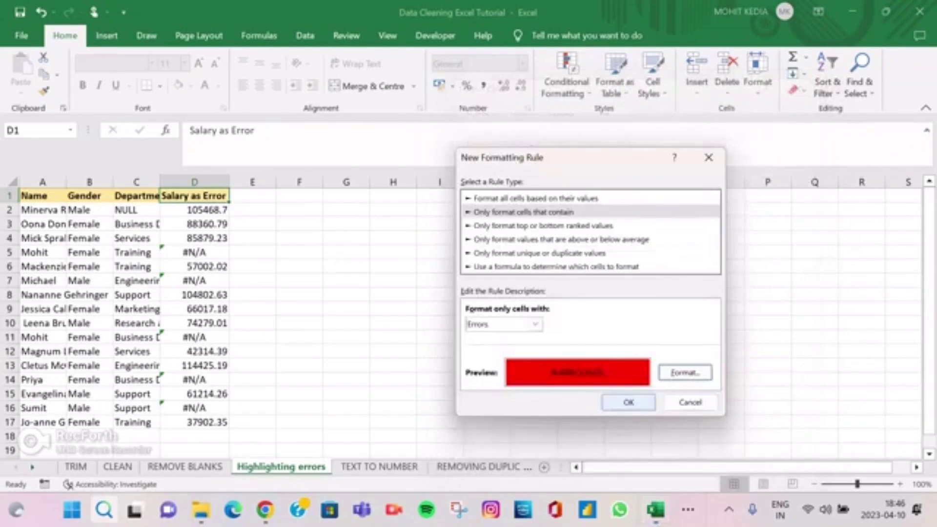
click(628, 402)
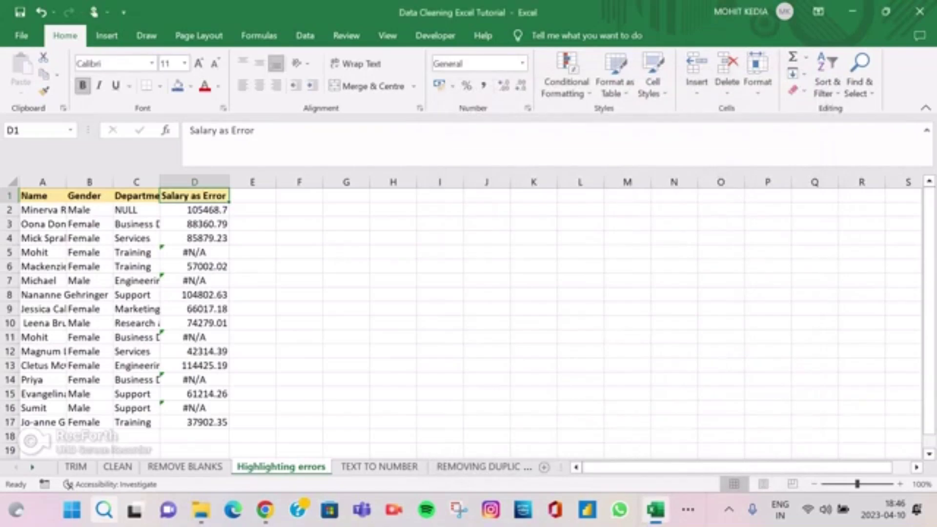
click(194, 210)
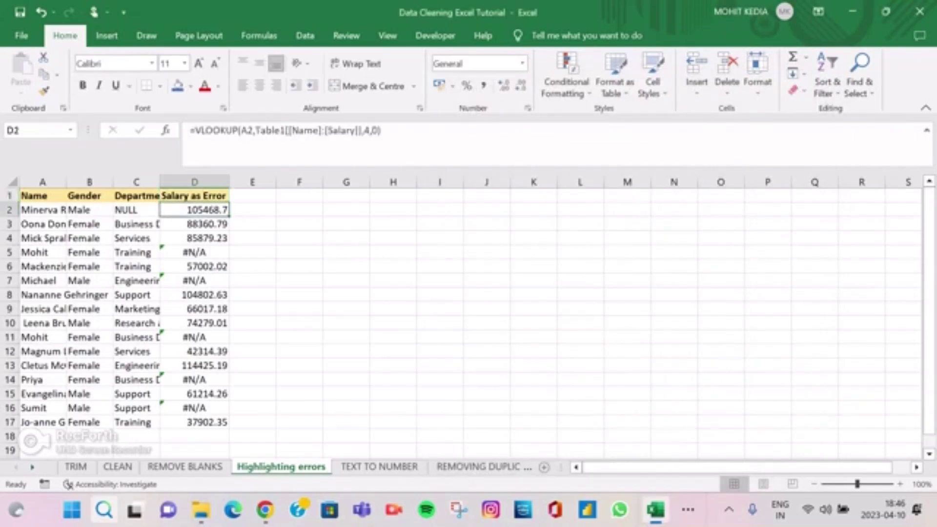
- Set up a new conditional formatting rule on the whole table A1:D17 that formats only cells containing Errors
click(42, 195)
drag(42, 195, 194, 195)
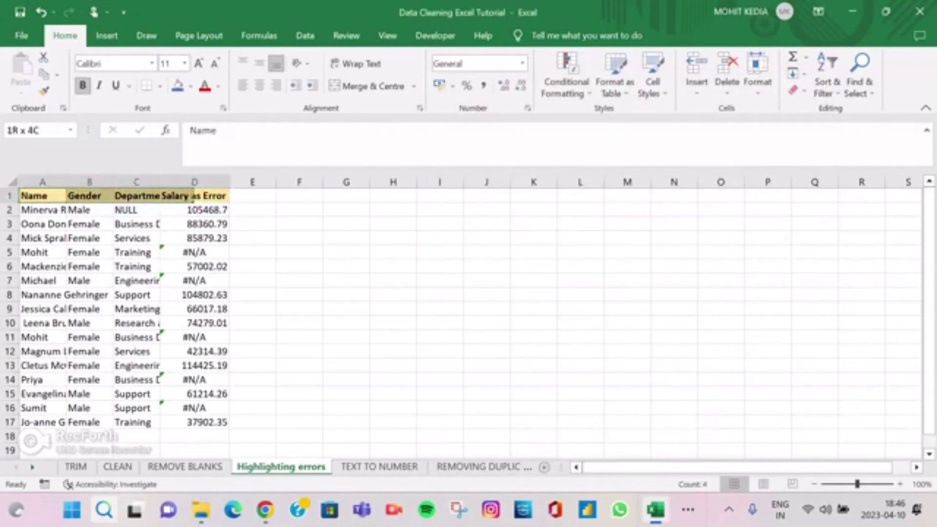
key(ctrl+shift+Down)
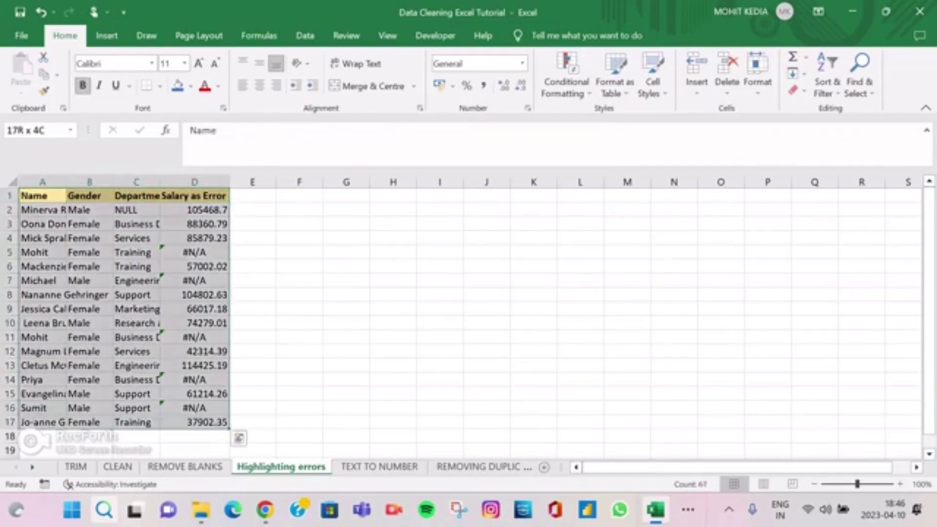
click(566, 83)
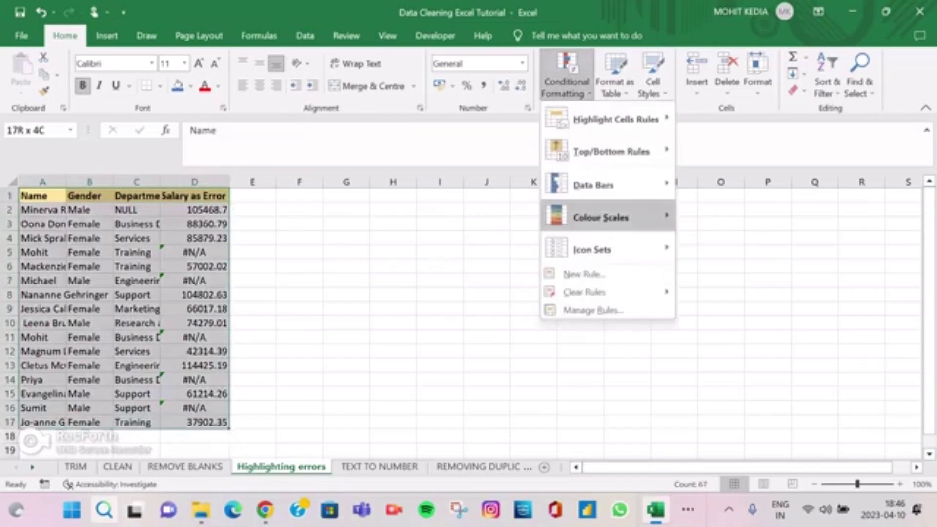
click(584, 273)
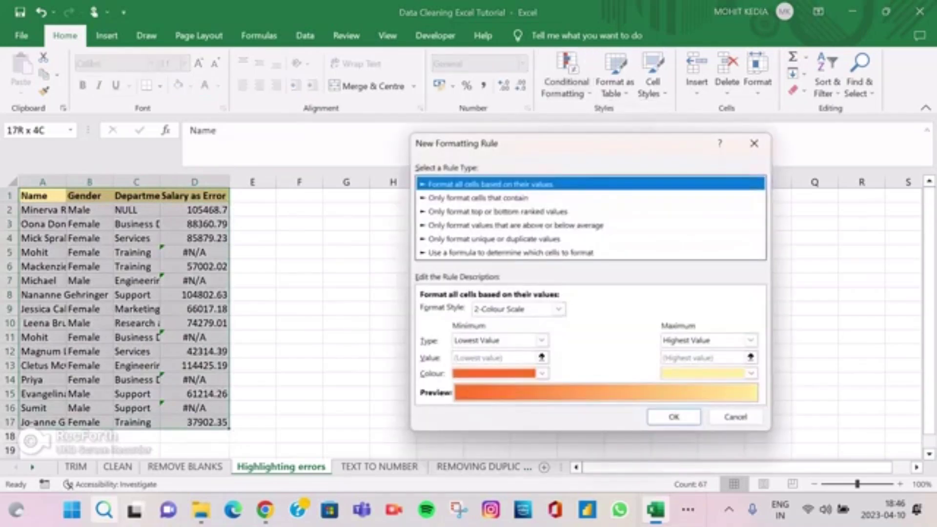
click(478, 198)
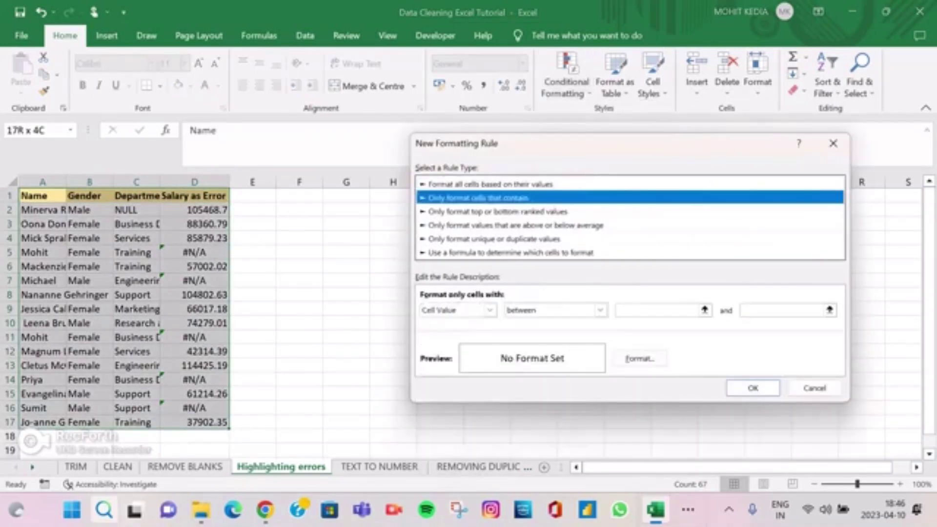
click(490, 309)
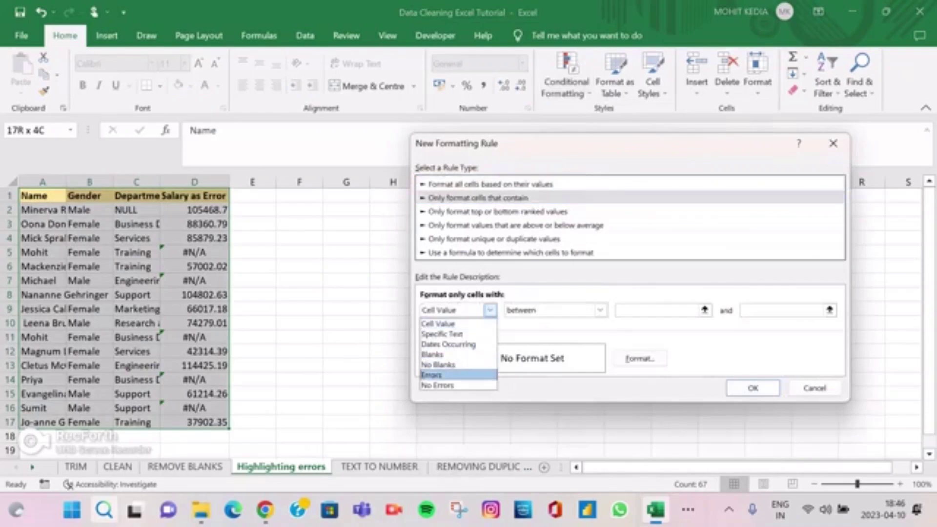
click(449, 374)
- Apply the error rule to the table with a red background fill, and open the TEXT TO NUMBER sheet
click(639, 358)
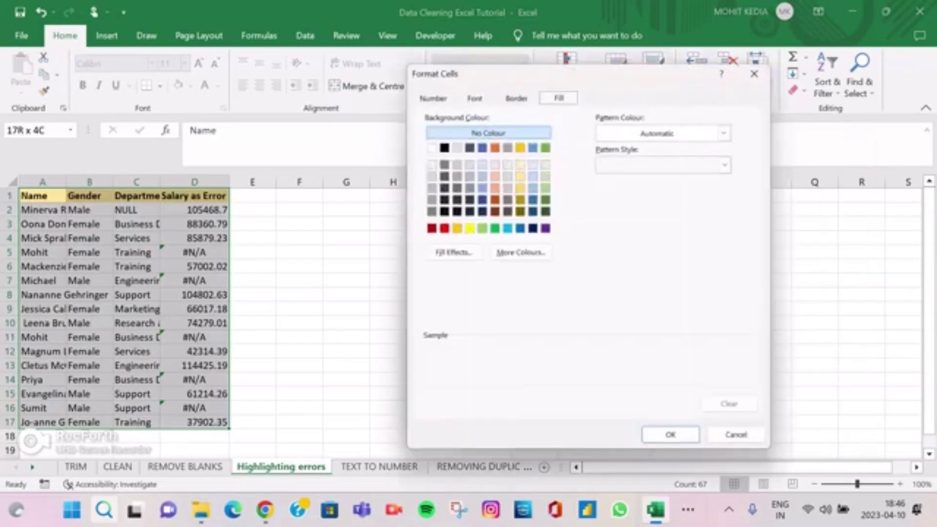
click(440, 228)
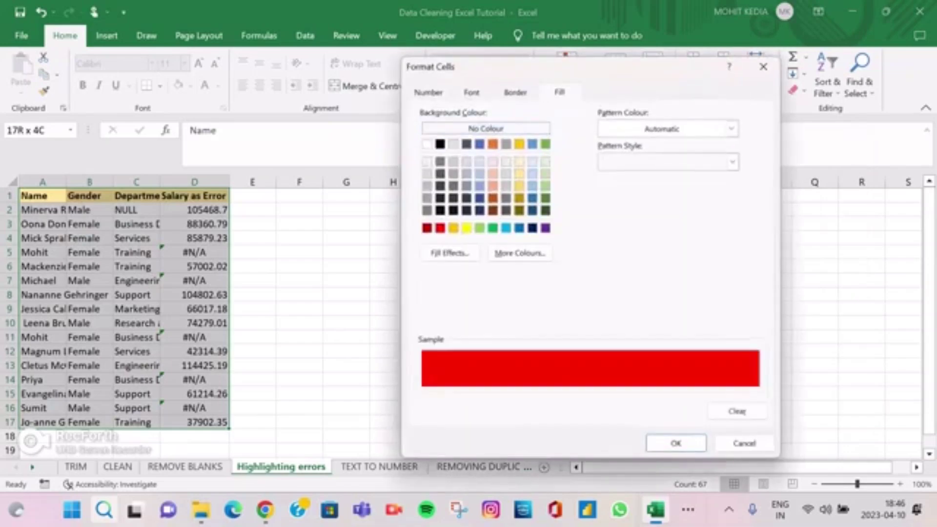
click(676, 443)
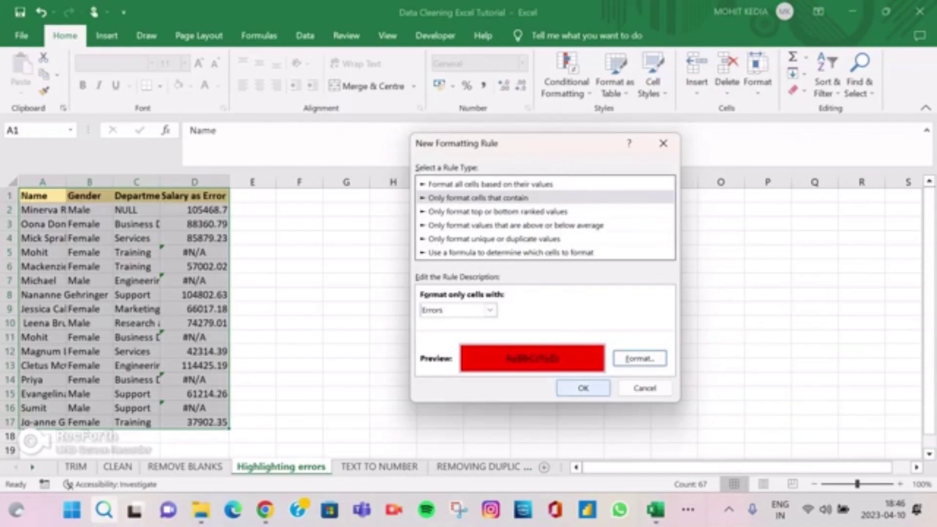
key(Return)
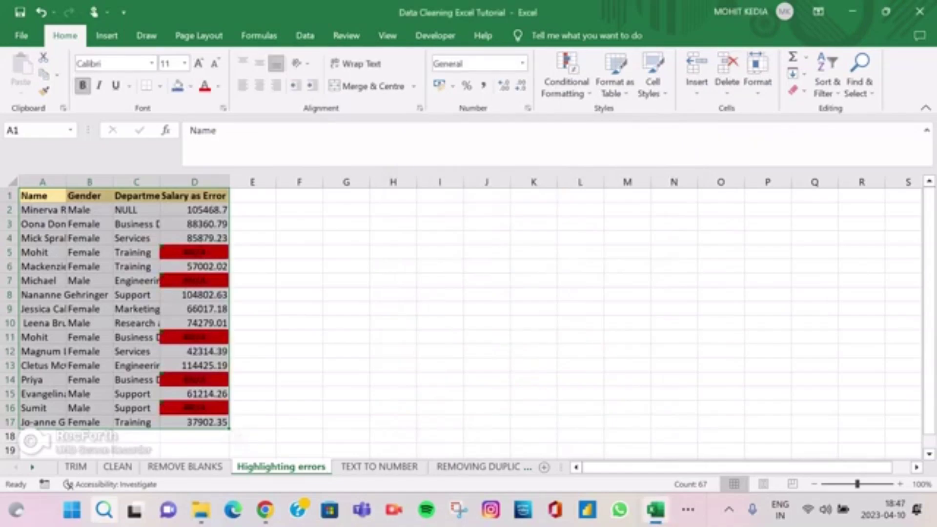
click(346, 252)
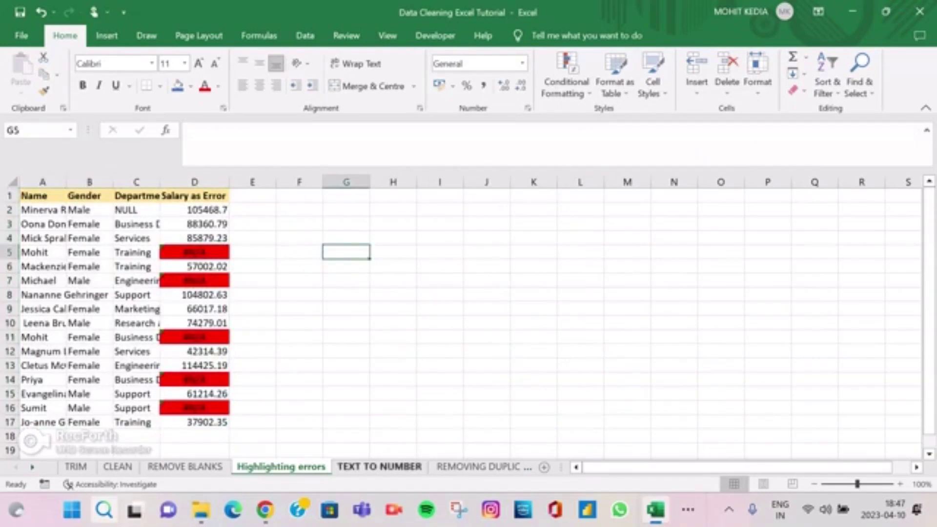
click(379, 467)
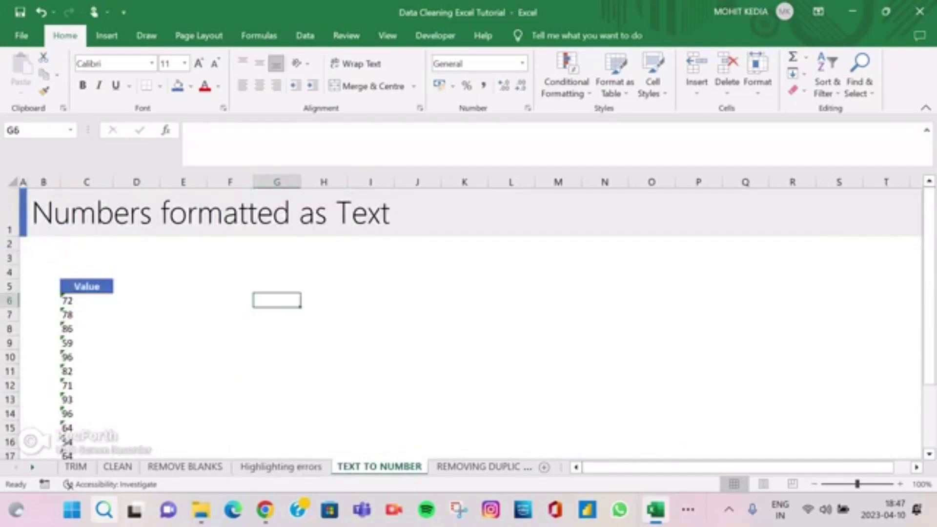
- Convert the text values in C6 and C7 to numbers one at a time, and undo both conversions
click(87, 301)
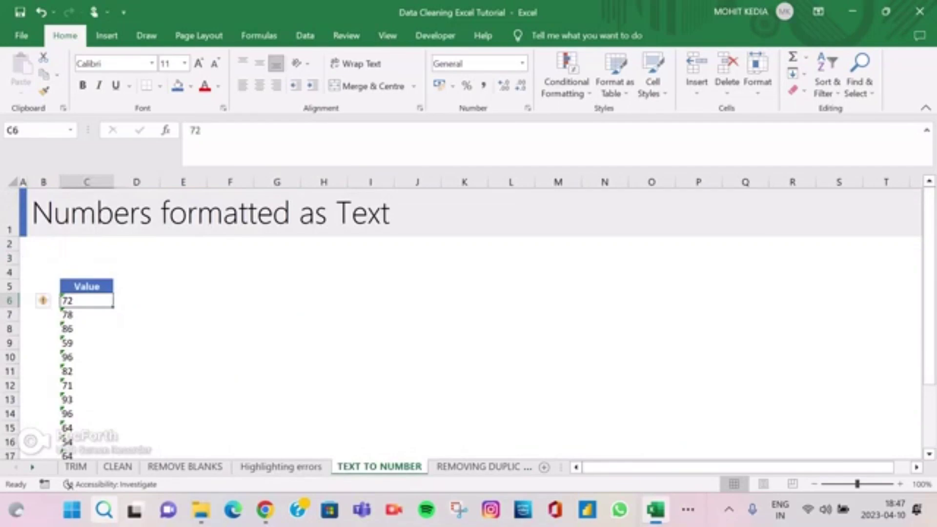
click(46, 301)
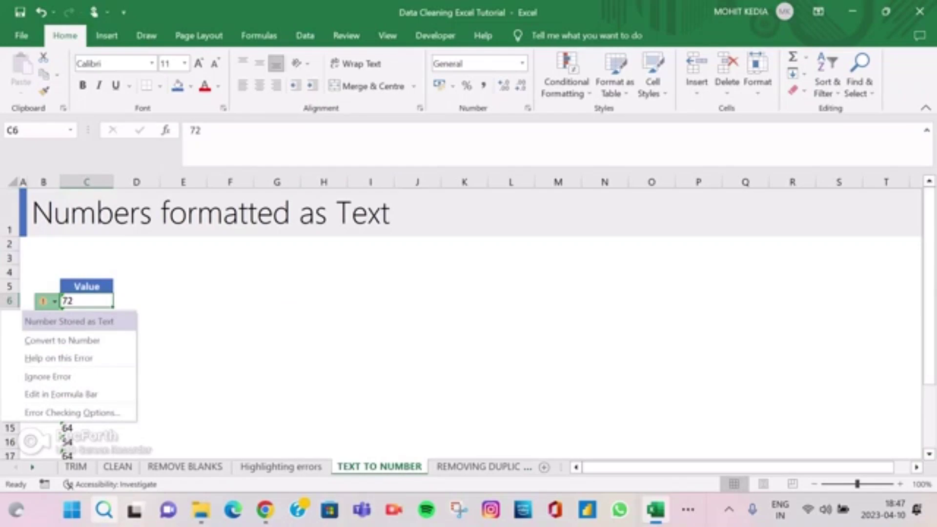
click(62, 340)
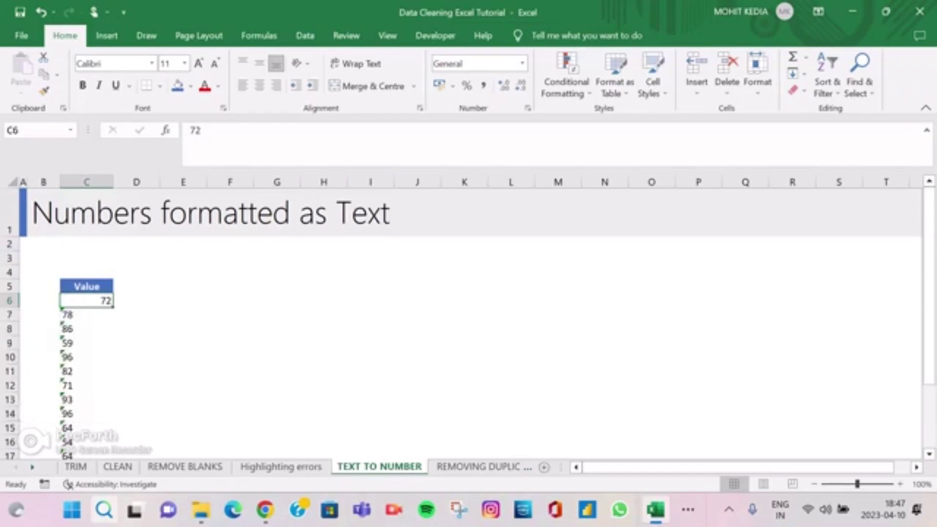
click(87, 315)
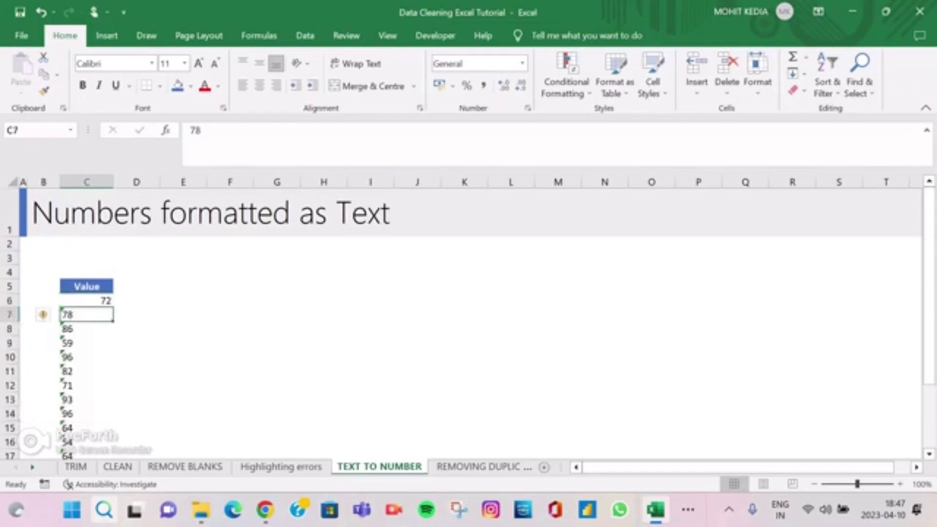
click(47, 315)
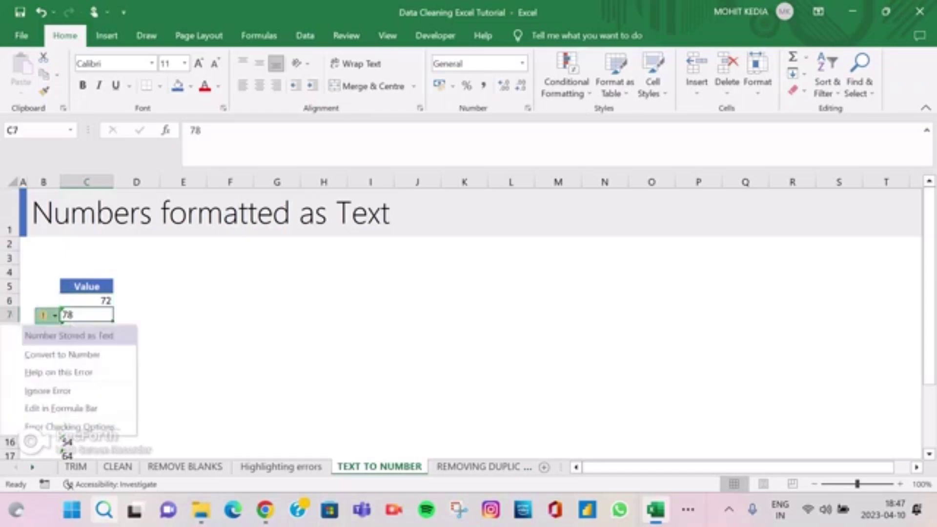
click(61, 354)
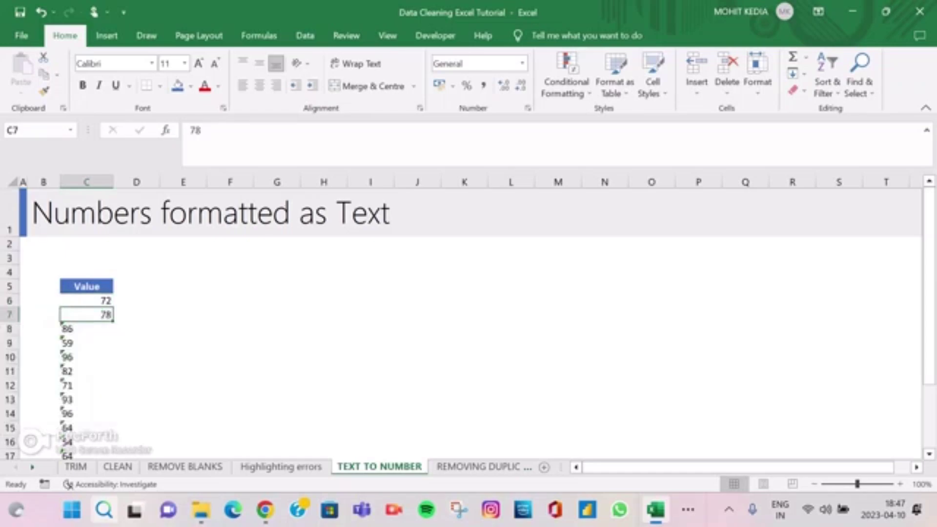
key(ctrl+z)
key(ctrl+z)
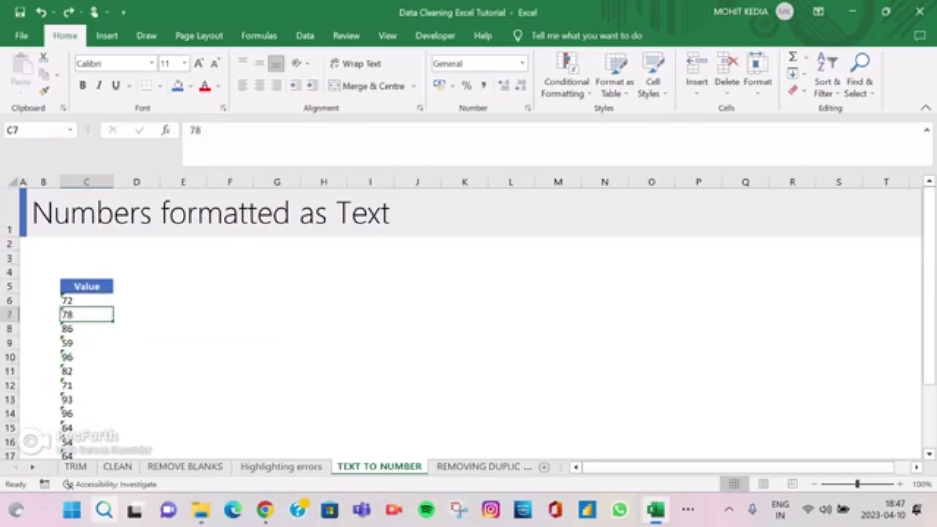
- Try to turn the text values in C6:C25 into numbers by applying the Number format
click(87, 300)
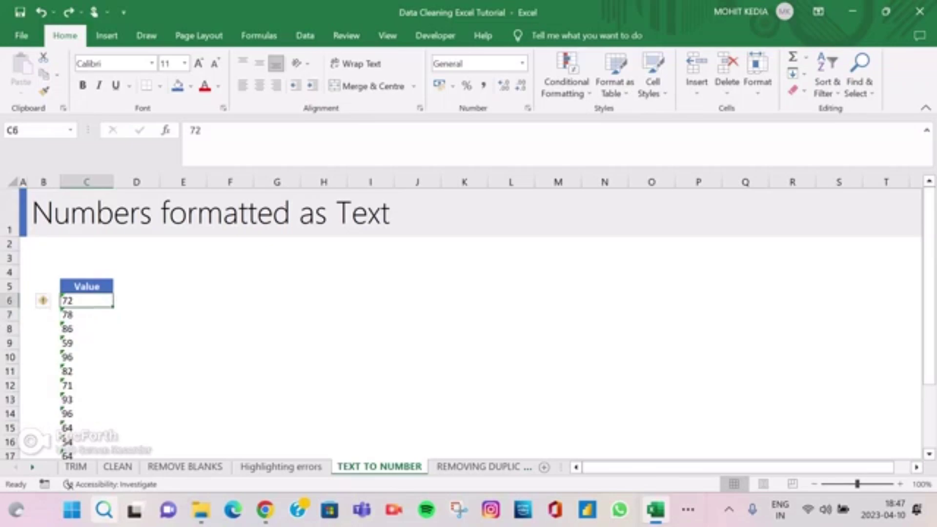
key(ctrl+shift+Down)
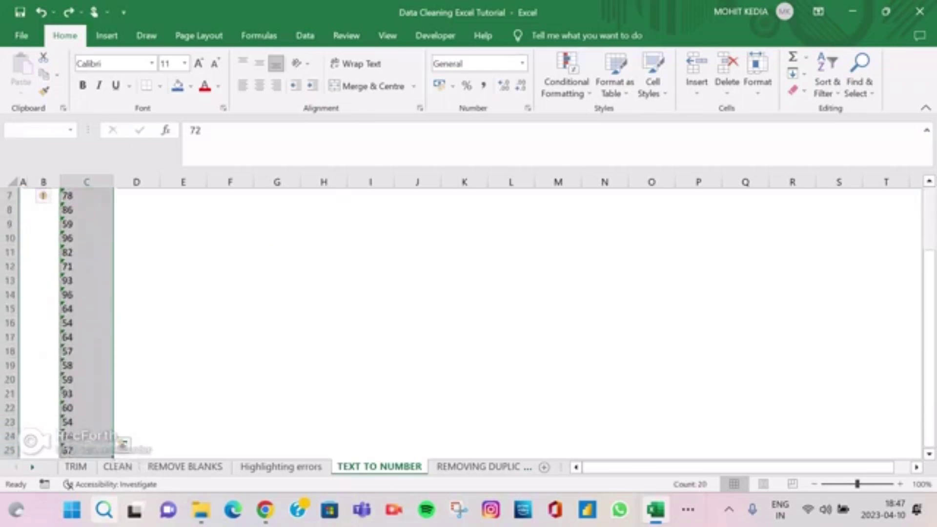
click(522, 63)
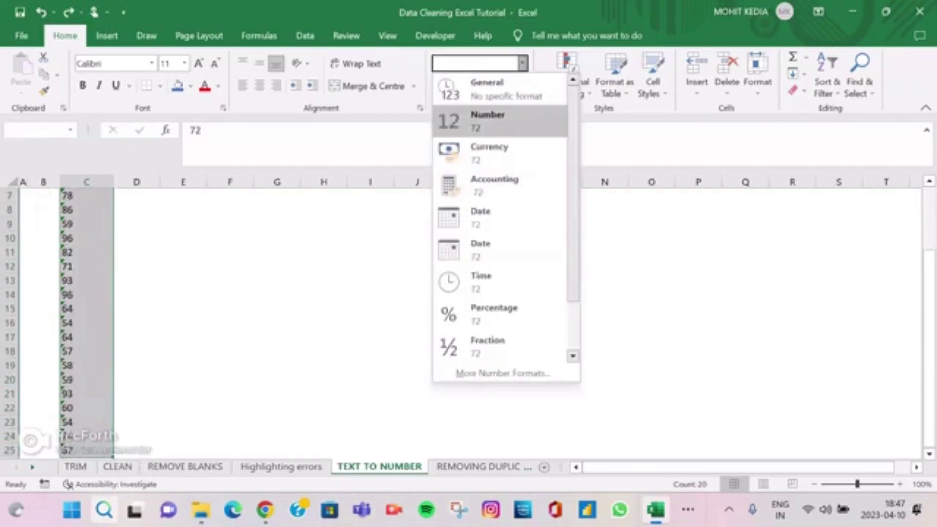
click(488, 121)
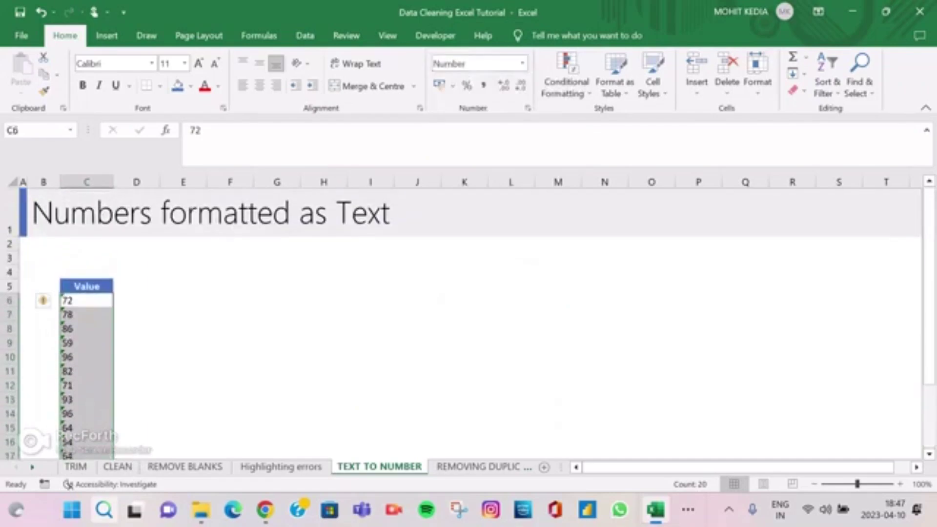
- Enter the value 1 in the empty cell G6 and copy that cell
key(Right)
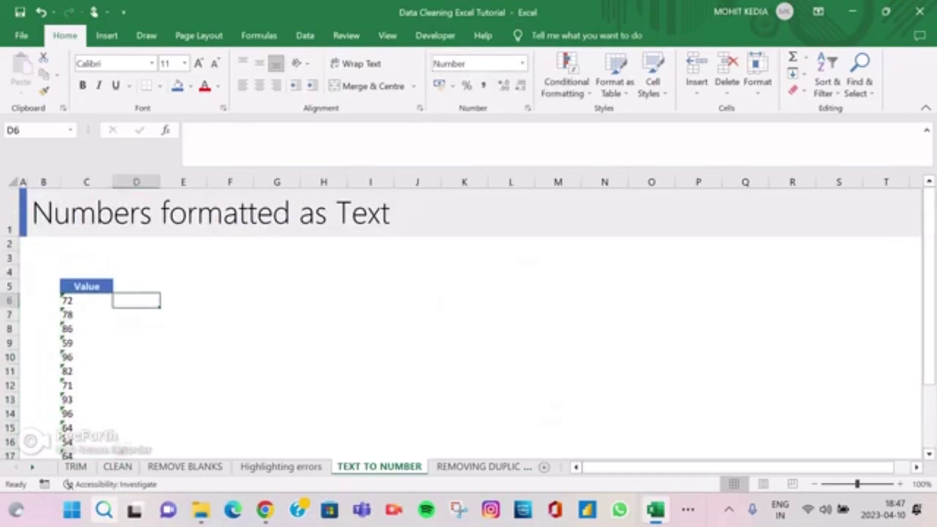
key(Right)
key(Right)
key(Right)
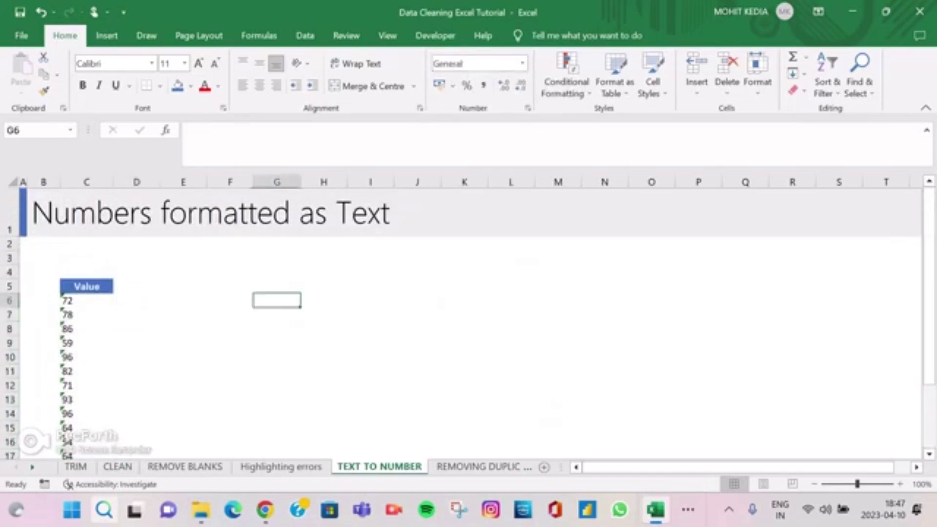
text(1)
key(Return)
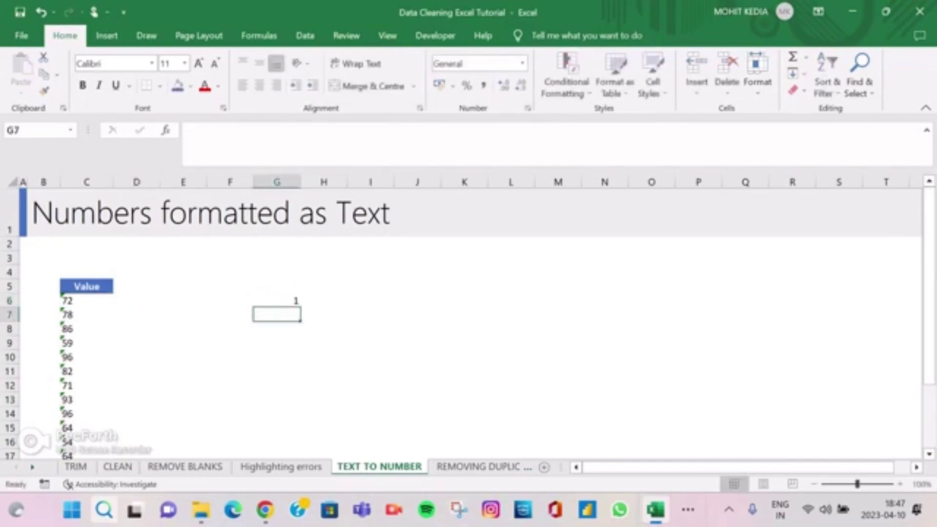
key(Up)
key(ctrl+c)
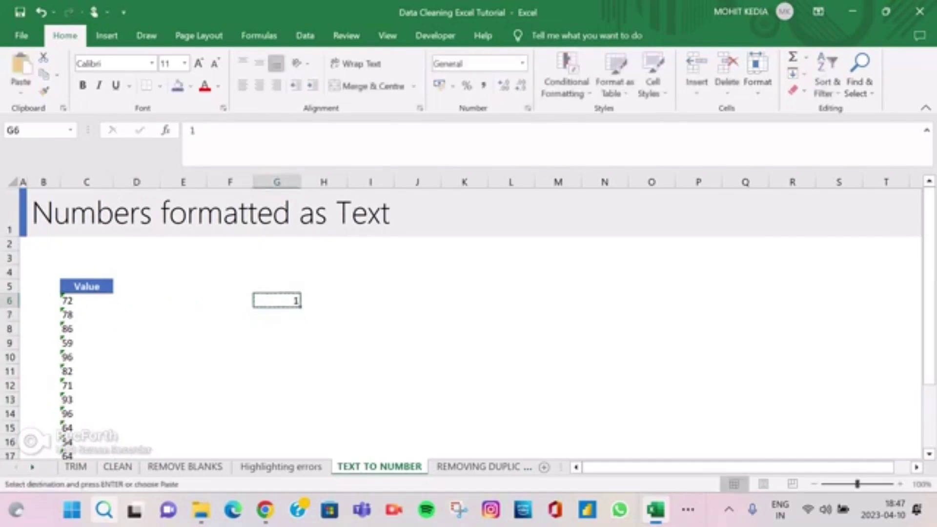
- Convert the text values in C6:C25 to numbers using Paste Special with the Multiply operation, and check the column
key(ctrl+Left)
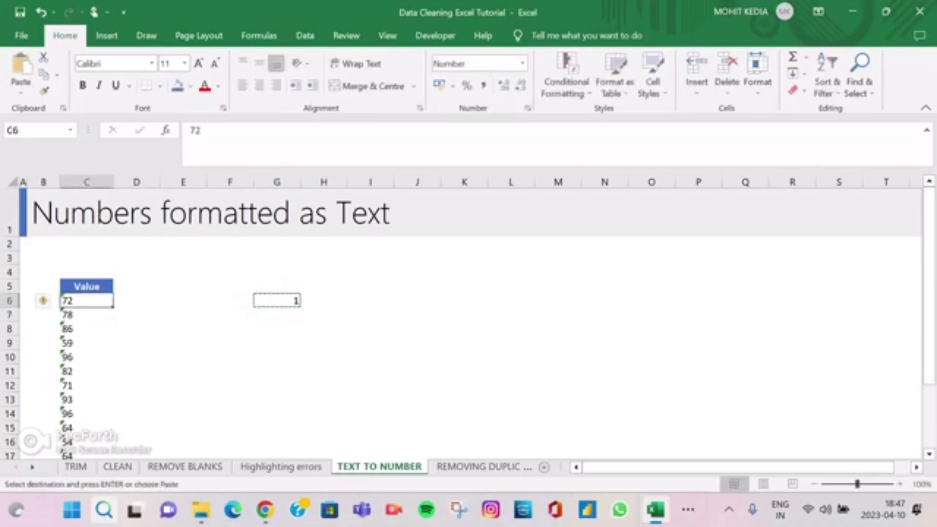
key(ctrl+shift+Down)
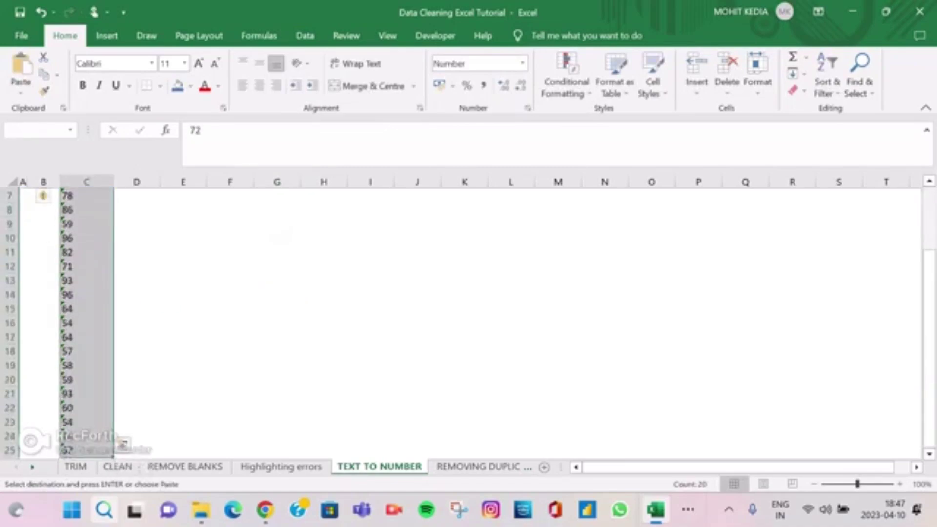
right_click(77, 280)
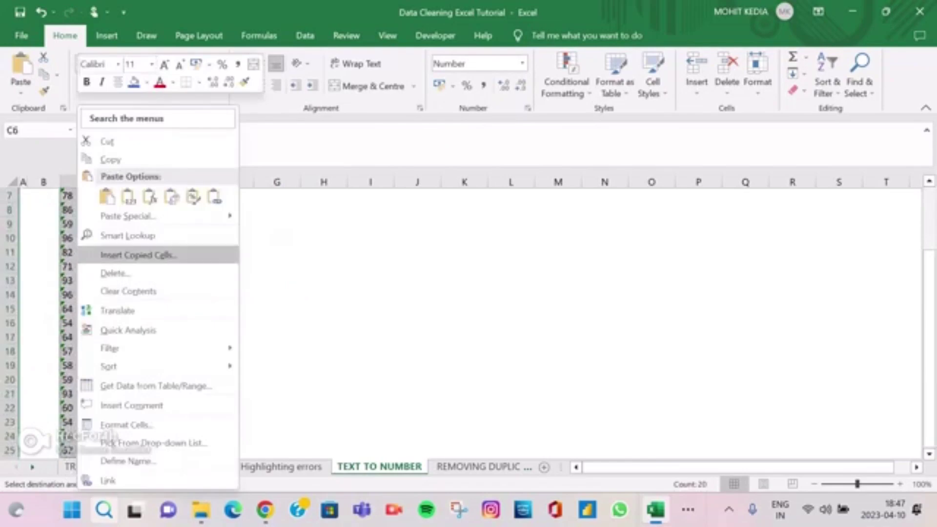
click(127, 216)
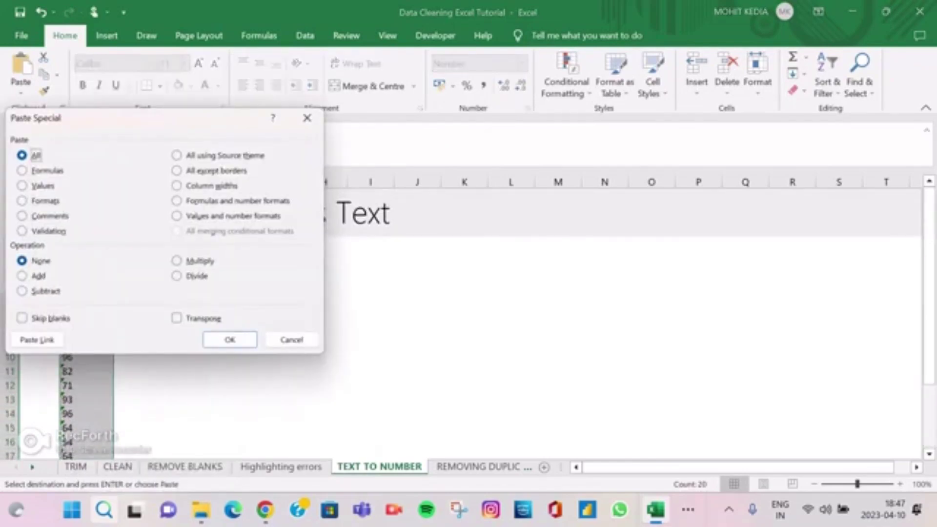
key(m)
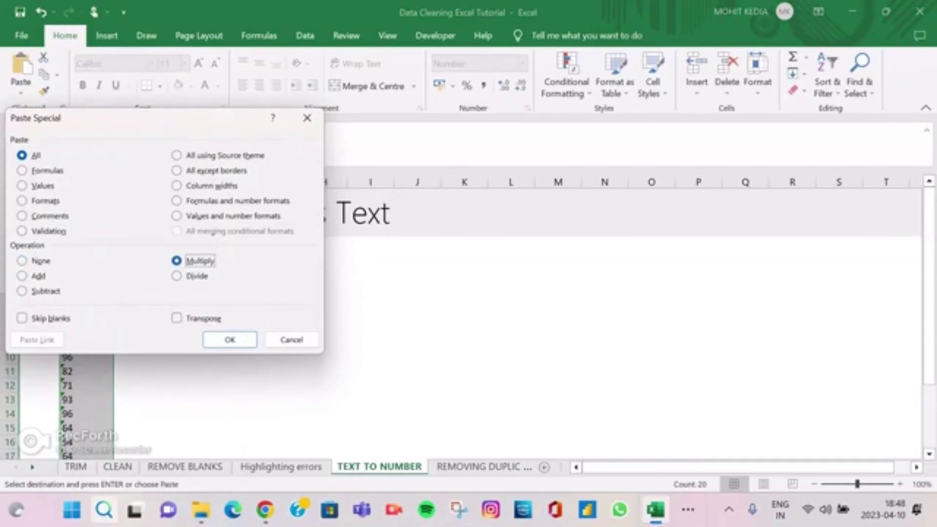
key(Return)
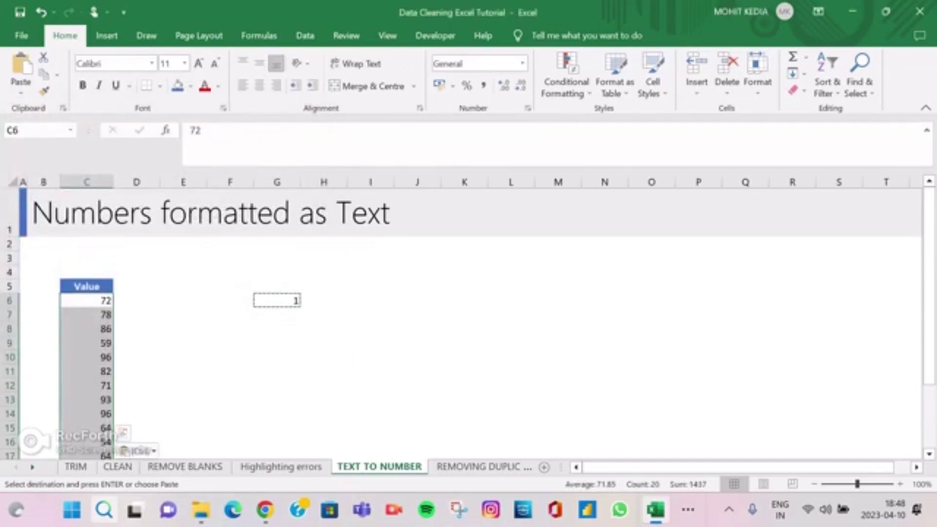
click(86, 300)
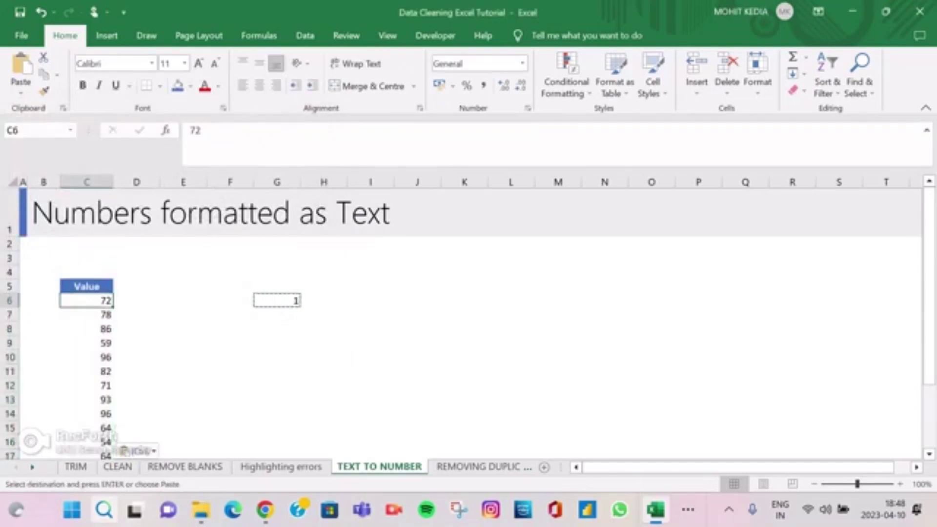
scroll(468, 317, down, 1)
scroll(468, 322, down, 3)
scroll(468, 321, up, 4)
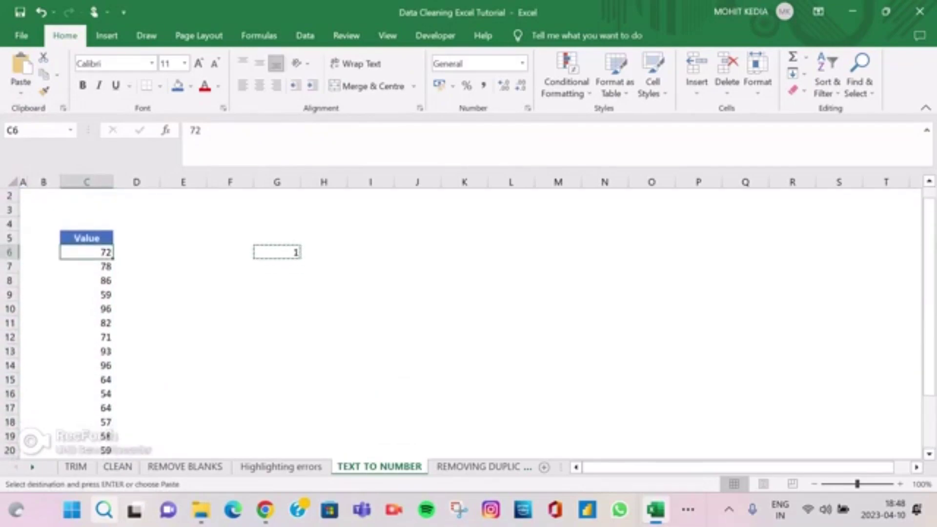
- Undo the Multiply paste on the Value column and clear the contents of G6
key(ctrl+z)
click(277, 252)
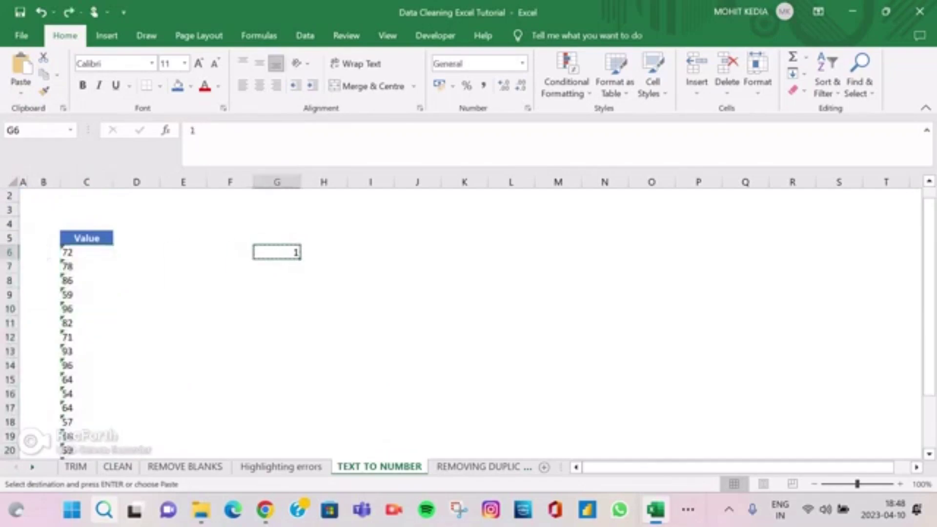
key(Delete)
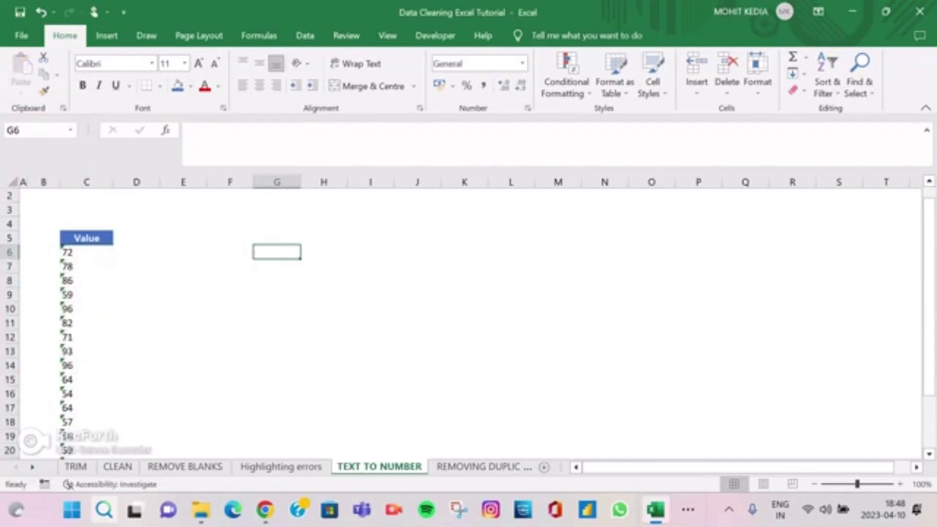
- Copy the empty cell G6 and convert the text values in C6:C25 to numbers using Paste Special with the Add operation
key(ctrl+c)
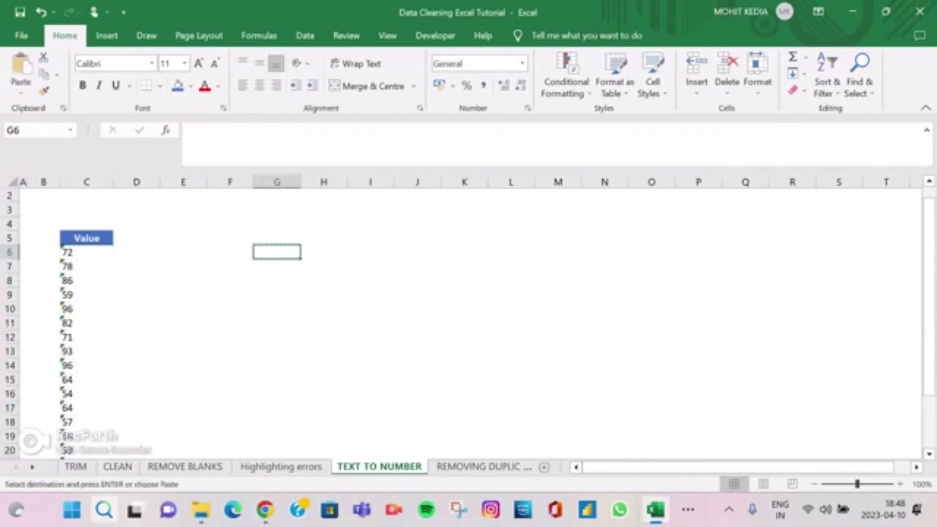
click(87, 252)
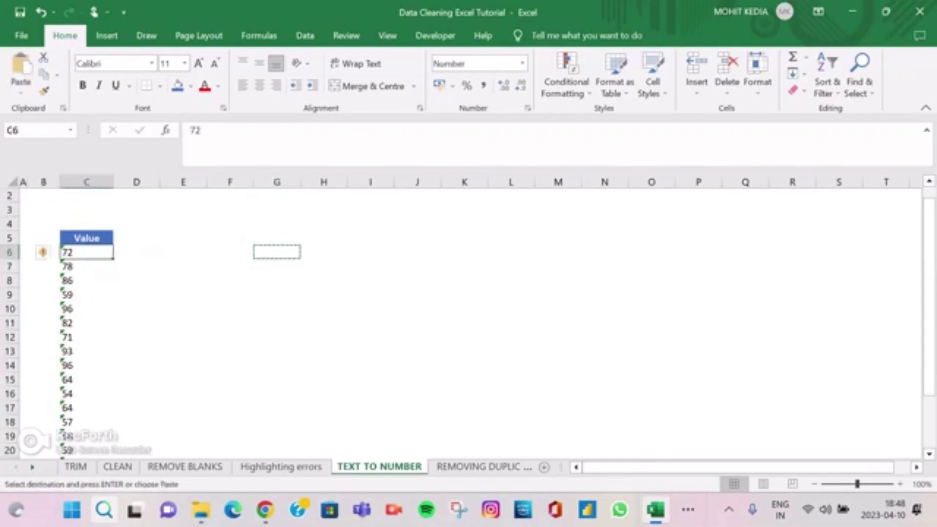
key(ctrl+shift+Down)
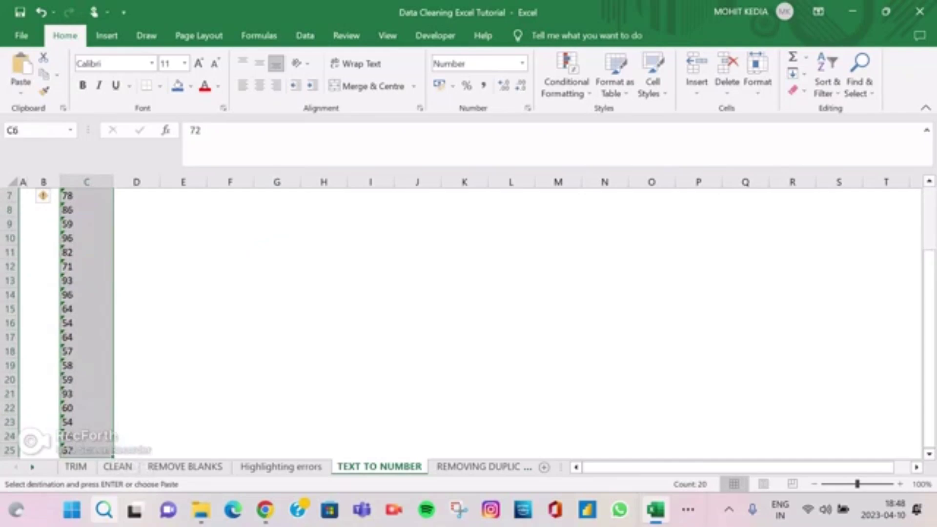
right_click(80, 244)
click(131, 216)
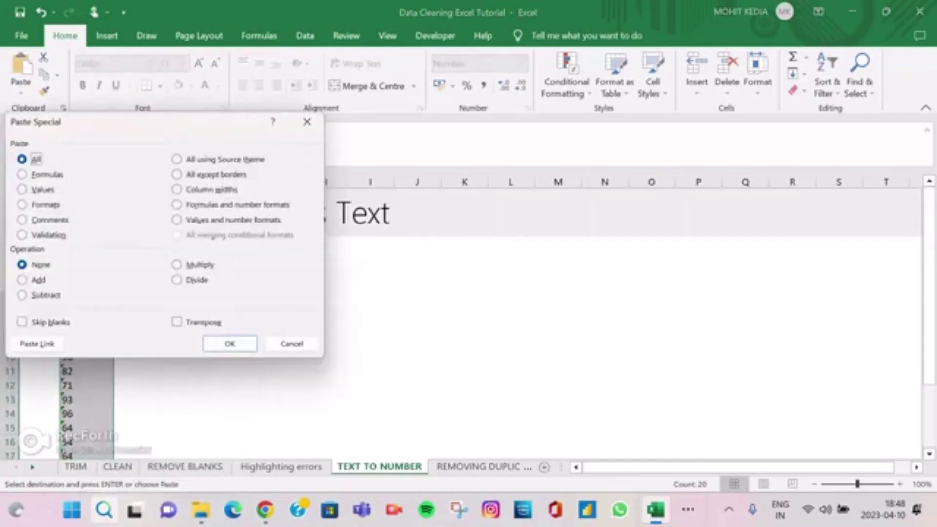
click(23, 280)
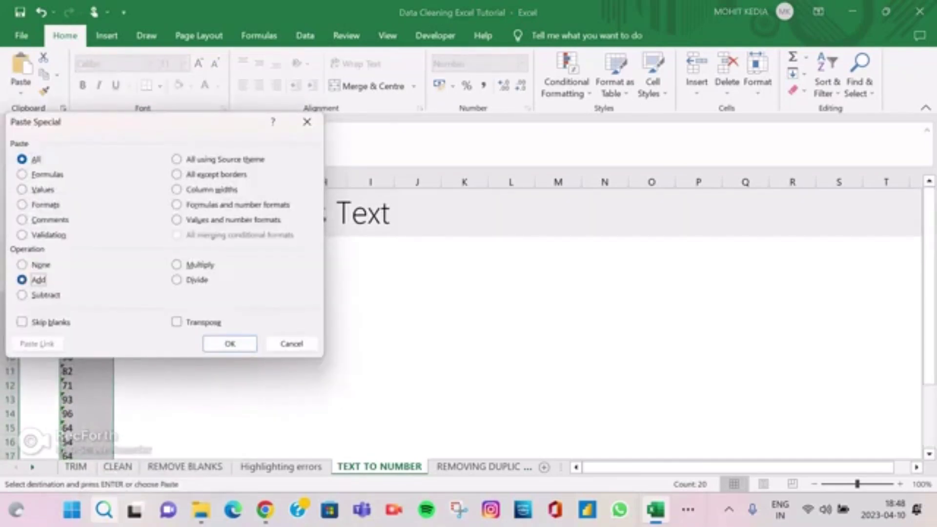
click(230, 343)
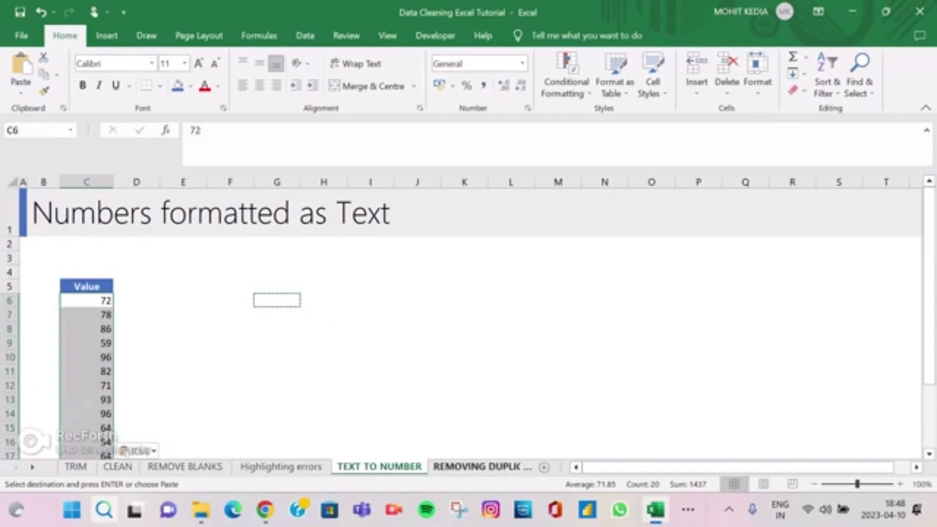
- Open the REMOVING DUPLICATES sheet and auto-fit all of its column widths to their contents
click(482, 466)
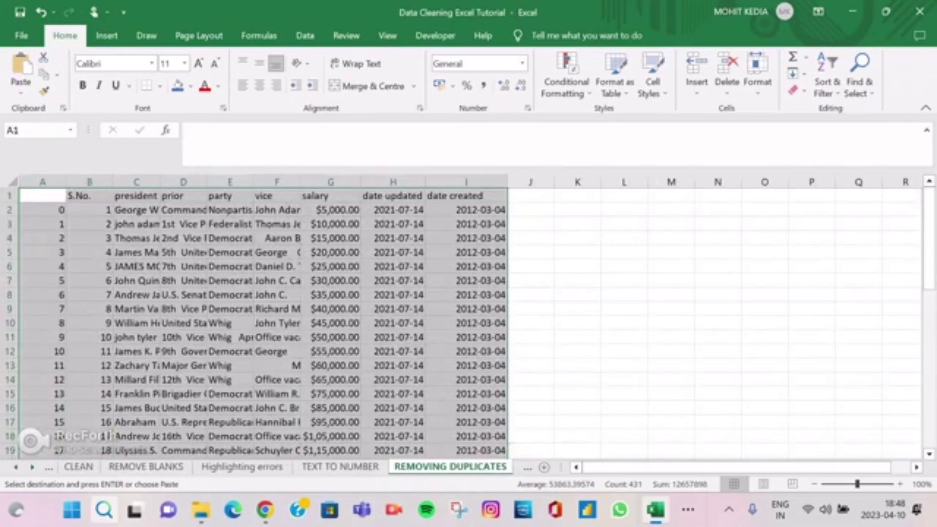
click(43, 195)
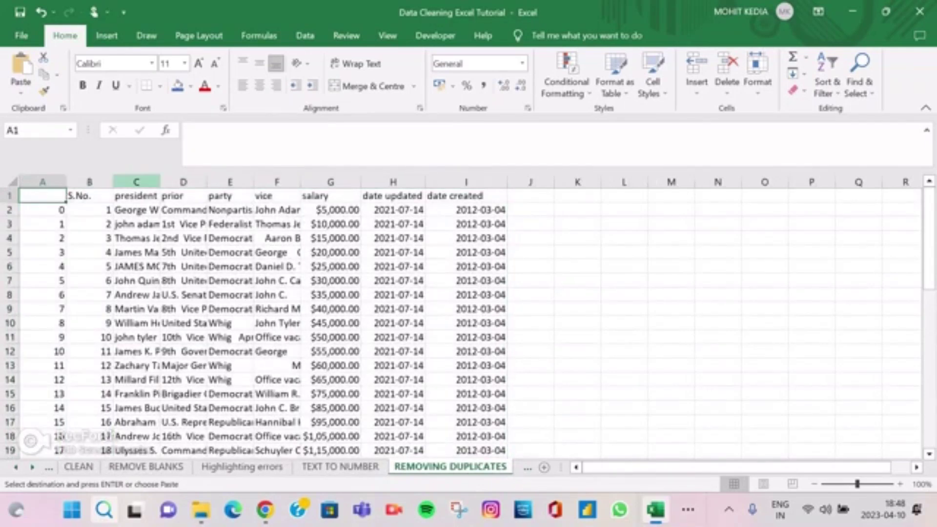
click(13, 183)
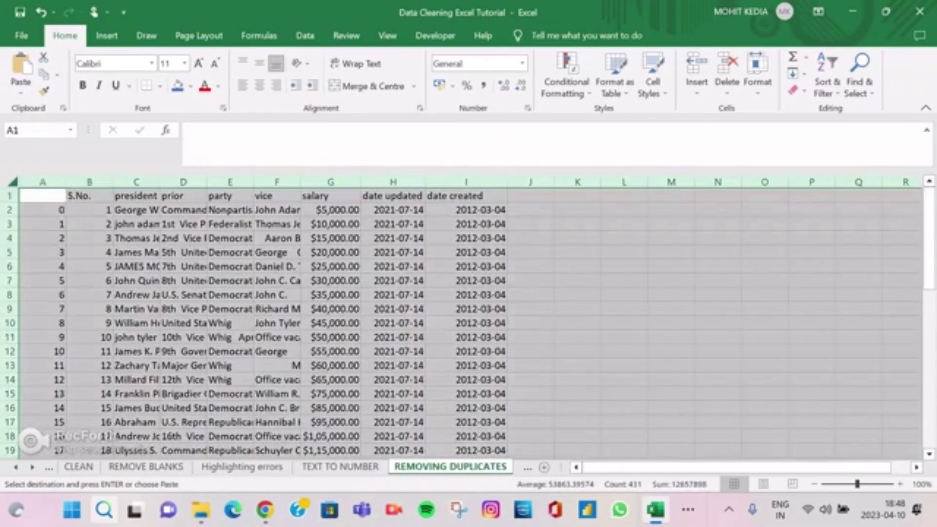
double_click(66, 183)
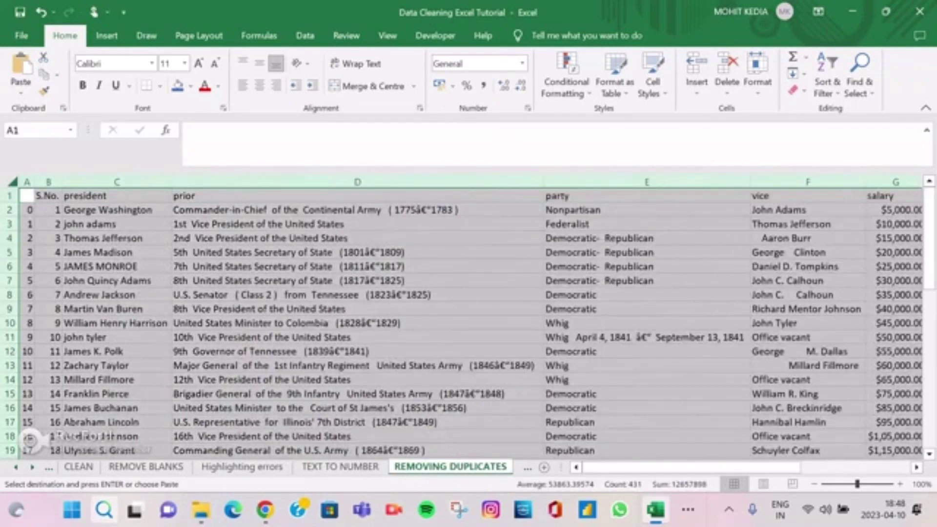
scroll(468, 317, right, 3)
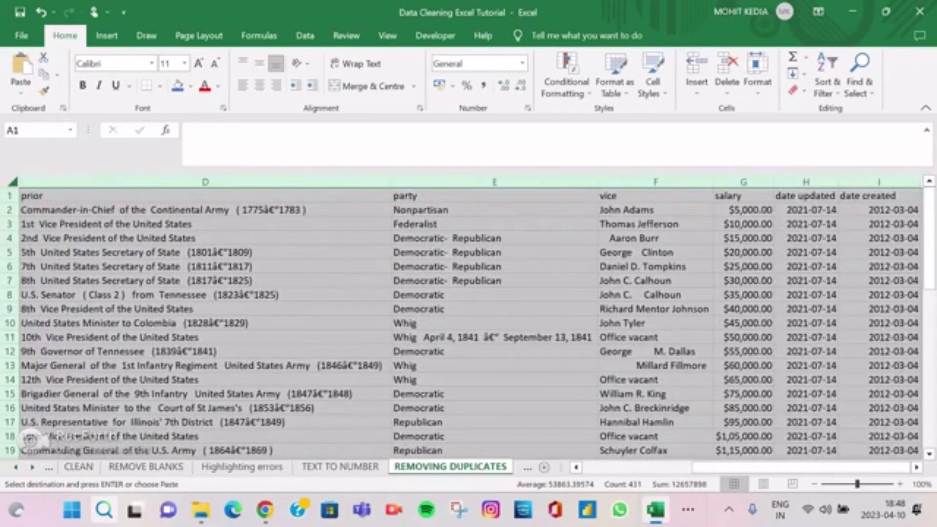
click(494, 196)
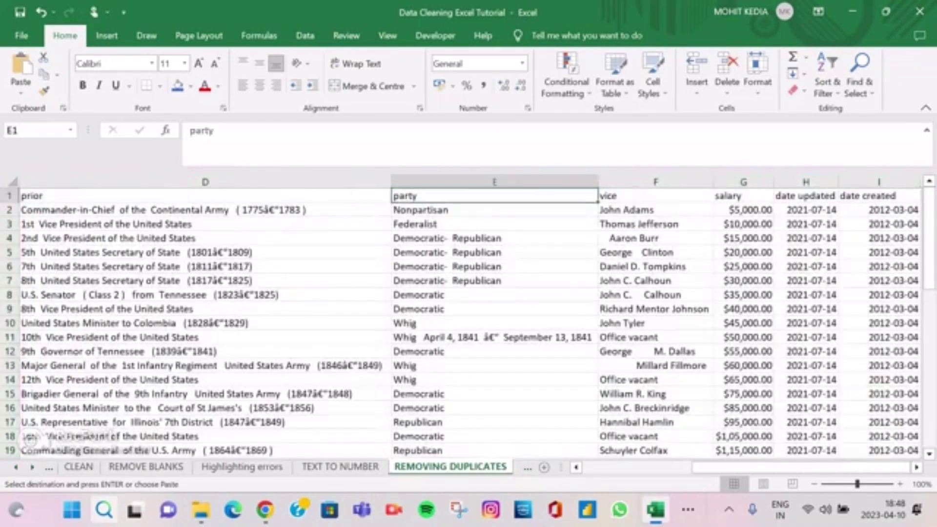
click(205, 196)
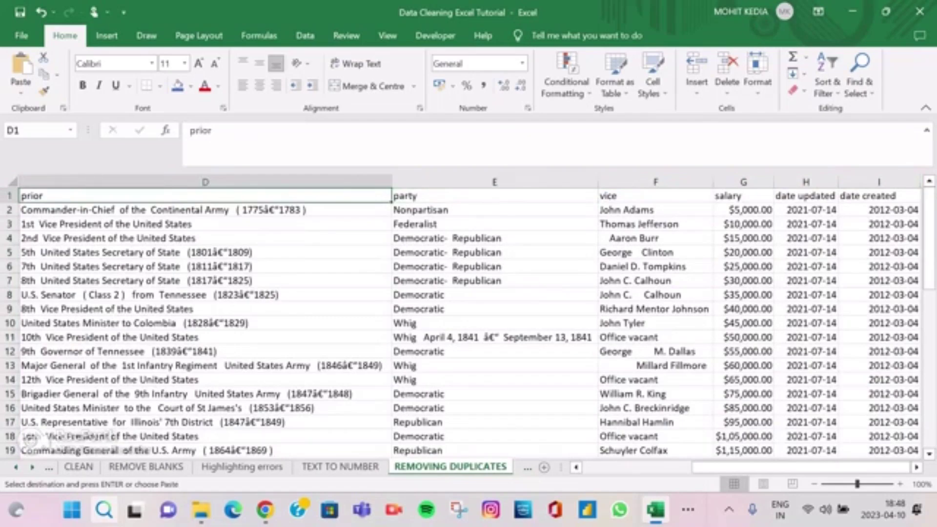
- Remove duplicate rows from the whole presidents table, comparing all columns and treating the first row as headers
key(ctrl+a)
scroll(468, 317, down, 10)
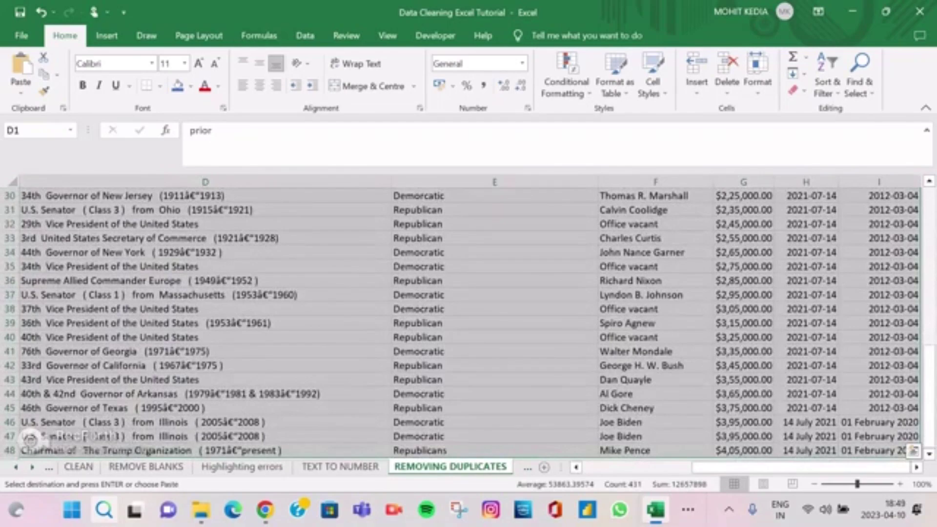
click(305, 36)
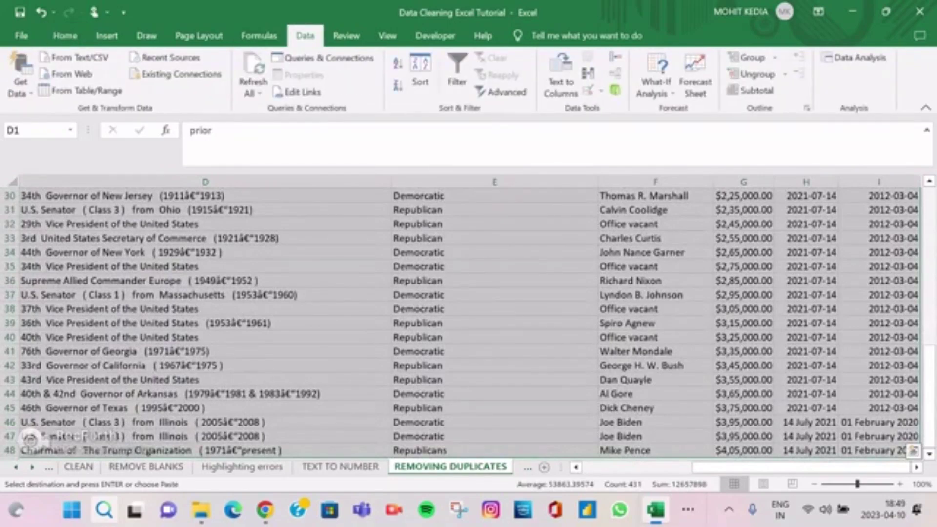
click(205, 252)
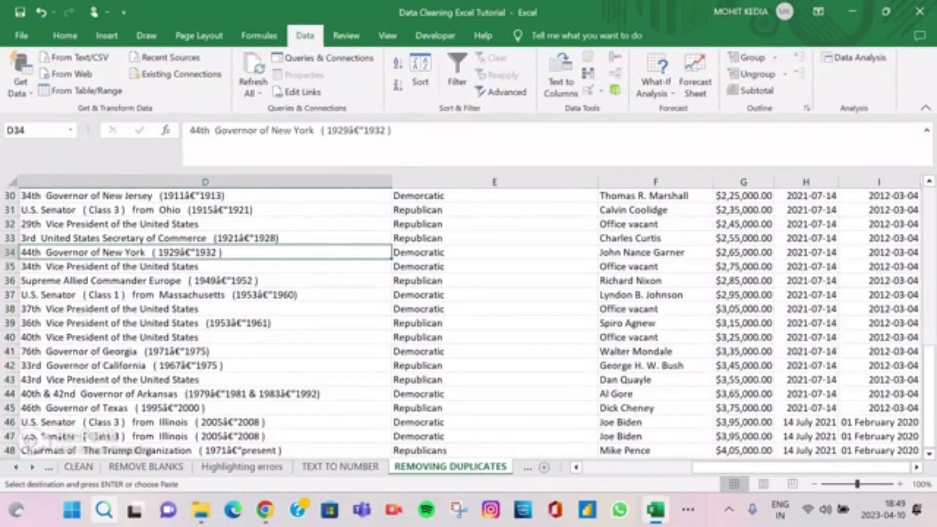
key(ctrl+a)
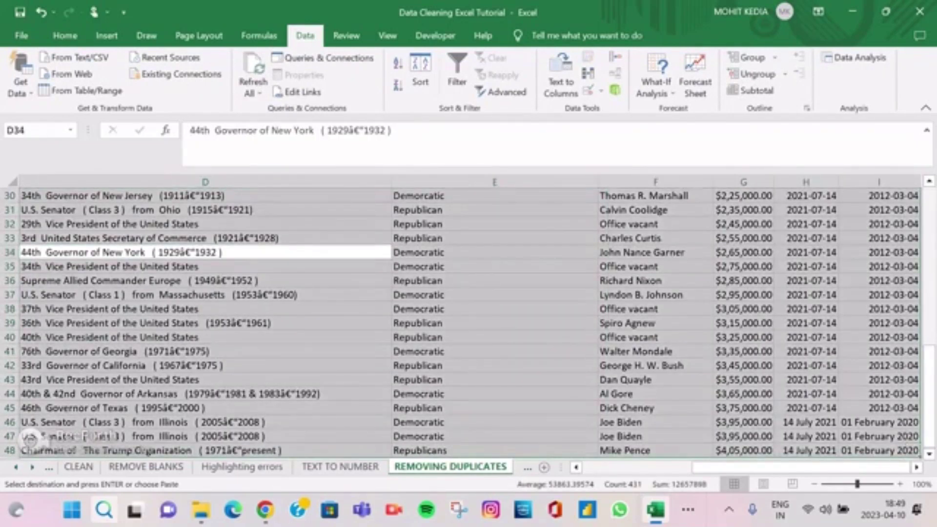
key(alt)
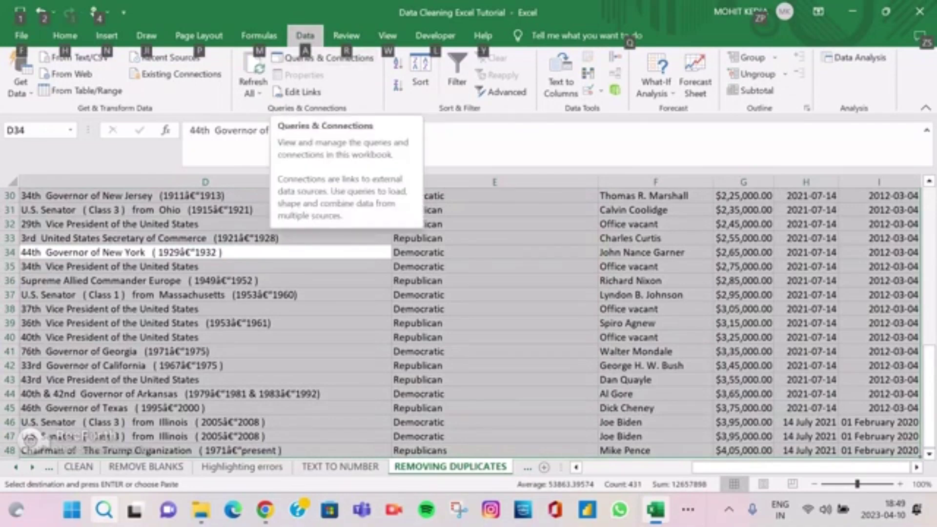
key(a)
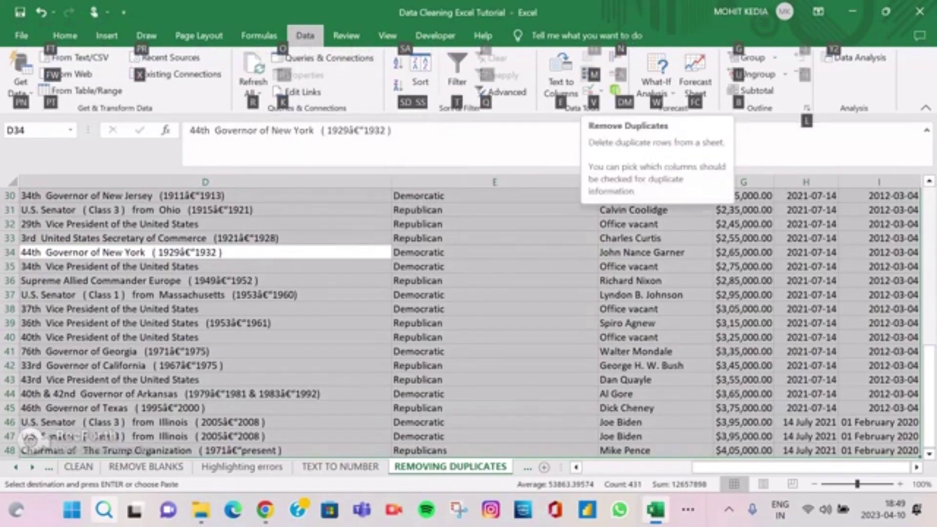
key(m)
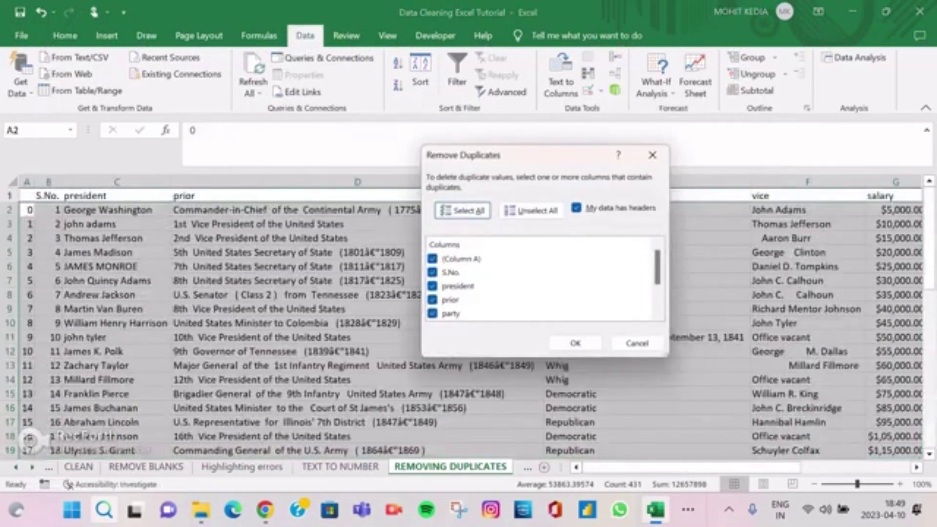
scroll(541, 286, down, 2)
scroll(541, 286, up, 2)
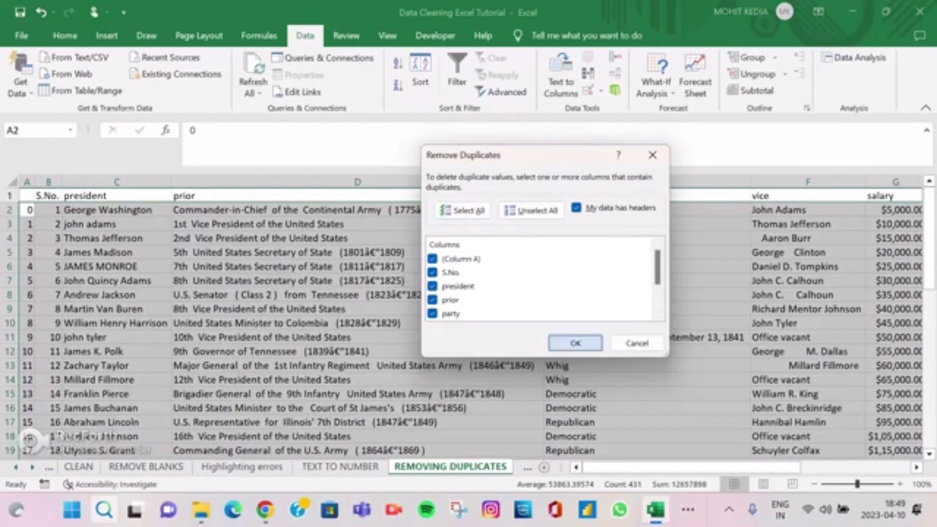
click(575, 343)
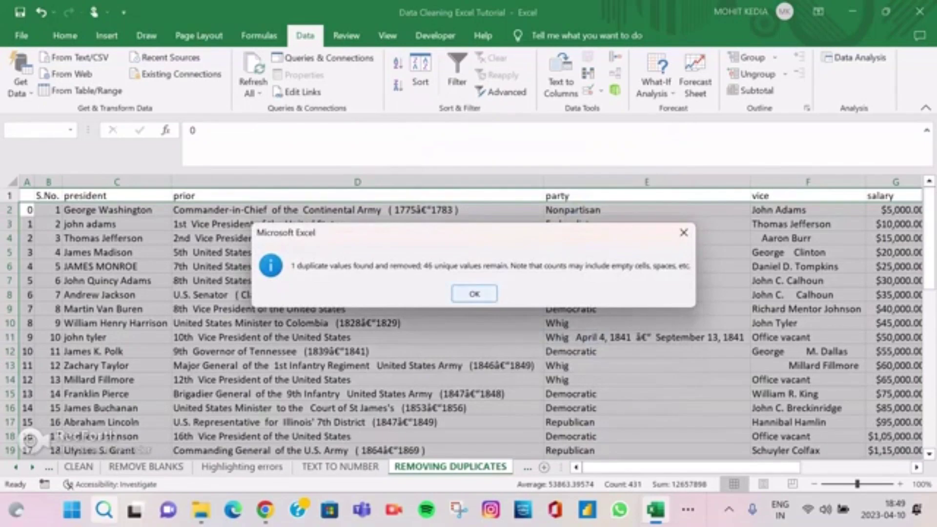
click(474, 294)
scroll(474, 298, down, 1)
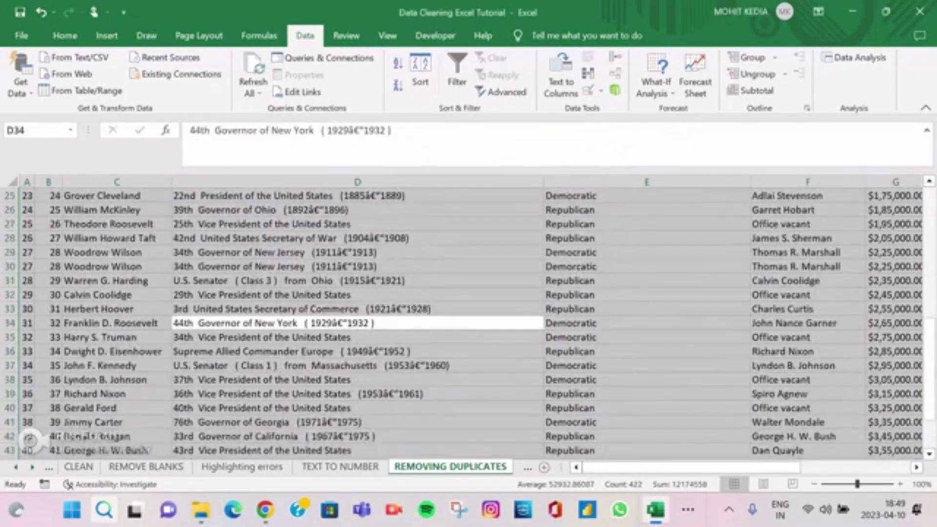
scroll(468, 321, right, 3)
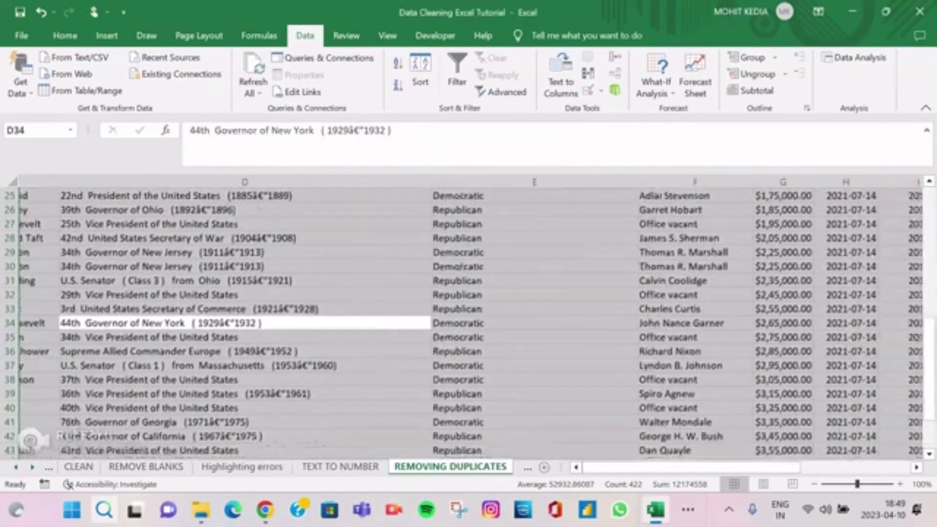
- Remove duplicates from the party column only, continuing with the current selection and leaving the data-has-headers option off
scroll(468, 322, up, 4)
scroll(29, 438, up, 5)
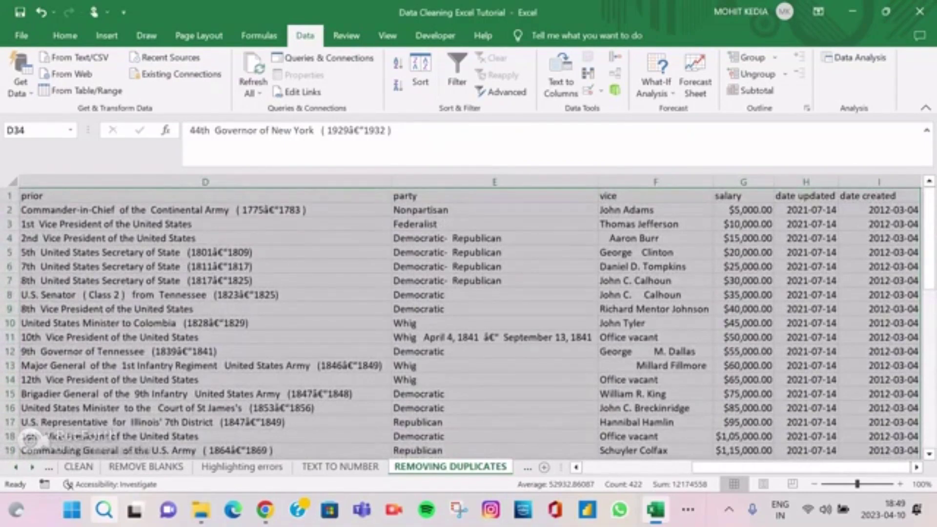
click(494, 196)
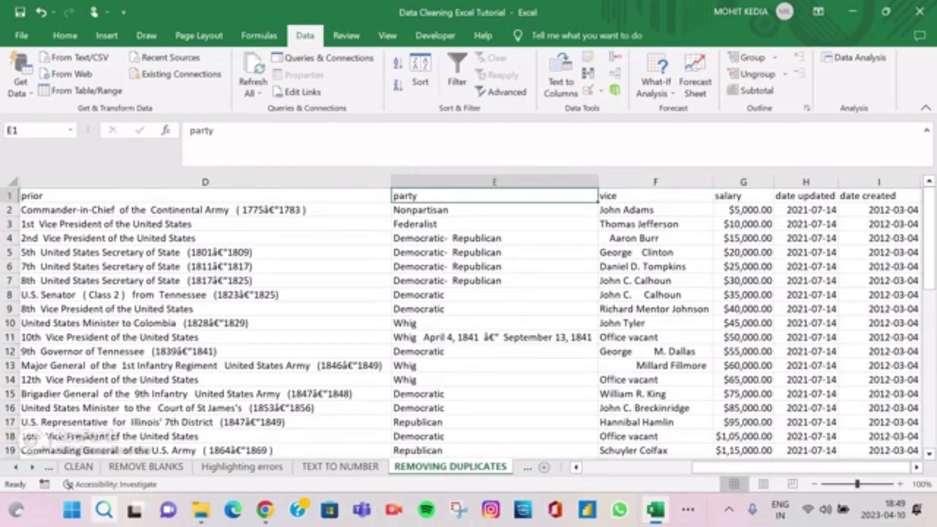
key(ctrl+space)
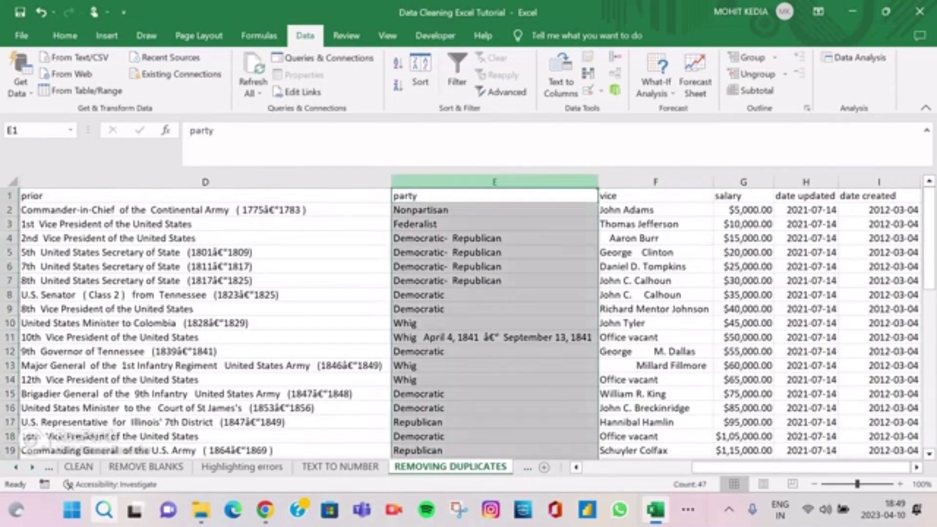
key(alt)
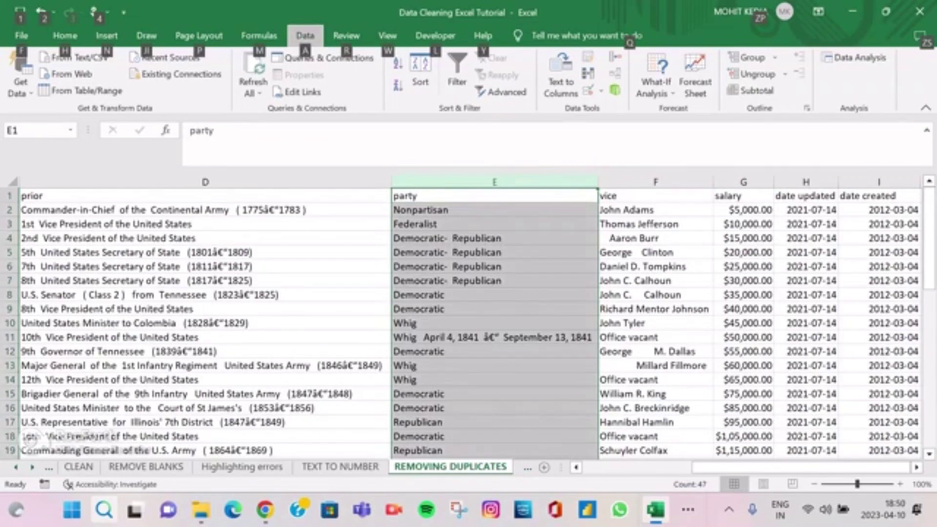
key(a)
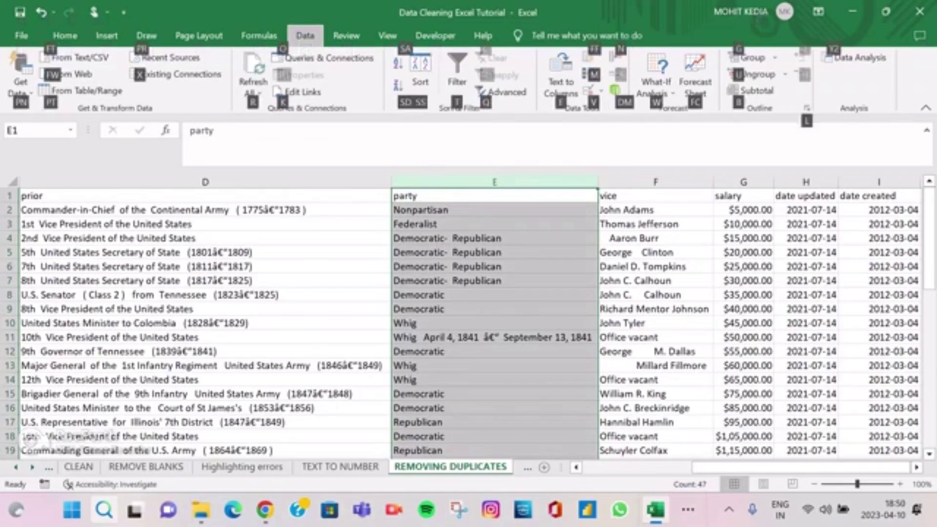
key(m)
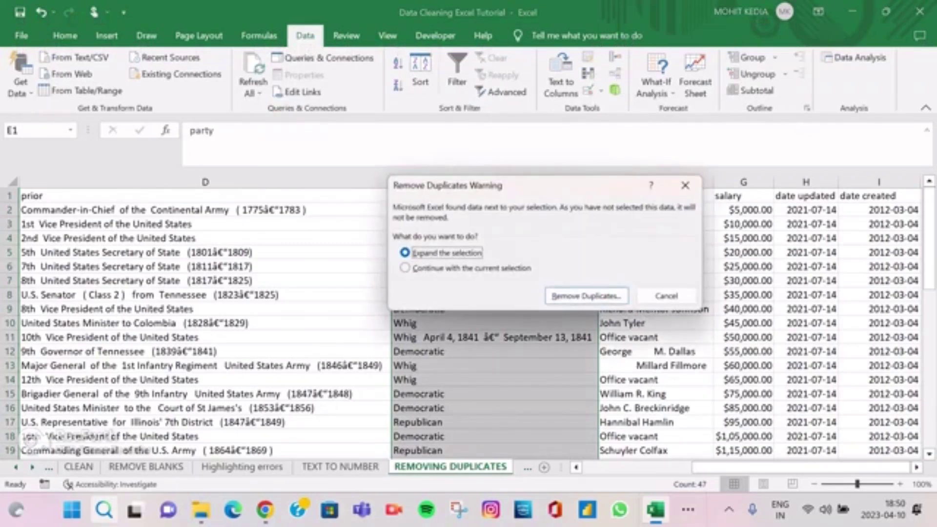
key(Down)
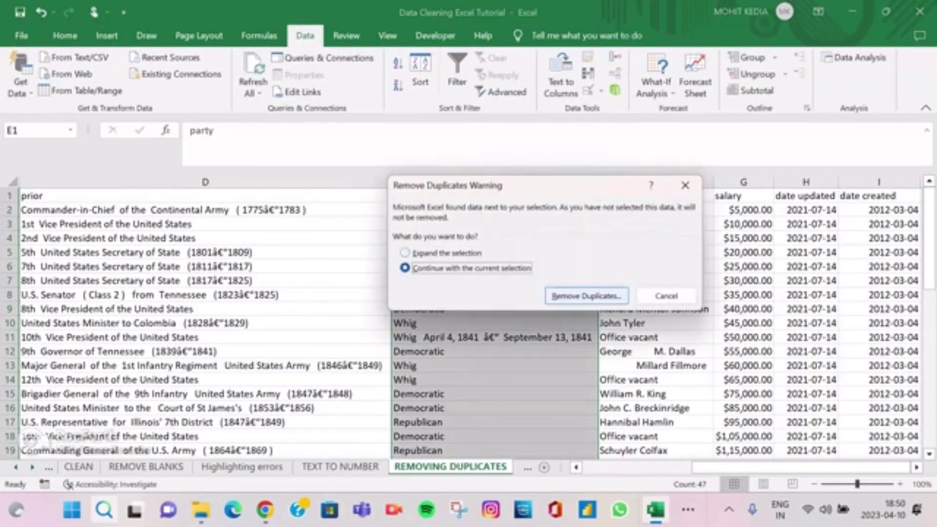
key(Return)
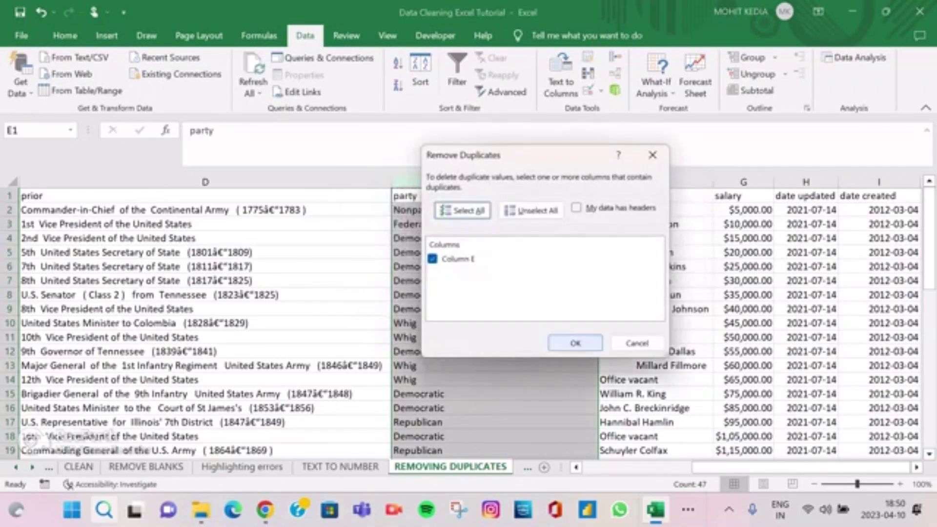
key(Return)
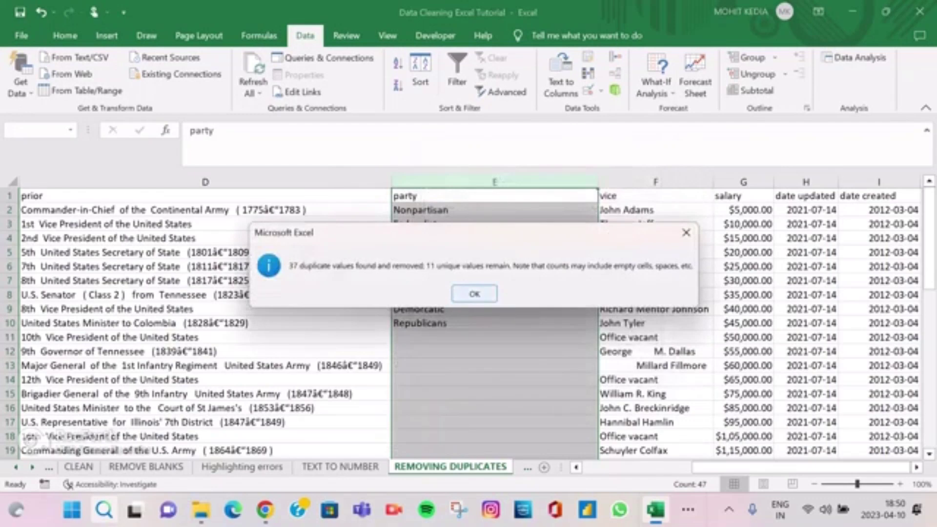
- Close the duplicate-removal summary and check the remaining party entries in column E for misspelled or inconsistent variants
key(Return)
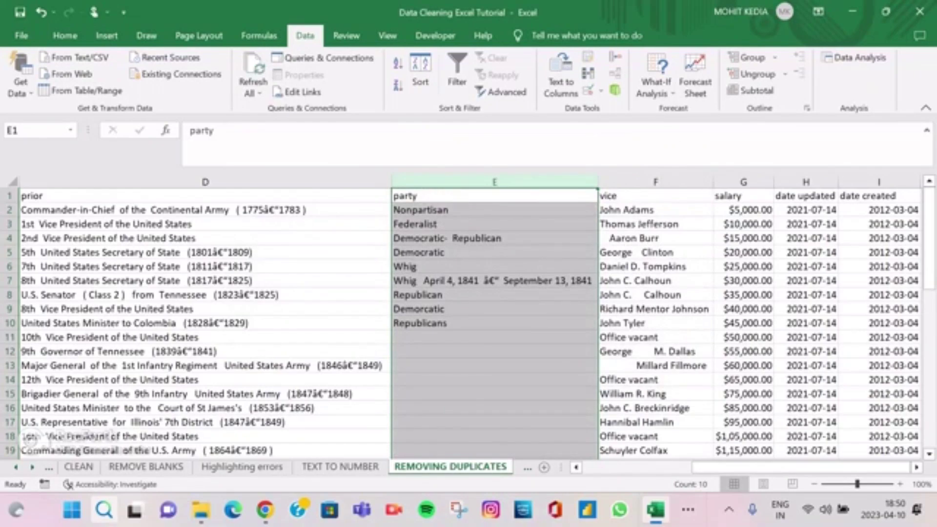
click(494, 252)
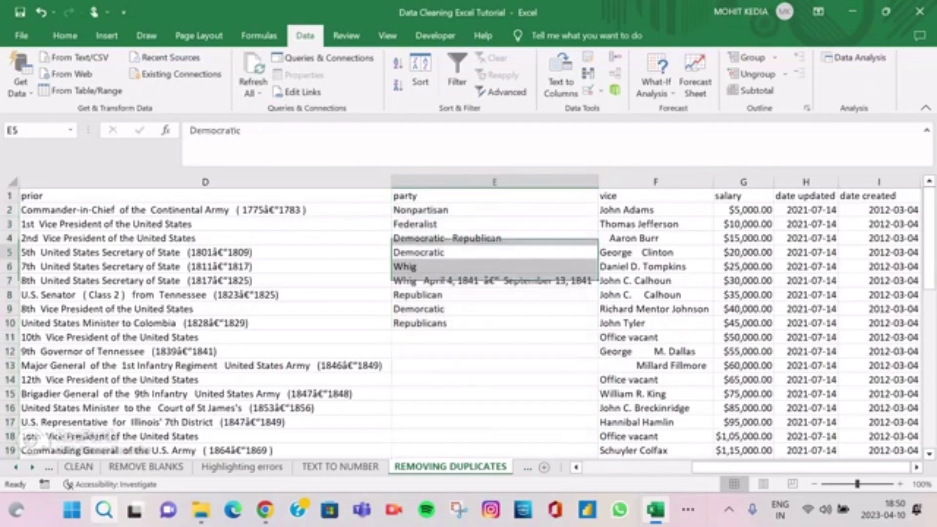
click(494, 309)
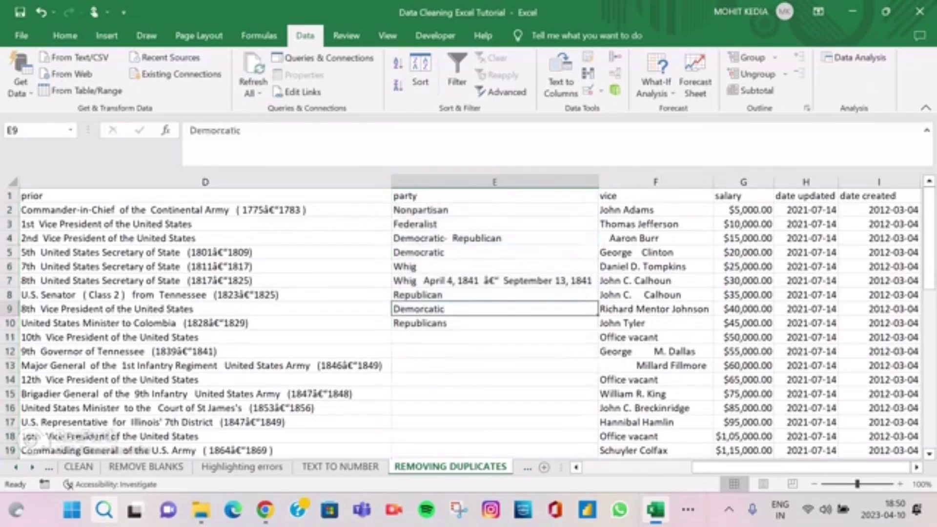
click(494, 295)
click(494, 323)
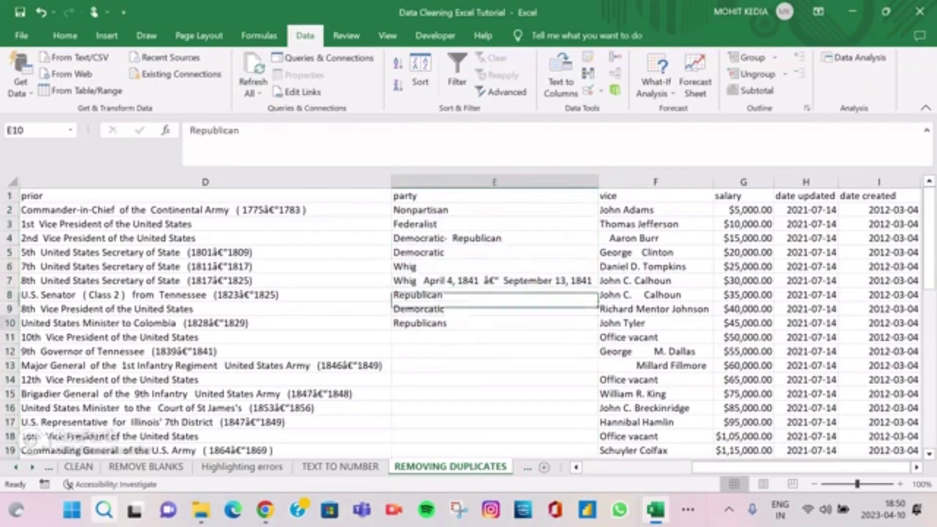
scroll(468, 318, right, 3)
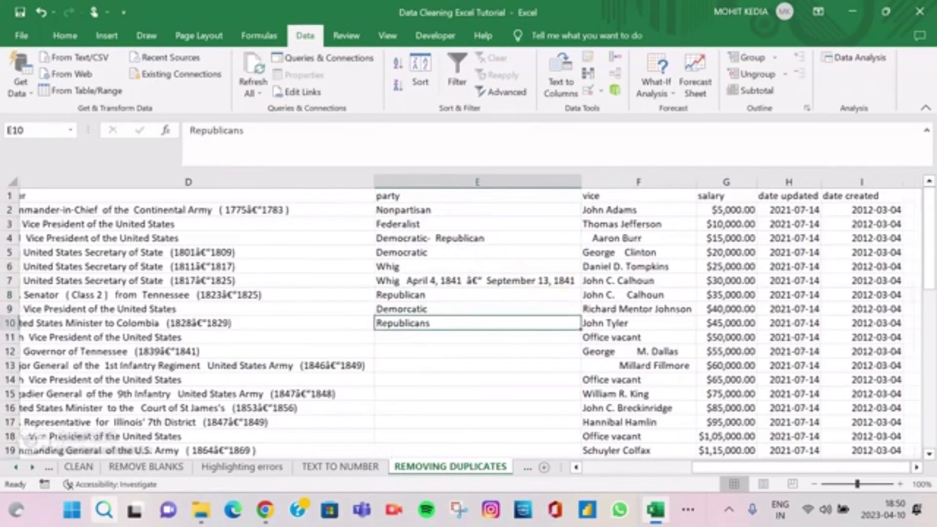
scroll(468, 317, left, 3)
scroll(468, 317, left, 1)
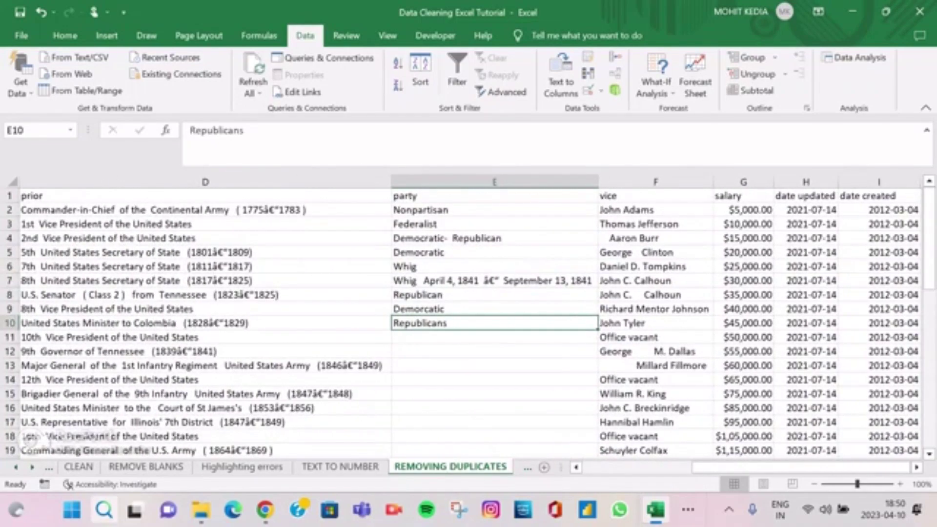
scroll(468, 317, right, 4)
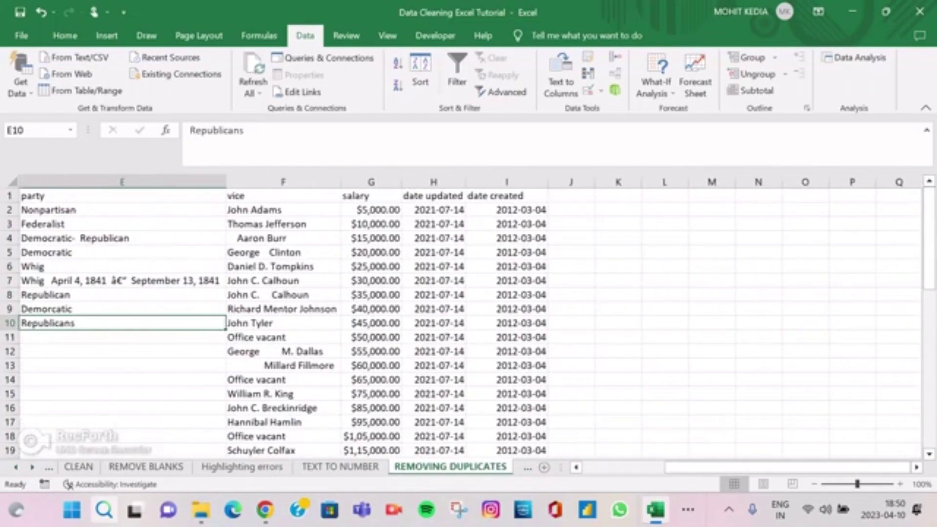
- Look back over the REMOVE BLANKS, CLEAN and TRIM sheets, preview FINDING DUPLICATES, and return to REMOVING DUPLICATES
click(146, 467)
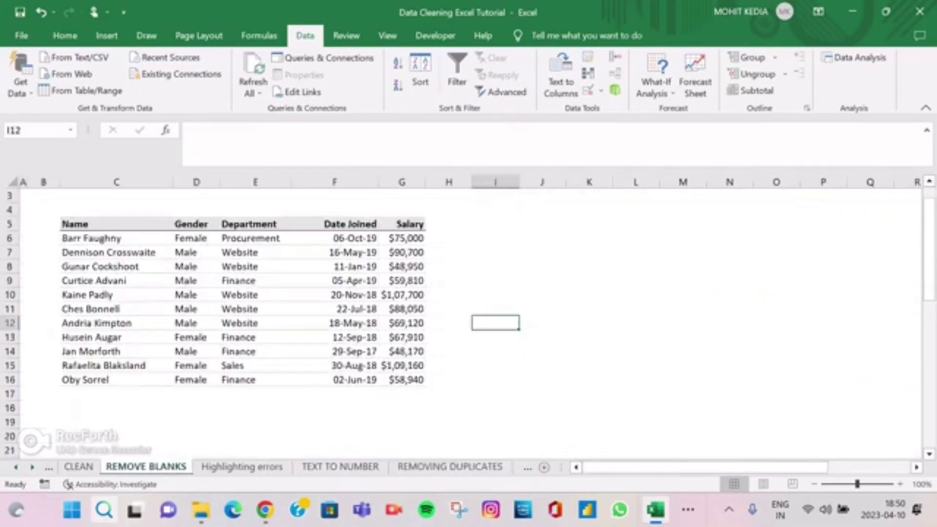
click(78, 467)
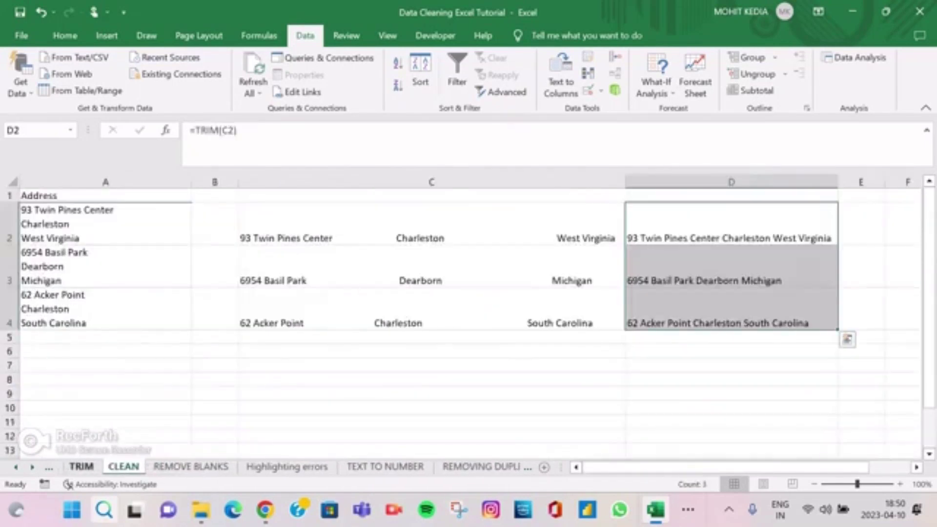
click(76, 467)
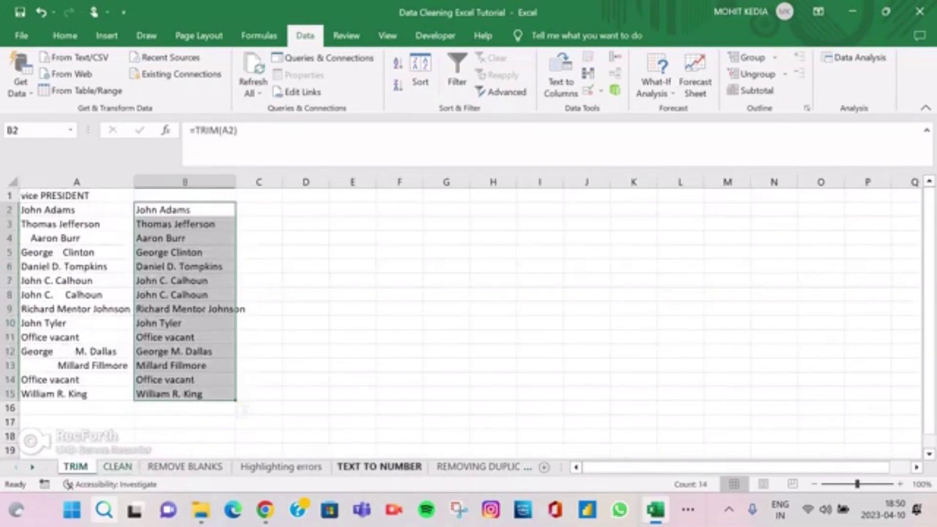
click(480, 467)
click(490, 467)
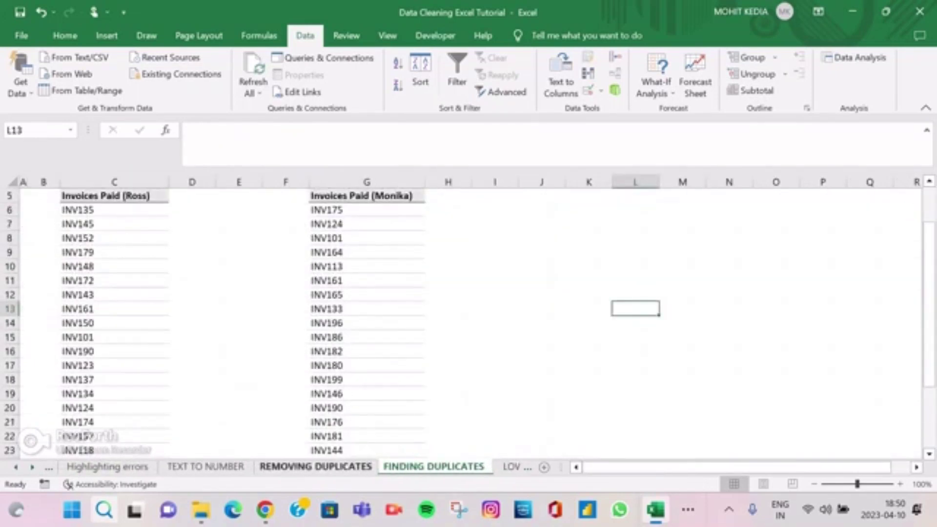
click(315, 467)
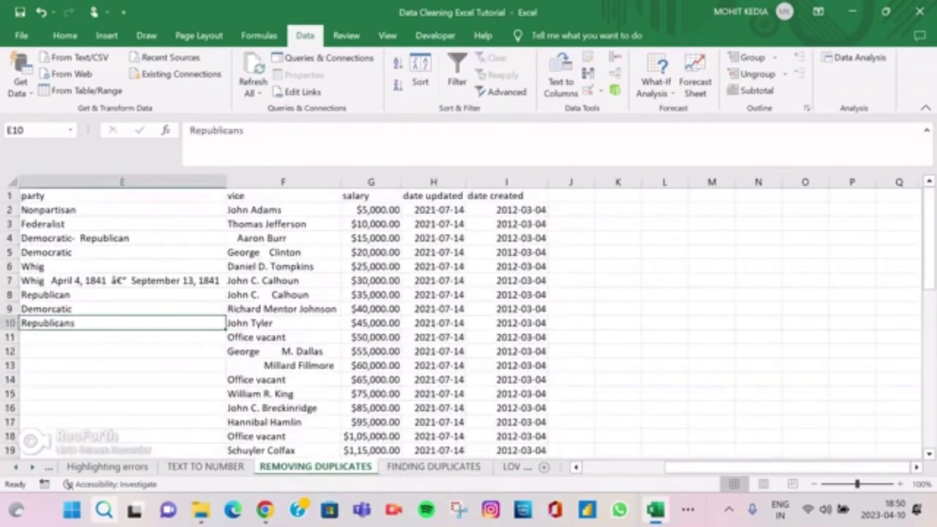
- Open the FINDING DUPLICATES sheet and check the extent of the invoice list in column C
click(283, 196)
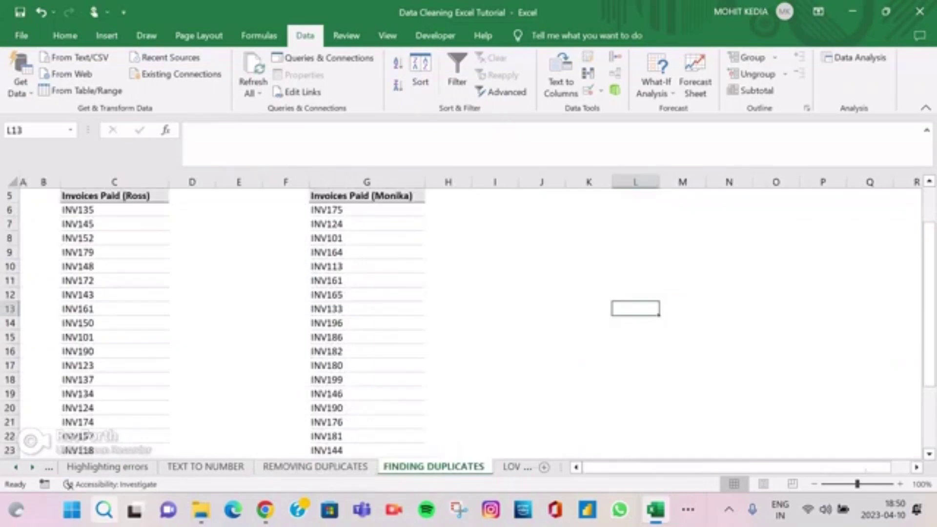
scroll(463, 317, up, 2)
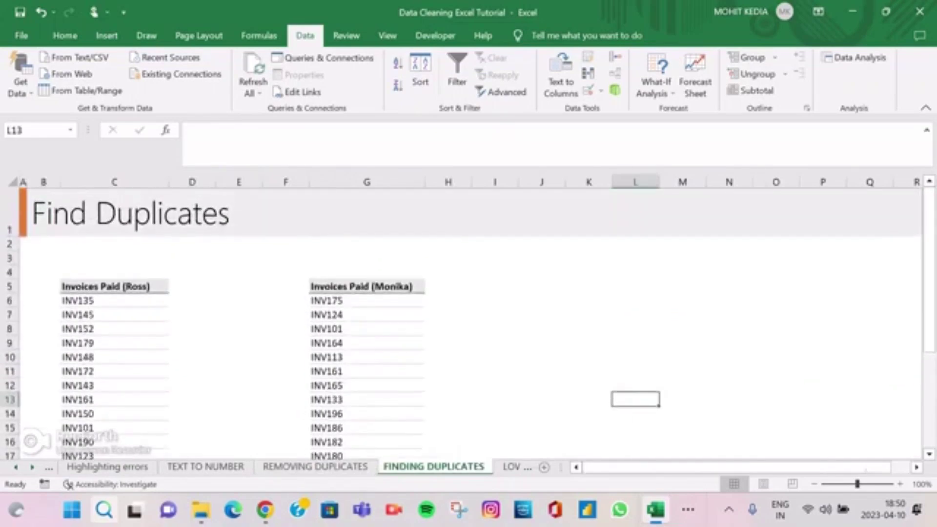
click(114, 301)
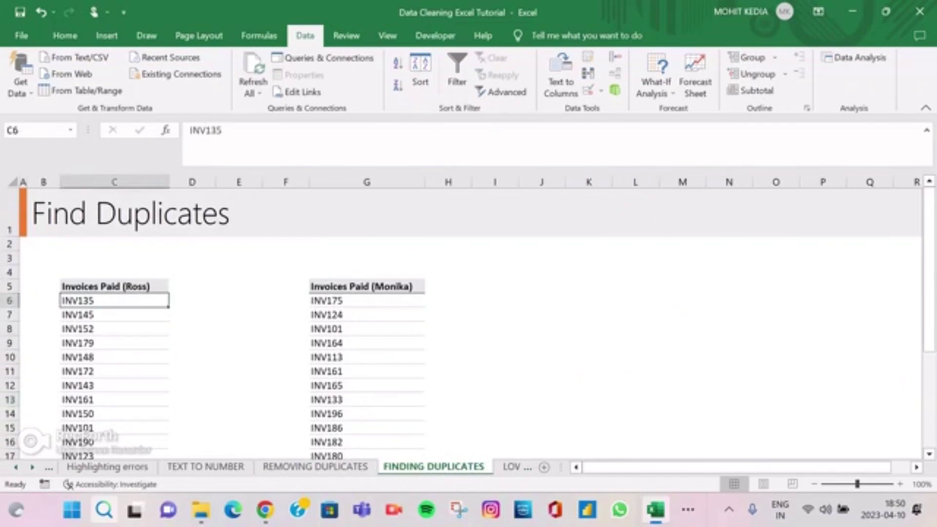
key(ctrl+shift+Down)
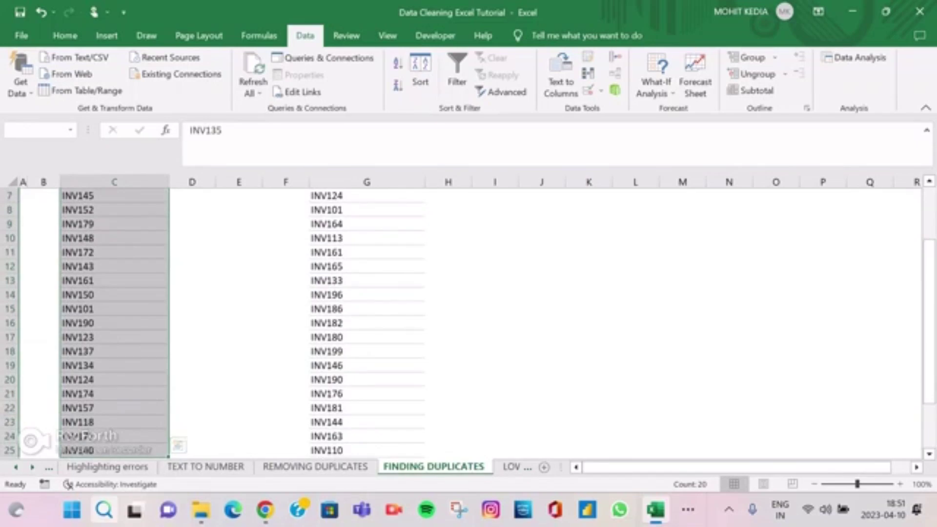
click(192, 294)
scroll(192, 295, up, 2)
- Highlight duplicate values across the invoice lists C6:C25 and G6:G30 with Light Red Fill with Dark Red Text using conditional formatting
click(114, 300)
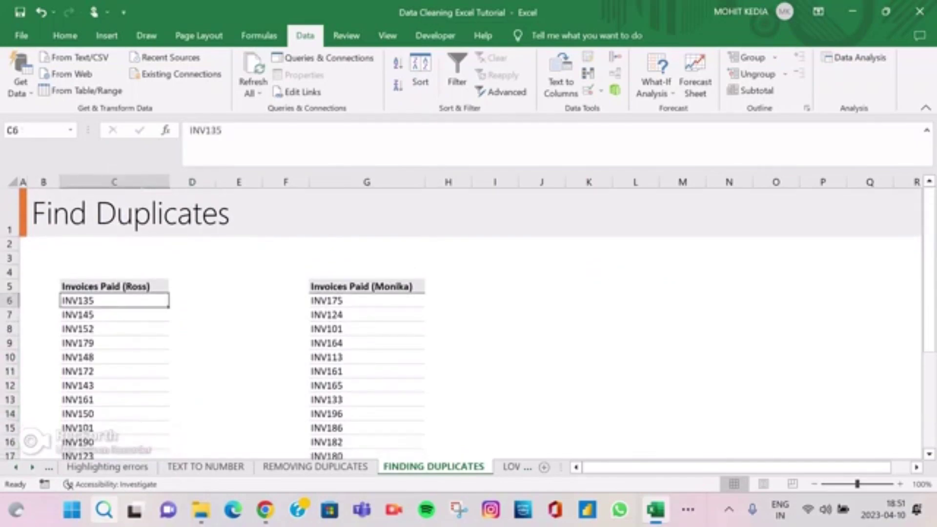
key(ctrl+shift+Down)
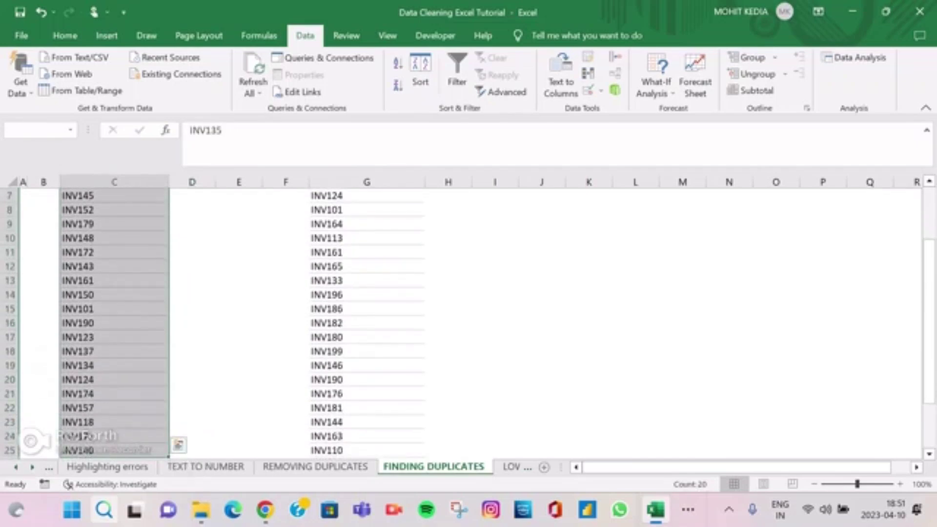
scroll(468, 322, up, 2)
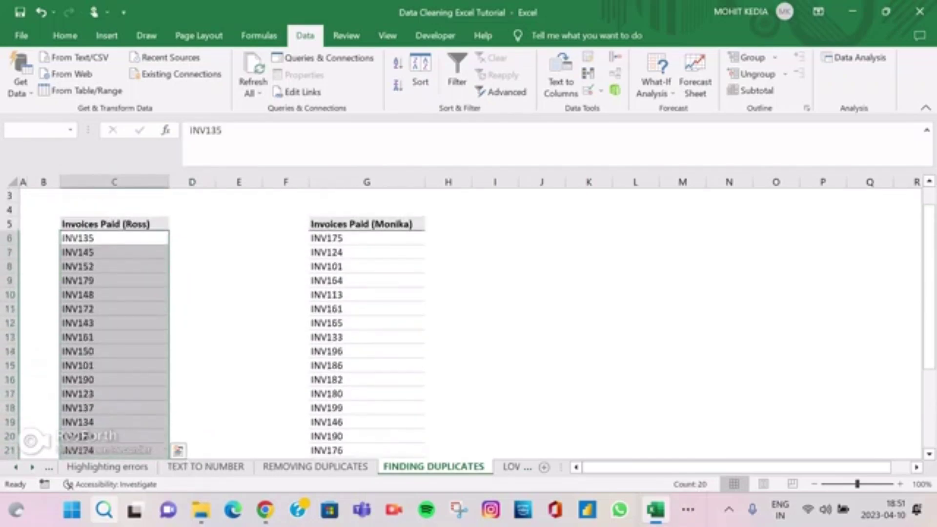
ctrl+click(366, 238)
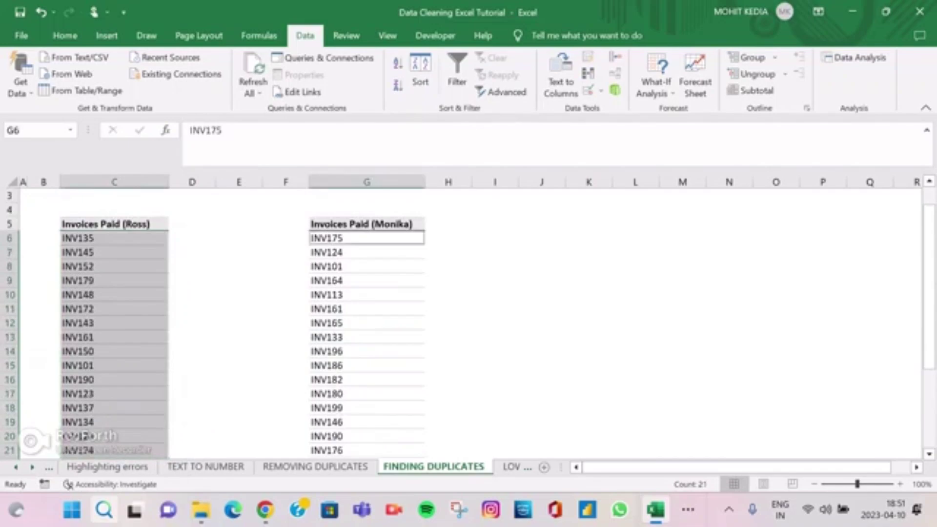
drag(367, 238, 390, 456)
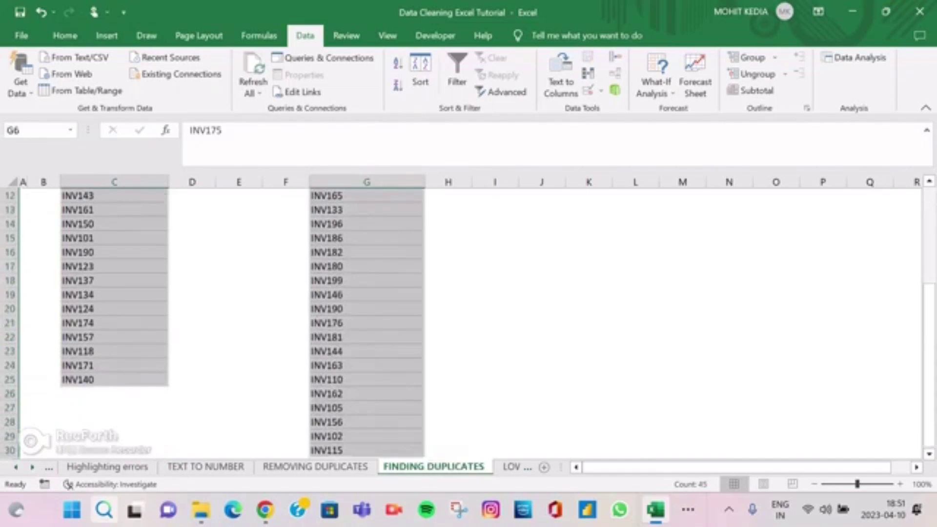
key(alt)
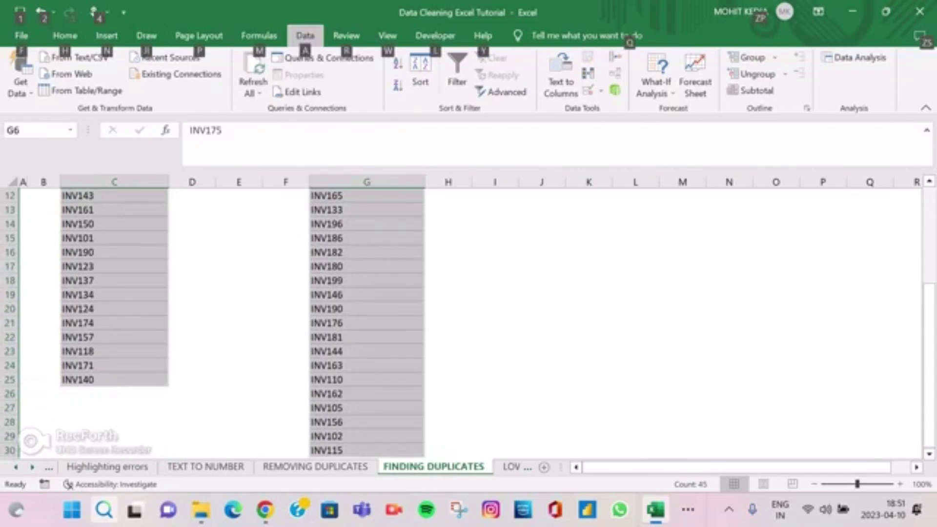
key(h)
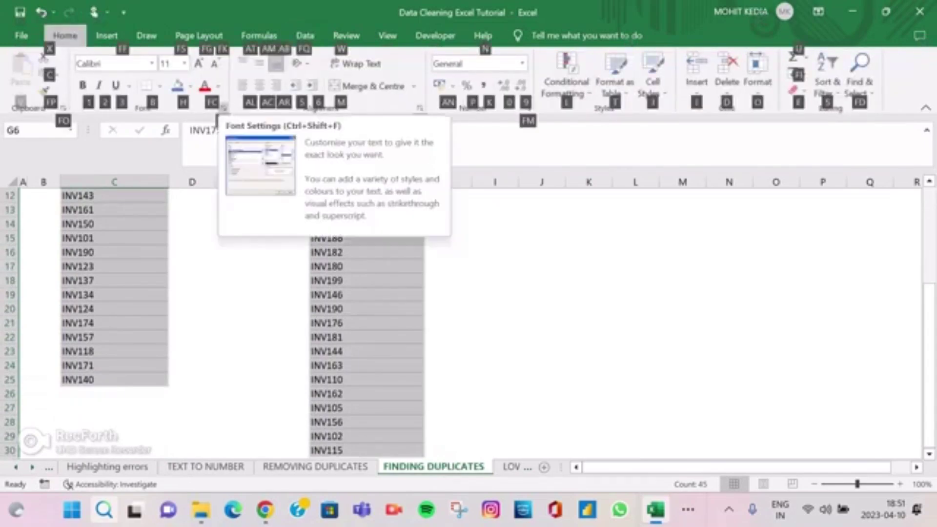
key(l)
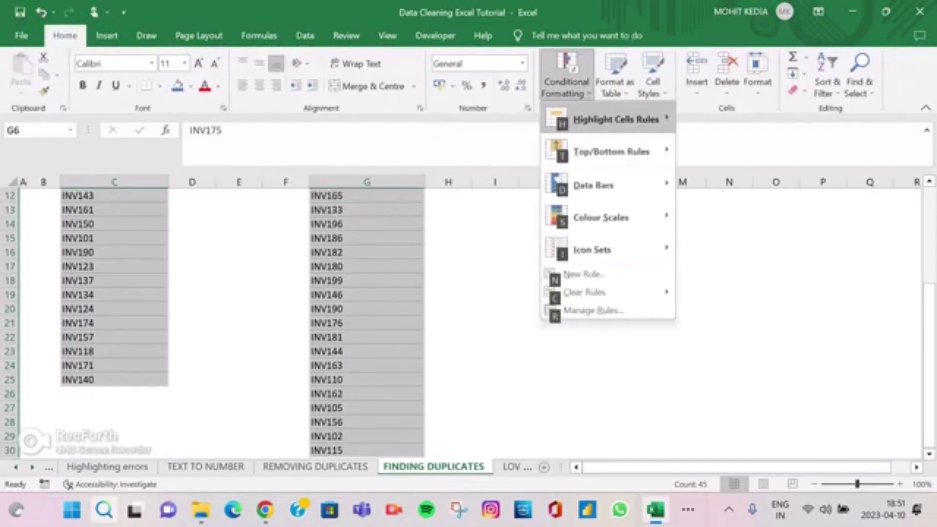
key(h)
key(Down)
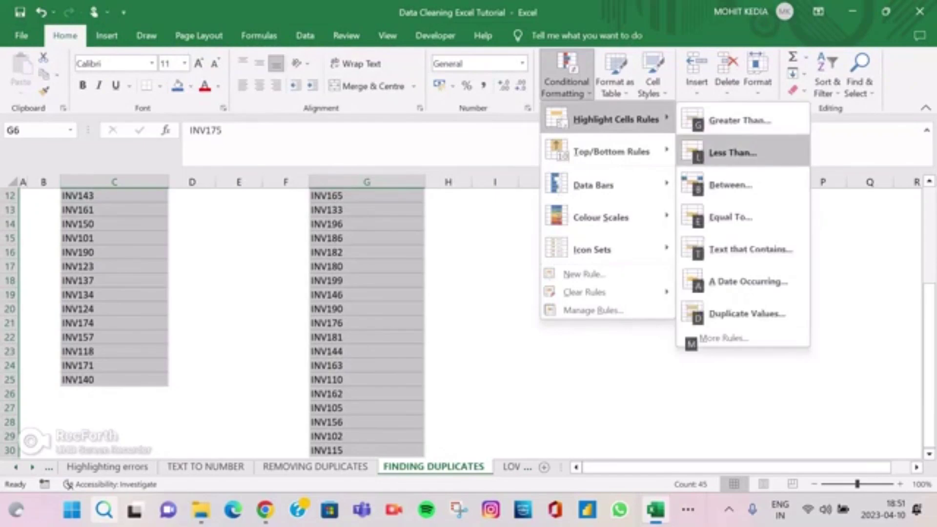
key(Down)
key(Down)
key(Down)
key(Down)
key(Down)
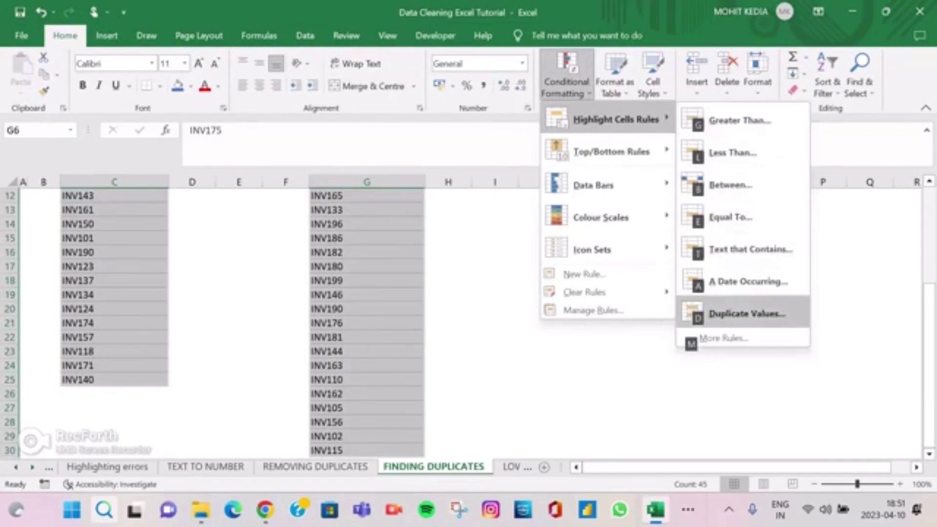
key(Return)
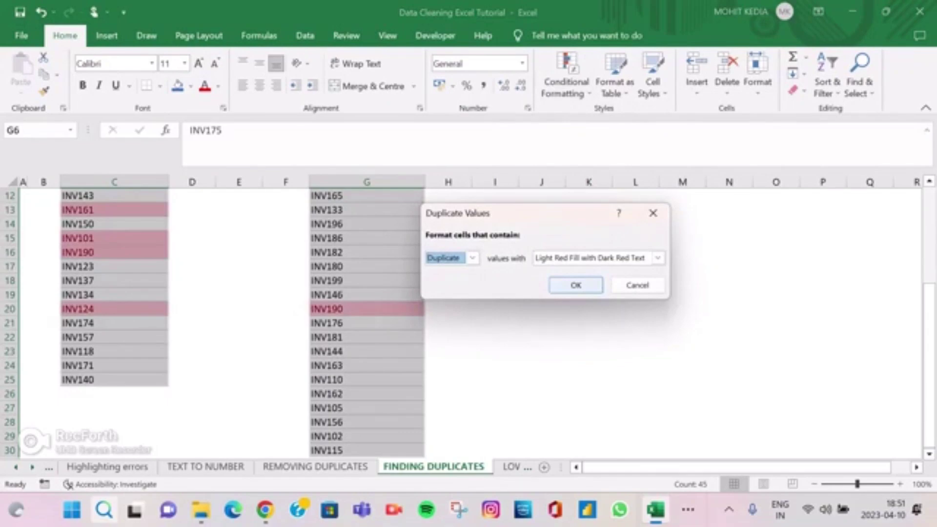
key(Return)
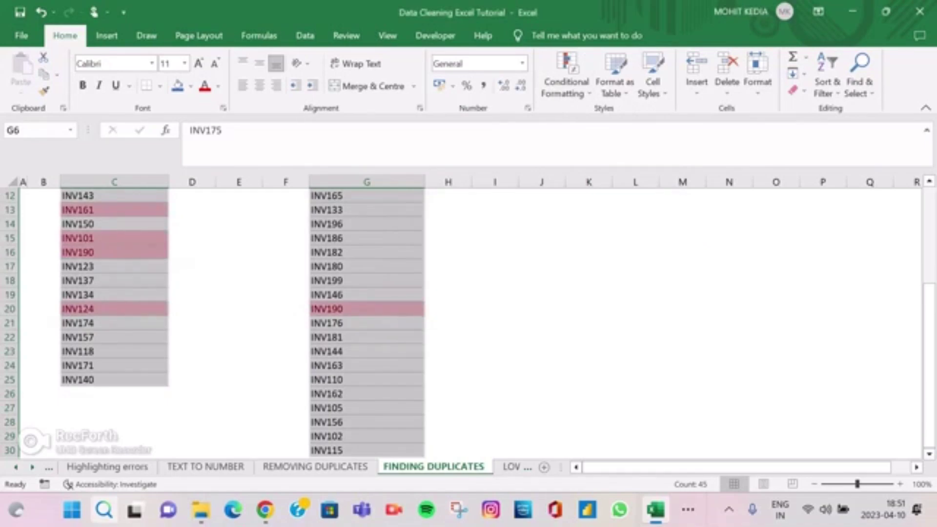
- Review the highlighted matches across both invoice lists and reapply the Duplicate Values rule with Light Red Fill with Dark Red Text
scroll(469, 324, up, 3)
scroll(468, 324, down, 2)
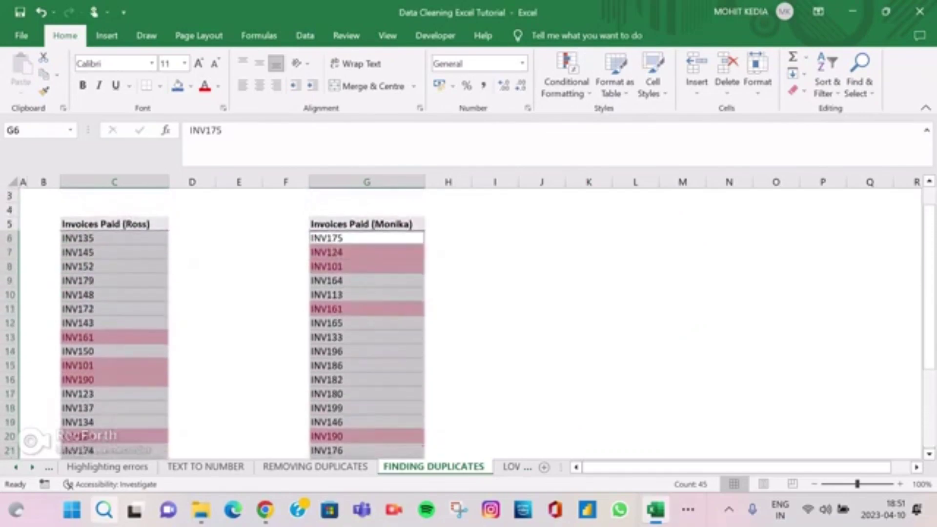
scroll(468, 323, down, 2)
scroll(468, 324, up, 4)
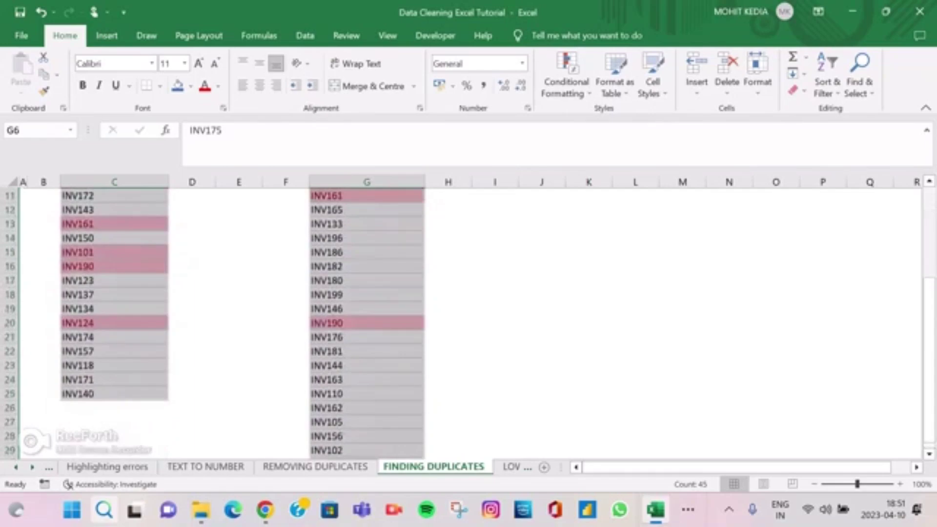
scroll(468, 323, up, 1)
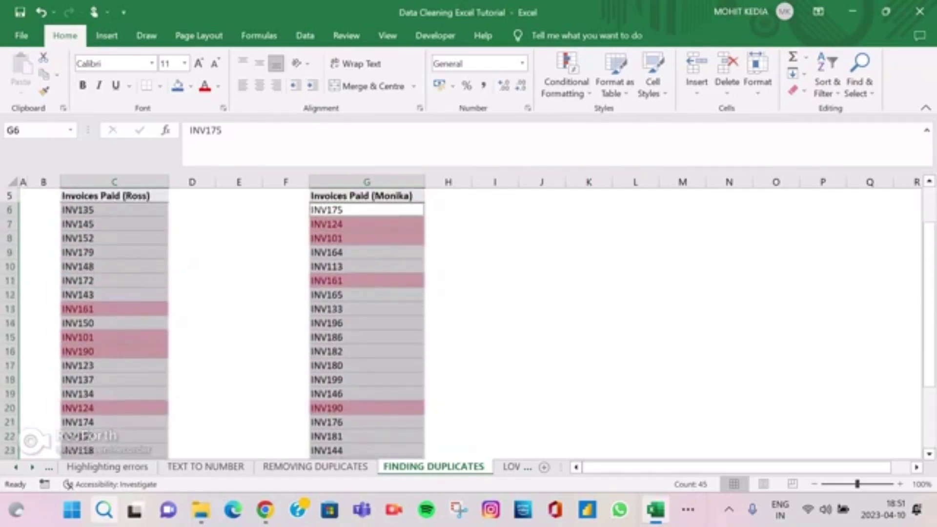
key(alt)
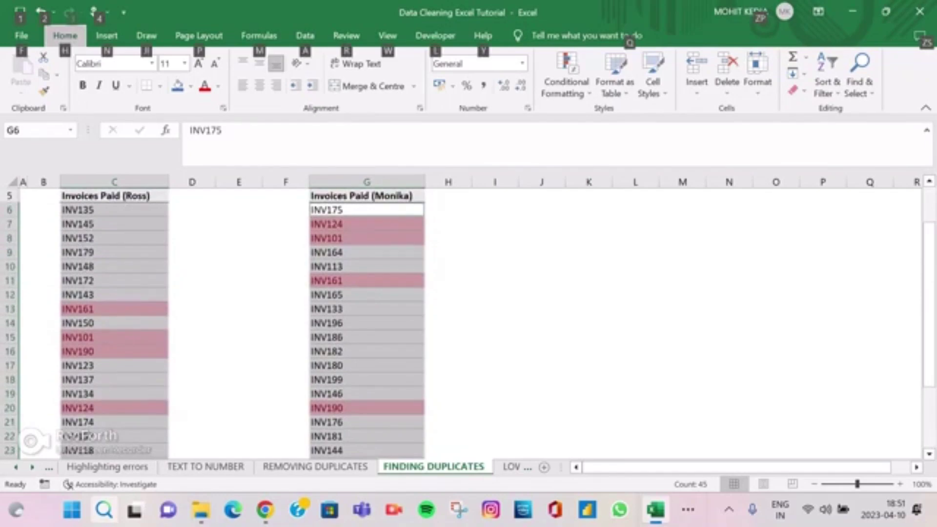
key(h)
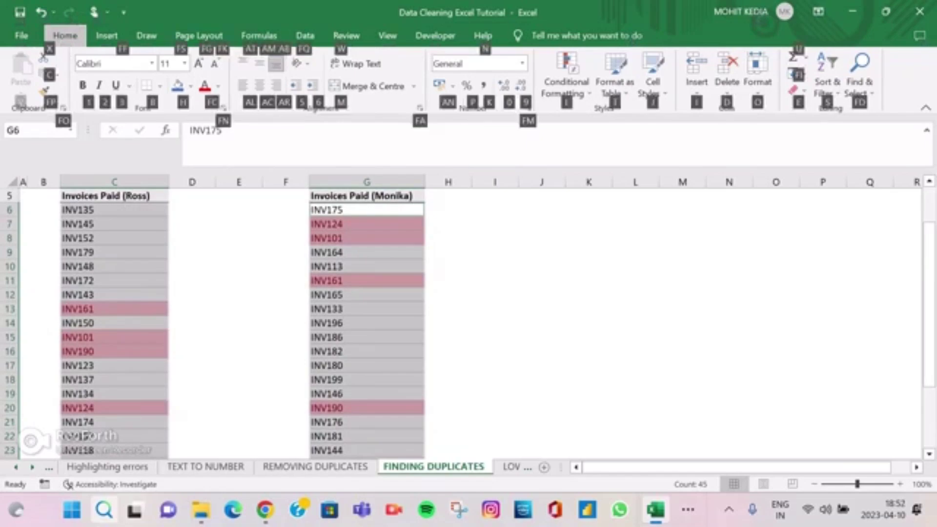
key(l)
key(h)
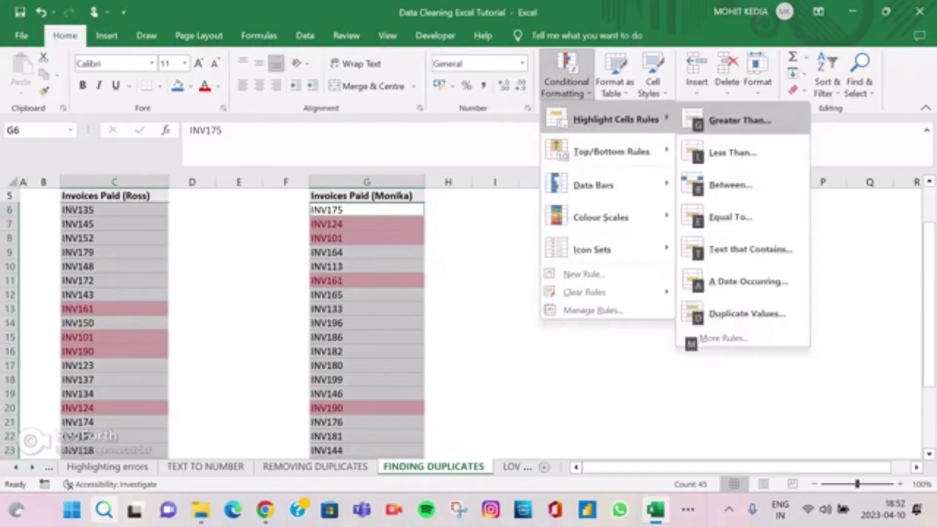
key(d)
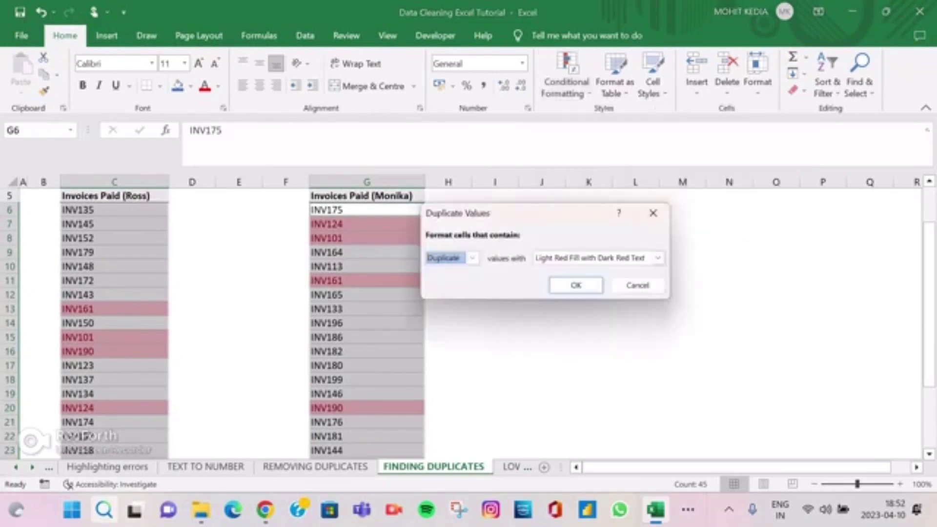
key(Return)
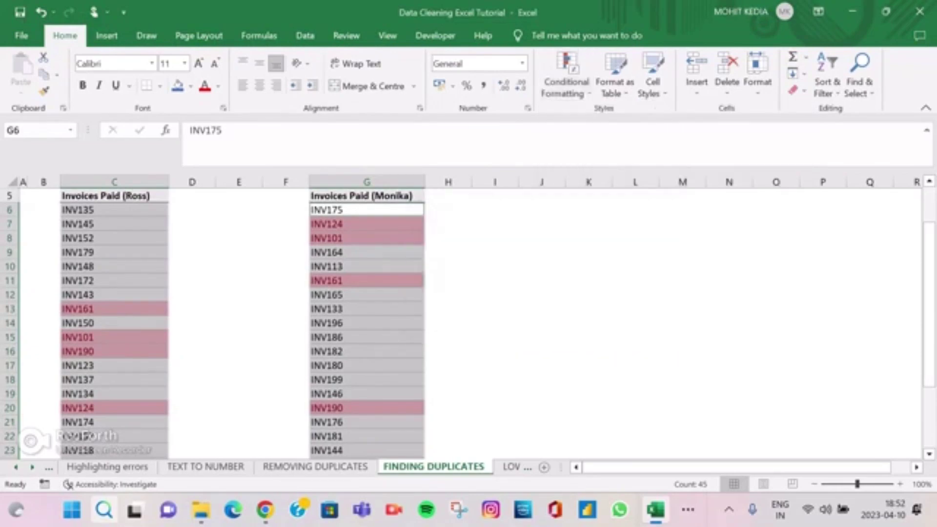
- On the LOWER, UPPER , PROPER sheet, enter the headers LOWER, UPPER and PROPER in B1:D1 and autofit column A
key(ctrl+Page_Down)
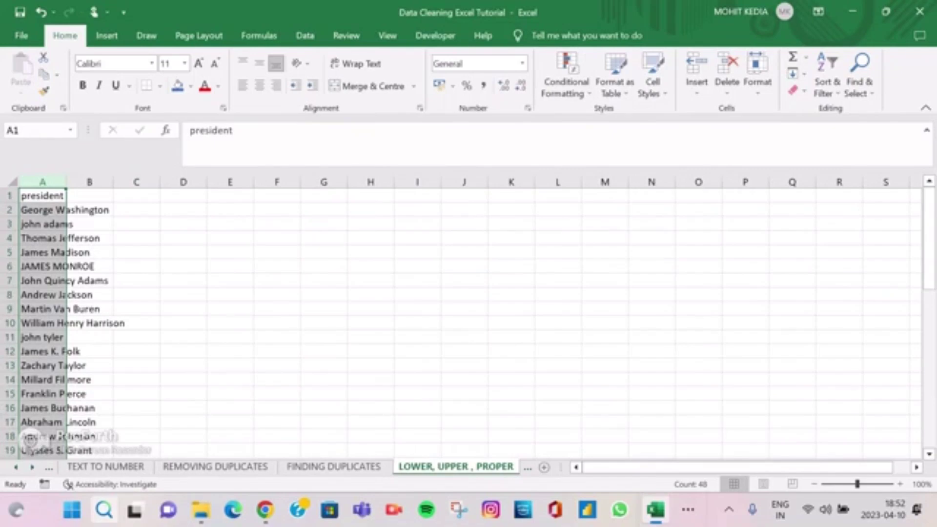
click(137, 210)
click(90, 196)
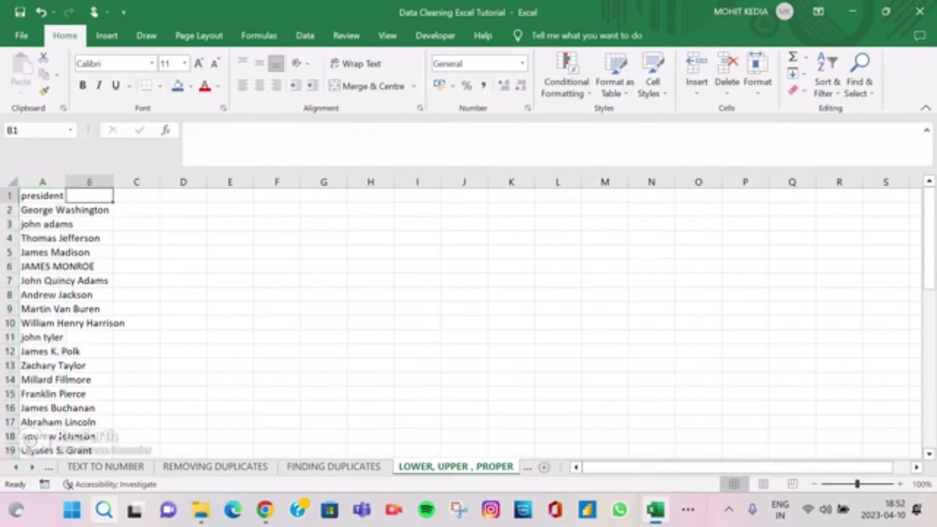
text(LOWER)
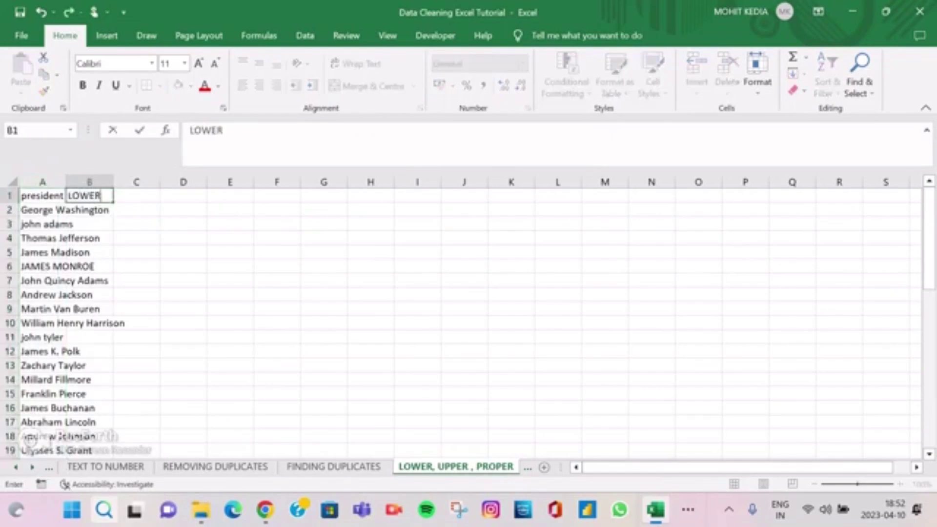
key(Tab)
text(UPPER)
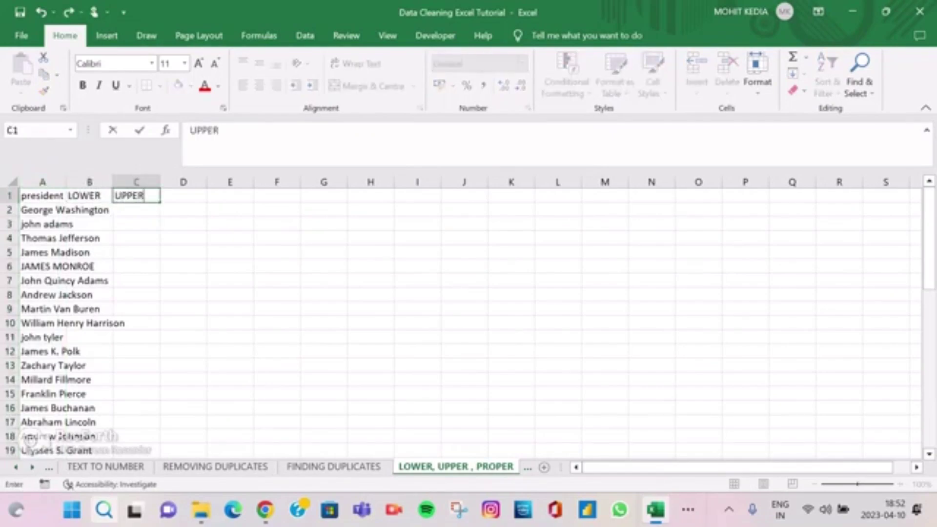
key(Tab)
text(PROPER)
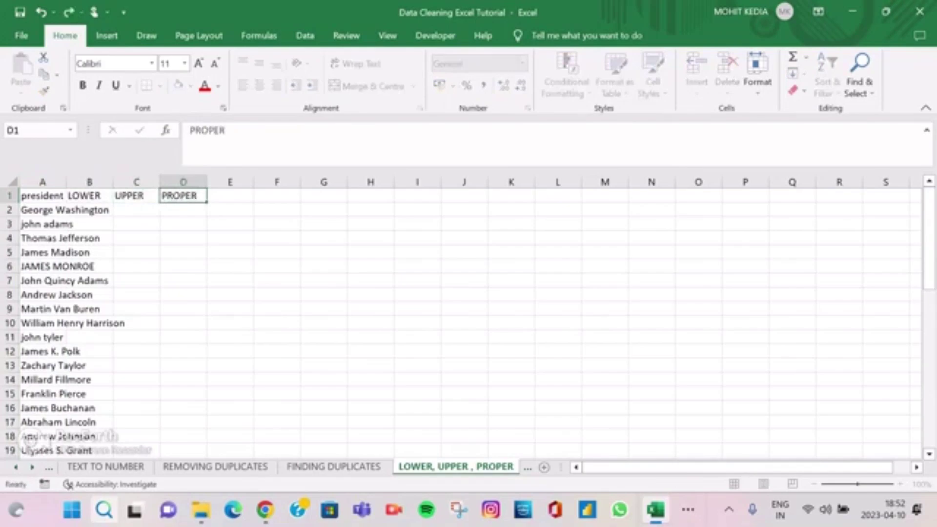
key(Return)
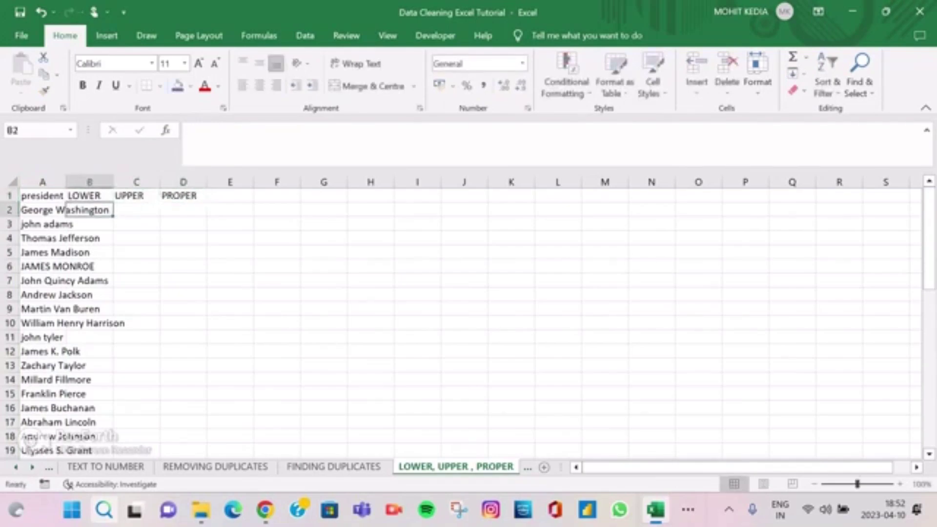
double_click(66, 181)
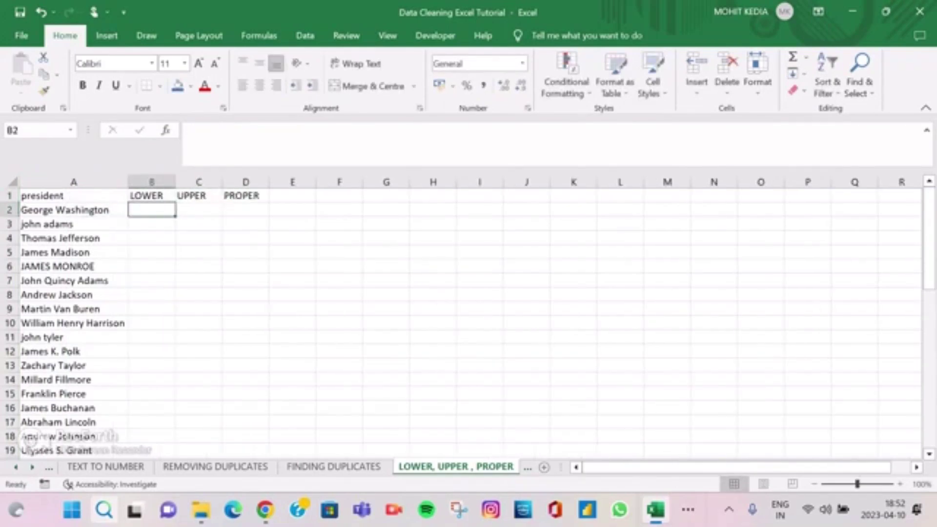
- Enter =LOWER(A2) in B2, fill it down column B alongside the president list, and check the filled rows
text(=LOWE)
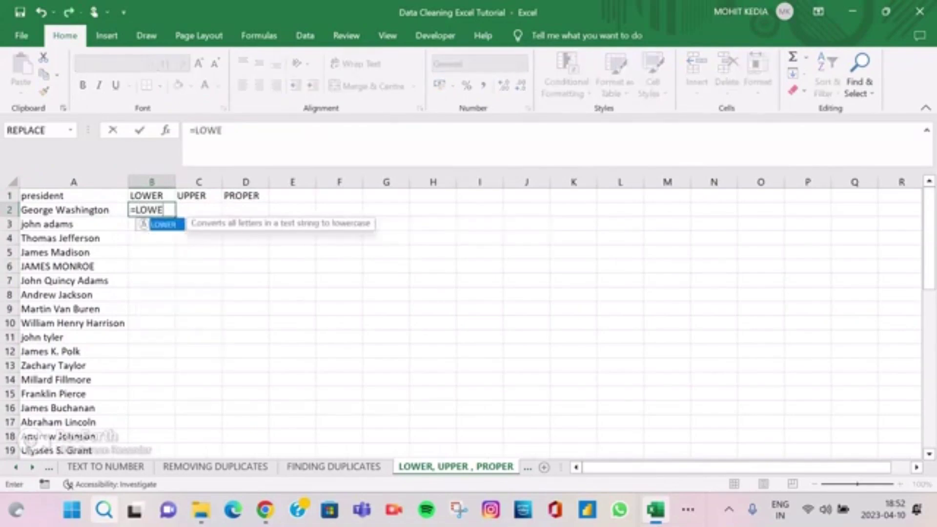
key(Tab)
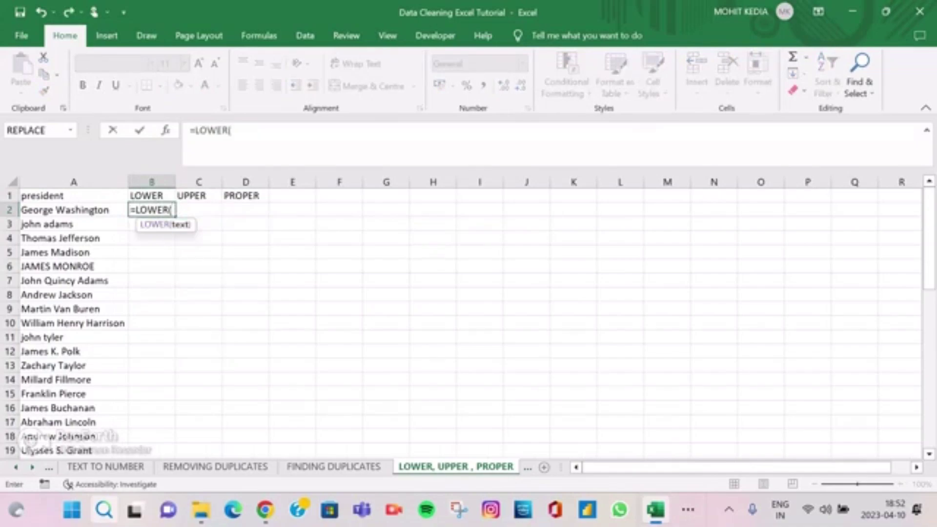
key(Left)
text())
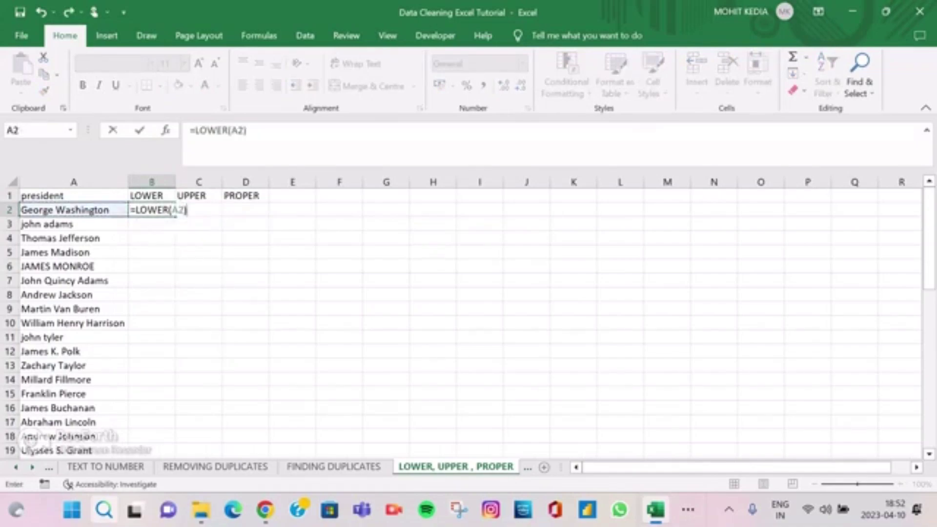
key(Return)
key(Up)
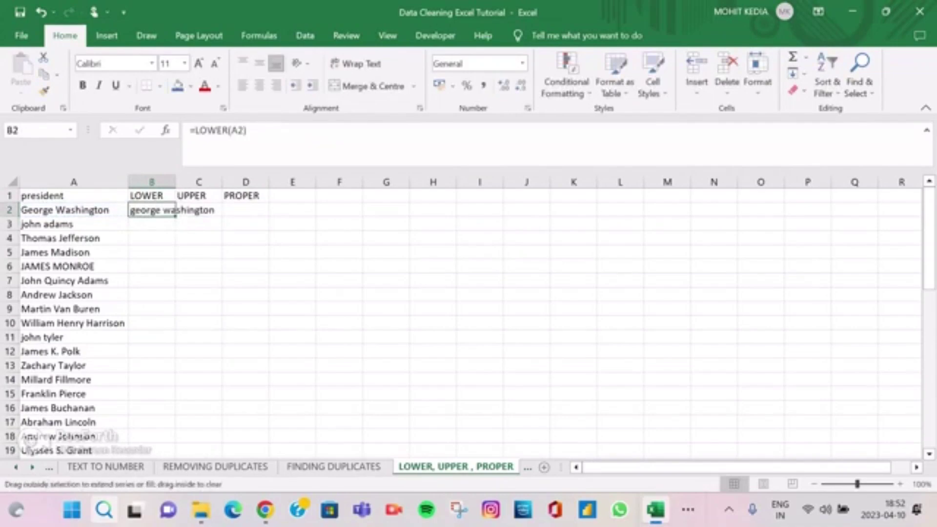
double_click(176, 216)
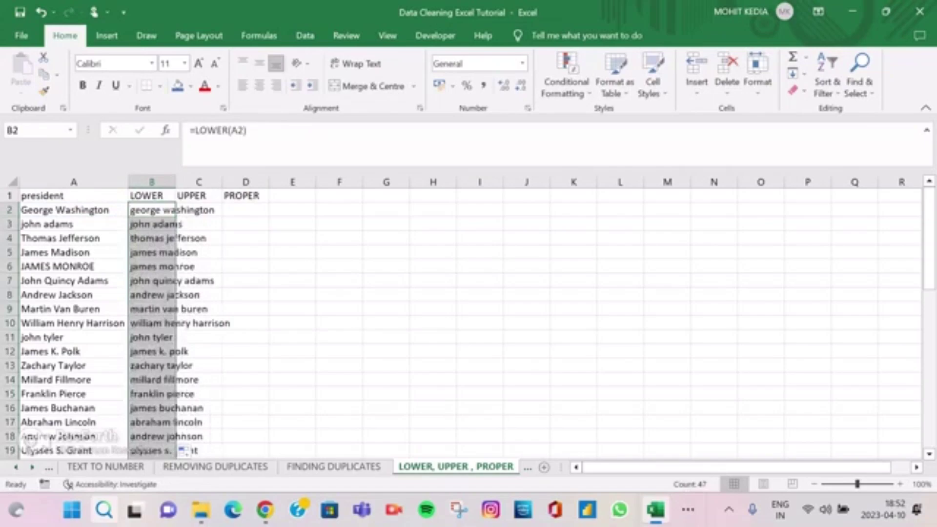
scroll(459, 322, down, 4)
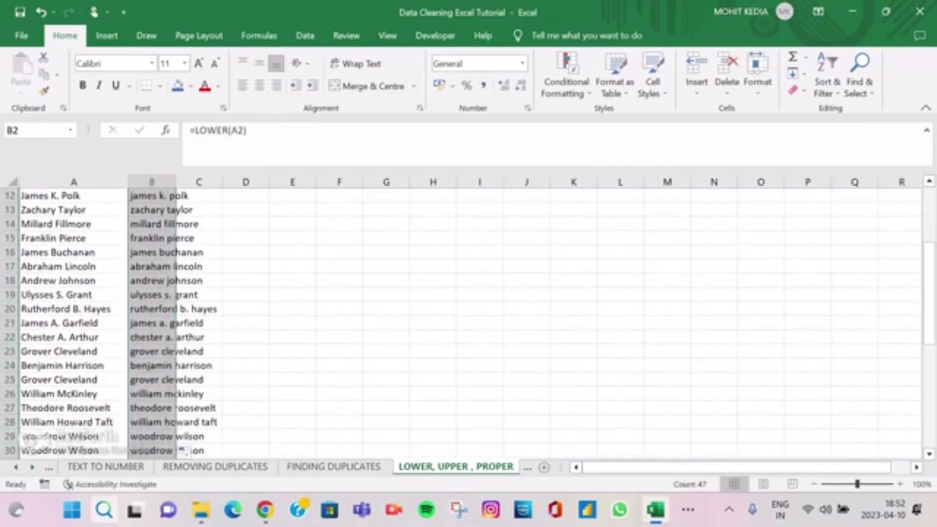
scroll(458, 322, up, 4)
- Fill column C from C2 down with =UPPER(A2) and autofit the widths of columns B and C
click(199, 209)
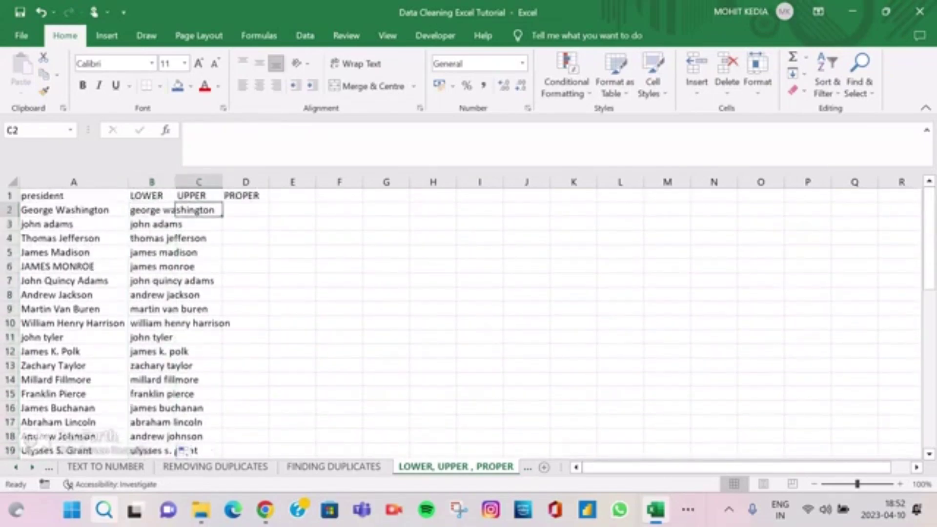
text(=)
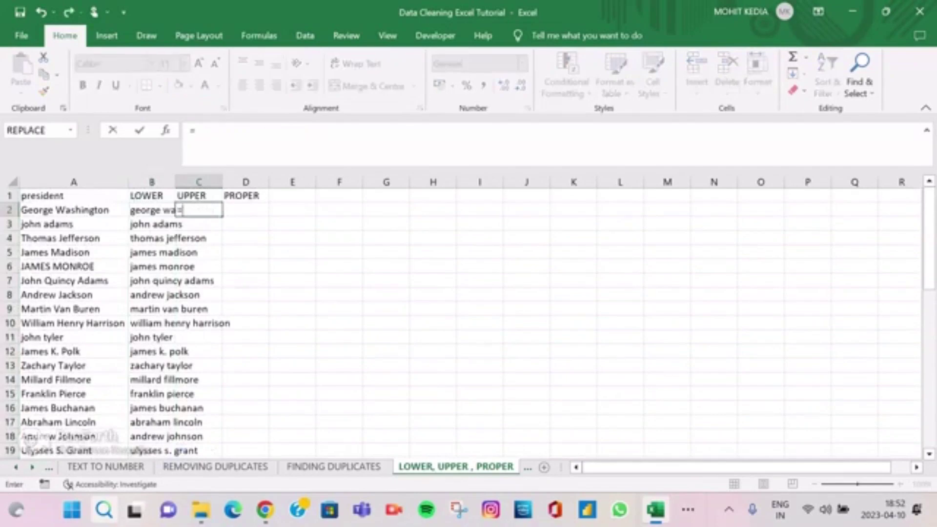
text(UPP)
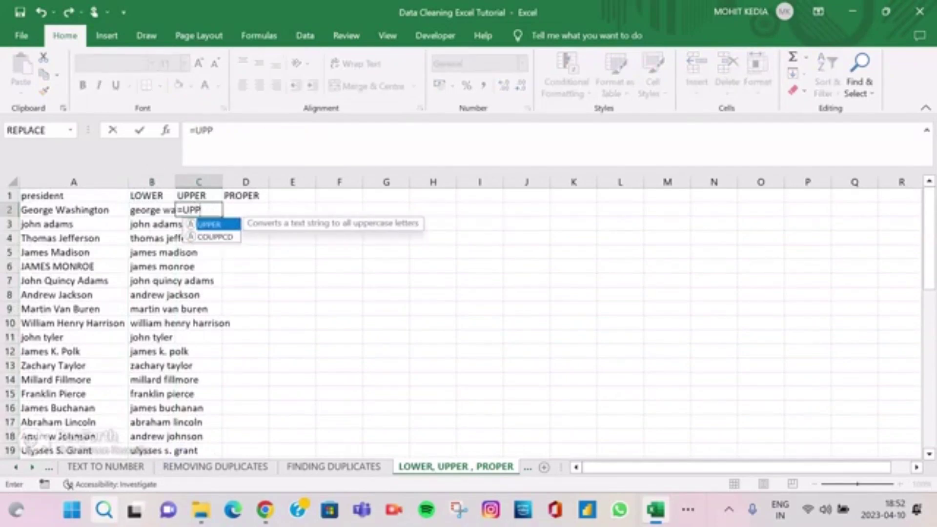
key(Tab)
click(74, 210)
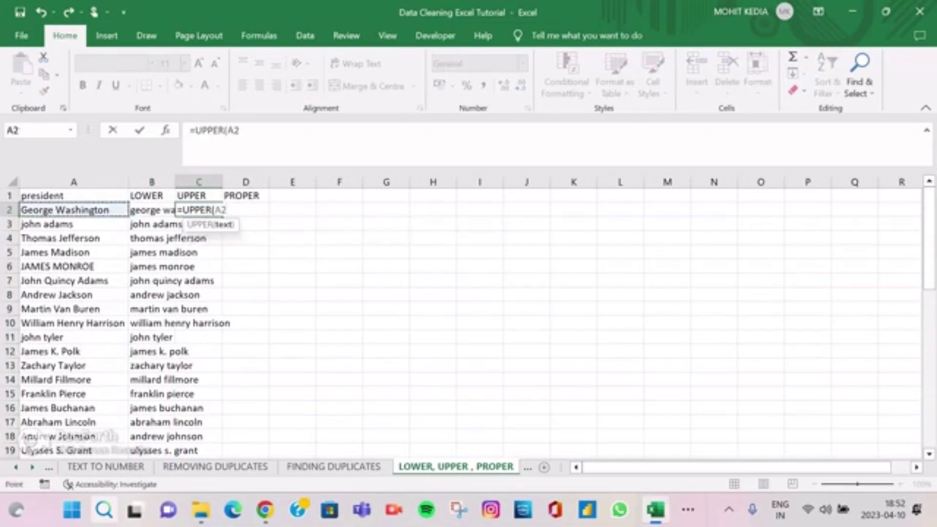
text())
key(Return)
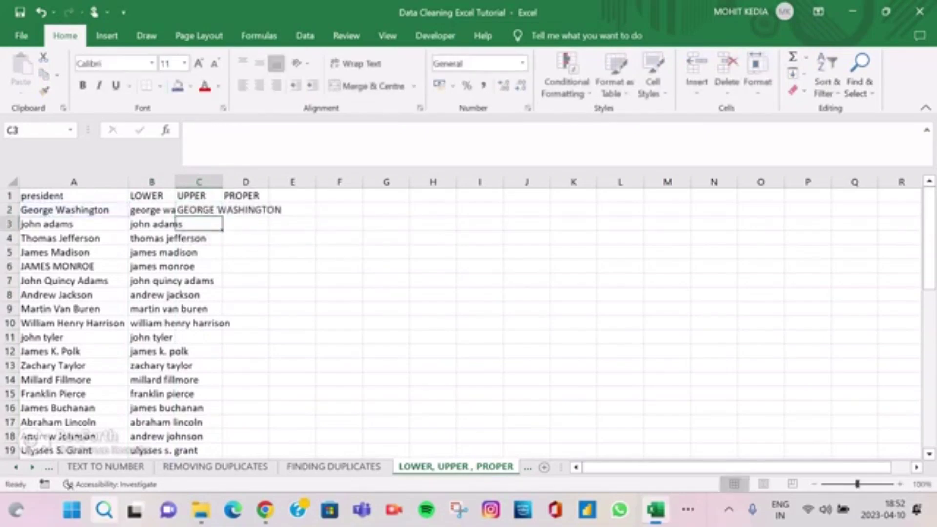
click(199, 209)
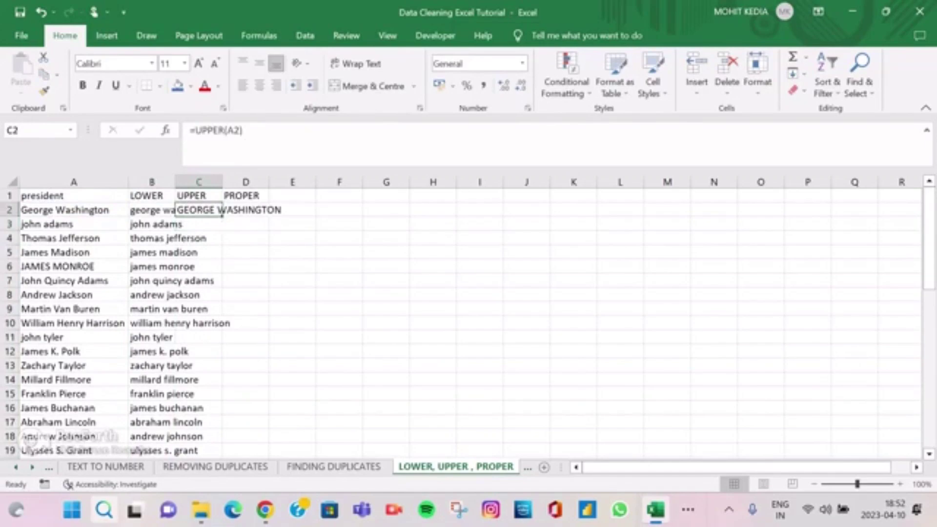
double_click(222, 217)
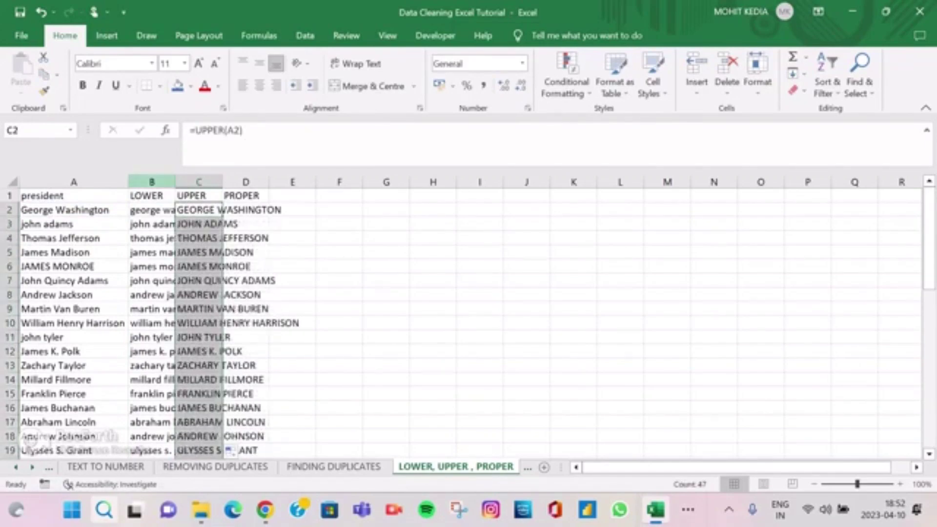
double_click(174, 182)
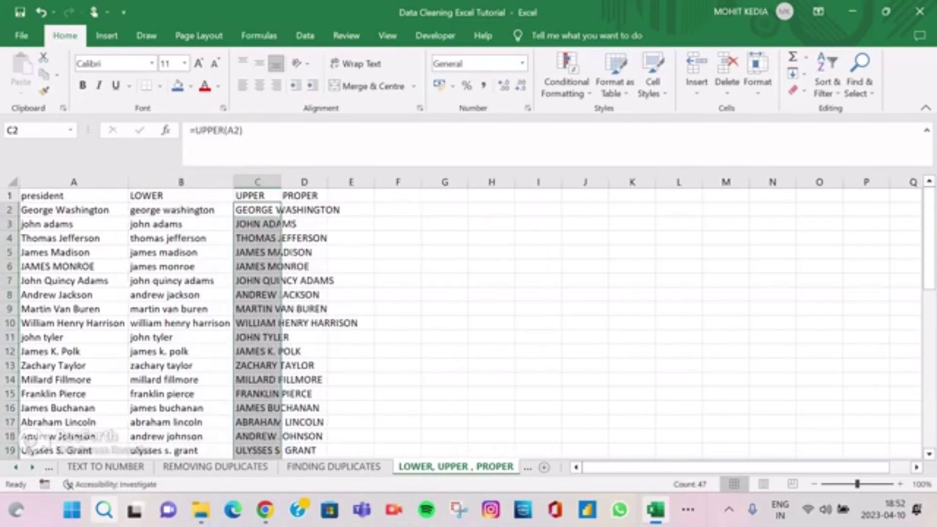
double_click(281, 182)
- Enter =PROPER(A2) in D2 under the PROPER header
click(385, 210)
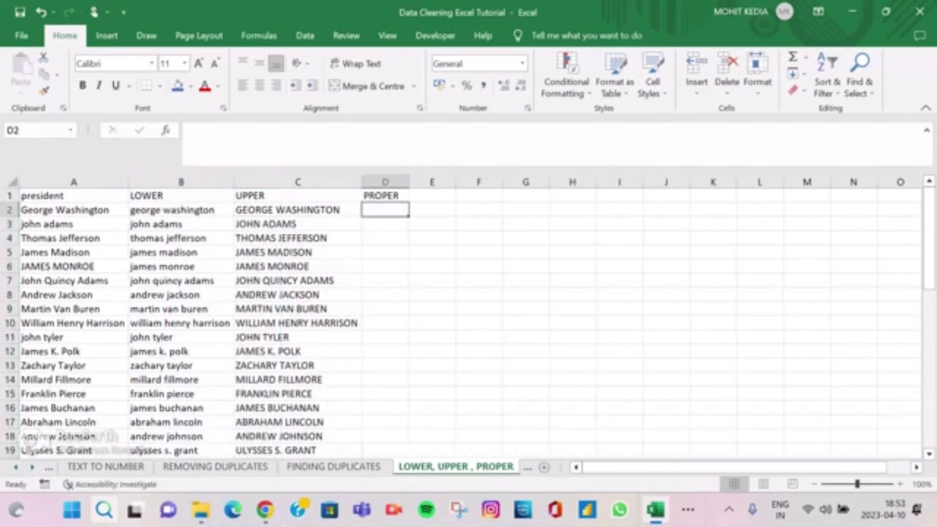
text(=PRO)
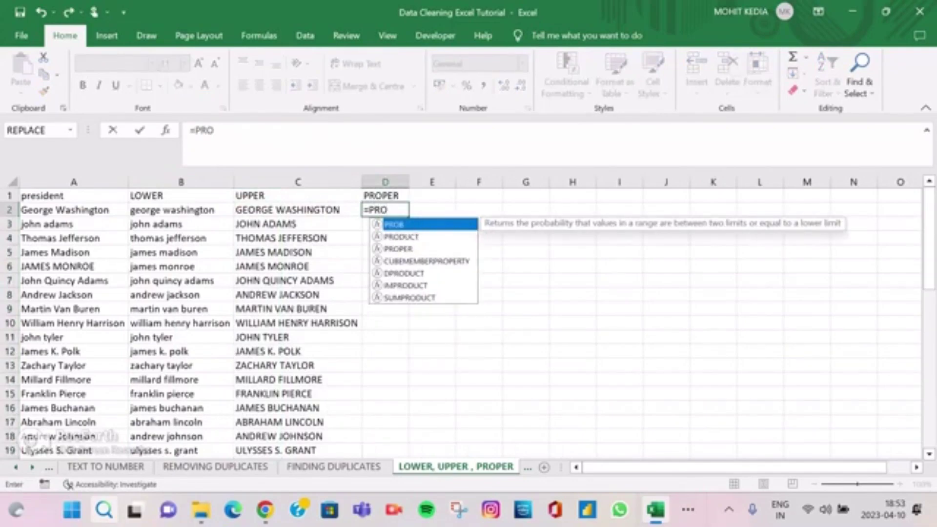
key(Down)
key(Tab)
key(BackSpace)
key(BackSpace)
key(BackSpace)
key(BackSpace)
key(BackSpace)
key(BackSpace)
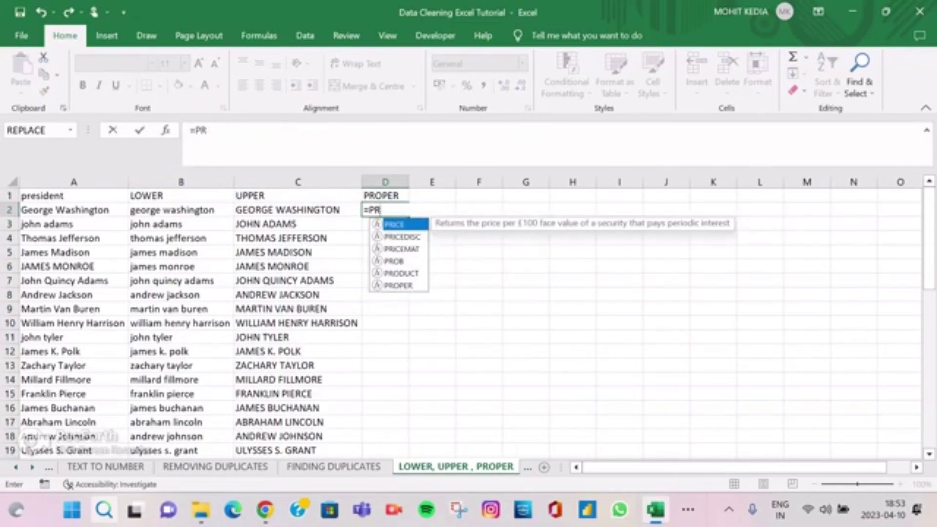
text(OP)
key(Tab)
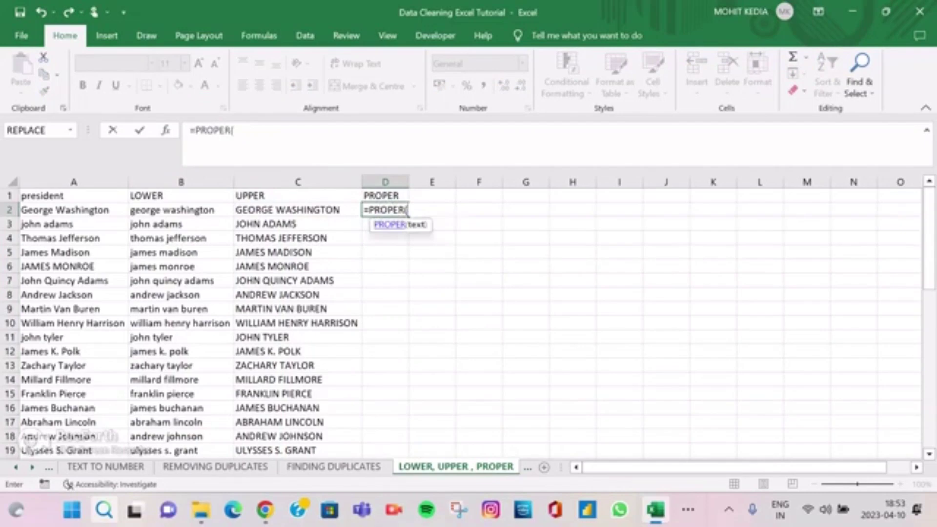
click(74, 210)
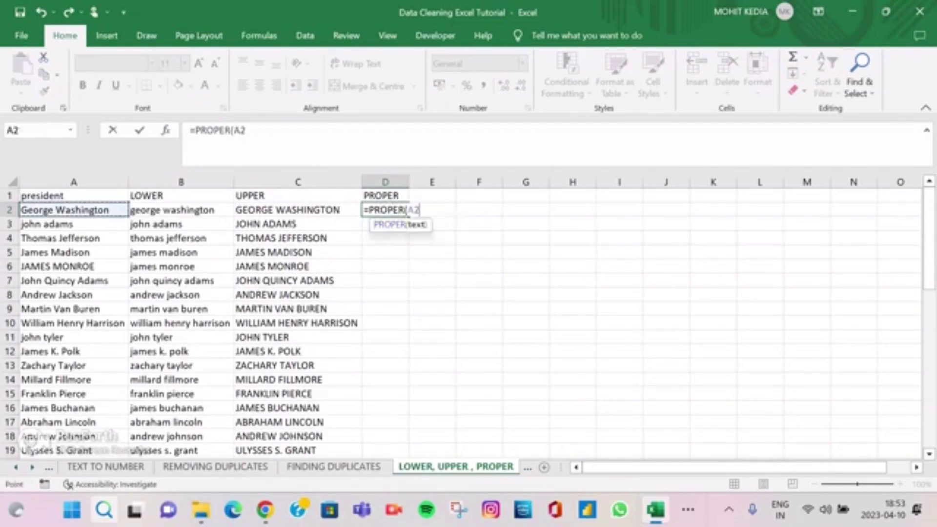
text())
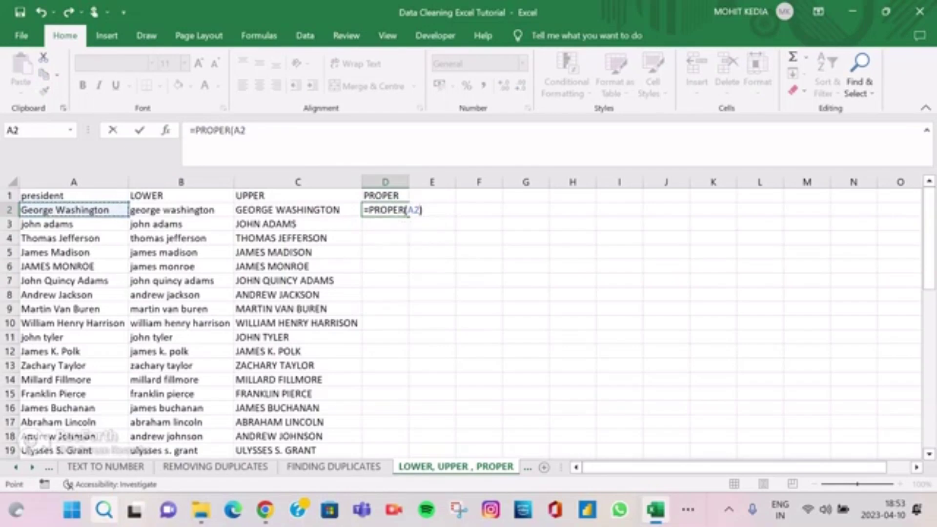
key(Return)
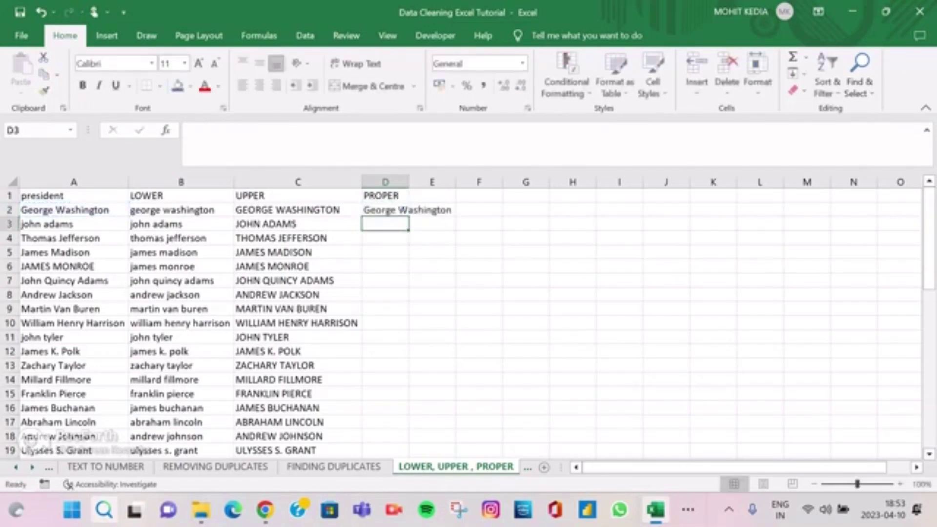
- Fill the PROPER formula from D2 down alongside the president list and check the filled rows
click(385, 210)
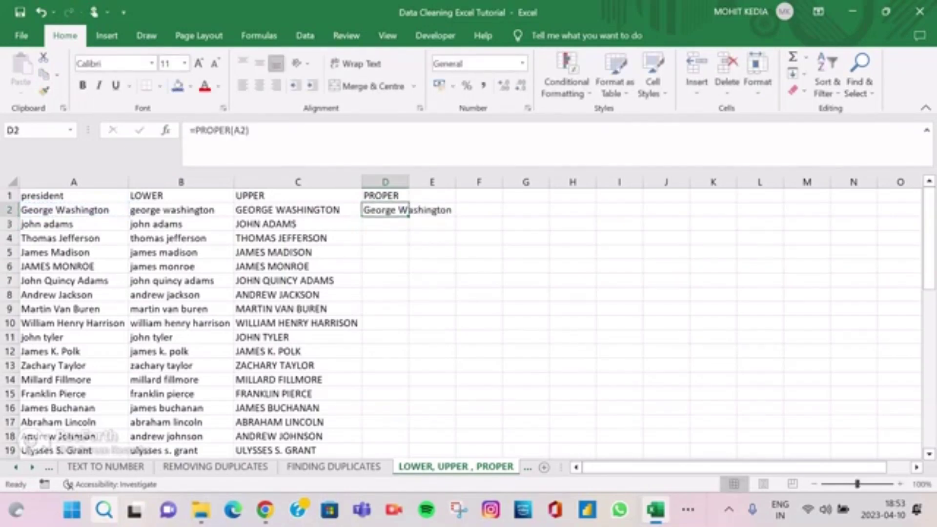
double_click(409, 217)
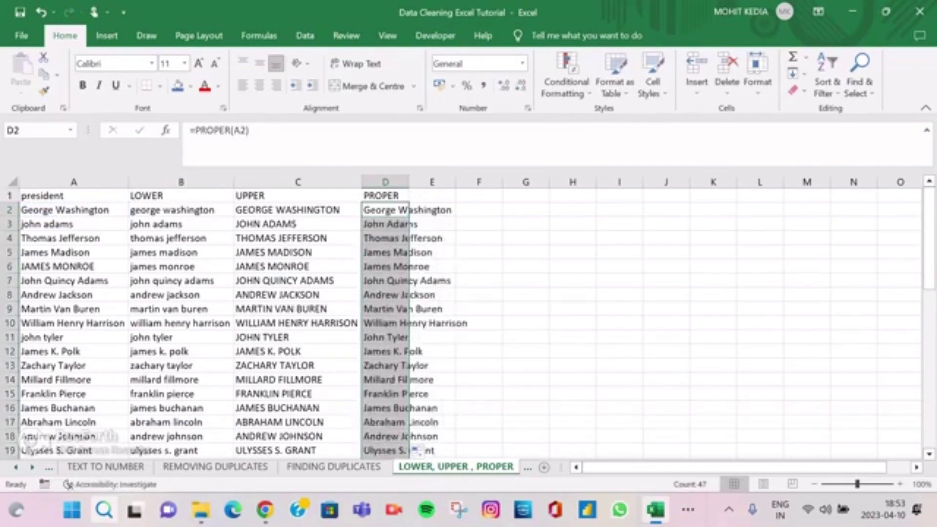
scroll(468, 322, down, 3)
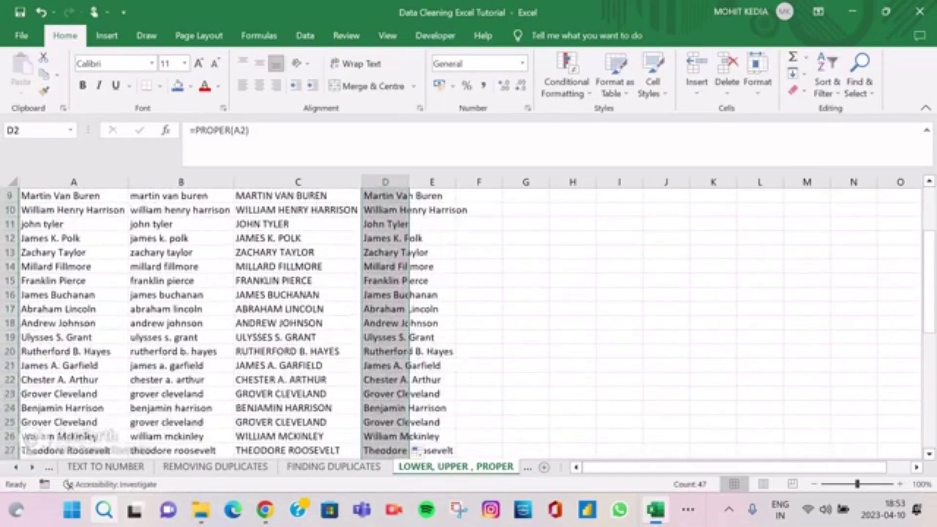
scroll(468, 322, up, 3)
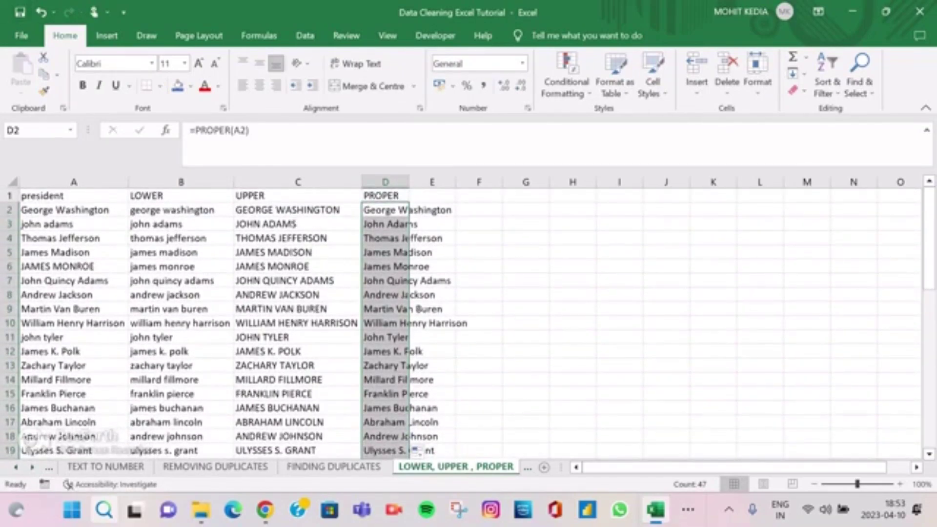
- Switch to the TEXT TO COLUMNS sheet and review the comma-separated entries in the Address column
key(ctrl+Page_Down)
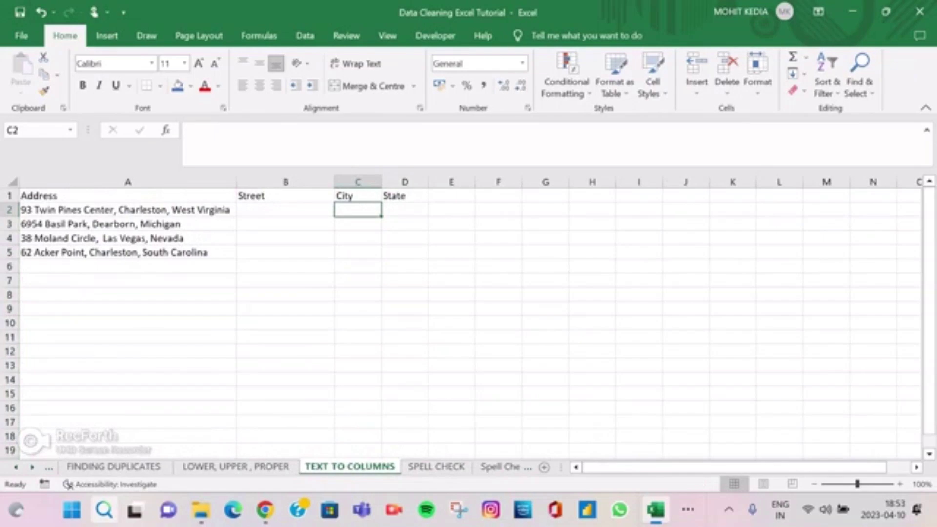
click(128, 195)
click(128, 210)
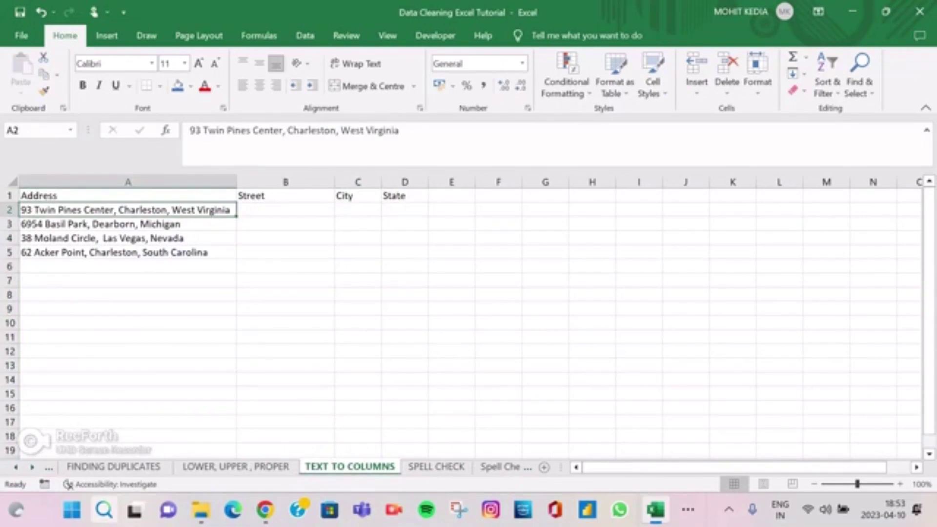
click(128, 252)
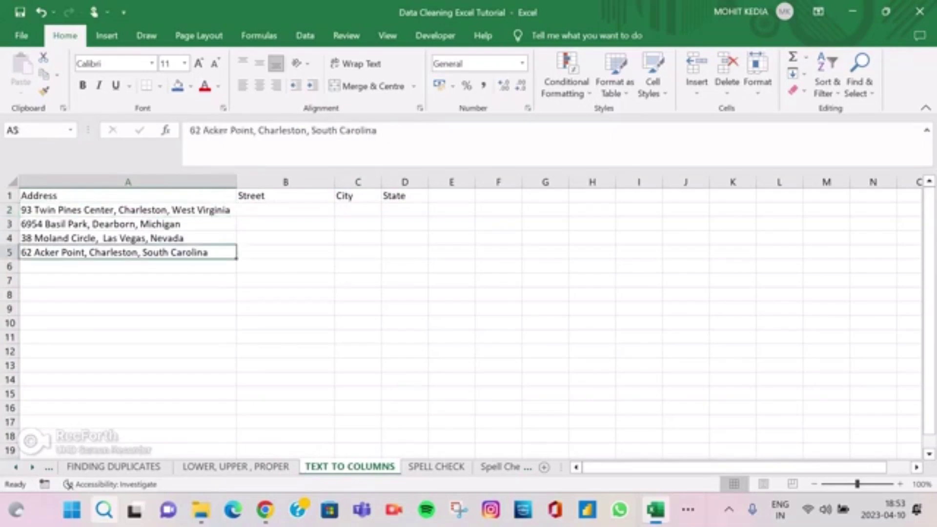
click(128, 195)
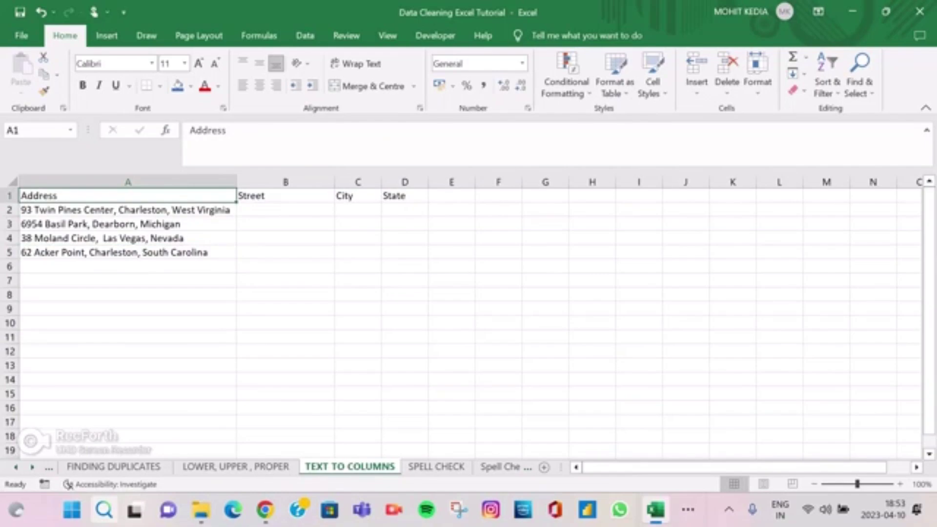
key(alt)
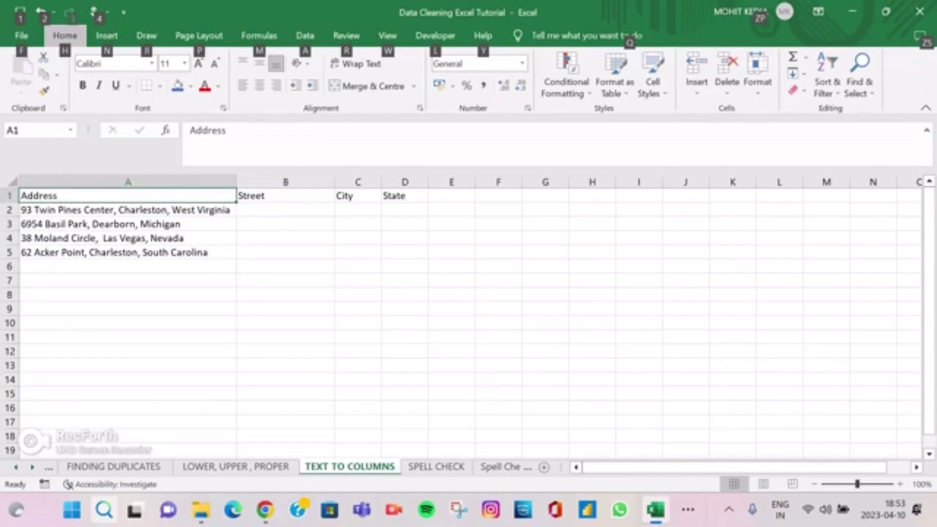
key(a)
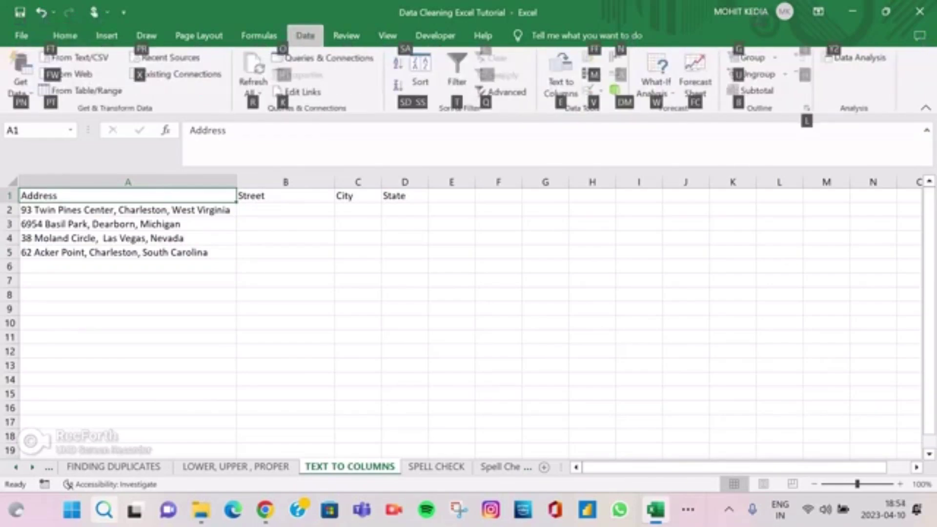
key(e)
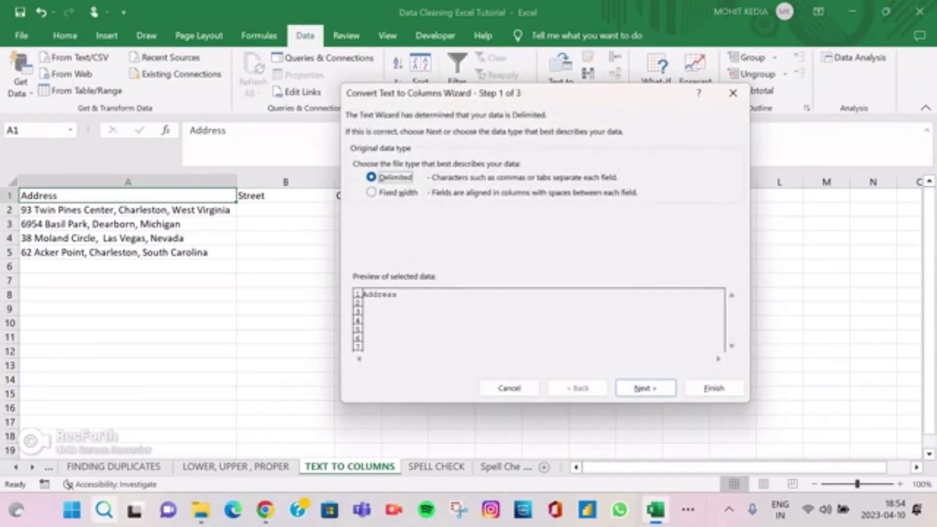
click(645, 389)
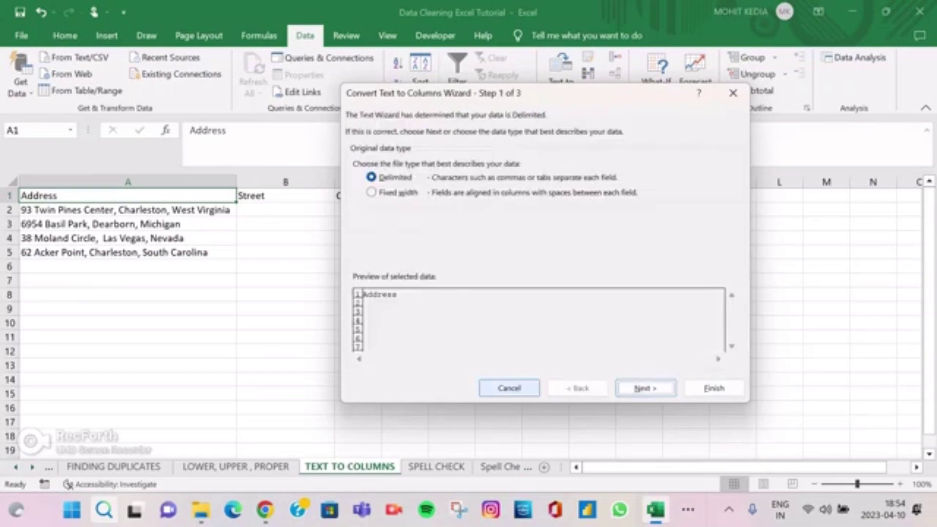
click(510, 387)
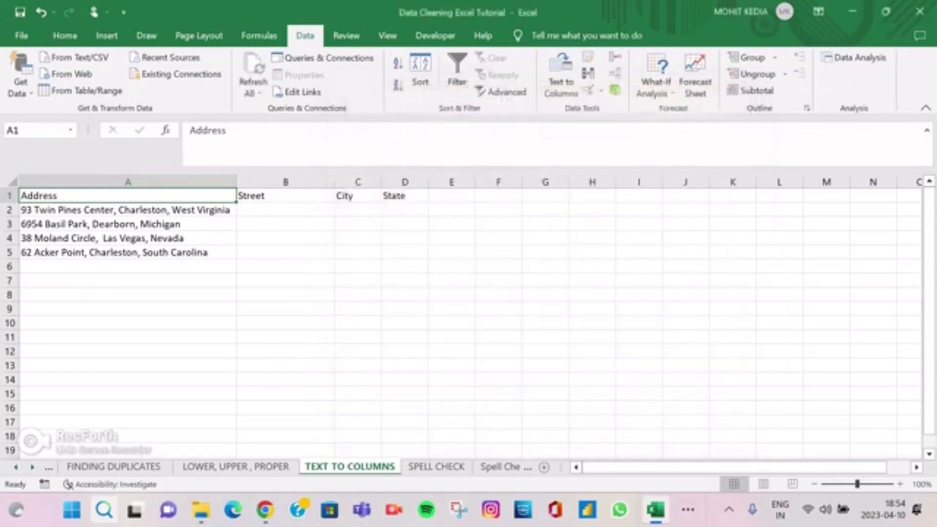
- Start Text to Columns on A1:A5 as Delimited data, with Comma as the only delimiter and Tab cleared
drag(127, 195, 127, 252)
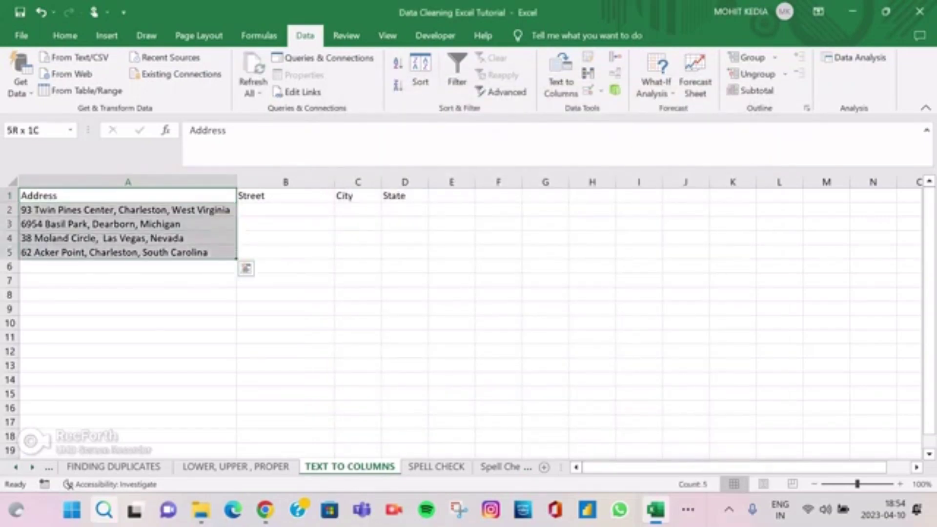
key(alt)
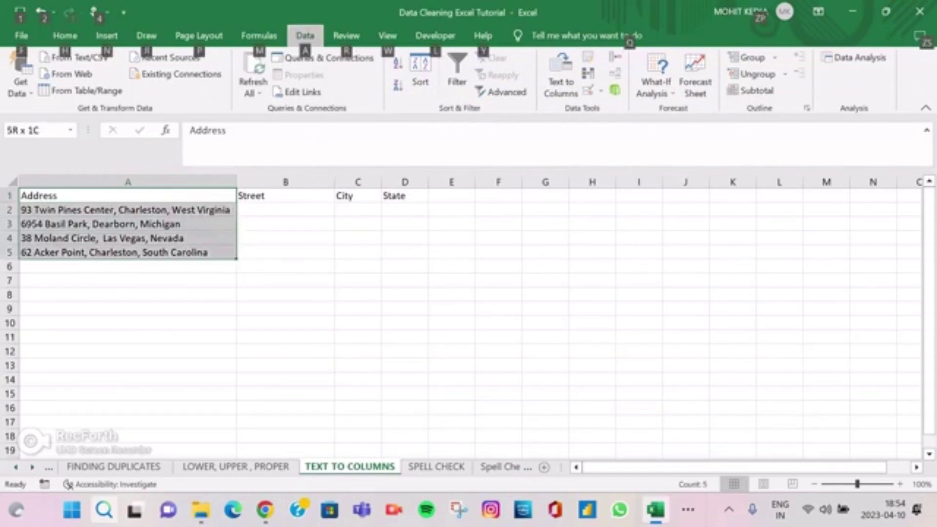
key(a)
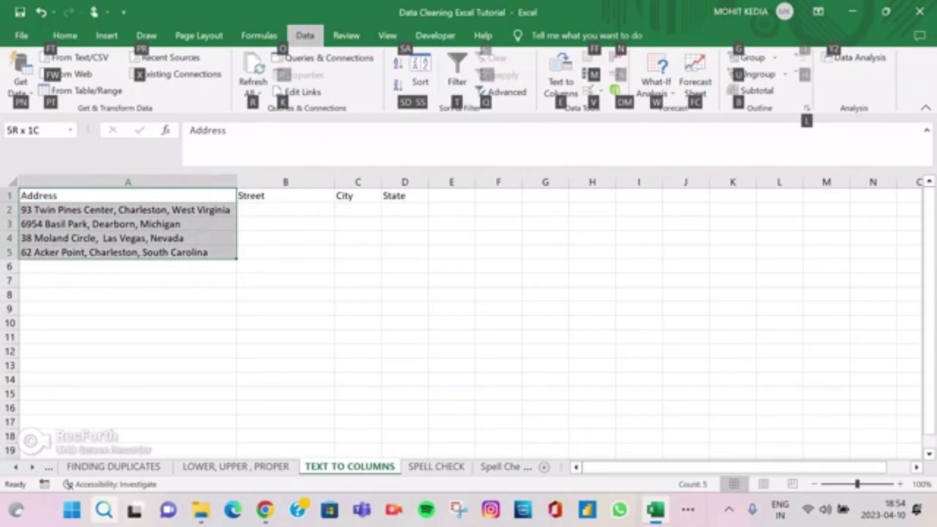
key(e)
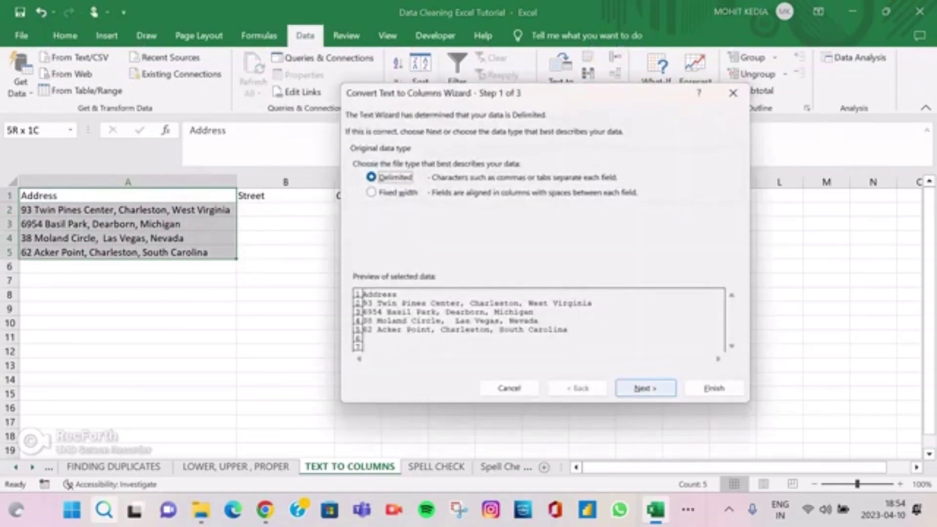
key(Return)
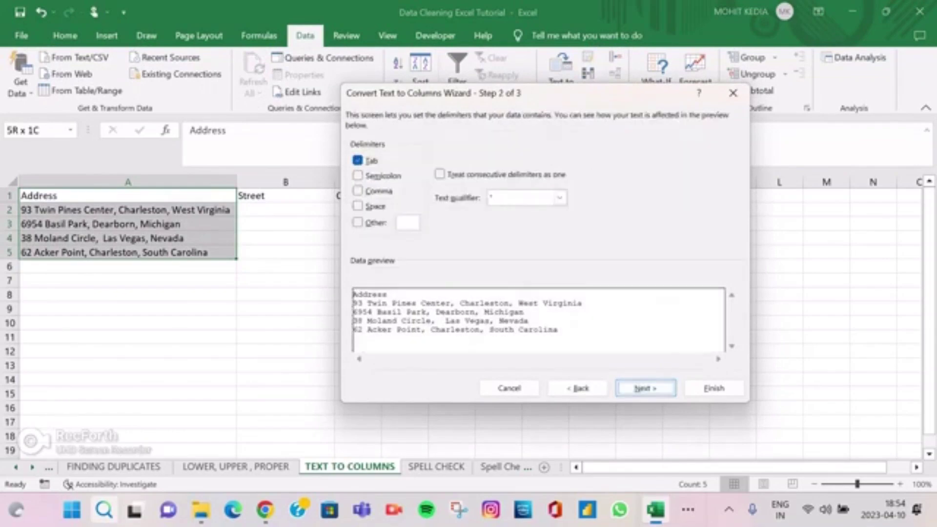
key(alt+c)
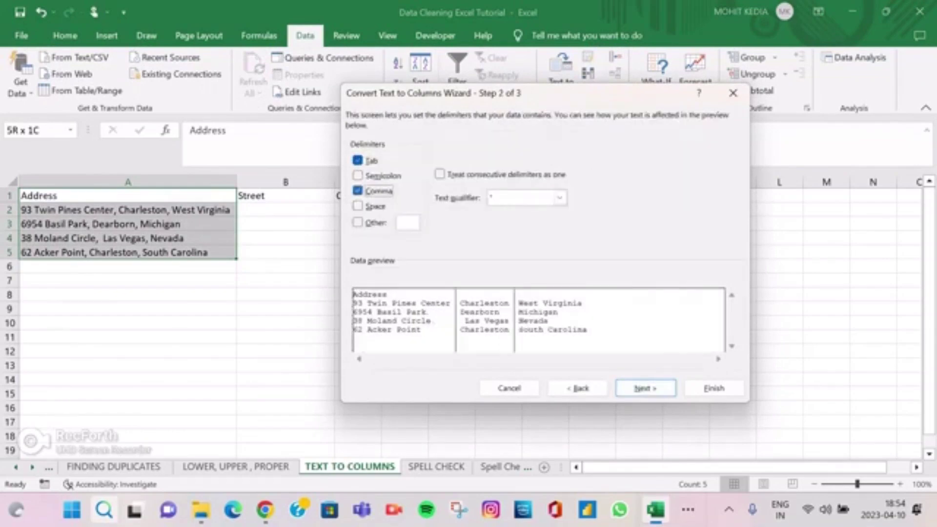
key(alt+t)
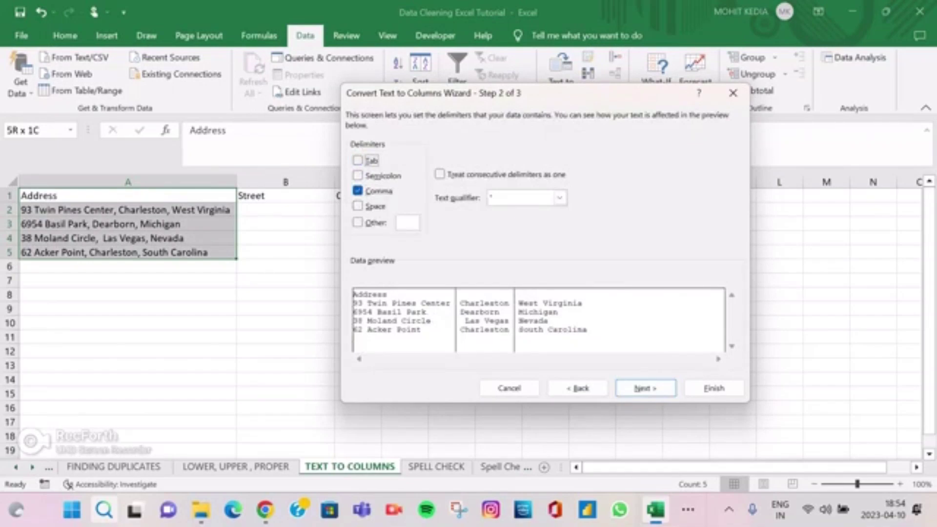
key(alt+n)
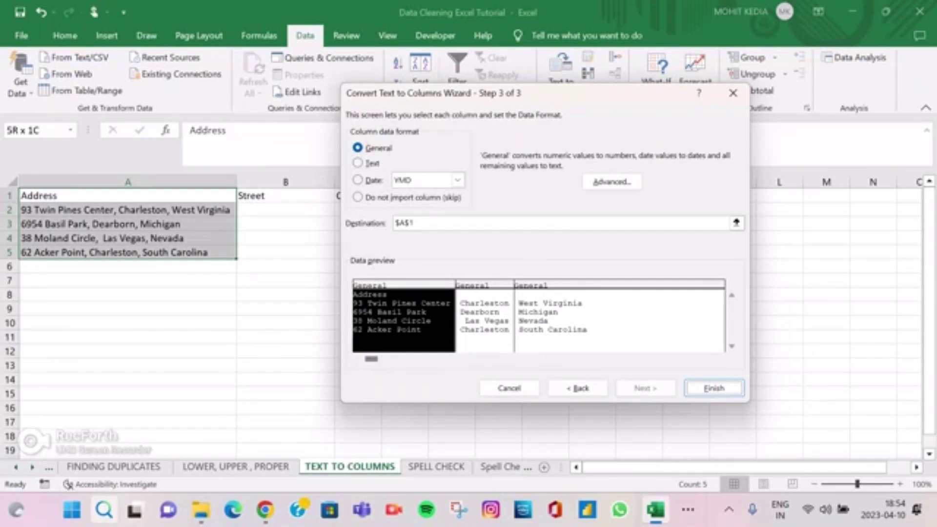
- Output the split addresses to destination $B$2 and undo the result
click(415, 223)
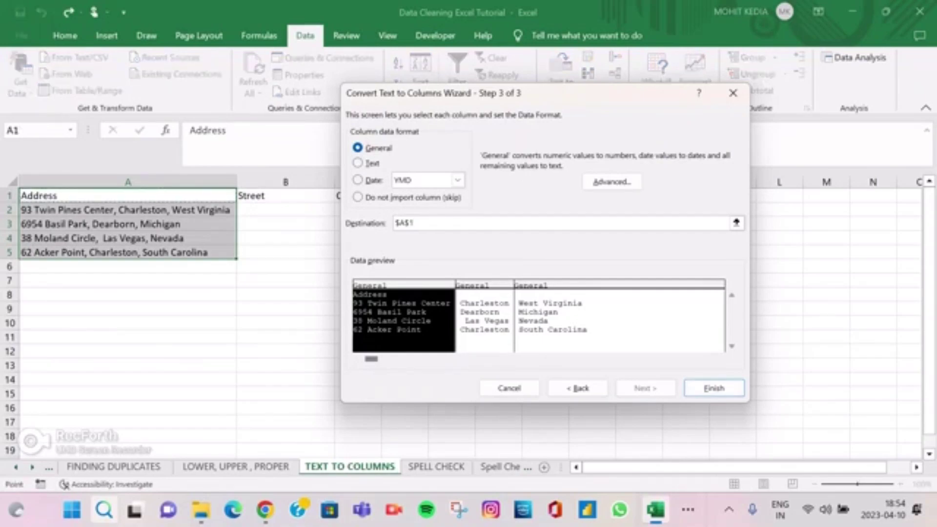
click(404, 223)
key(BackSpace)
text(B)
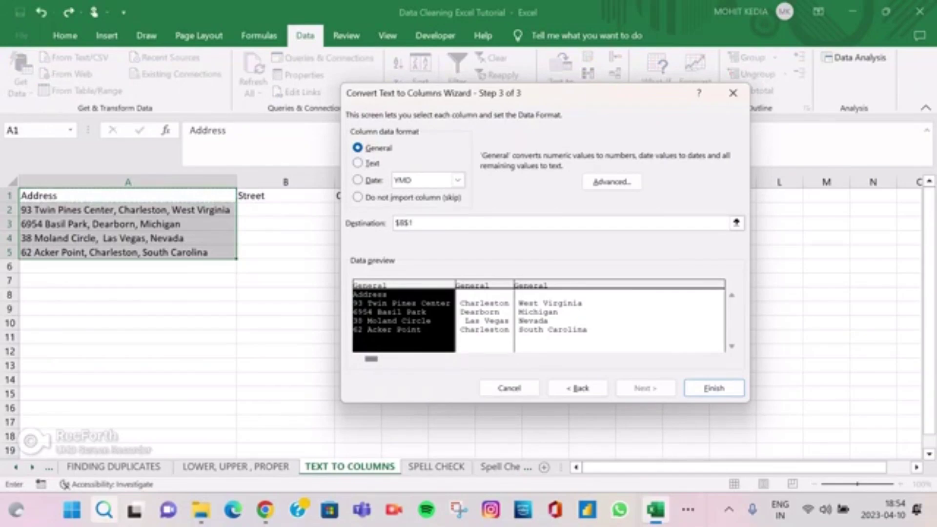
key(End)
key(BackSpace)
text(2)
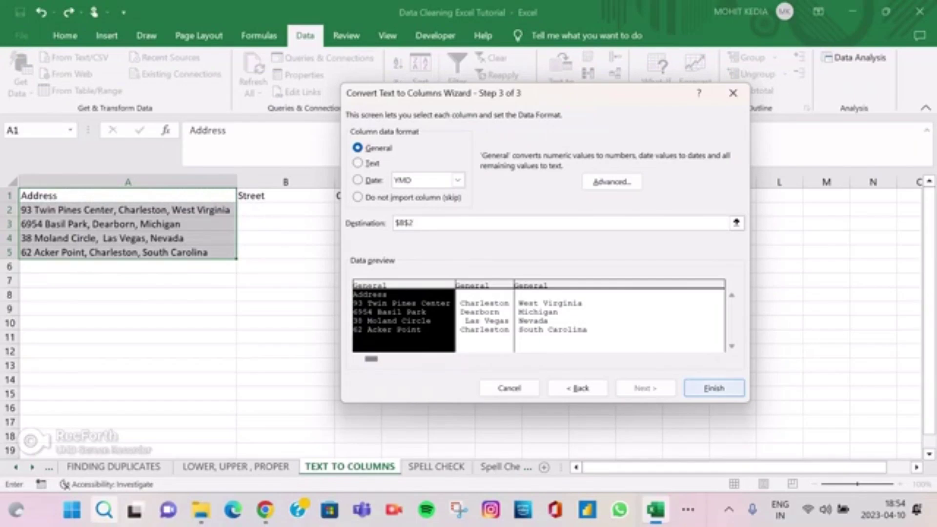
click(714, 388)
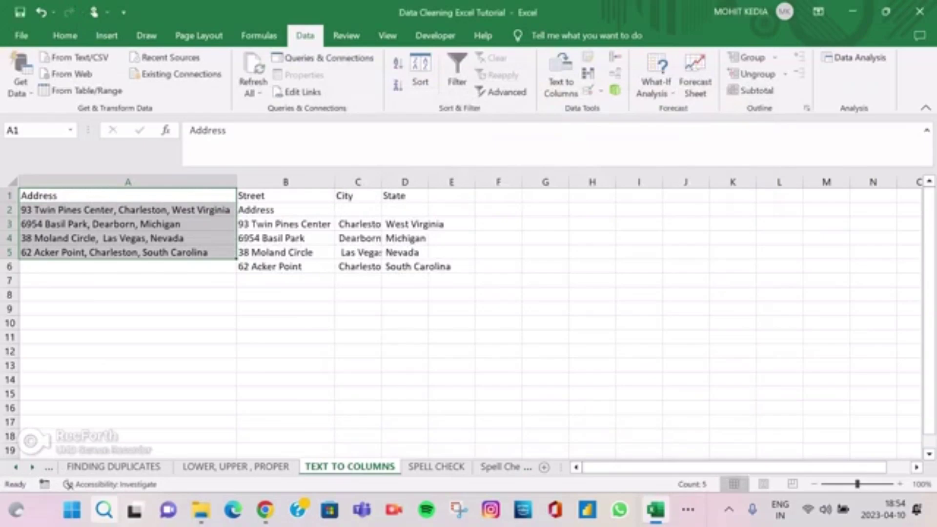
key(ctrl+z)
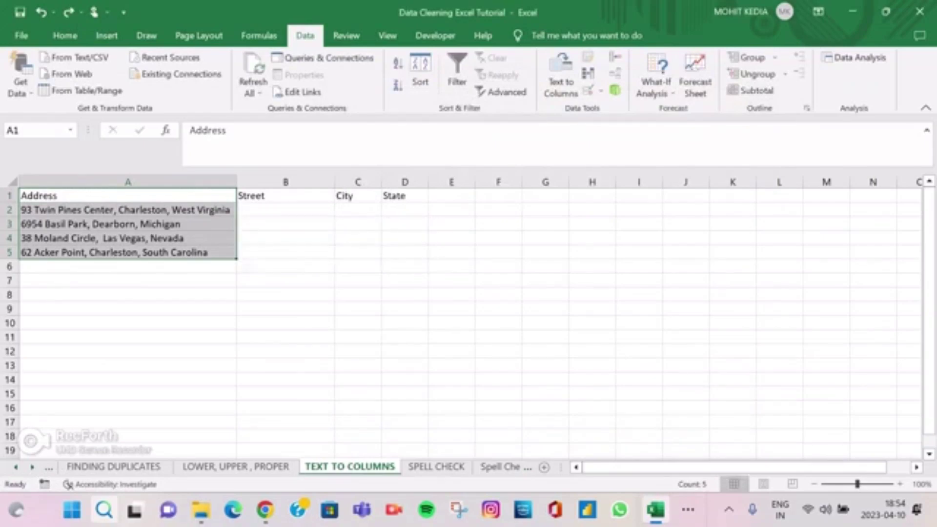
- Rerun Text to Columns on A1:A5 as Delimited data split by Comma, choosing $B$1 as the destination
key(alt)
key(a)
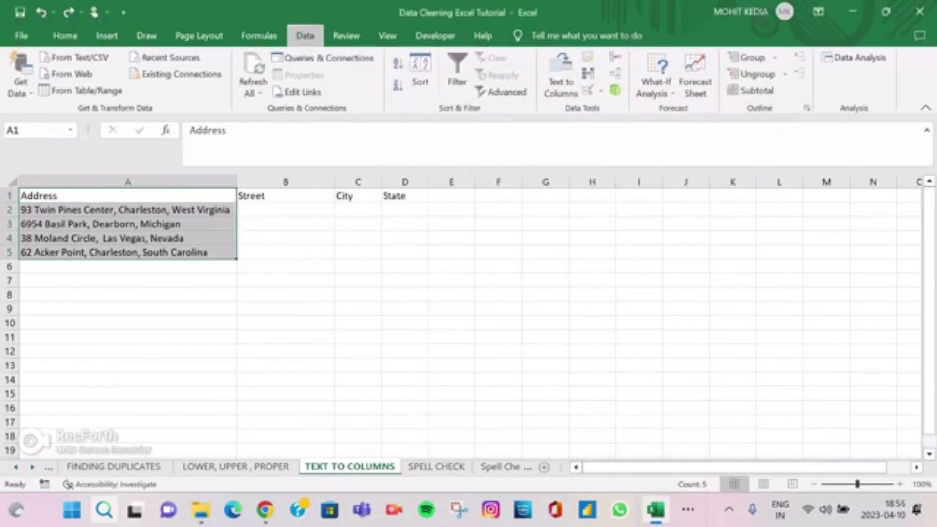
key(e)
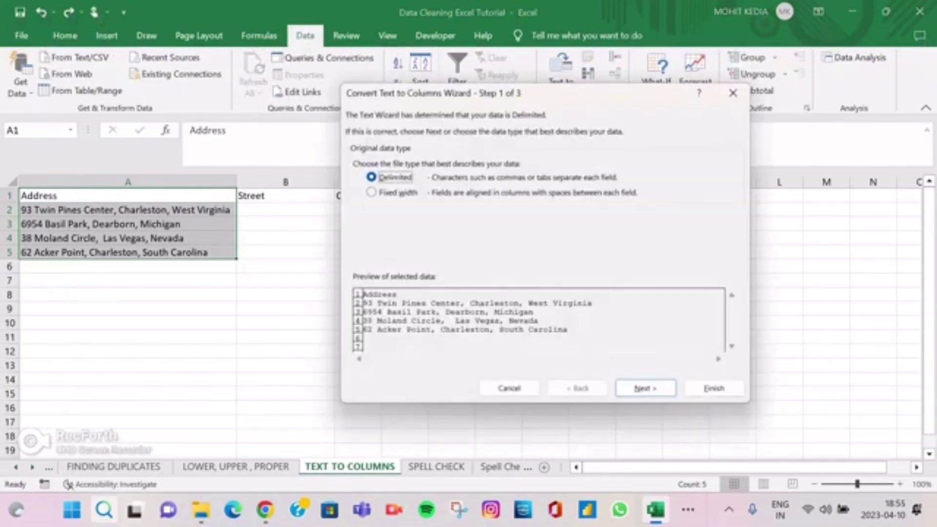
key(Return)
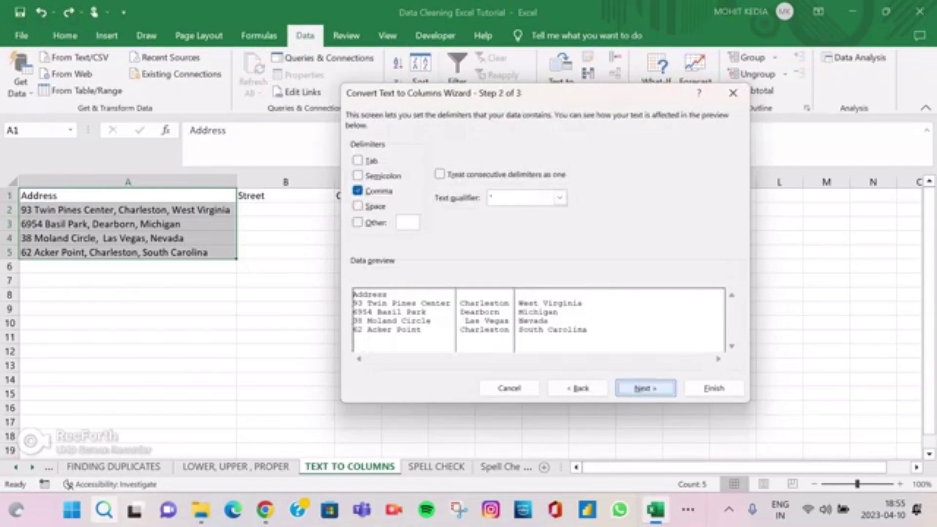
key(Return)
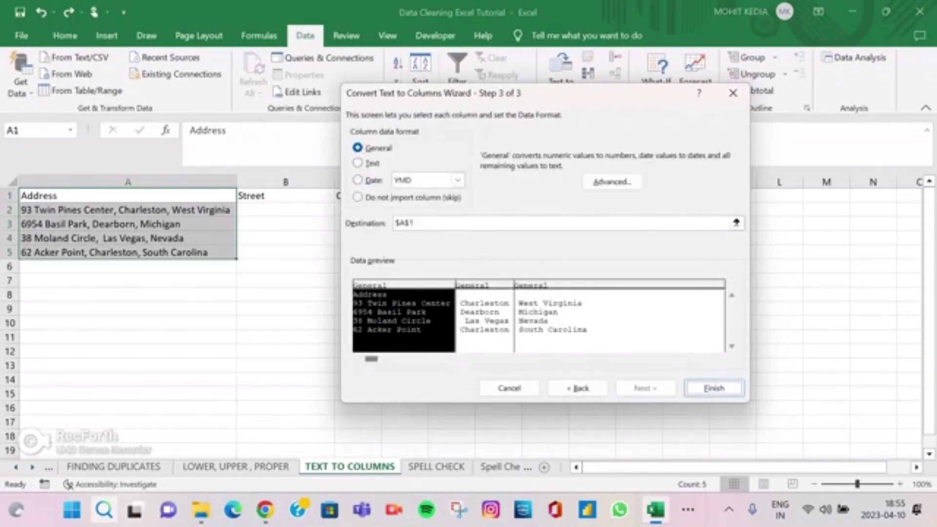
click(736, 222)
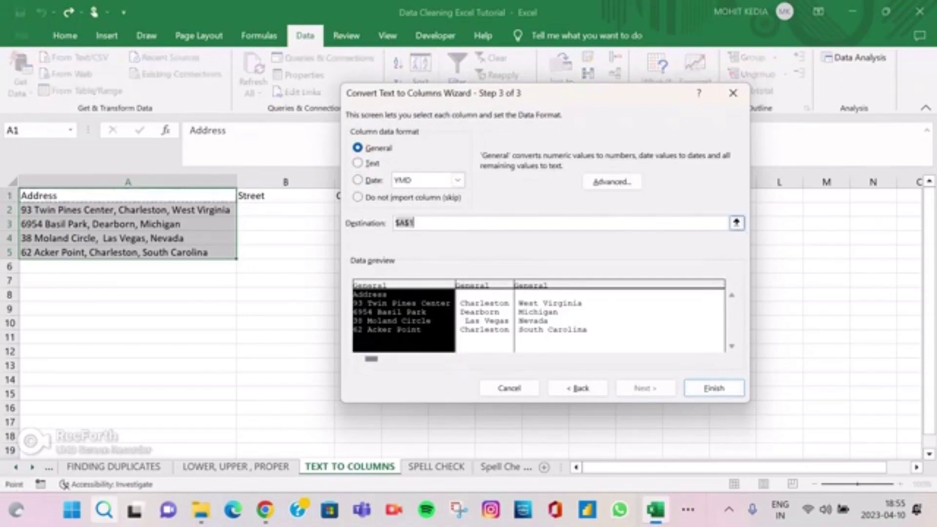
click(285, 195)
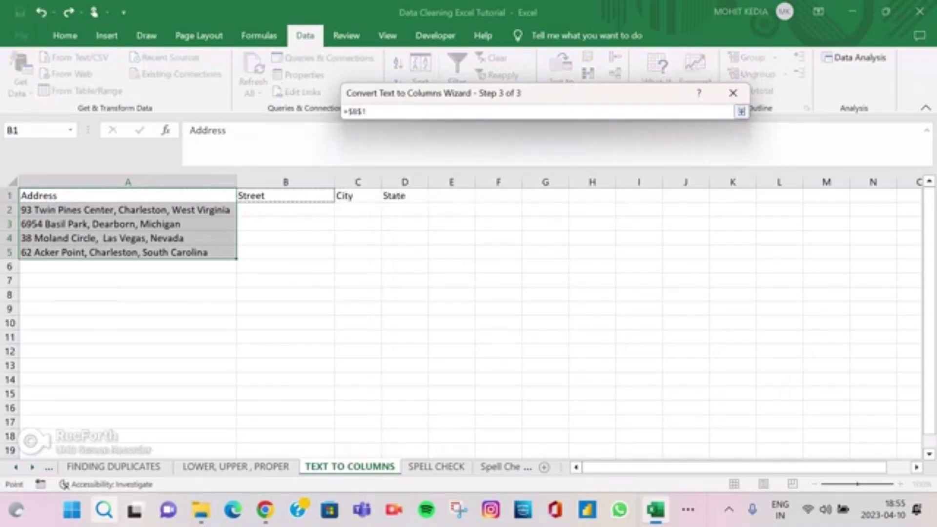
- Finish splitting the addresses into columns with B1 as destination and the first column as Text, replacing the existing data
click(741, 112)
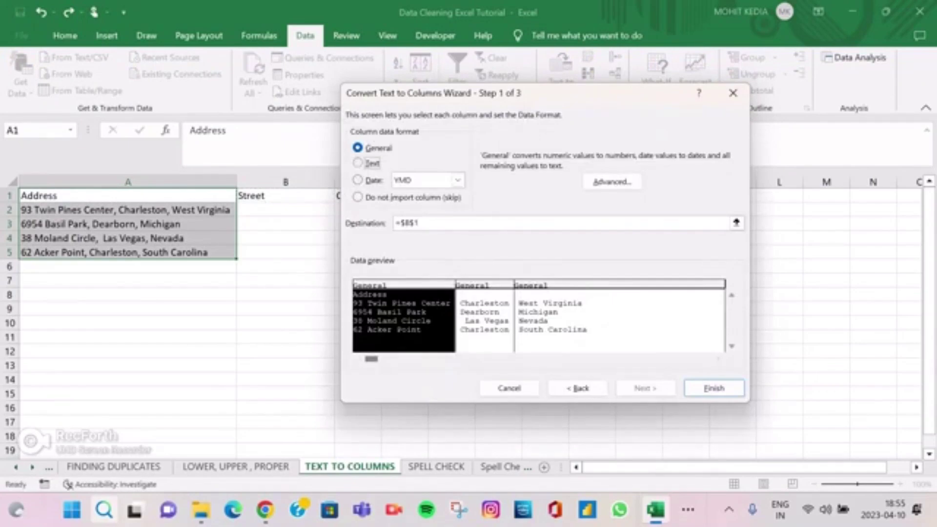
click(358, 163)
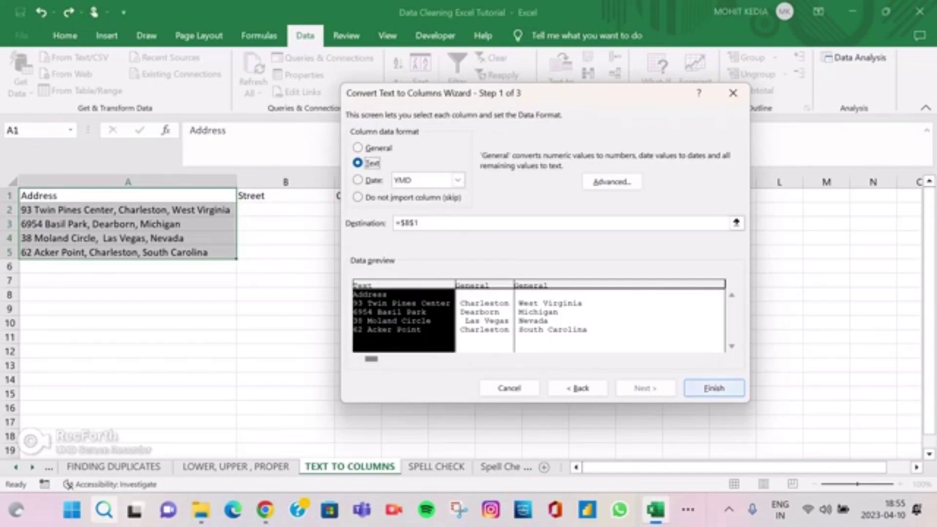
click(714, 388)
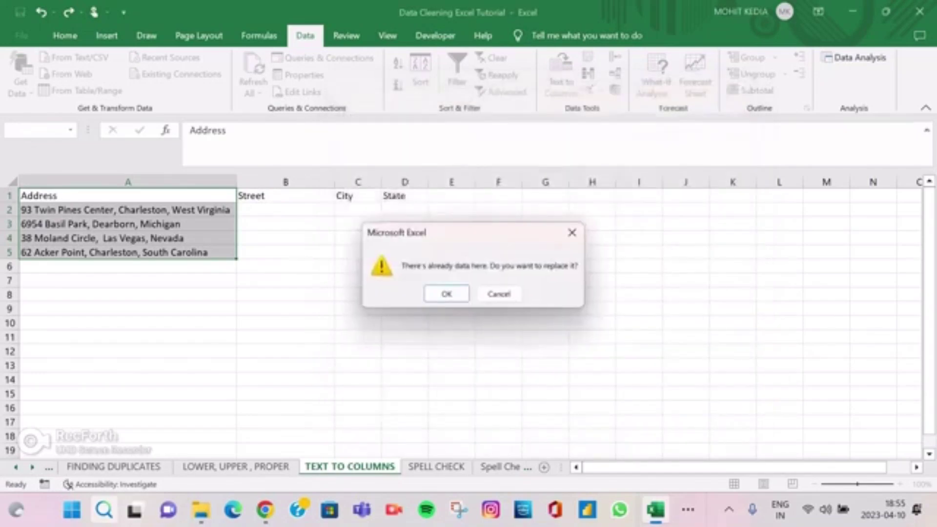
click(446, 294)
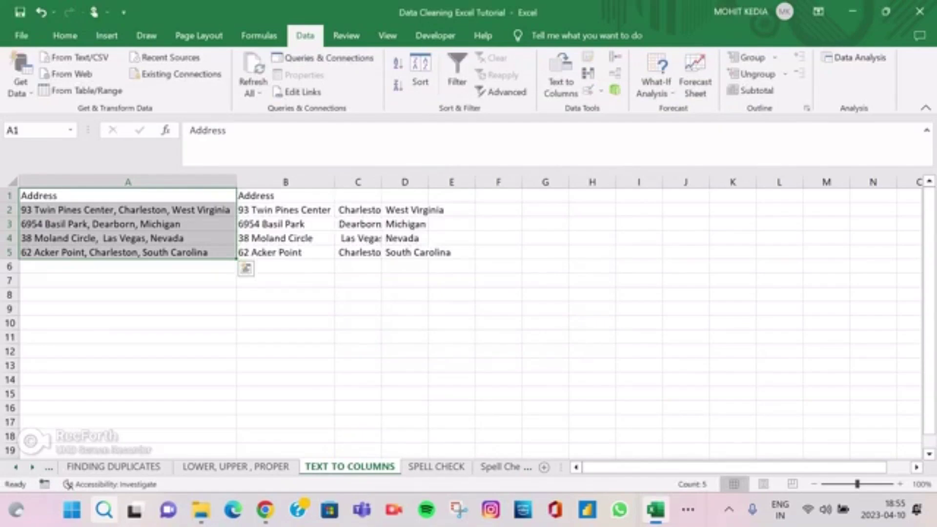
- Enter the headers Street, City and State in B1:D1 and autofit the widths of columns B and C
double_click(334, 182)
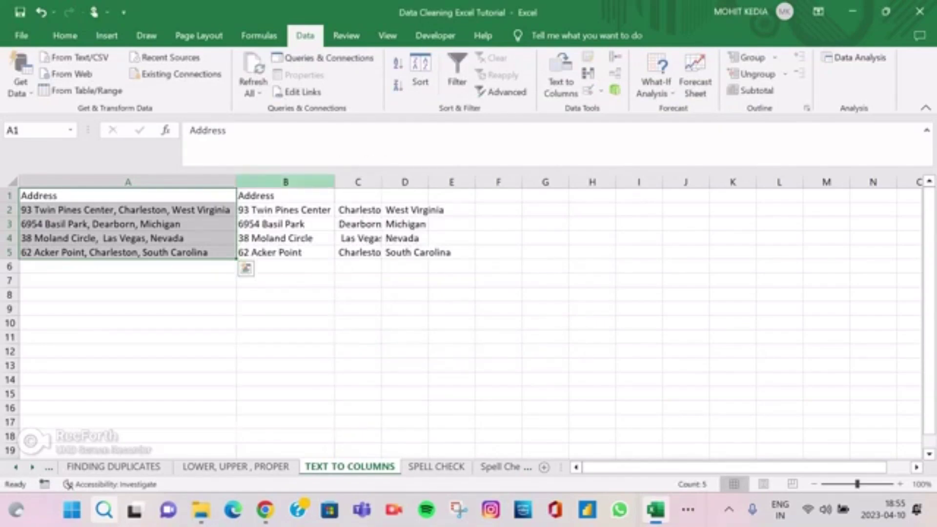
click(286, 195)
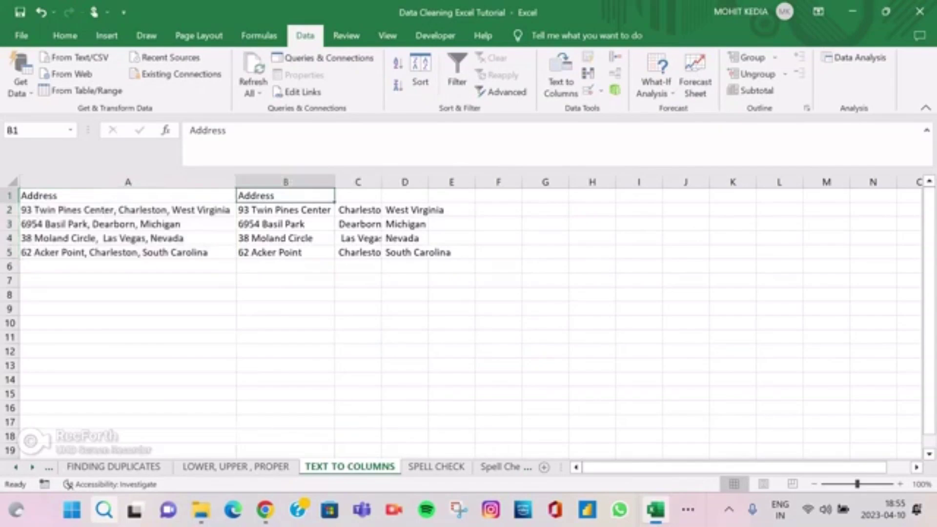
text(Street)
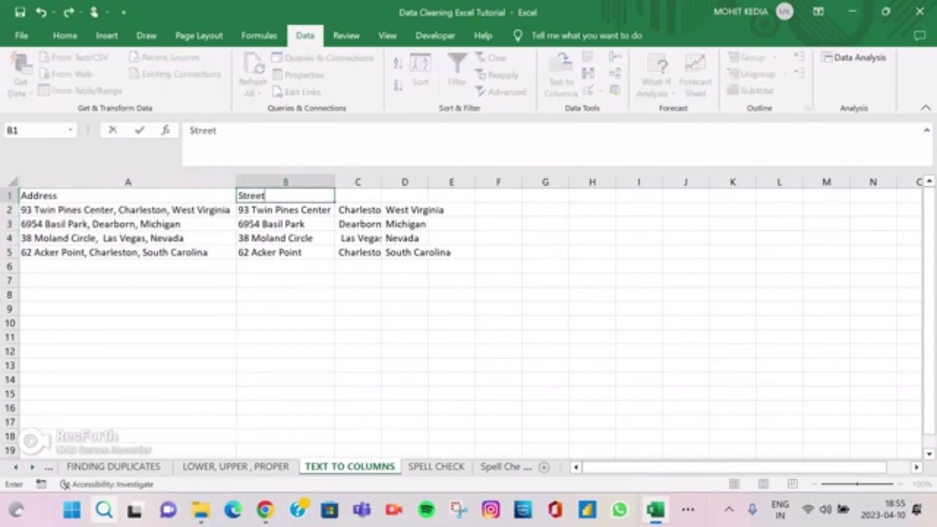
key(Tab)
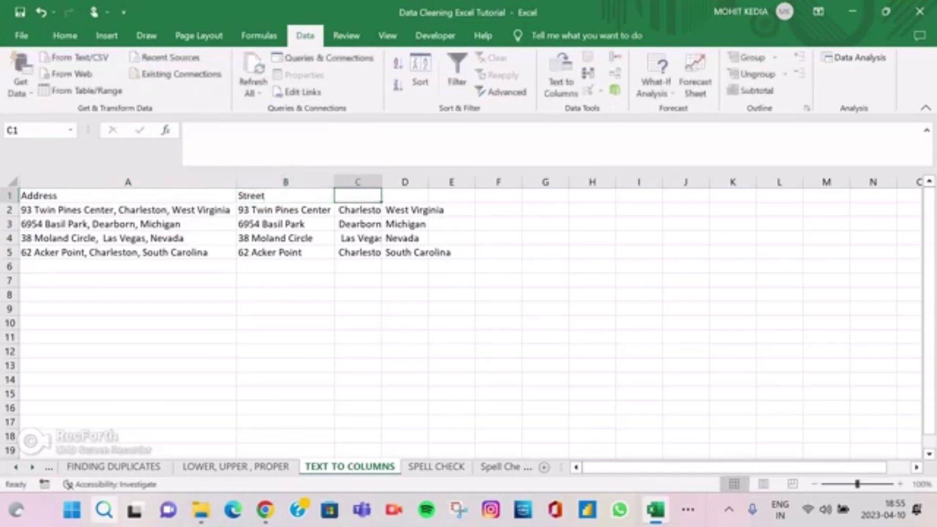
text(City)
key(Tab)
text(S)
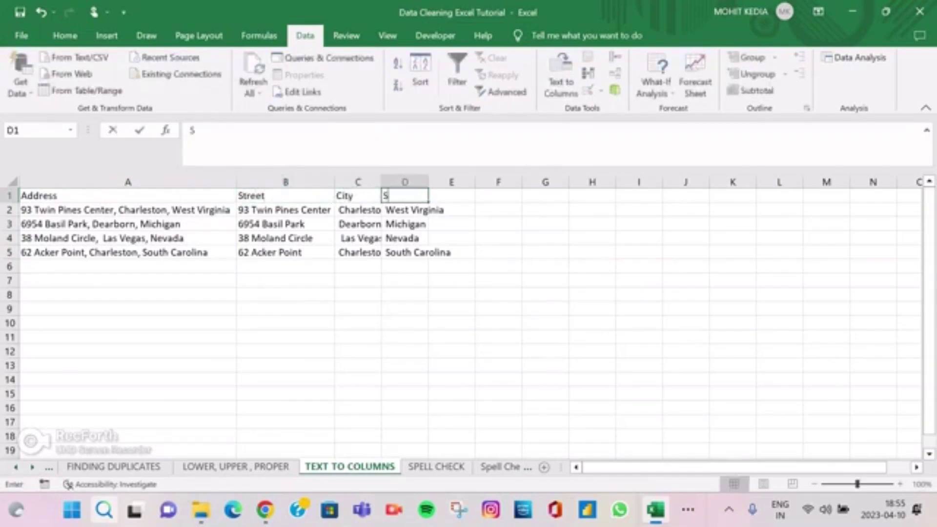
text(tate)
key(Return)
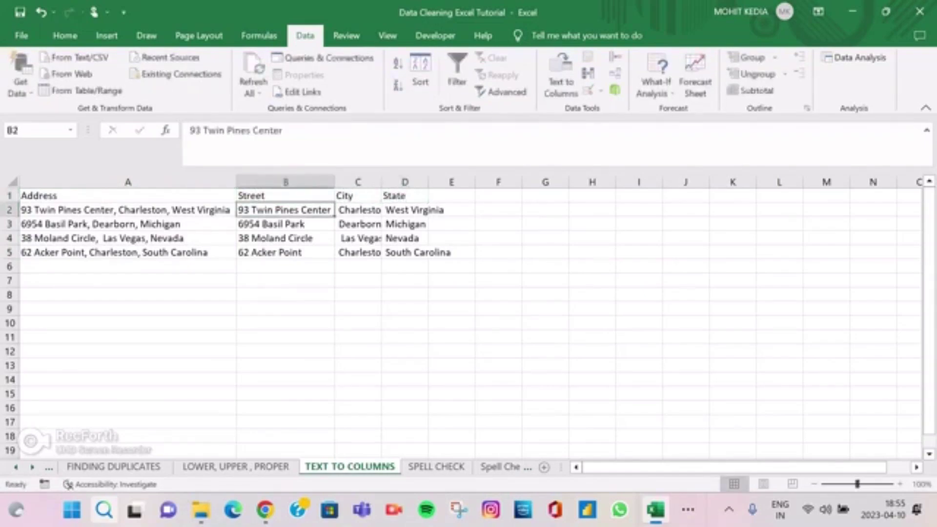
double_click(335, 182)
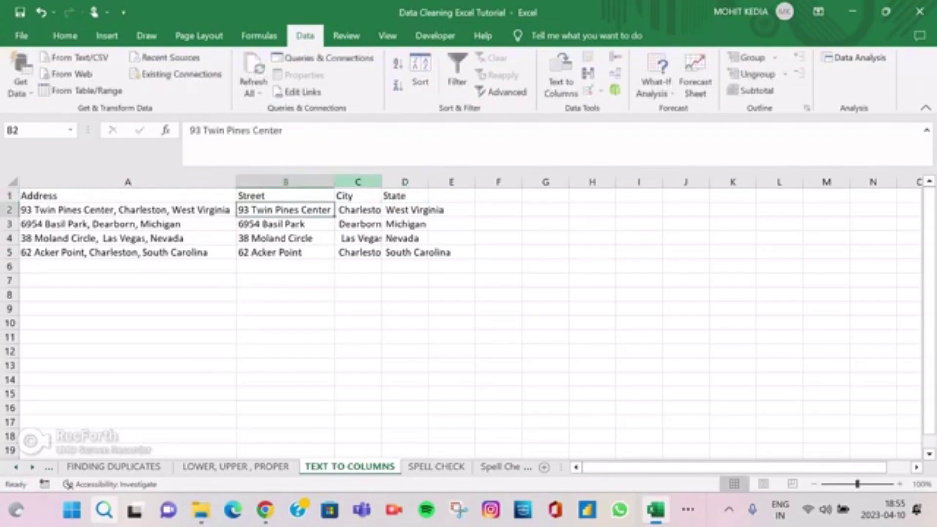
double_click(382, 182)
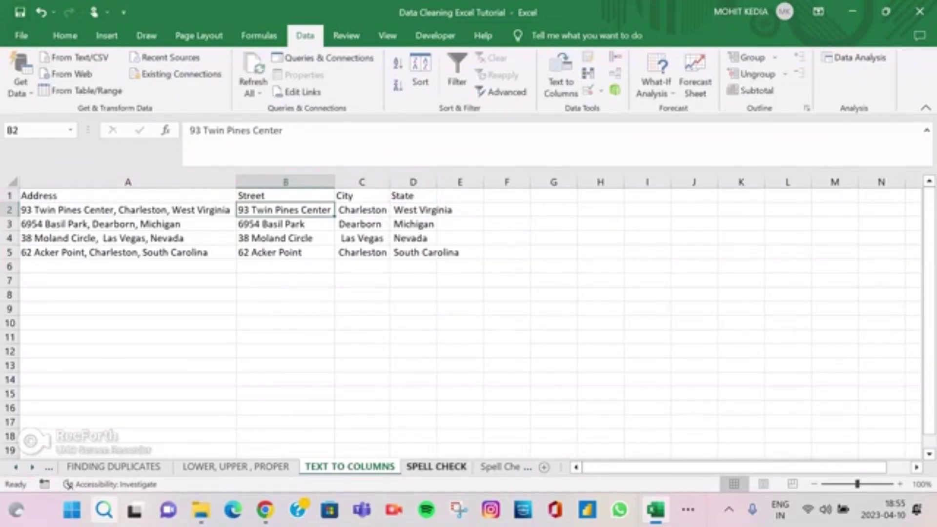
- Run a spell check on the whole table in the SPELL CHECK sheet and change every "adams" to "Adams"
click(435, 466)
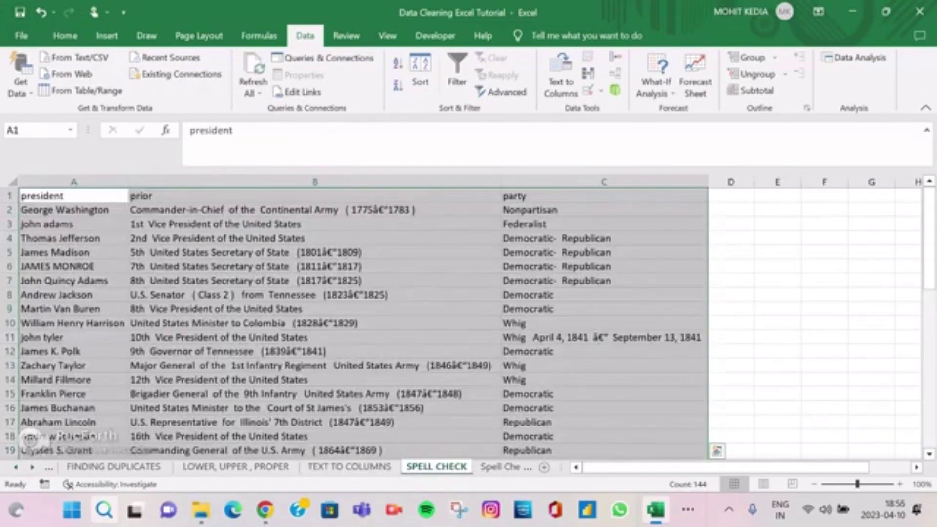
click(74, 196)
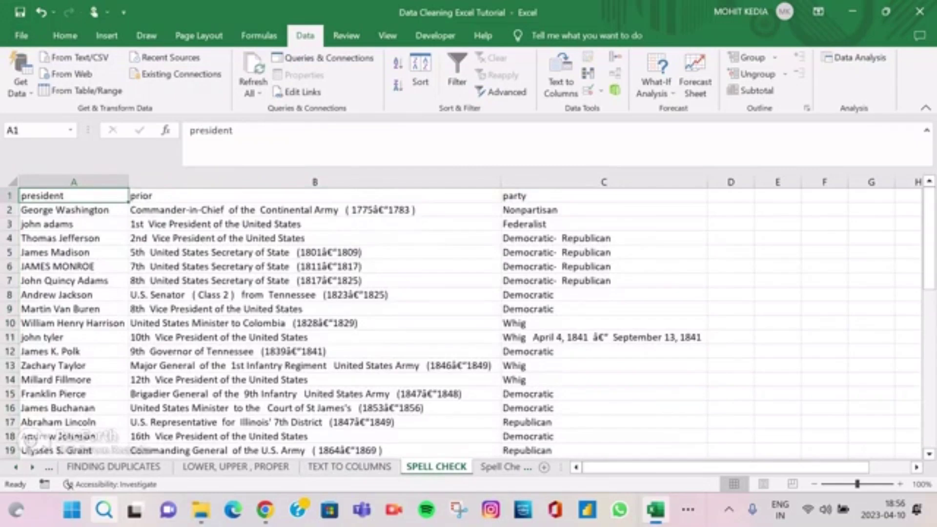
key(ctrl+shift+End)
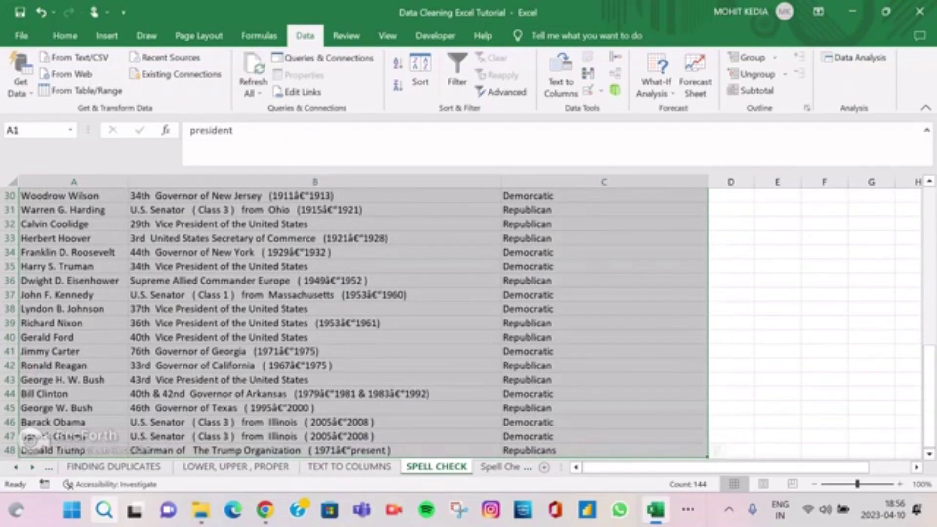
scroll(363, 322, up, 4)
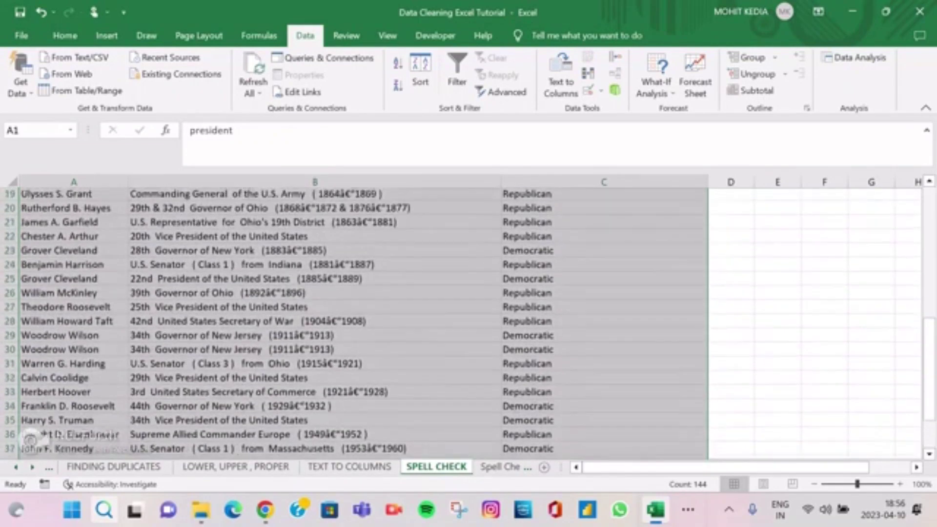
scroll(364, 322, up, 3)
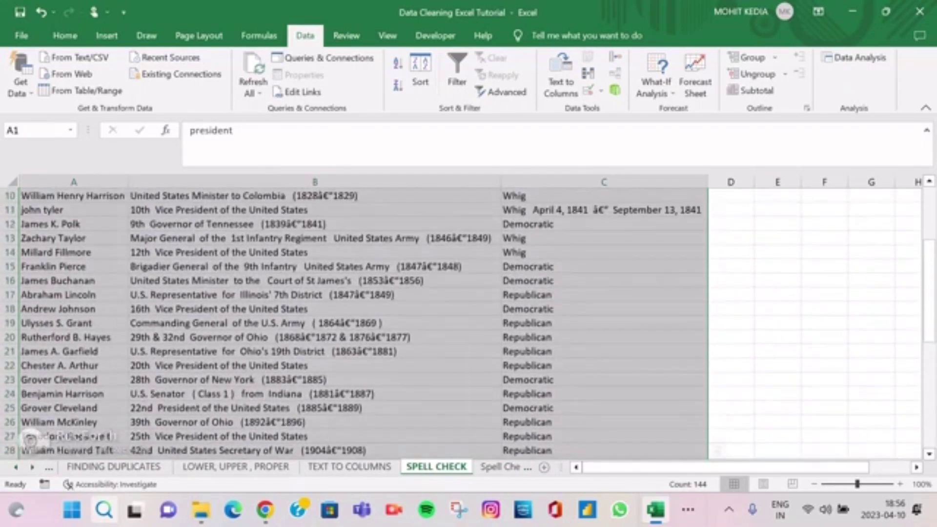
scroll(364, 322, up, 3)
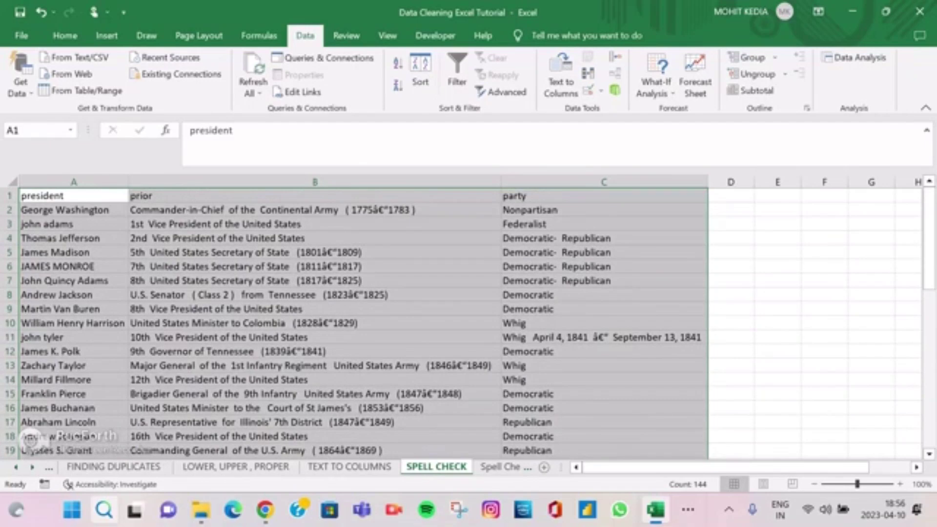
key(F7)
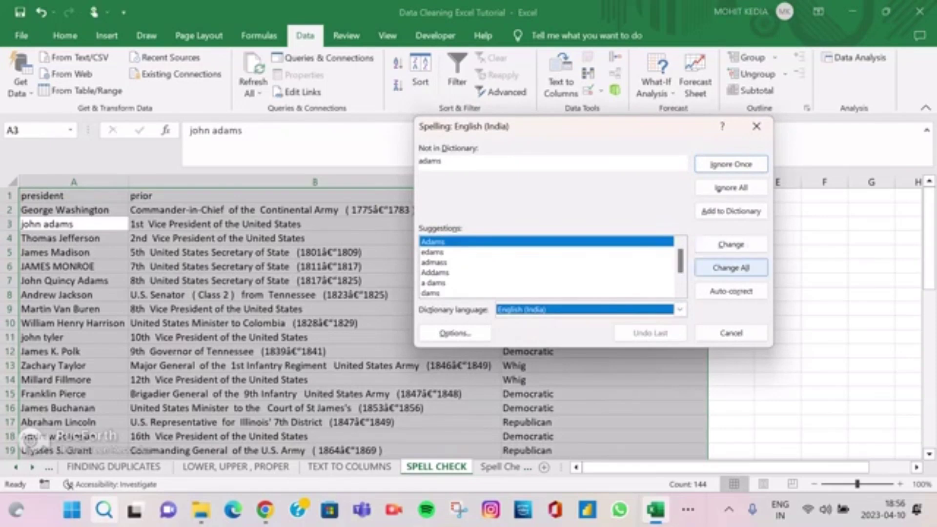
click(730, 268)
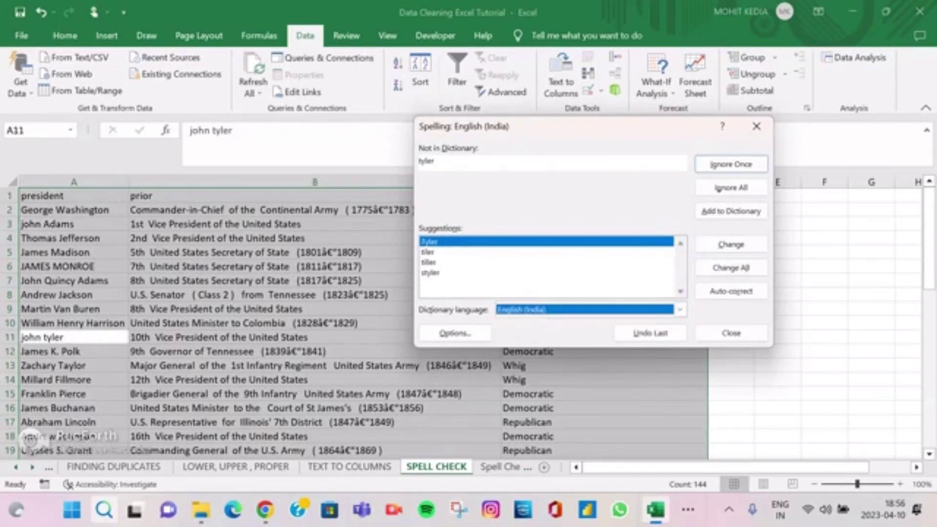
- Change every "tyler" to the suggested spelling "Tyler" in the spell check
click(439, 252)
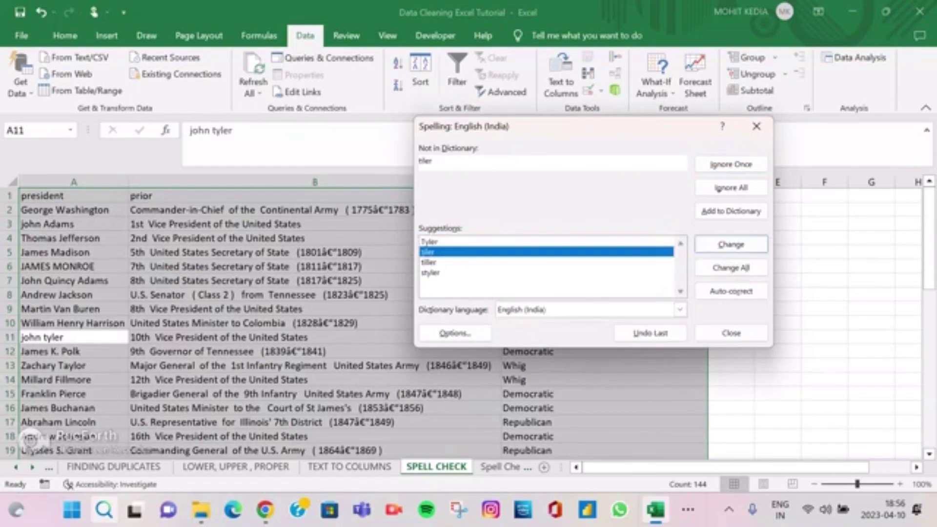
click(439, 272)
click(439, 242)
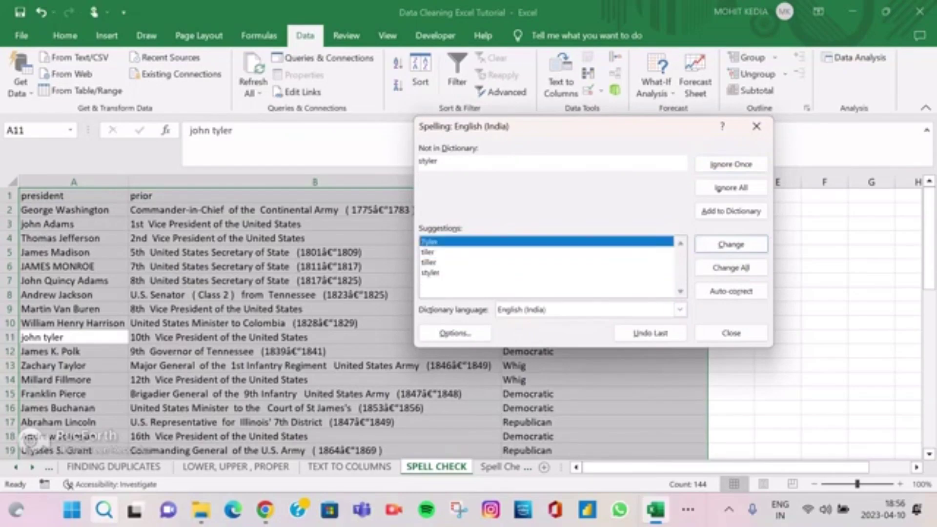
click(731, 267)
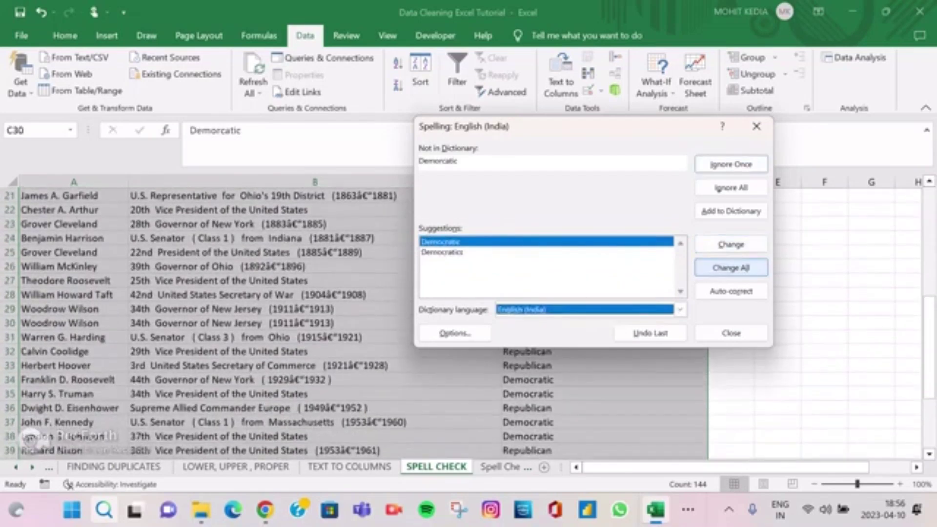
- Change every "Demorcatic" to "Democratic" and finish the spell check
click(441, 252)
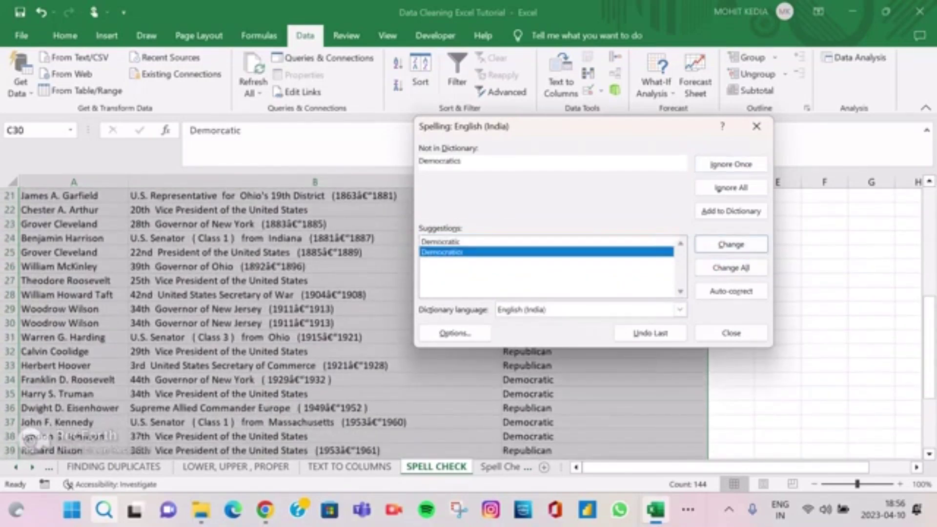
click(441, 242)
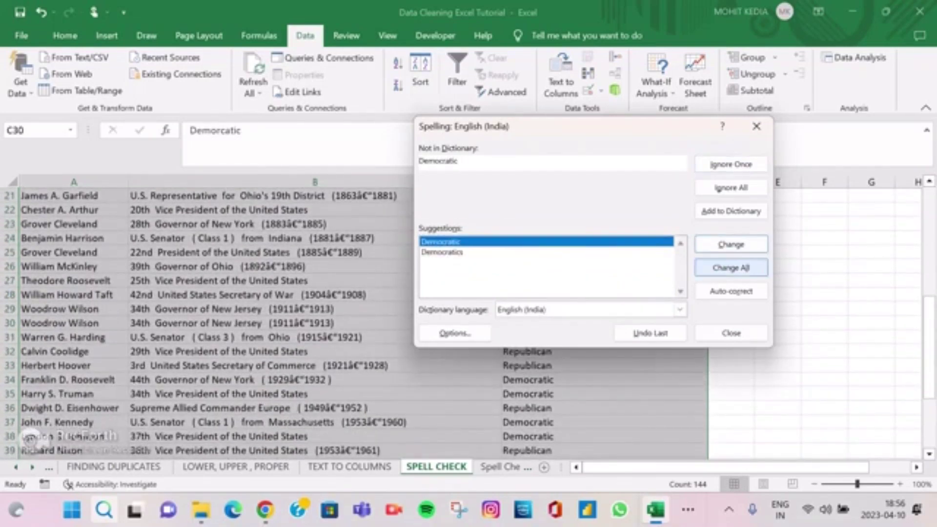
click(731, 267)
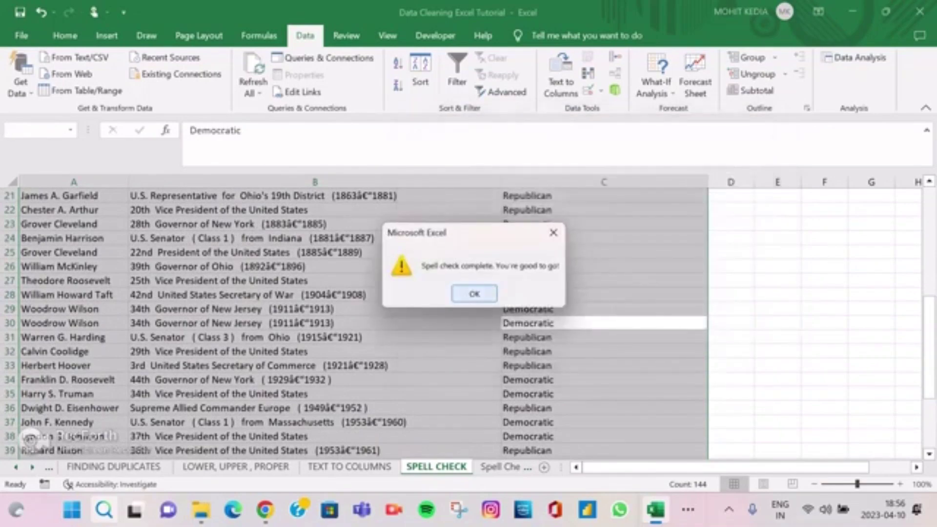
key(Return)
scroll(364, 322, up, 7)
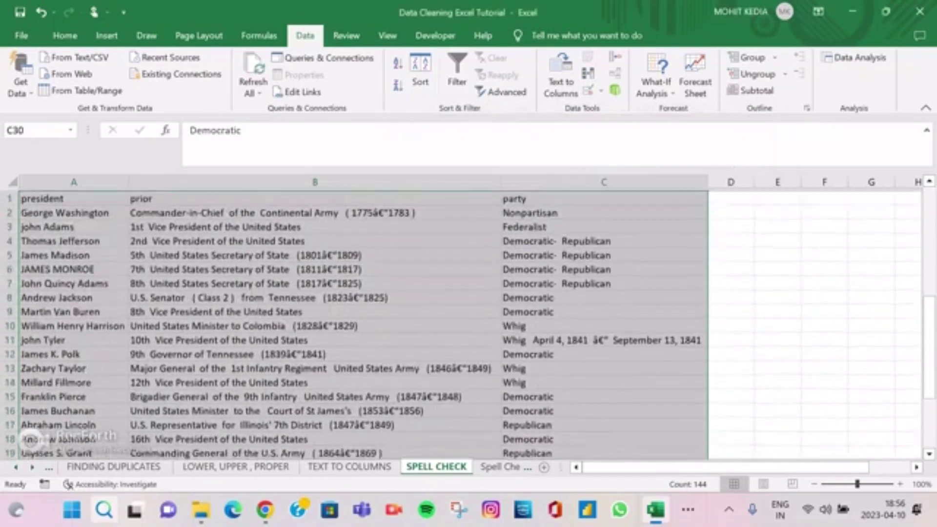
- Turn on filters for the table's header row containing president, prior and party
click(604, 195)
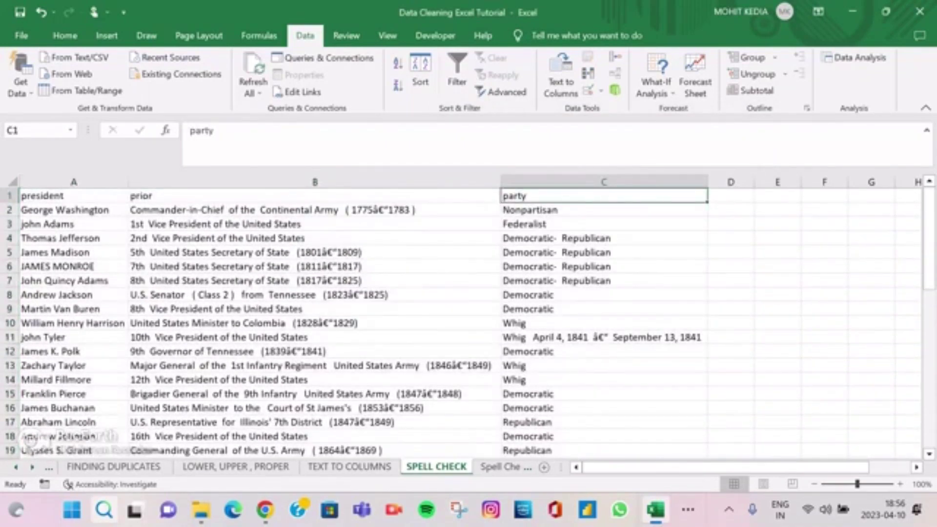
key(ctrl+shift+l)
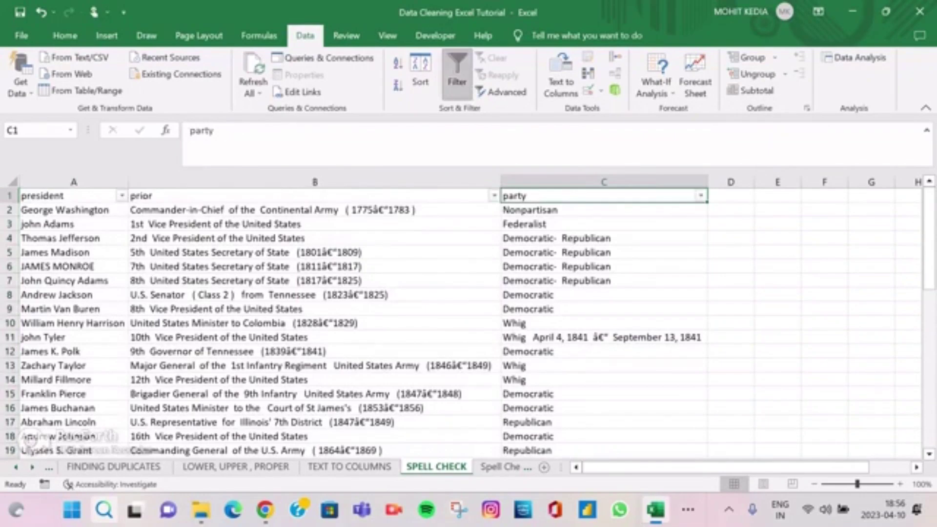
key(ctrl+shift+l)
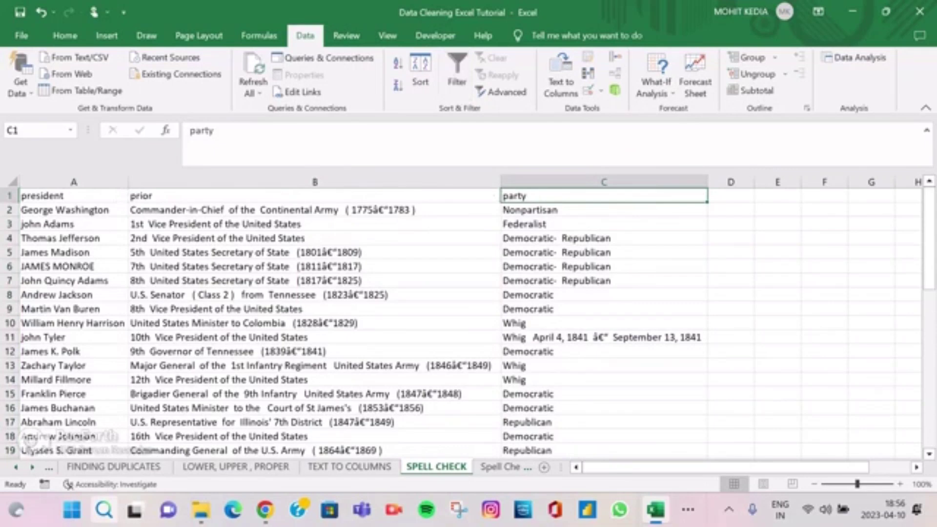
key(ctrl+shift+l)
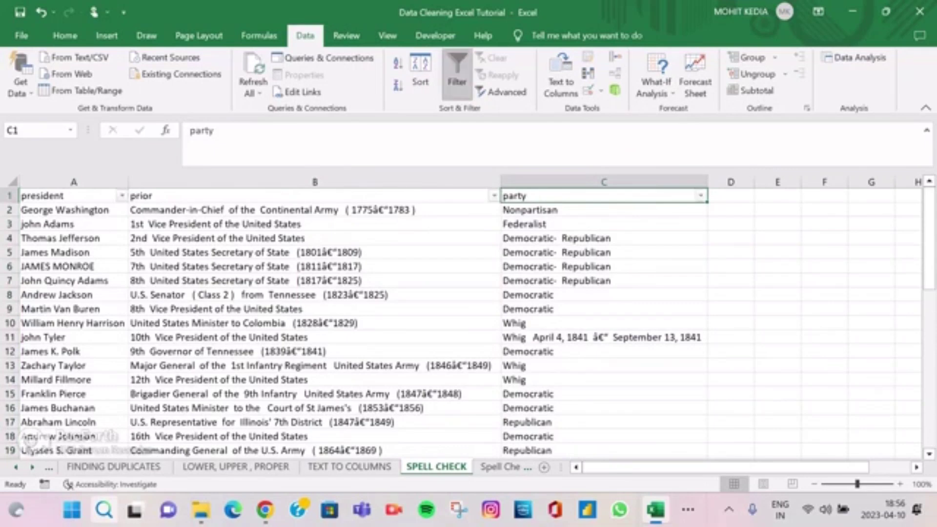
- Review the list of distinct values in the party column's filter and close it without filtering
key(alt+Down)
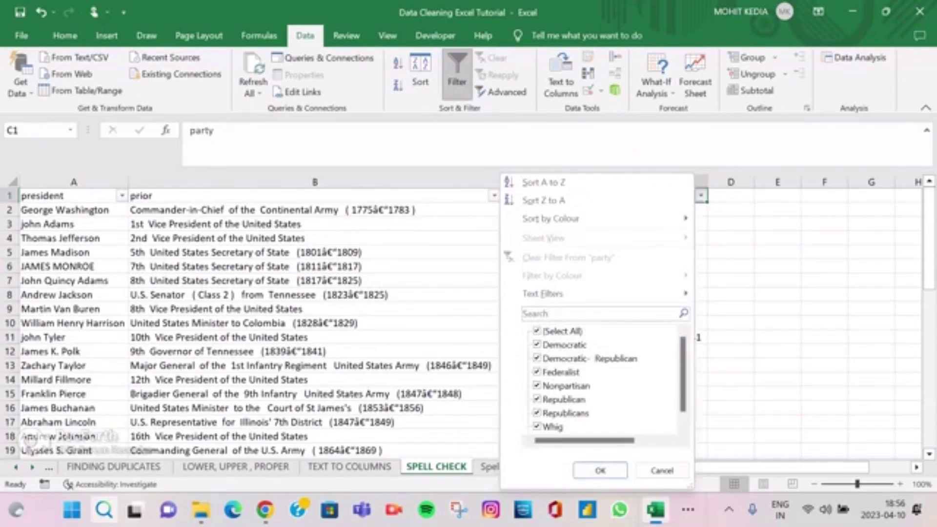
scroll(600, 379, down, 1)
scroll(600, 379, up, 1)
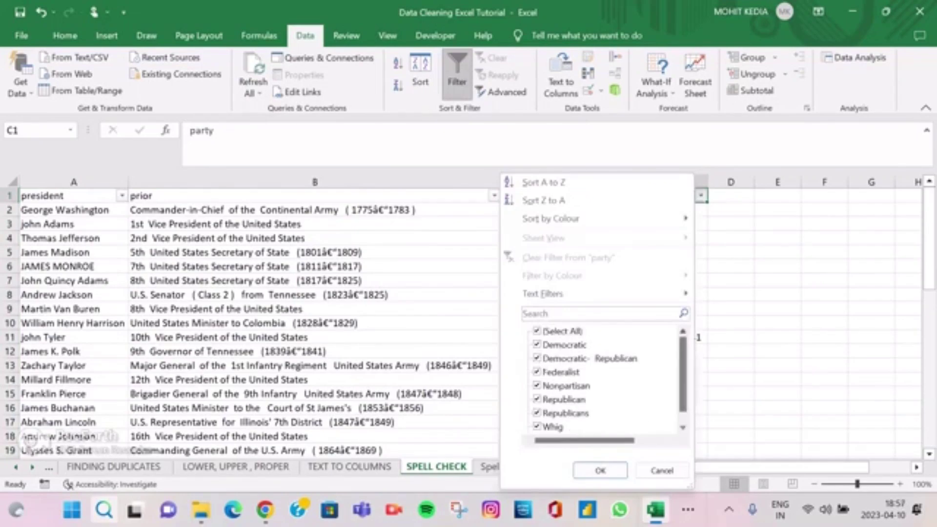
key(Tab)
key(Return)
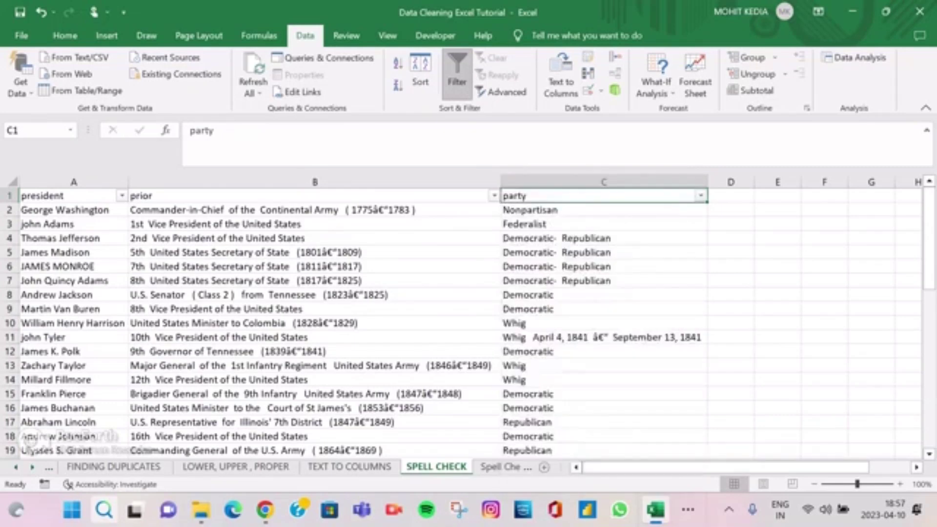
- Search the president column's filter values for "adams" and close the filter without applying it
click(122, 196)
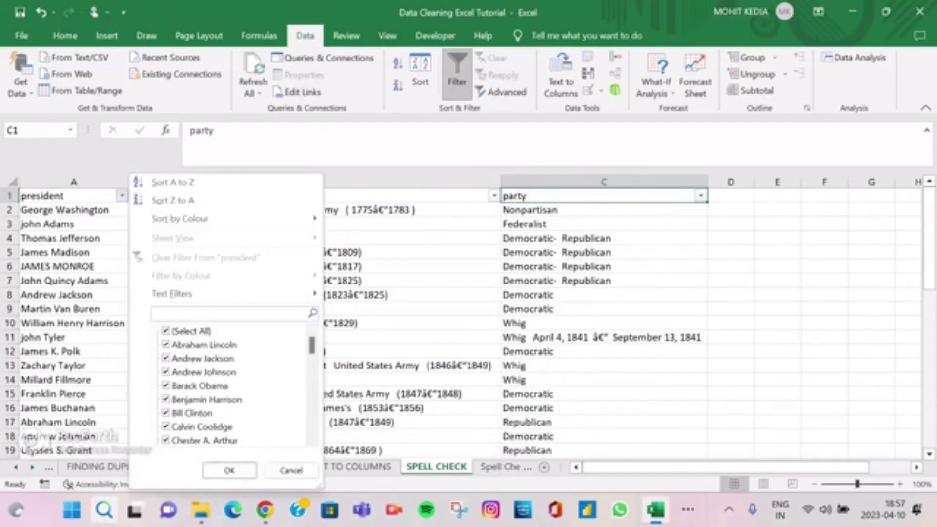
text(adams)
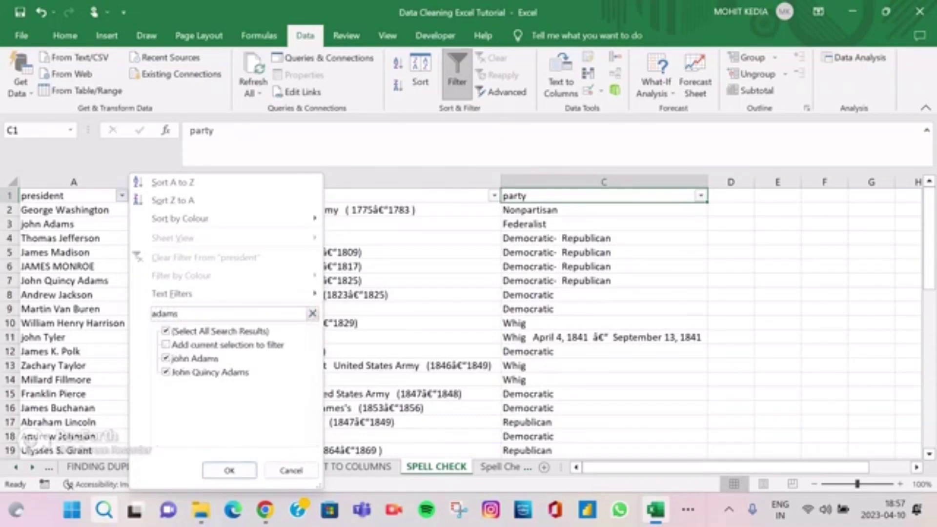
click(291, 470)
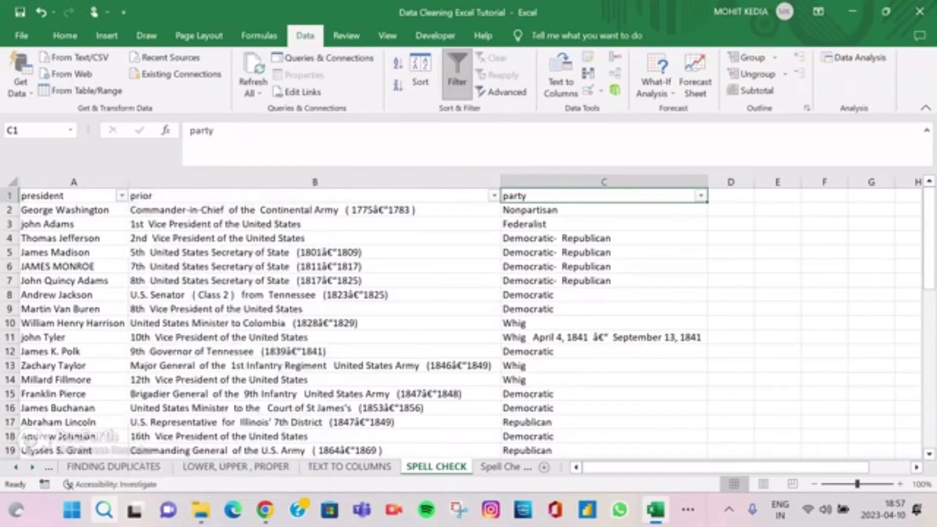
- Spell check cells A1:A3 in the Spell Check 1 sheet, change all "awsome" to "awesome", and end the check
click(505, 466)
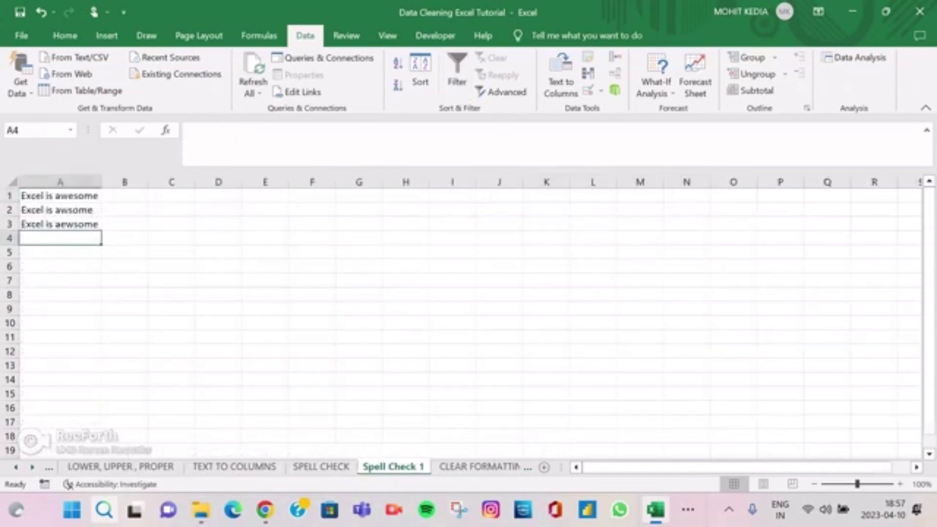
click(61, 196)
drag(60, 196, 61, 224)
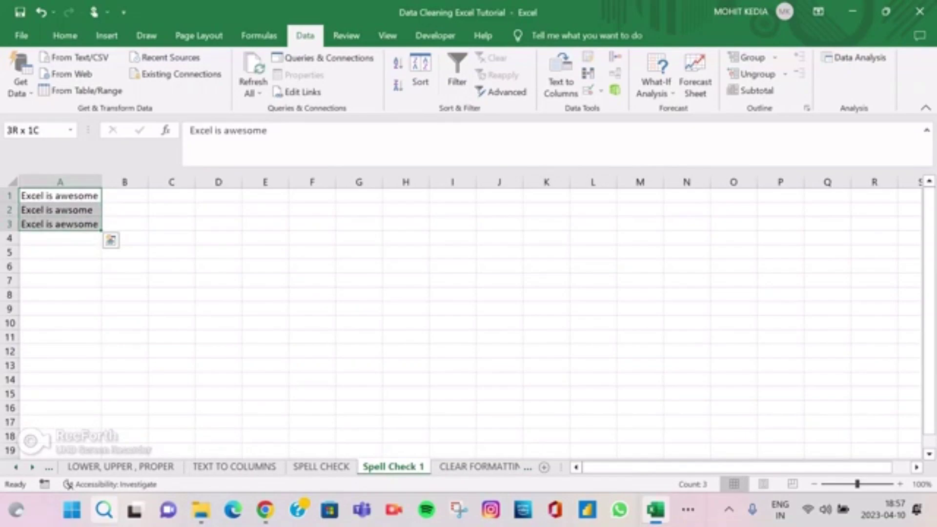
key(F7)
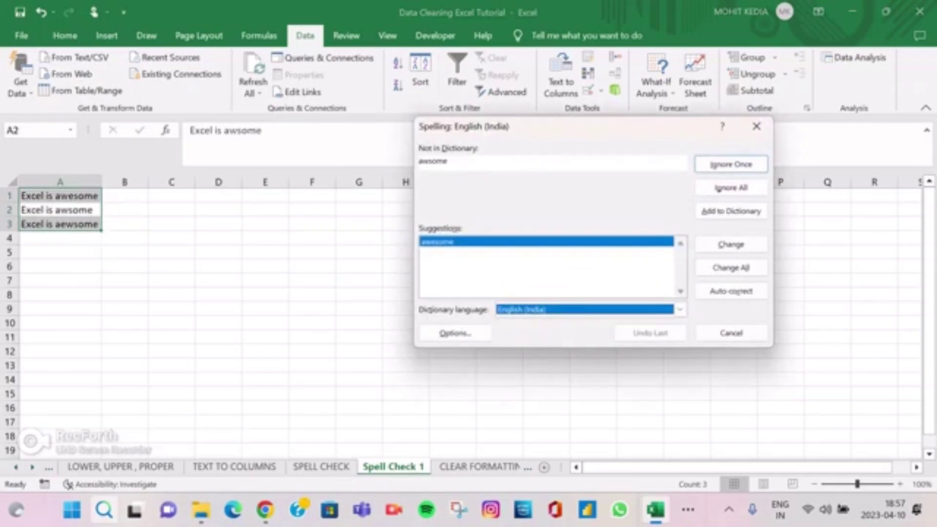
click(731, 268)
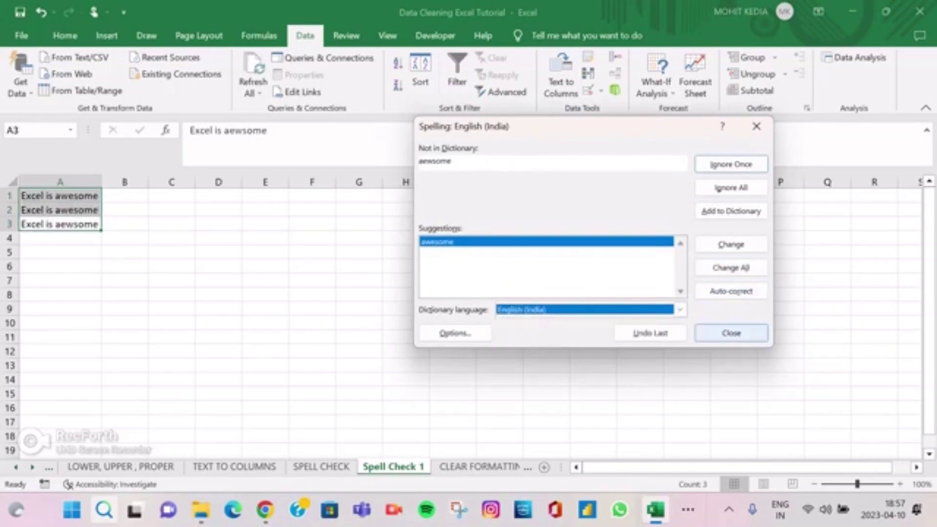
click(731, 333)
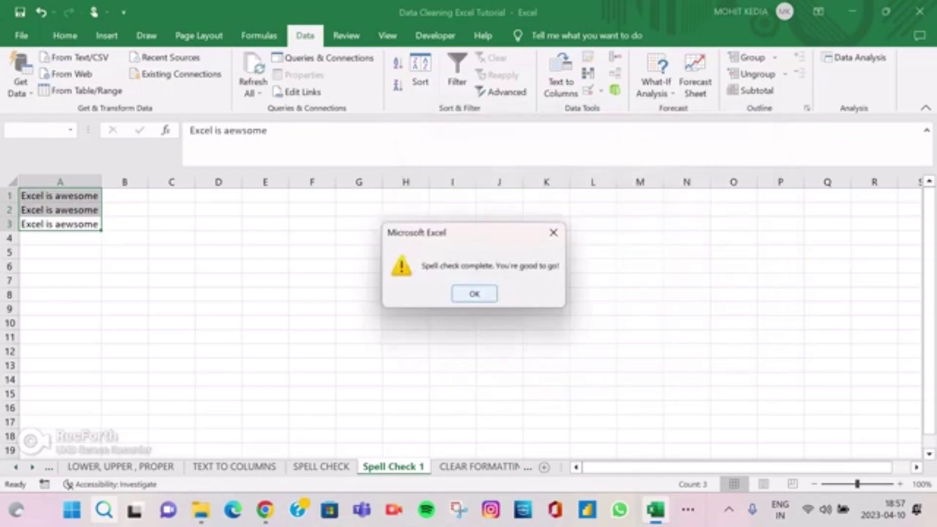
key(Return)
- Edit cell A3 by removing the first "e" from "aewsome" so it reads "Excel is awsome"
click(60, 225)
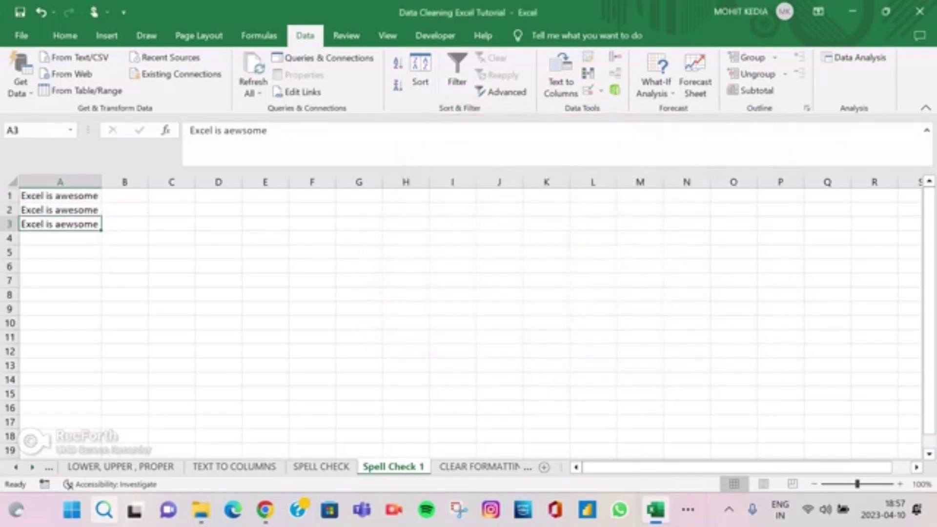
click(236, 130)
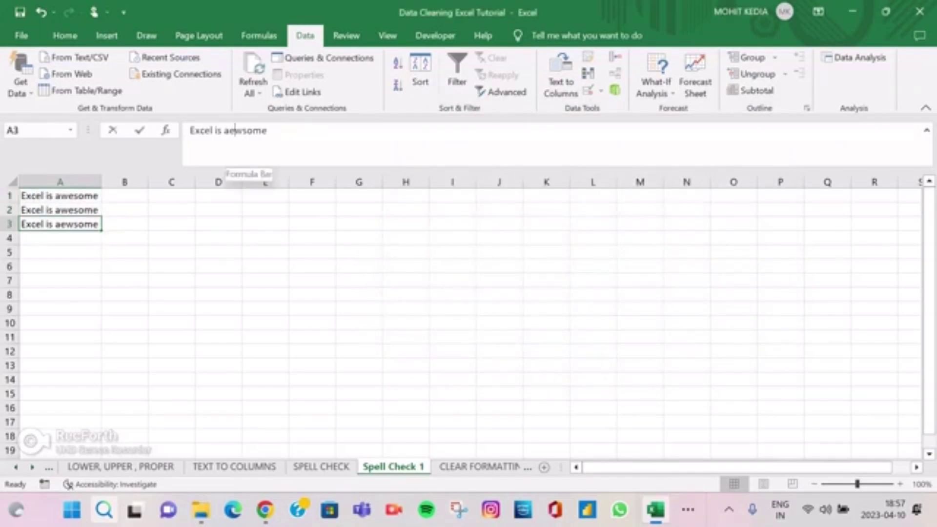
key(BackSpace)
key(Return)
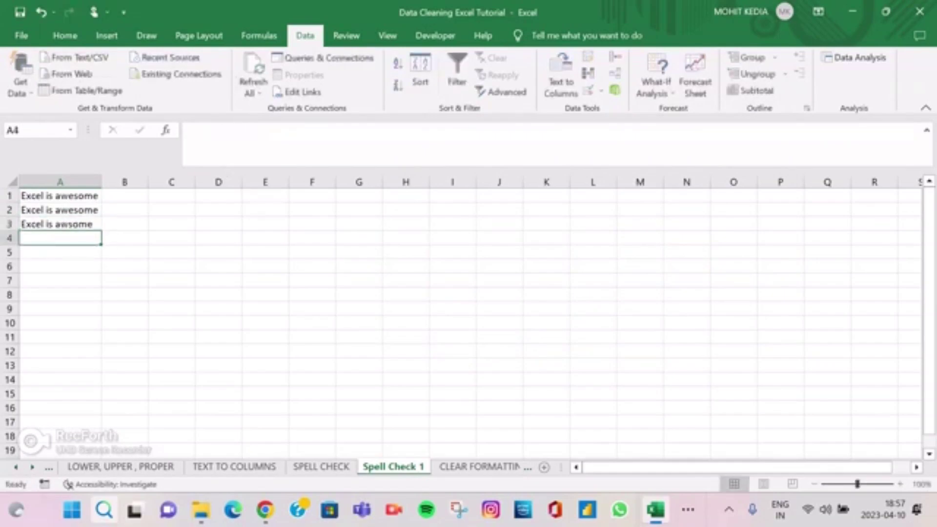
- Spell check cell A3, change all "awsome" to "awesome", and finish checking the sheet from its beginning
click(60, 224)
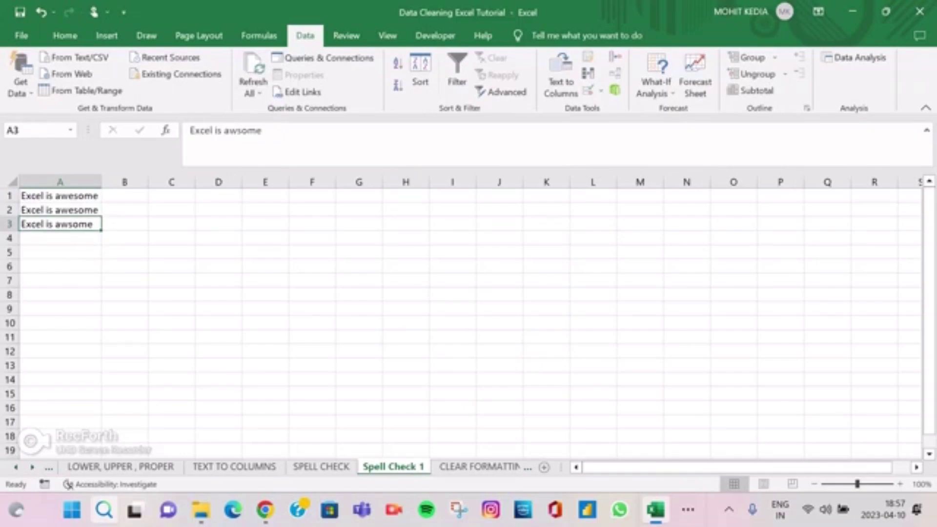
key(F7)
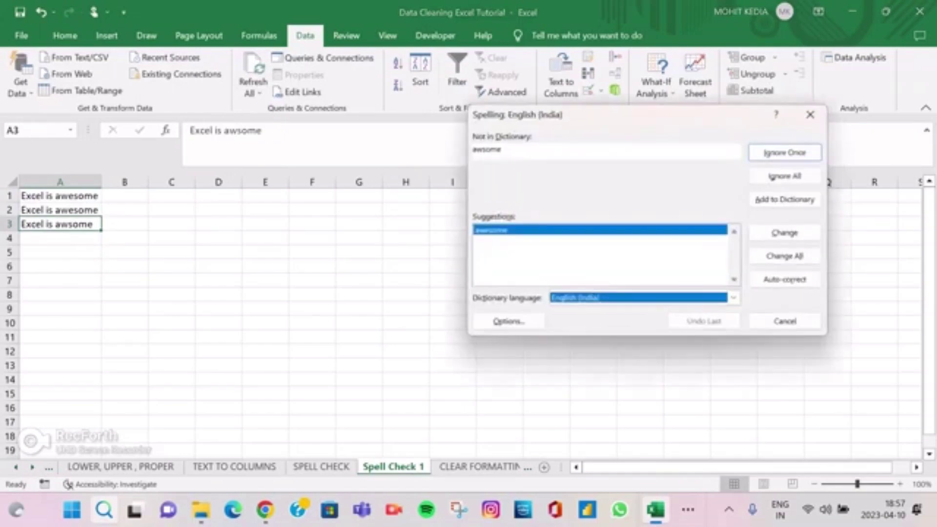
click(784, 255)
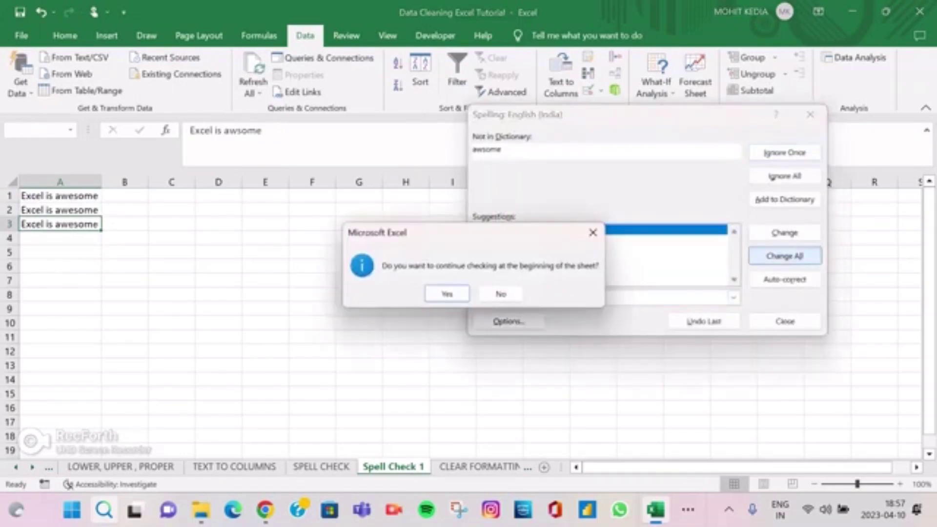
key(Return)
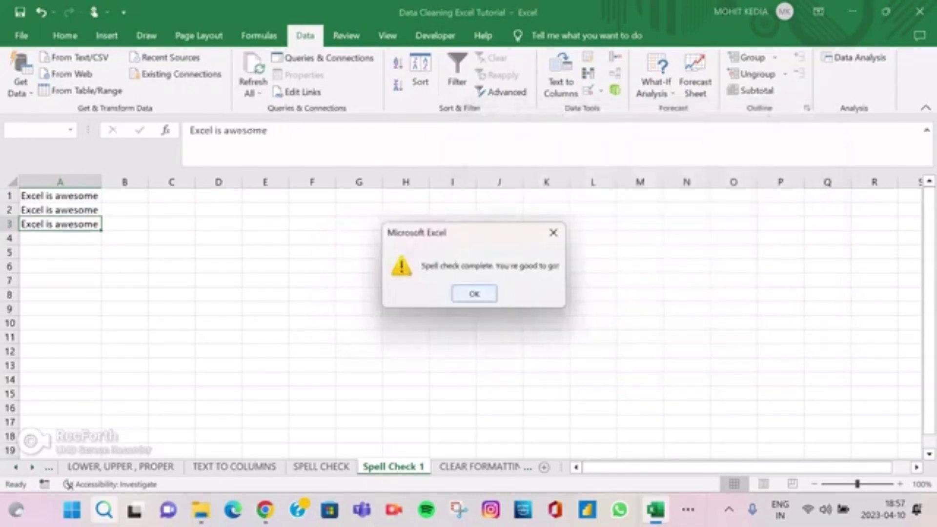
key(Return)
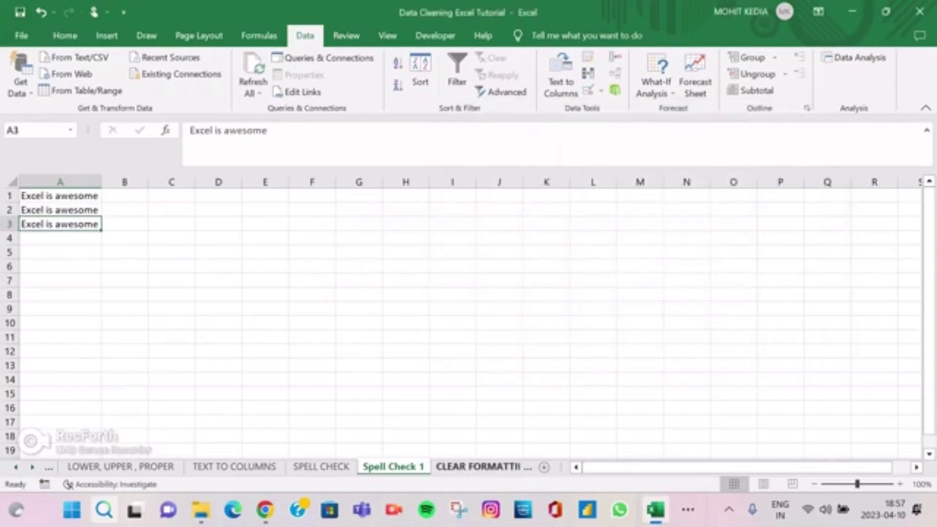
- Open the CLEAR FORMATTING sheet and examine the mixed fonts, fills, colours and text rotation across its data table
click(479, 467)
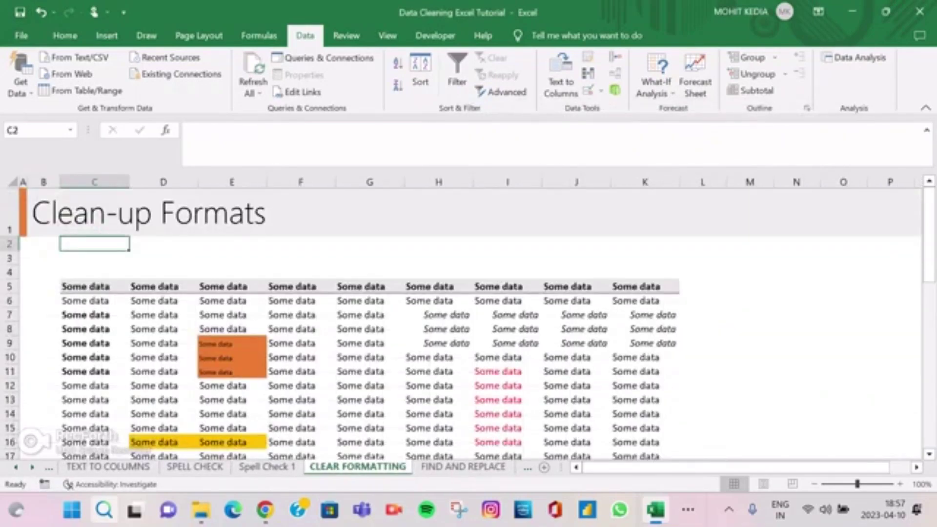
scroll(461, 322, down, 6)
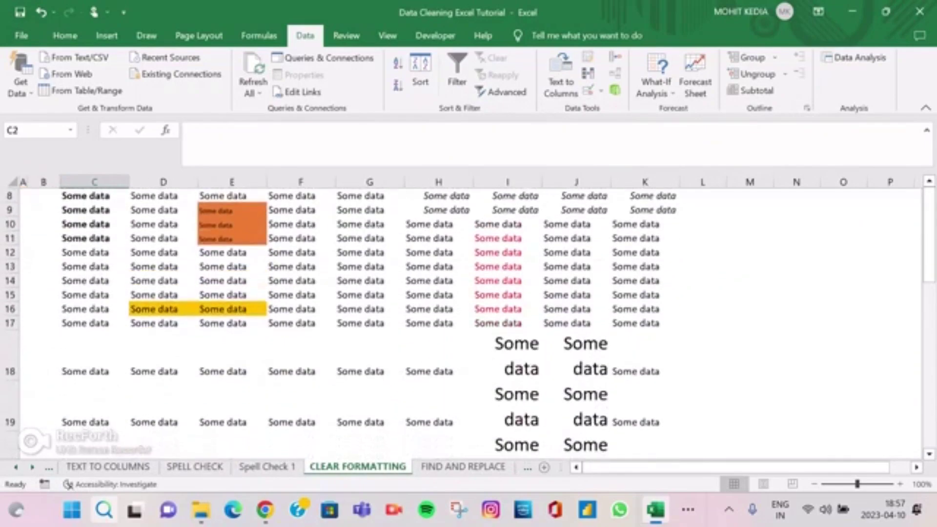
scroll(461, 322, down, 2)
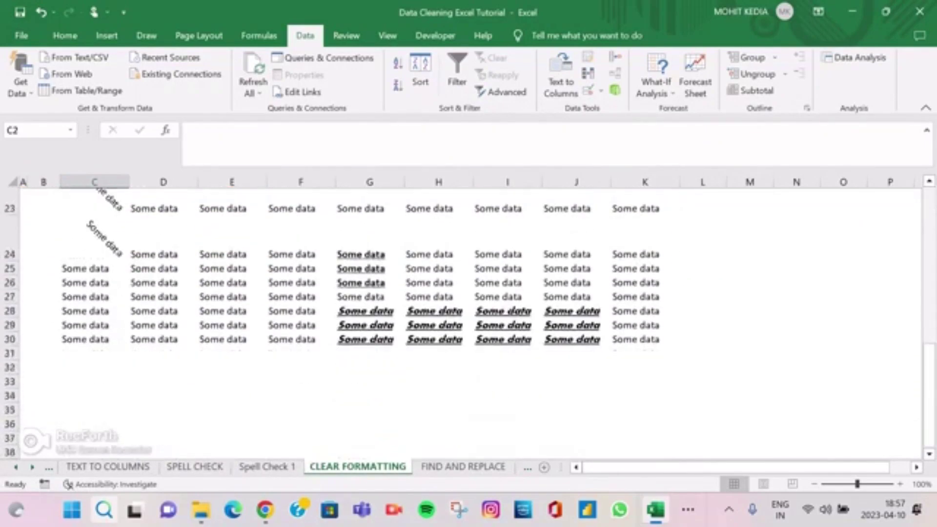
scroll(461, 322, up, 2)
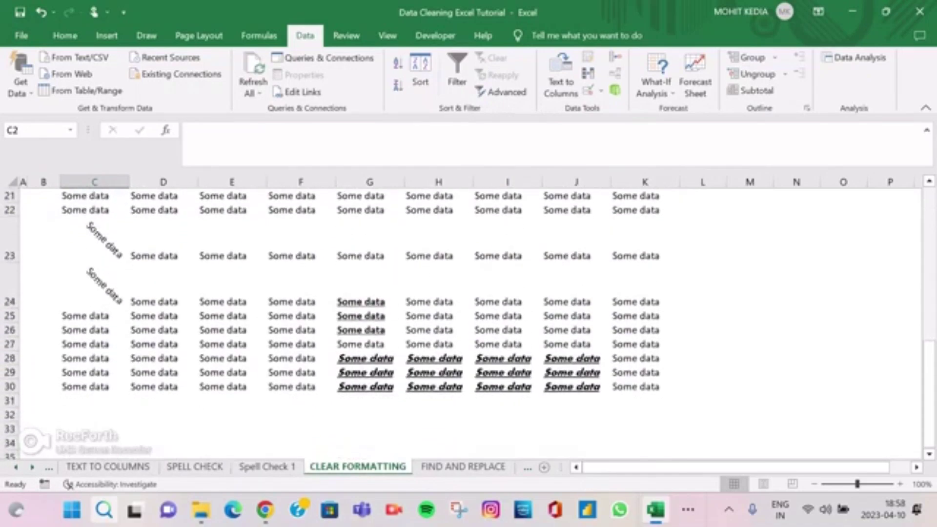
click(95, 239)
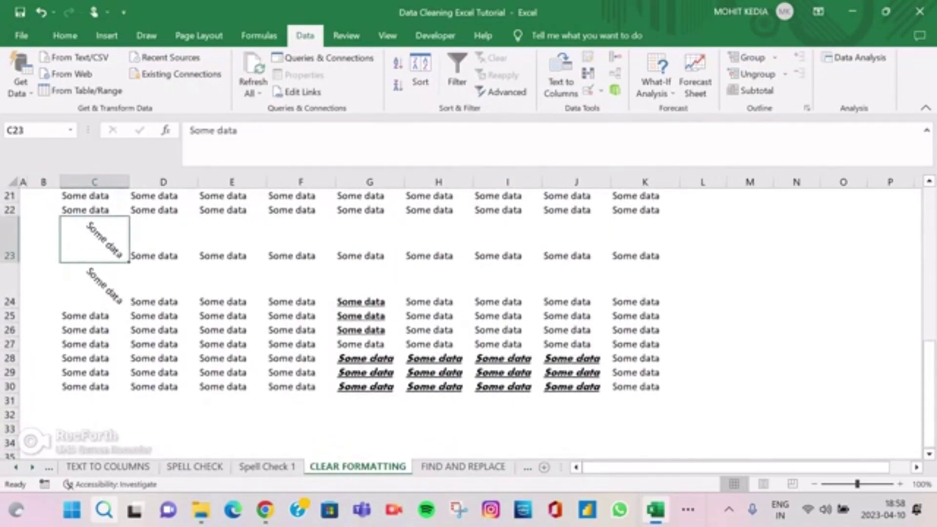
click(95, 286)
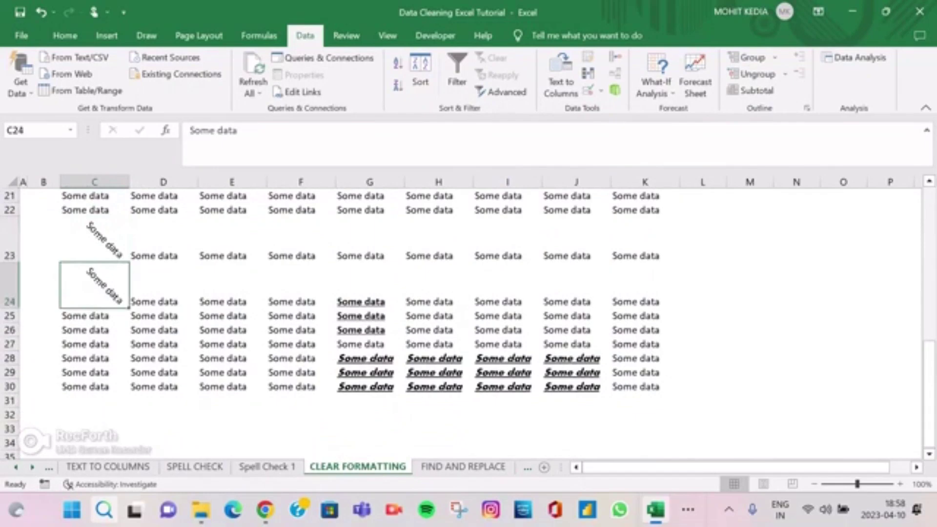
scroll(468, 322, up, 4)
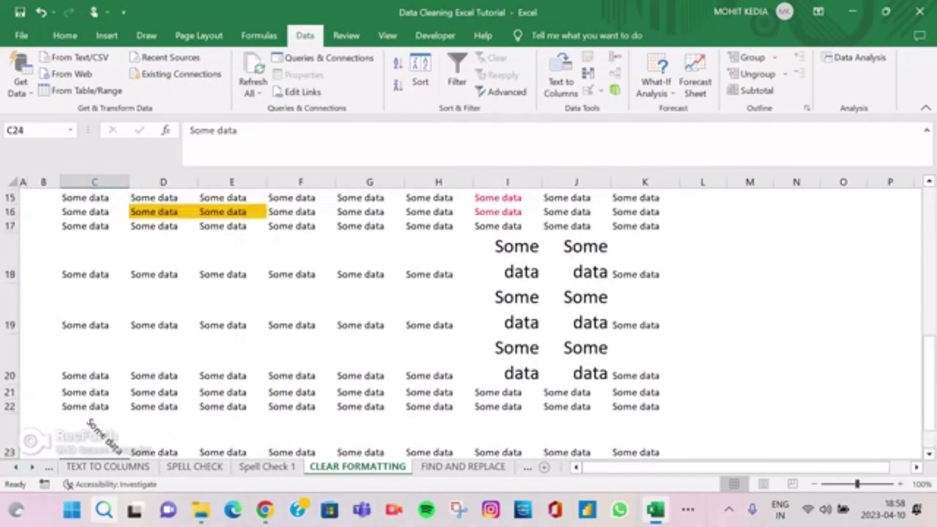
scroll(469, 322, up, 2)
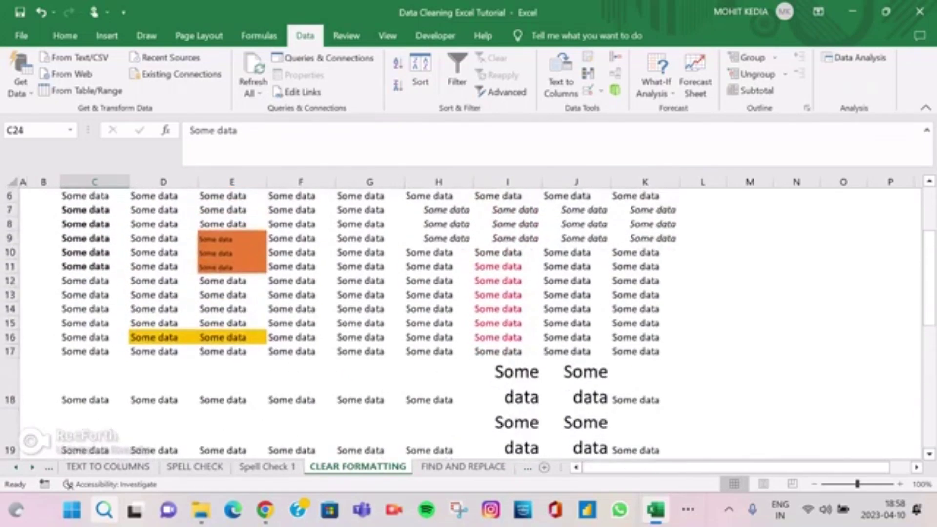
click(231, 281)
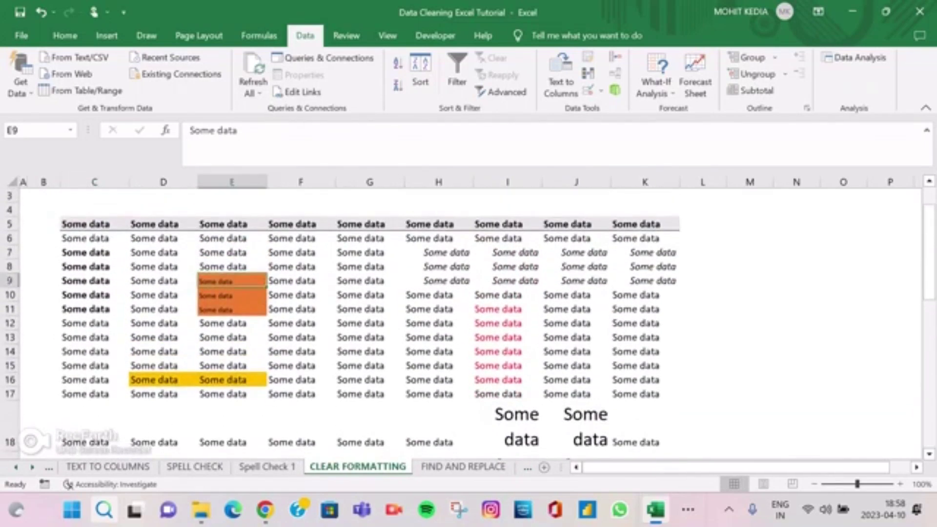
- Clear only the formats from the whole data table C5:K30 in the CLEAR FORMATTING sheet, keeping its contents
click(94, 224)
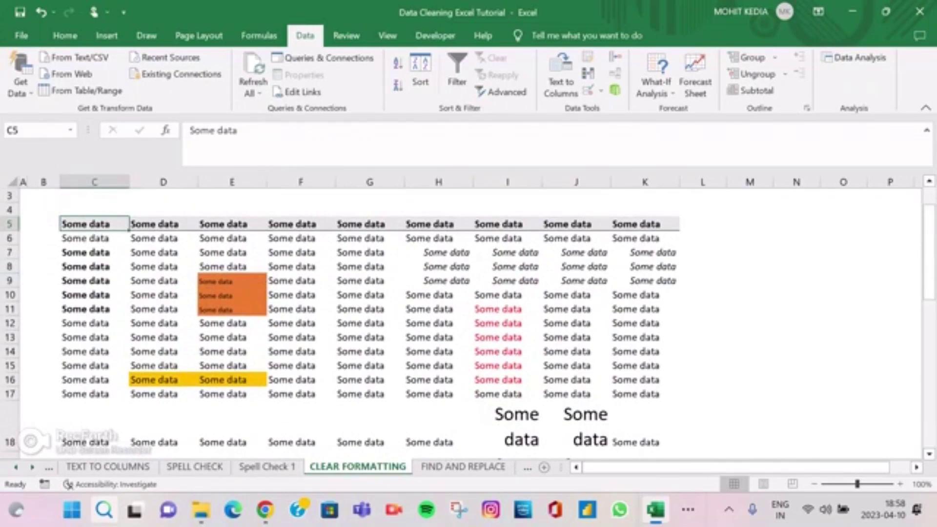
key(ctrl+shift+End)
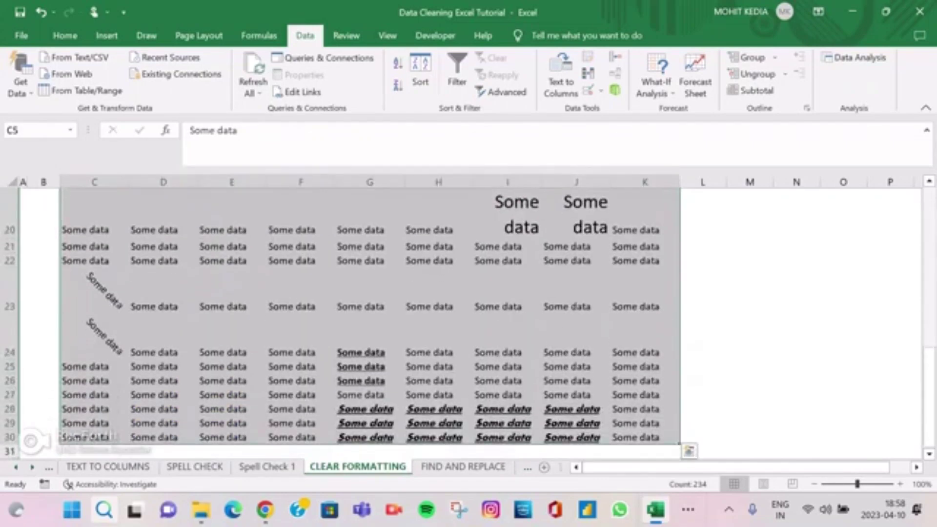
scroll(371, 317, up, 6)
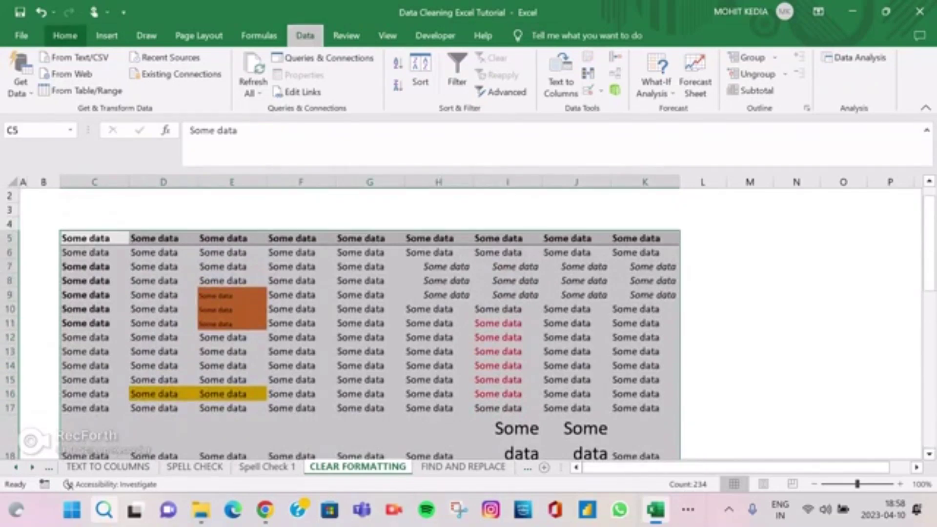
key(alt)
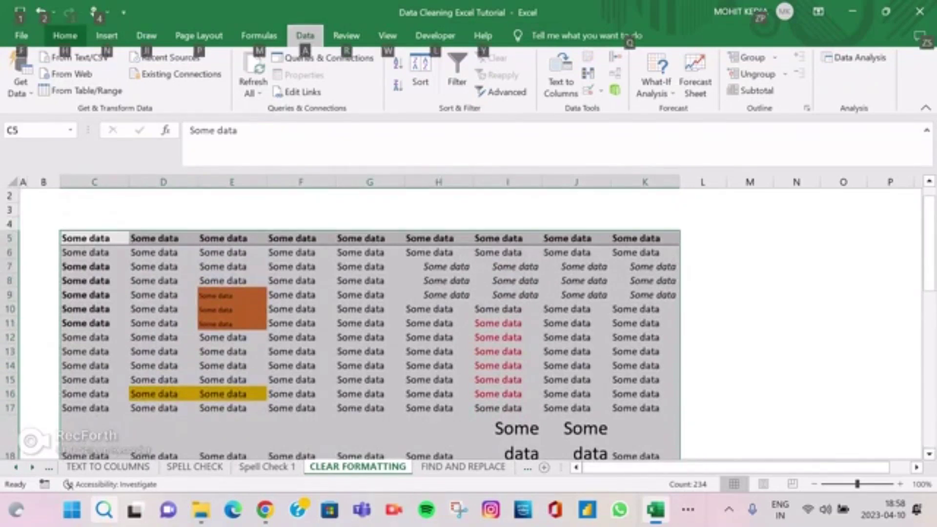
key(h)
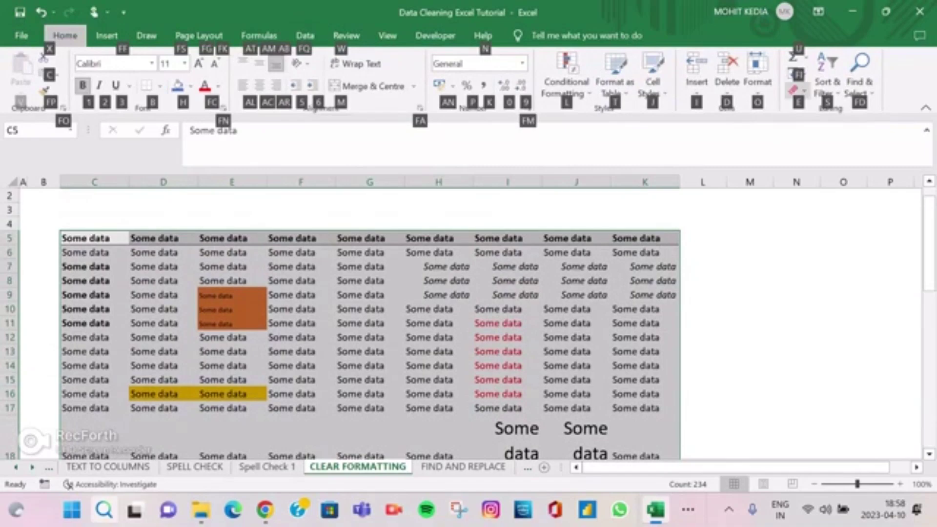
click(797, 91)
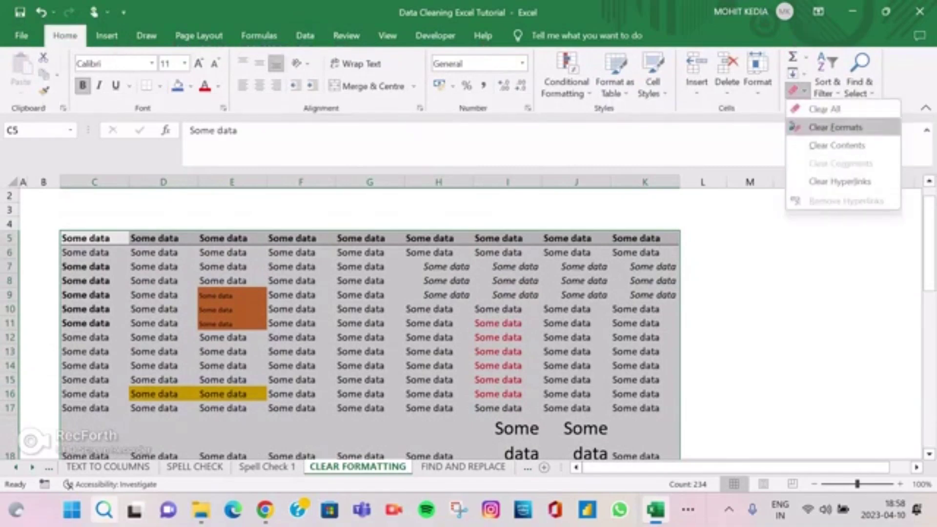
click(835, 127)
scroll(732, 293, down, 4)
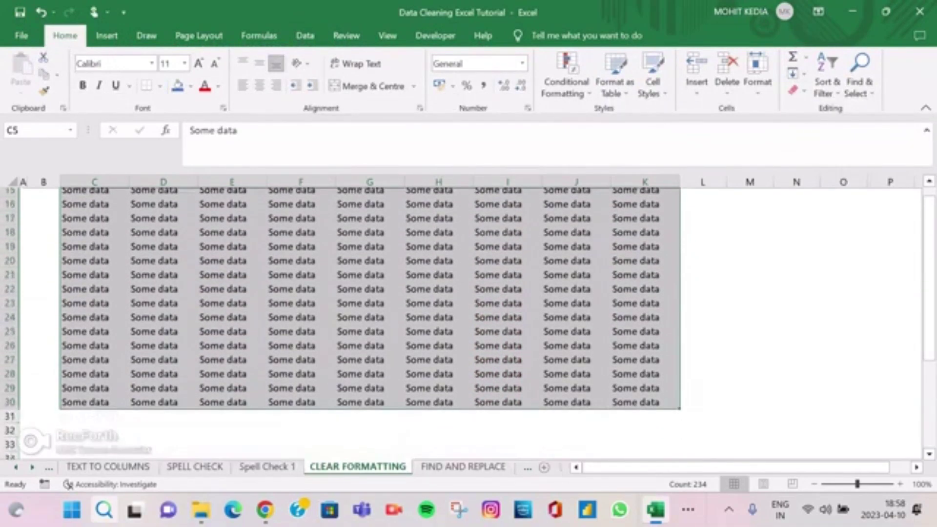
- Undo the clearing of formats on the data table in the CLEAR FORMATTING sheet
scroll(488, 322, up, 4)
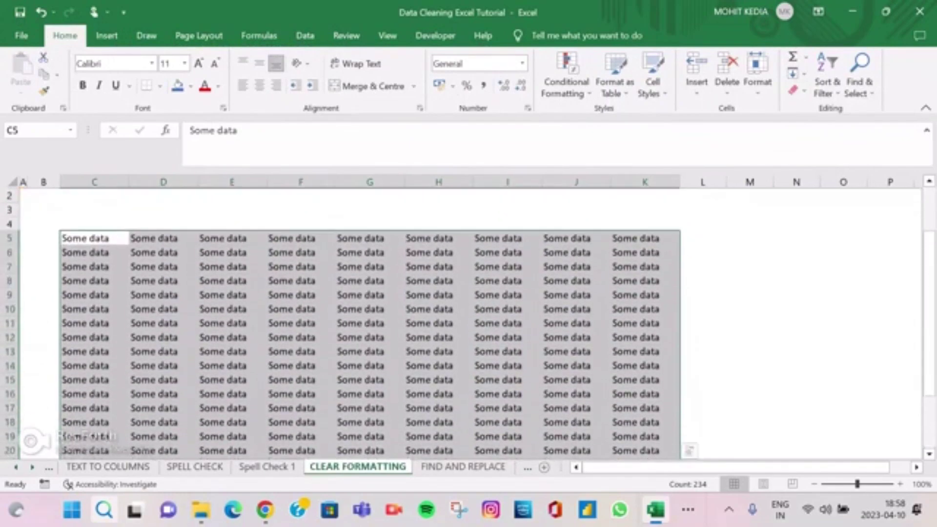
click(749, 295)
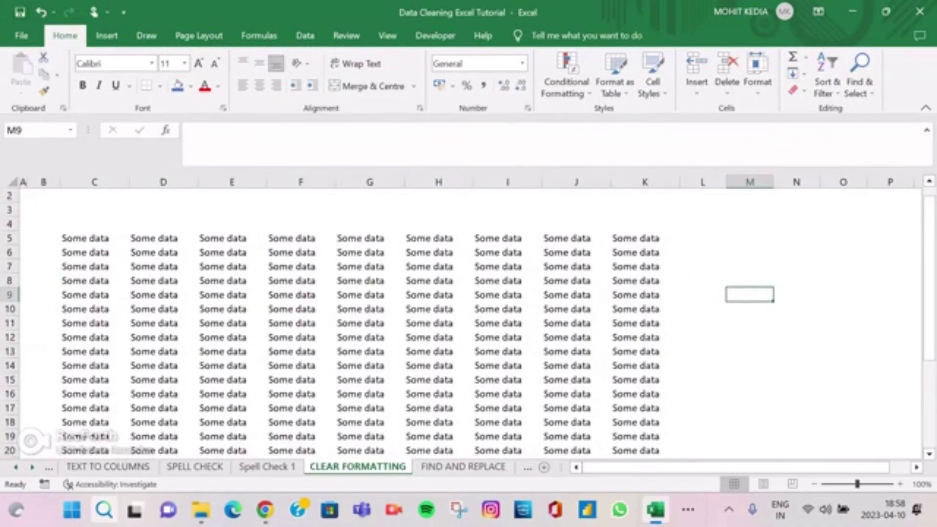
key(ctrl+z)
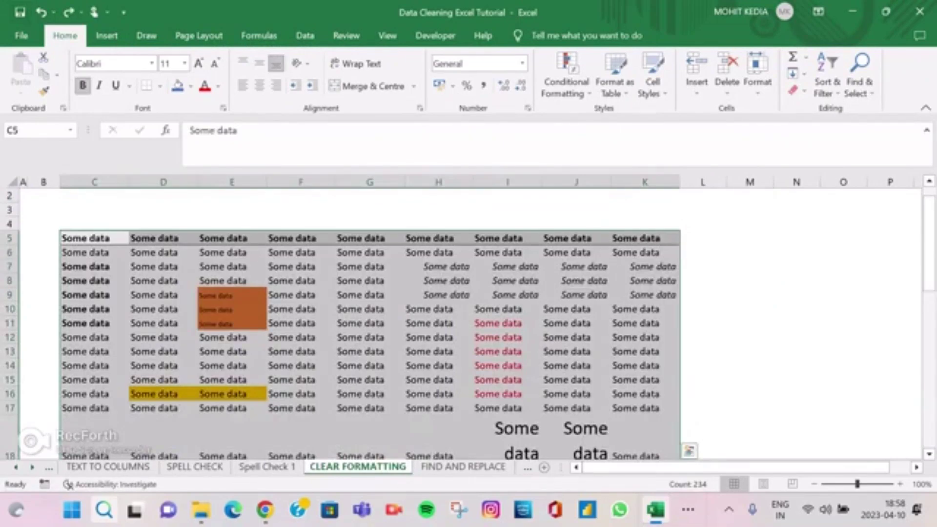
- Open the FIND AND REPLACE sheet and examine the student tables and the INDEX/MATCH formulas in H2 and H3
click(463, 466)
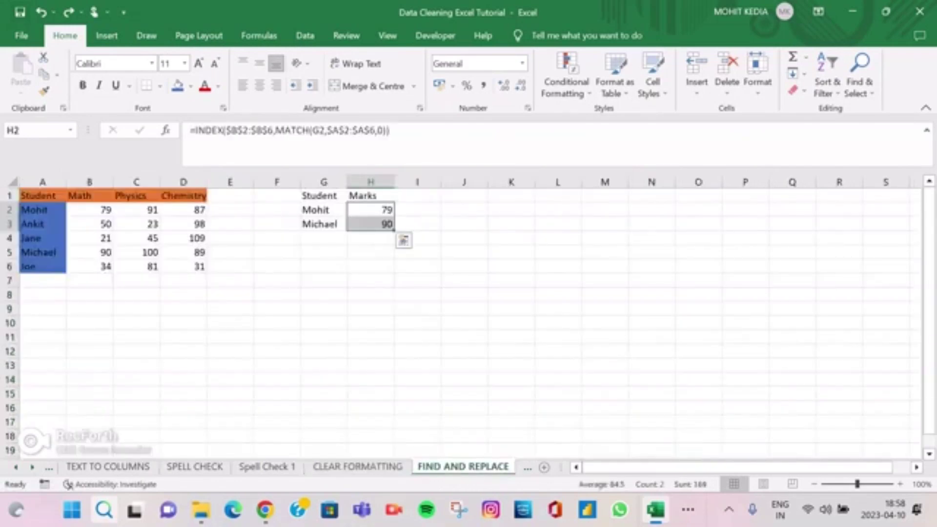
click(43, 196)
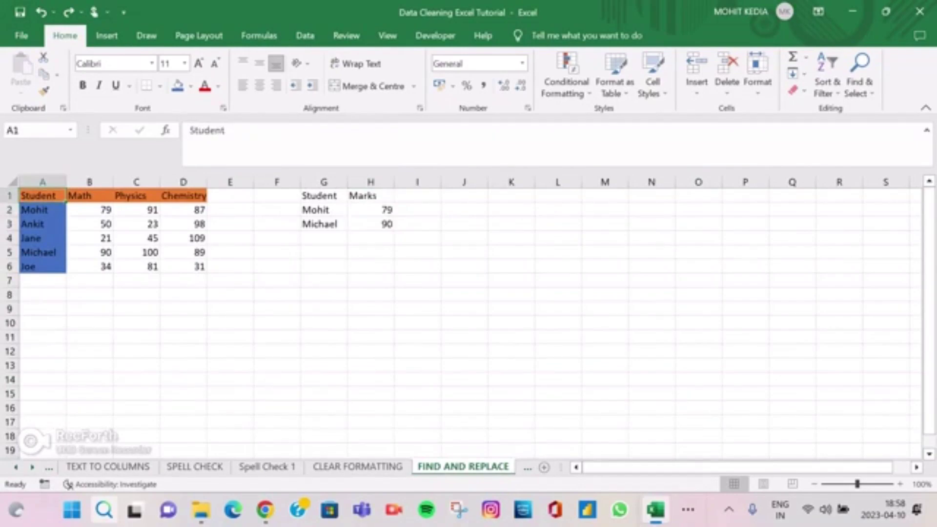
click(323, 195)
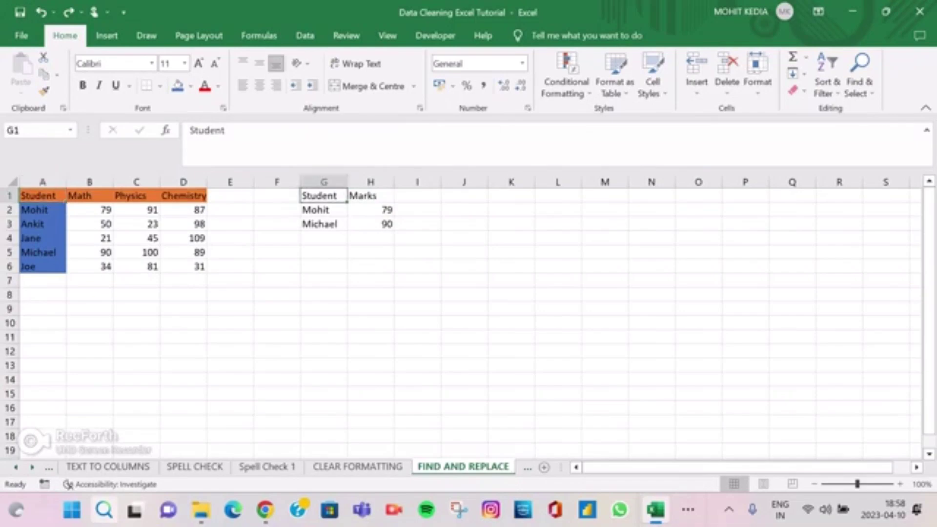
click(371, 196)
click(370, 210)
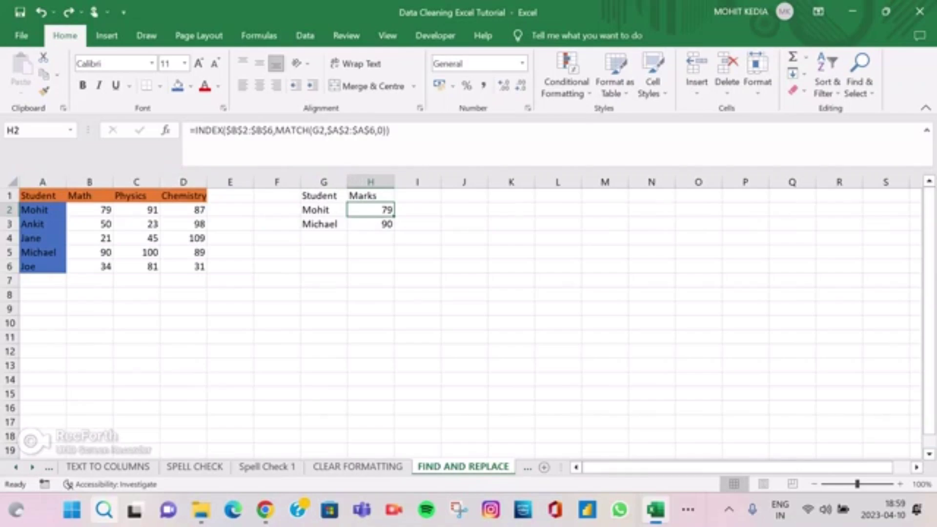
click(370, 224)
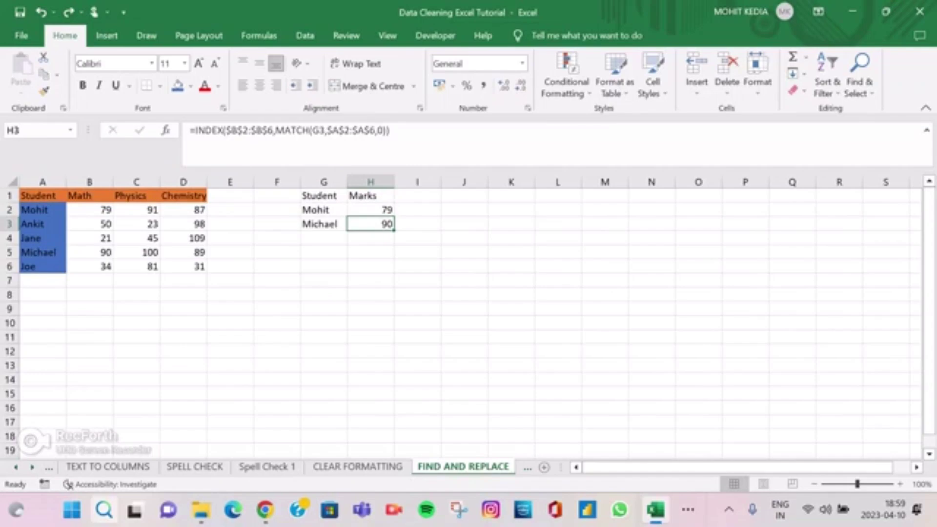
- Try to replace every "B" with "C" in the sheet's formulas, starting from cell H3
key(ctrl+h)
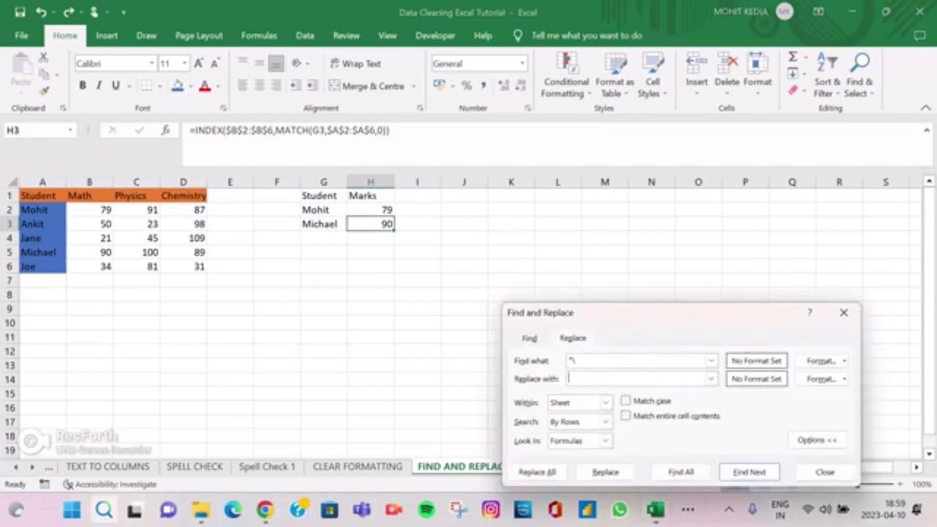
key(BackSpace)
text(8)
key(Tab)
text(0)
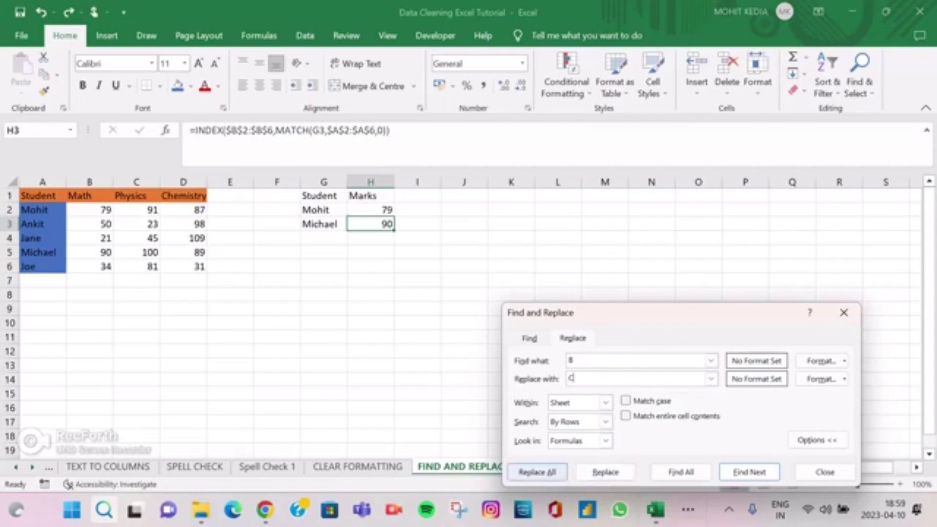
click(537, 471)
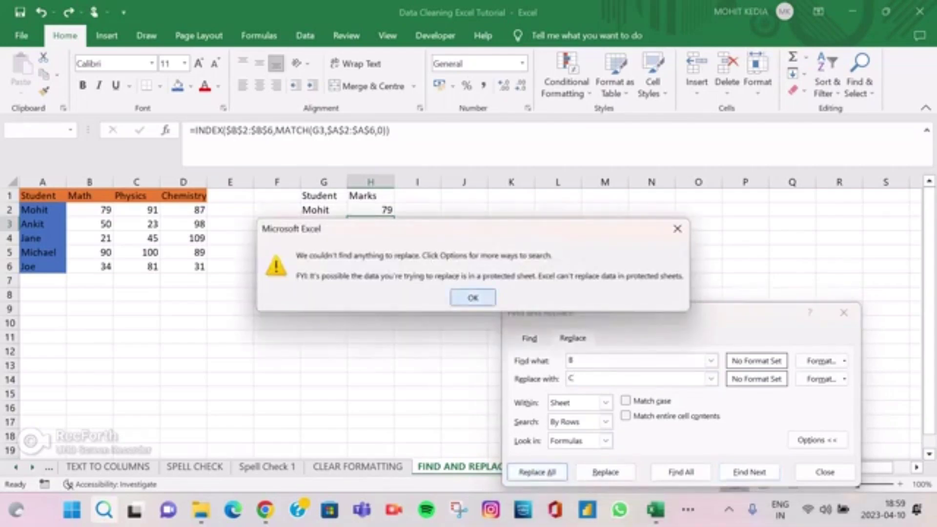
click(473, 298)
click(843, 312)
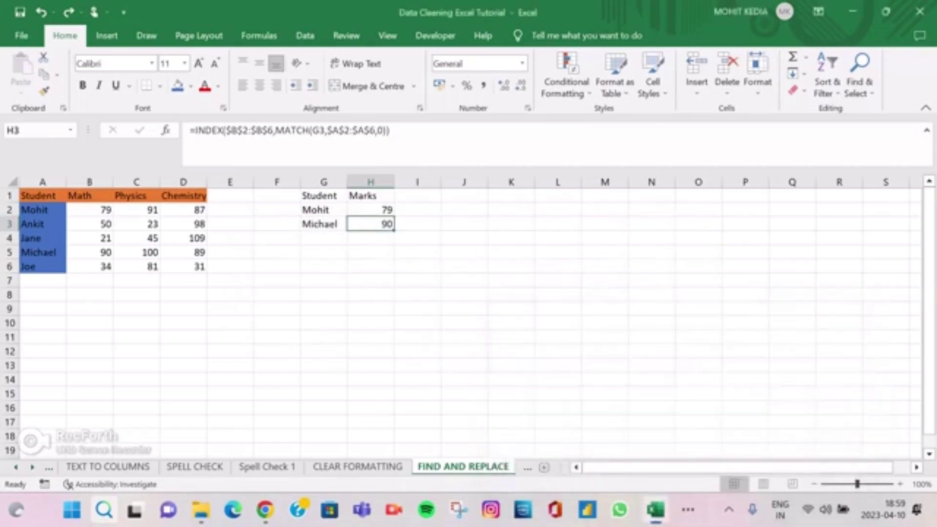
- Retry replacing all "B" with "C" in the formulas, this time starting from cell H2
click(371, 209)
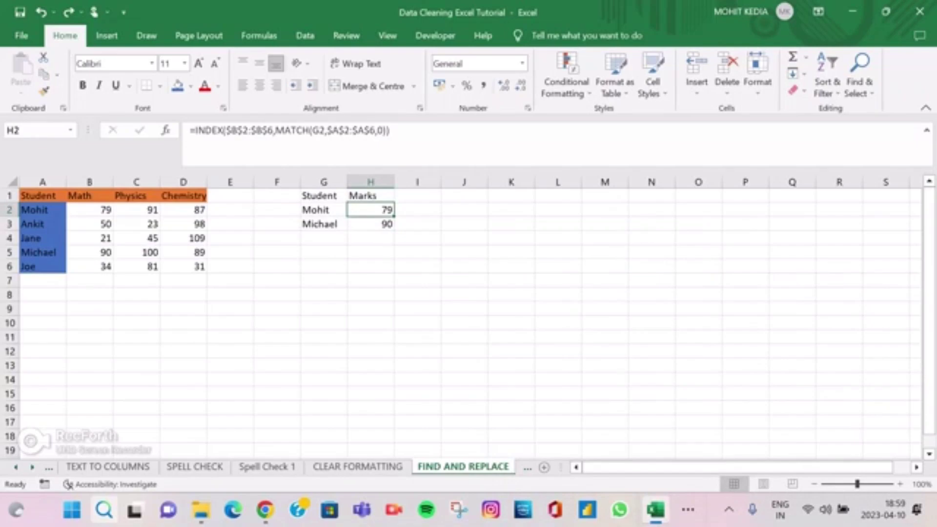
key(ctrl+h)
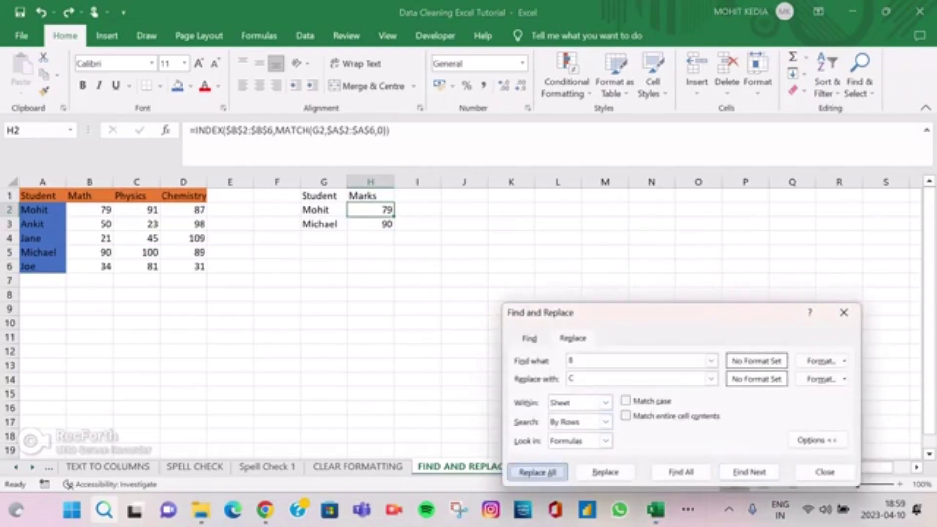
click(536, 472)
click(472, 297)
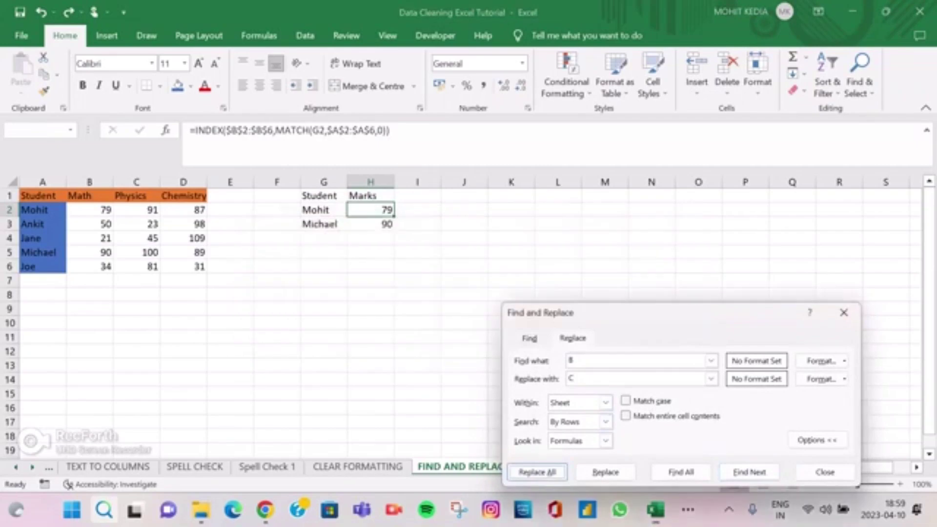
click(843, 312)
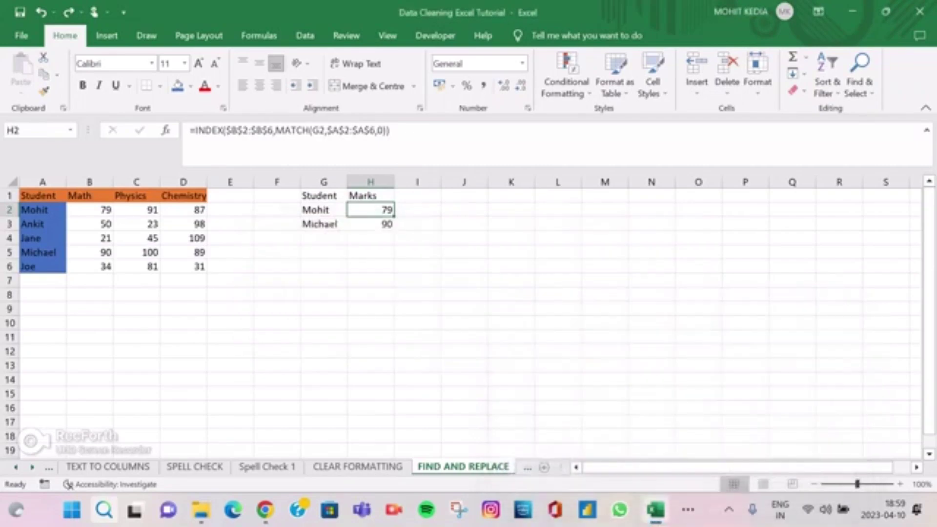
- Copy the range A1:H6 and try to replace all "B" with "C" within it
click(43, 195)
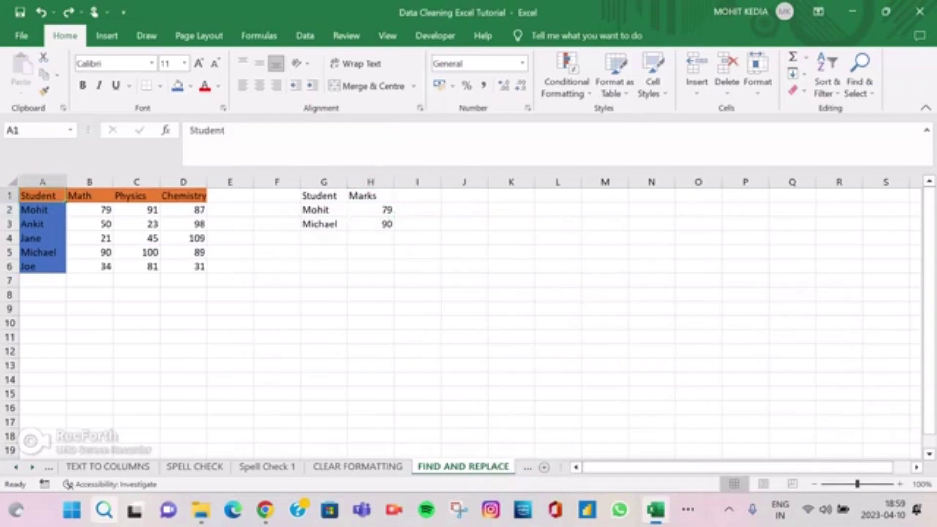
drag(43, 196, 195, 266)
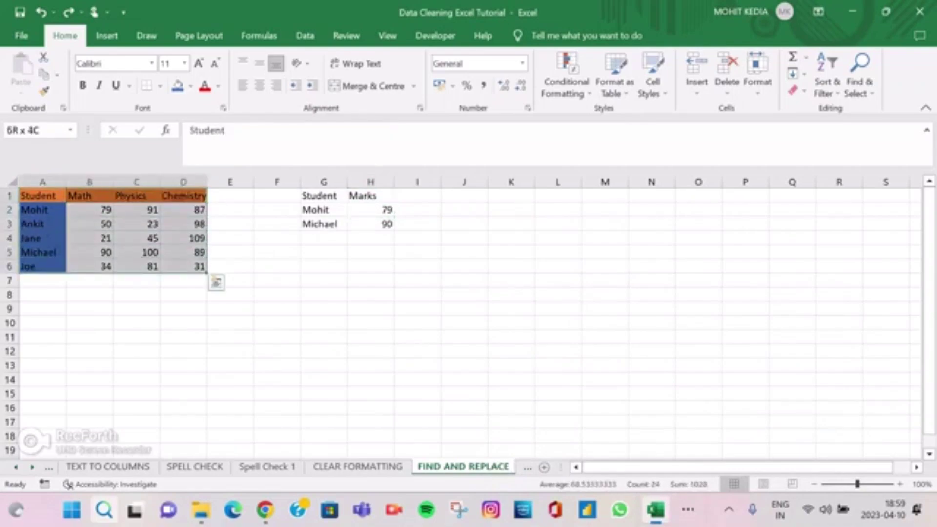
key(shift+Right)
key(shift+Right)
key(shift+Right)
key(shift+Right)
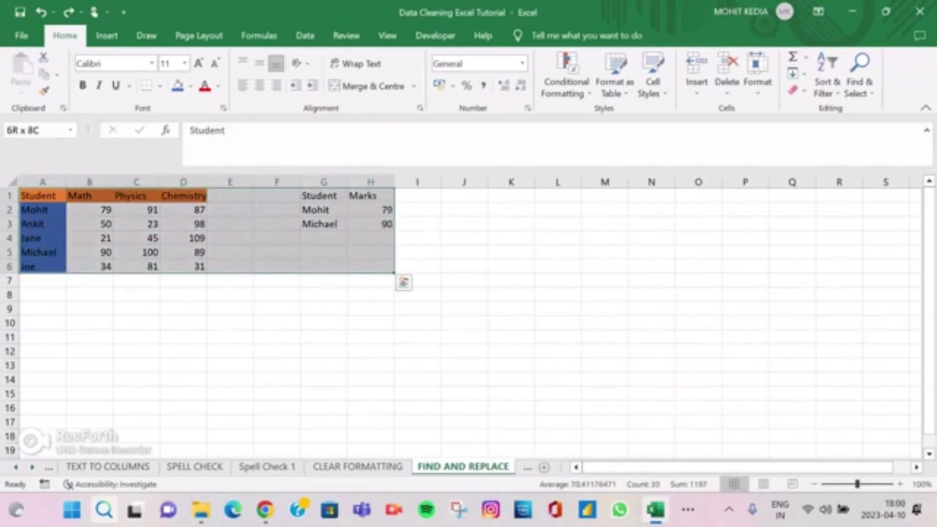
key(ctrl+c)
key(ctrl+h)
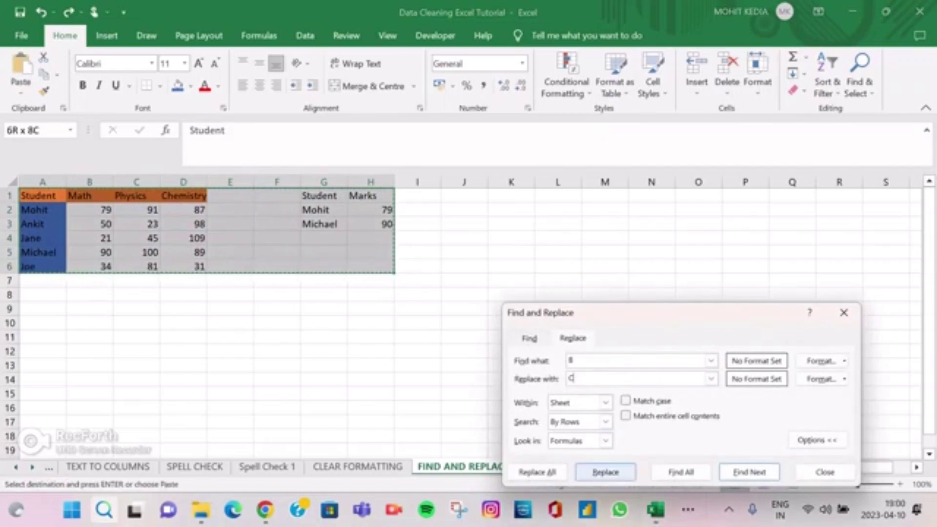
click(537, 472)
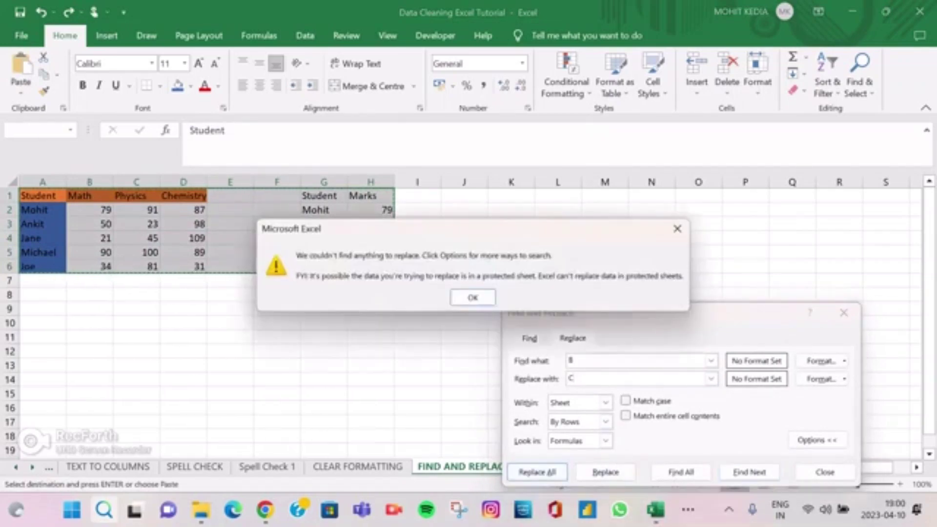
click(472, 297)
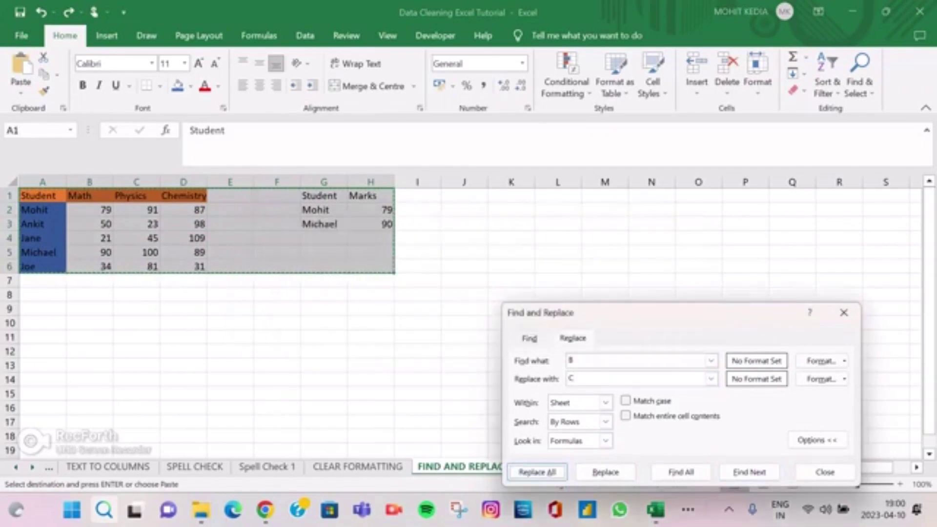
click(843, 312)
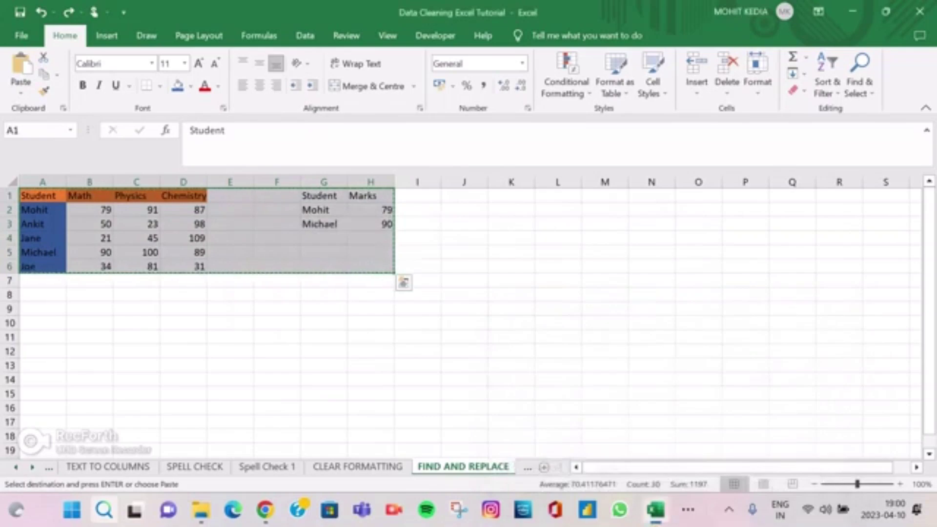
- Copy cell H2 and try a single replacement of "B" with "C" in its formula
click(371, 211)
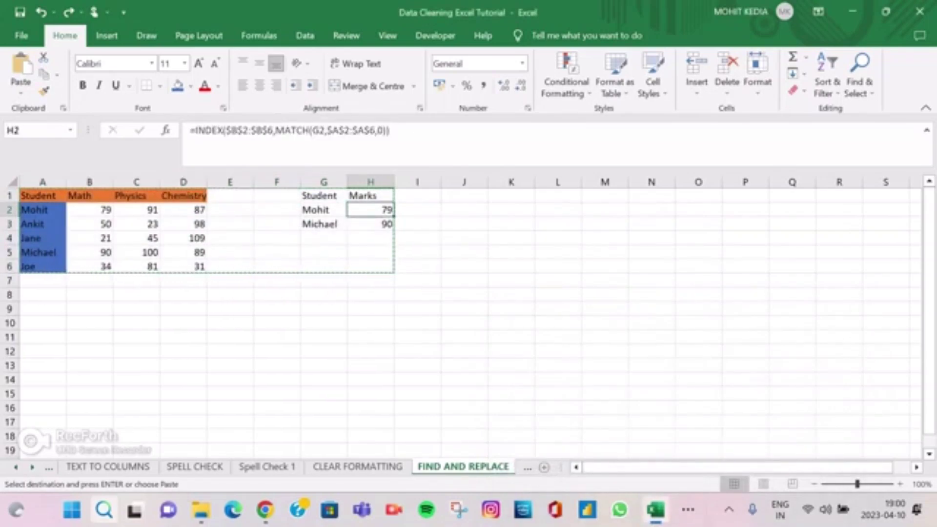
key(ctrl+c)
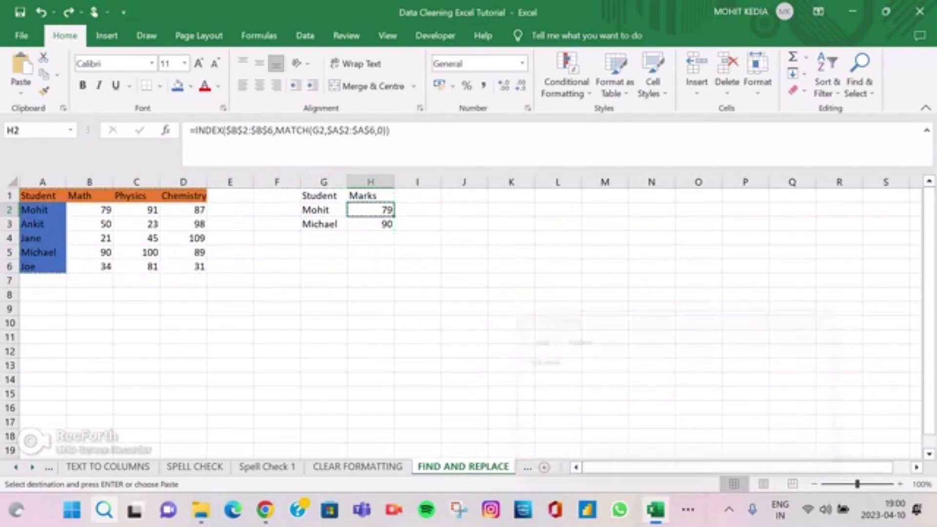
key(ctrl+h)
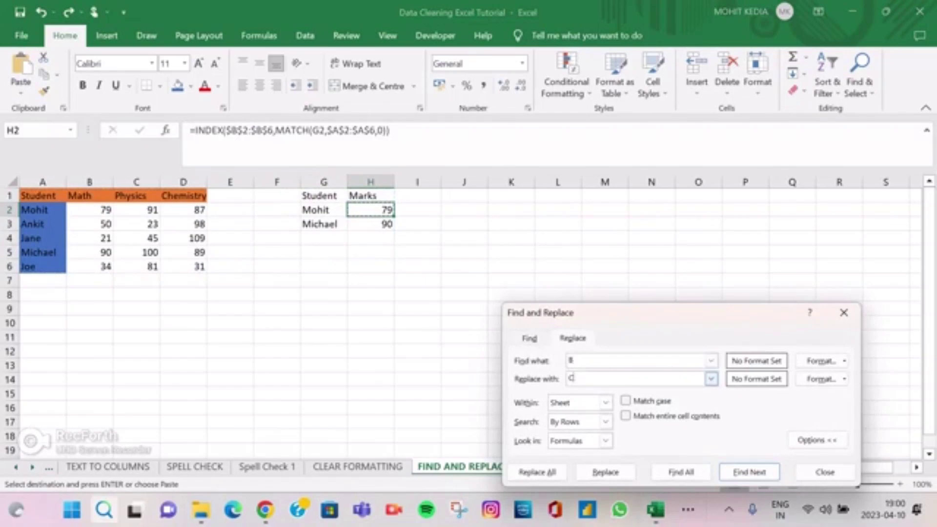
click(604, 472)
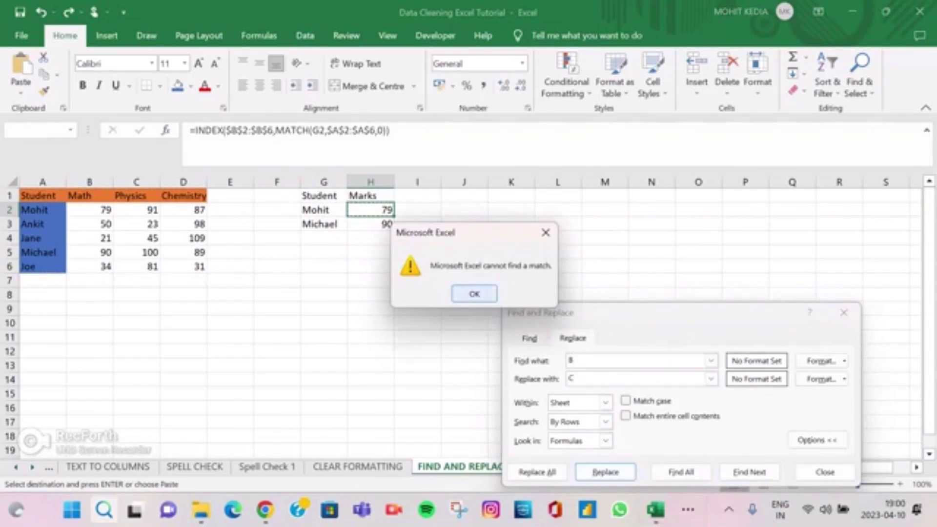
key(Return)
click(843, 312)
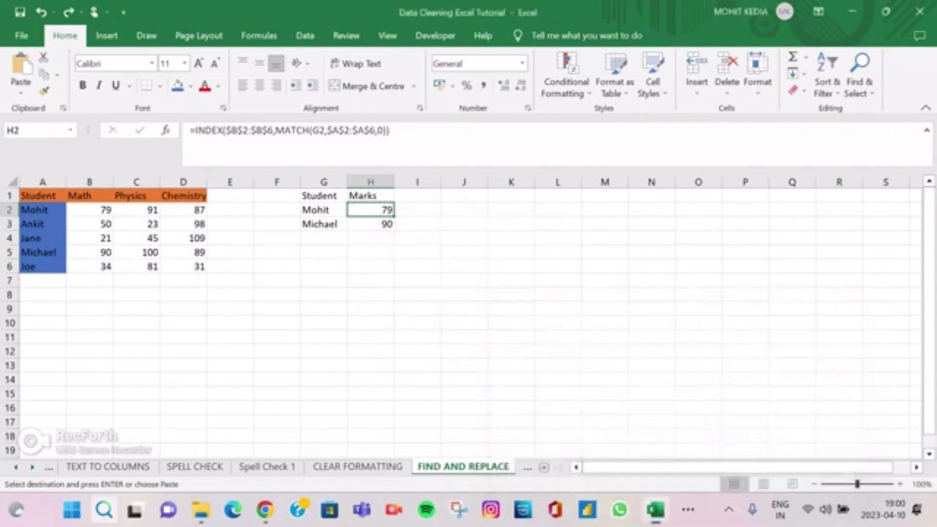
- Change the INDEX range in H2's formula to $C$2:$C$6 and fill the formula down to H3
click(238, 130)
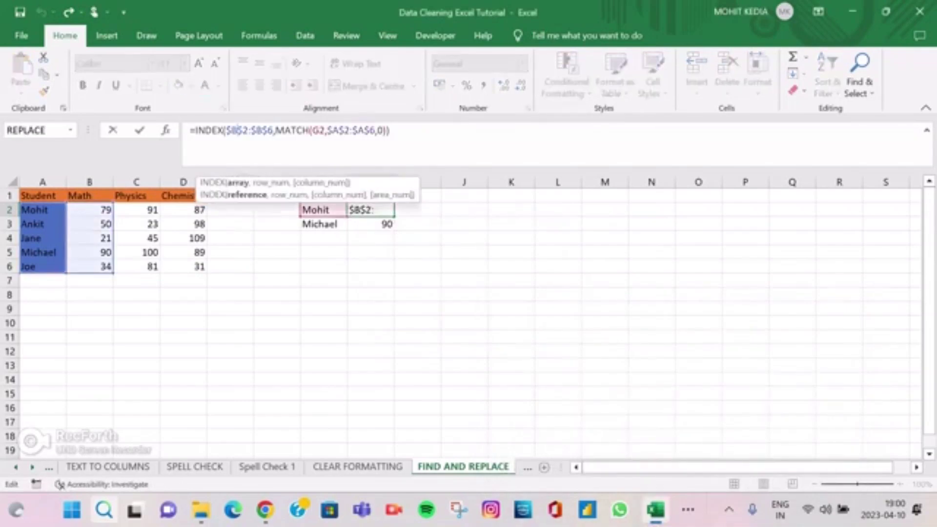
key(BackSpace)
text(C)
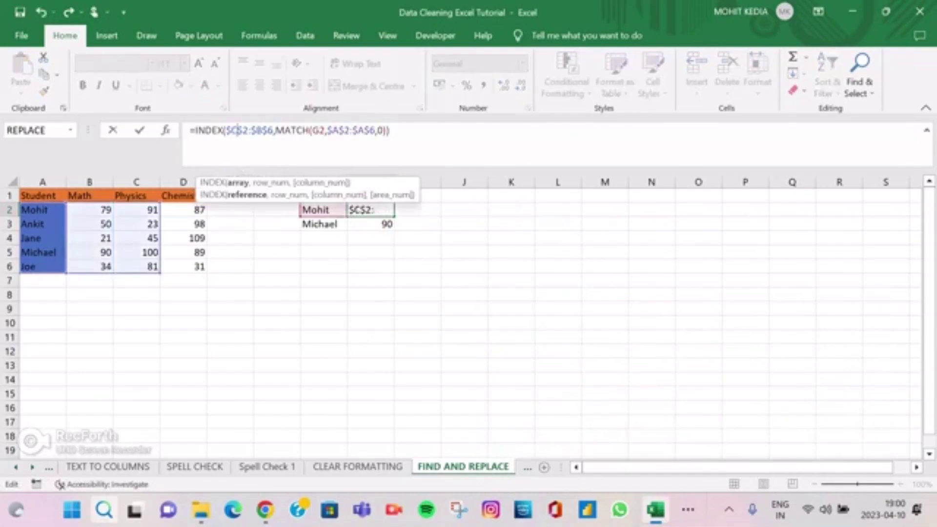
click(262, 130)
key(BackSpace)
text(C)
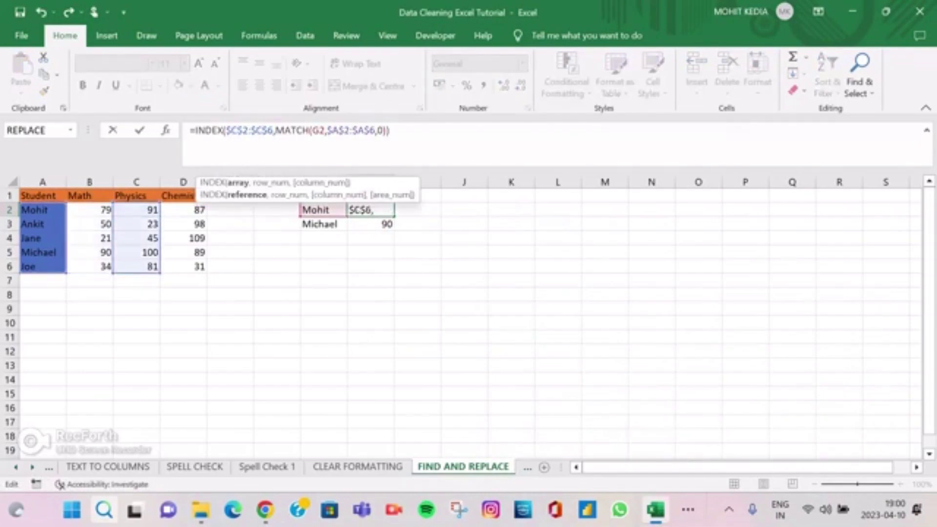
key(Return)
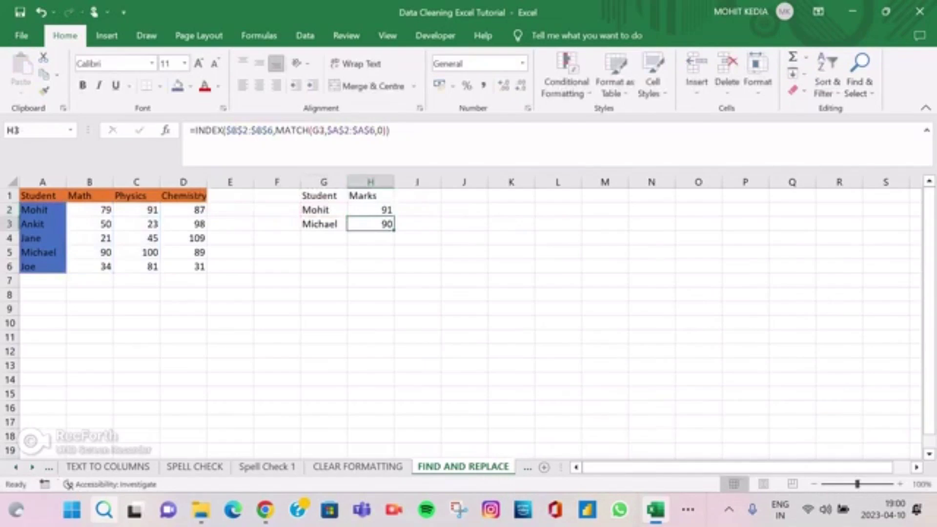
click(370, 209)
drag(393, 216, 390, 230)
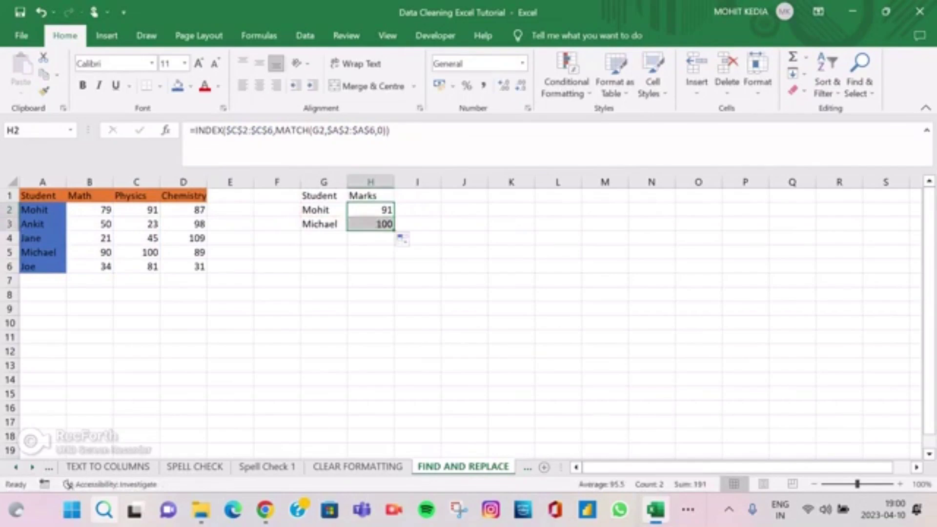
- On the CURRENCY TO NUMBER sheet, apply the Number format to all salary values from A2 down to A48
key(ctrl+Page_Down)
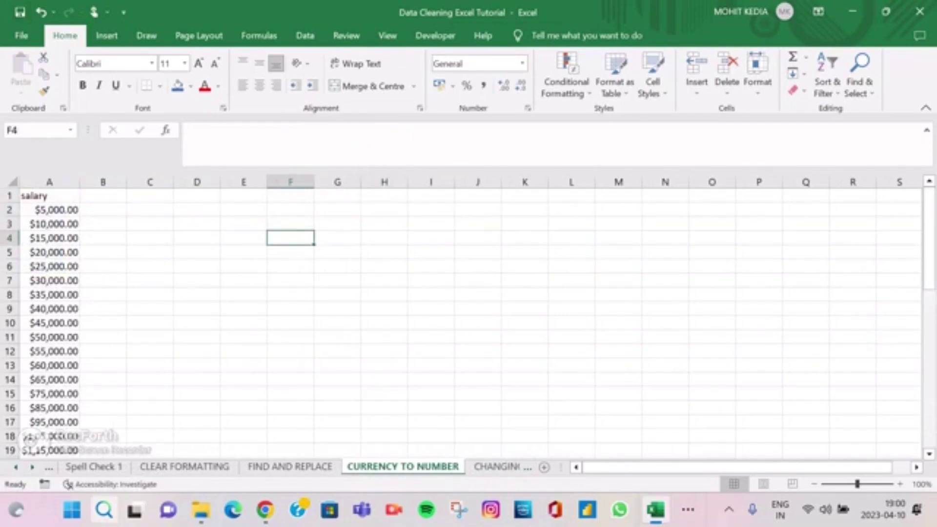
click(49, 210)
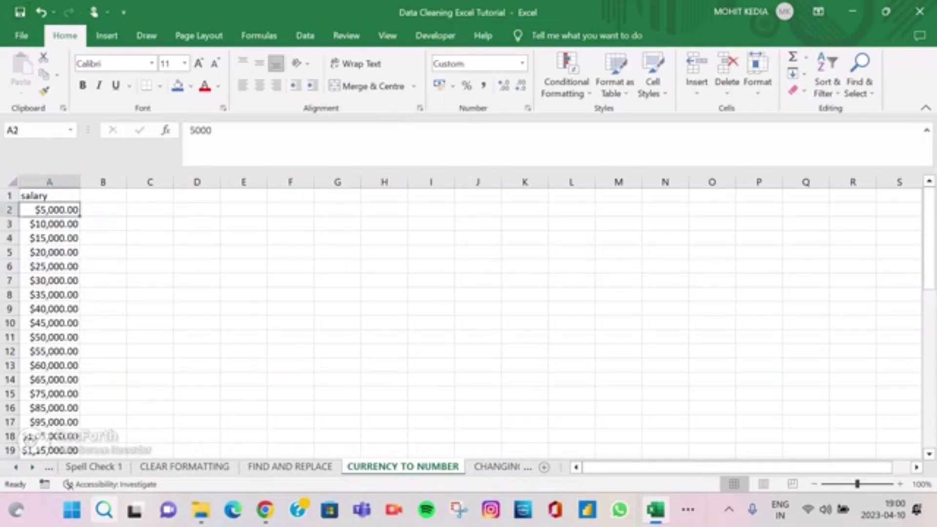
key(ctrl+shift+Down)
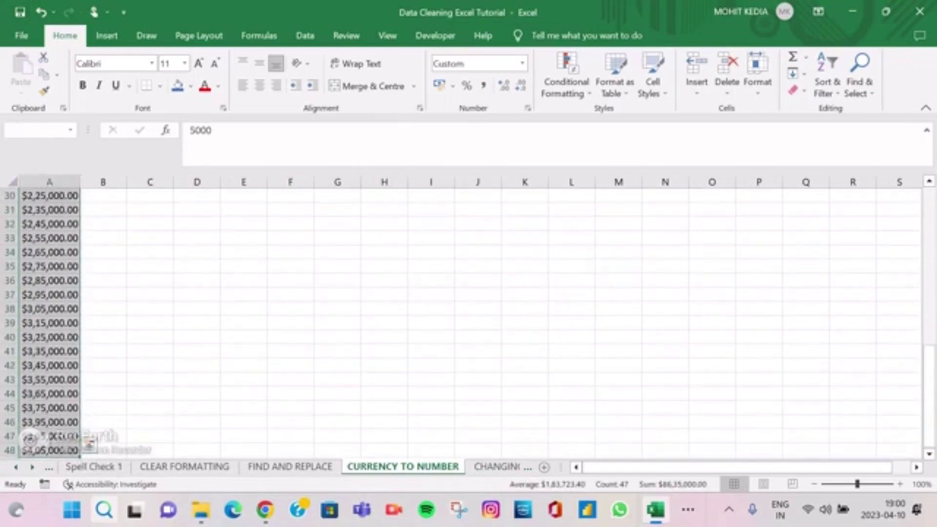
click(522, 63)
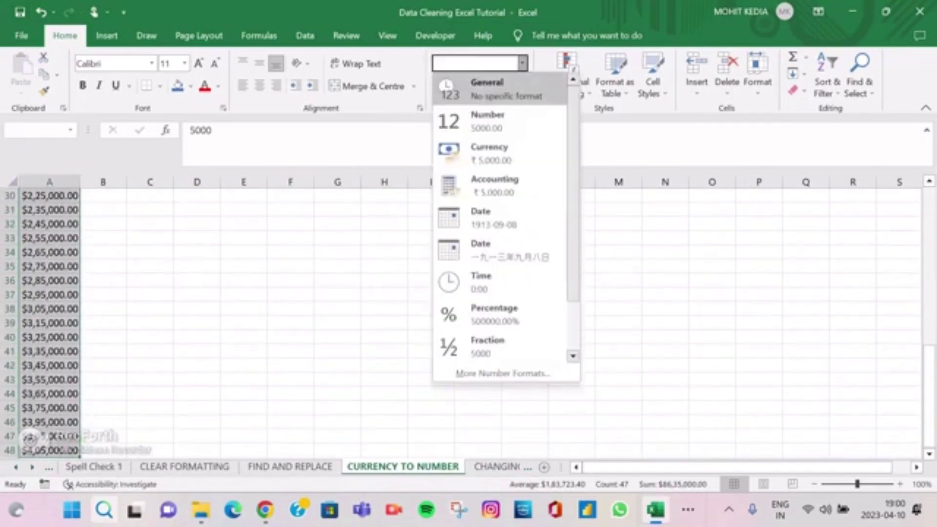
click(487, 121)
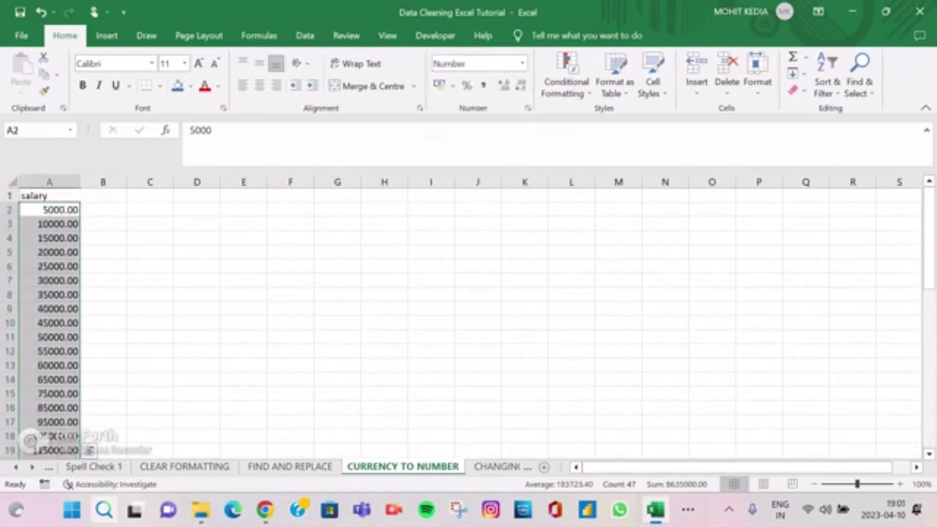
scroll(468, 322, down, 12)
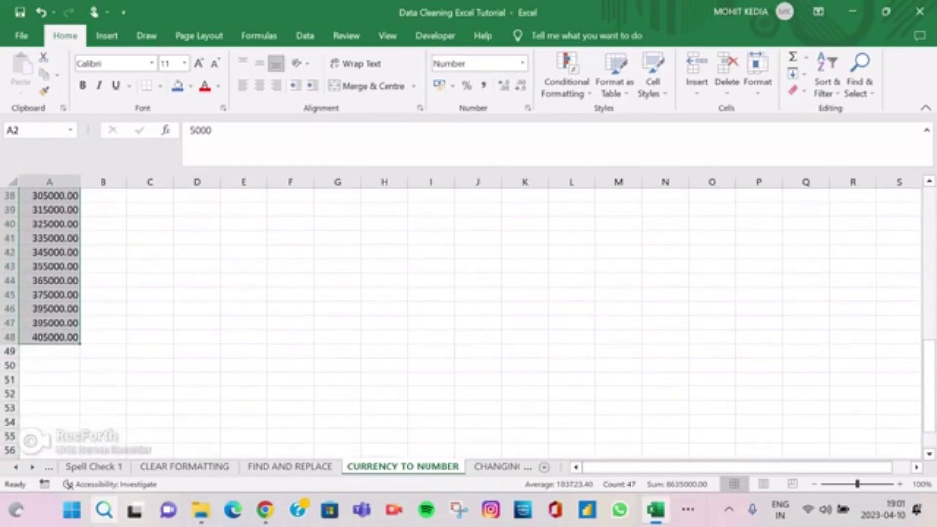
scroll(461, 324, up, 12)
- On the CHANGING DATE FORMAT sheet, delete the existing TEXT formula from cell C2
key(ctrl+Page_Down)
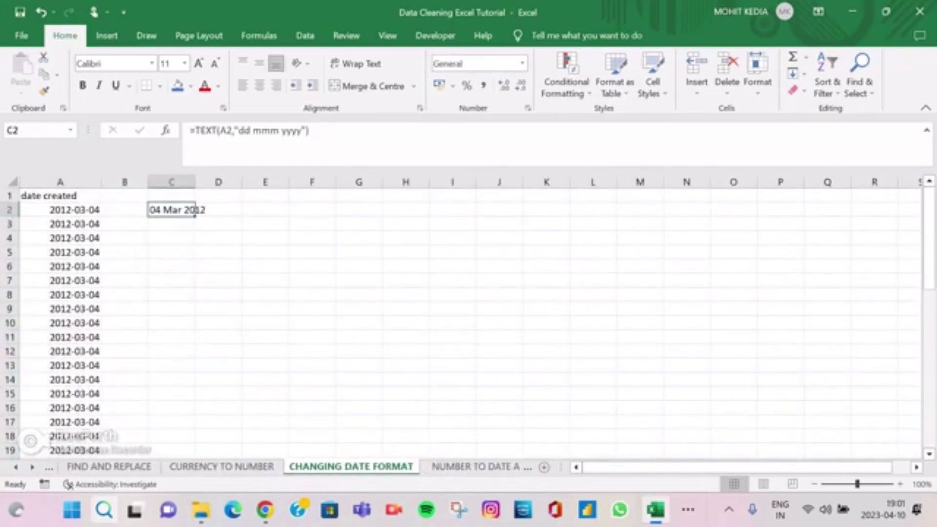
click(60, 210)
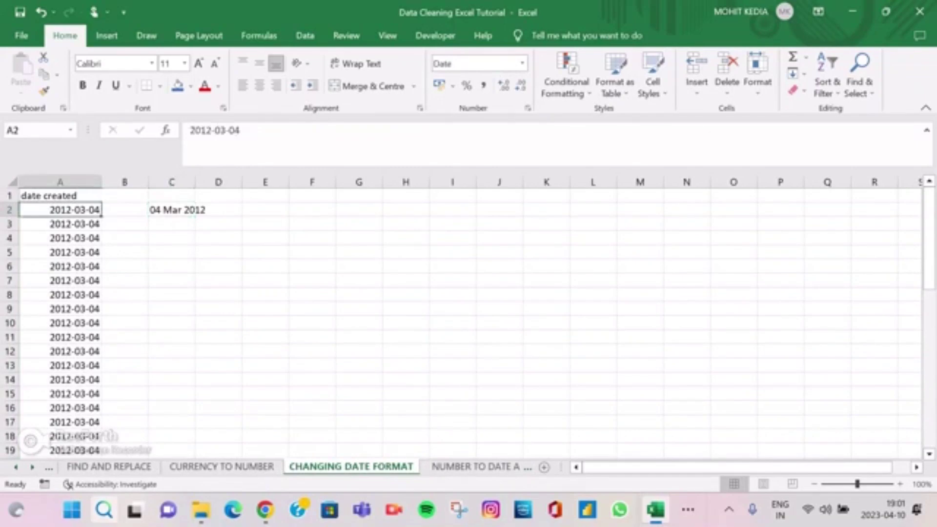
click(171, 210)
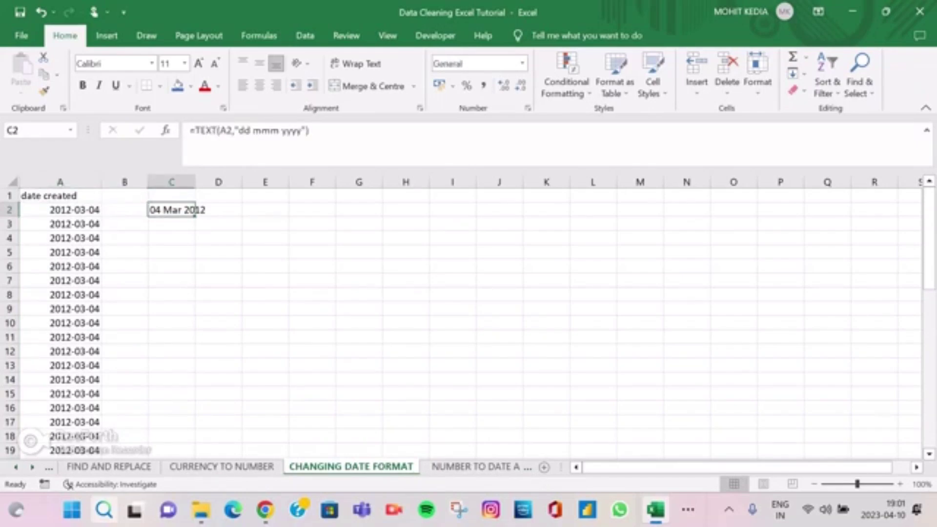
key(Delete)
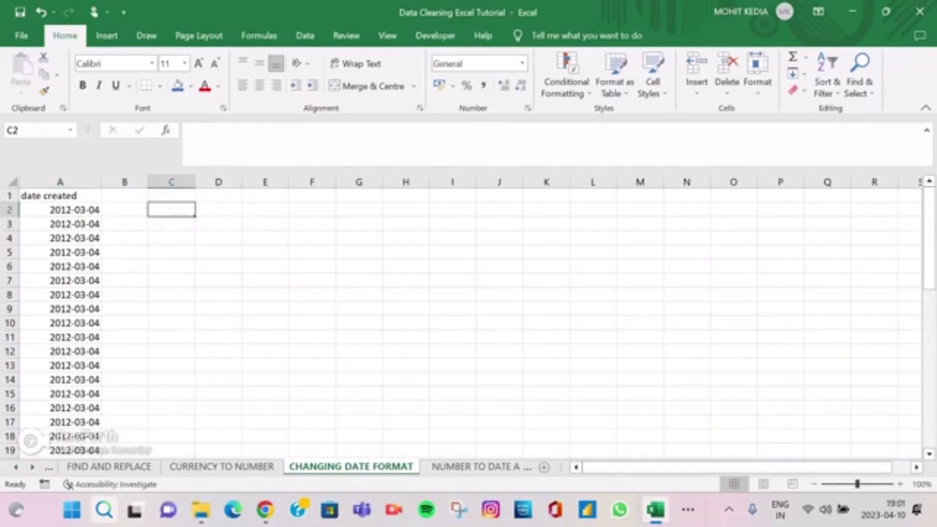
- Try the long date format with Chinese characters on cell A2 and undo it
click(61, 209)
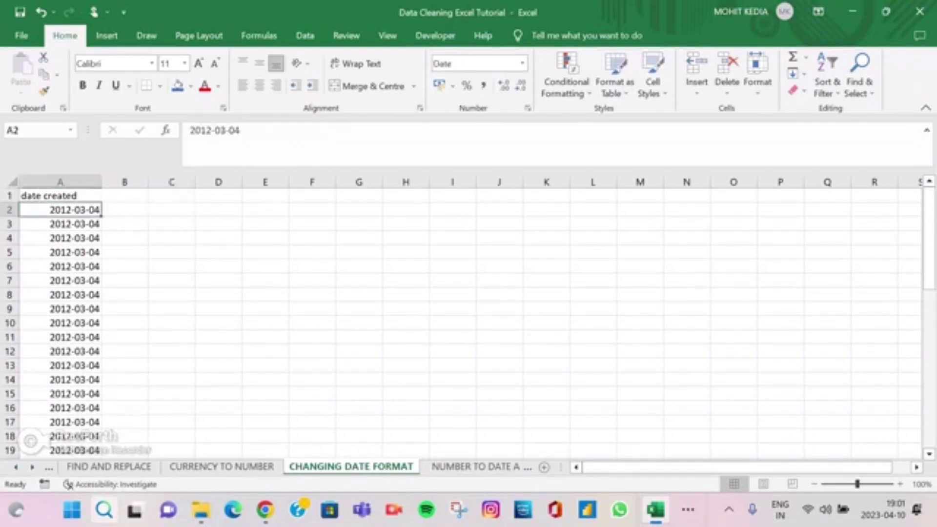
click(522, 63)
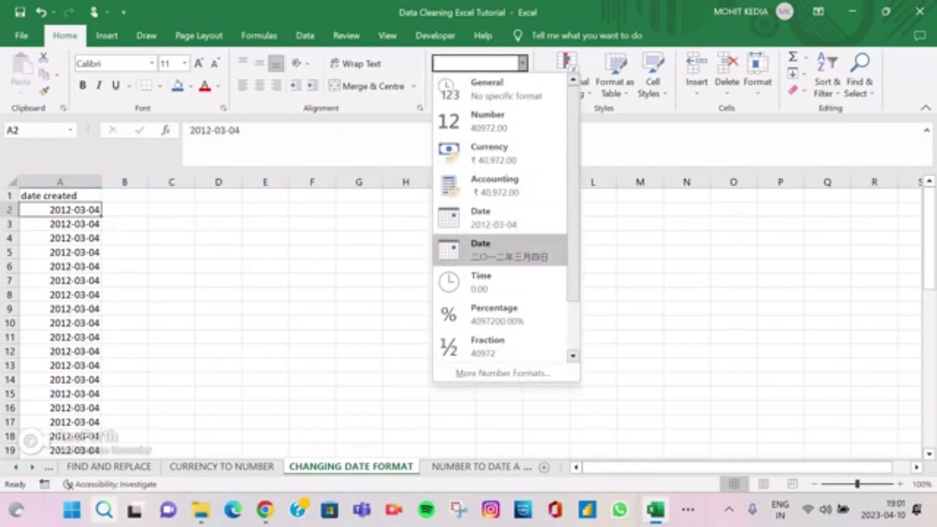
click(500, 250)
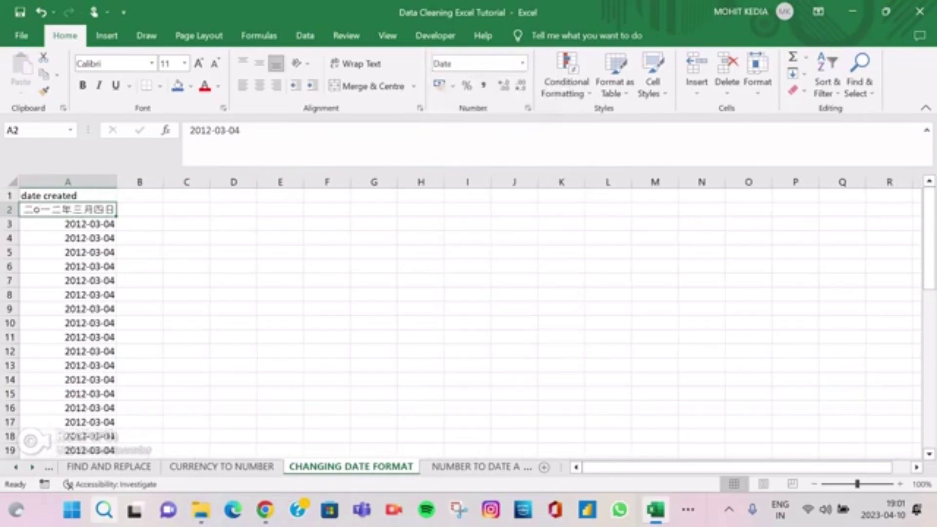
key(ctrl+z)
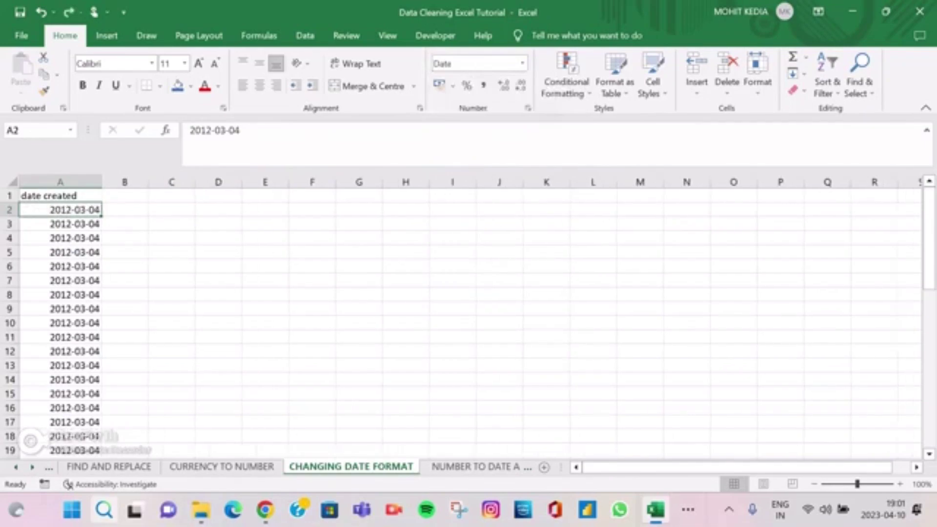
- Enter the formula =TEXT(A2,"dd mmm yyyy") in cell D2
key(Right)
key(Right)
key(Right)
text(=TEXT)
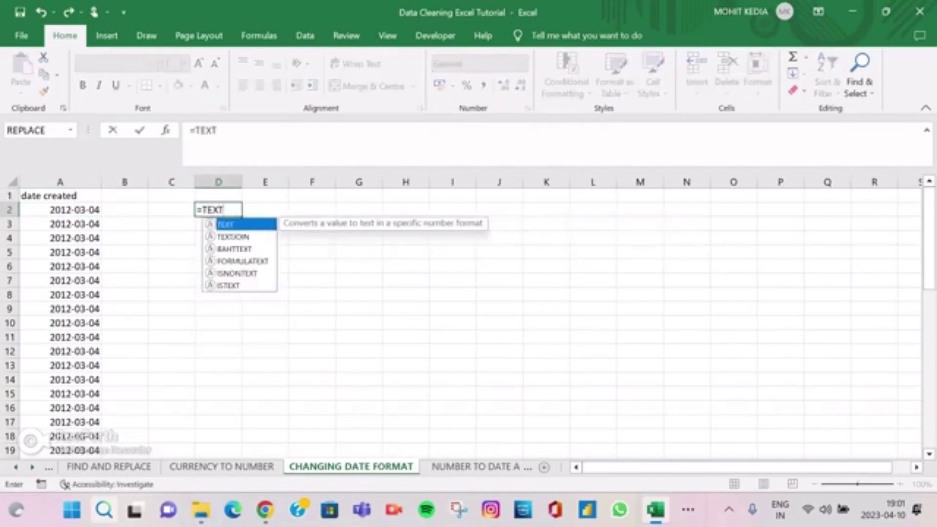
text(()
key(Left)
key(Left)
key(Left)
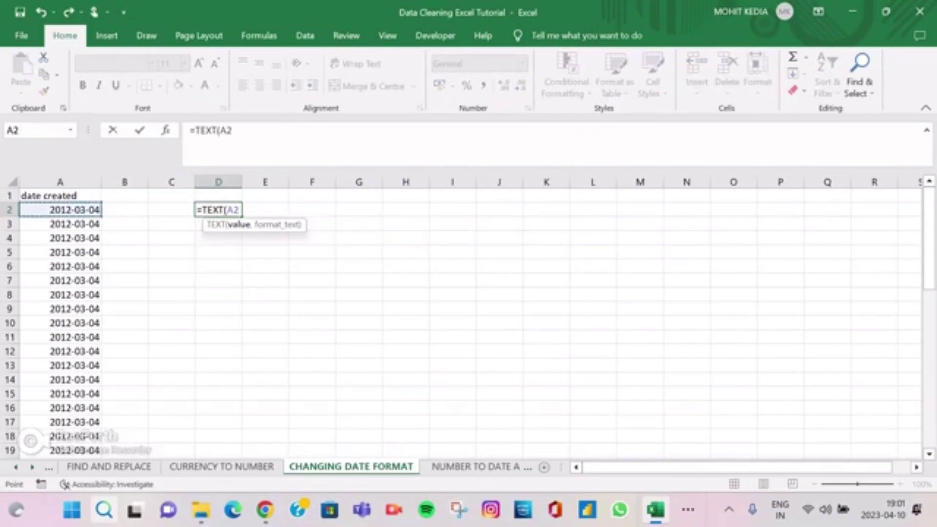
text(,")
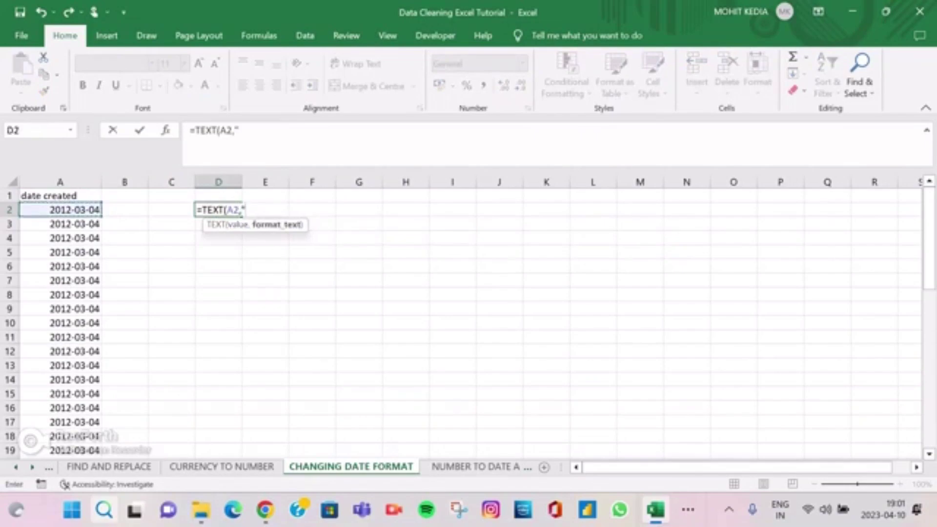
text(dd mmm)
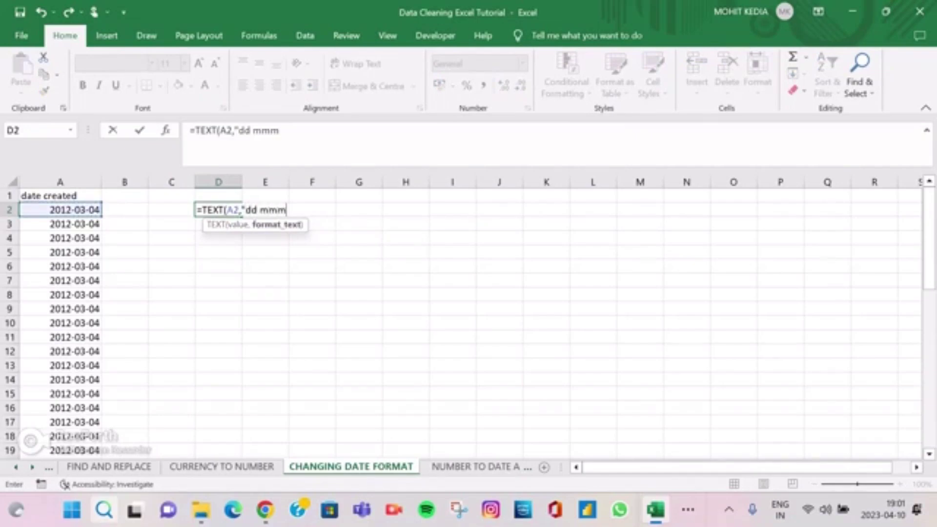
text( yyyy"))
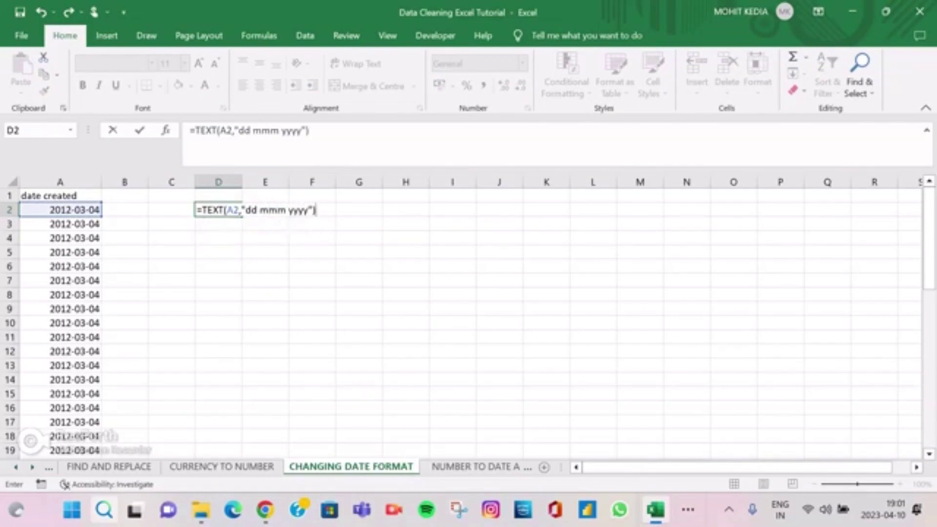
key(Return)
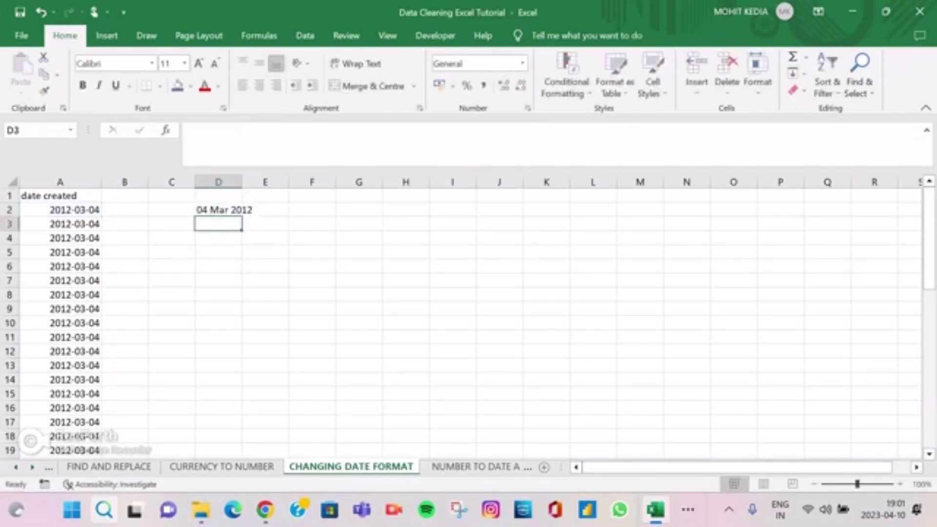
- Fill the date formula in D2 down to D20
key(Up)
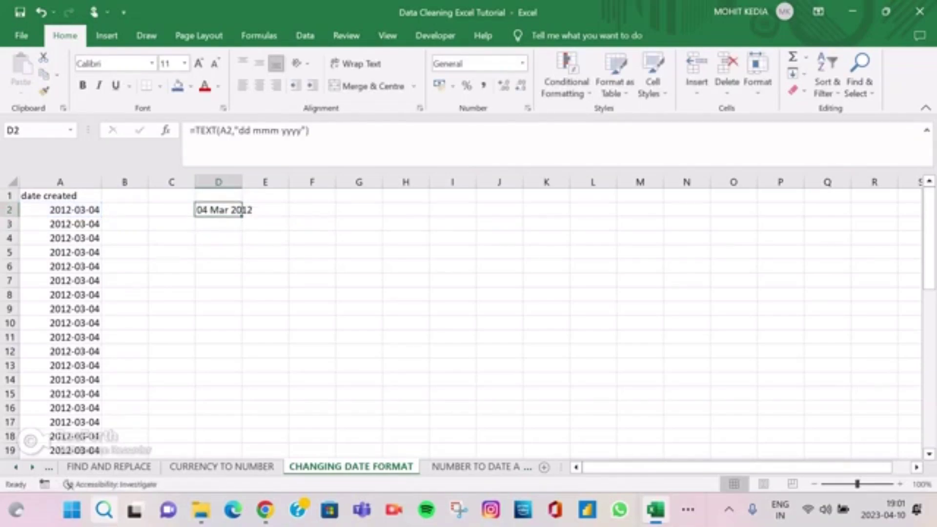
drag(241, 216, 239, 445)
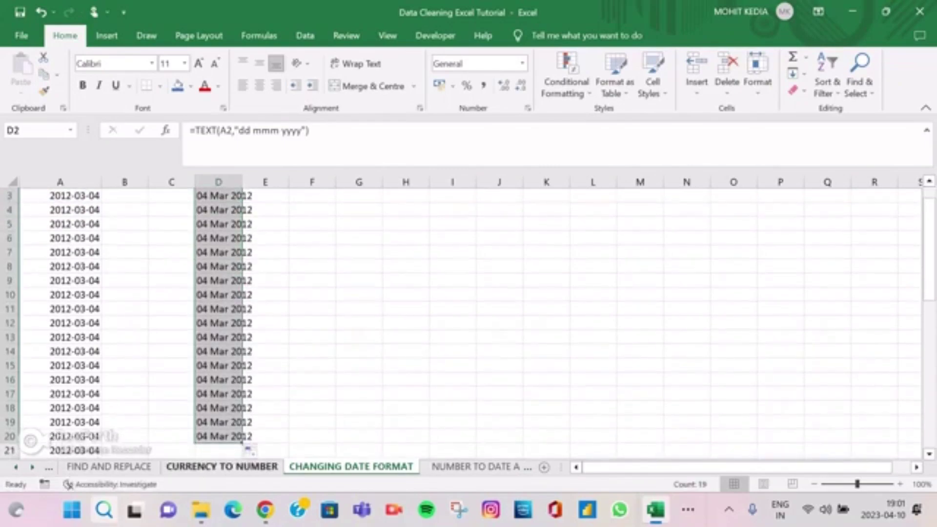
scroll(459, 322, down, 5)
scroll(459, 322, up, 6)
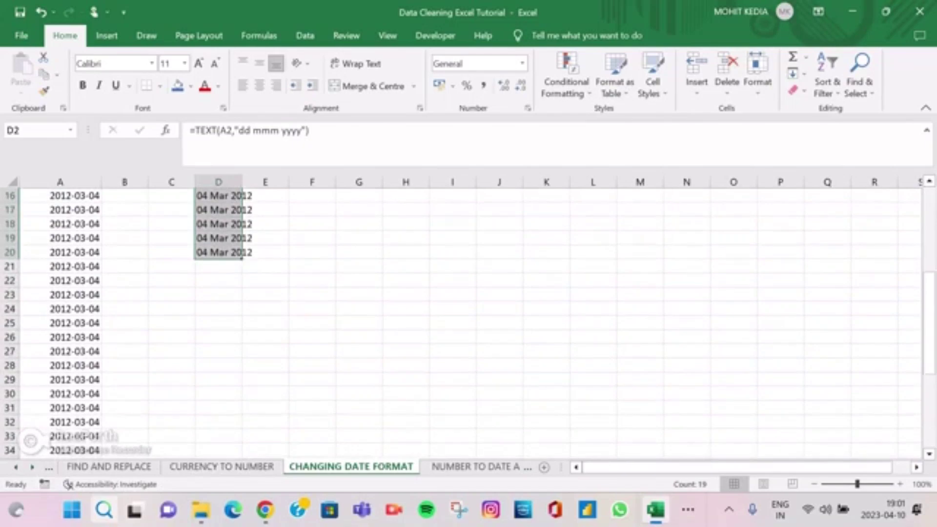
- Copy the converted dates in D2:D10 and paste them as values starting at F2
click(241, 211)
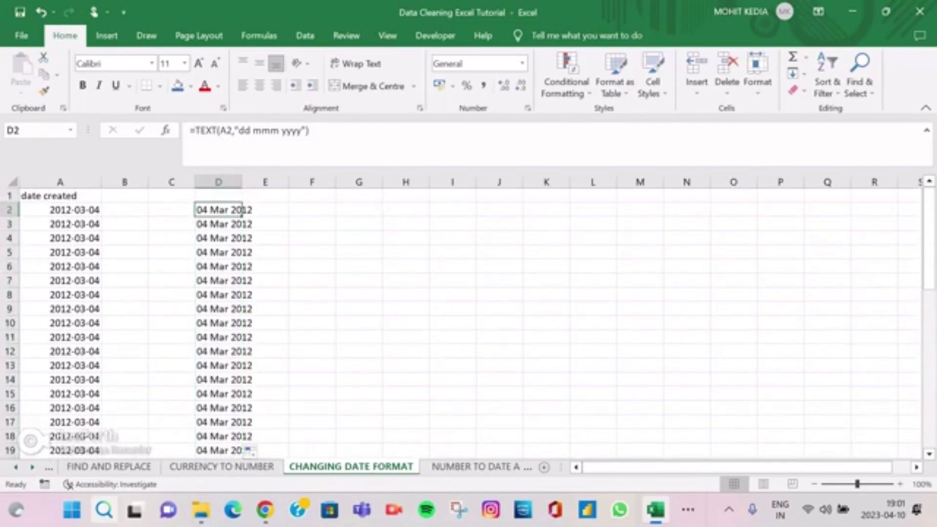
drag(241, 210, 246, 323)
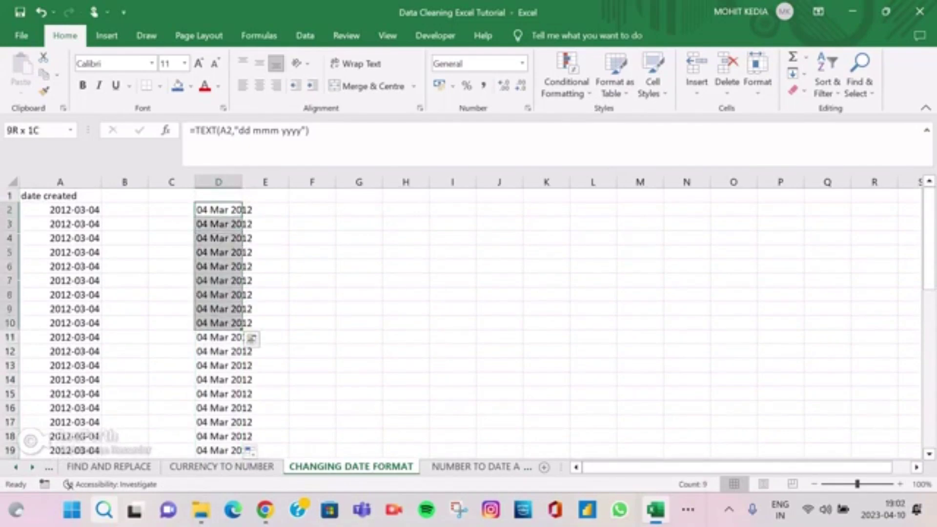
key(ctrl+c)
click(312, 210)
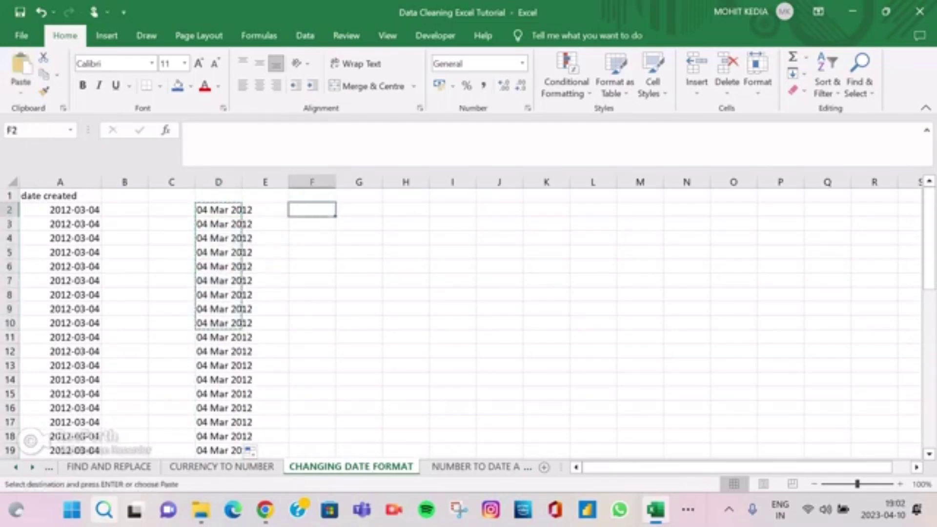
right_click(331, 209)
click(382, 216)
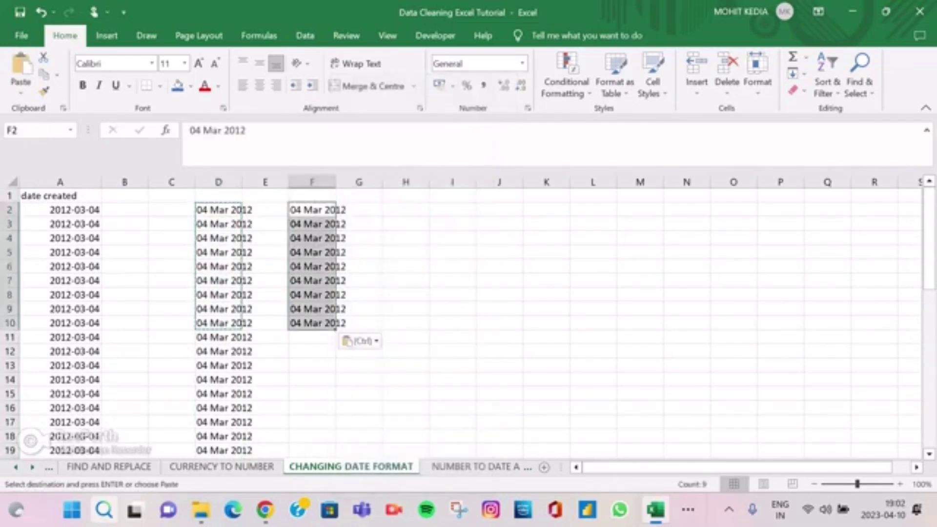
- Enter =TEXT(F2,"YYYY-MM-DD") in cell H2 and fill the formula down to H10
click(405, 209)
text(=t)
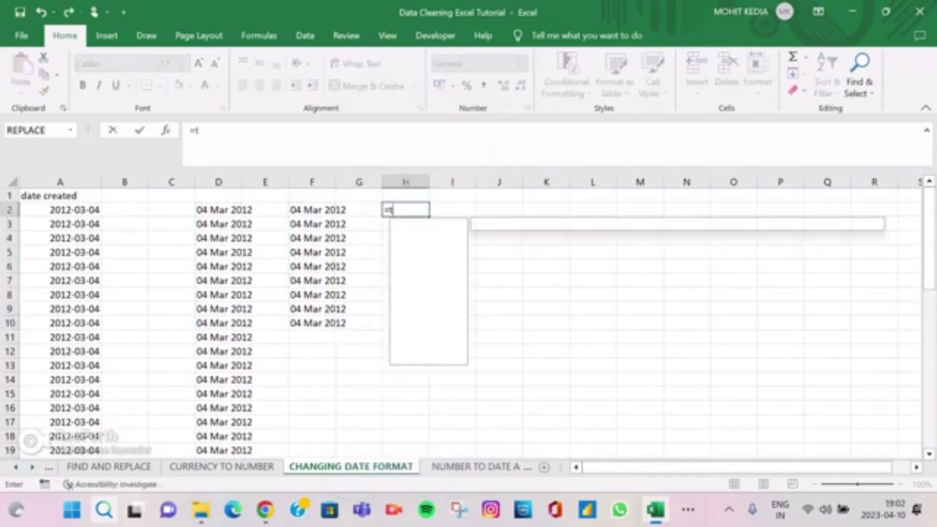
text(ex)
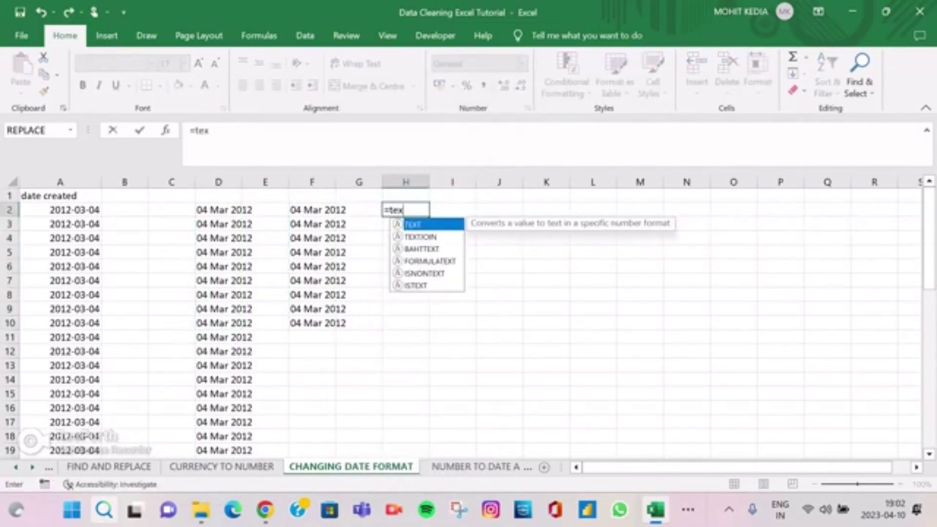
key(Tab)
click(313, 210)
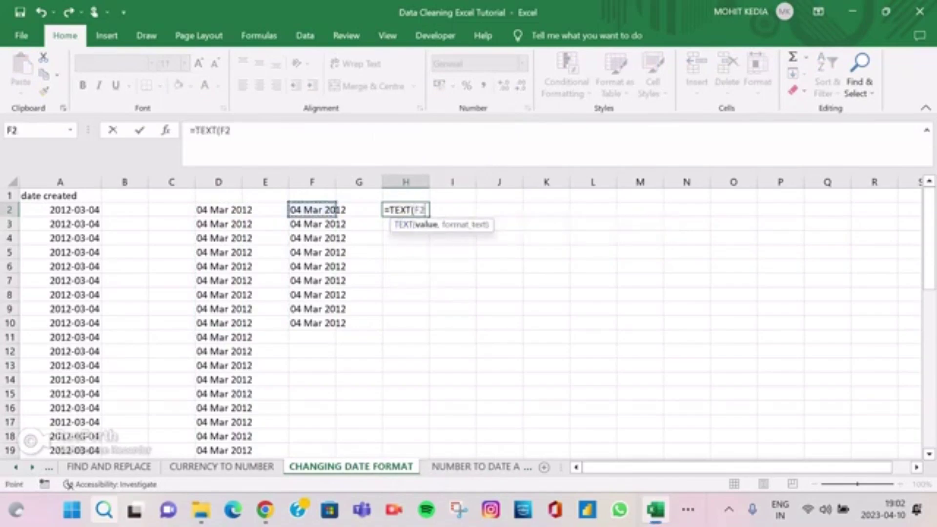
text(,")
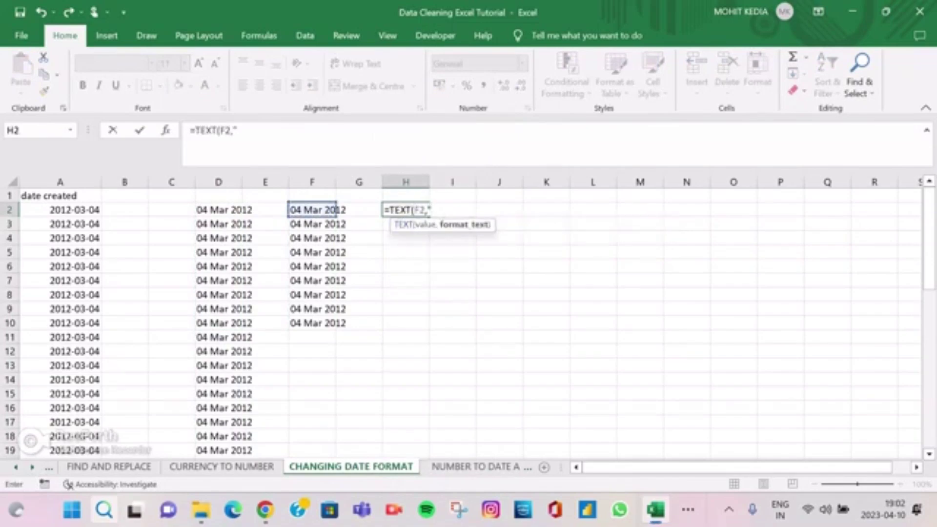
text(YYYY-MM)
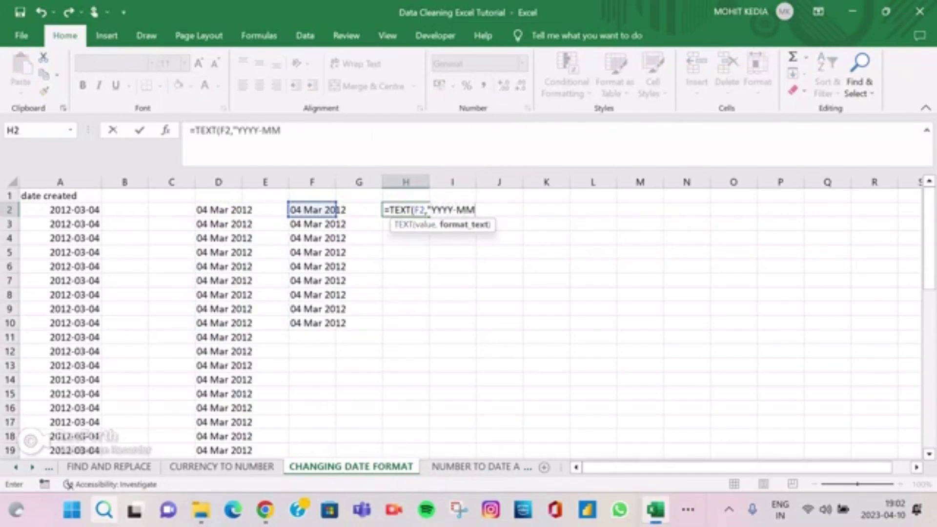
text(-DD"))
key(Return)
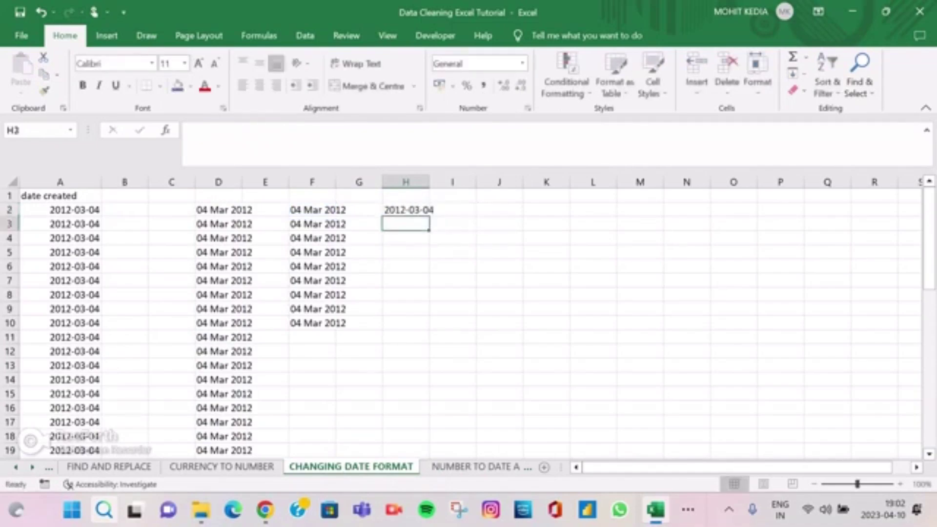
click(406, 210)
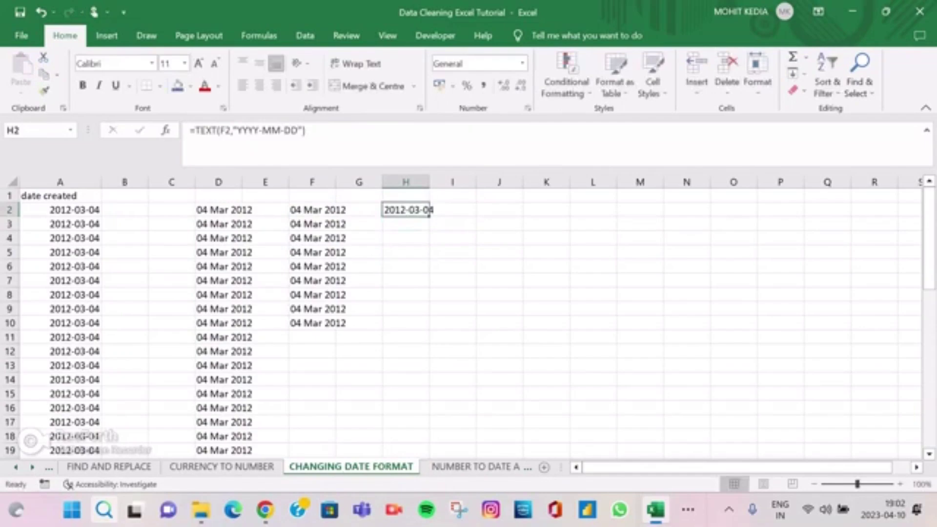
drag(429, 215, 429, 326)
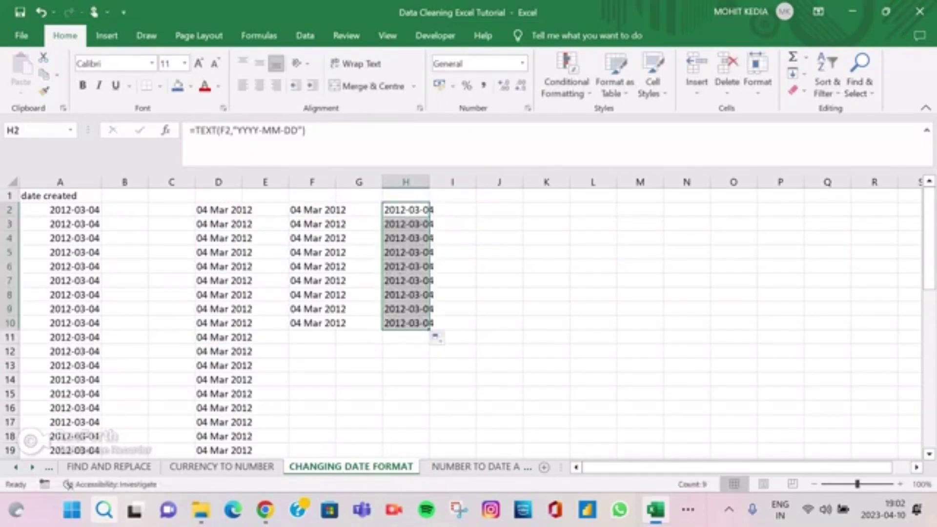
- On the NUMBER TO DATE AND VICE VERSA sheet, convert the numbers in A2 and A3 to day-month-year dates
click(476, 466)
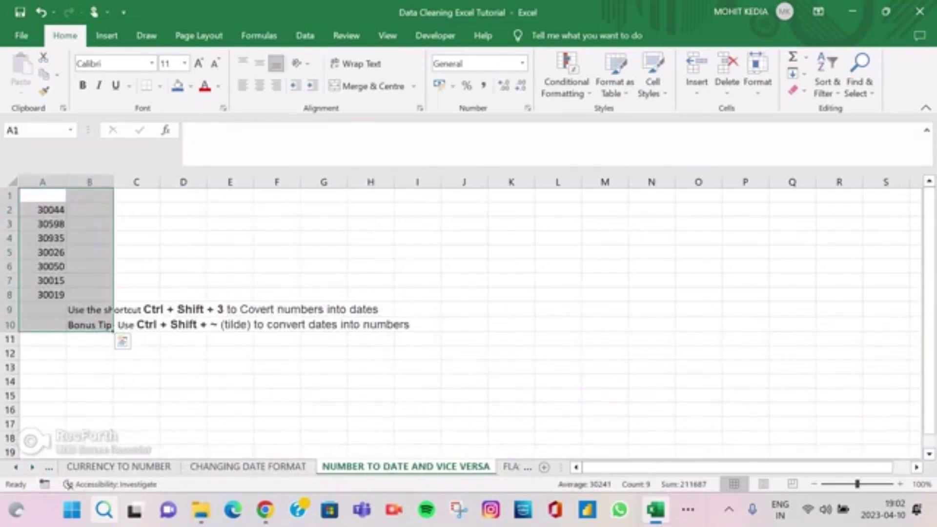
click(43, 209)
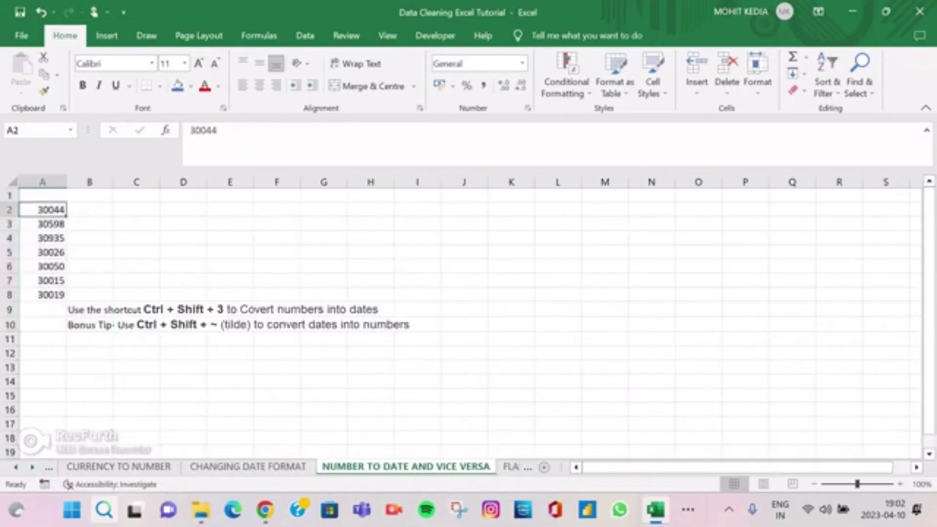
click(136, 210)
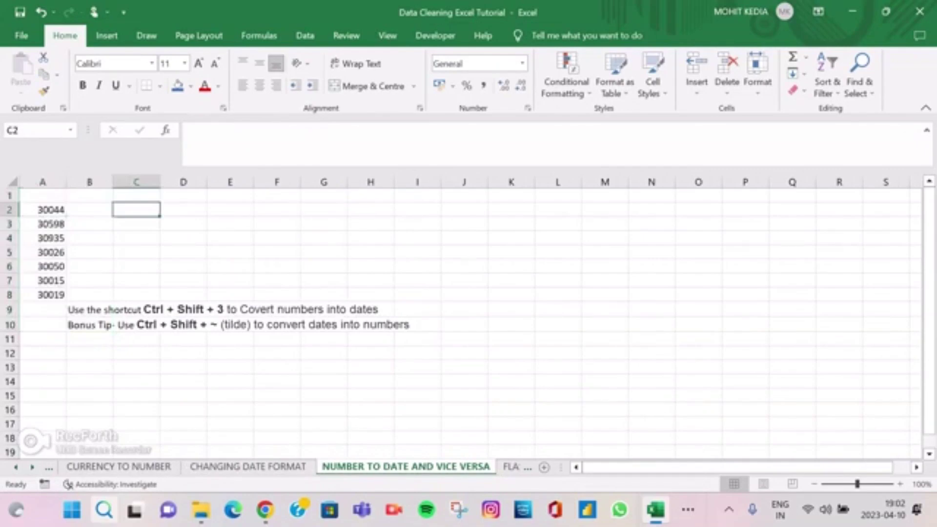
click(137, 309)
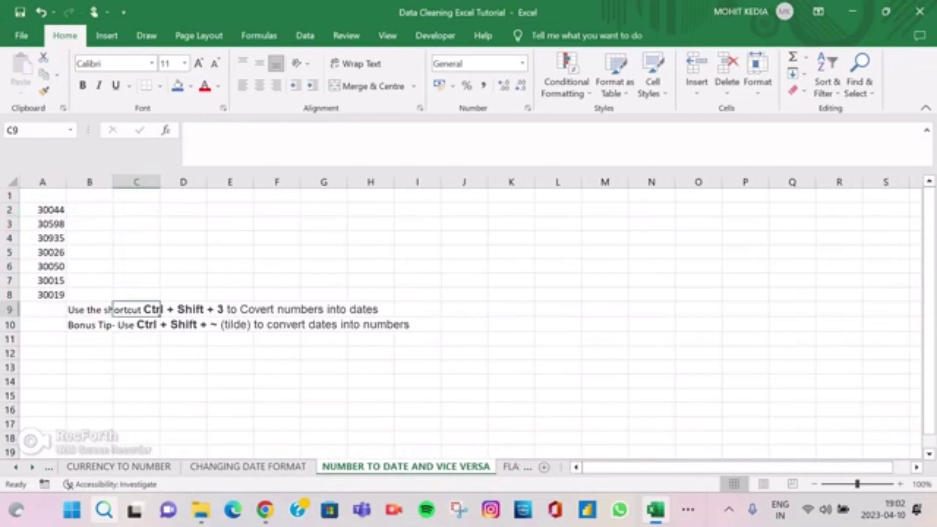
click(136, 209)
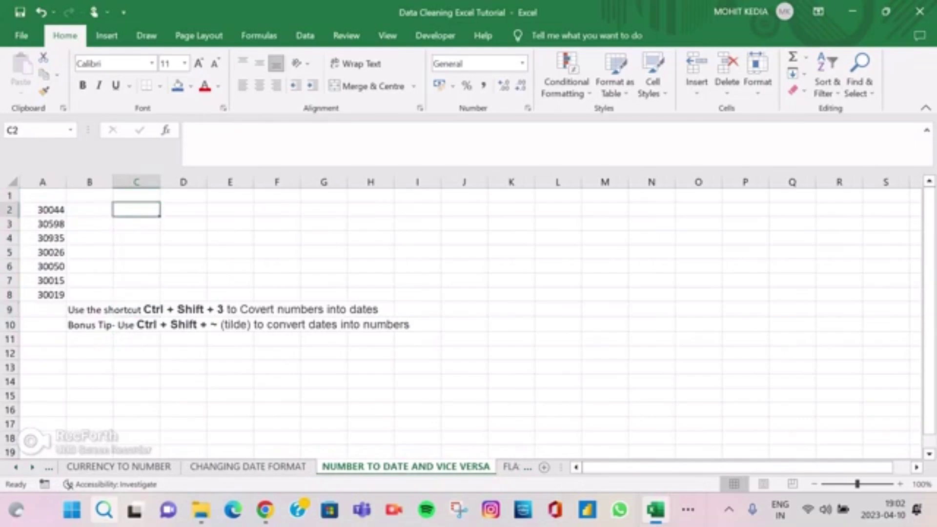
click(43, 210)
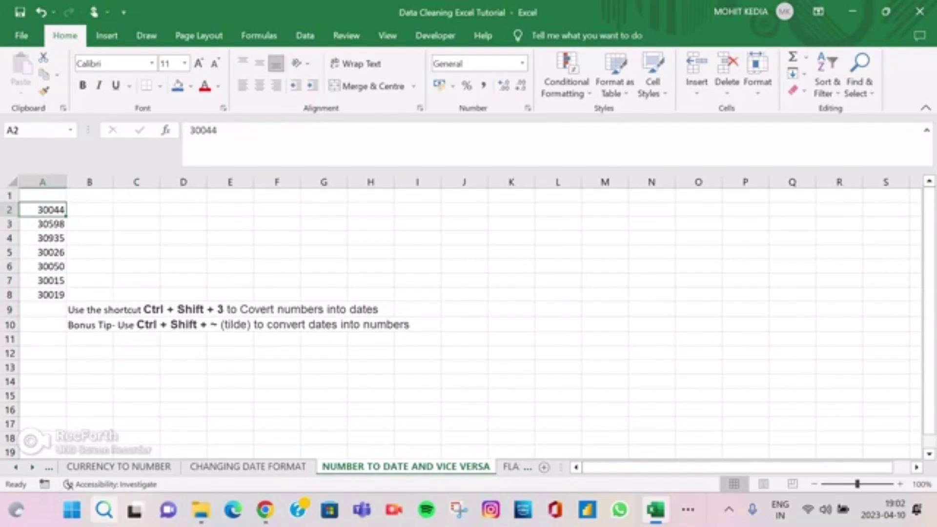
key(ctrl+shift+3)
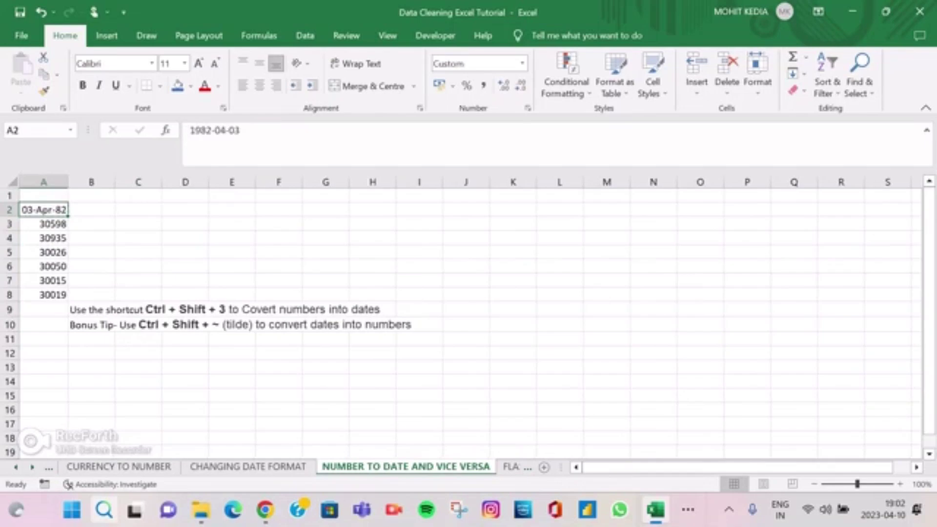
click(43, 224)
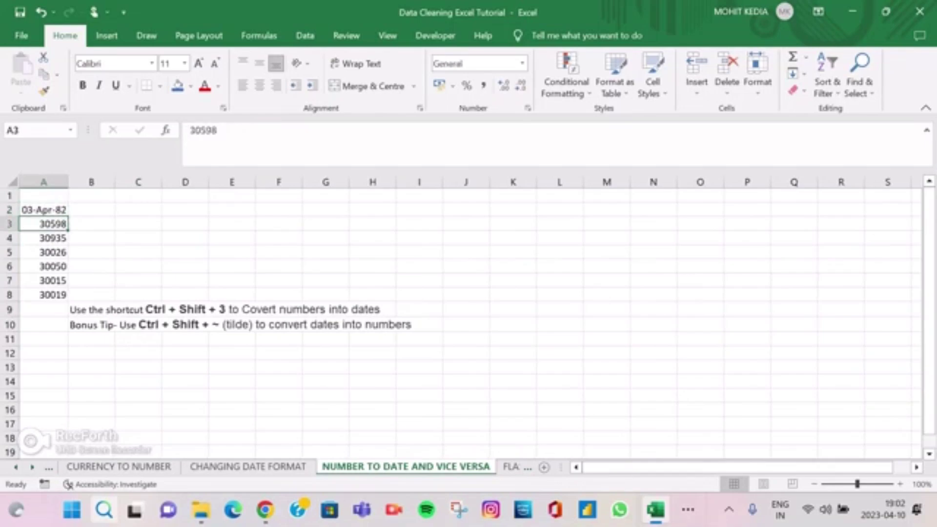
key(ctrl+shift+3)
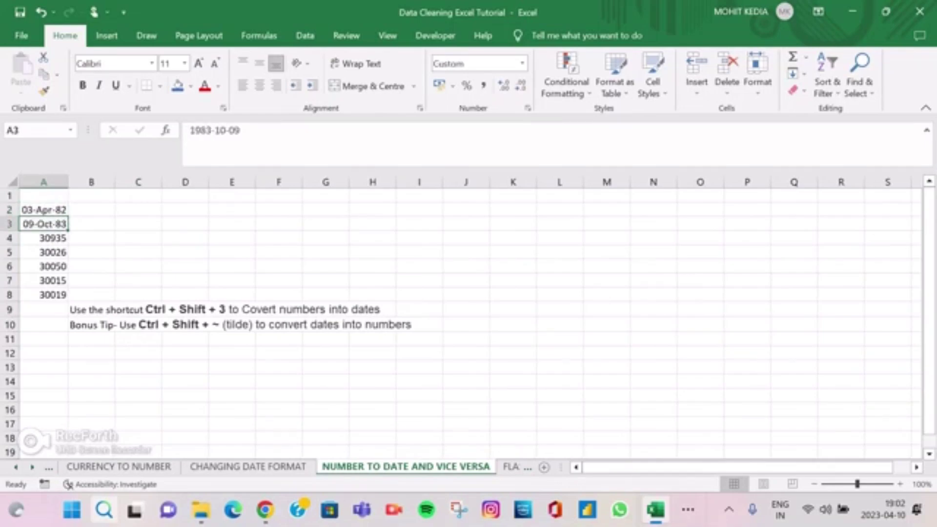
- Convert the numbers in A4:A8 to dates and back to General-format numbers
click(43, 238)
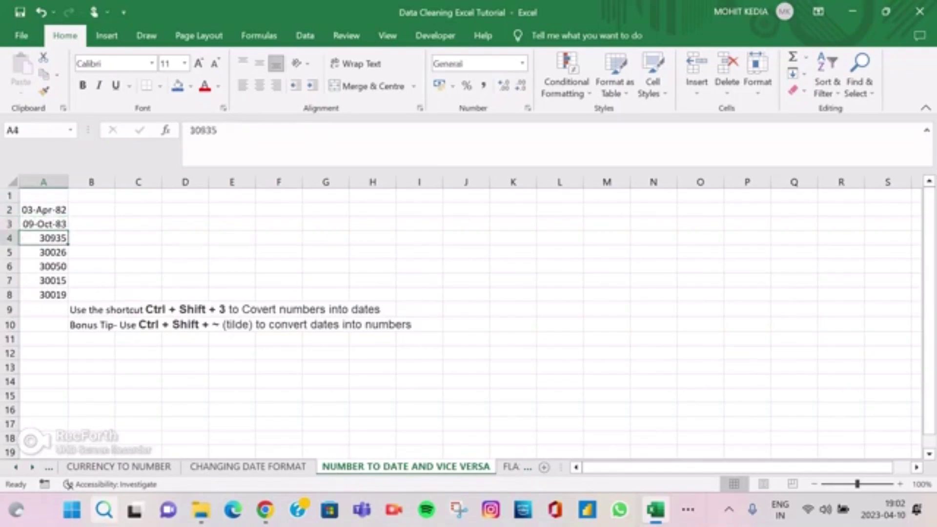
drag(43, 238, 43, 294)
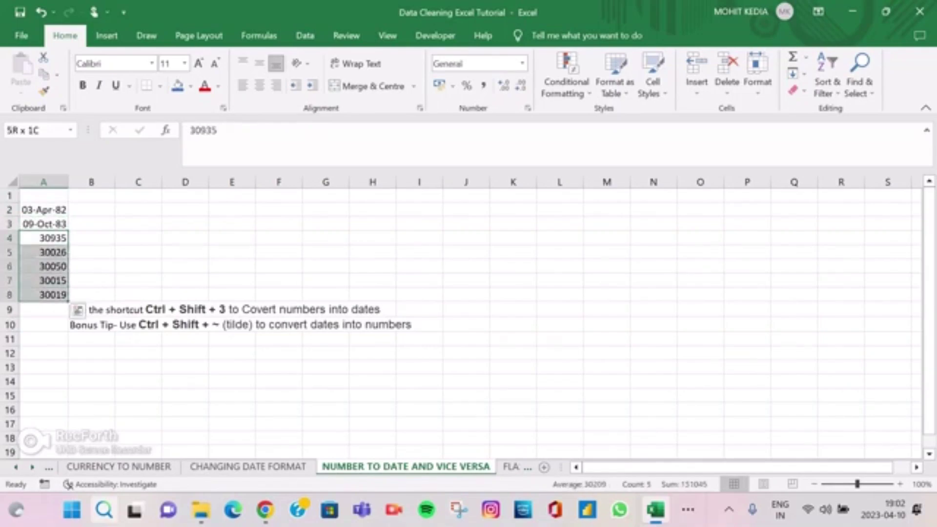
key(ctrl+shift+3)
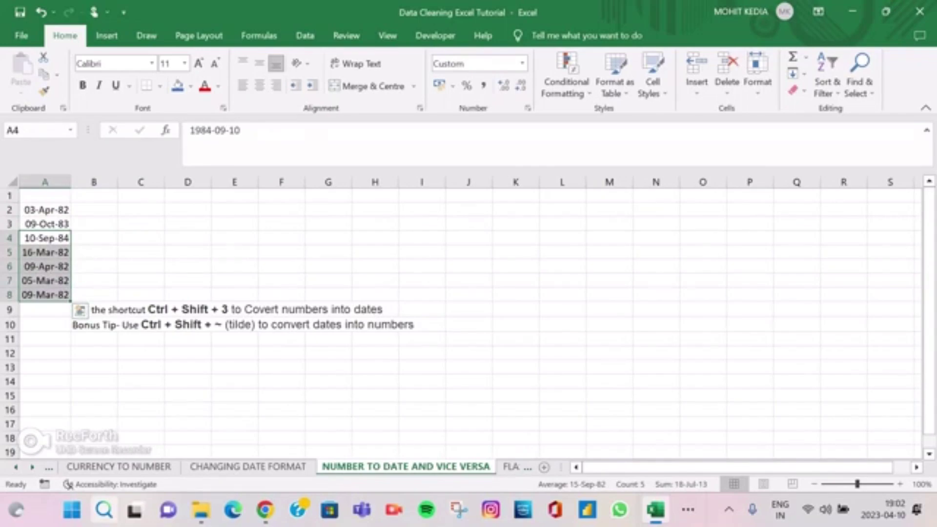
key(ctrl+shift+grave)
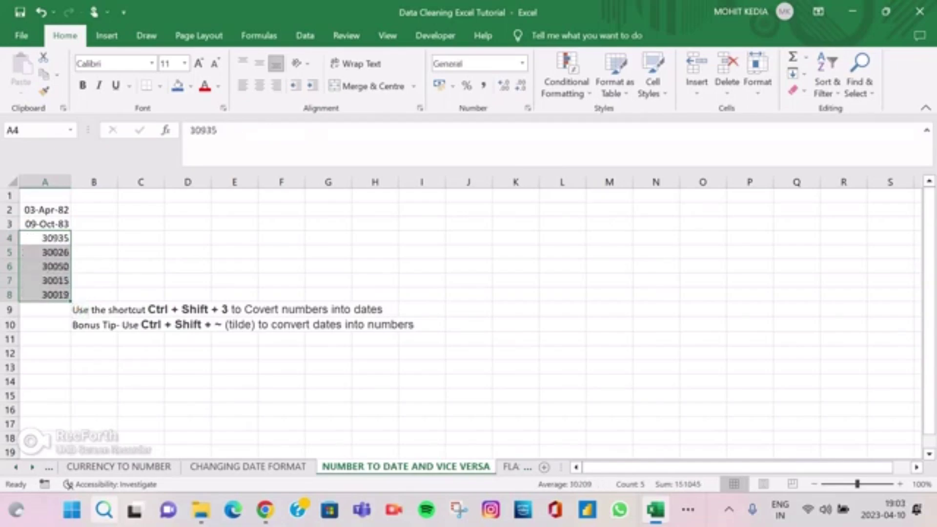
click(328, 267)
- On the FLASH FILL sheet, clear the existing first name from cell D6
click(511, 466)
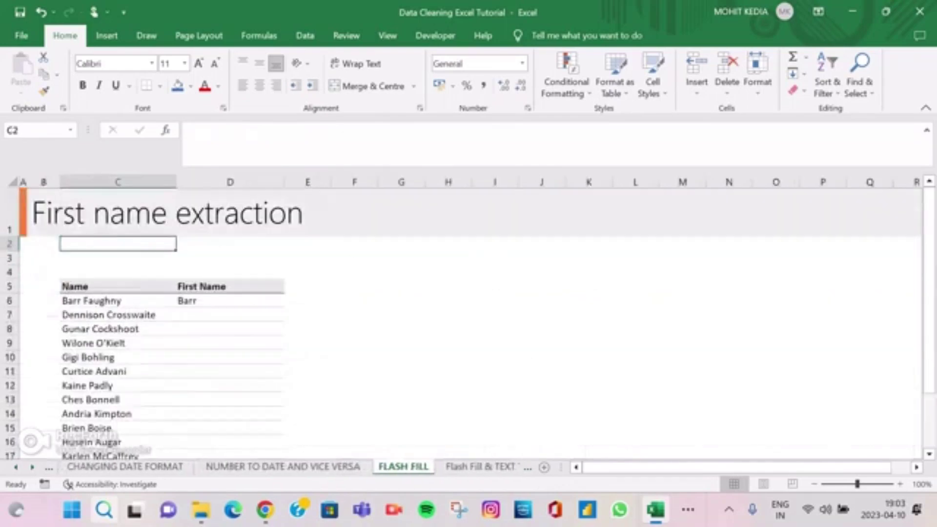
click(229, 300)
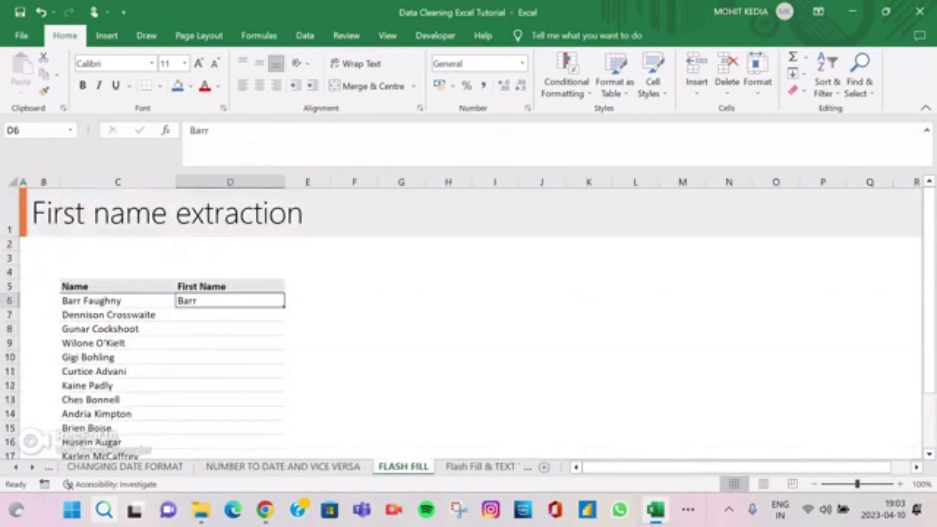
key(BackSpace)
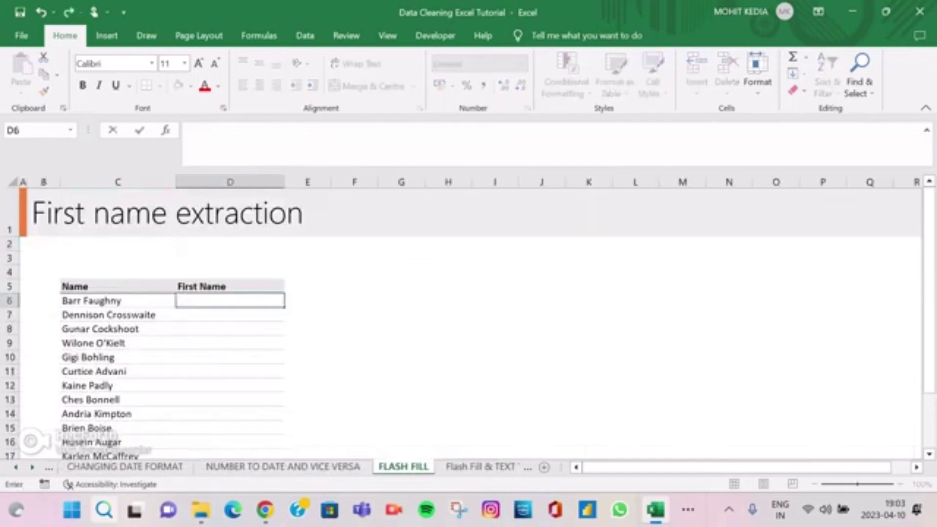
key(Return)
scroll(171, 322, down, 4)
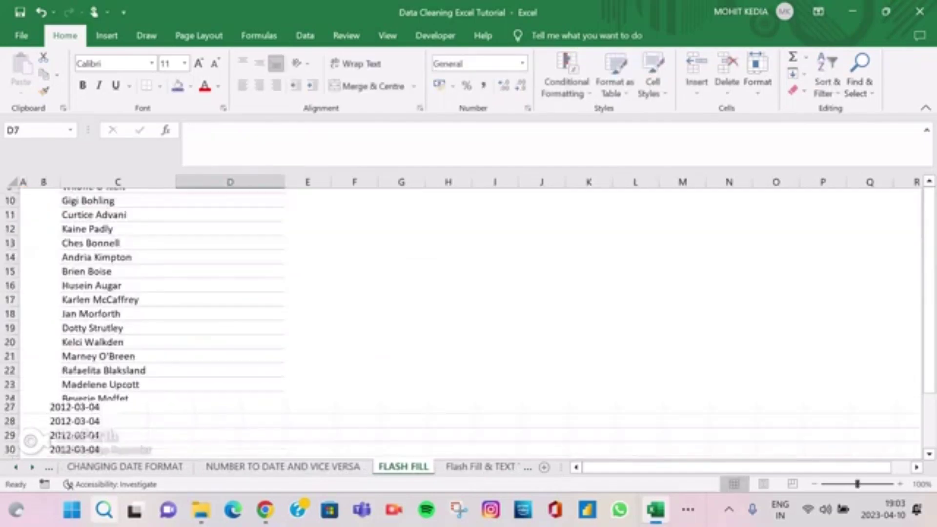
scroll(171, 322, up, 4)
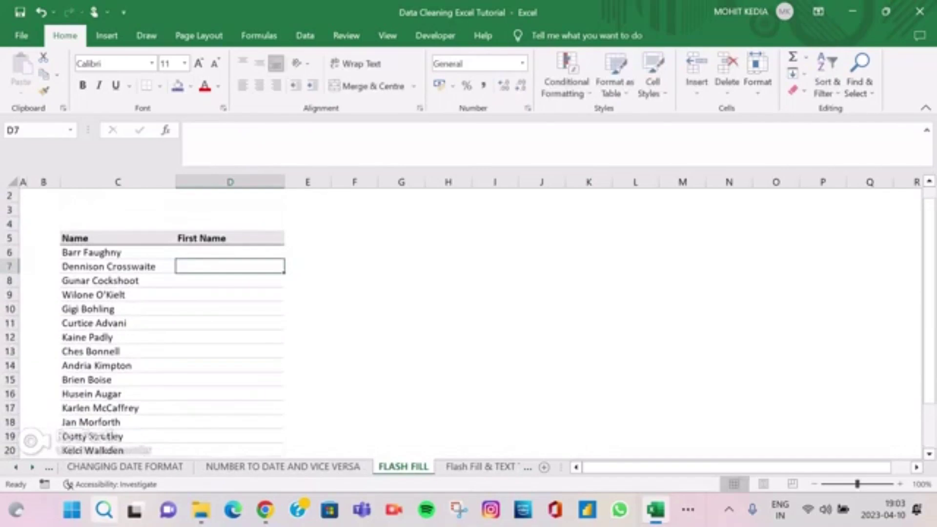
click(230, 252)
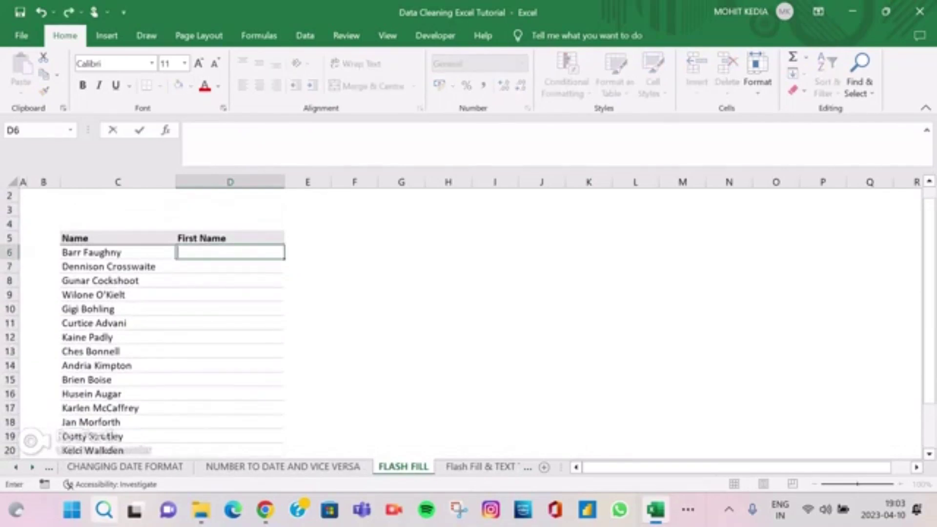
text(=Barr)
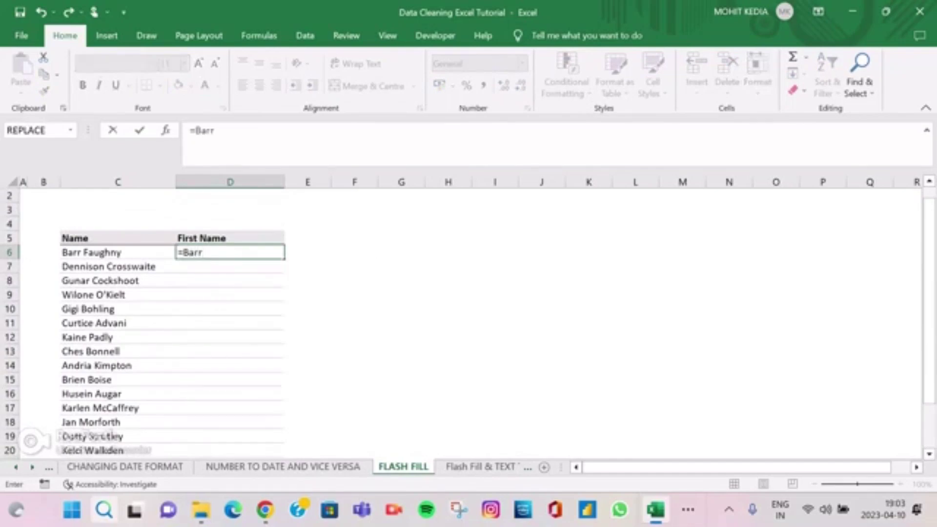
key(Return)
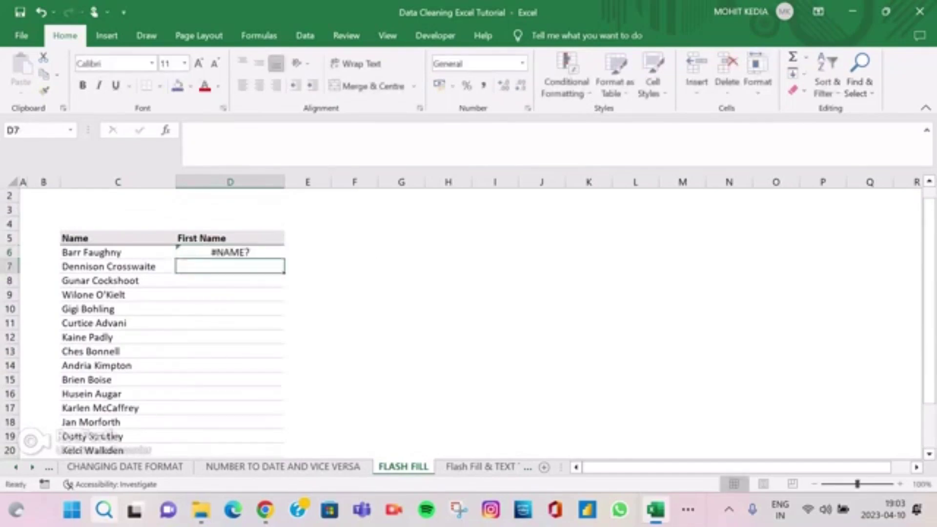
- Replace the content of D6 with the first name from C6 as plain text
click(229, 252)
key(BackSpace)
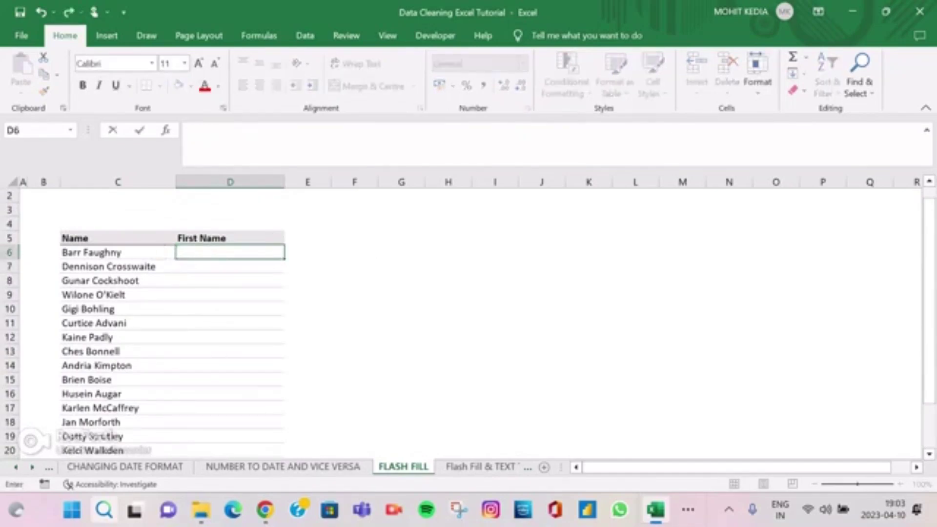
text(Barr)
key(Return)
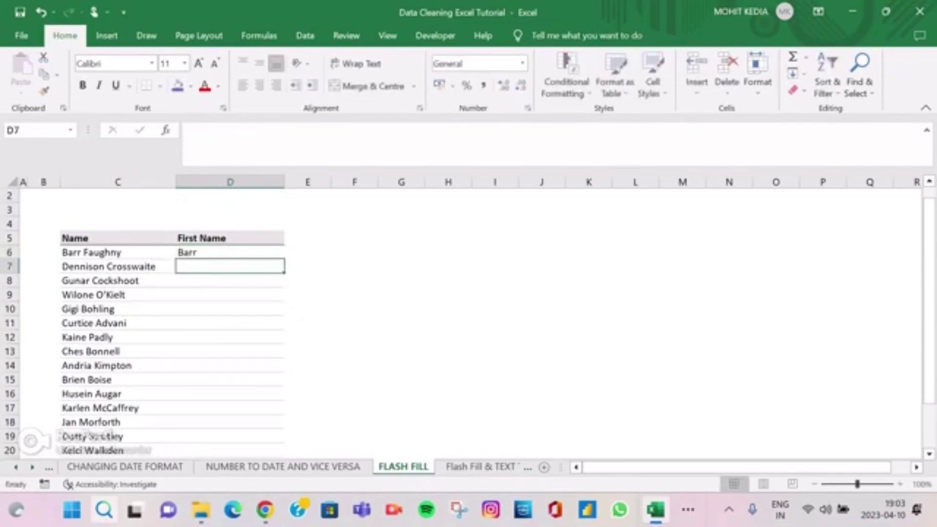
- Start the first name from C7 in cell D7 and accept the Flash Fill suggestion for the rest of the First Name column
text(Dennison)
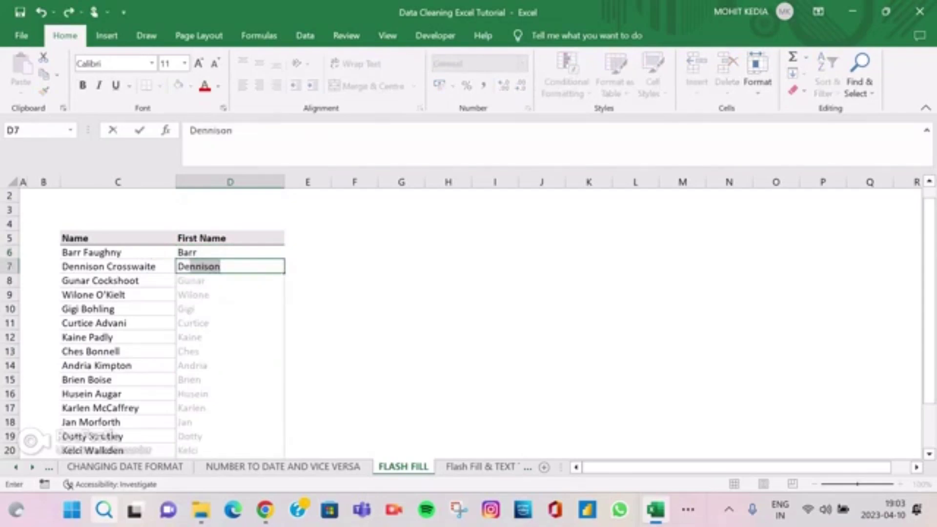
scroll(144, 325, down, 3)
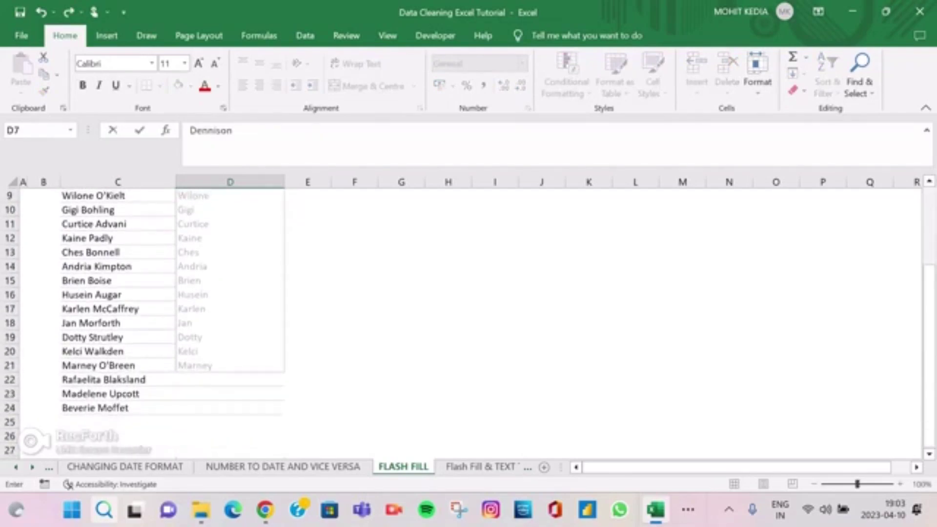
scroll(145, 322, up, 1)
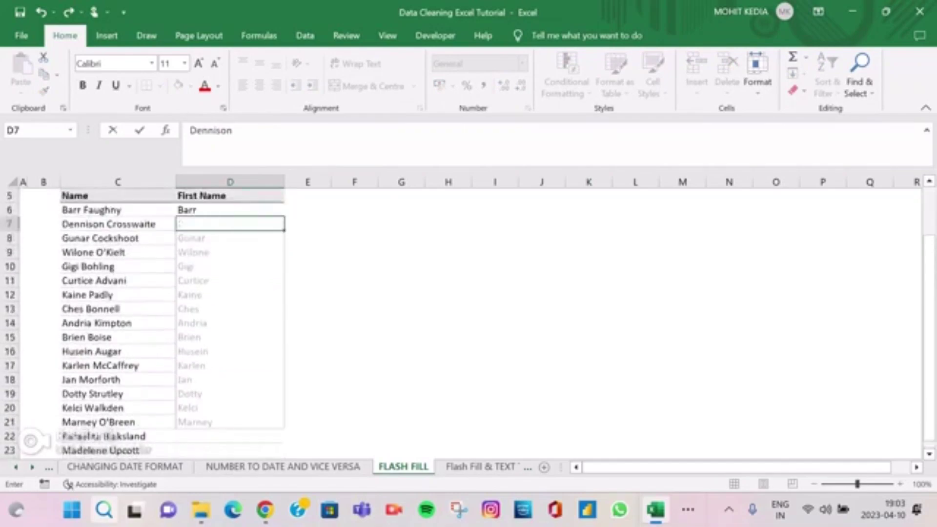
key(Return)
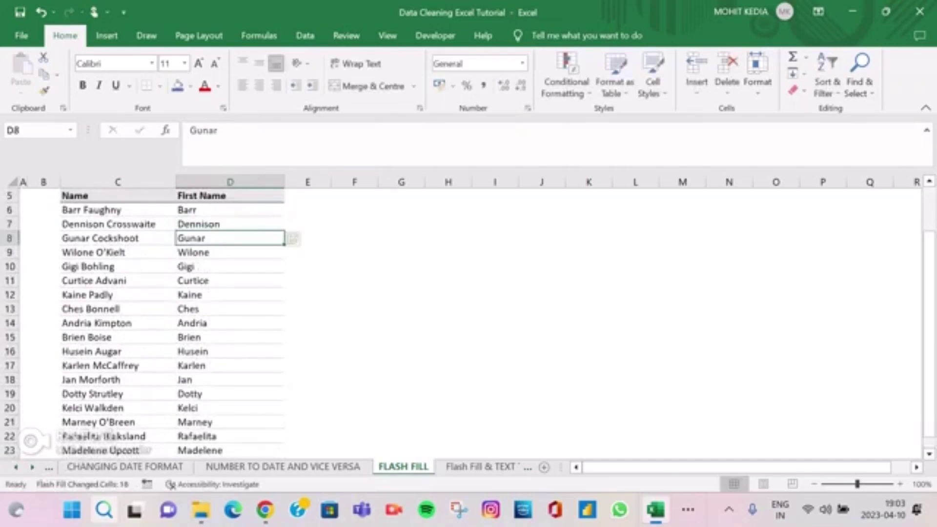
scroll(145, 322, down, 2)
scroll(144, 322, up, 3)
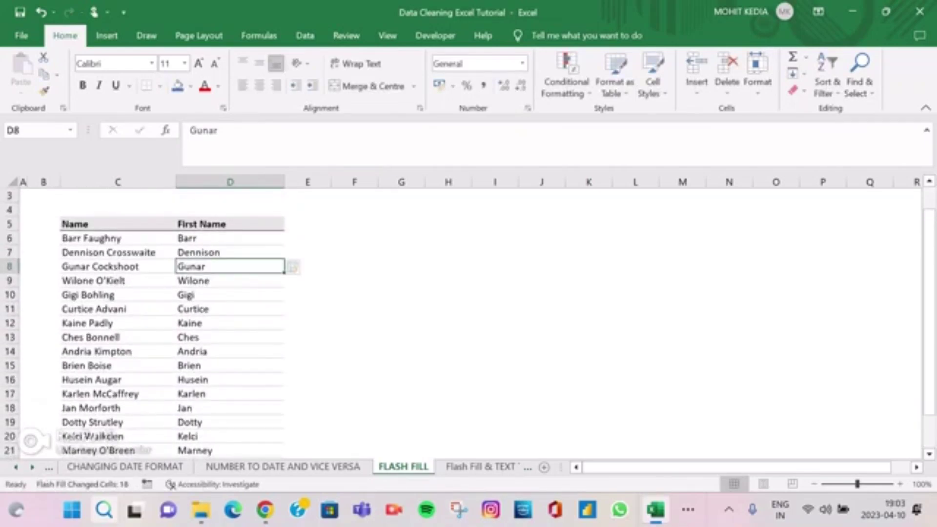
- Try to run the Flash Fill command from cell D8 in the First Name column
key(alt)
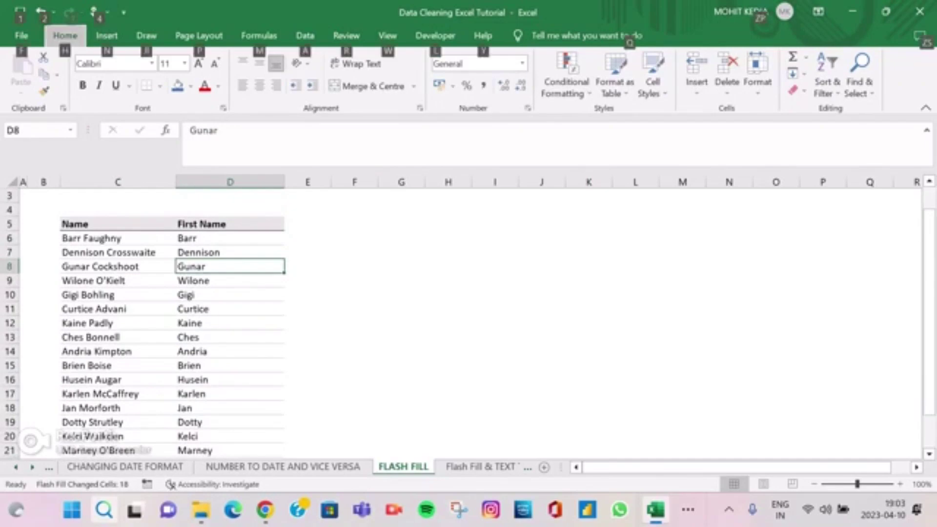
key(h)
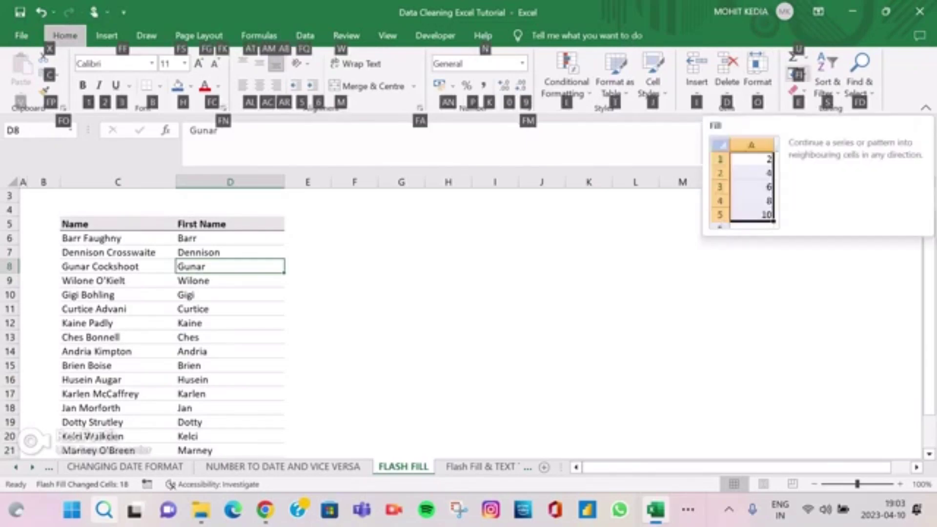
key(f)
key(i)
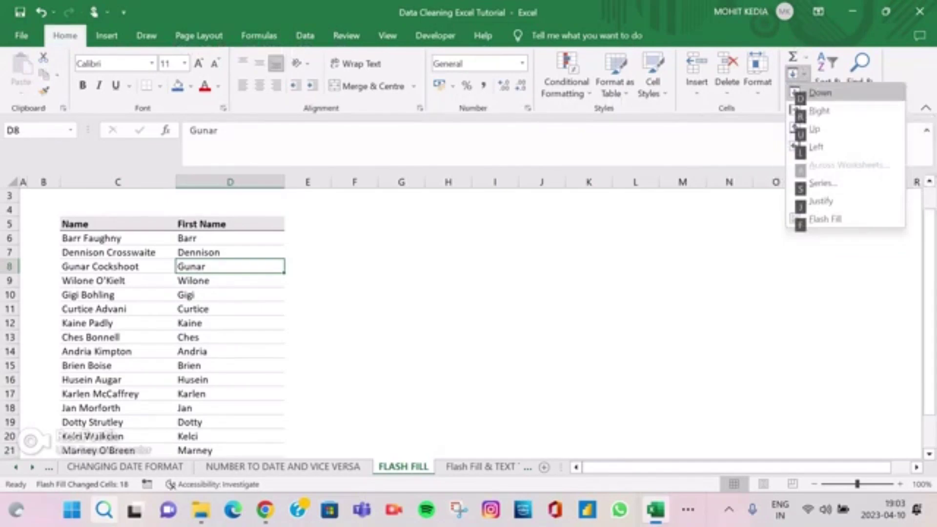
key(Down)
key(Down)
key(Down)
key(Down)
key(Down)
key(Down)
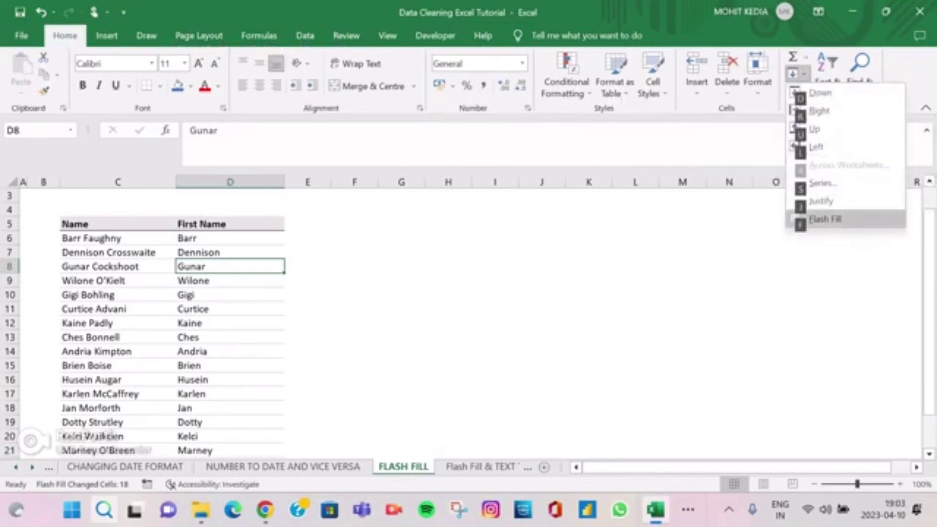
key(Return)
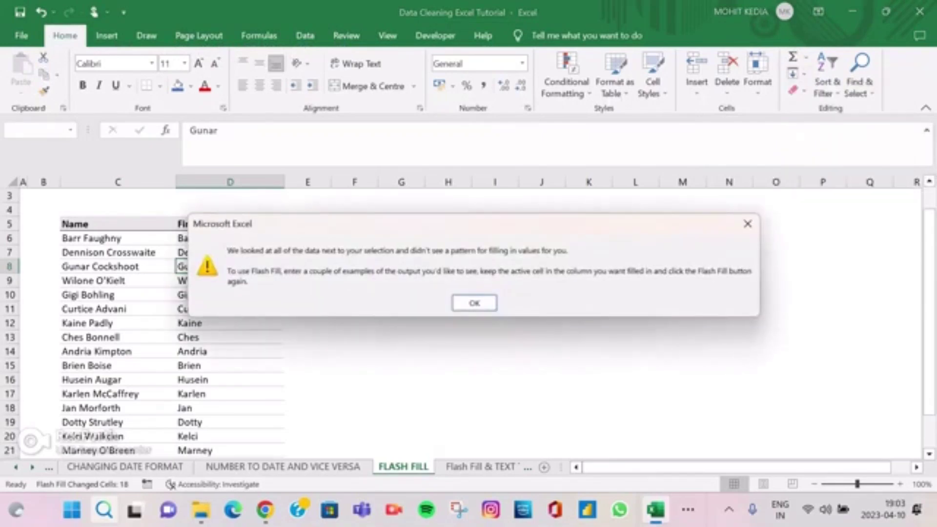
key(Return)
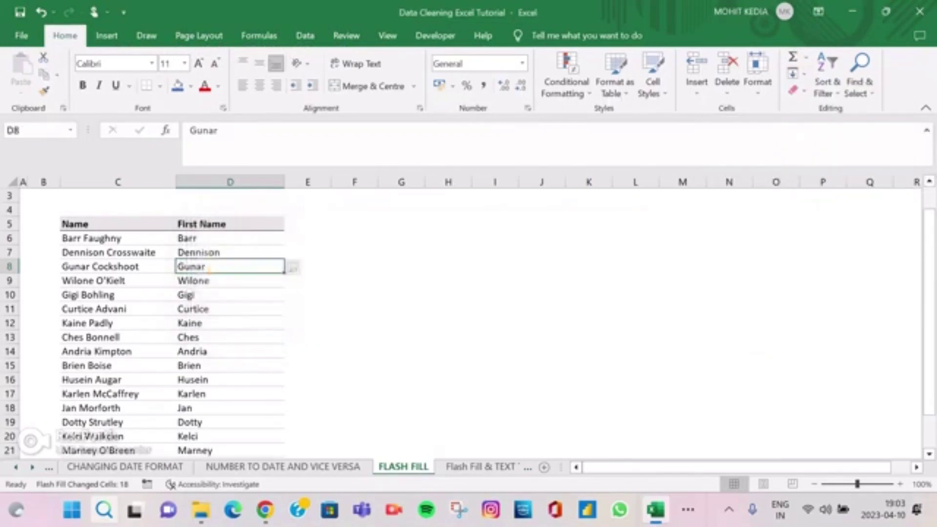
- Clear the first names from D7 down to the end of the First Name column, keeping D6
key(Up)
key(ctrl+shift+Down)
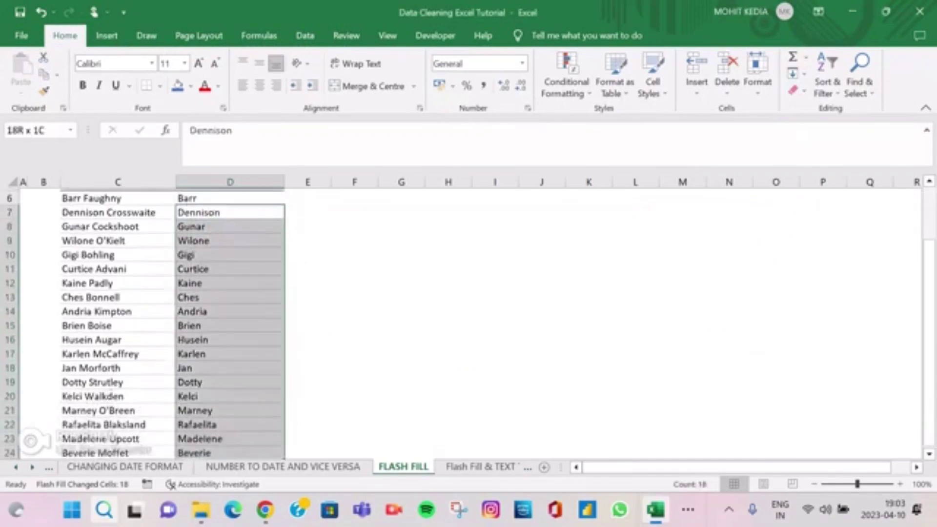
key(Delete)
scroll(229, 322, up, 1)
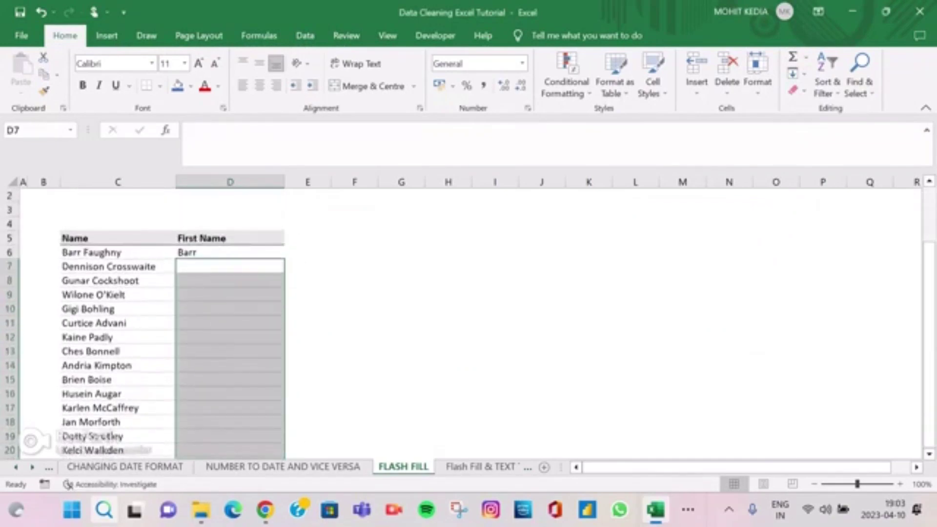
- Run the Flash Fill command from D6 to fill the rest of the First Name column, and check the filled names
key(Up)
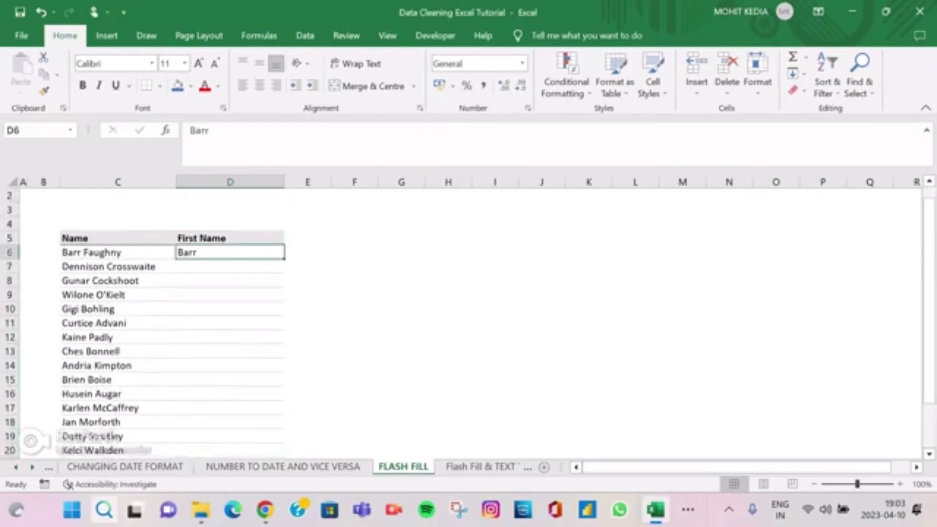
key(alt)
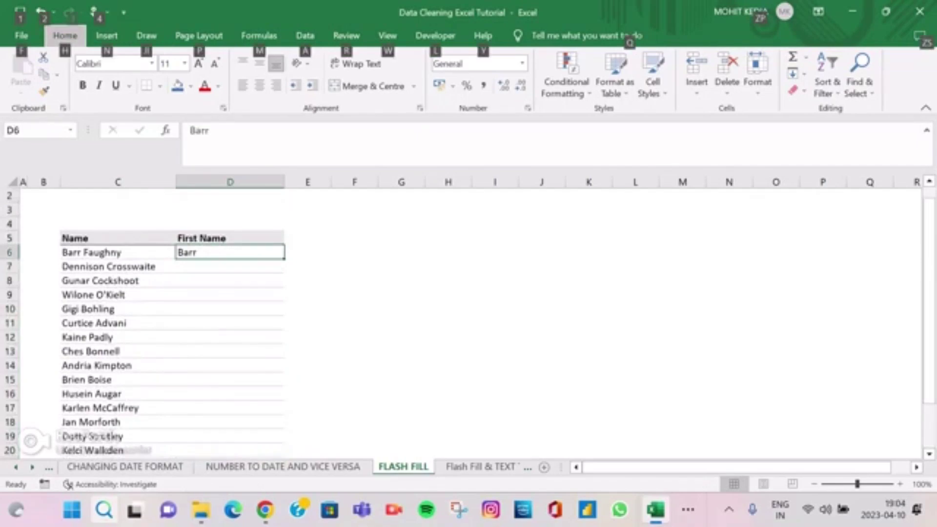
key(h)
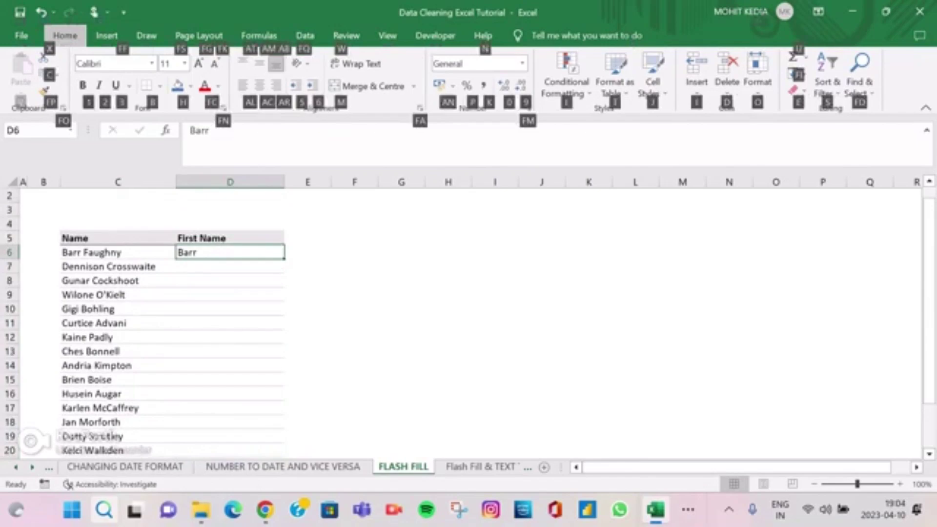
key(f)
key(i)
key(Down)
key(Down)
key(Down)
key(Down)
key(Down)
key(Down)
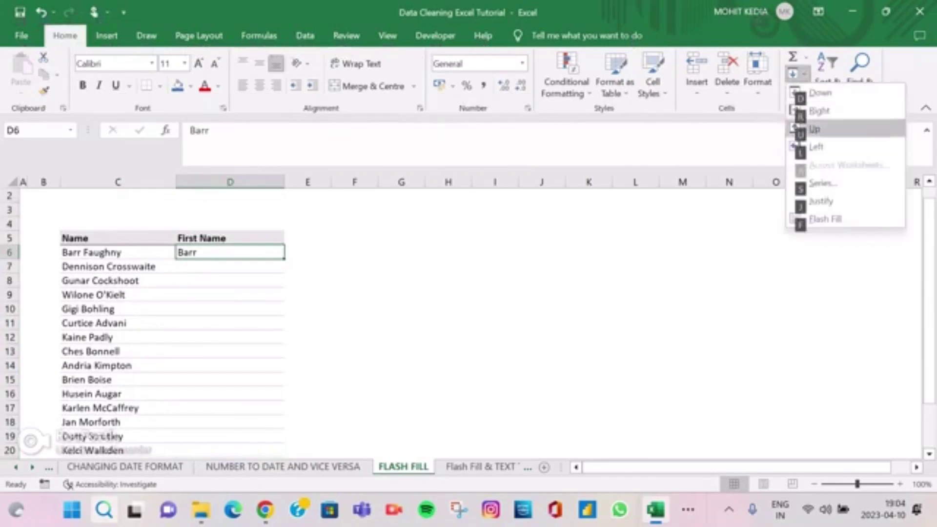
key(Return)
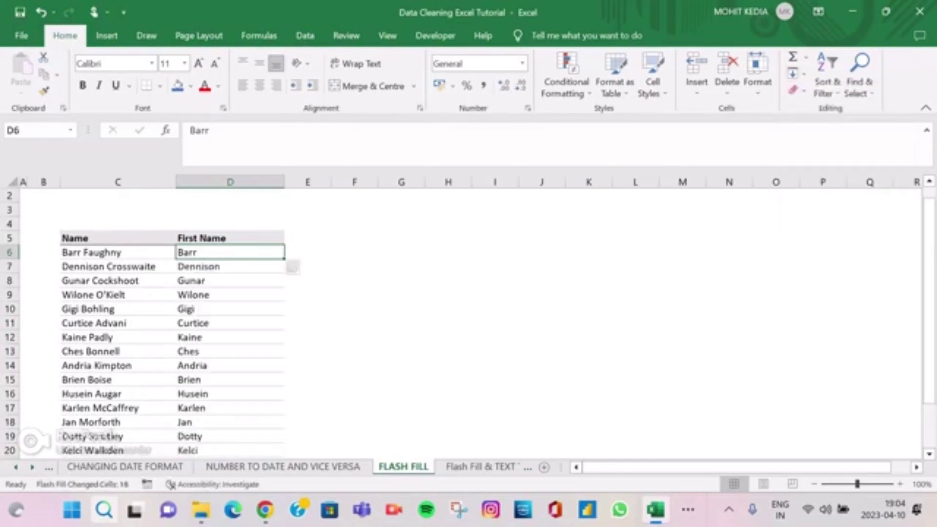
scroll(171, 322, down, 4)
scroll(171, 322, up, 5)
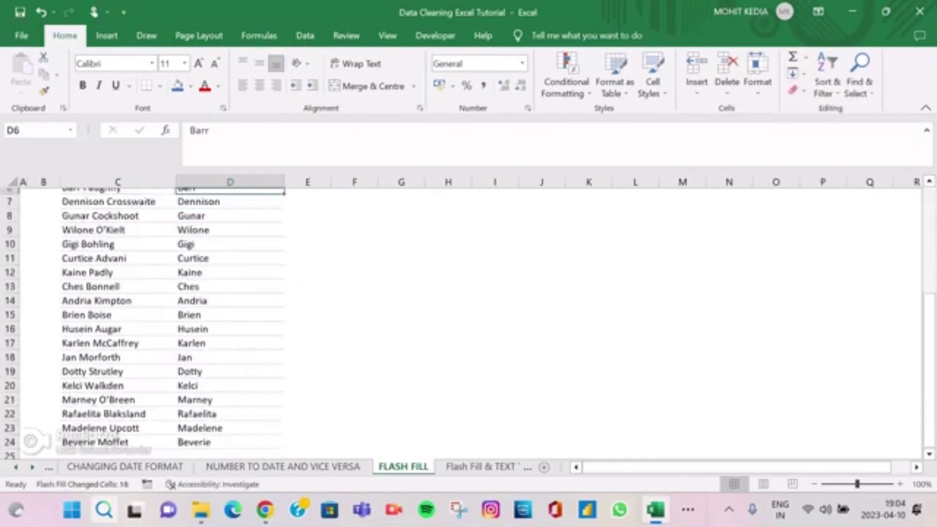
- On the Flash Fill & TEXT TO COLUMNS sheet, clear the existing entries in B5 and B6 under City
key(ctrl+Page_Down)
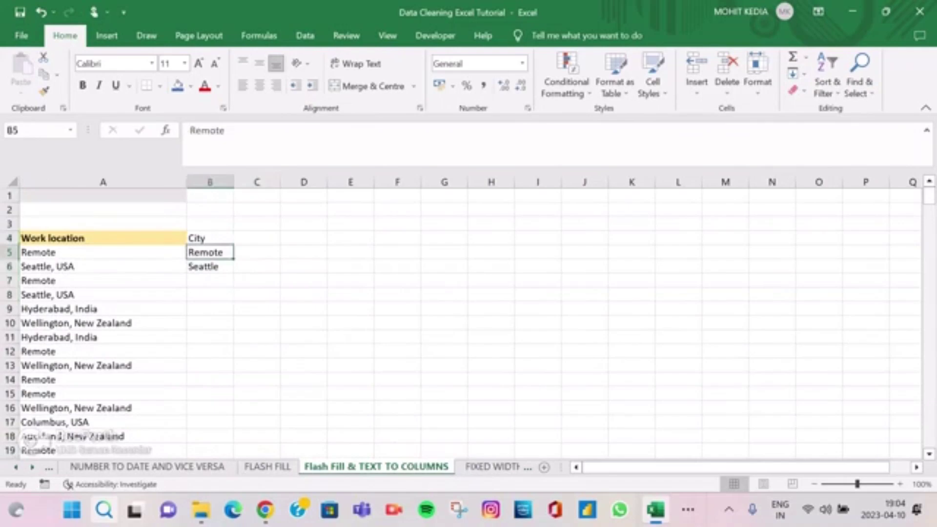
key(shift+Down)
key(Delete)
key(shift+Up)
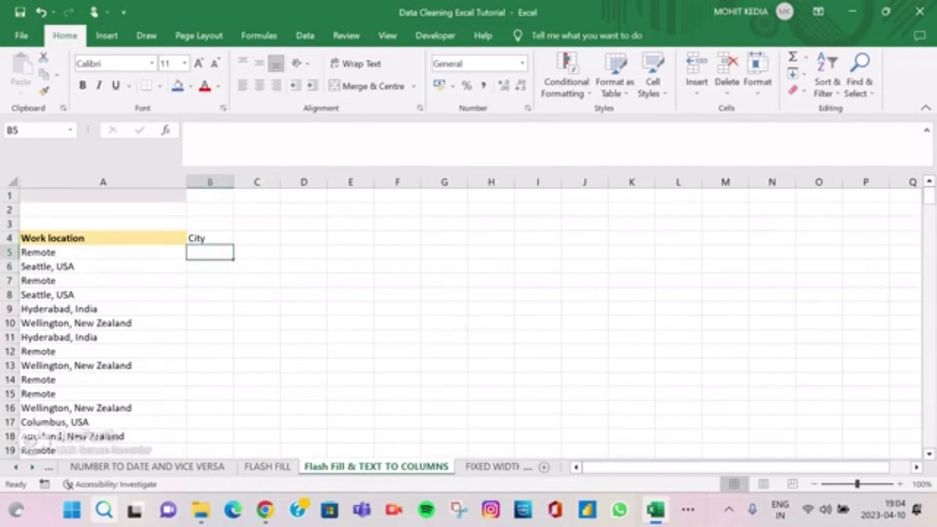
text(=)
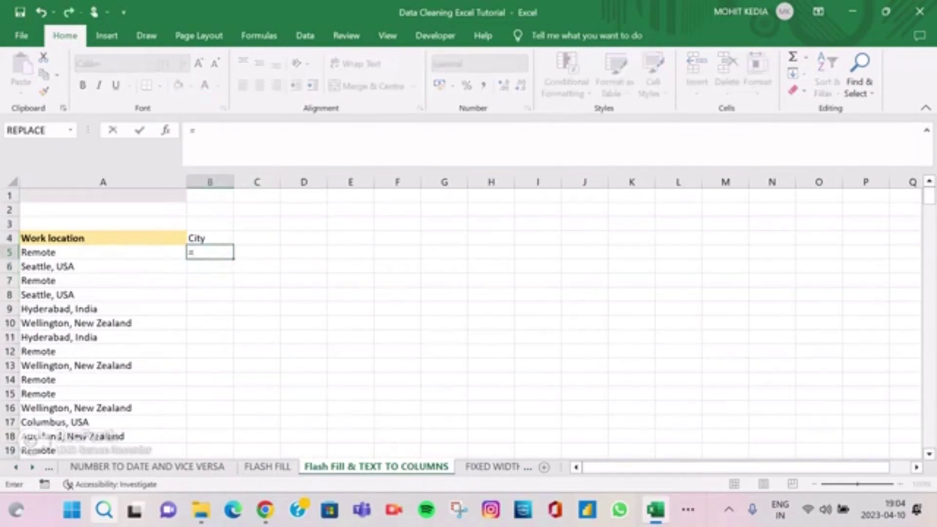
text(Remo)
key(BackSpace)
key(BackSpace)
key(BackSpace)
key(BackSpace)
key(BackSpace)
- Enter Remote in B5 and begin Seattle in B6, accepting the Flash Fill suggestion for the City column
text(Remote)
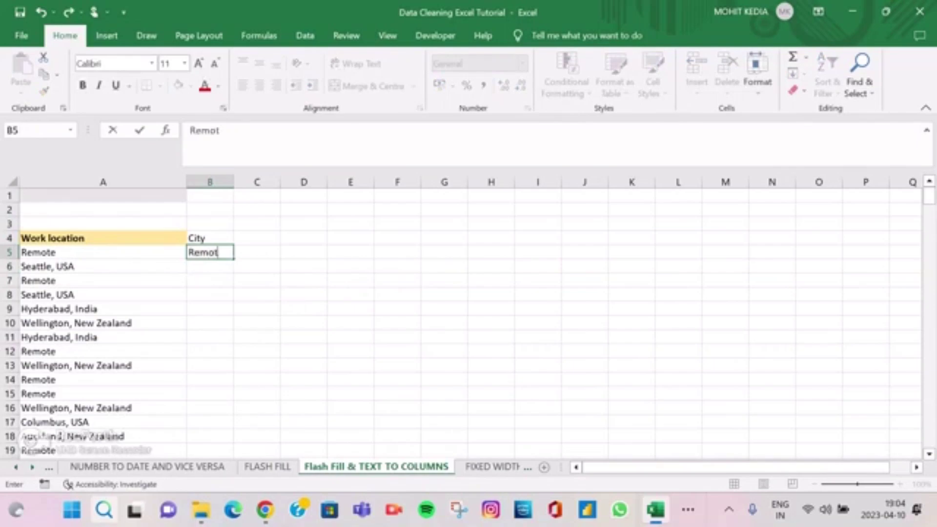
key(Return)
text(Seattle, USA)
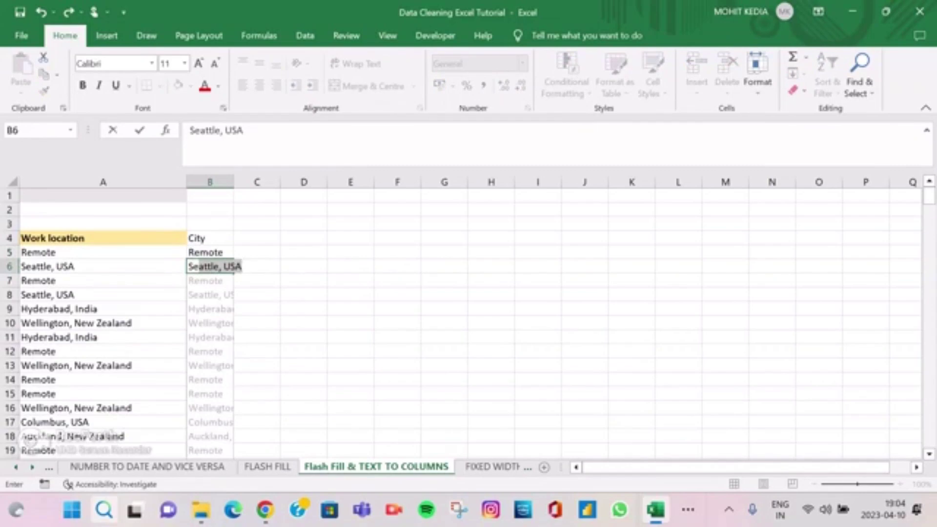
key(Return)
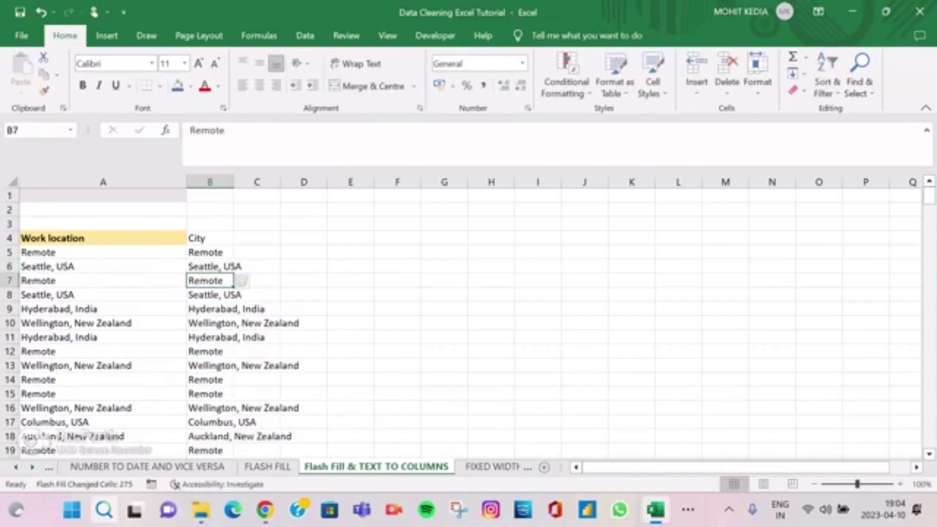
- Shorten the entry in B6 to Seattle so that Flash Fill reduces the City column to city names only
click(232, 267)
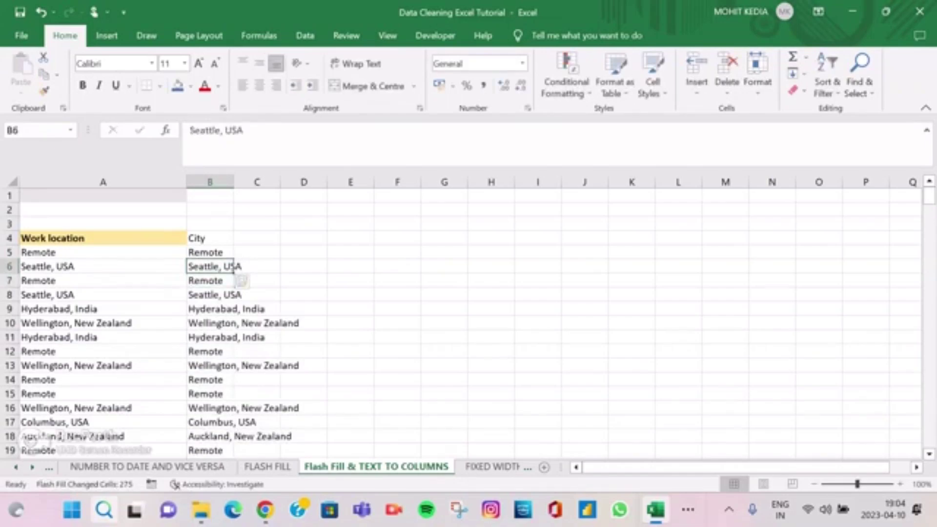
key(F2)
key(BackSpace)
key(BackSpace)
key(BackSpace)
key(BackSpace)
key(BackSpace)
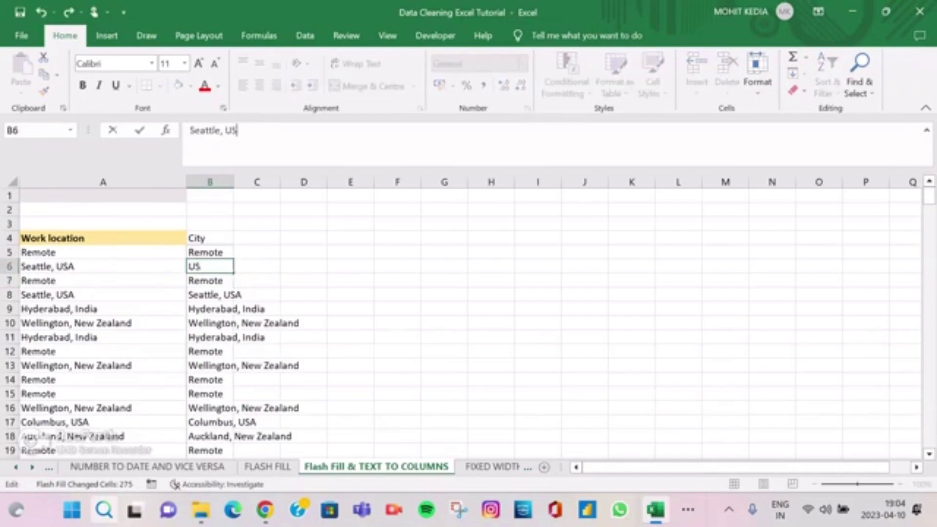
key(Return)
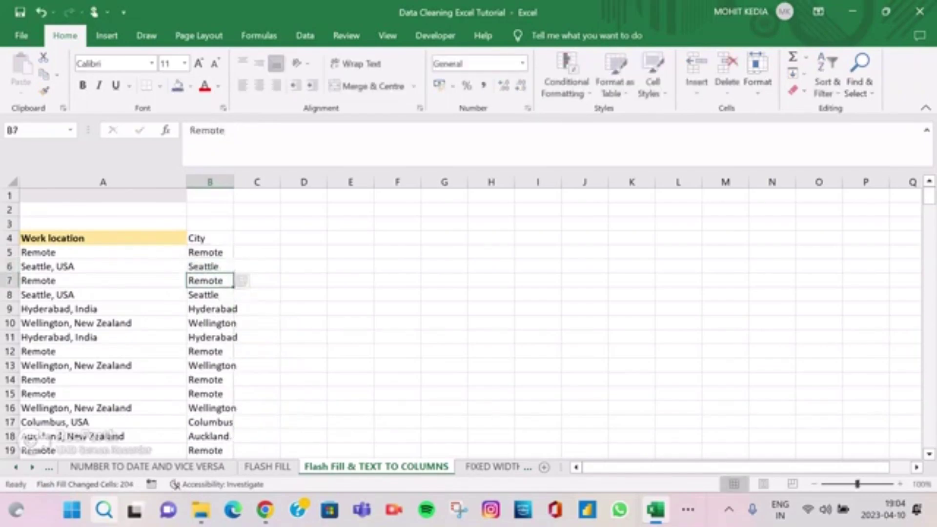
- Autofit the width of column B to its contents and review the City values down the list
double_click(234, 182)
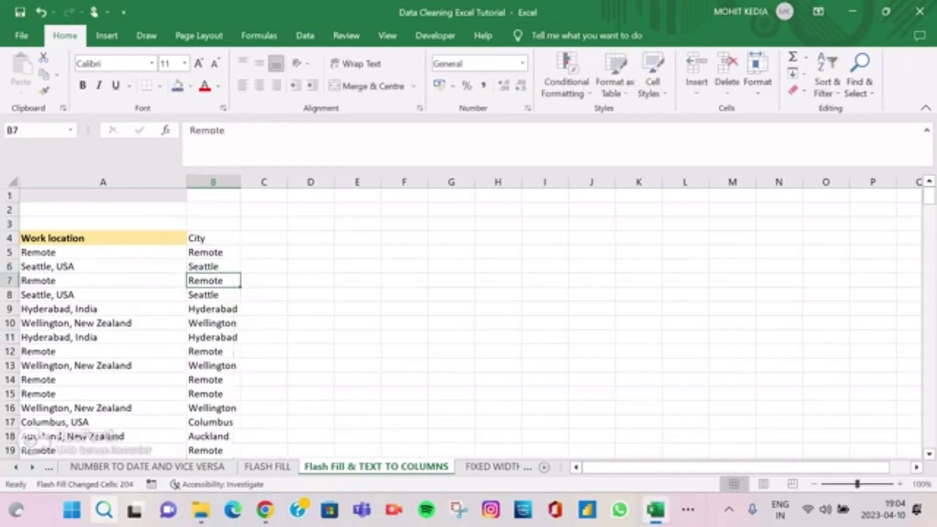
scroll(460, 323, down, 9)
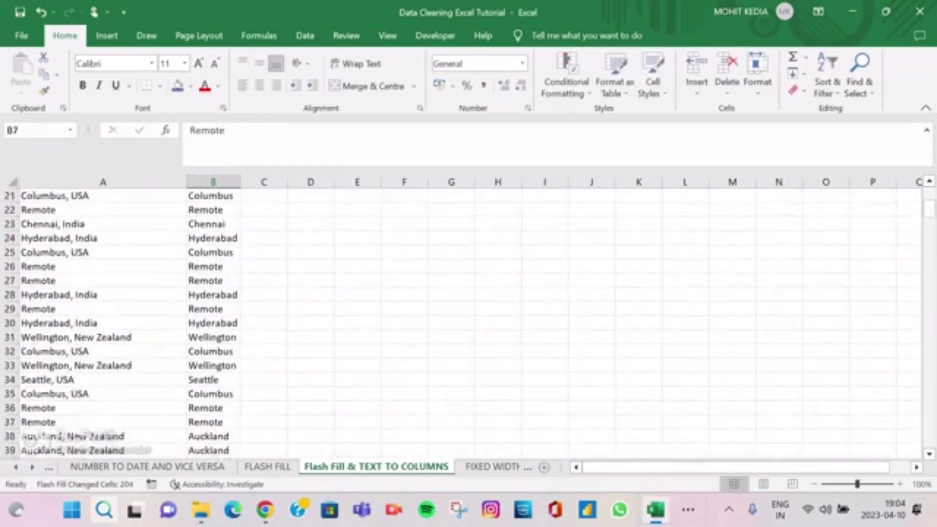
scroll(461, 323, down, 20)
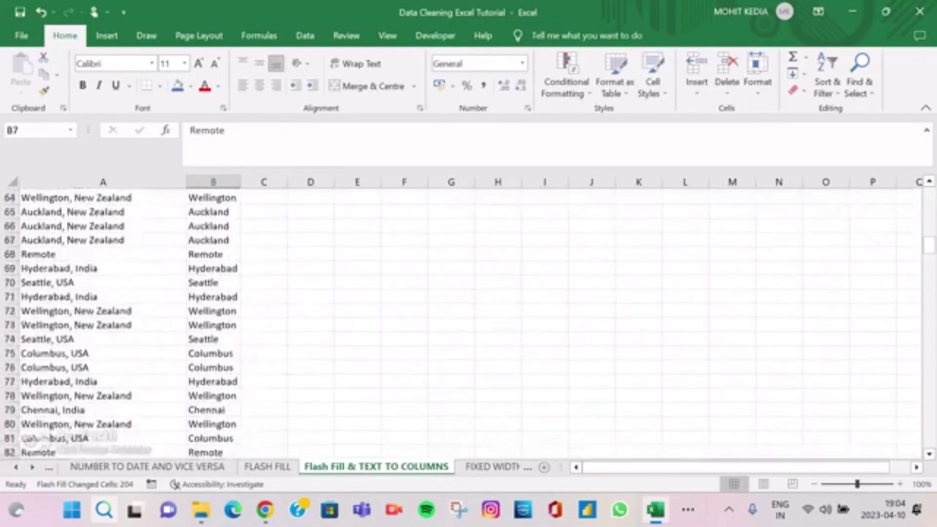
scroll(460, 324, down, 16)
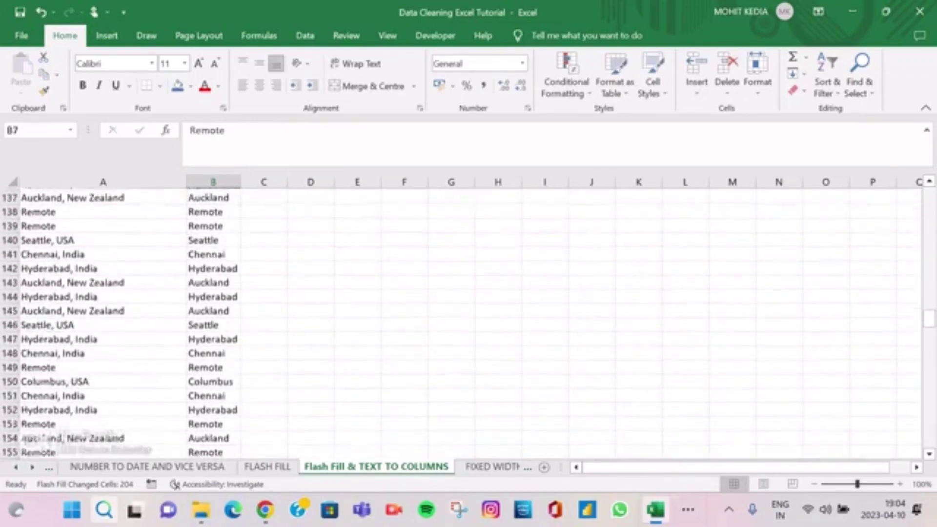
scroll(461, 323, down, 6)
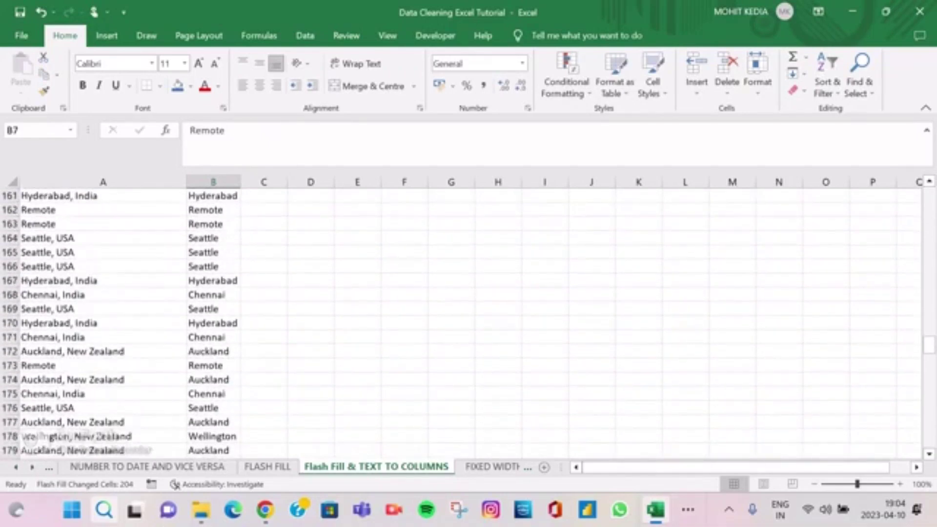
scroll(461, 323, up, 20)
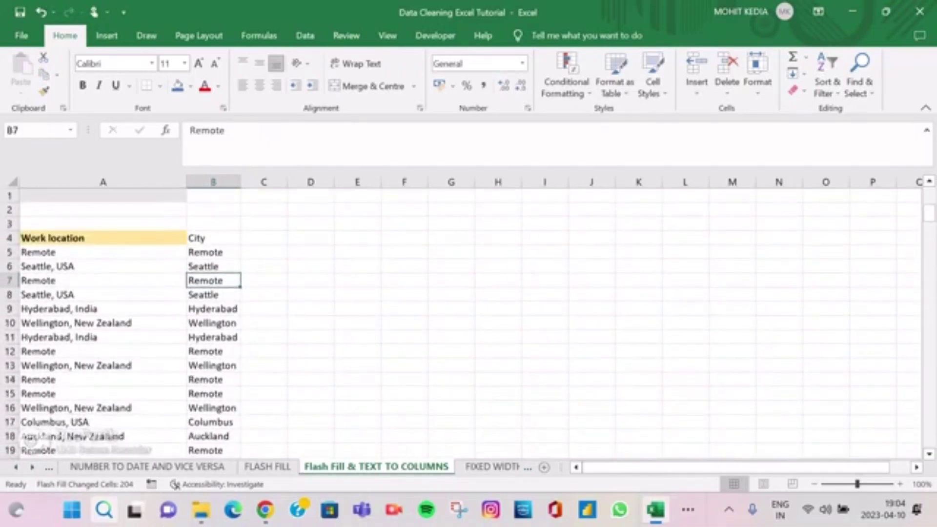
- Insert two blank columns between the Work location and City columns
click(103, 238)
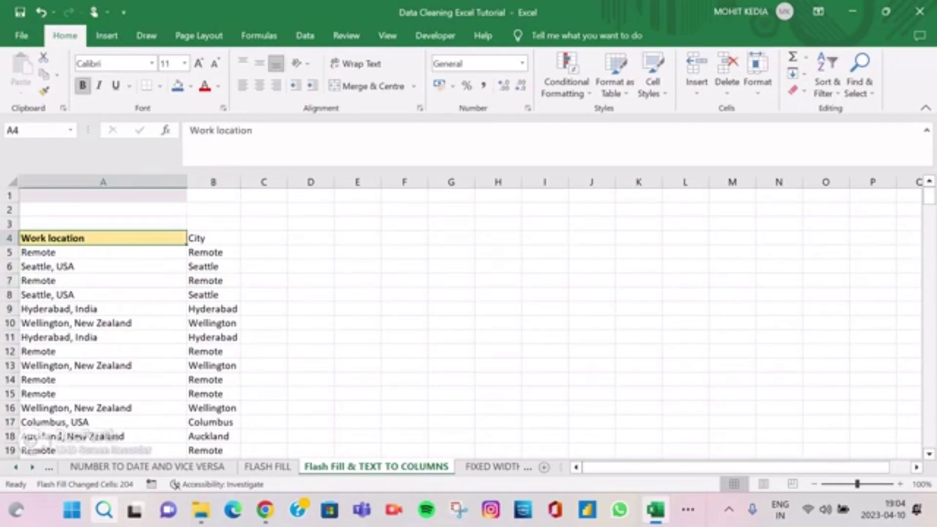
click(213, 182)
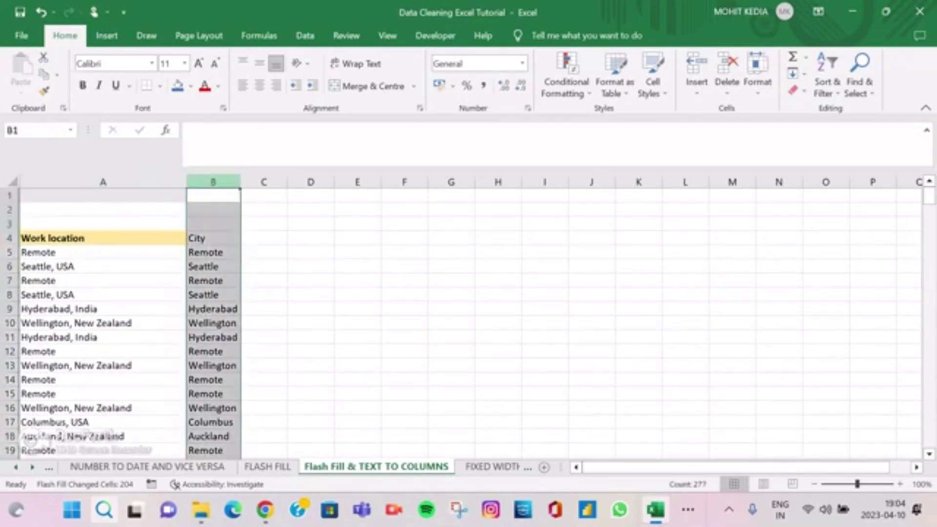
right_click(213, 182)
click(234, 312)
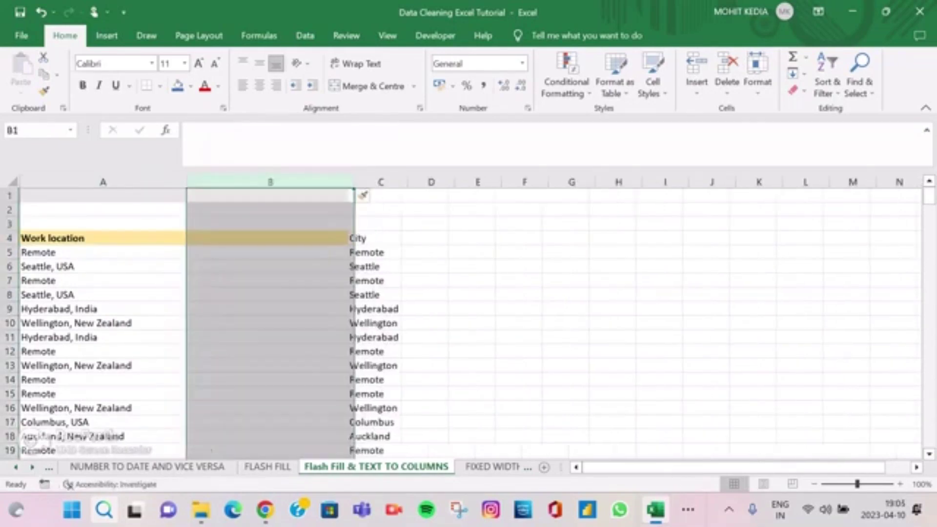
right_click(244, 182)
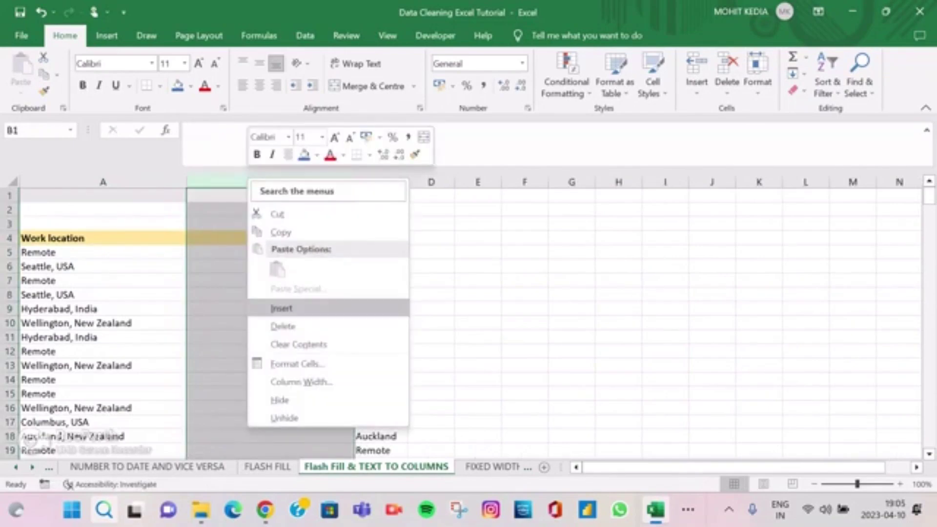
click(280, 308)
- Try splitting the Work location column at commas with Text to Columns, using B5 as the destination, and undo the split
click(103, 252)
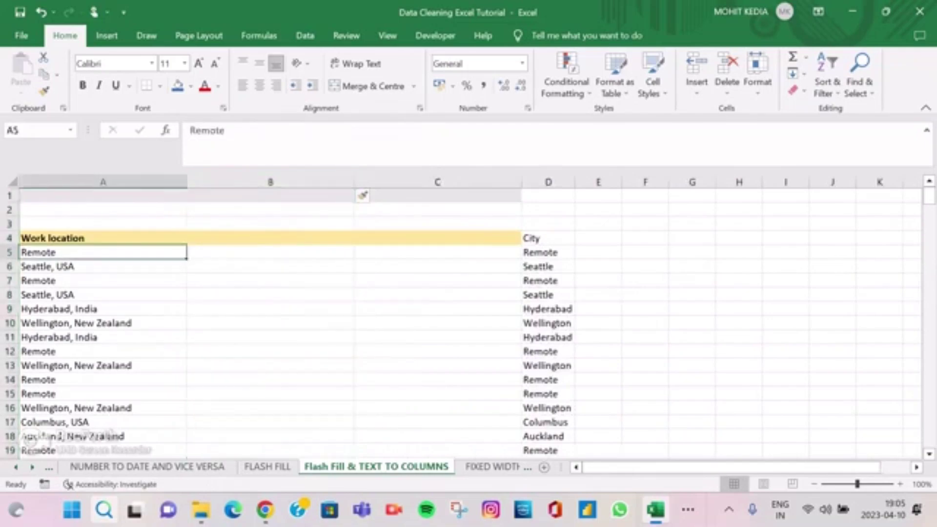
click(102, 182)
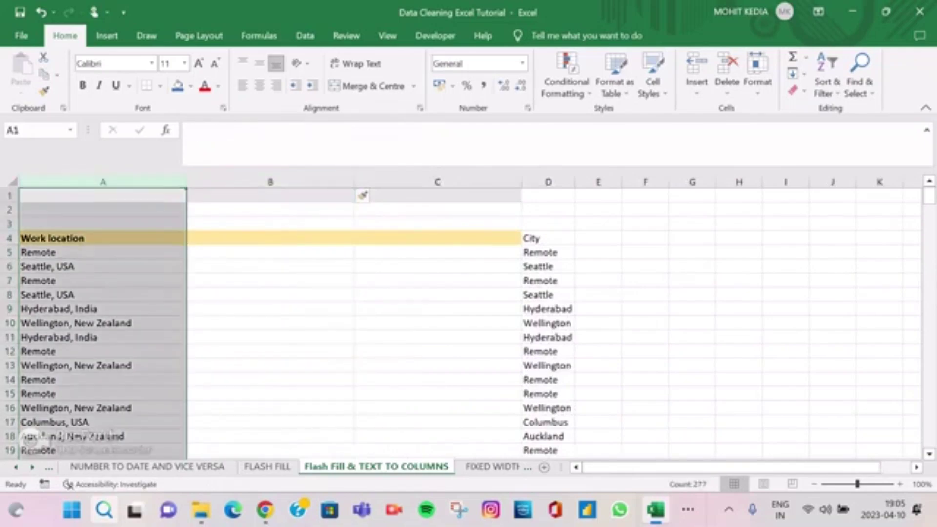
click(304, 36)
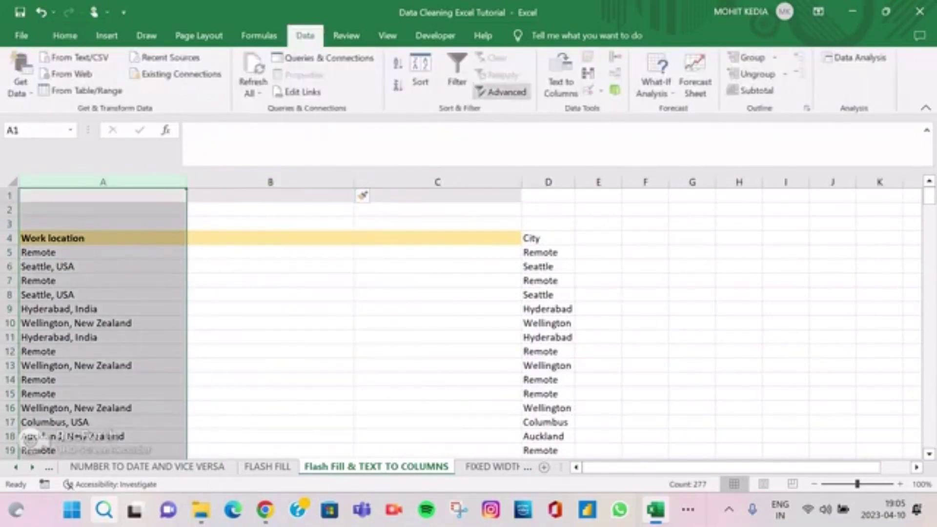
click(560, 78)
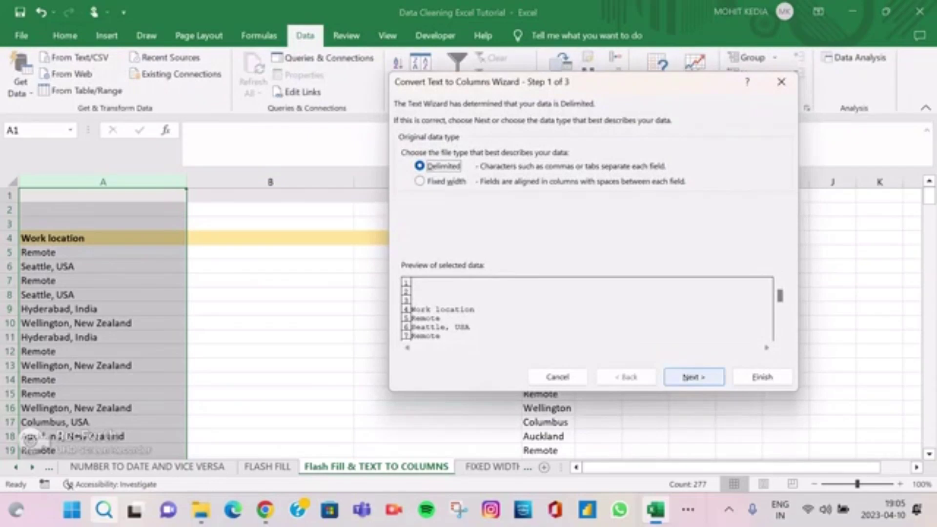
click(694, 377)
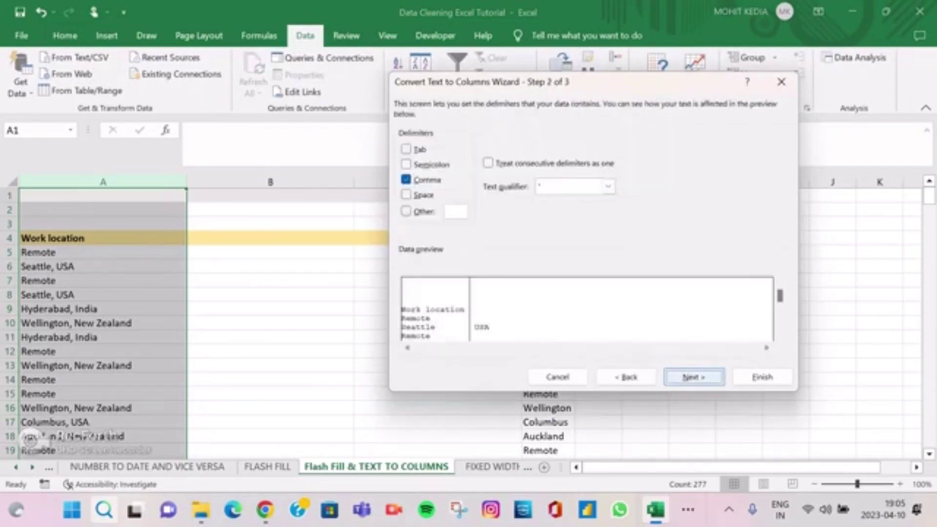
click(694, 377)
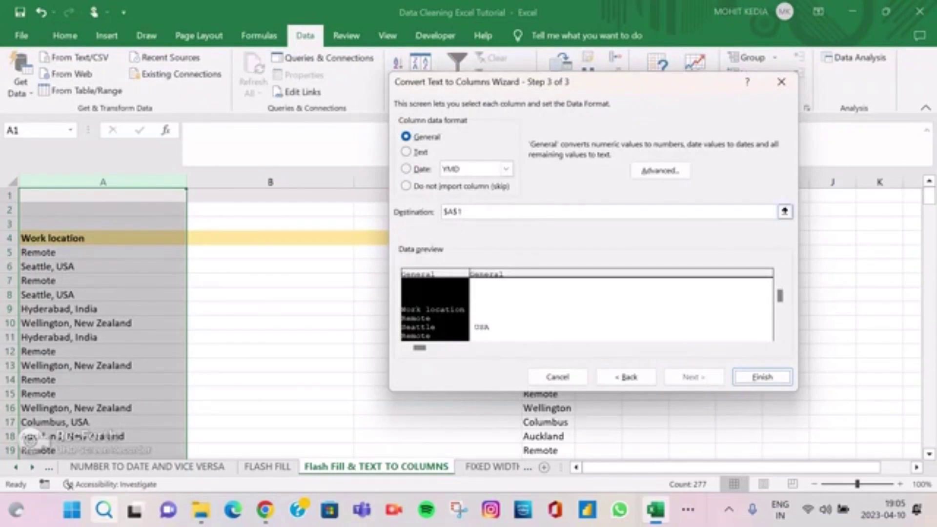
click(784, 212)
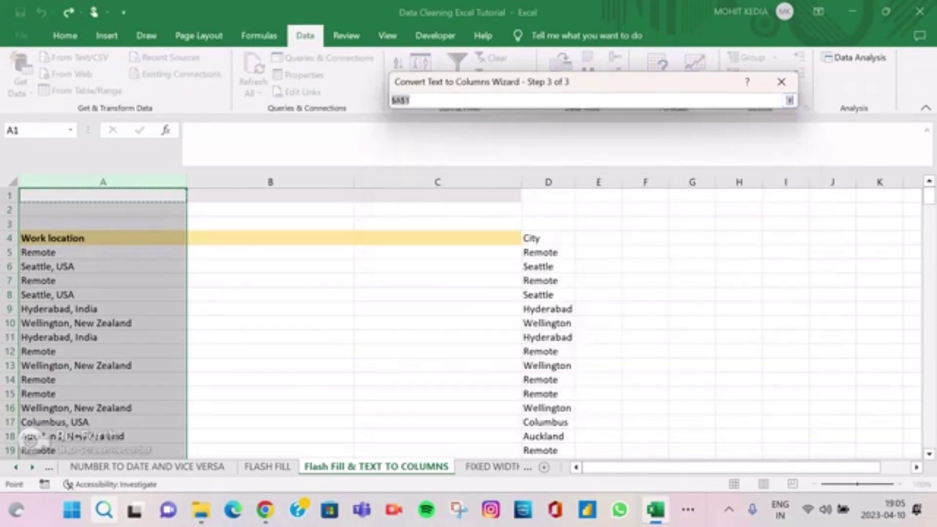
click(270, 252)
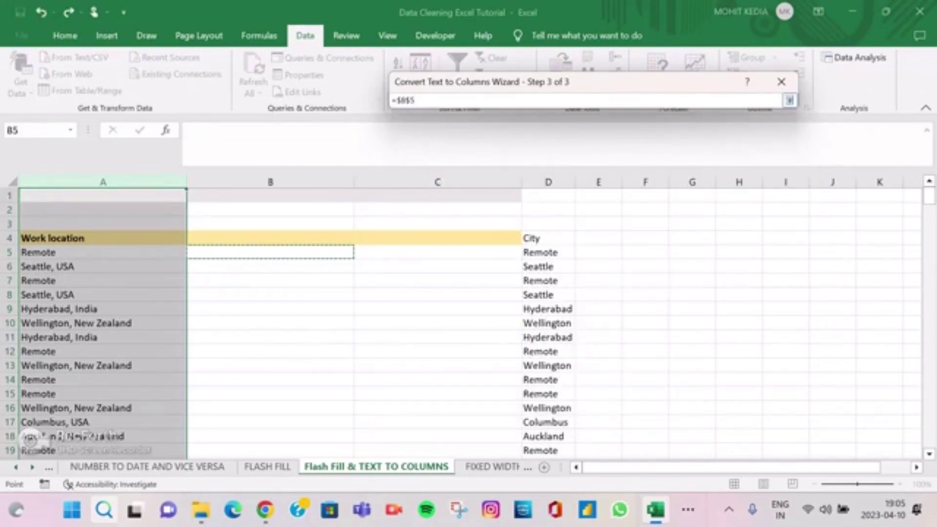
click(789, 100)
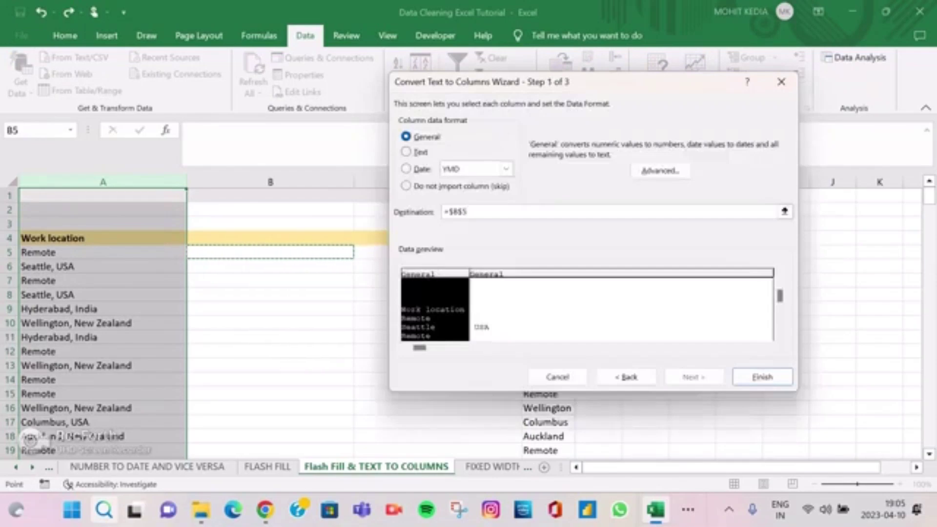
click(762, 377)
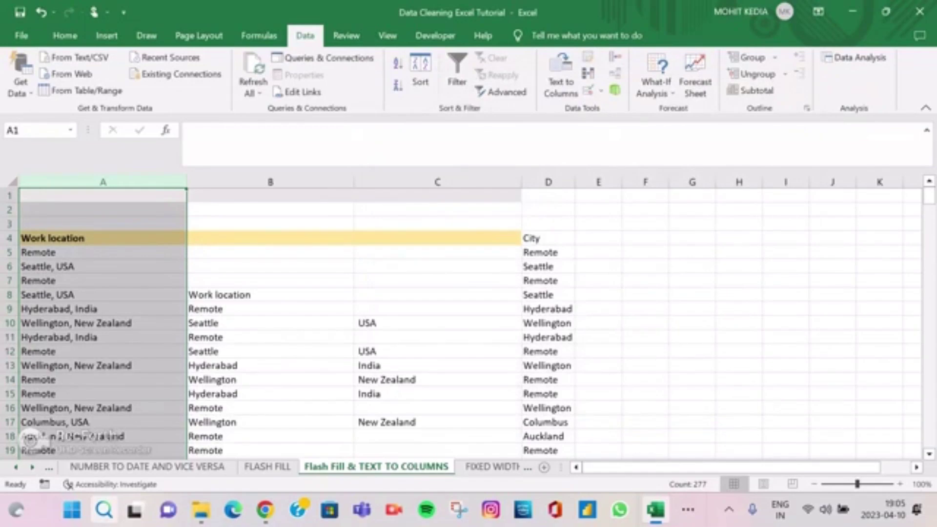
key(ctrl+z)
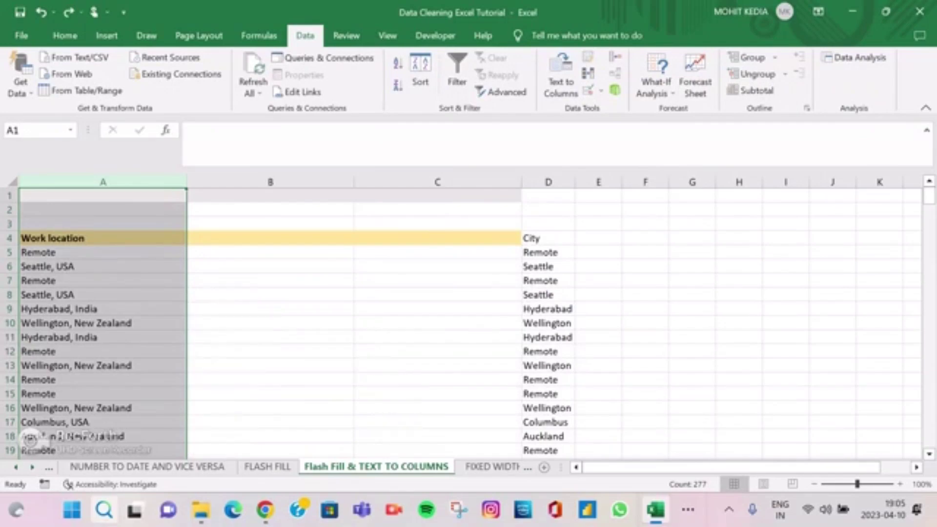
- Split the Work location column at commas with Text to Columns, using B4 as the destination and replacing existing data
click(560, 83)
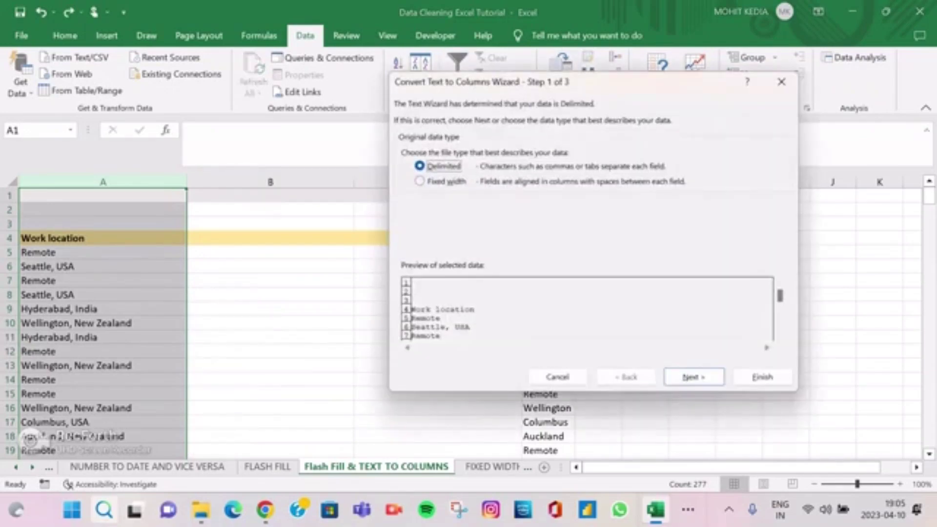
click(693, 377)
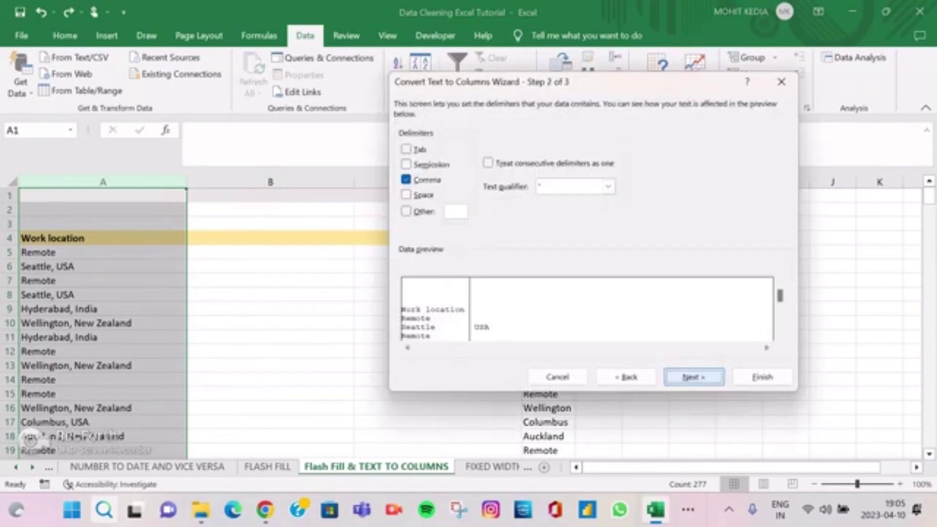
click(693, 376)
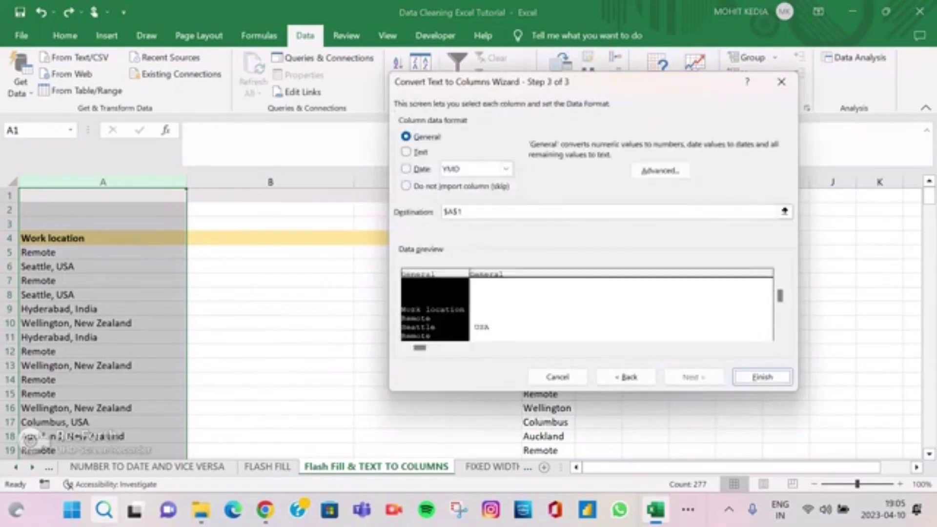
click(784, 211)
click(270, 238)
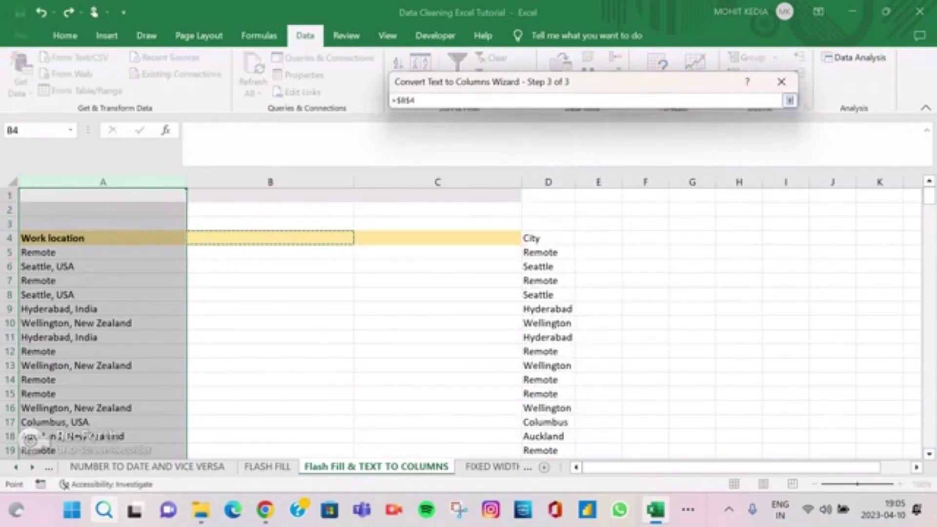
key(Return)
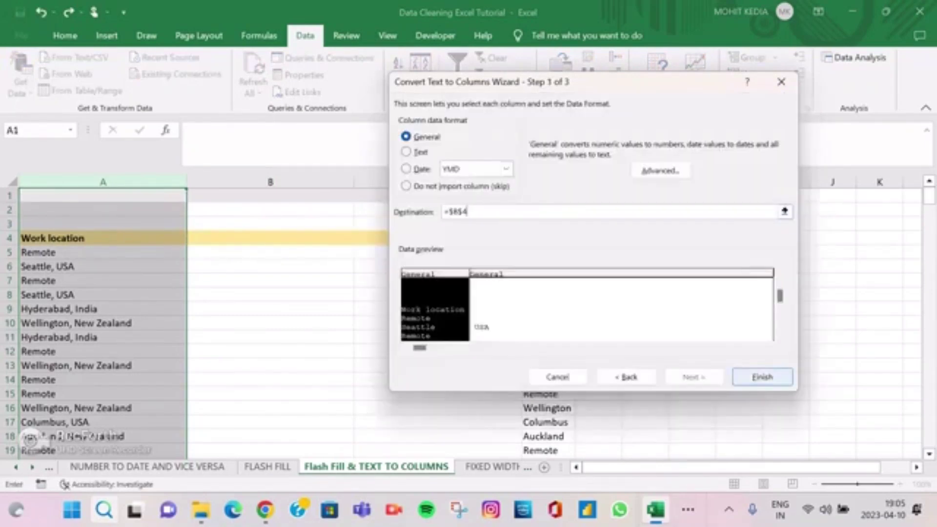
key(Return)
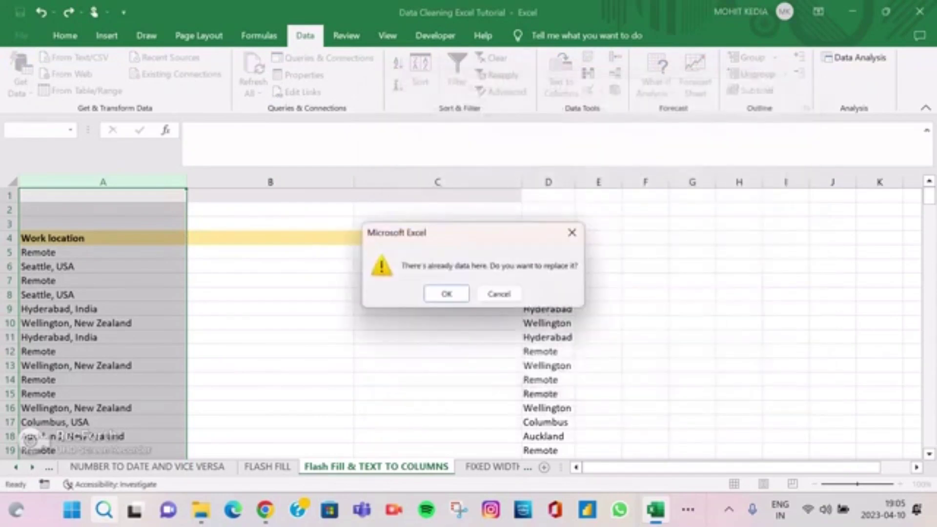
key(Return)
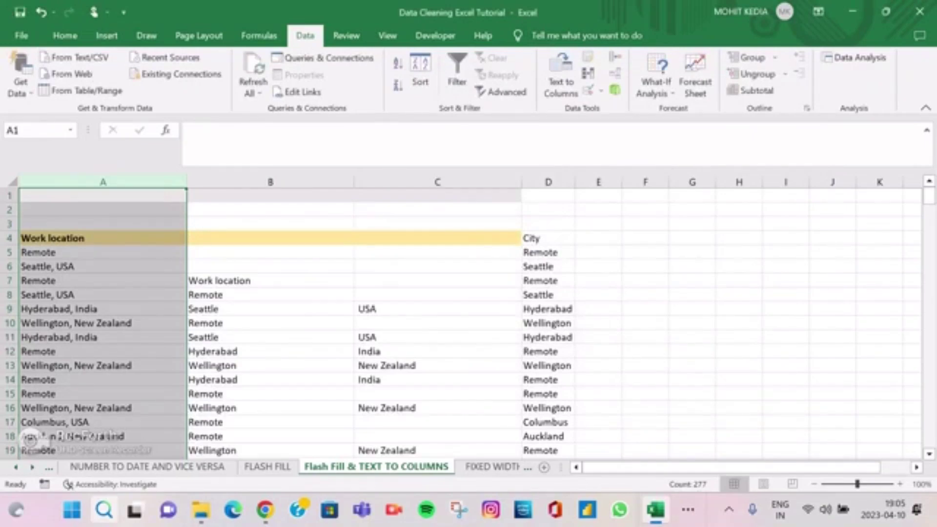
- Clear the split results from B5:C78 and switch to the FIXED WIDTH DELIMITER sheet
click(271, 252)
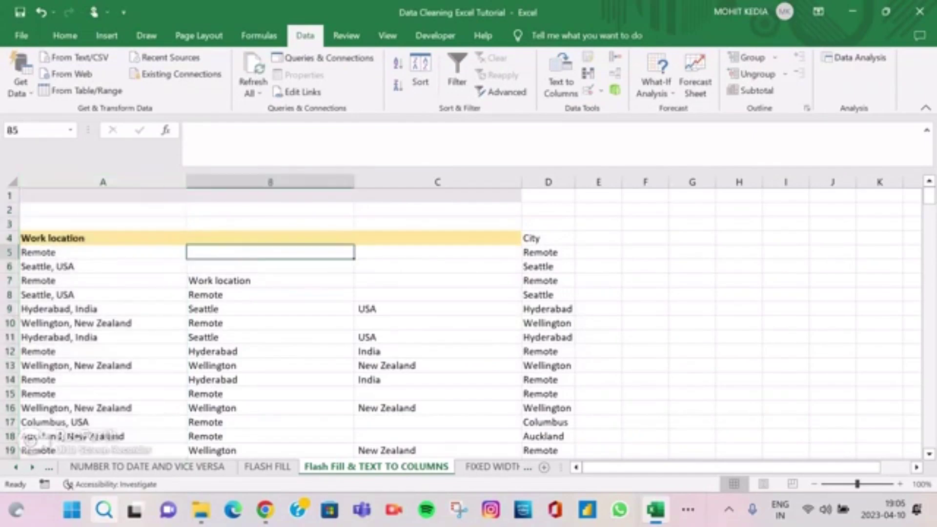
drag(270, 252, 517, 458)
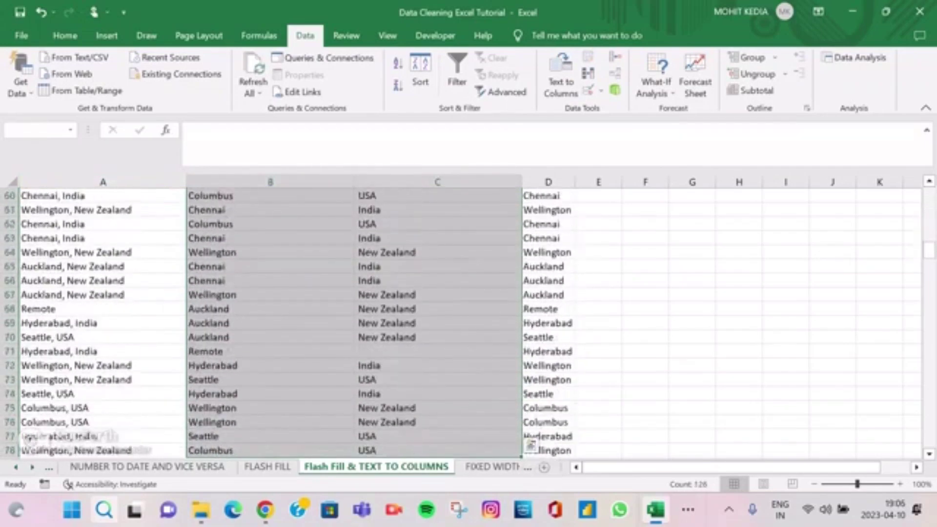
key(Delete)
scroll(342, 322, up, 20)
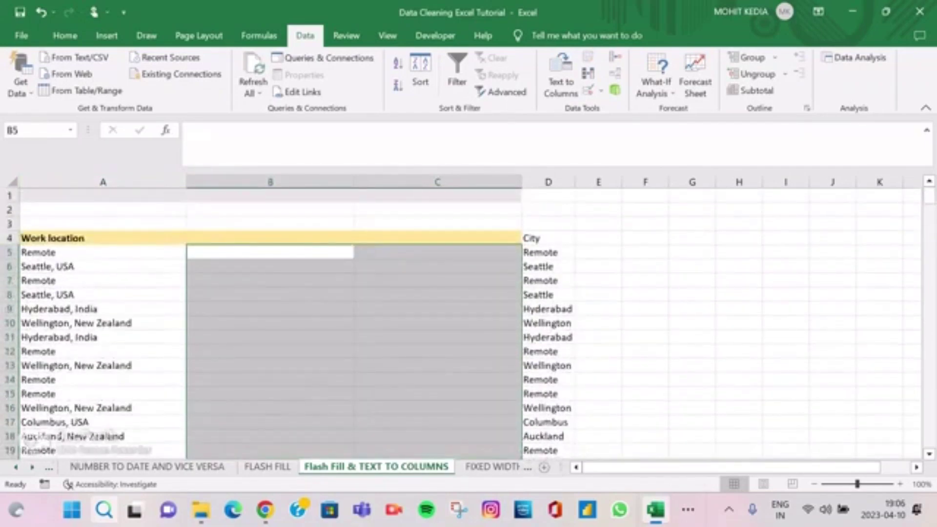
key(ctrl+Page_Down)
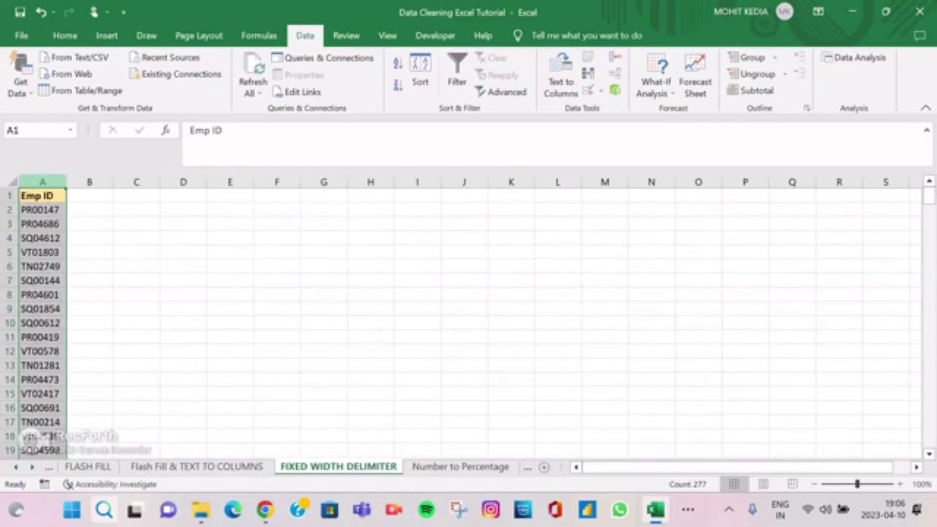
- Try a fixed-width Text to Columns split of Emp ID after the second character, with the first part as Text, and undo it
key(alt)
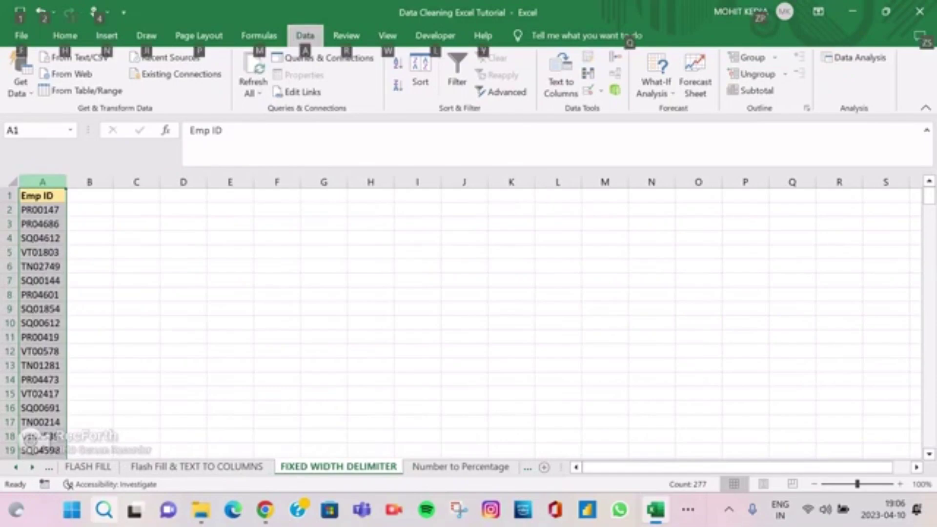
key(a)
key(e)
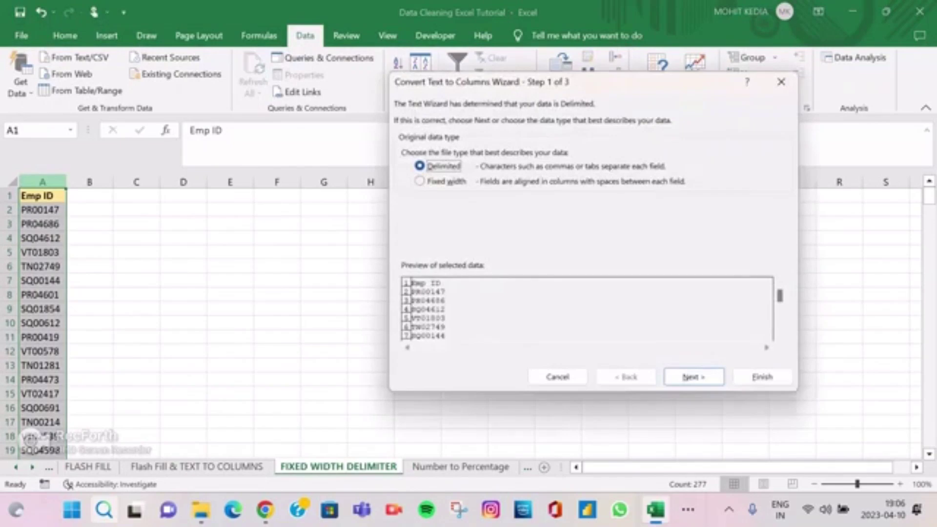
key(Down)
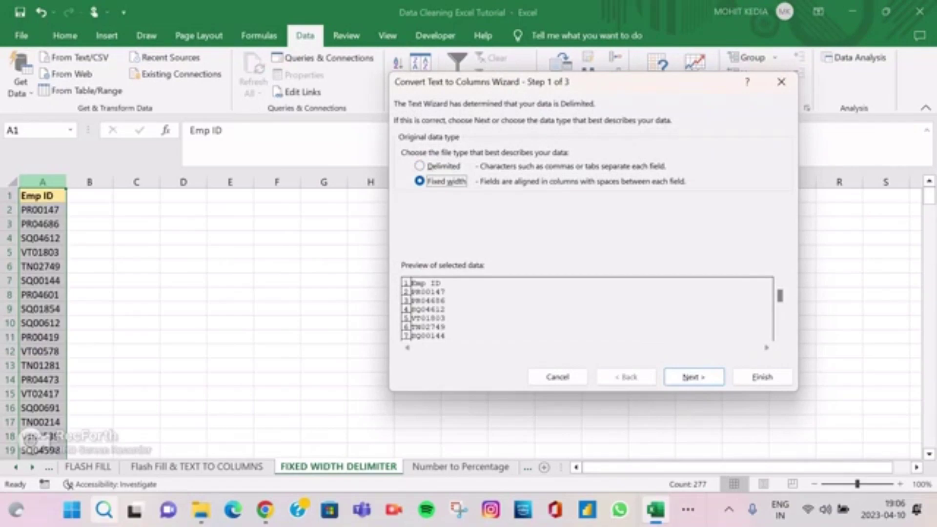
key(Return)
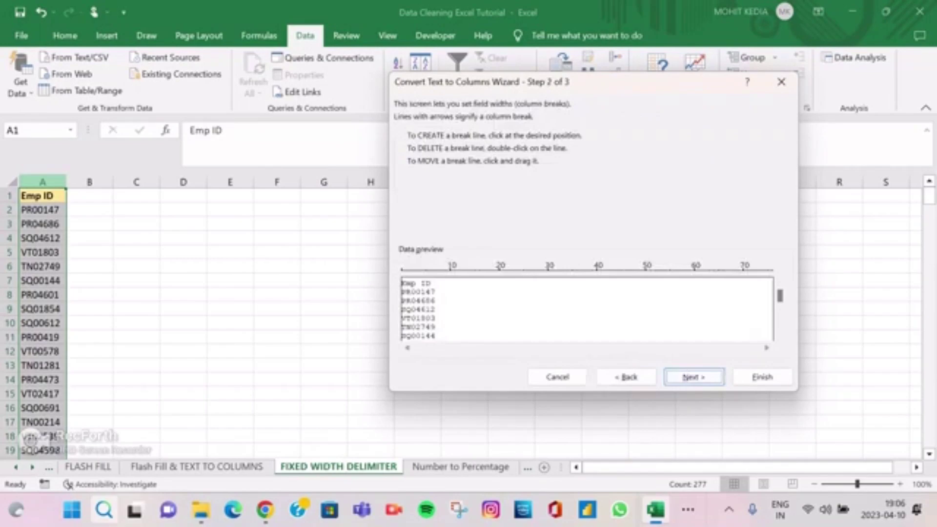
click(411, 301)
key(Return)
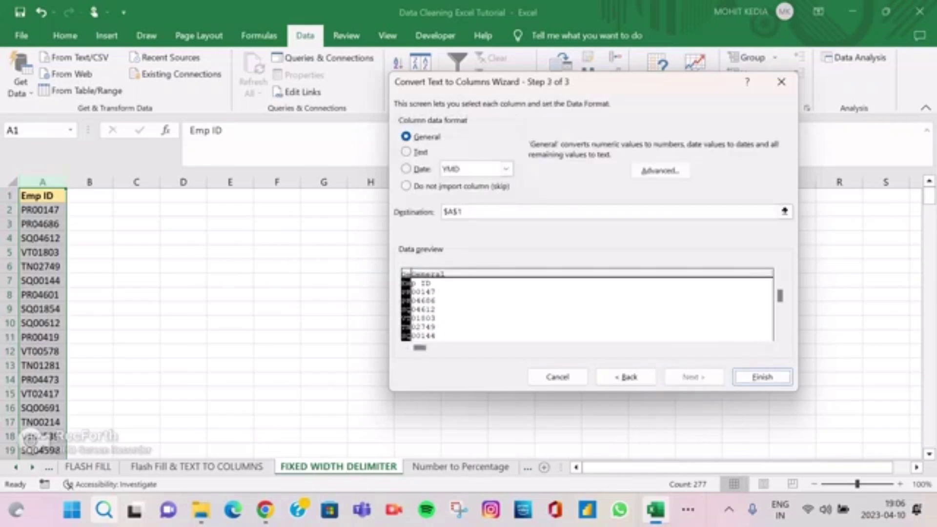
key(alt+t)
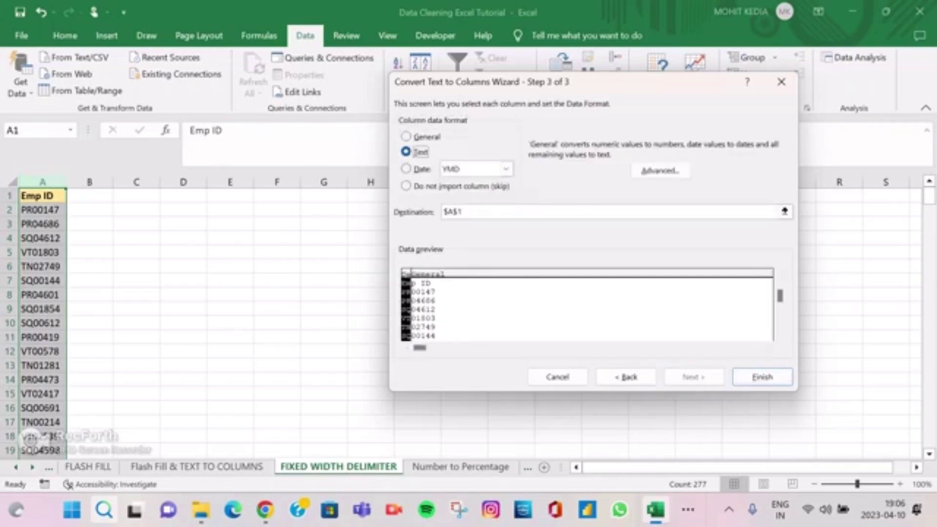
key(Return)
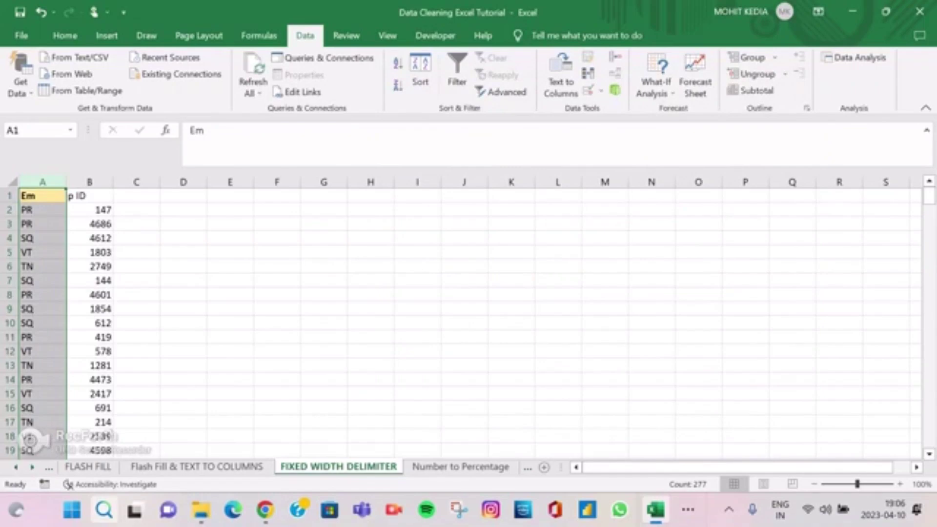
key(ctrl+z)
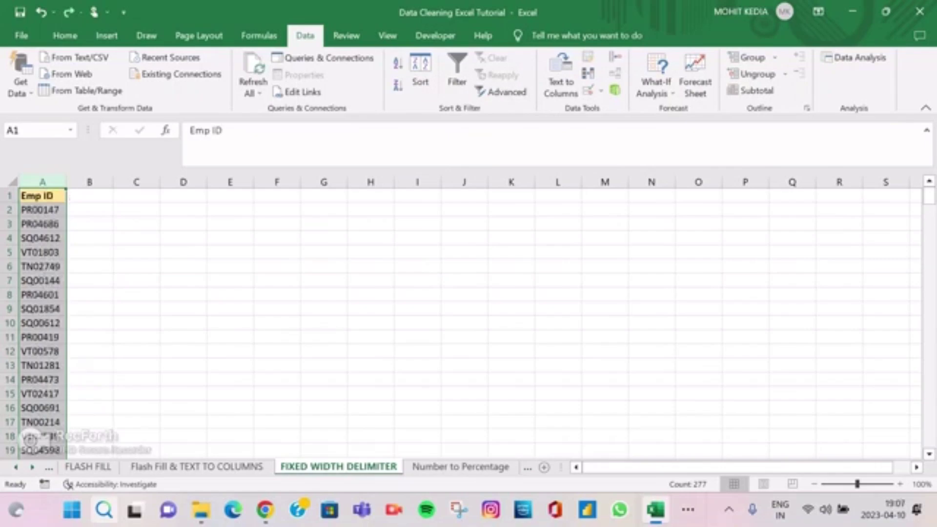
- Try a fixed-width Text to Columns split of Emp ID after the second character, with the first part as Text and destination B1, and undo it
click(561, 80)
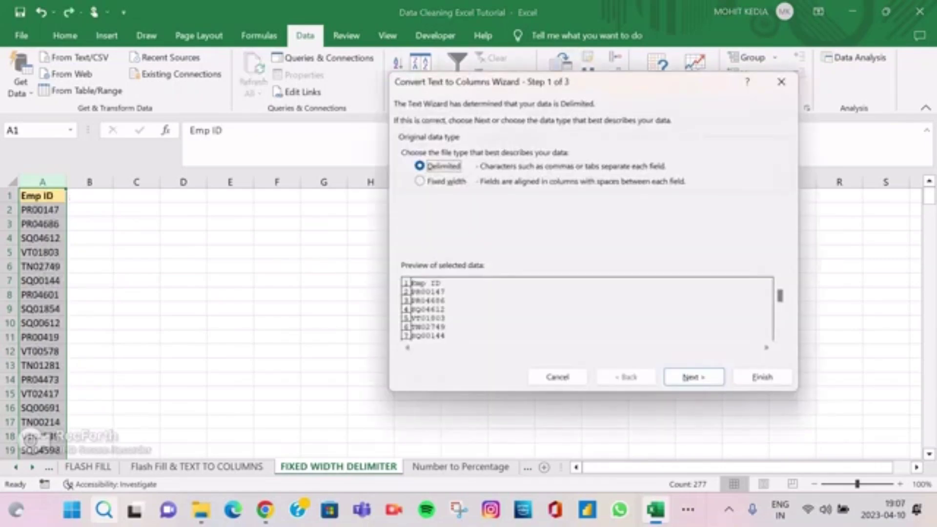
click(420, 181)
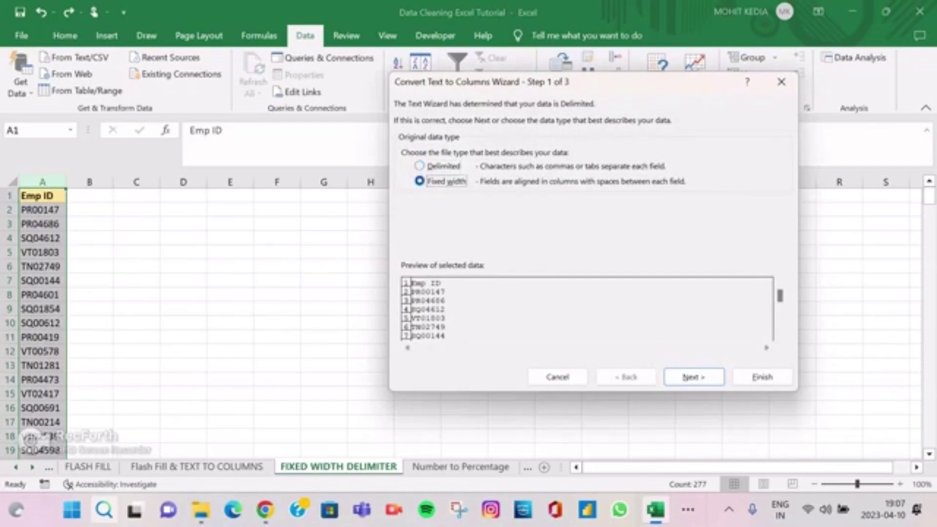
click(693, 376)
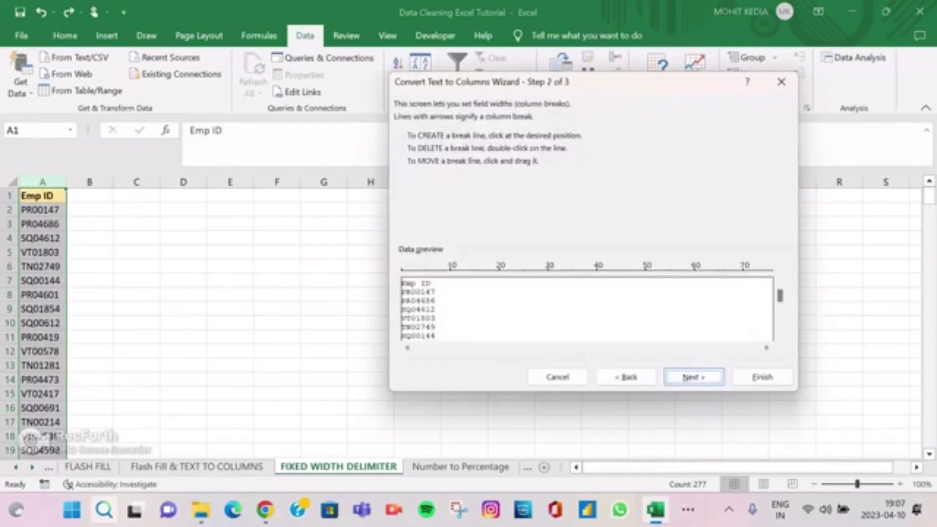
click(411, 271)
click(693, 377)
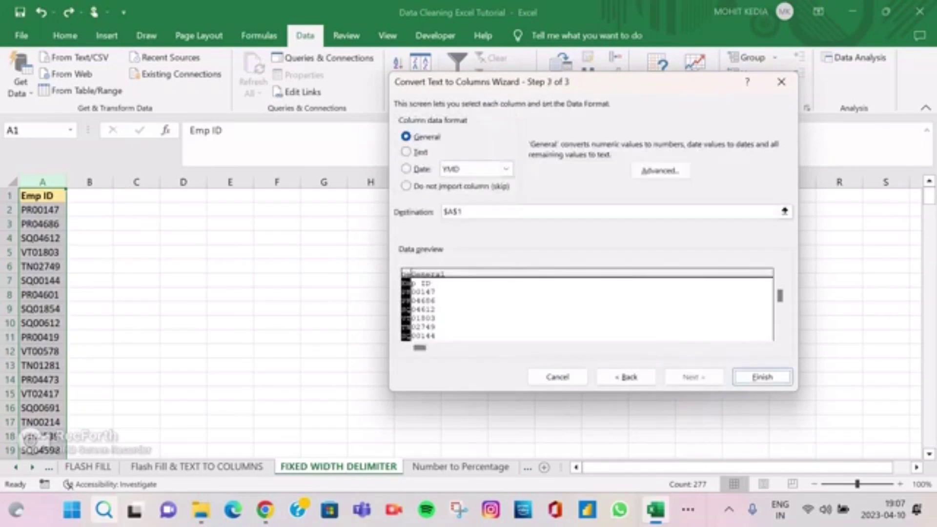
click(405, 152)
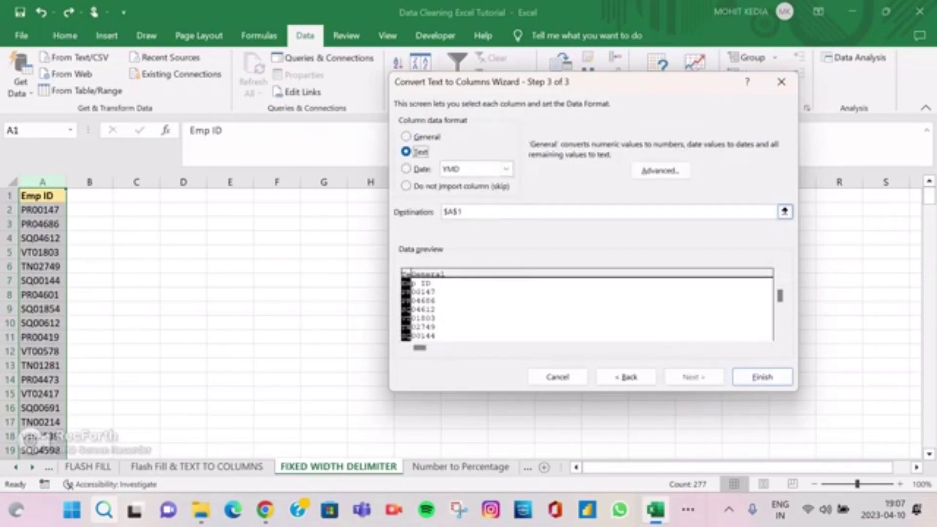
click(453, 211)
key(BackSpace)
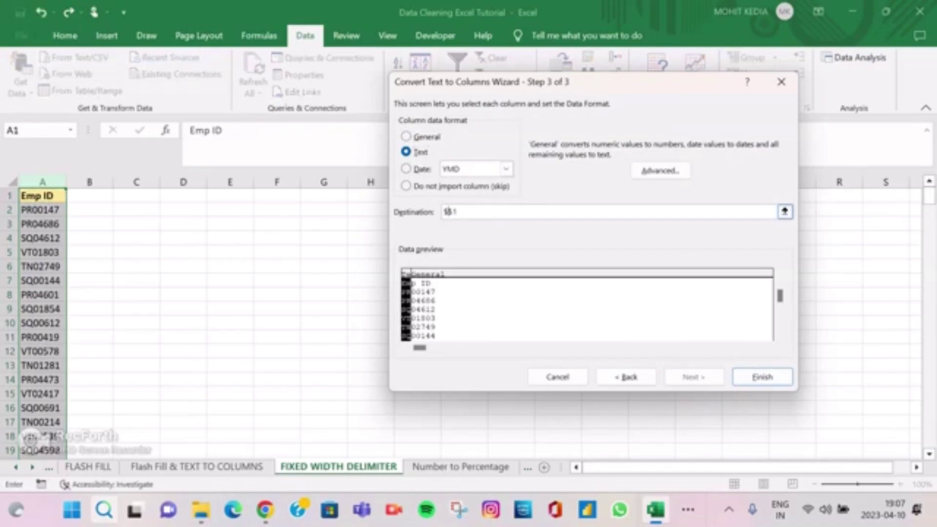
text(B)
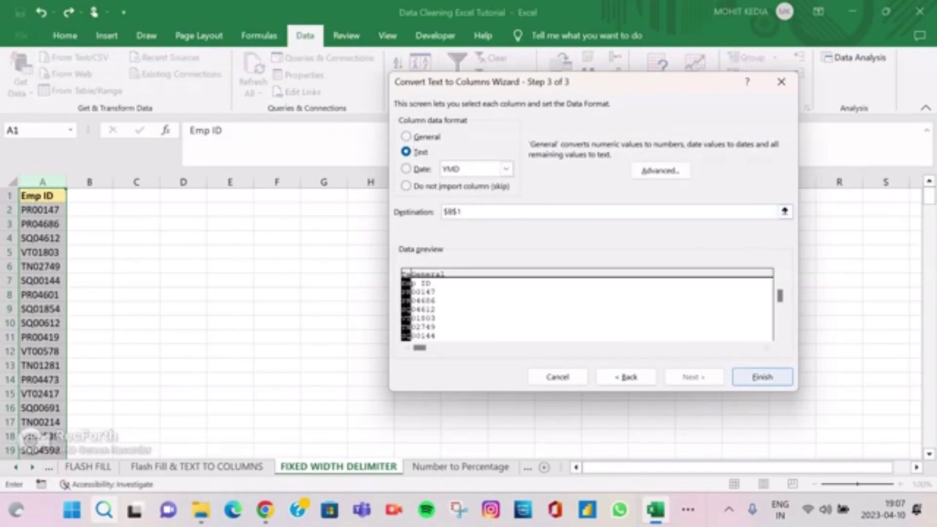
click(762, 377)
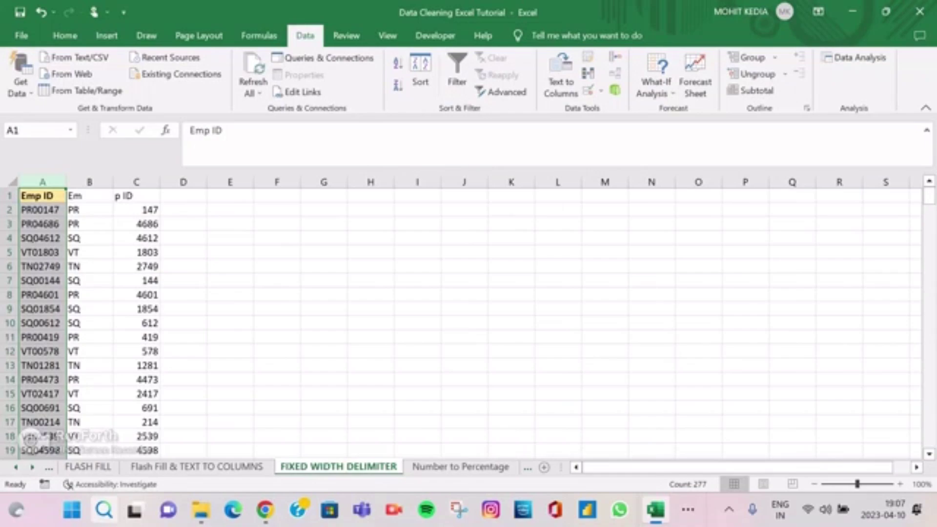
key(ctrl+z)
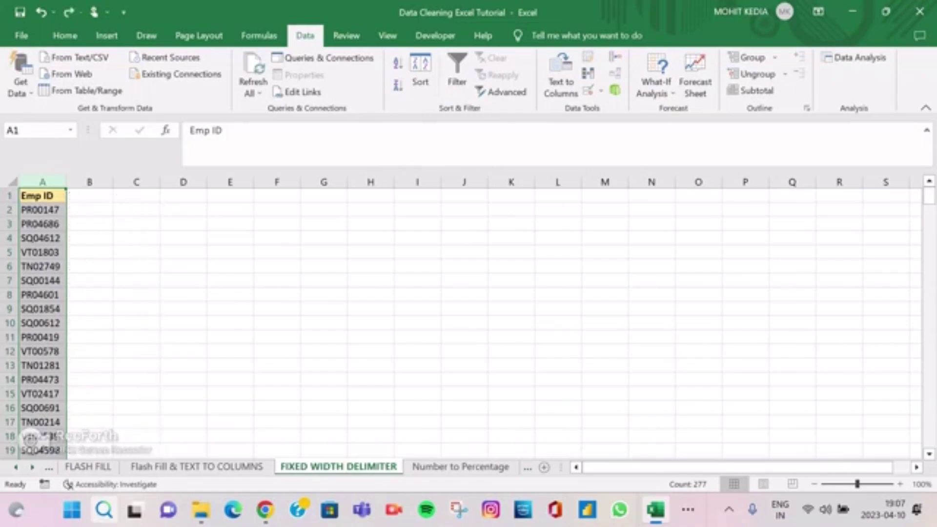
- Split the Emp ID column after the second character with fixed-width Text to Columns, keeping the General format and using B1 as the destination
click(561, 83)
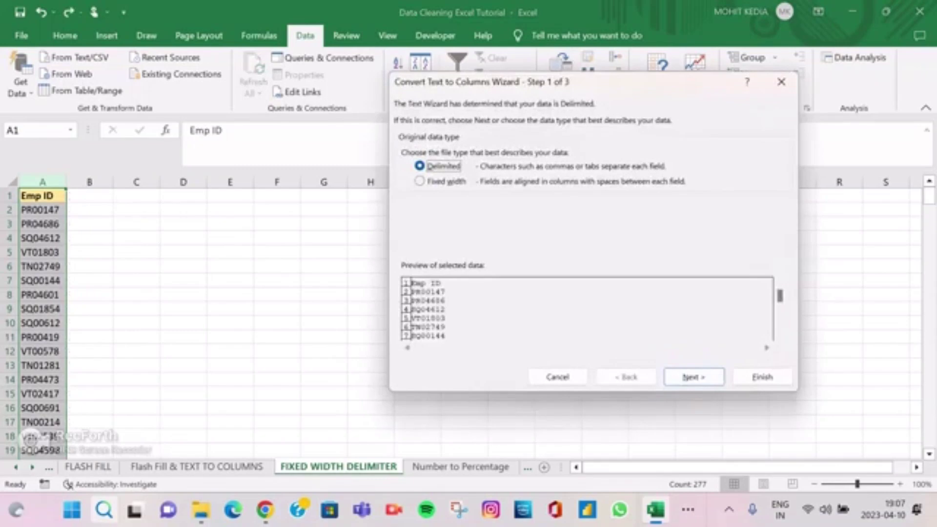
click(445, 181)
click(694, 378)
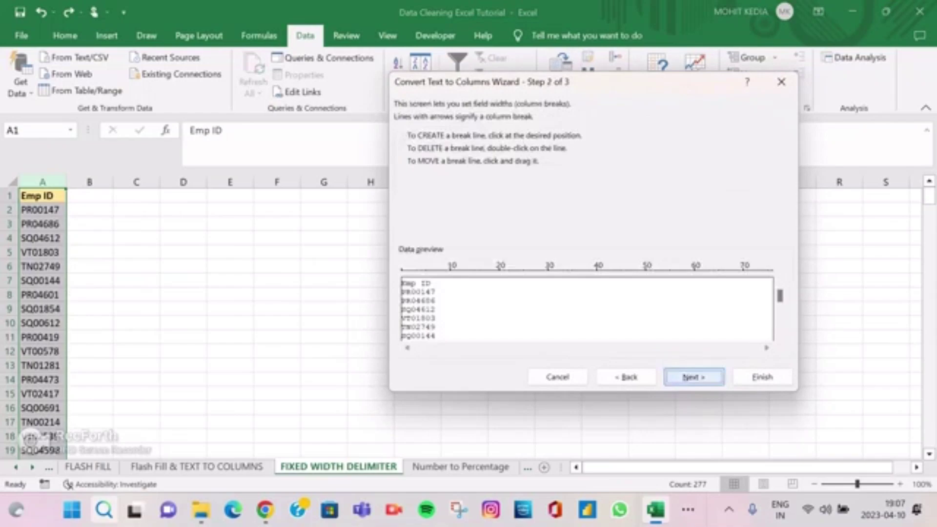
click(693, 377)
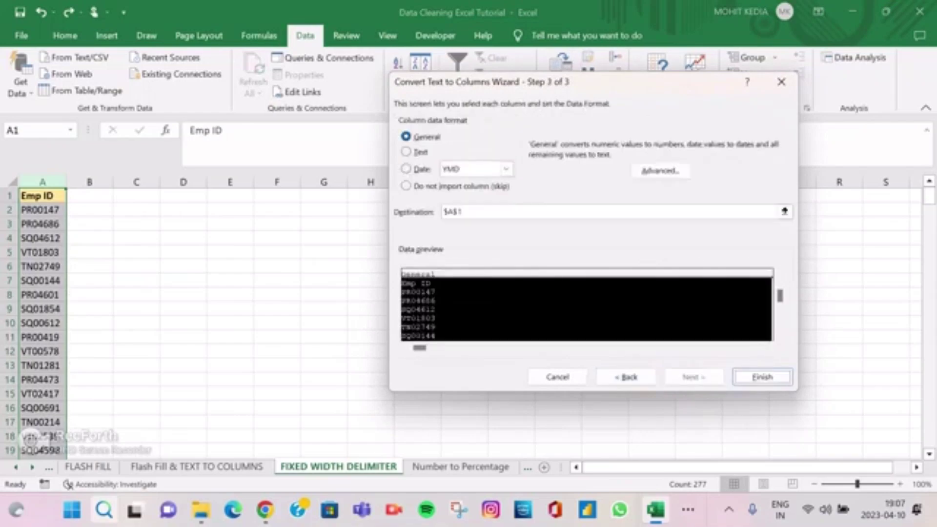
click(626, 377)
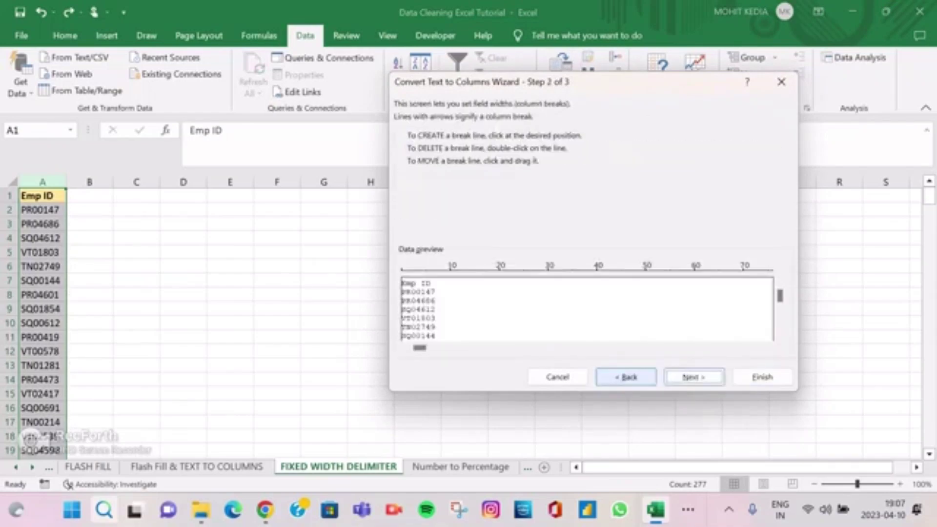
click(411, 274)
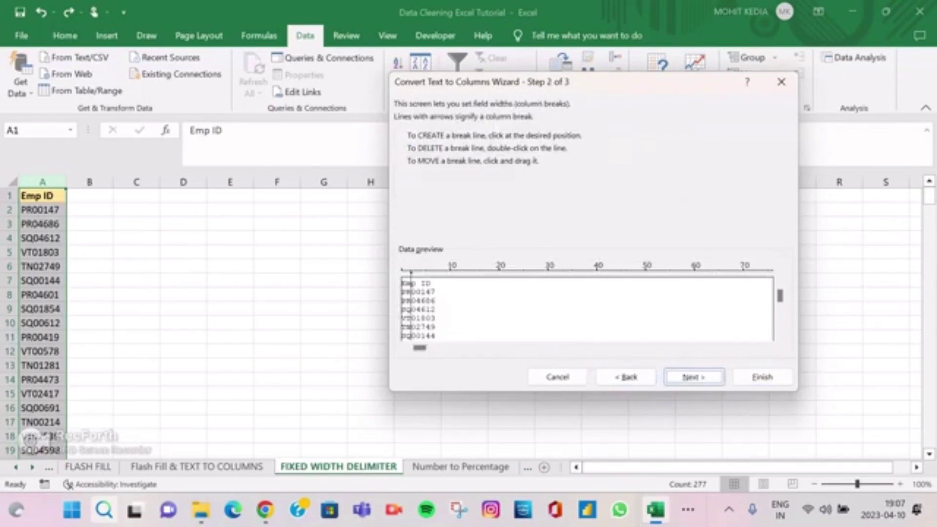
click(694, 377)
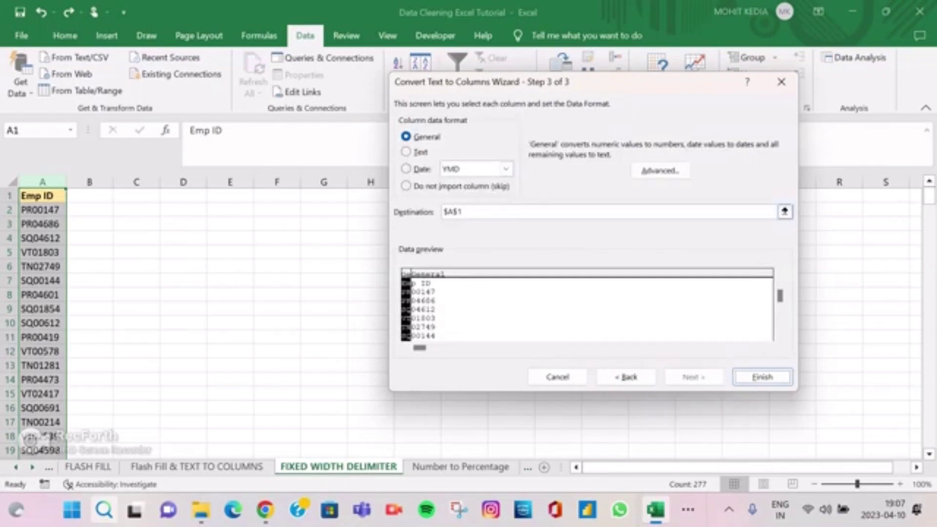
click(453, 212)
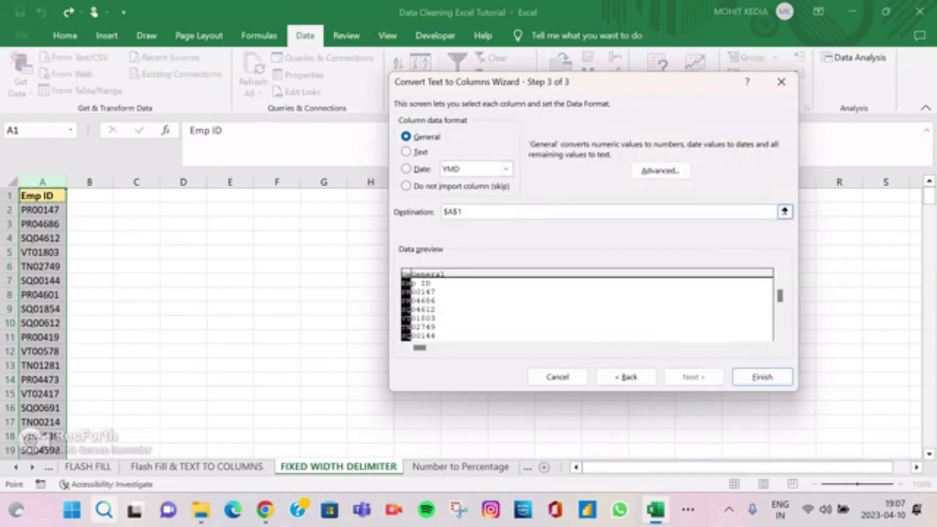
key(BackSpace)
text(B)
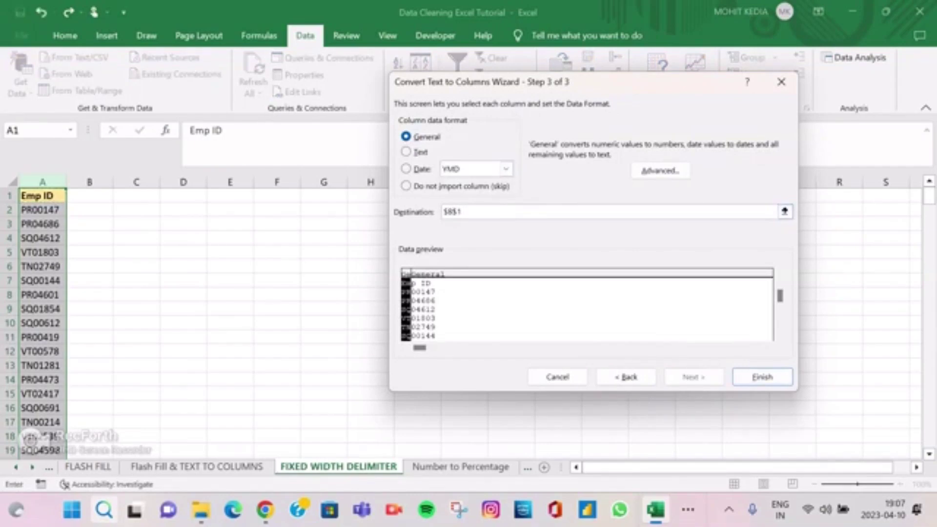
key(Return)
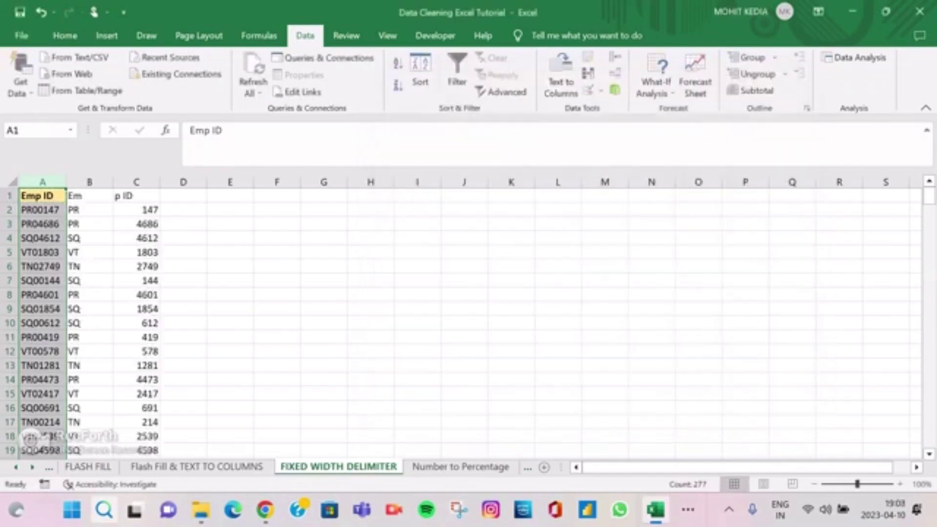
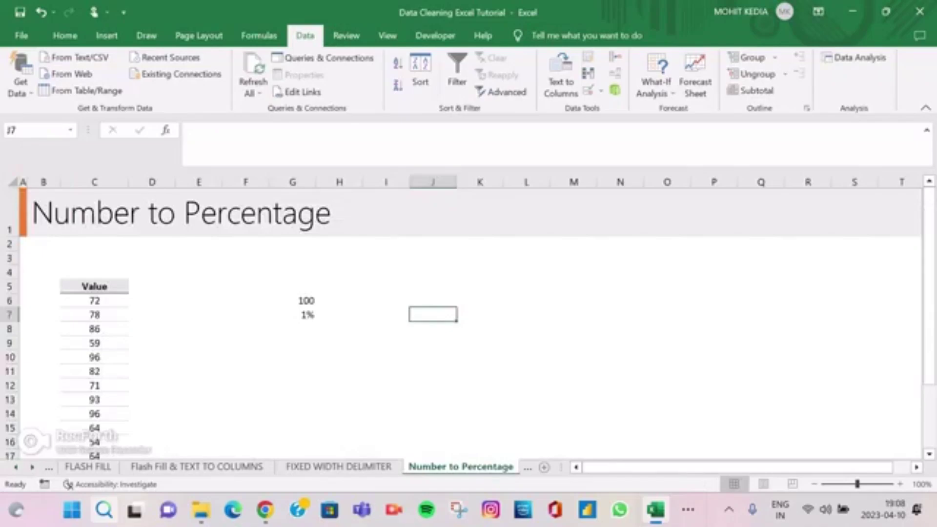
- On the Number to Percentage sheet, divide the values in C6:C25 by the 100 in G6 using Paste Special
click(94, 301)
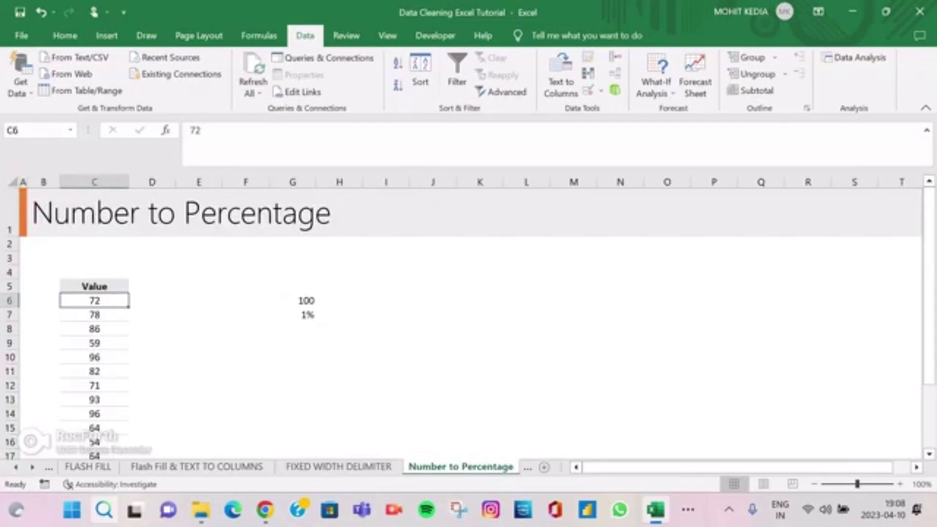
click(293, 301)
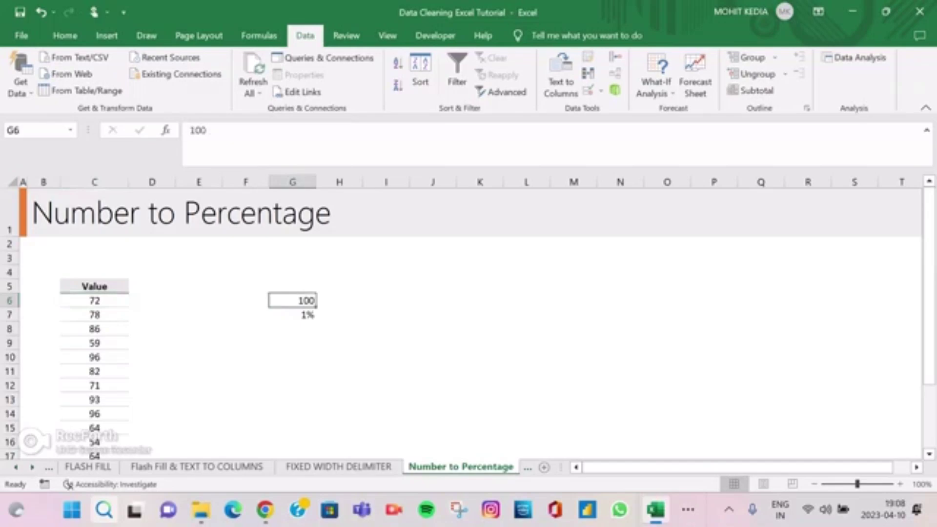
key(ctrl+c)
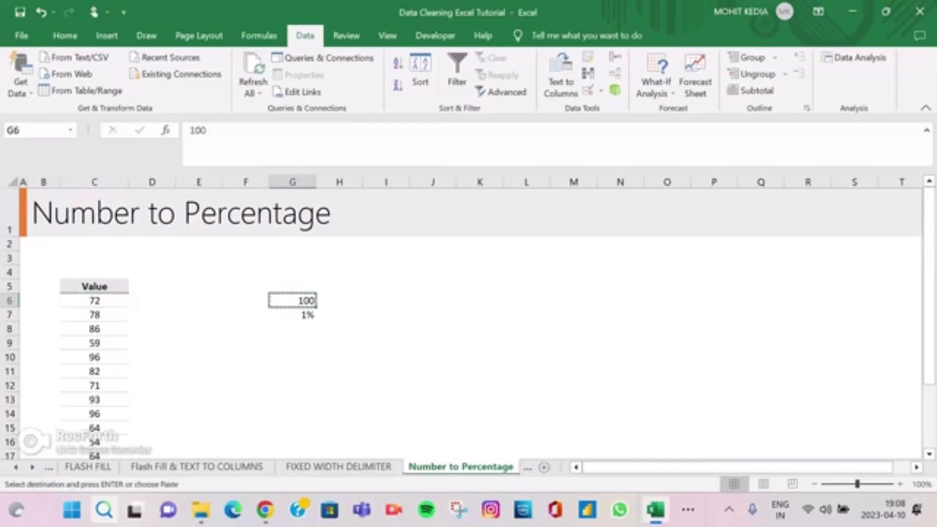
click(95, 300)
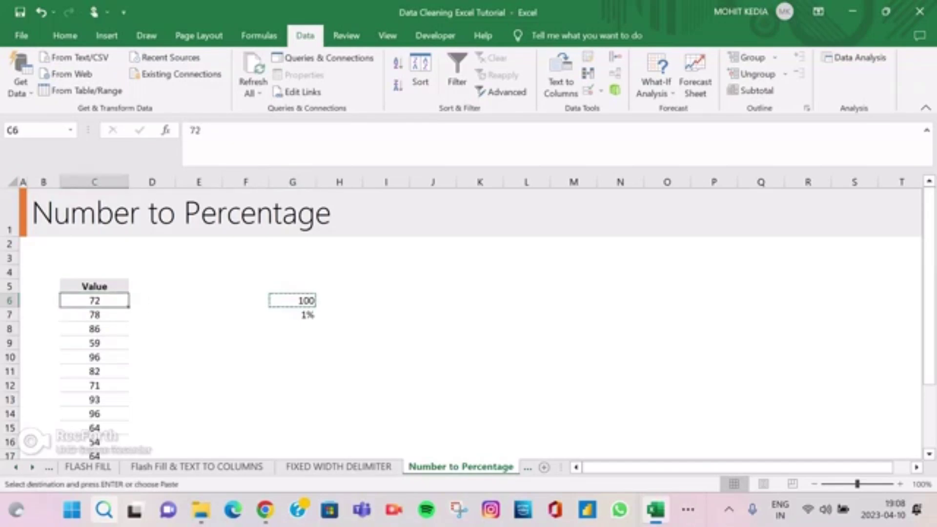
key(ctrl+shift+Down)
right_click(89, 299)
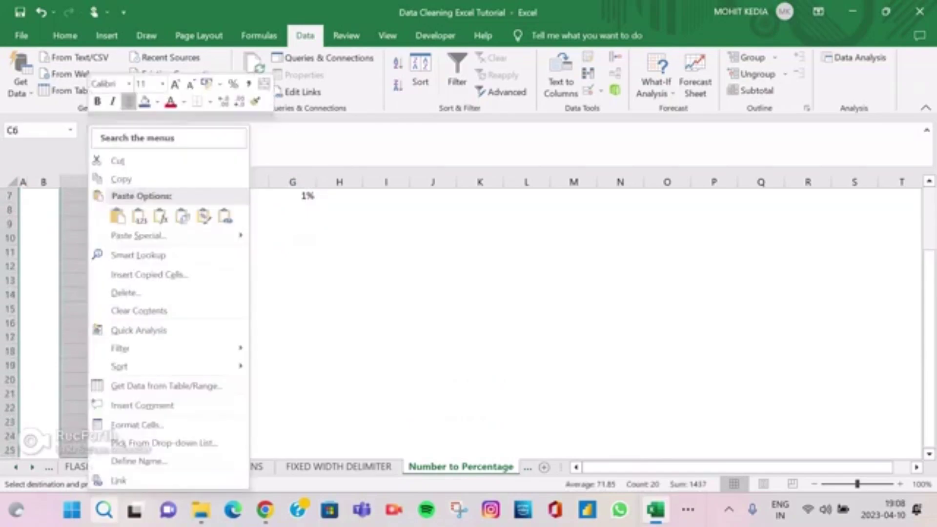
key(Return)
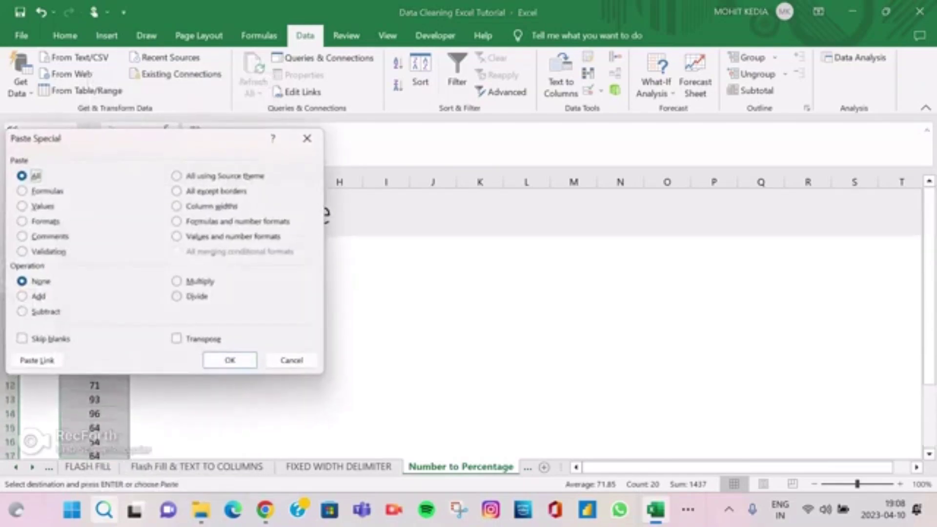
key(i)
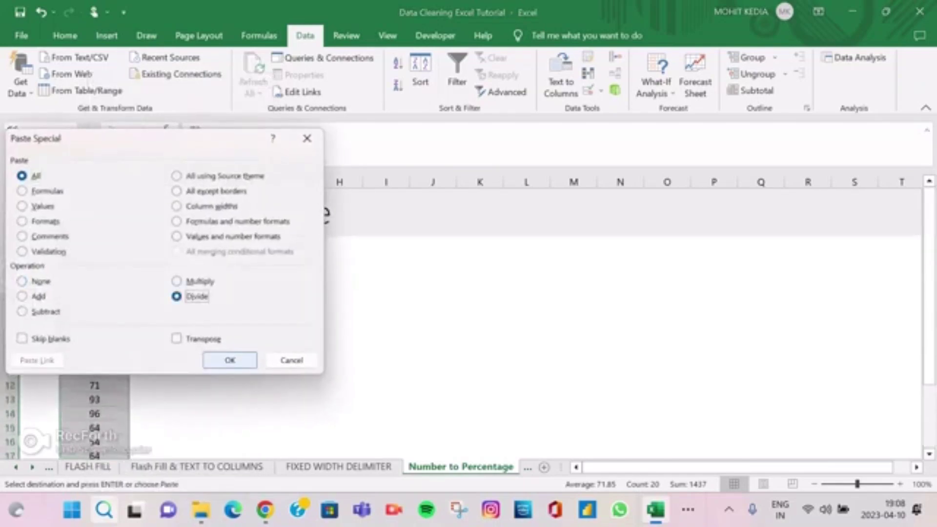
click(229, 360)
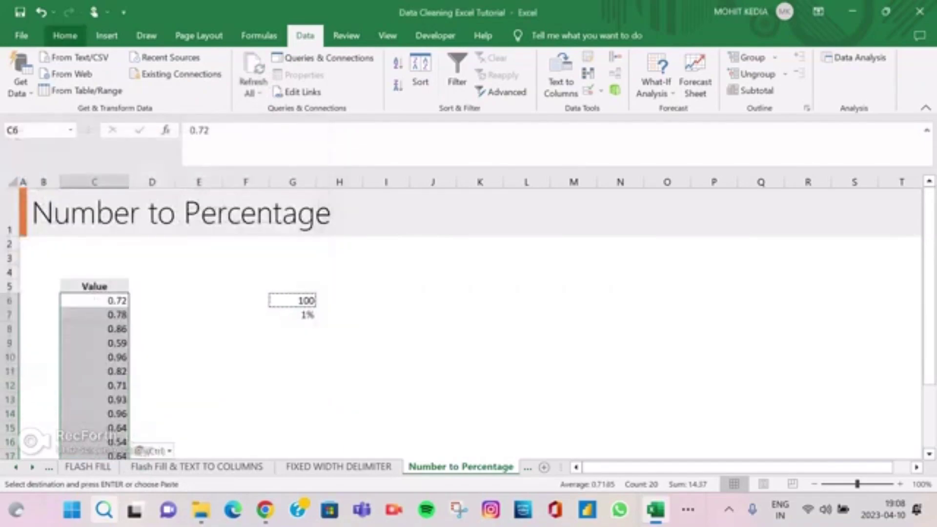
- Apply the percentage number format to C6:C25 and check the Value column down to its last row
click(65, 35)
click(467, 86)
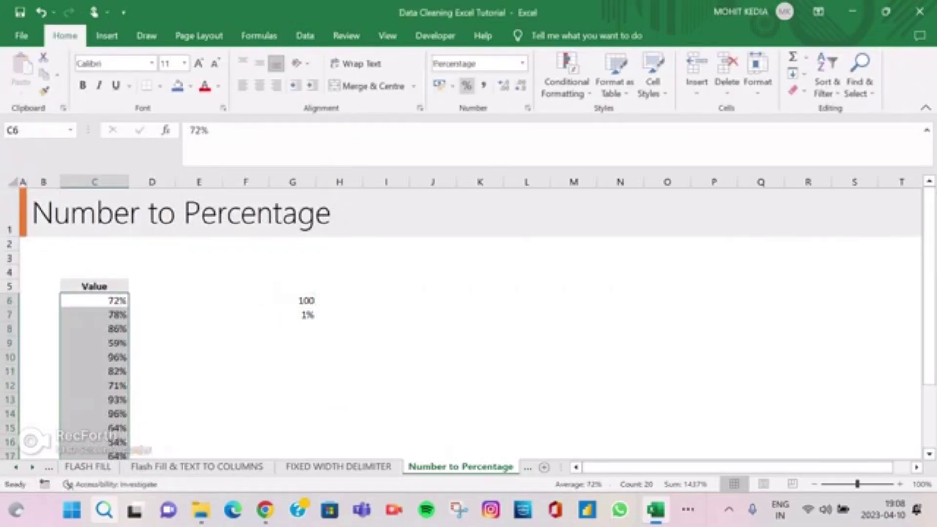
scroll(463, 322, down, 3)
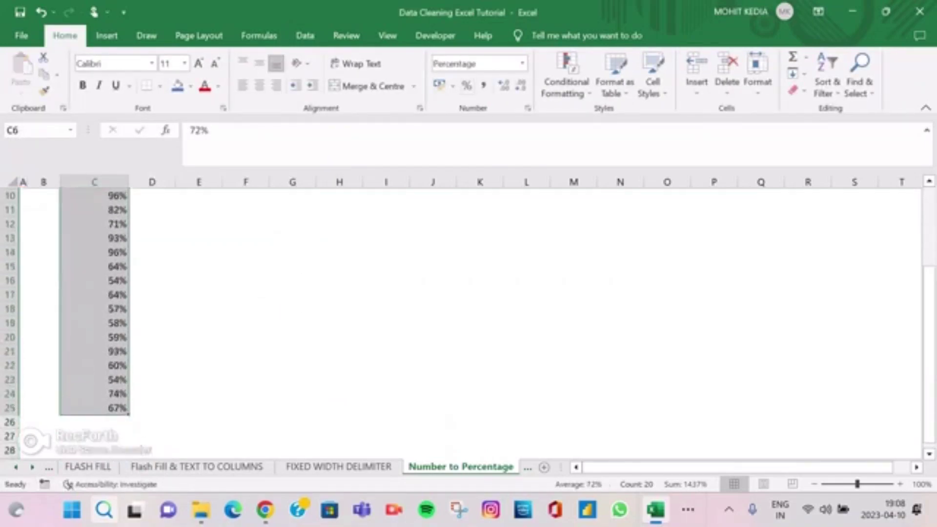
scroll(463, 322, up, 2)
scroll(464, 322, up, 1)
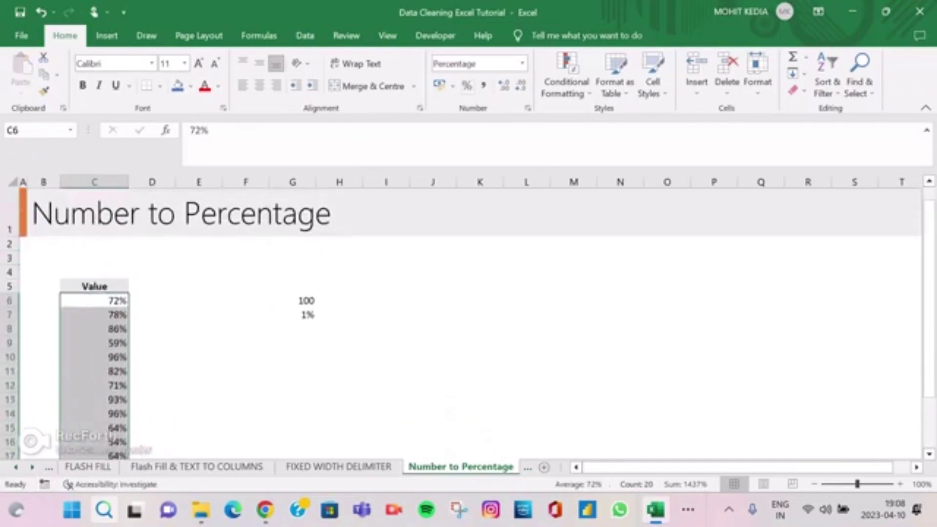
- Switch to the Unstack Data sheet and examine the order of the stacked address entries in C6 to C11
key(ctrl+Page_Down)
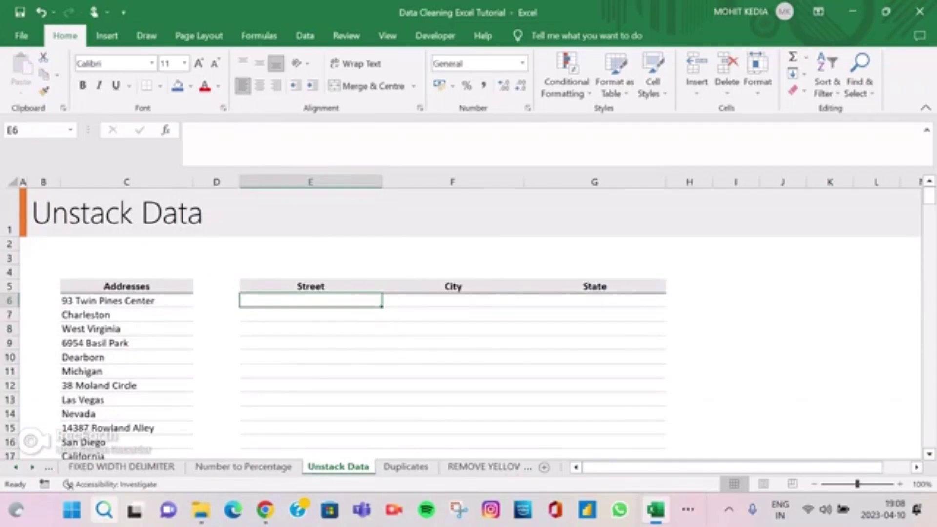
click(126, 300)
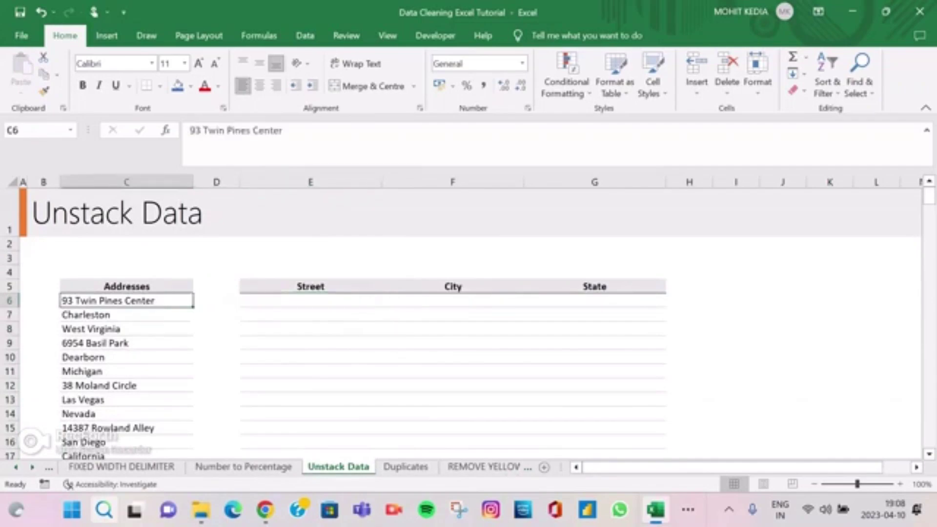
click(126, 315)
click(126, 328)
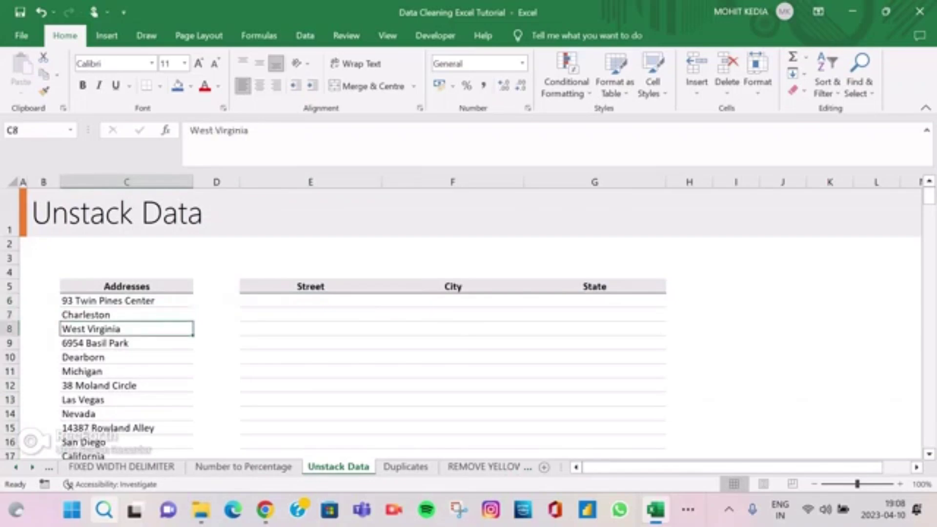
click(126, 343)
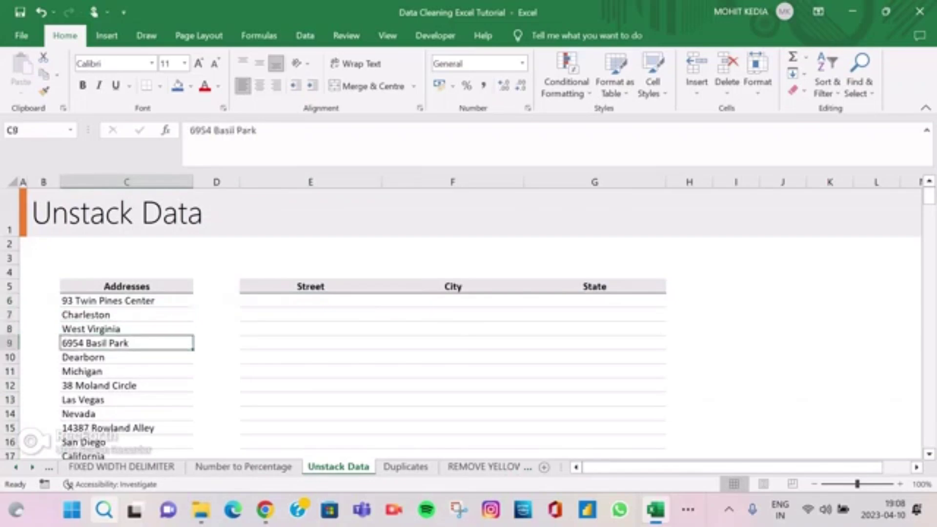
click(127, 357)
click(126, 372)
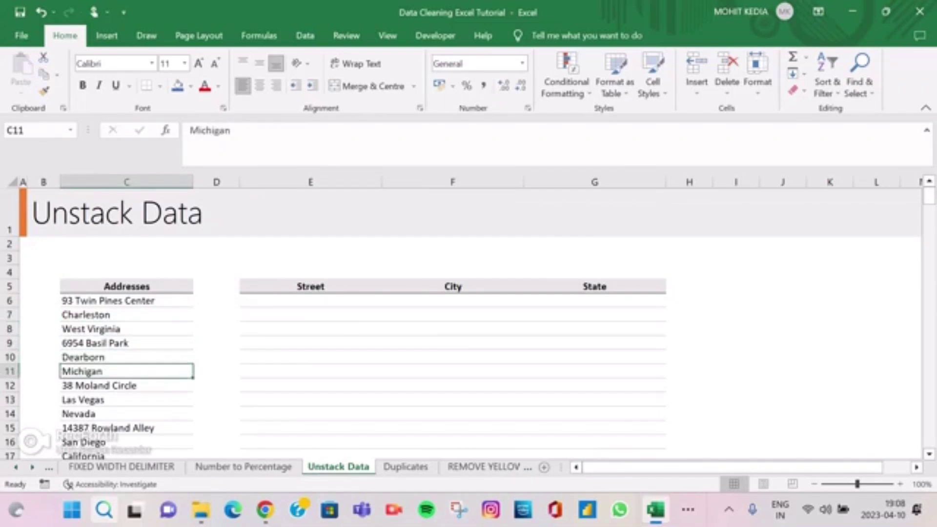
- Enter the formula =C6 in E6 to bring the first street address into the Street column
key(Up)
key(Up)
key(Up)
key(Up)
key(Up)
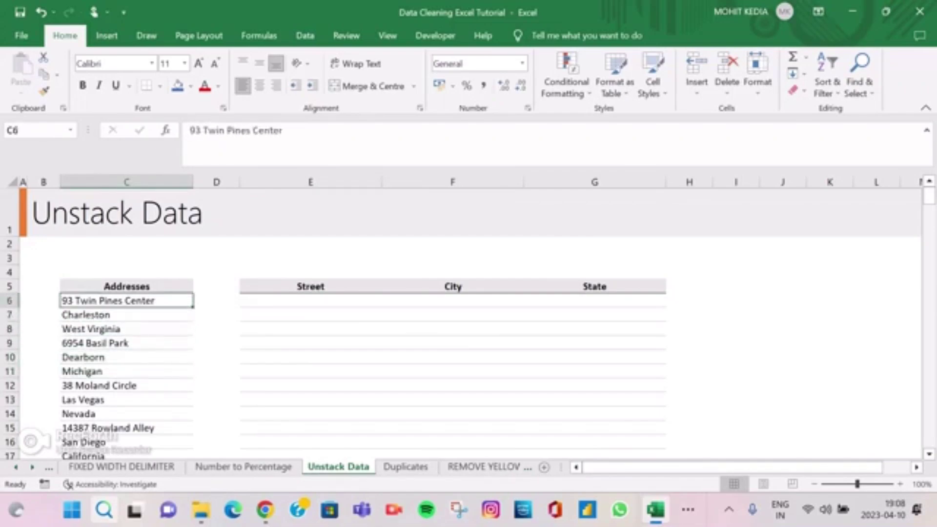
click(311, 300)
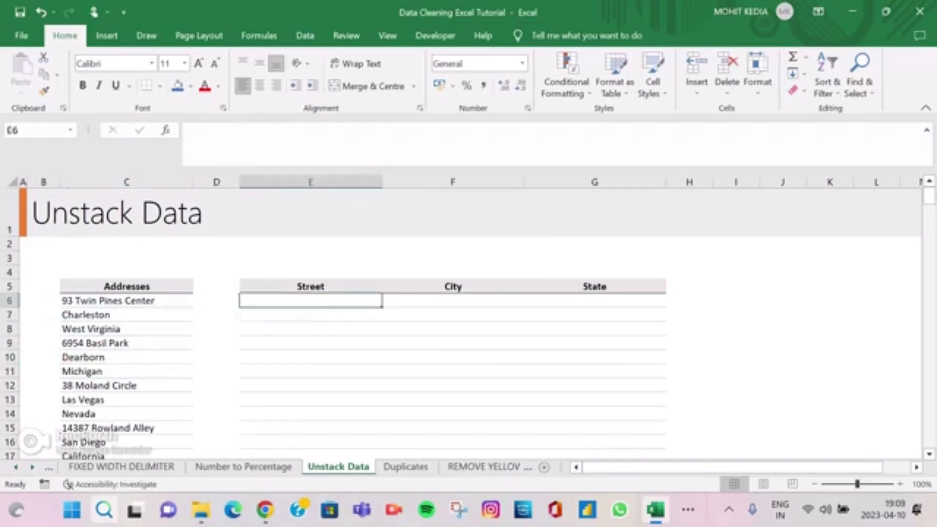
text(=)
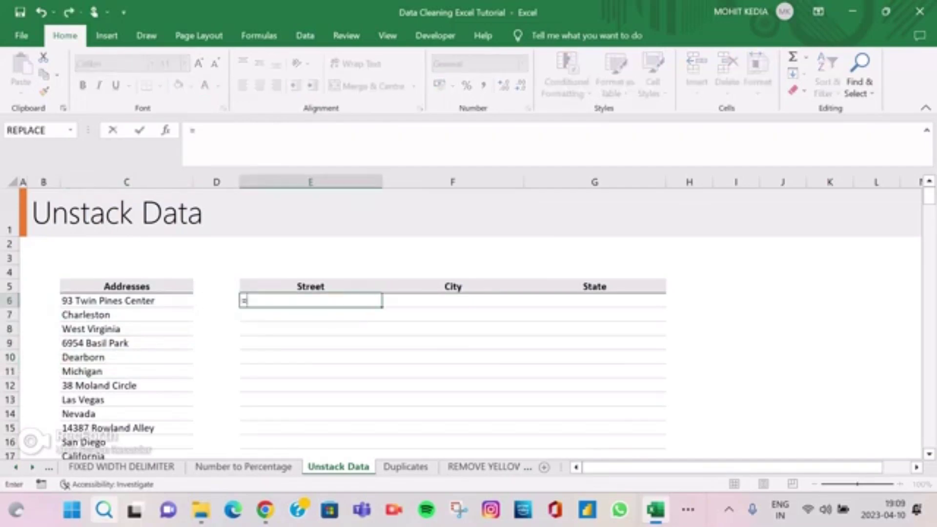
key(Left)
key(Left)
key(Return)
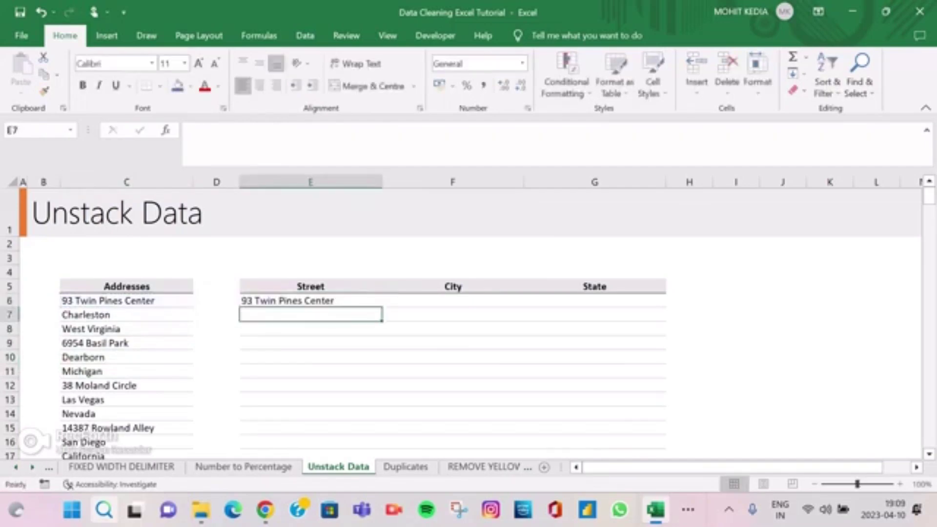
- Enter the formula =C7 in F7 to reference the first city in the City column
key(Right)
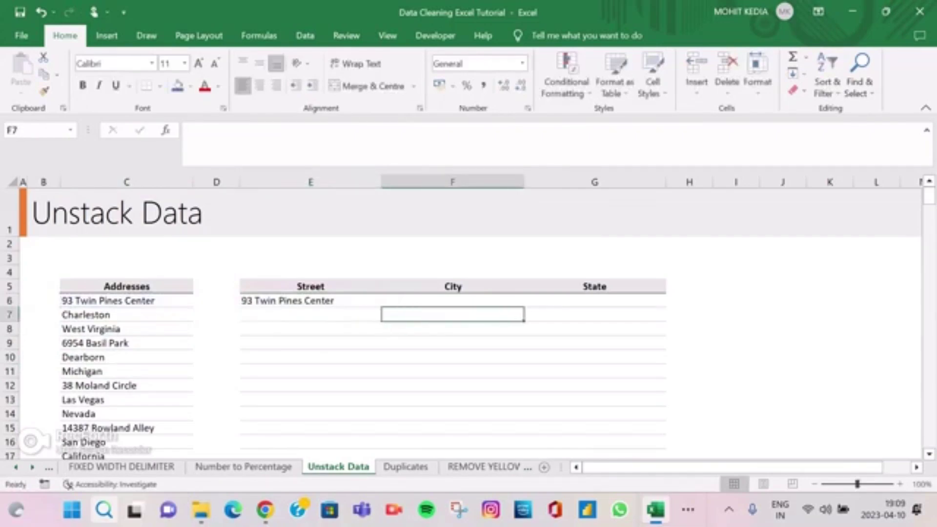
text(=)
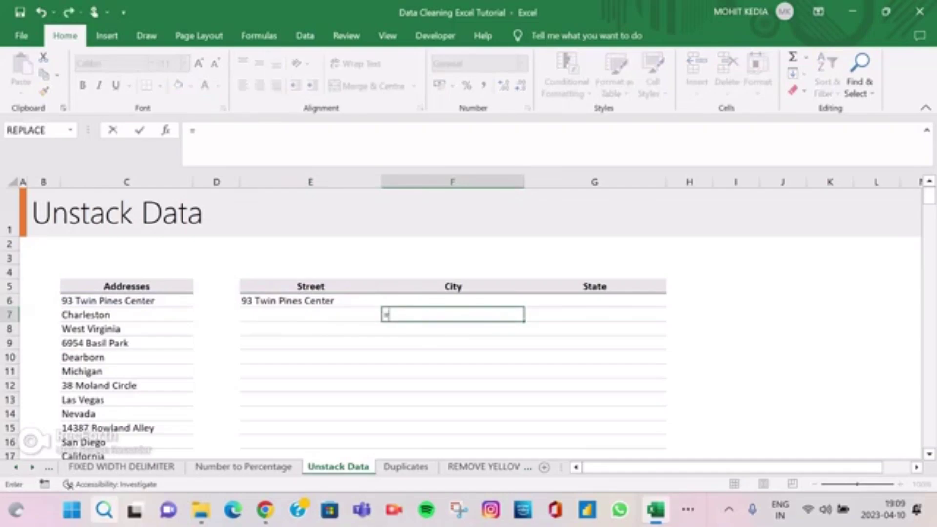
key(Left)
key(Left)
key(Left)
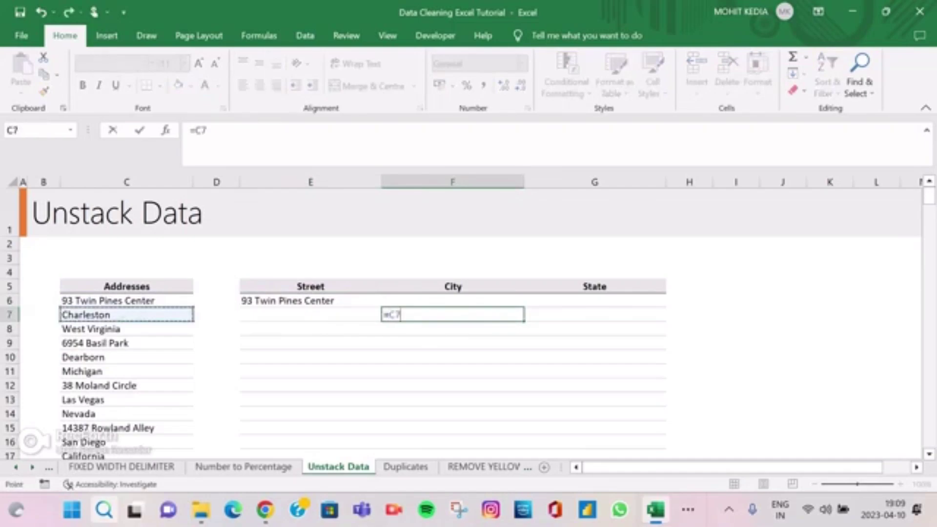
key(Return)
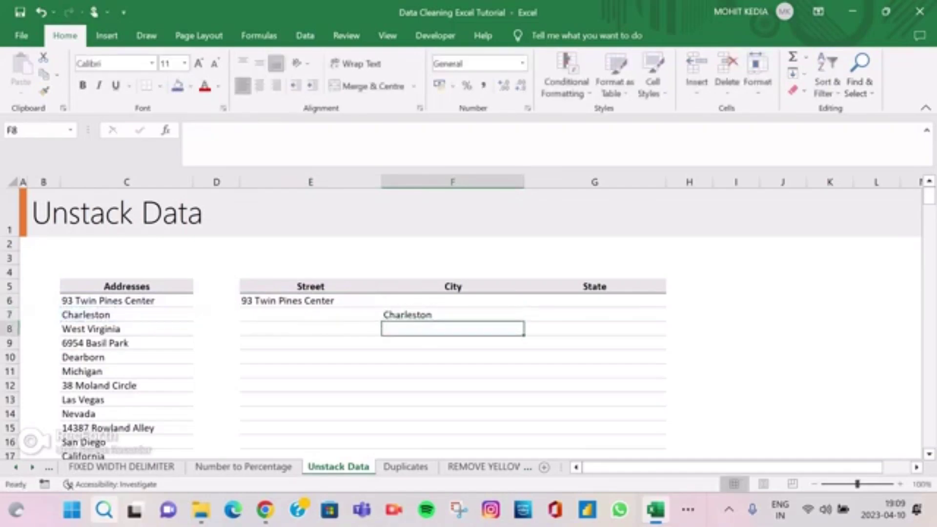
- Enter the formula =C8 in G8 to reference the first state in the State column
key(Right)
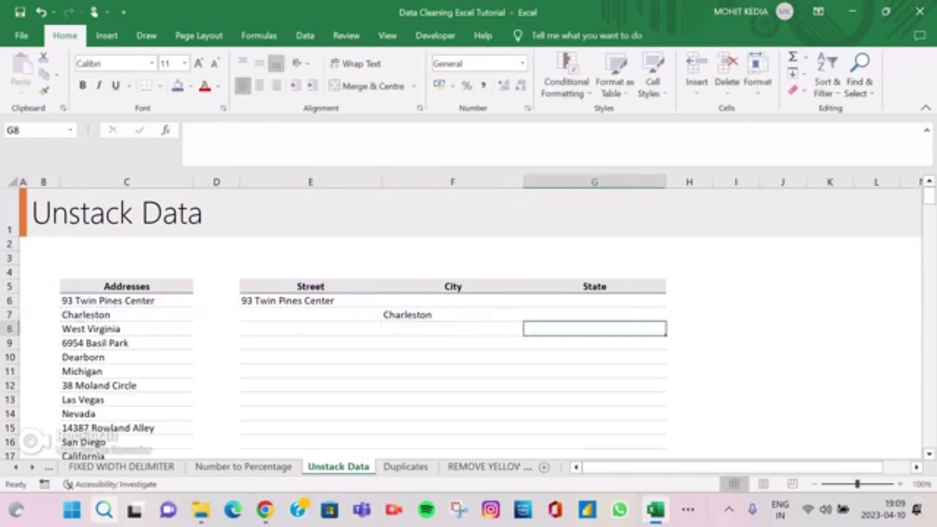
text(=)
click(127, 329)
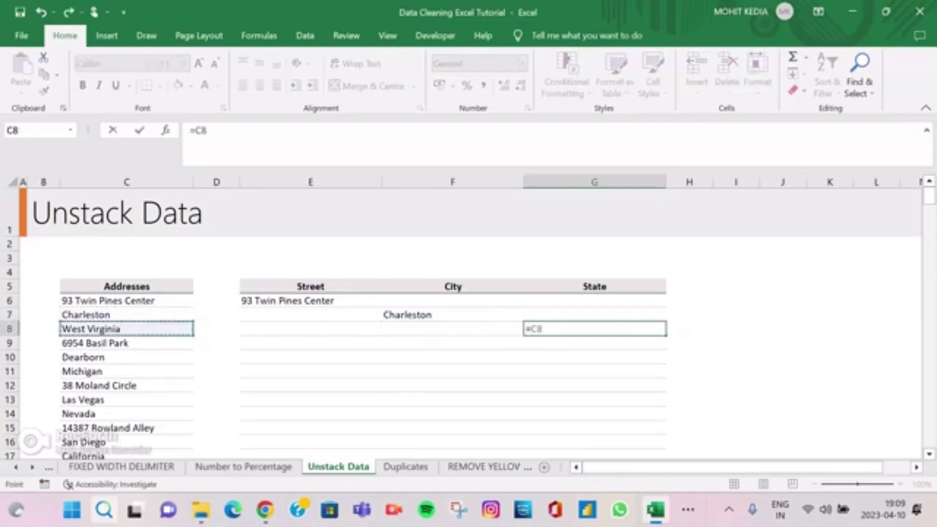
- Complete the State reference =C8 in G8 and fill the E6:G8 formula pattern down through row 29
key(Return)
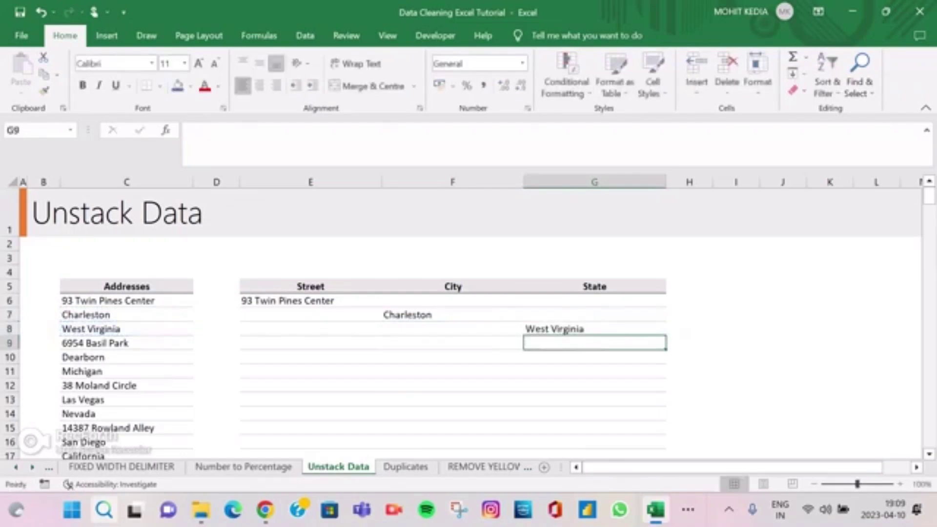
click(311, 301)
key(shift+Right)
key(shift+Right)
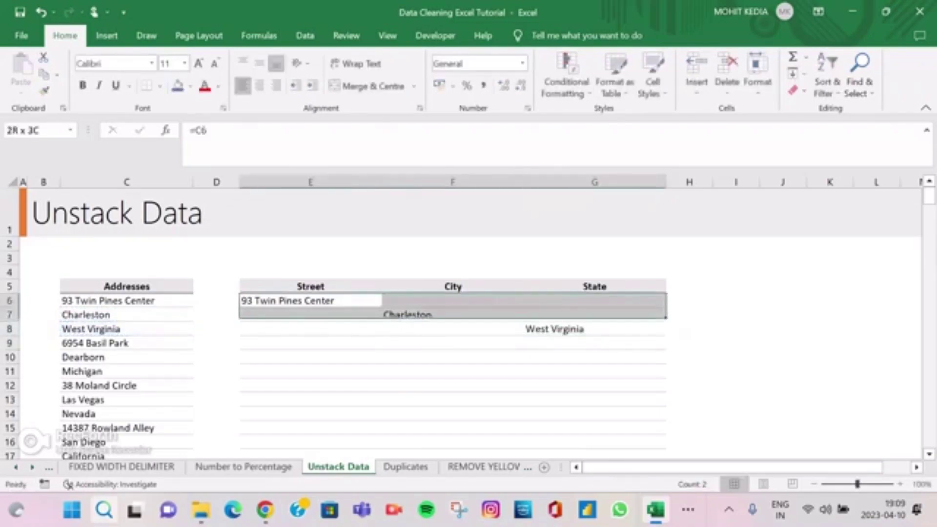
key(shift+Down)
key(shift+Down)
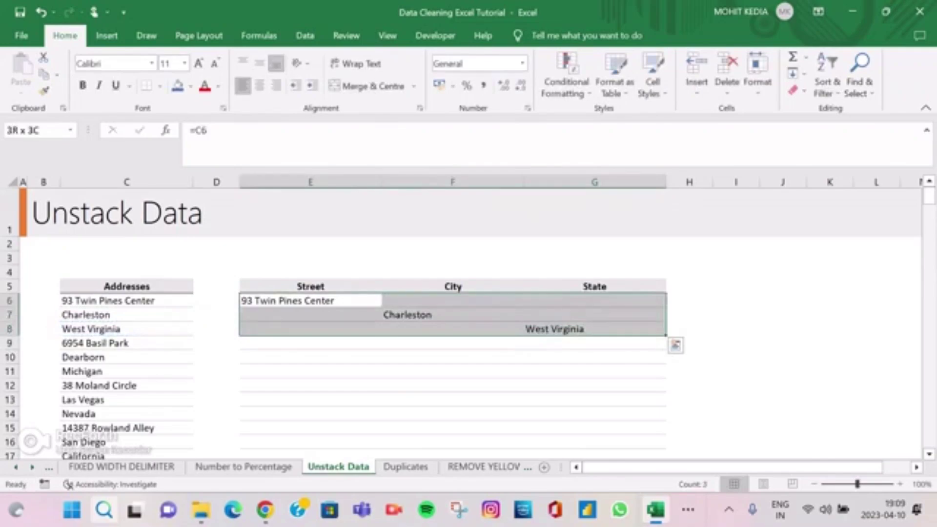
mouse_move(666, 336)
mouse_down()
mouse_move(667, 449)
mouse_move(666, 331)
mouse_up()
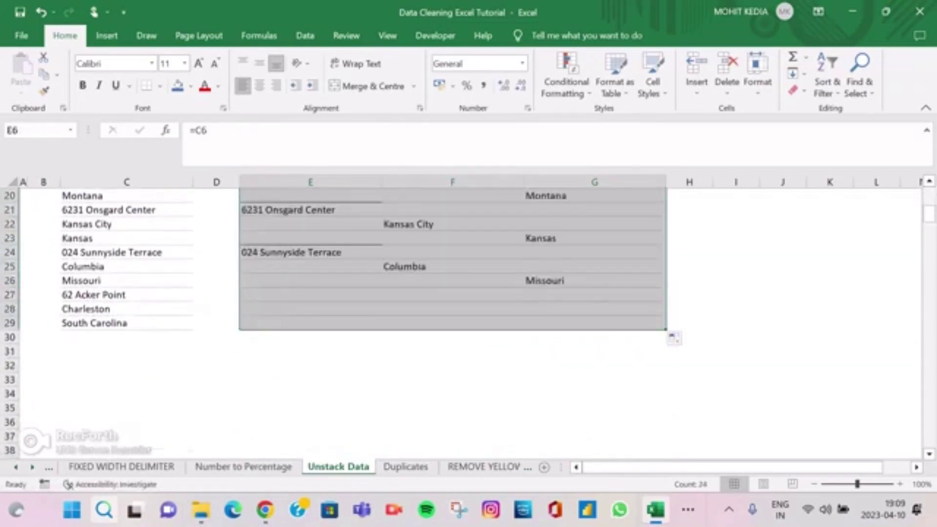
scroll(468, 322, up, 6)
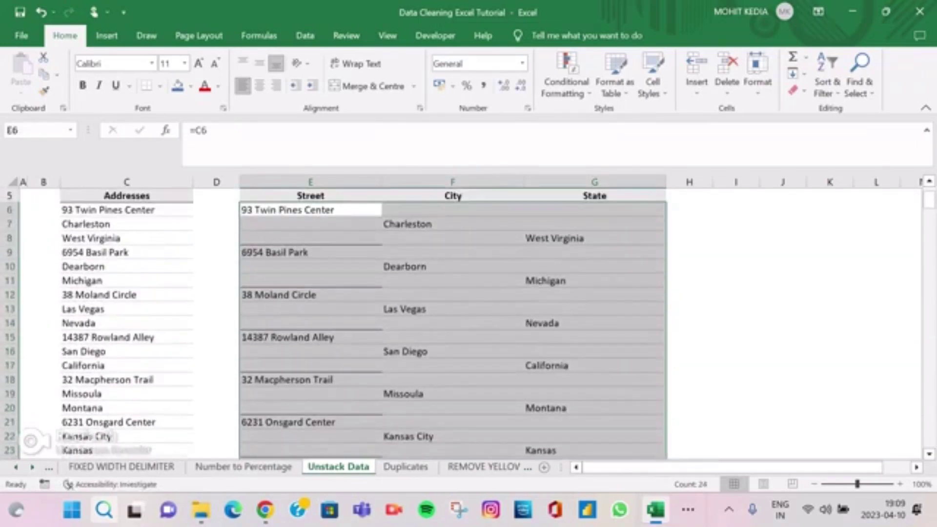
scroll(468, 322, up, 1)
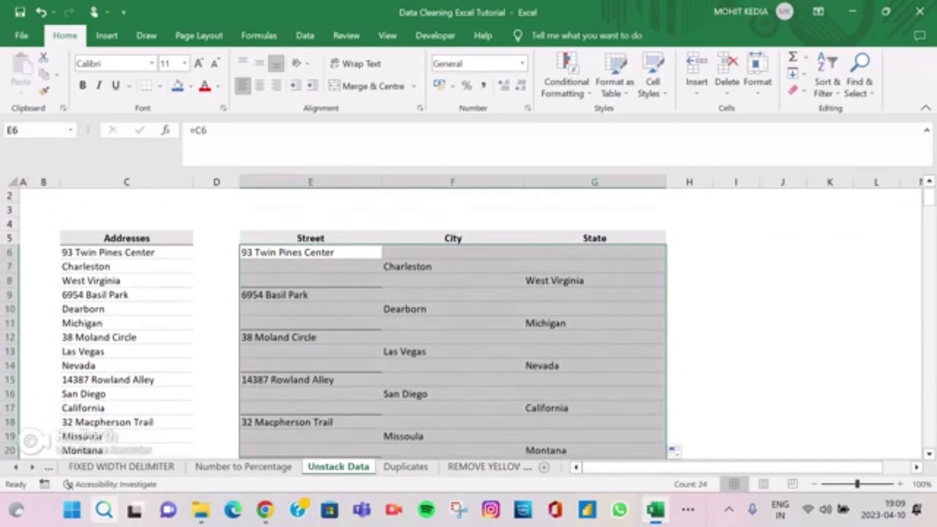
- Select the blank cells within E6:G29 using Go To Special and delete them, shifting cells up
click(311, 281)
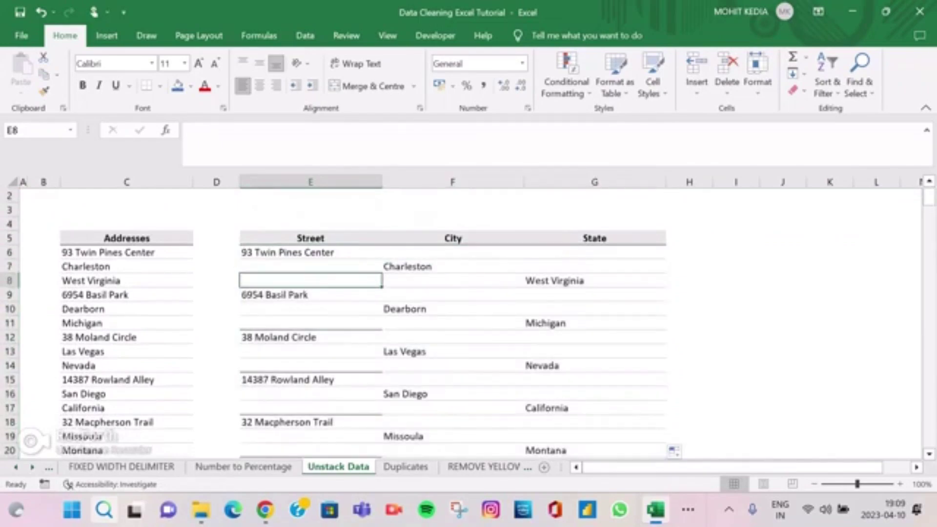
click(310, 252)
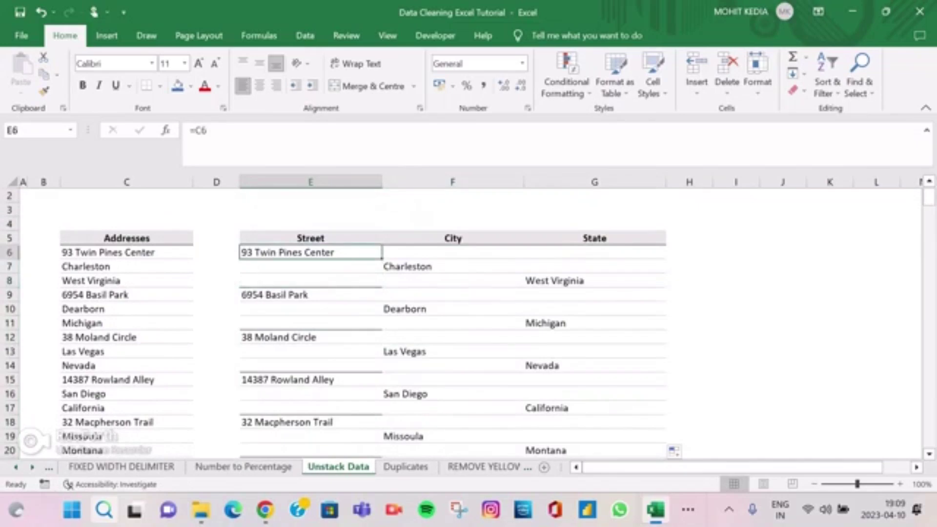
key(shift+Right)
key(shift+Right)
key(shift+Down)
key(shift+Down)
key(shift+Down)
key(shift+Down)
key(shift+Down)
key(shift+Down)
key(shift+Down)
key(shift+Down)
key(shift+Down)
key(shift+Down)
key(shift+Down)
key(shift+Down)
key(shift+Down)
key(shift+Down)
key(shift+Down)
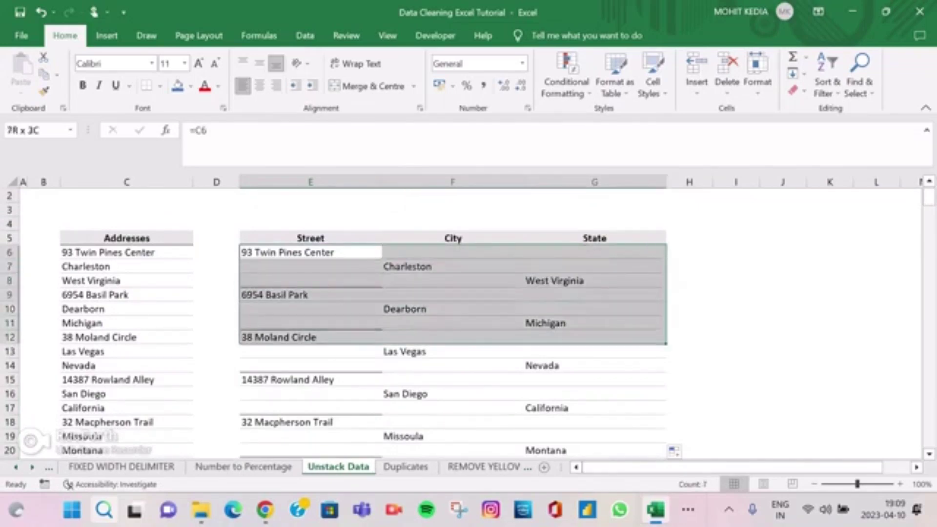
key(shift+Down)
key(shift+Down)
key(shift+Down)
key(shift+Down)
key(shift+Down)
key(shift+Down)
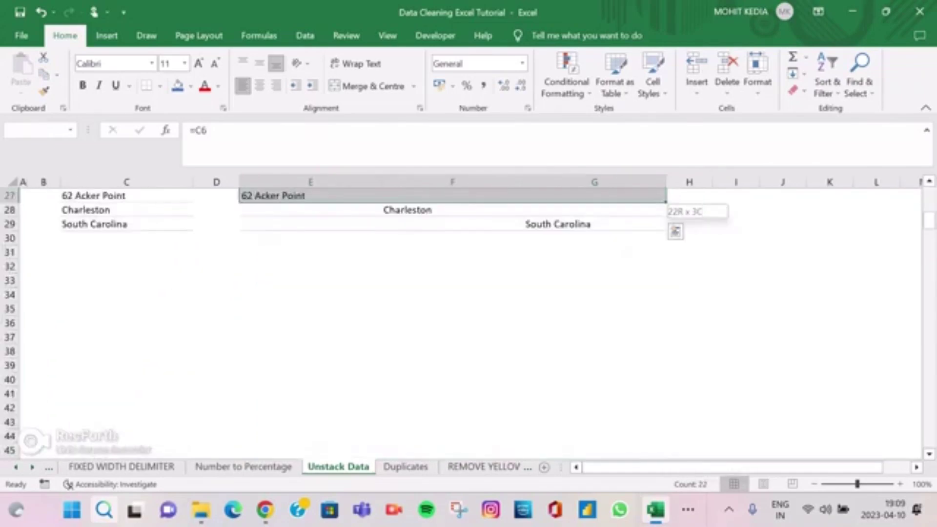
key(shift+Down)
key(shift+Down)
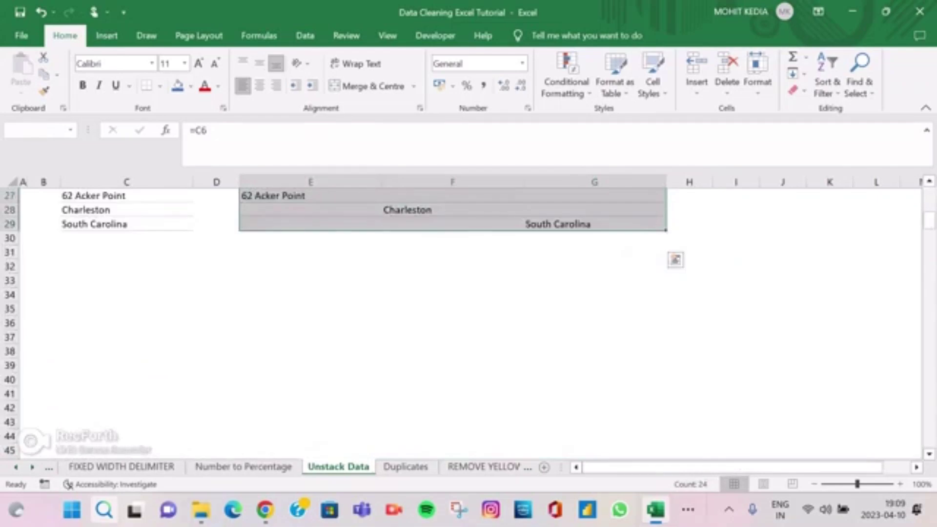
key(ctrl+g)
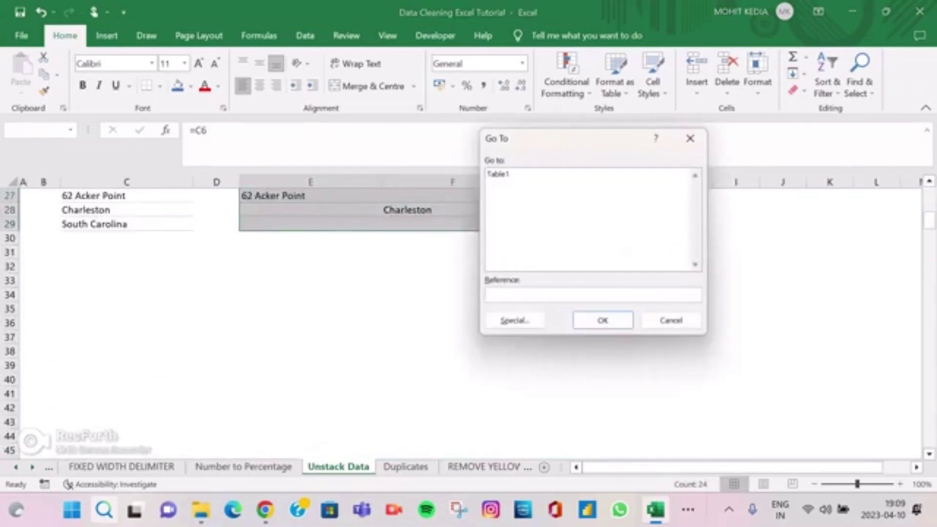
key(alt+s)
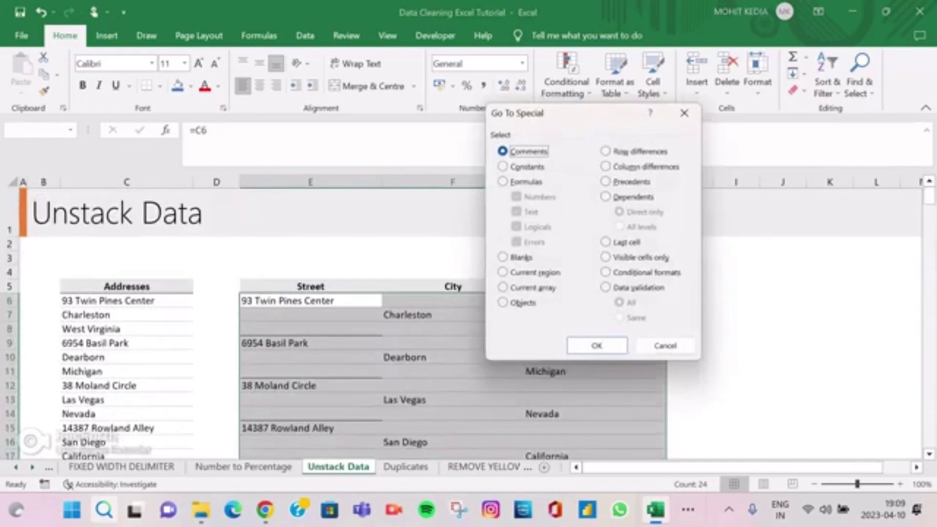
key(alt+k)
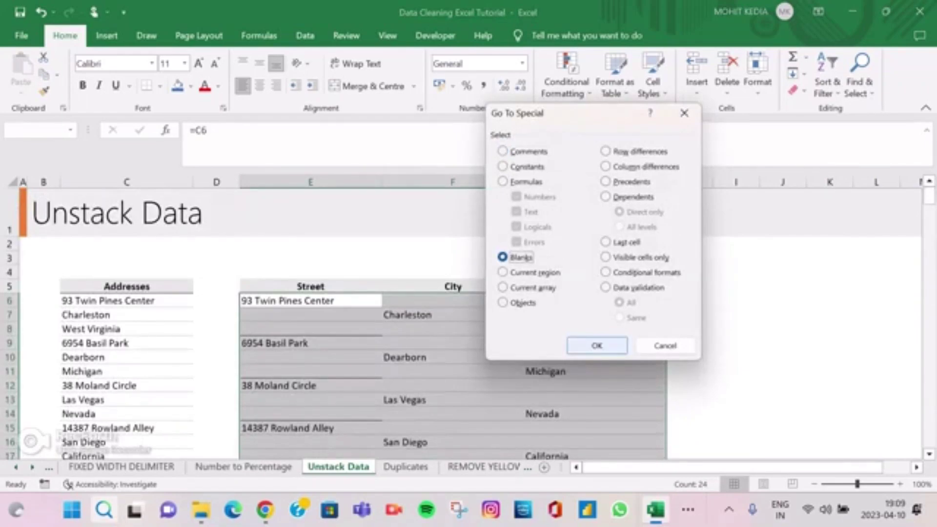
key(Return)
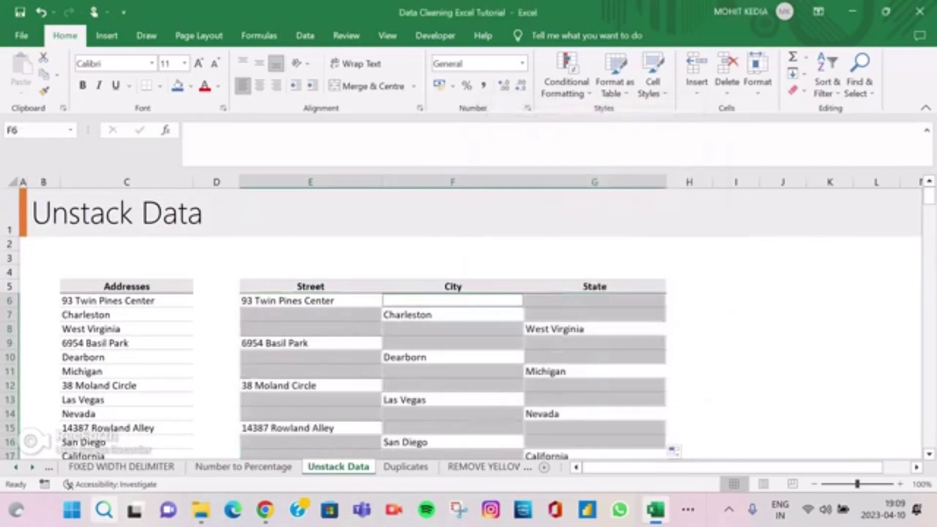
key(ctrl+minus)
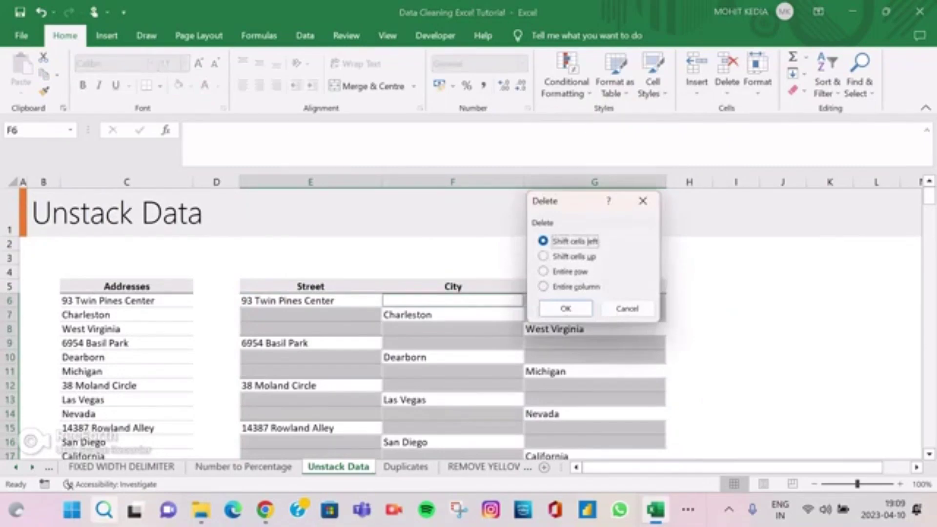
key(Down)
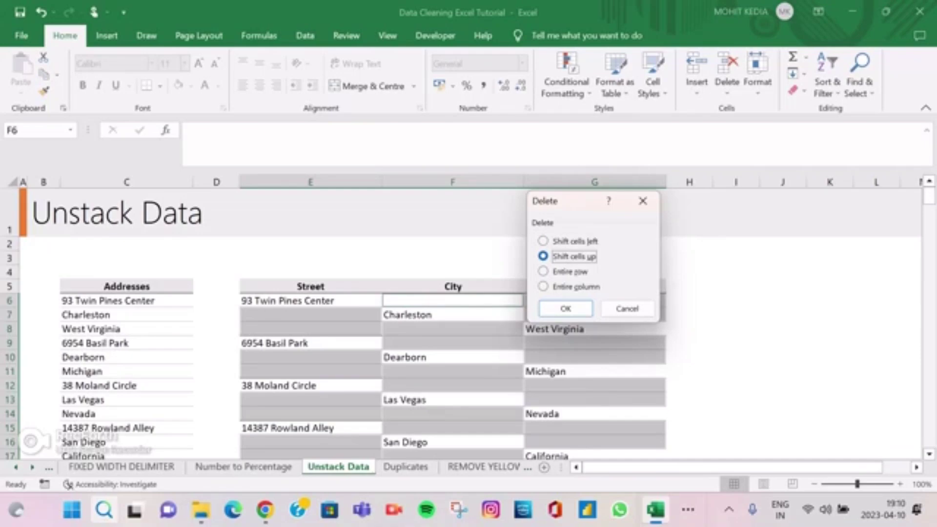
click(566, 309)
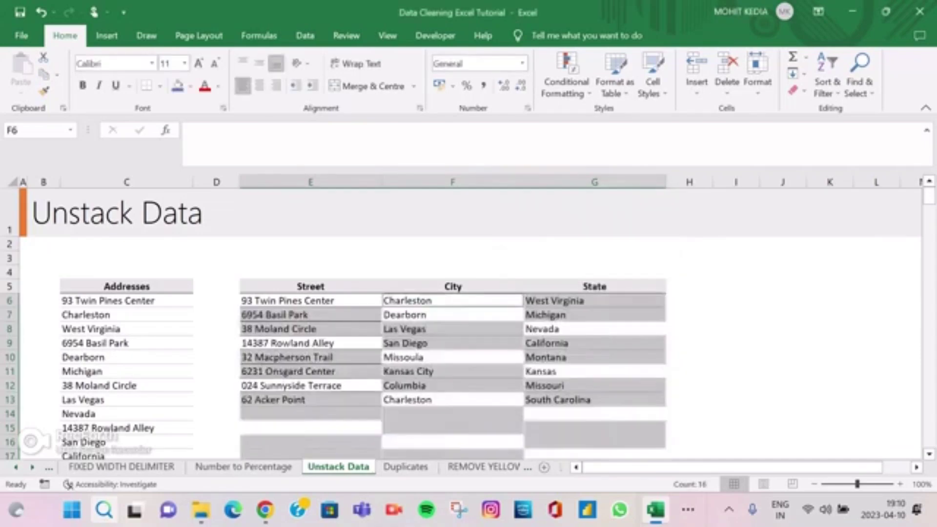
click(311, 427)
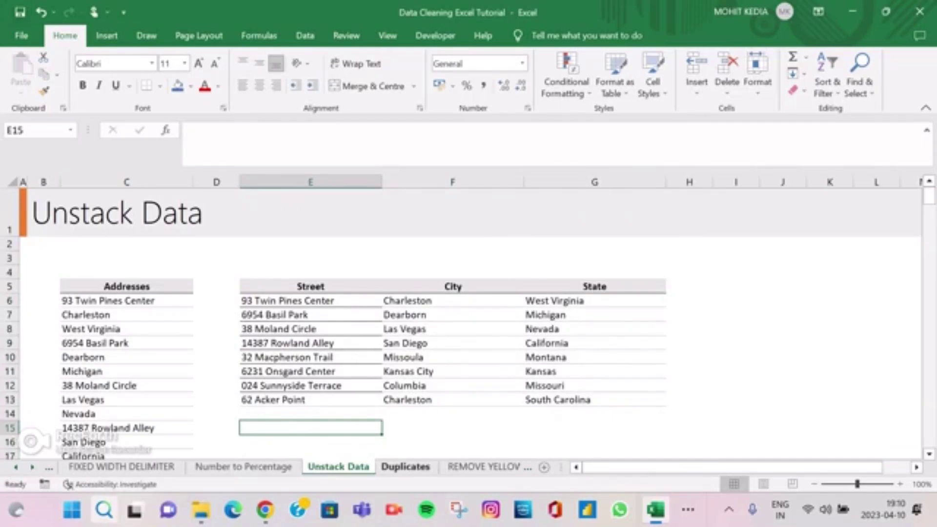
- On the Duplicates sheet, highlight duplicate values in the Name and Department table with Light Red Fill with Dark Red Text
click(405, 467)
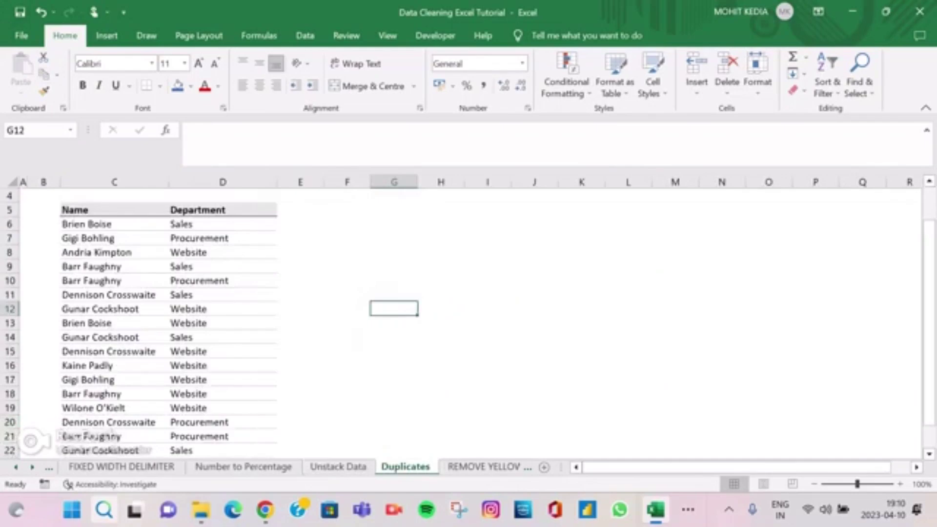
click(114, 224)
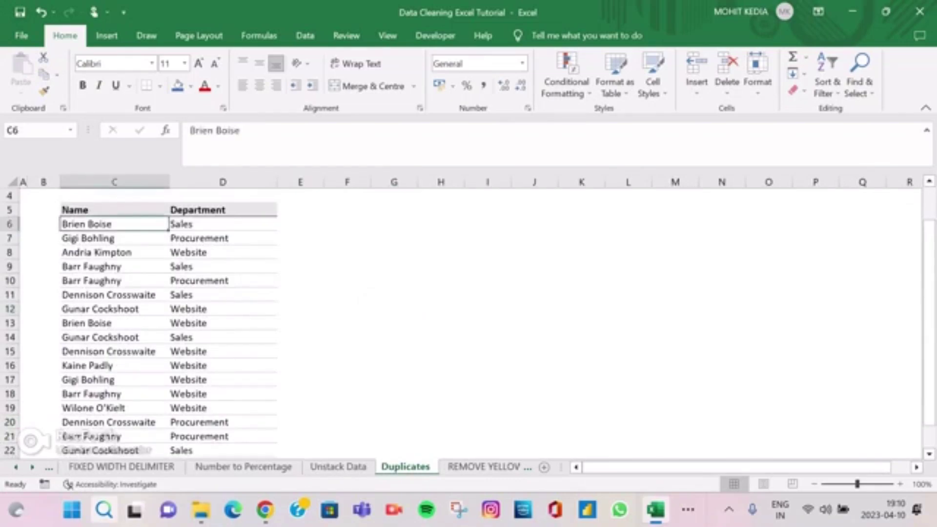
scroll(469, 317, up, 1)
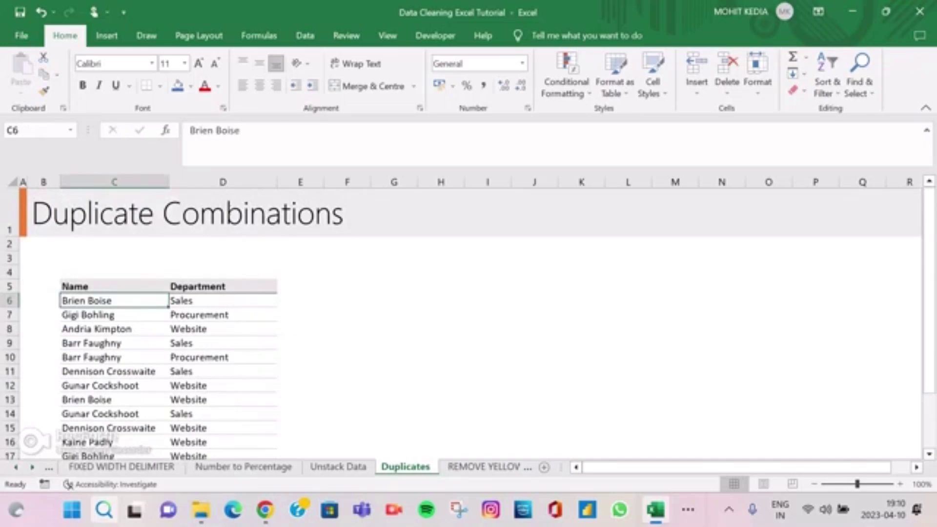
key(ctrl+a)
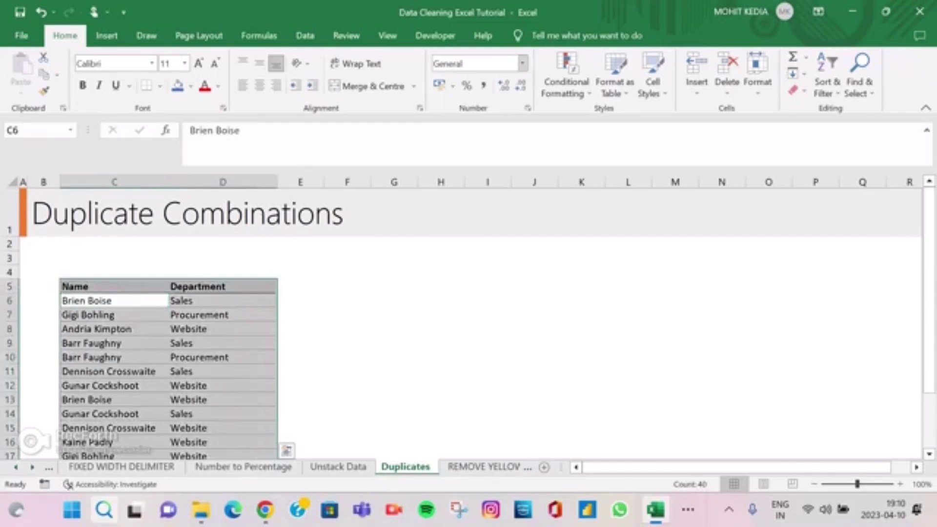
click(566, 73)
mouse_move(614, 119)
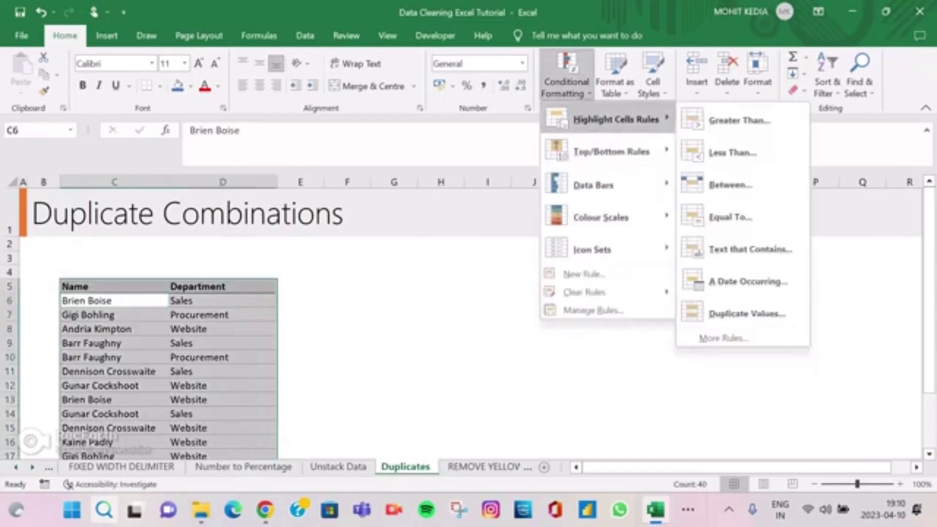
click(732, 312)
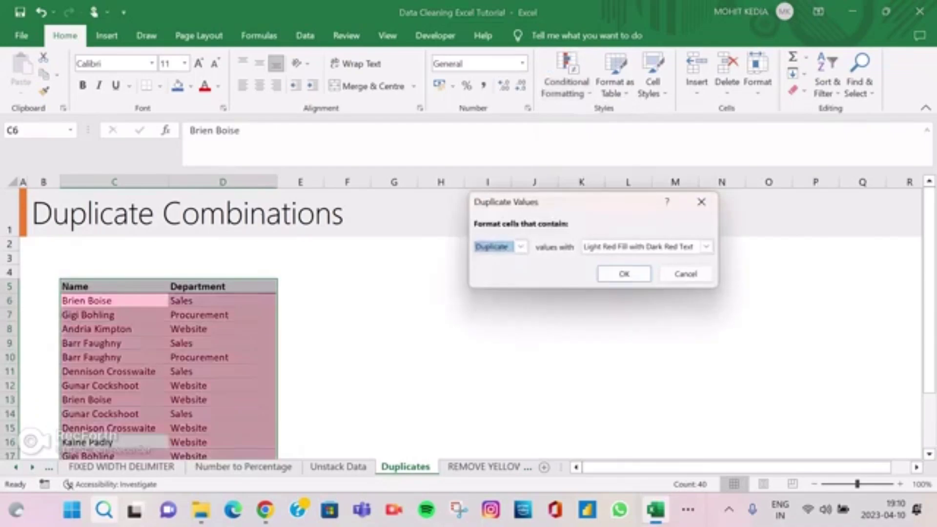
click(623, 274)
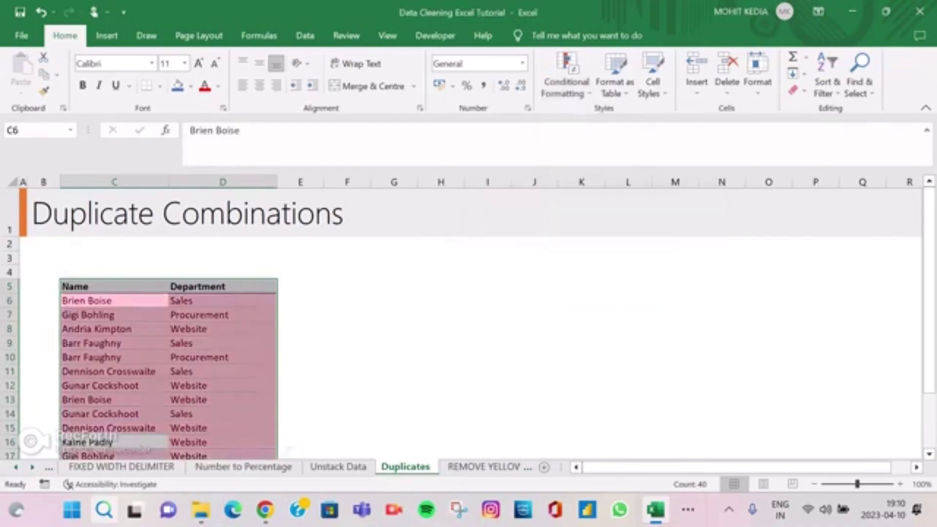
- Remove duplicate rows from the table by comparing both the Name and Department columns, treating the first row as headers
scroll(468, 322, down, 2)
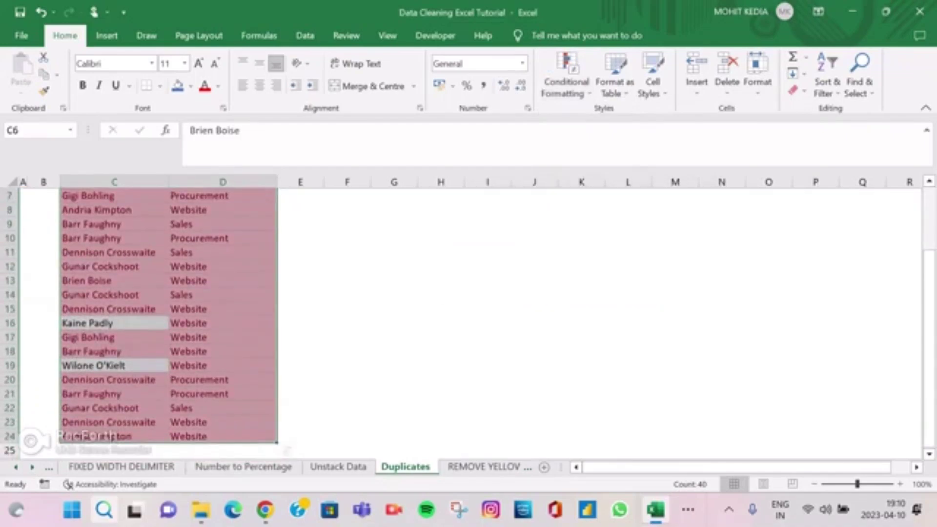
scroll(468, 322, up, 1)
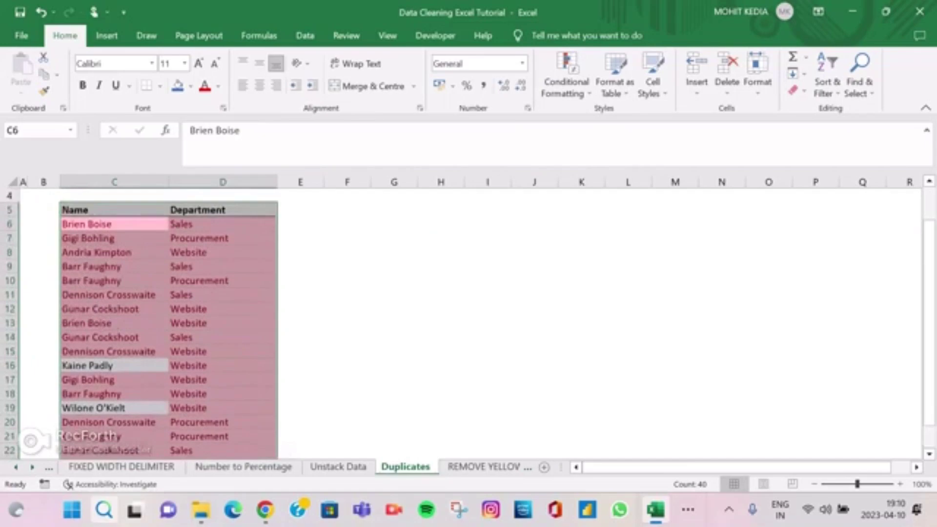
click(305, 35)
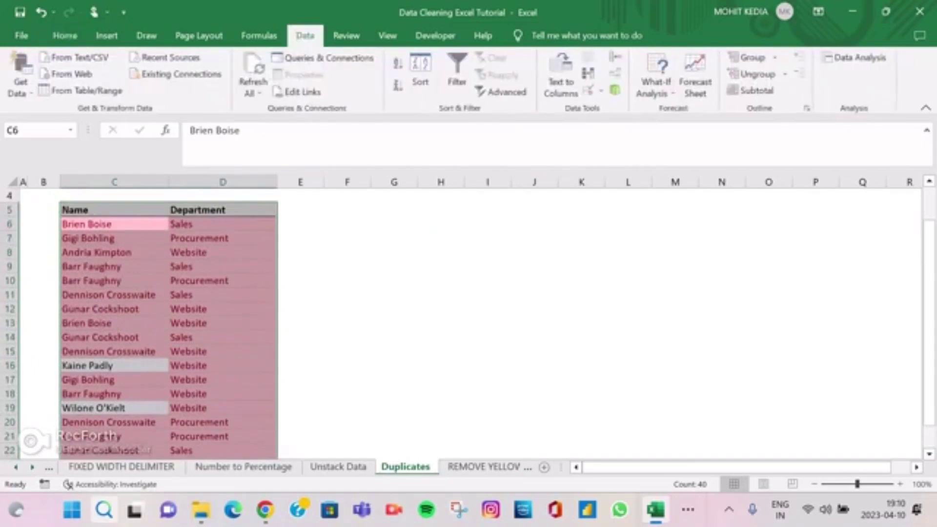
click(588, 73)
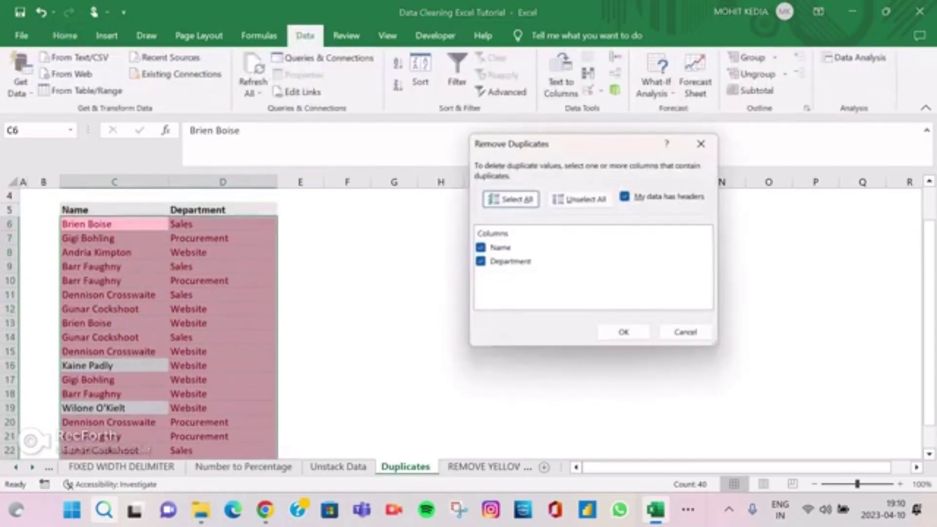
click(624, 331)
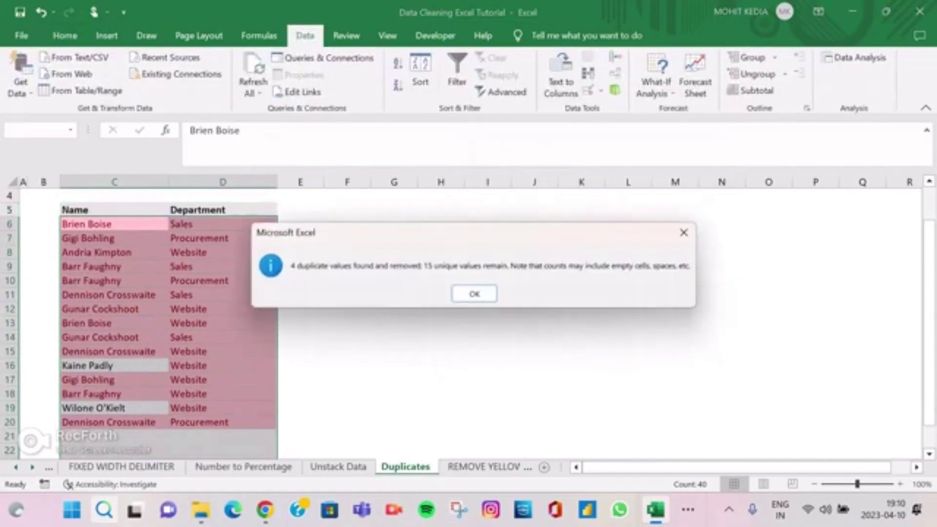
click(474, 293)
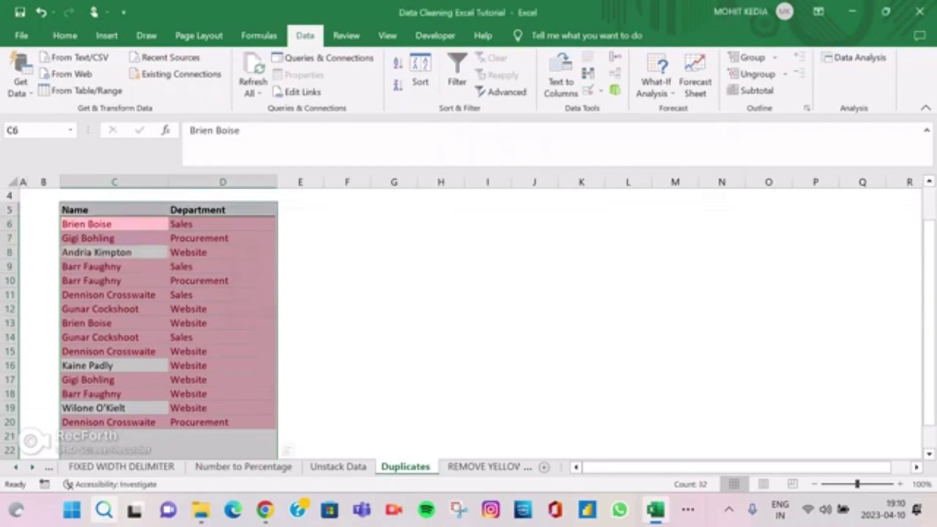
click(347, 295)
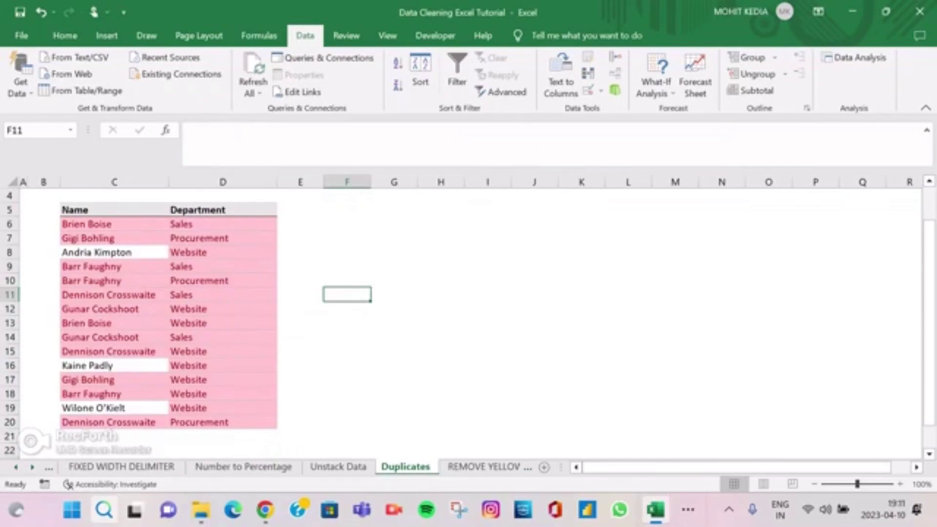
- Remove duplicate values from the Department column D5:D20 alone, continuing with the current selection instead of expanding it
click(222, 210)
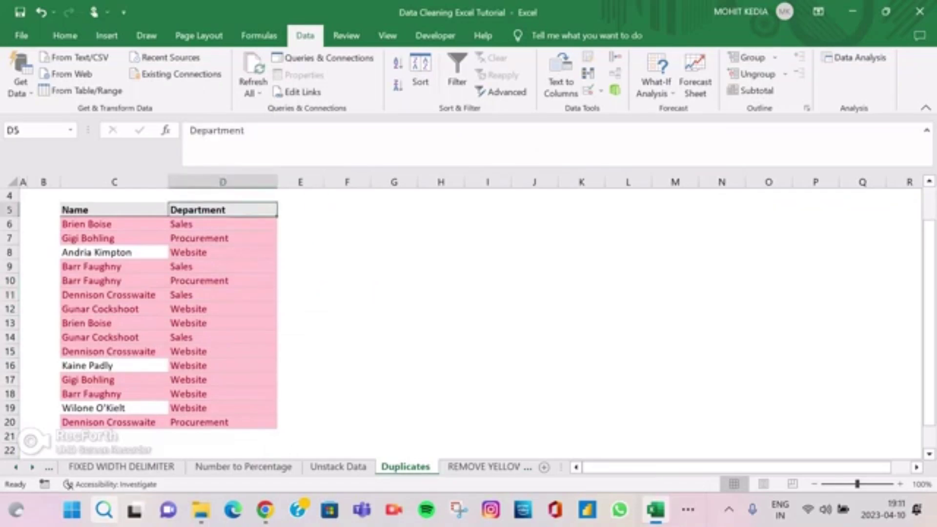
key(ctrl+shift+Down)
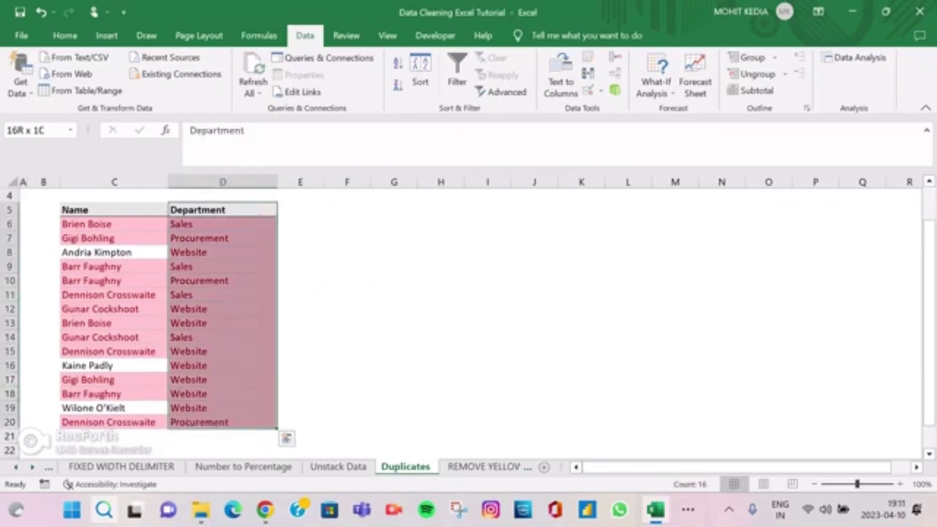
click(561, 76)
click(587, 73)
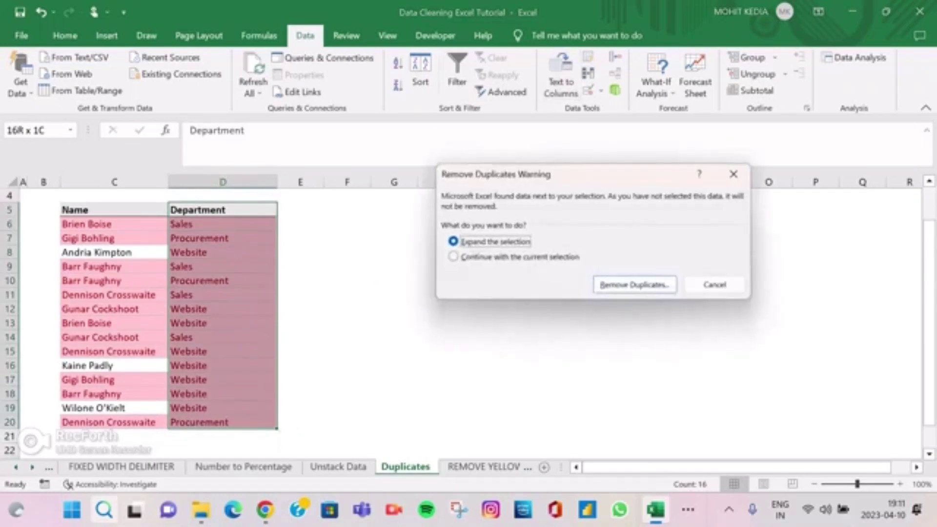
click(519, 256)
click(635, 284)
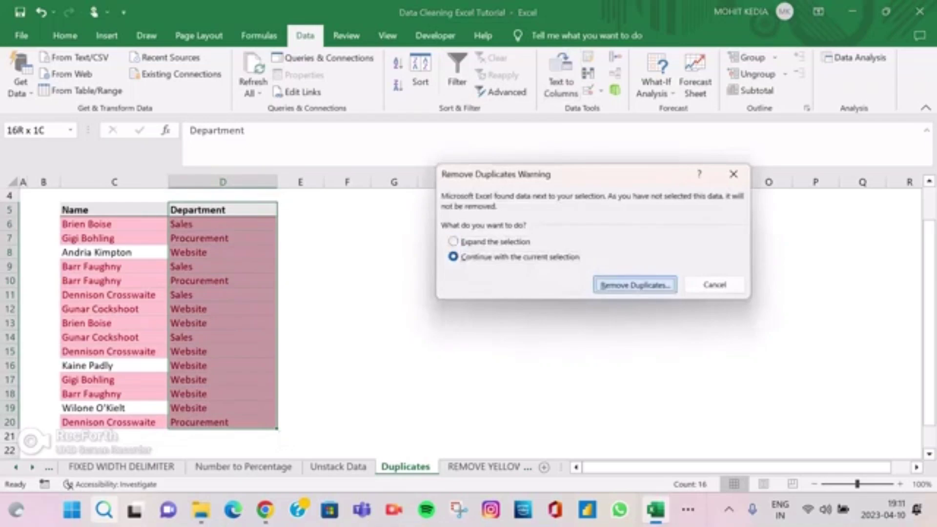
click(623, 332)
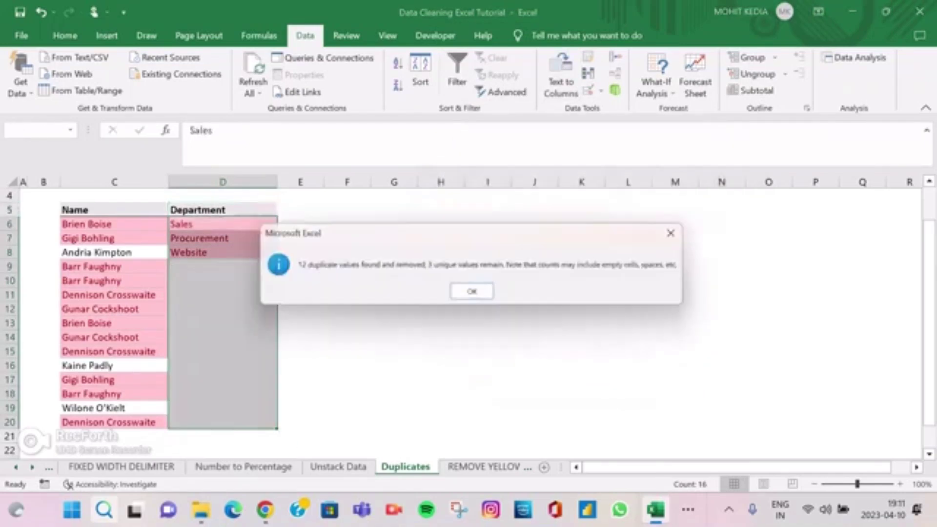
click(474, 294)
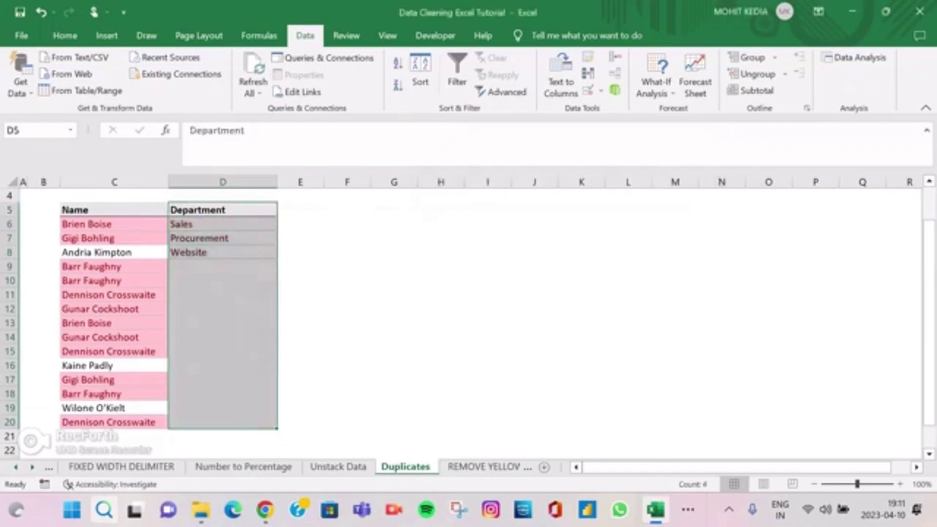
- Undo the Department-only duplicate removal and the earlier removal of duplicate rows from the Name and Department table
key(ctrl+z)
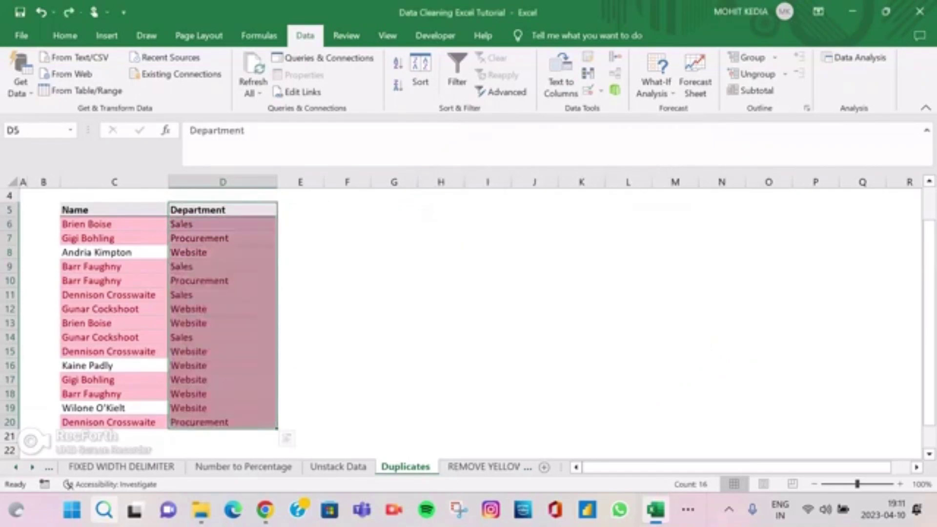
key(ctrl+z)
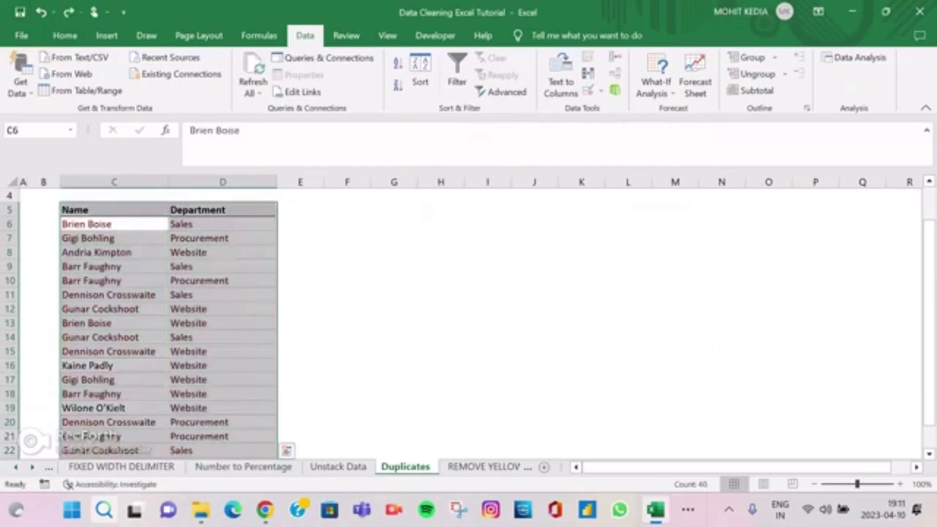
- On the REMOVE YELLOW CELLS sheet, delete the entire rows of highlighted cells G7, F15 and D12, and undo the deletion
key(ctrl+Page_Down)
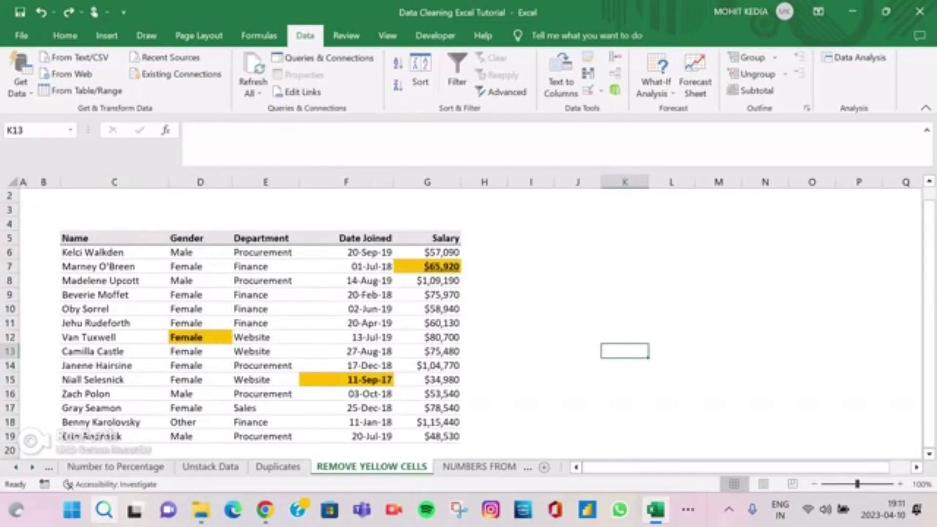
click(427, 267)
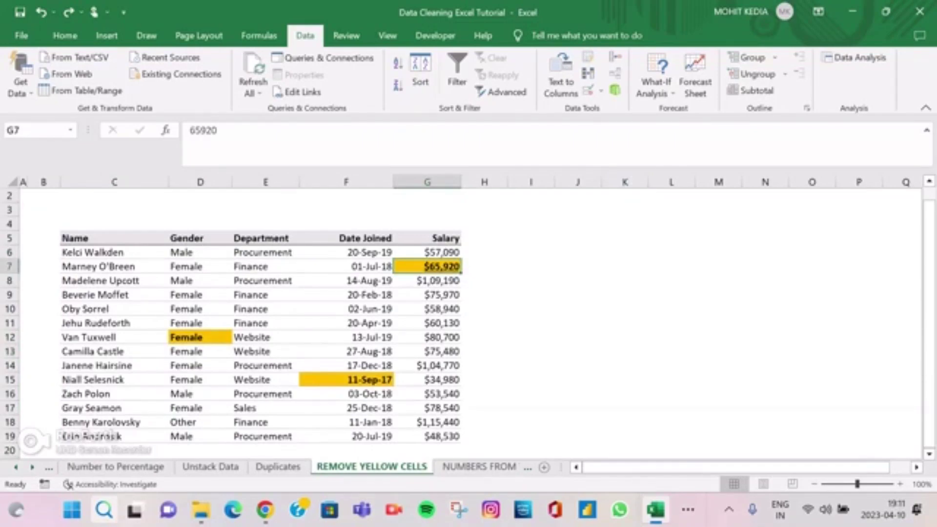
ctrl+click(346, 380)
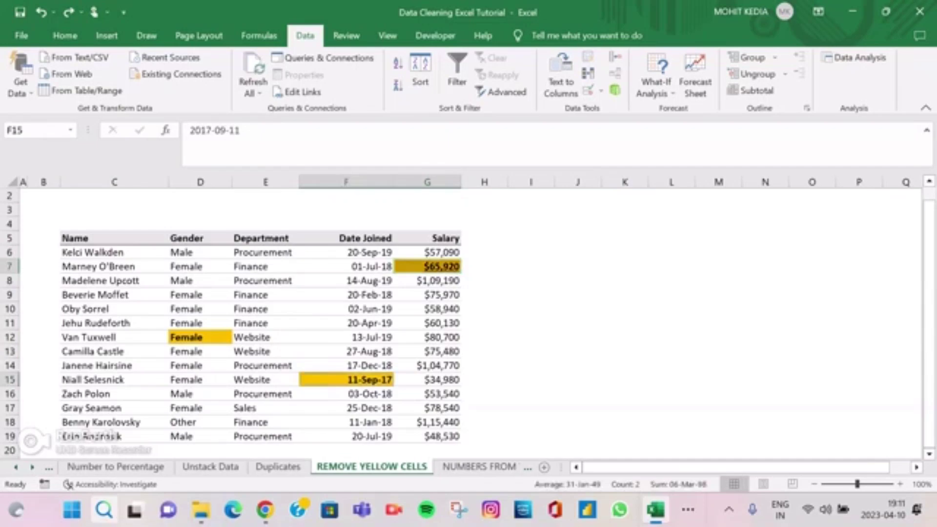
ctrl+click(200, 337)
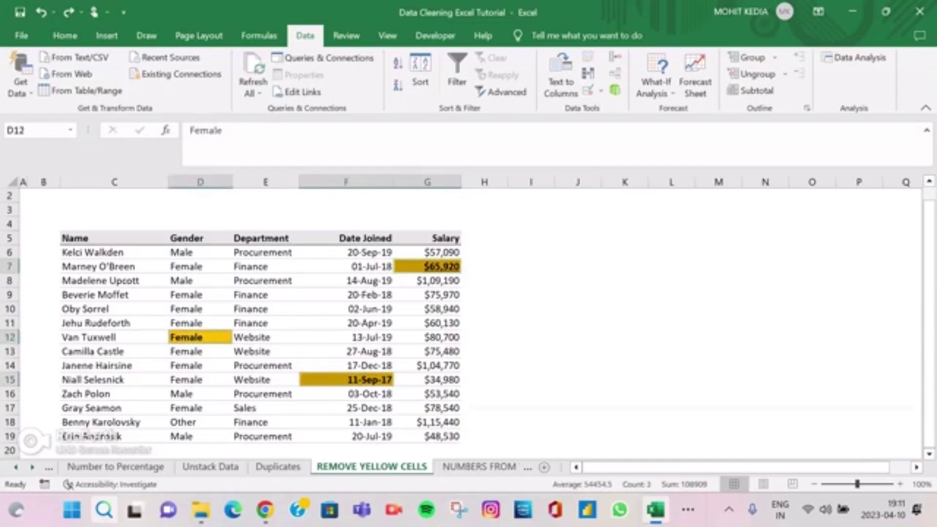
key(ctrl+minus)
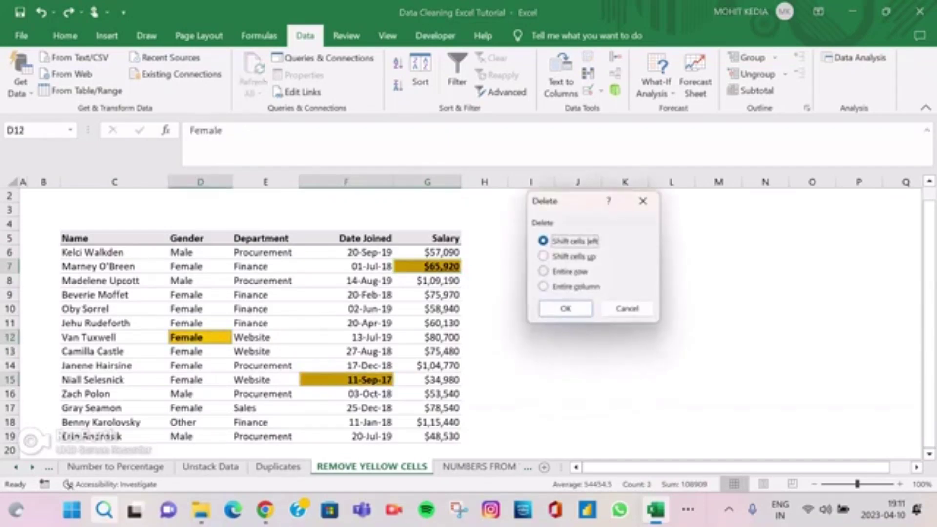
key(r)
key(Return)
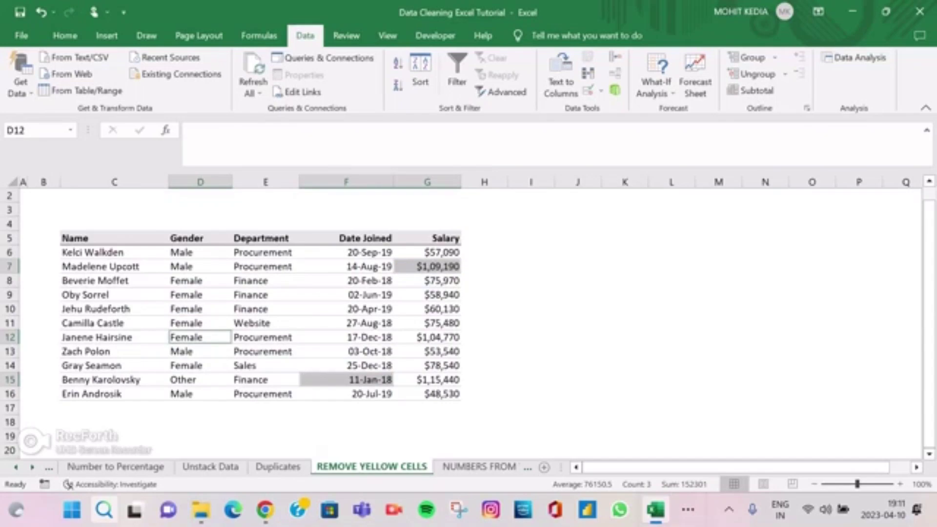
key(ctrl+z)
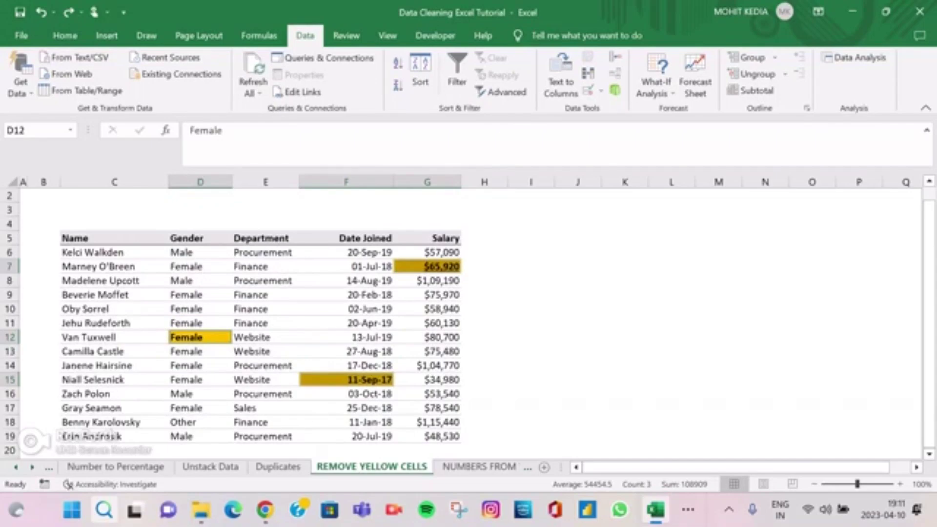
- Find all cells on the sheet by format, using the gold fill colour of the highlighted cells as the search criterion
key(ctrl+f)
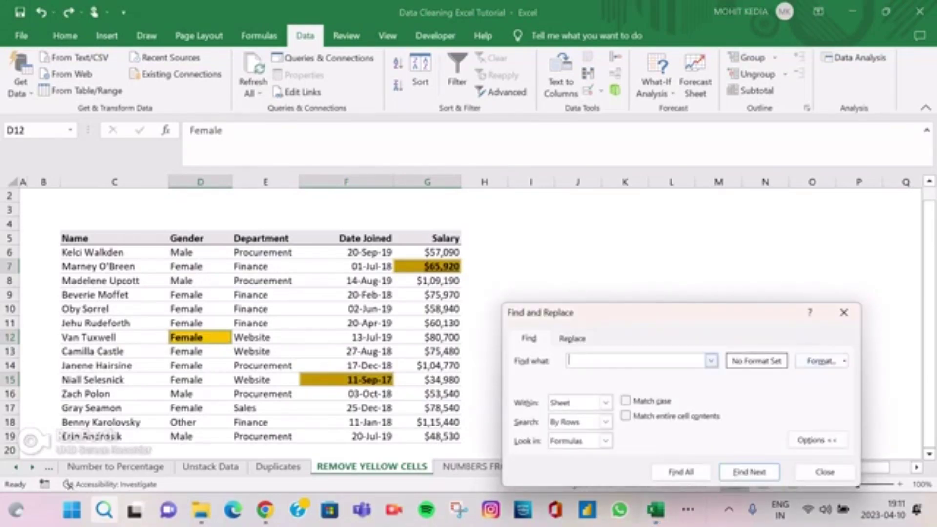
click(820, 361)
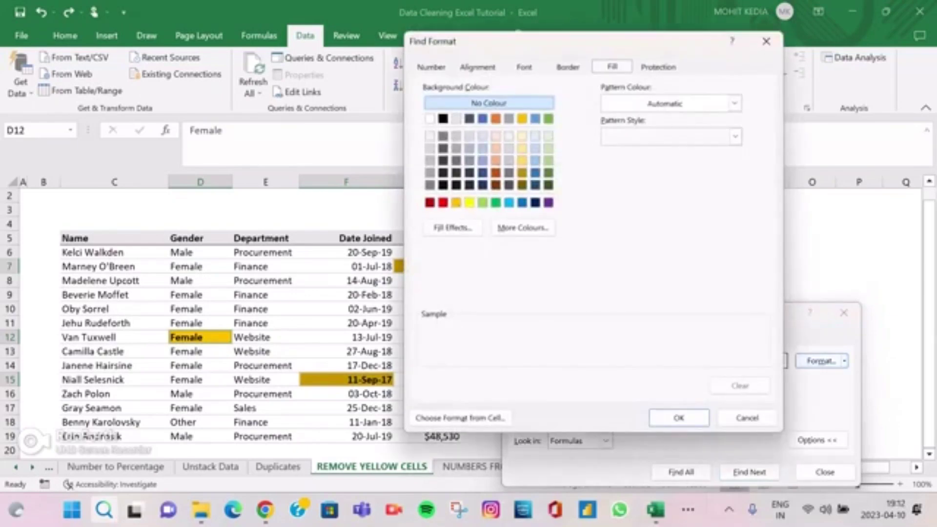
click(455, 202)
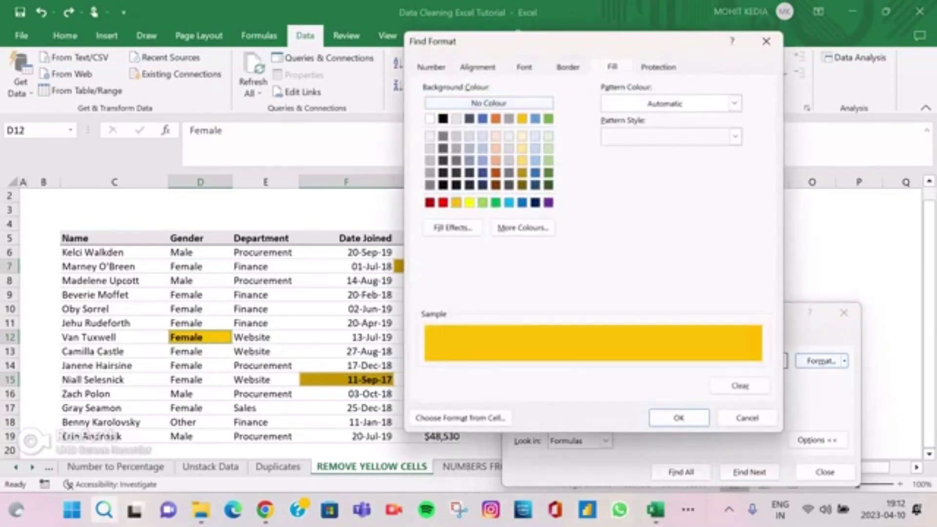
click(678, 418)
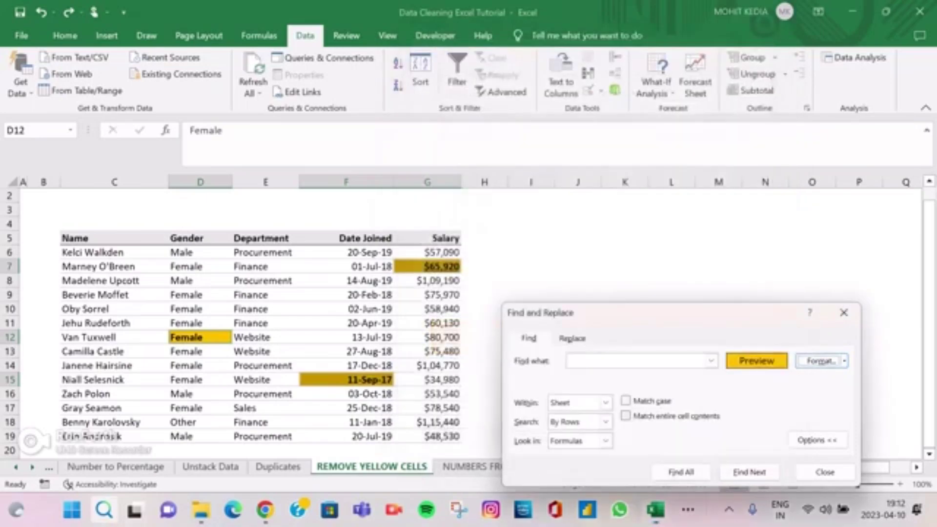
click(680, 472)
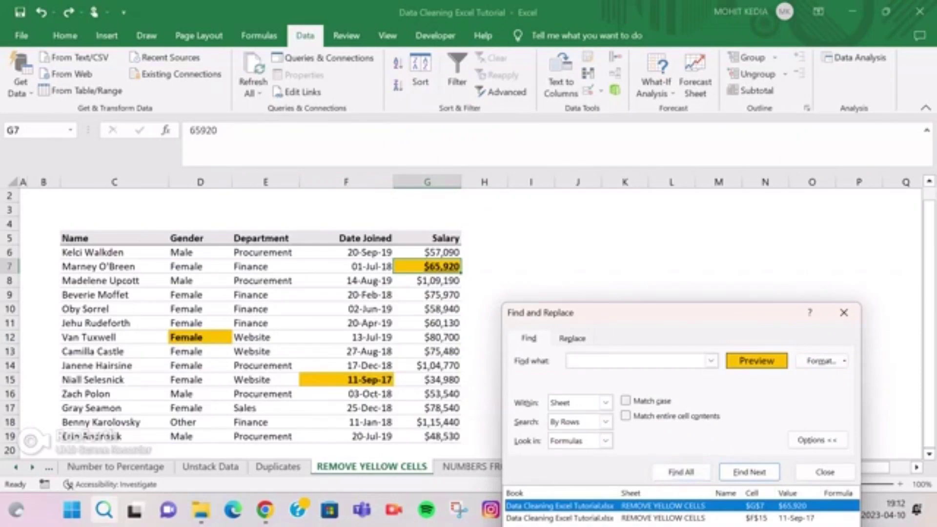
drag(665, 311, 651, 226)
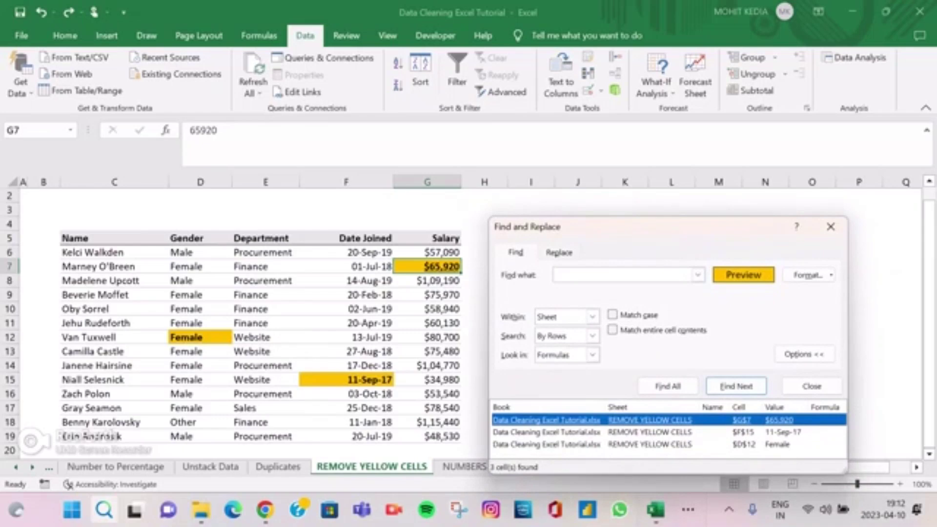
- Select all the found gold-filled cells, G7, F15 and D12, from the search results and close Find and Replace
key(shift+Down)
key(shift+Down)
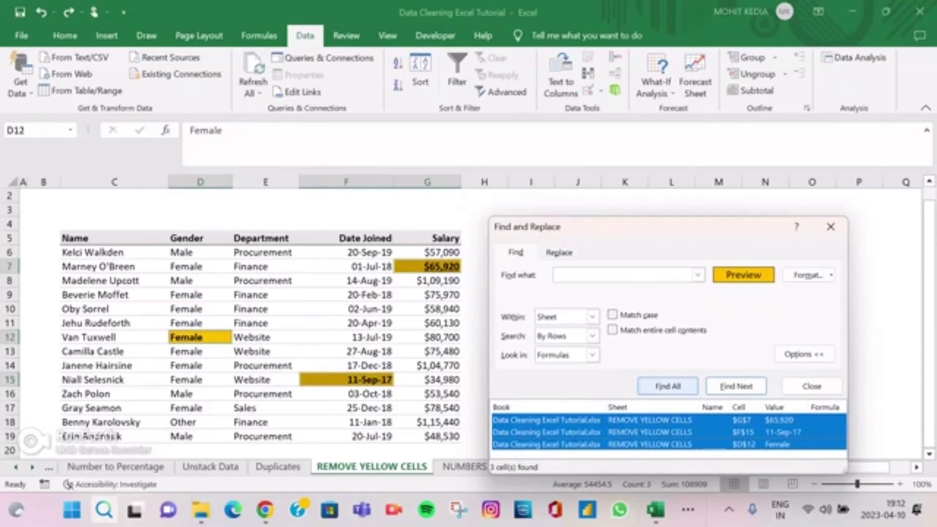
click(667, 386)
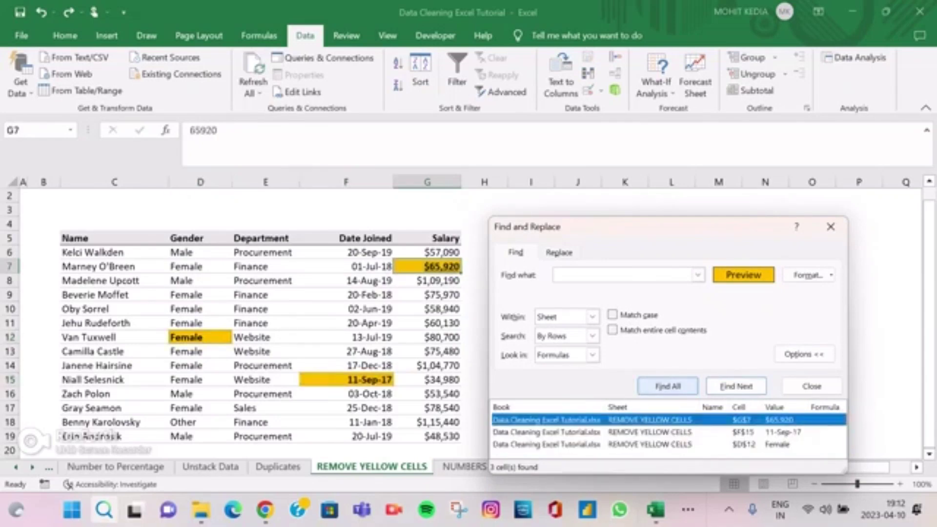
key(shift+Down)
key(shift+Down)
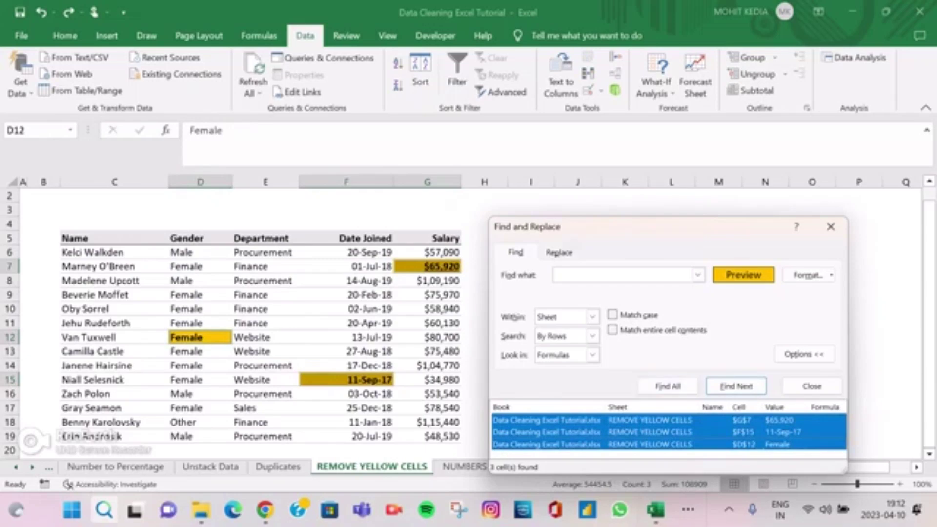
click(811, 386)
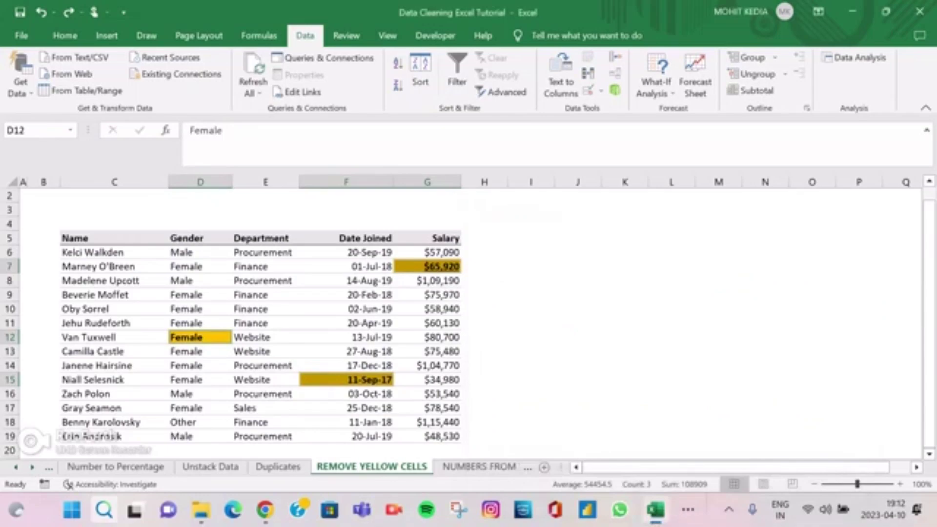
- Enter NULL into all the selected gold-filled cells at once
text(NA)
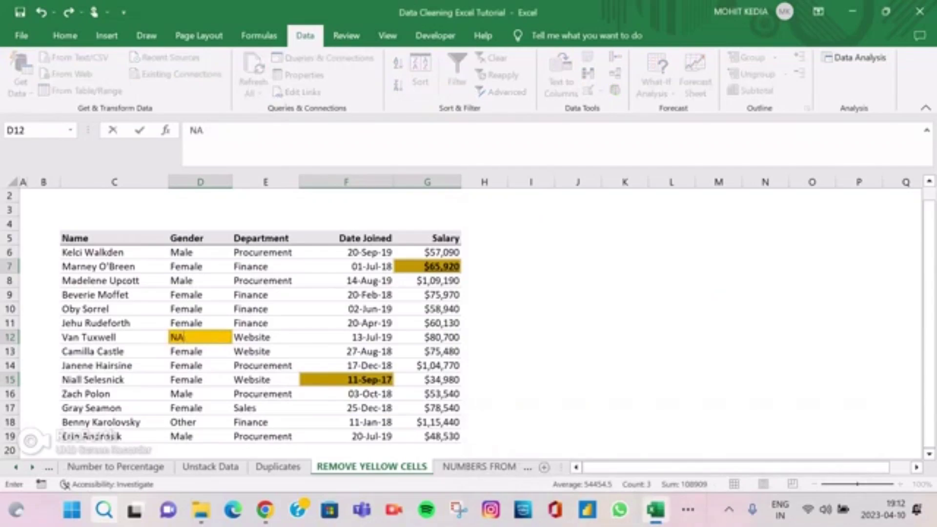
key(BackSpace)
key(BackSpace)
text(NULL)
key(ctrl+Return)
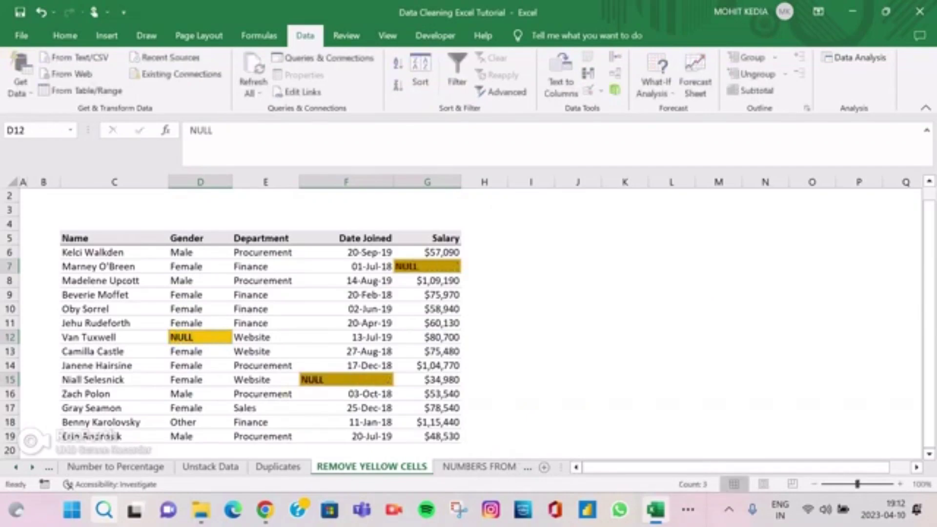
click(531, 295)
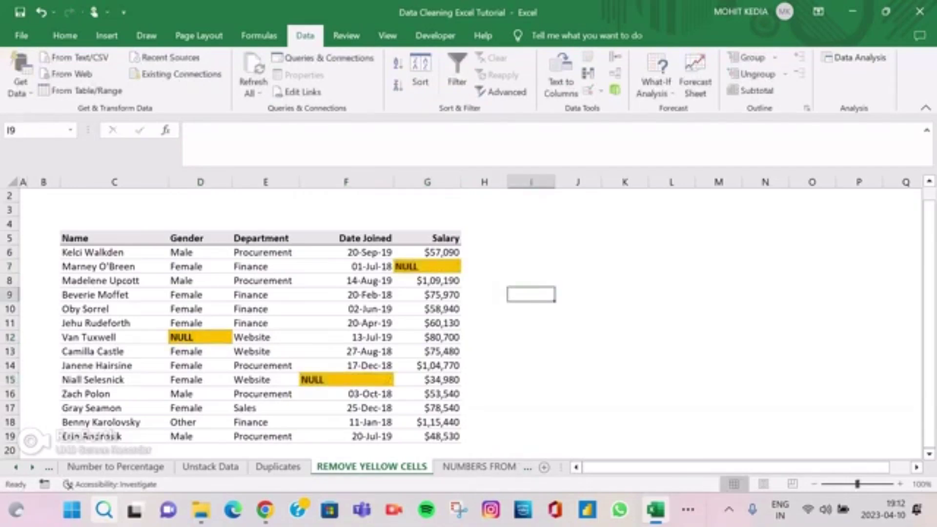
- Undo the NULL entry in the gold-filled cells on the REMOVE YELLOW CELLS sheet
click(477, 467)
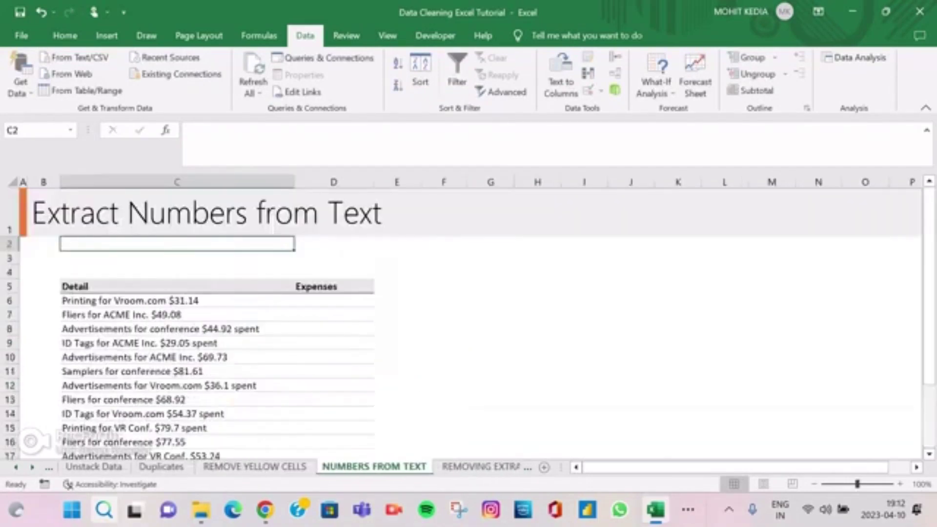
click(256, 467)
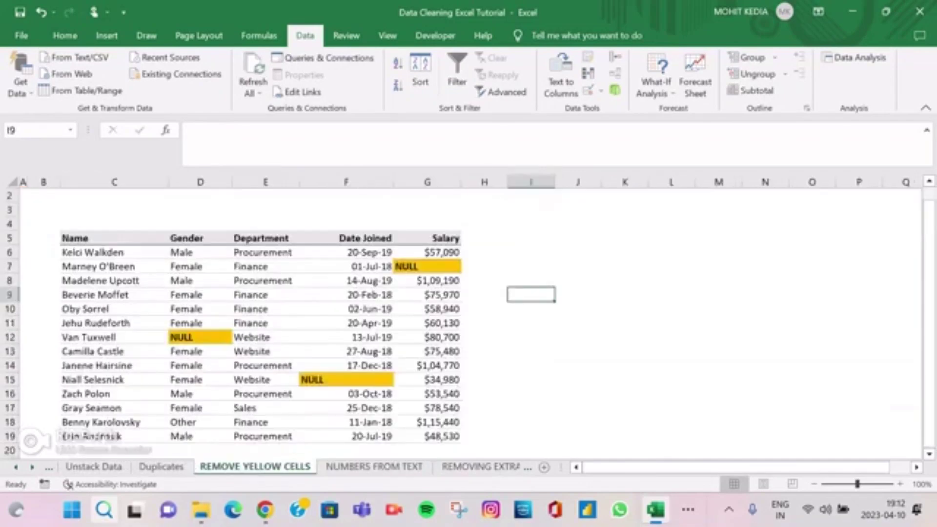
click(531, 309)
key(ctrl+z)
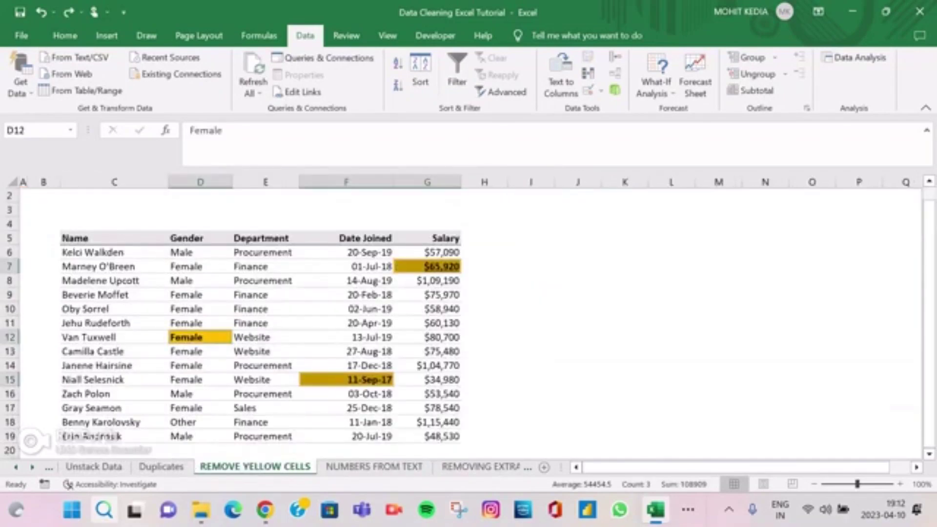
- Enter $31.14 in cell D6 of the Expenses column on the NUMBERS FROM TEXT sheet
click(374, 467)
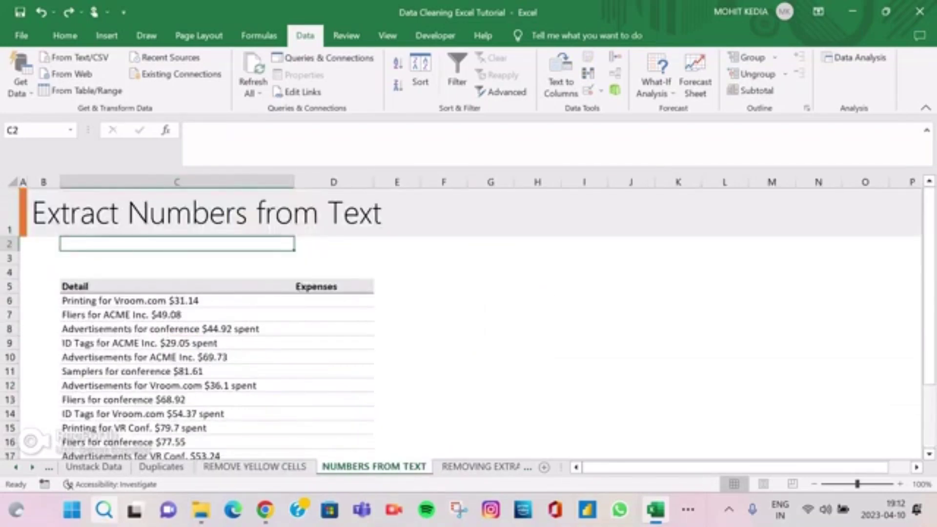
click(176, 301)
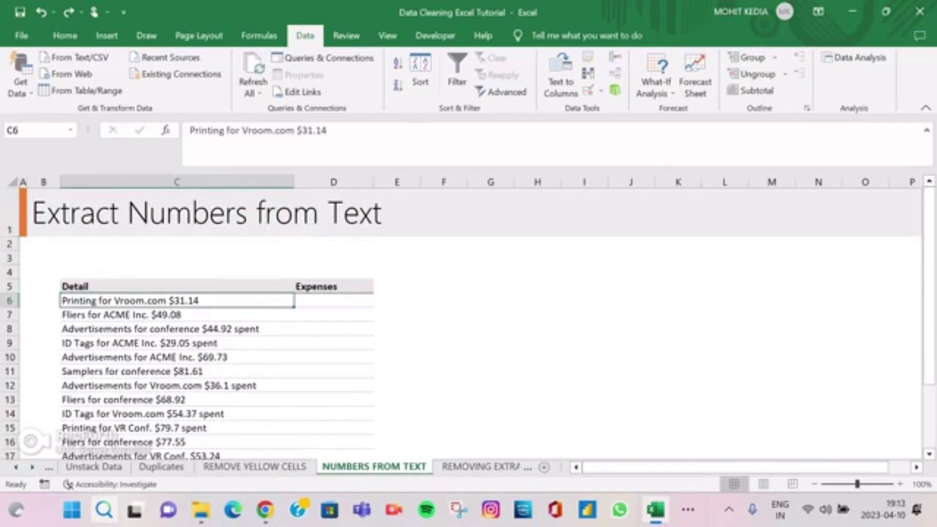
click(334, 301)
text(=)
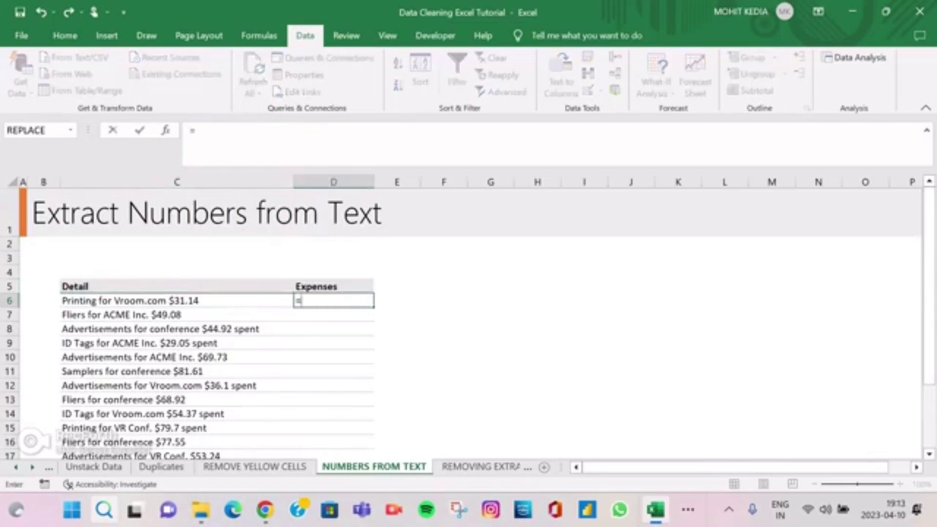
key(BackSpace)
text($31)
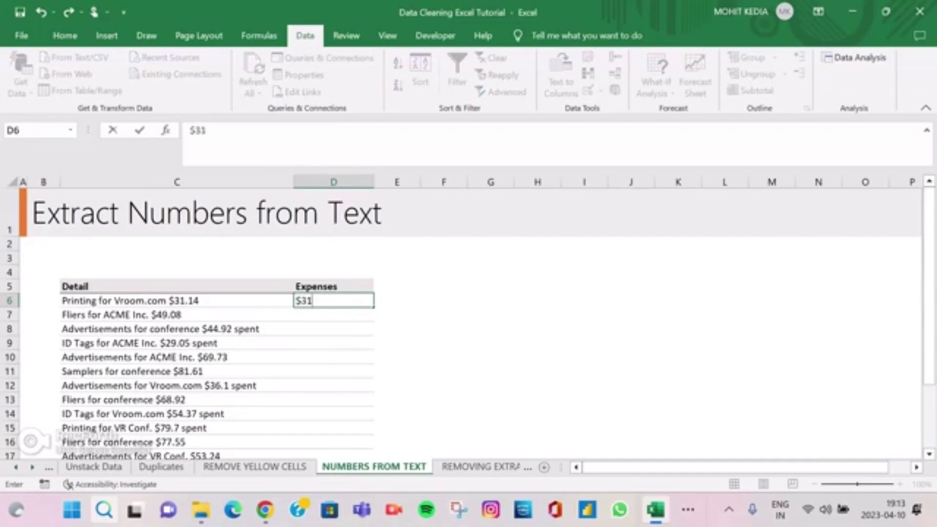
text(.14)
key(Return)
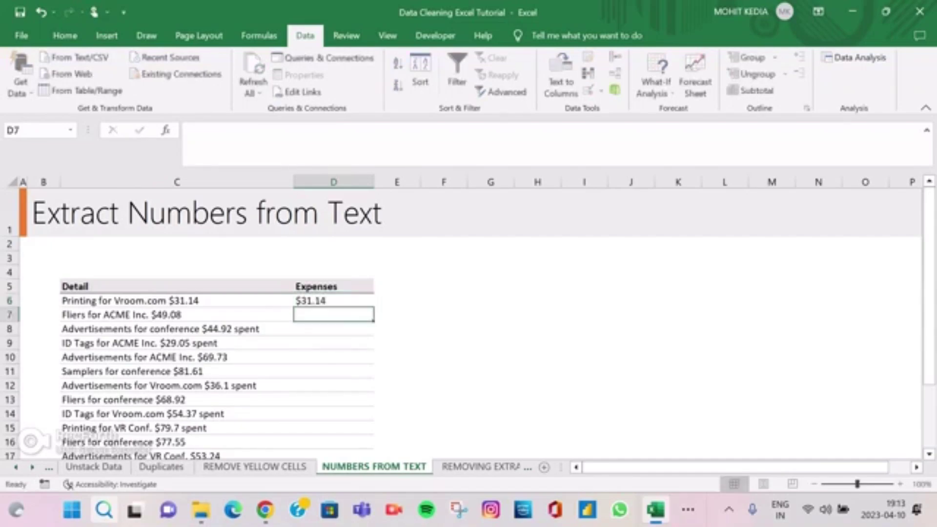
- Enter $49.08 in D7 and accept the Flash Fill suggestions for the remaining Expenses cells down to D25
text($49.08)
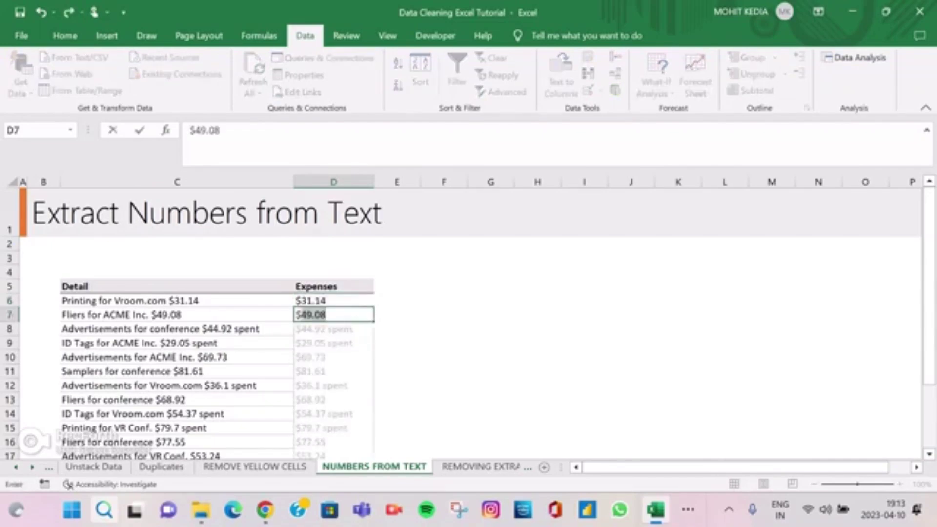
key(Return)
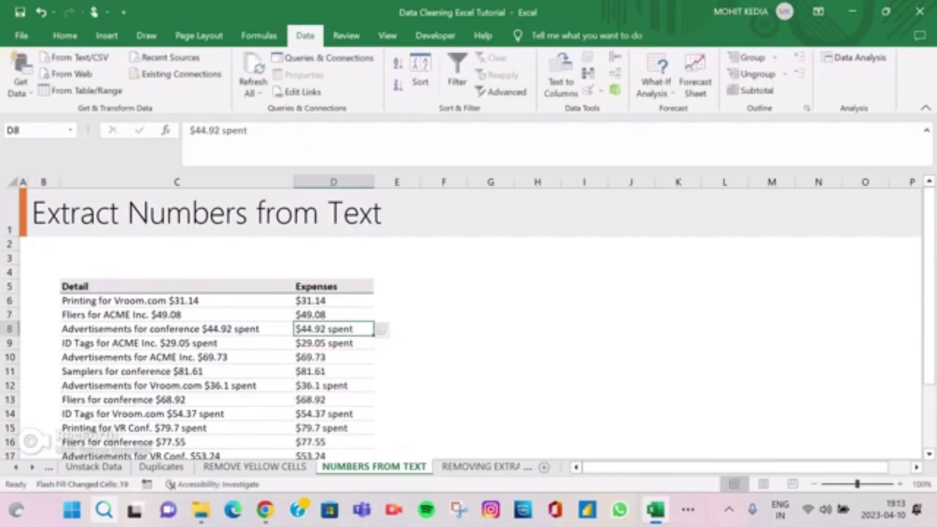
scroll(468, 322, down, 4)
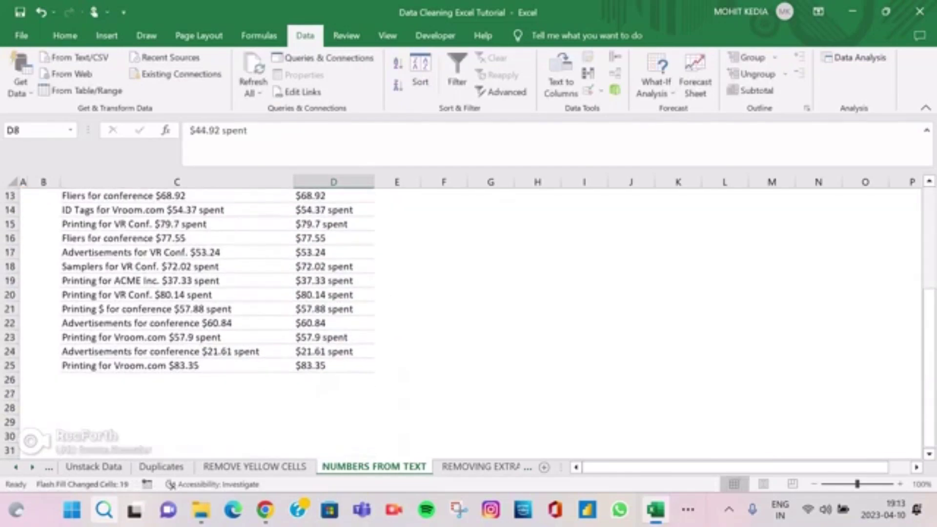
scroll(468, 322, up, 2)
scroll(469, 322, up, 2)
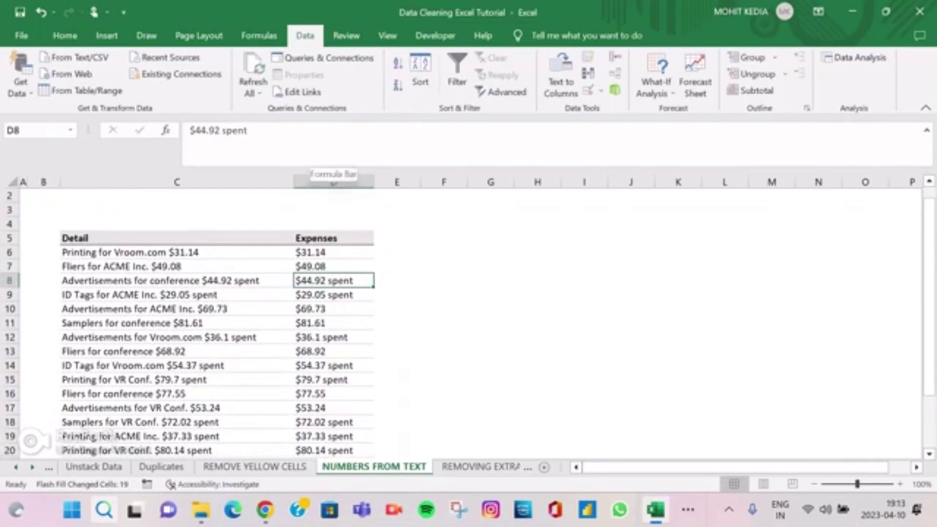
- Remove the word "spent" from D8, leaving $44.92, so that Flash Fill corrects the other Expenses entries
click(307, 156)
key(BackSpace)
key(BackSpace)
key(BackSpace)
key(BackSpace)
key(BackSpace)
key(BackSpace)
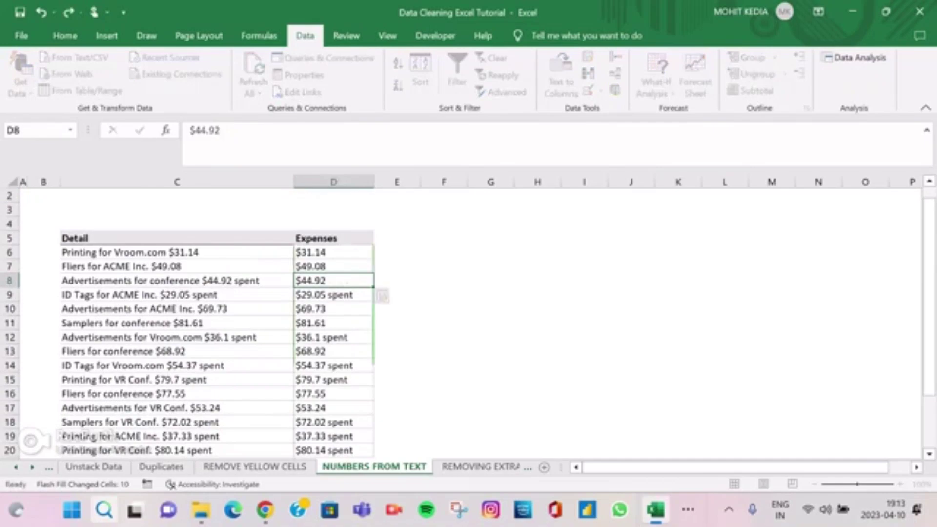
key(Return)
scroll(468, 322, down, 3)
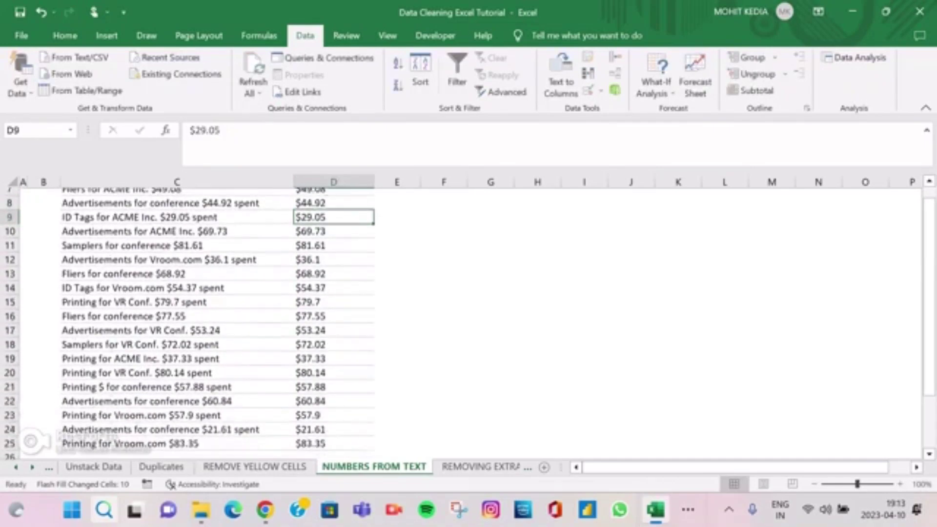
scroll(468, 322, up, 1)
scroll(469, 322, up, 2)
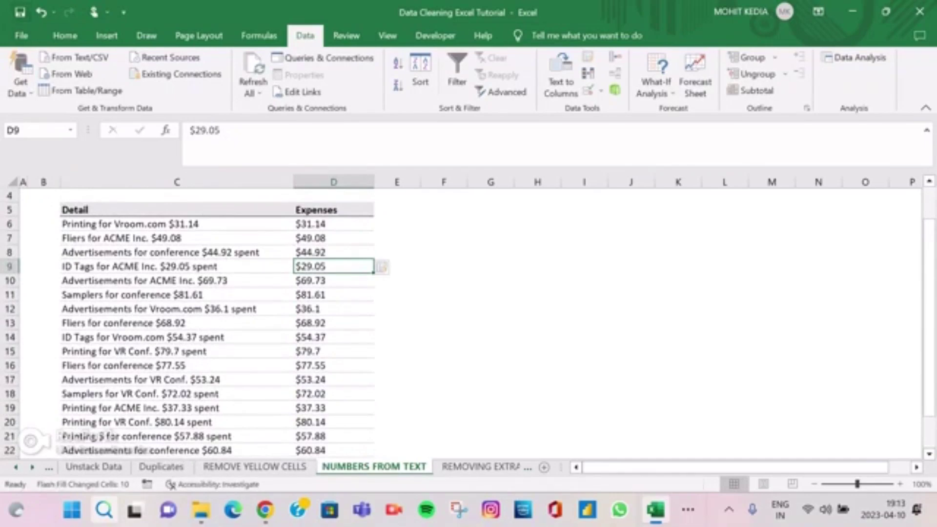
- Enter the formula =TRIM(C6) in the first Clean name cell, D6, on the REMOVING EXTRA SPACES sheet
key(ctrl+Page_Down)
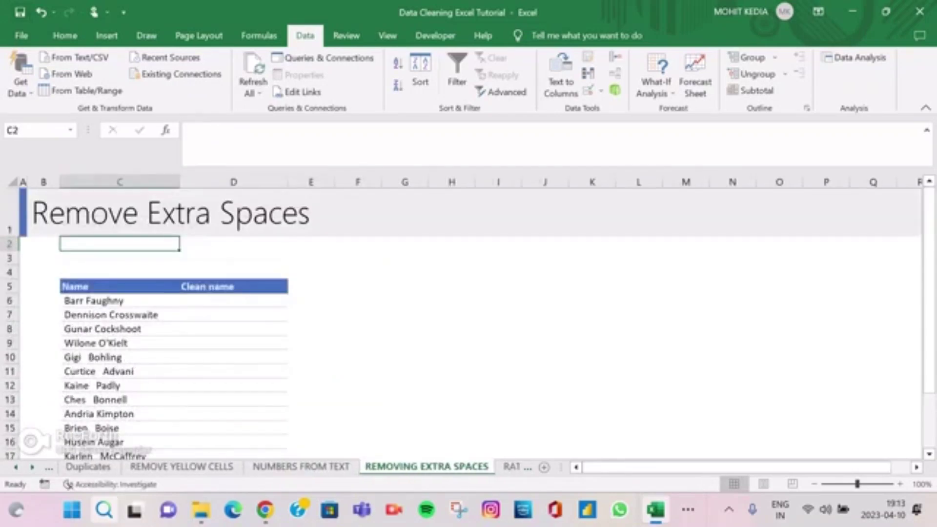
scroll(469, 322, down, 3)
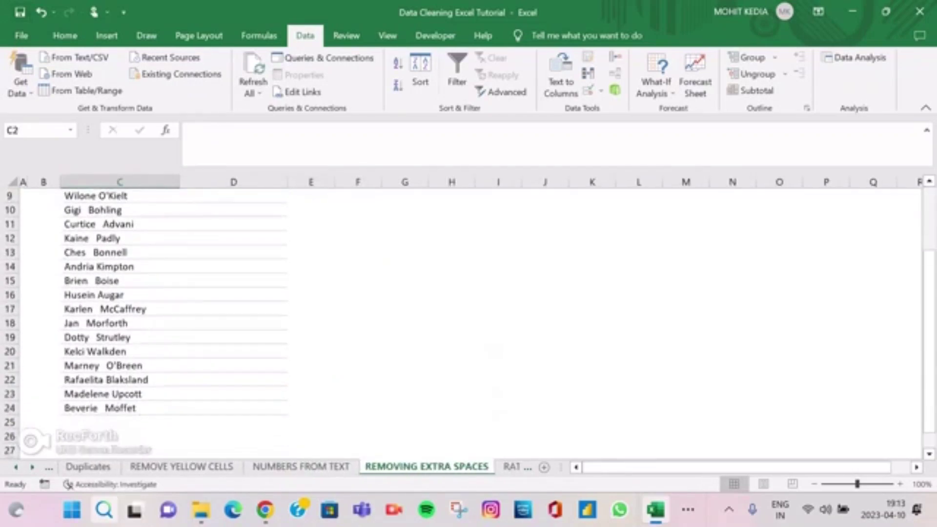
scroll(468, 322, up, 3)
click(234, 301)
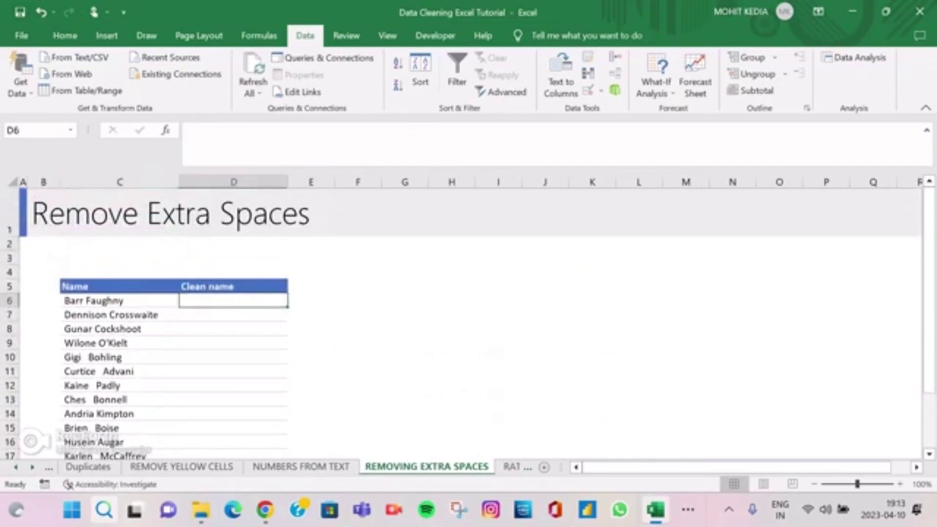
text(=TRI)
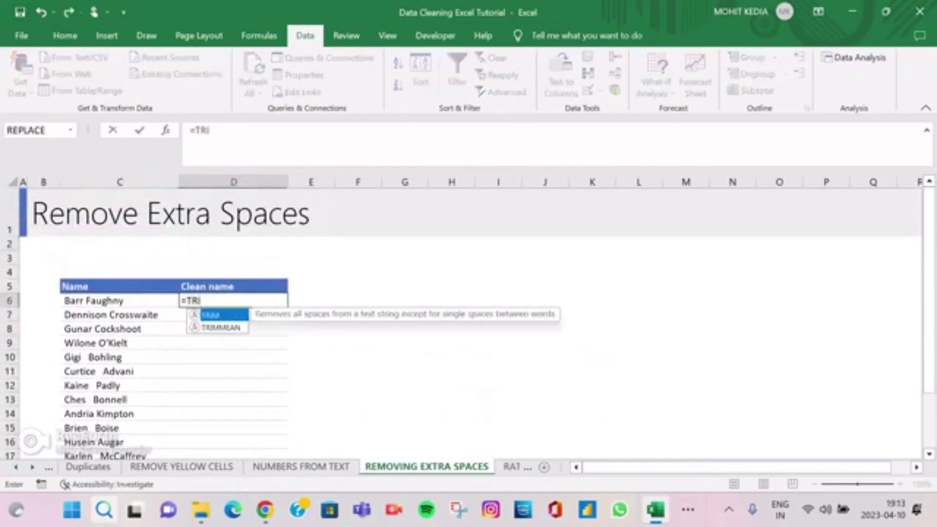
key(Tab)
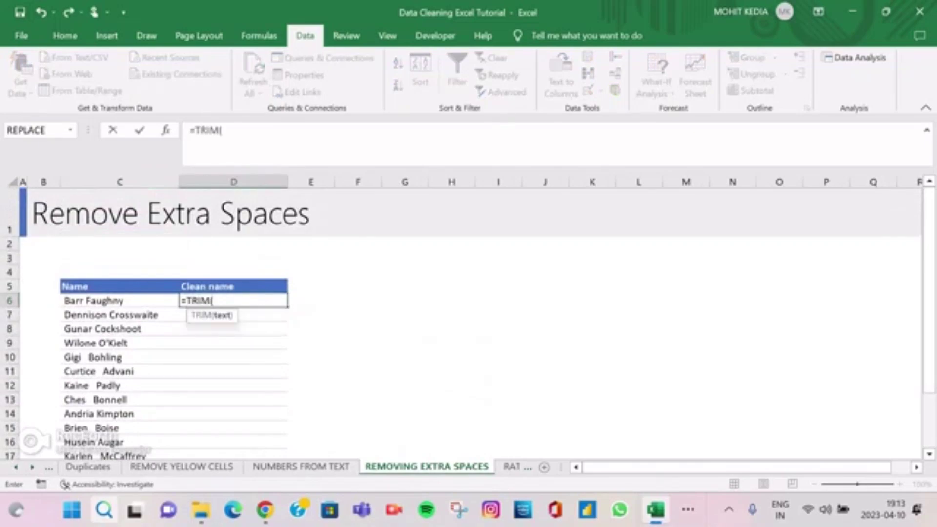
key(Left)
text())
key(Return)
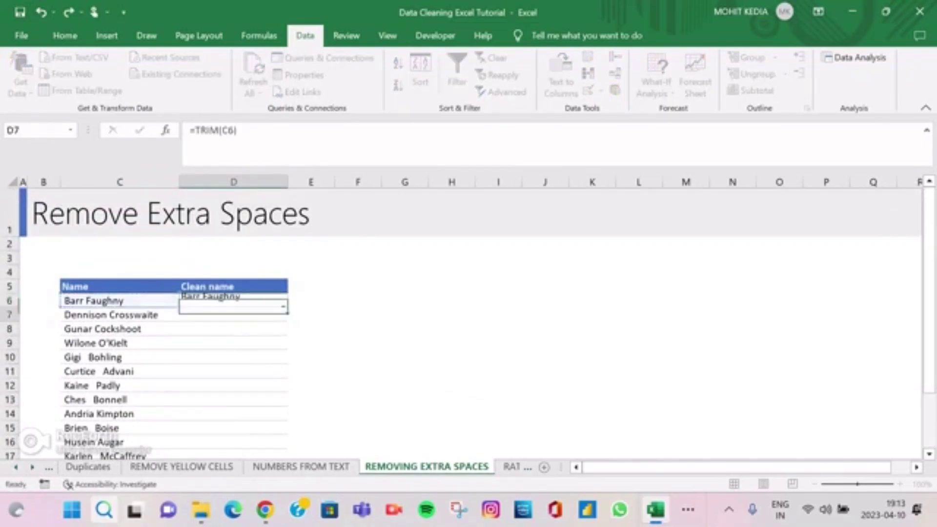
- Fill the TRIM formula from D6 down the Clean name column to the last name row
key(Up)
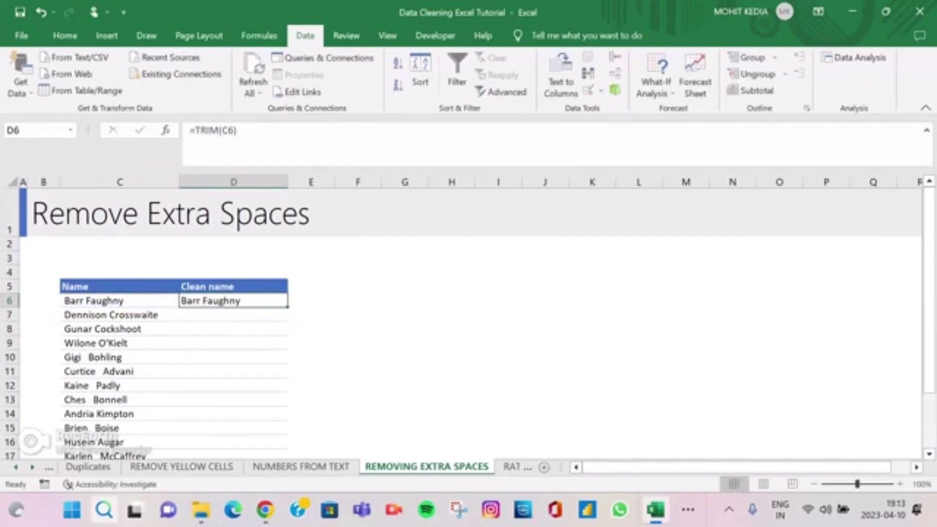
double_click(287, 307)
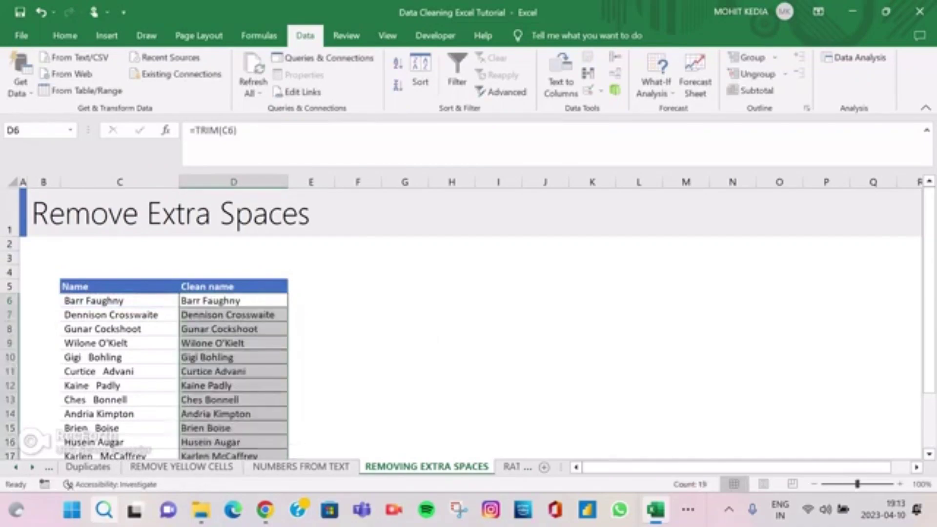
scroll(461, 322, down, 1)
scroll(461, 322, down, 2)
scroll(461, 322, up, 3)
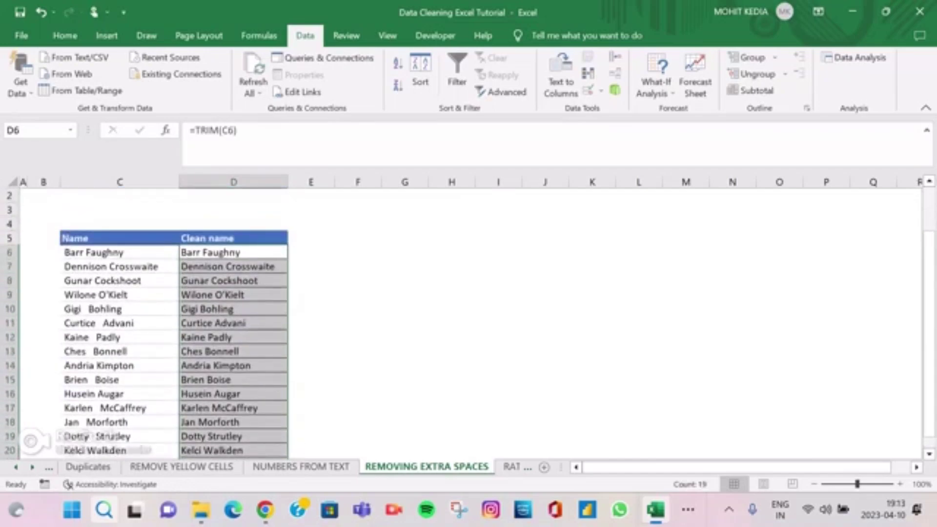
- Enter the formula =REPT("*",B2) in cell E2 on the RATING IN EXCEL sheet, using the existing formula in C2 as reference
click(511, 467)
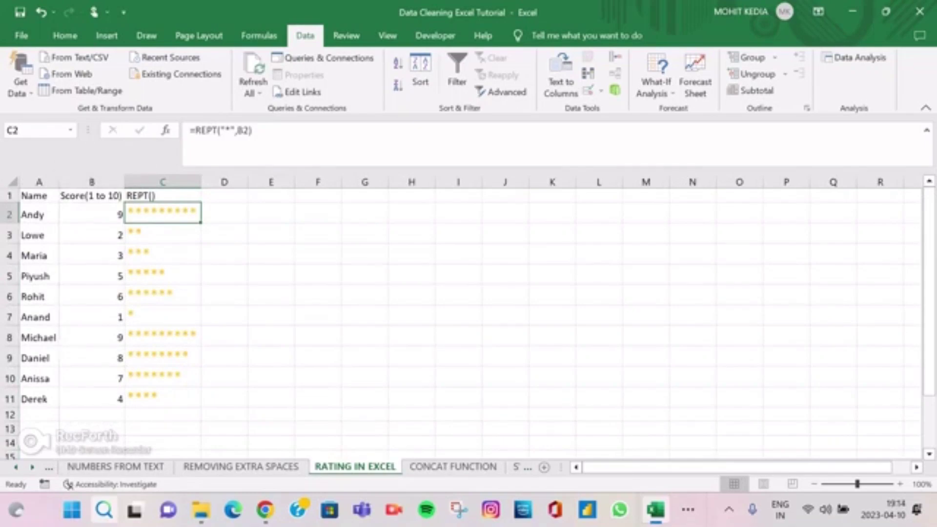
click(272, 214)
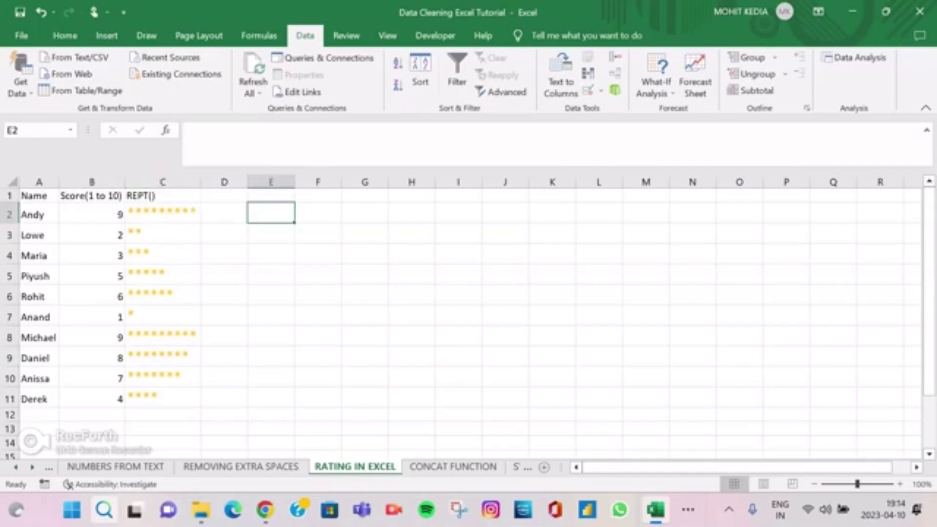
click(162, 213)
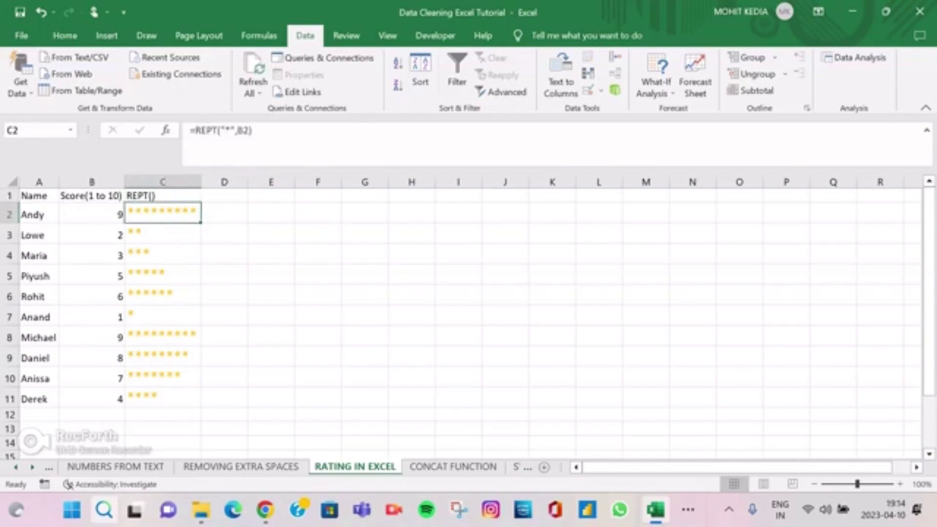
click(224, 213)
click(271, 213)
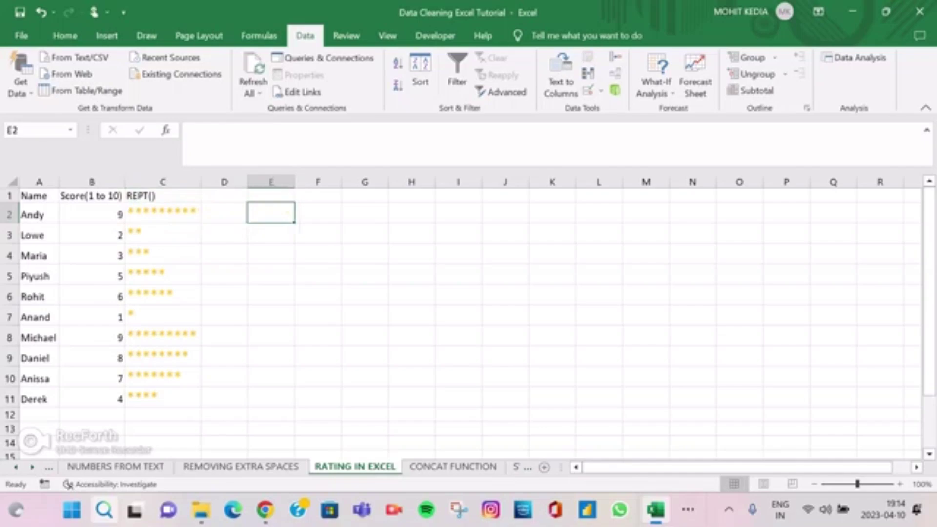
text(=REP)
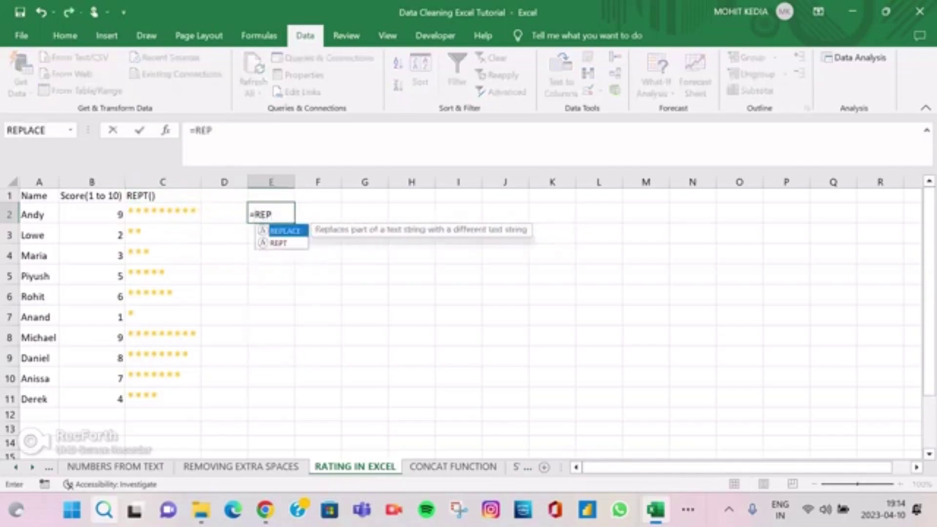
text(T()
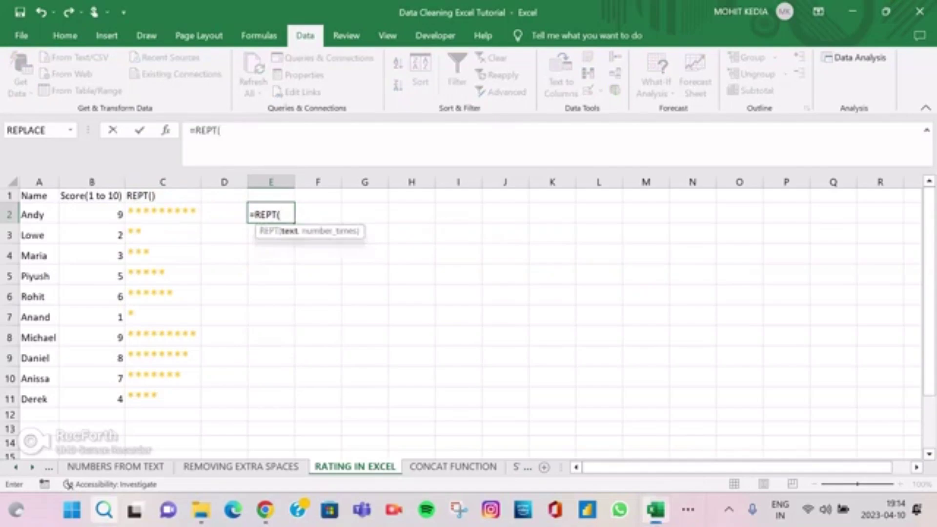
click(92, 213)
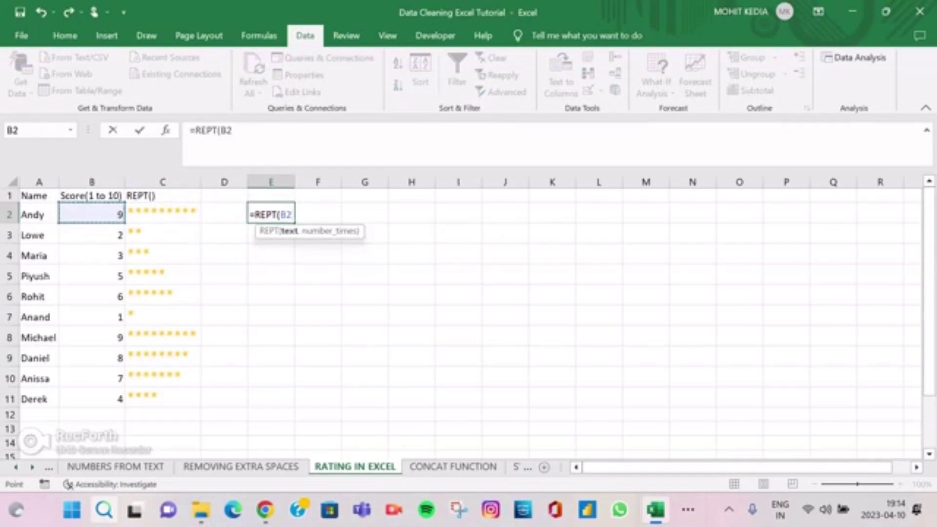
key(BackSpace)
key(BackSpace)
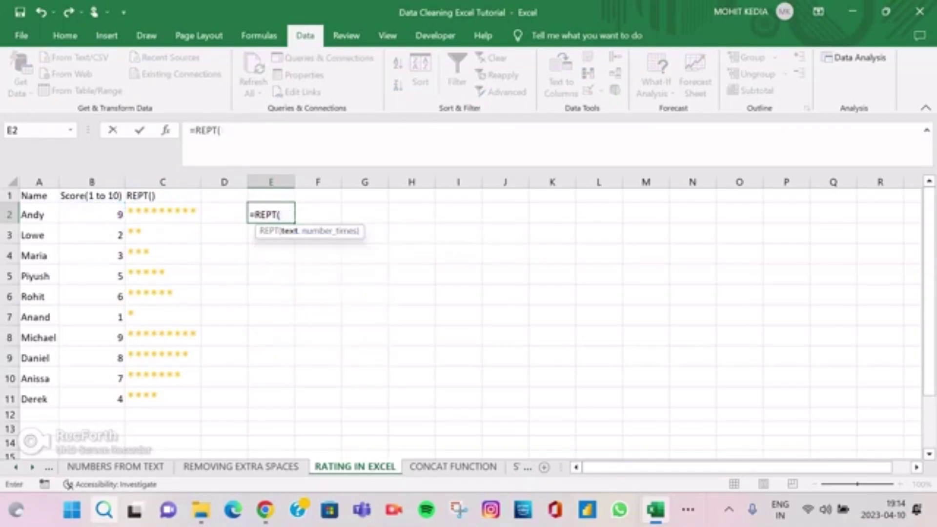
text("*",)
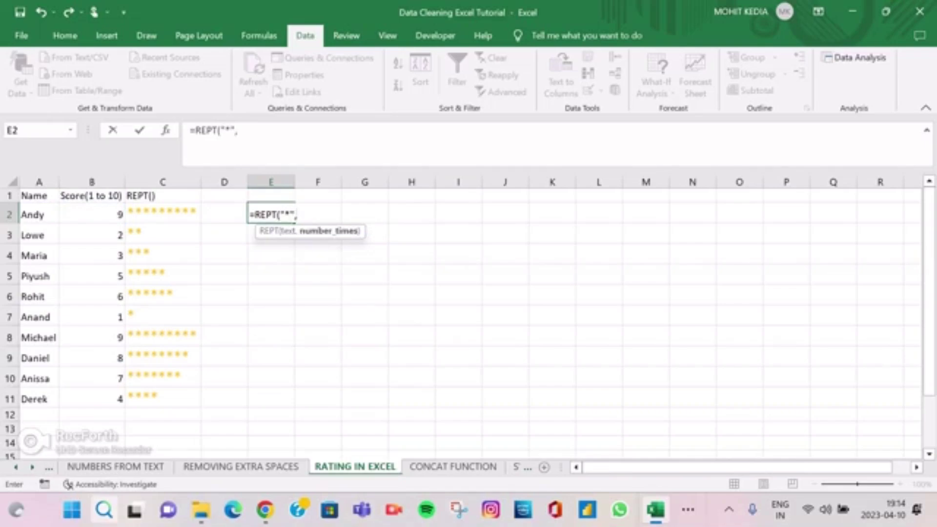
click(92, 215)
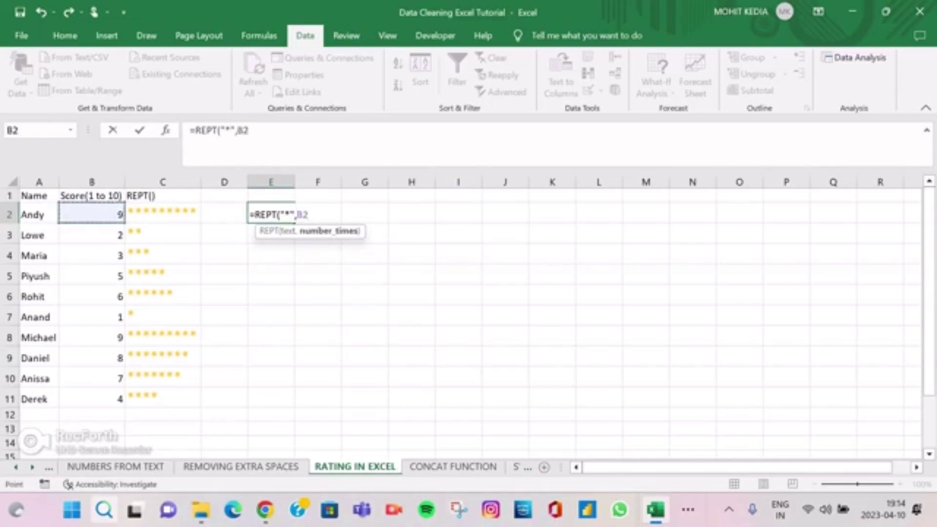
text())
key(Return)
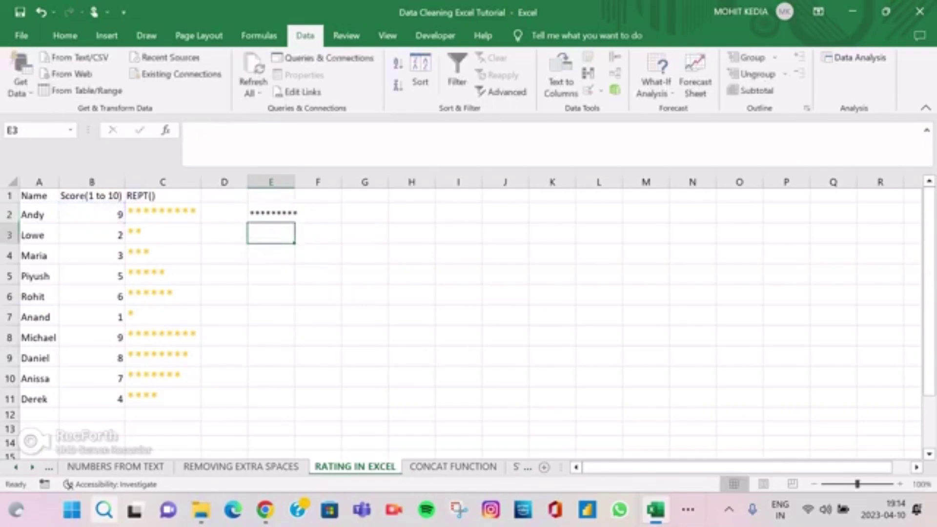
- Fill the REPT formula from E2 down to E11
click(270, 213)
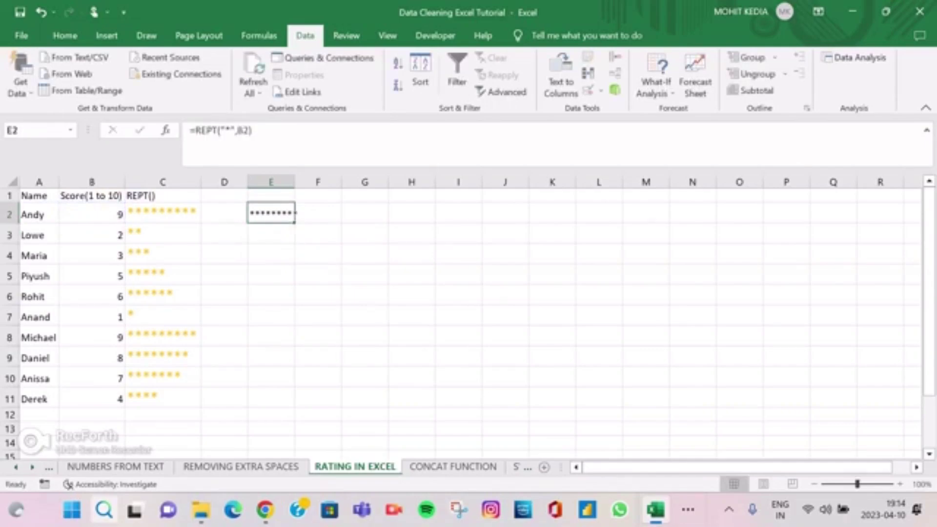
drag(294, 222, 295, 408)
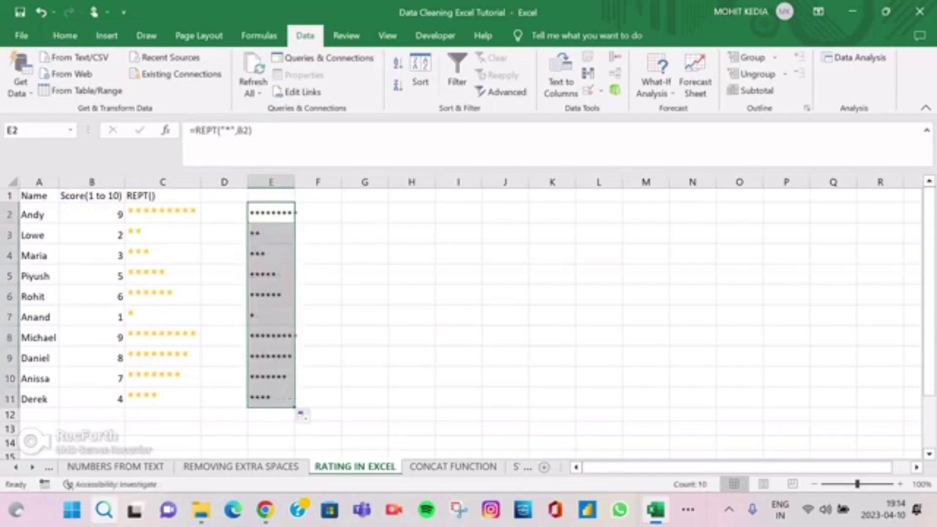
- Change the font colour of the star ratings in E2:E11 to the standard light blue
click(65, 35)
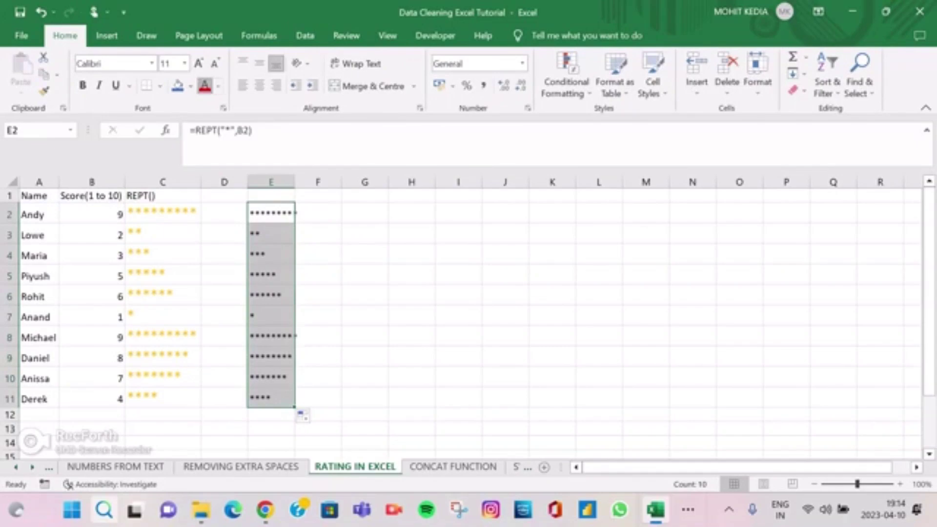
click(218, 87)
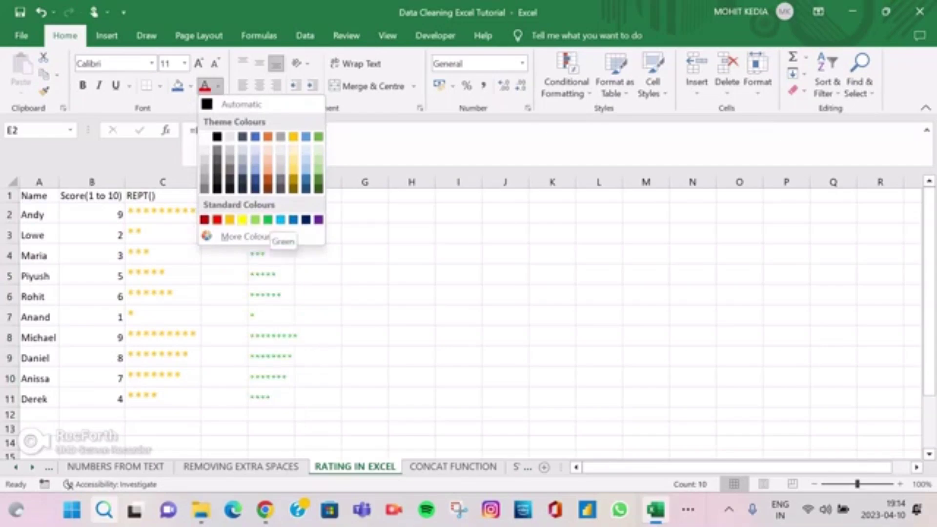
click(280, 219)
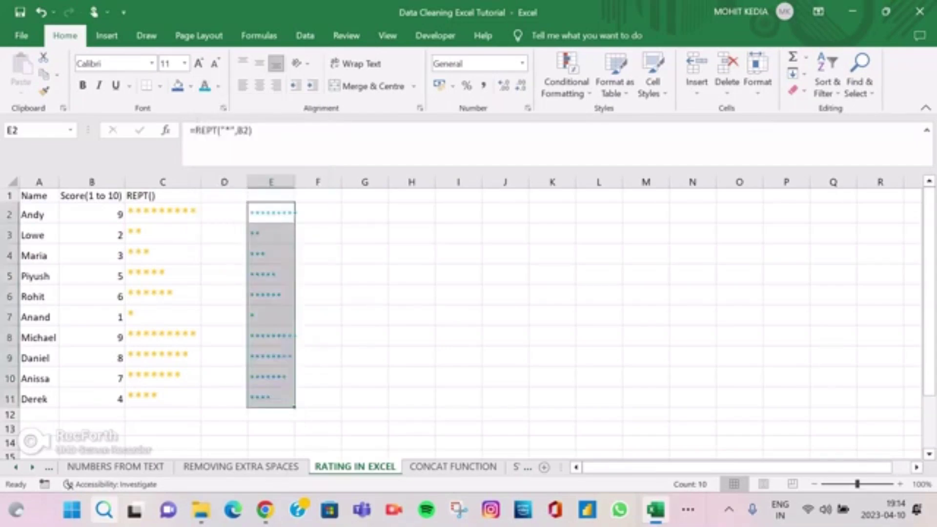
click(364, 212)
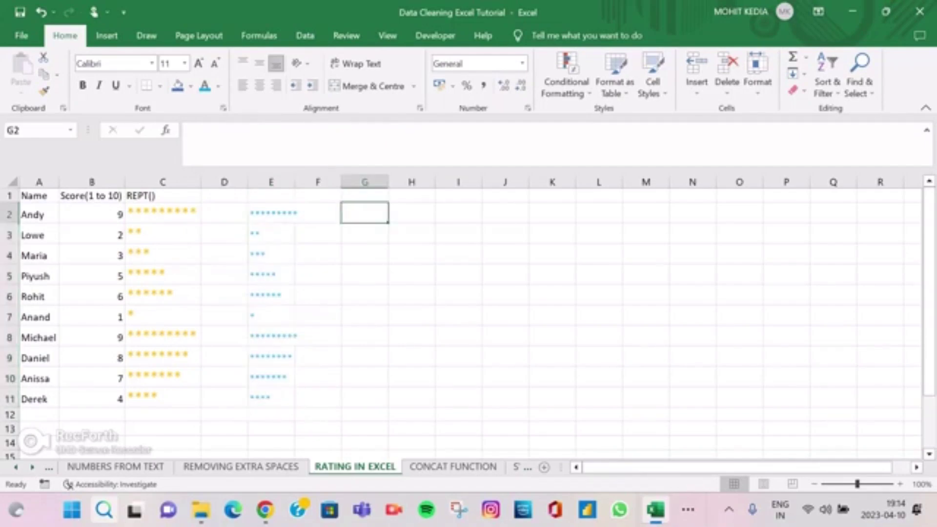
- On the CONCAT FUNCTION sheet, begin the formula =A4&" "&B4 in D6, using the existing formula in D4 as reference
click(453, 467)
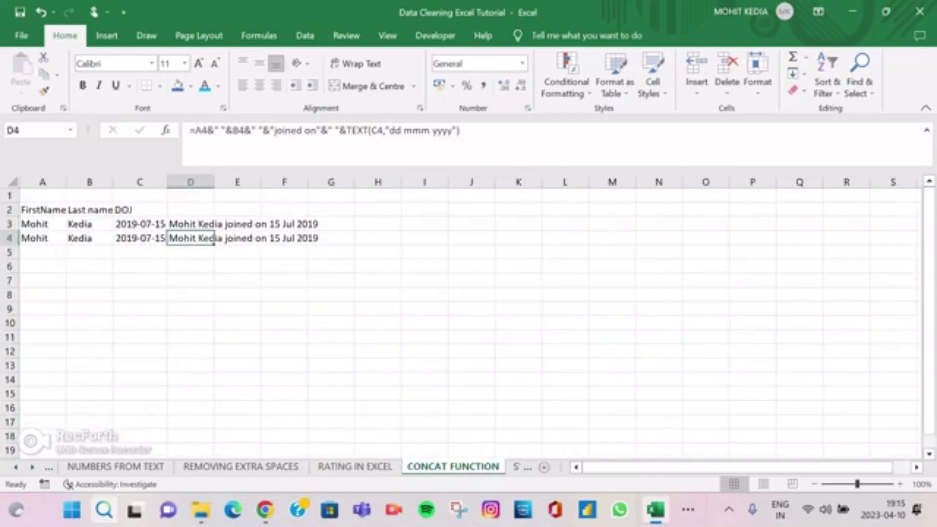
click(140, 224)
click(190, 224)
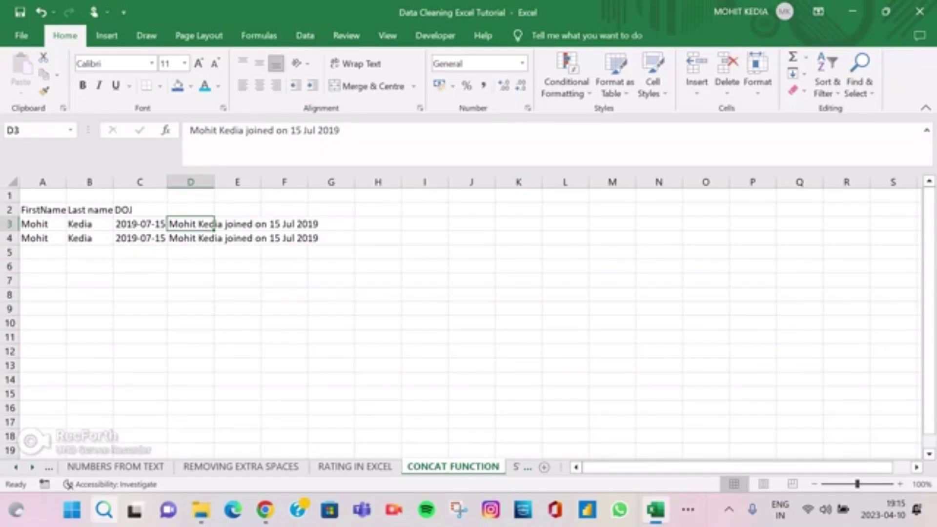
click(190, 238)
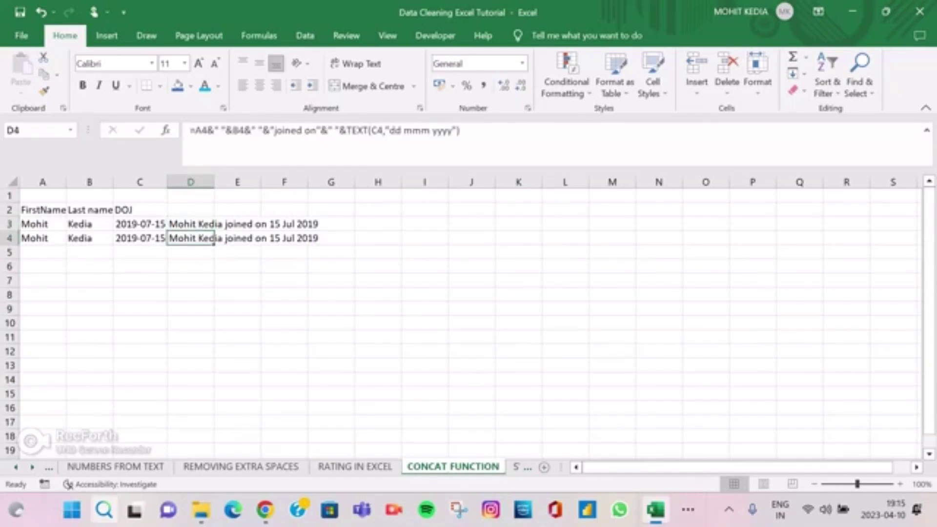
click(377, 238)
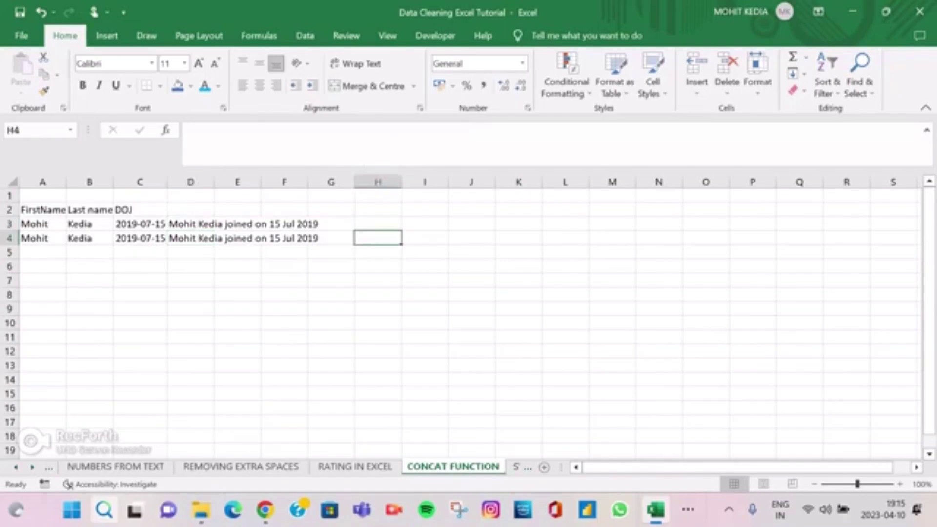
click(190, 266)
text(=)
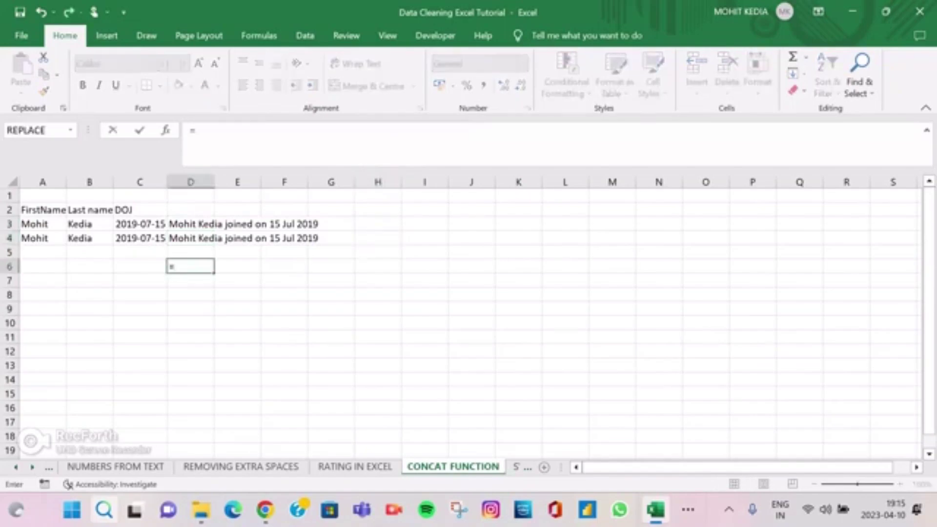
click(43, 238)
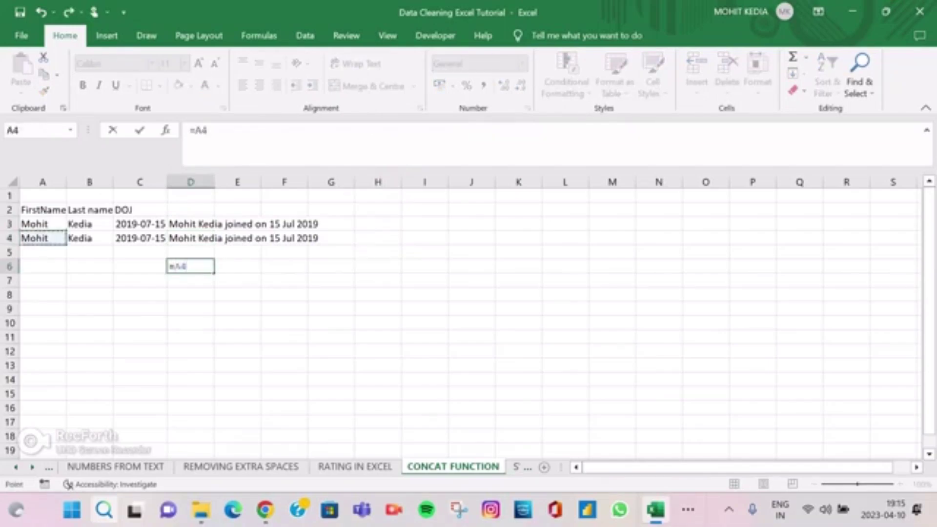
text(&)
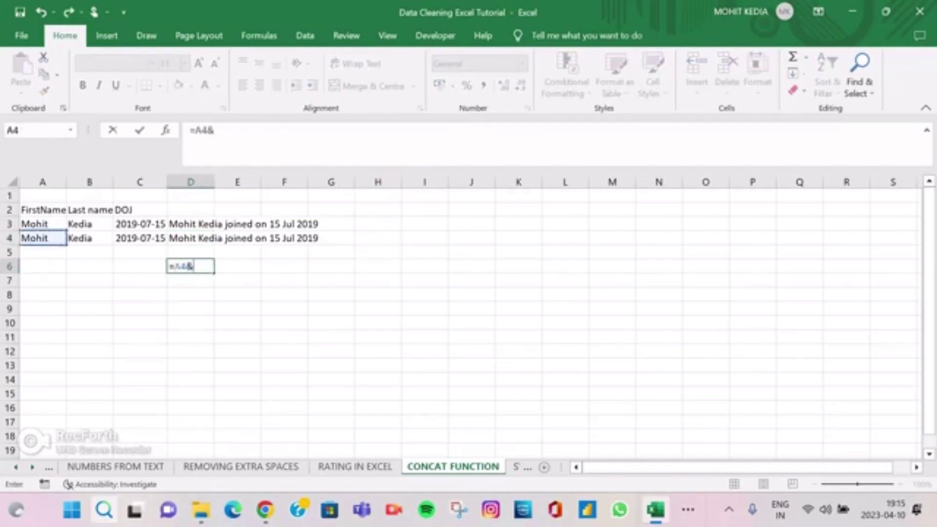
text(" "&)
click(89, 238)
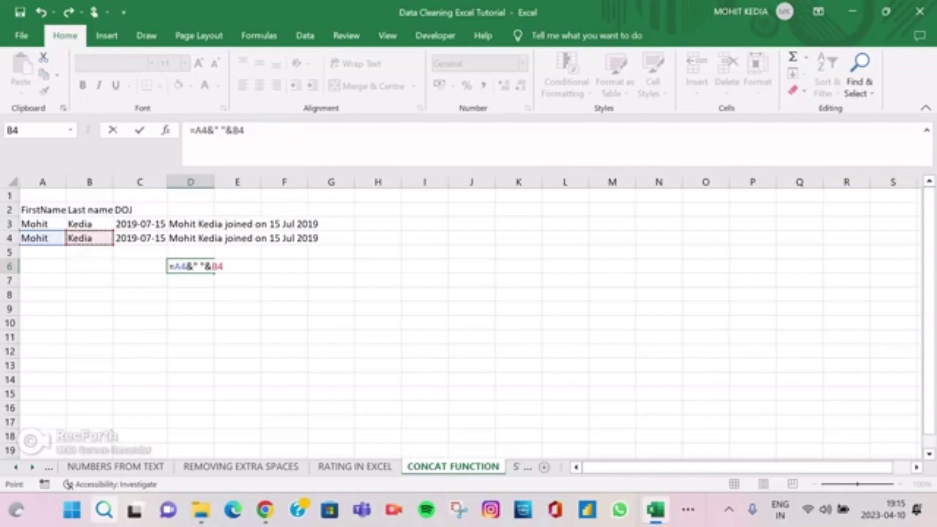
- Extend the D6 formula with &" "&"joined on"&" "& after the last name reference
text(")
key(BackSpace)
text(&" "&)
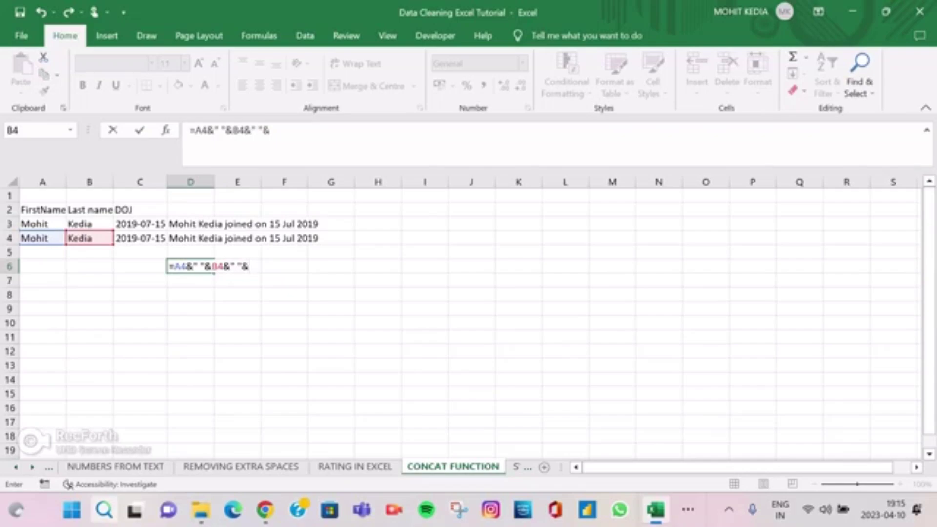
text(")
text(join)
key(BackSpace)
key(BackSpace)
key(BackSpace)
key(BackSpace)
text(joined on)
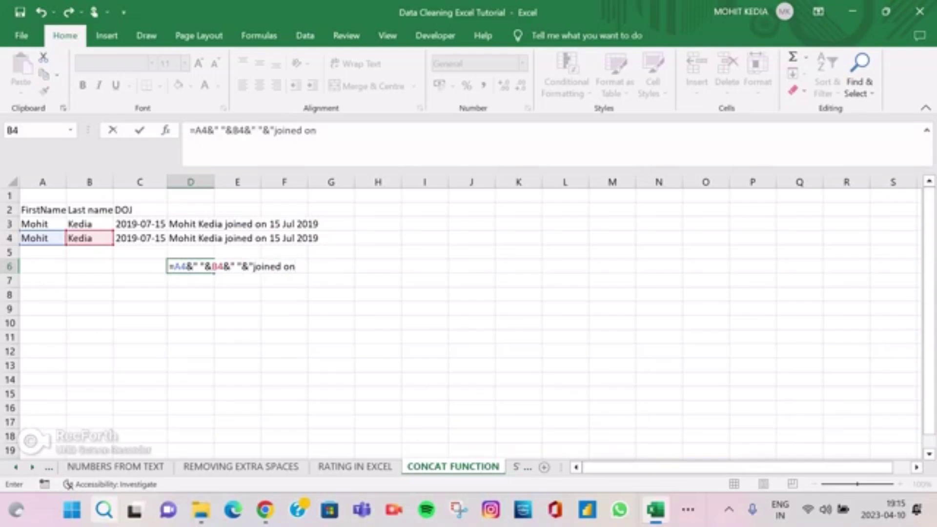
text("&" "&)
- Complete the D6 formula with TEXT(C4,"dd mmm yyyy") to append the formatted joining date, and enter it
text(TEX)
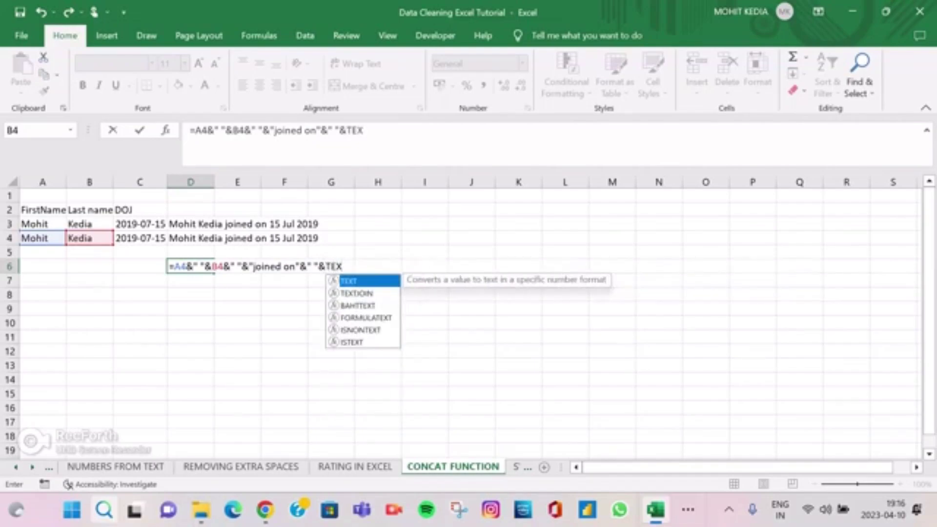
key(Tab)
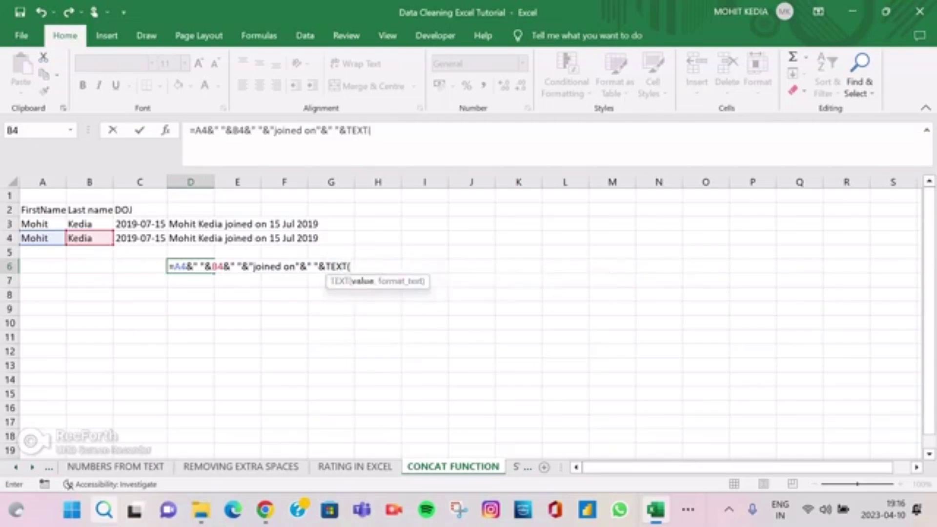
click(140, 238)
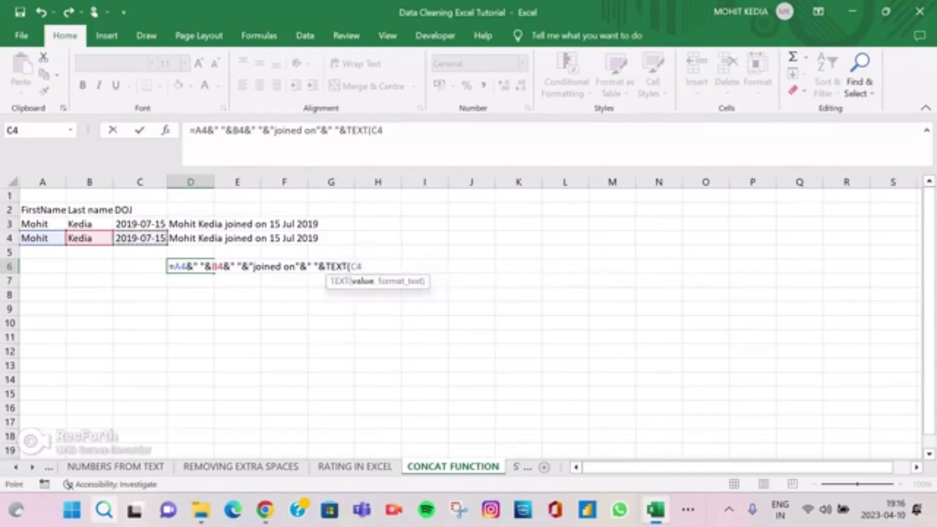
text(,)
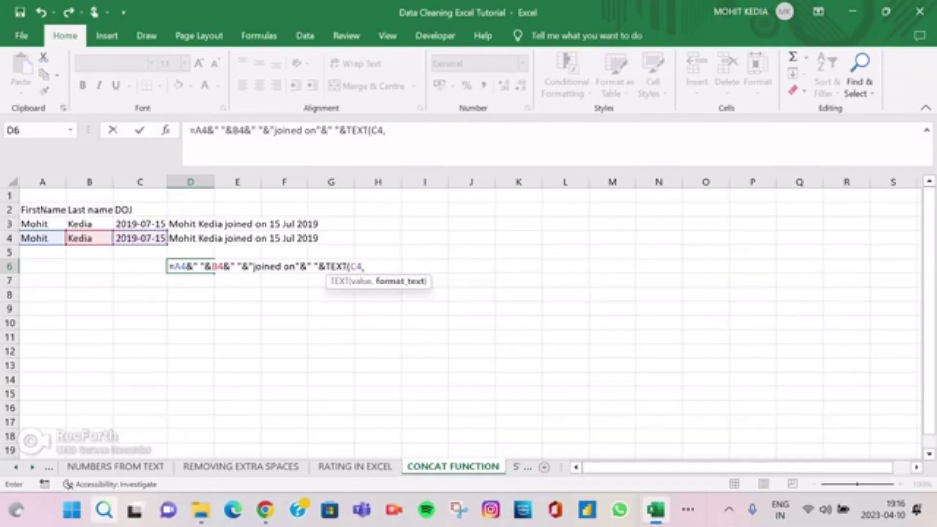
text("dd mmm)
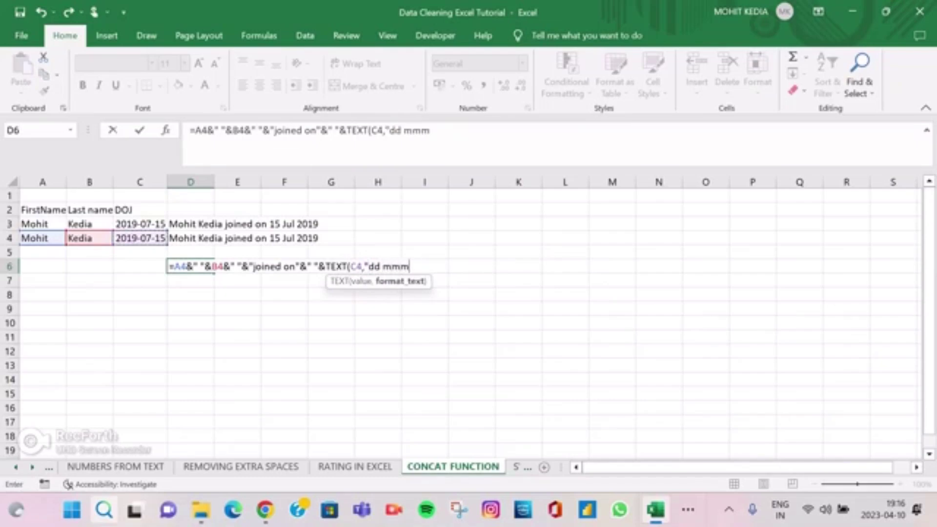
text( yyyy"))
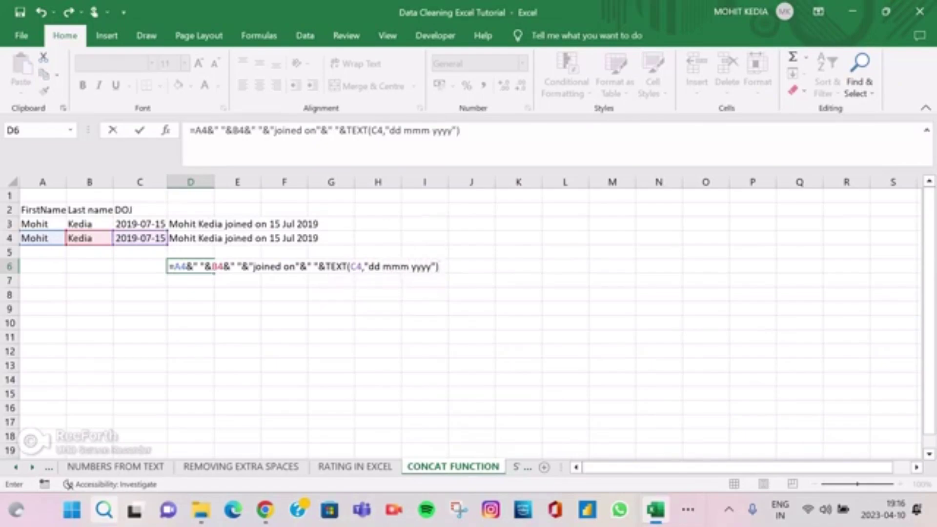
key(Return)
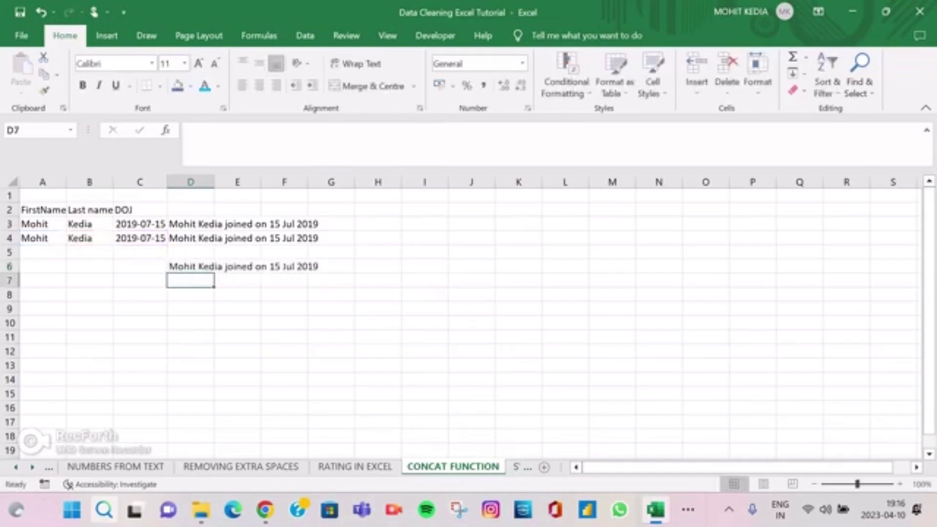
key(Up)
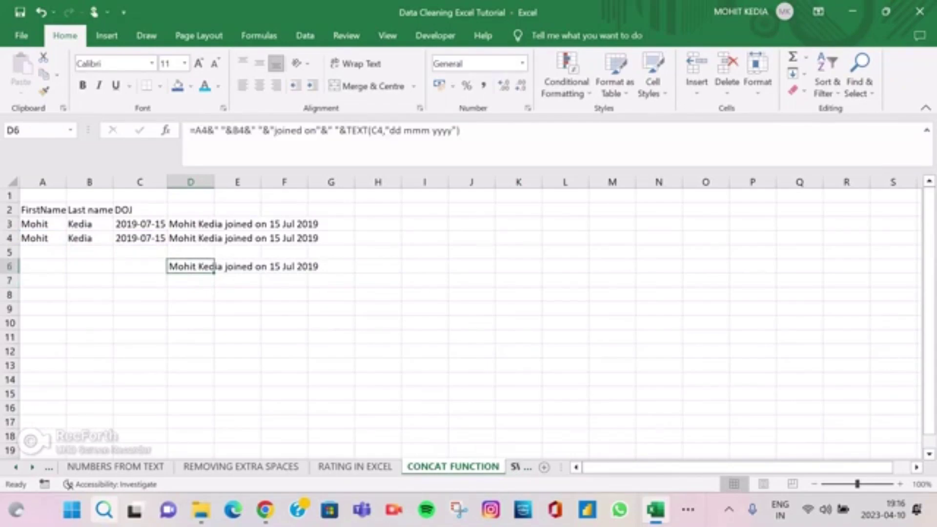
- On the SWITCH COLUMNS sheet, move the status column from C to directly after the Achieved column without overwriting data
key(ctrl+Page_Down)
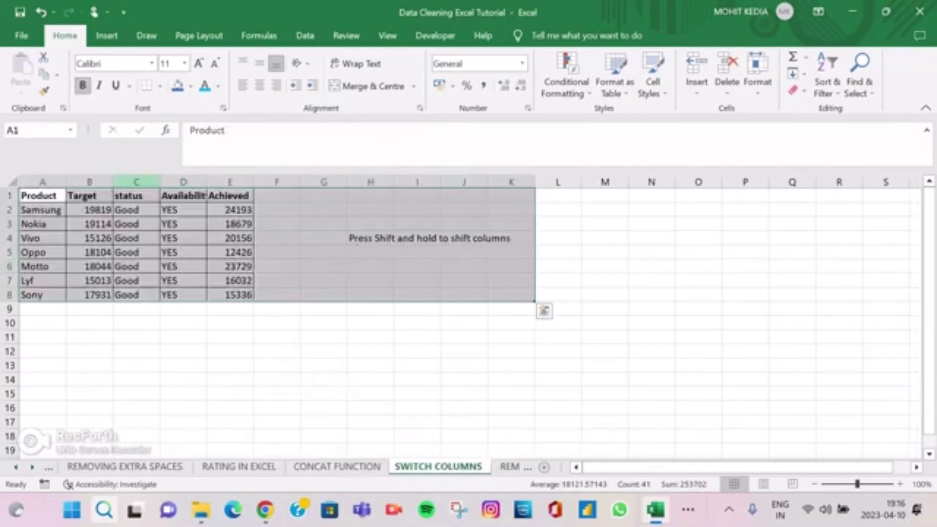
click(136, 182)
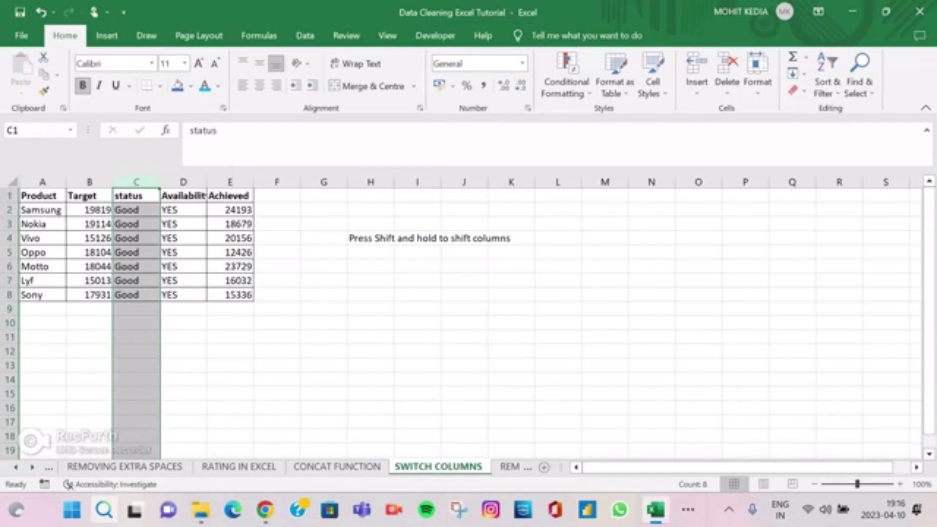
drag(161, 238, 262, 235)
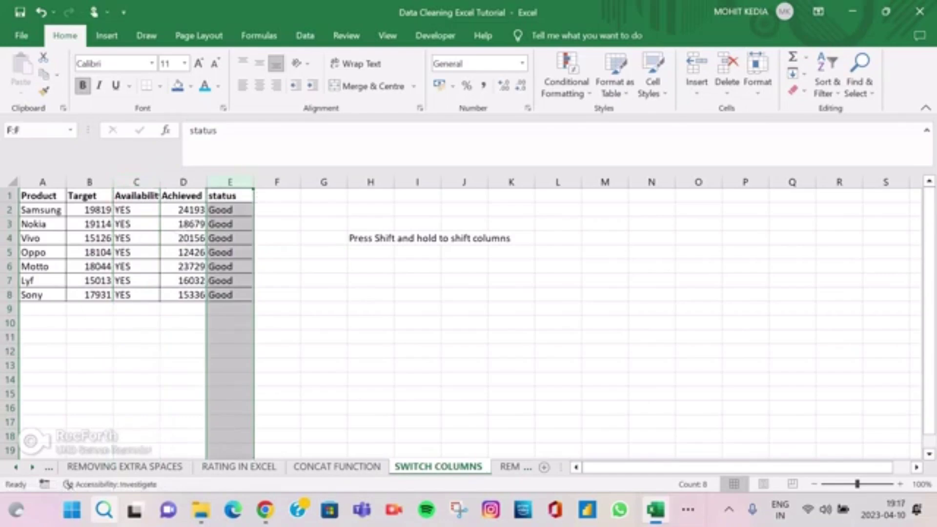
- Format the note in H4 with bold text, blue fill and wrapped text, and widen column H to fit it
click(370, 238)
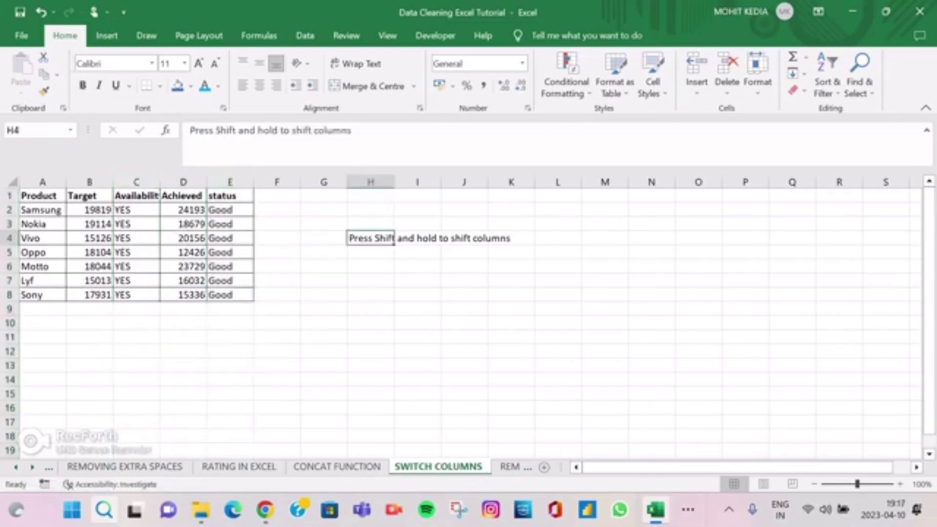
click(82, 85)
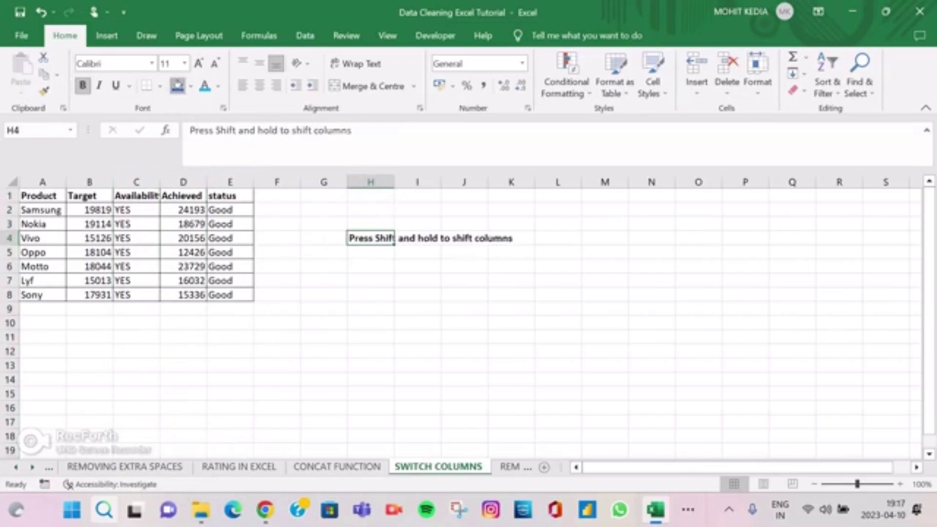
click(177, 86)
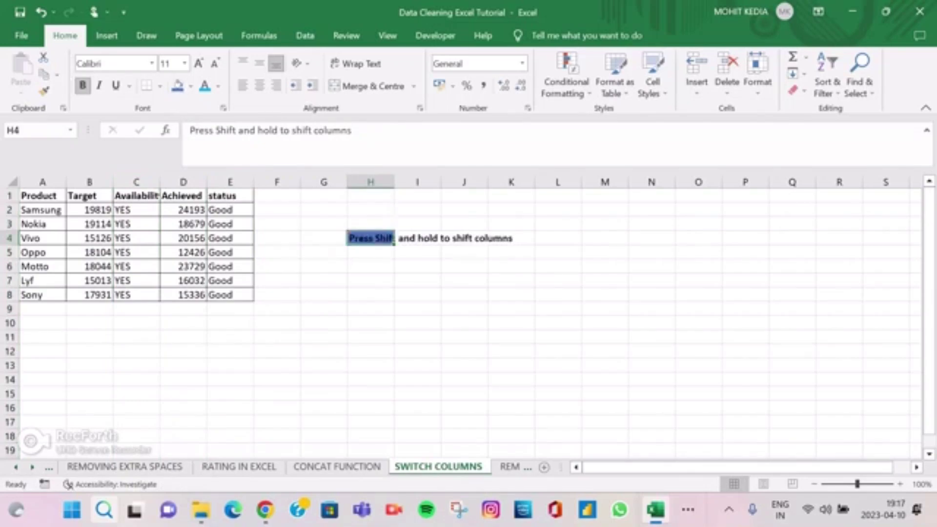
click(357, 63)
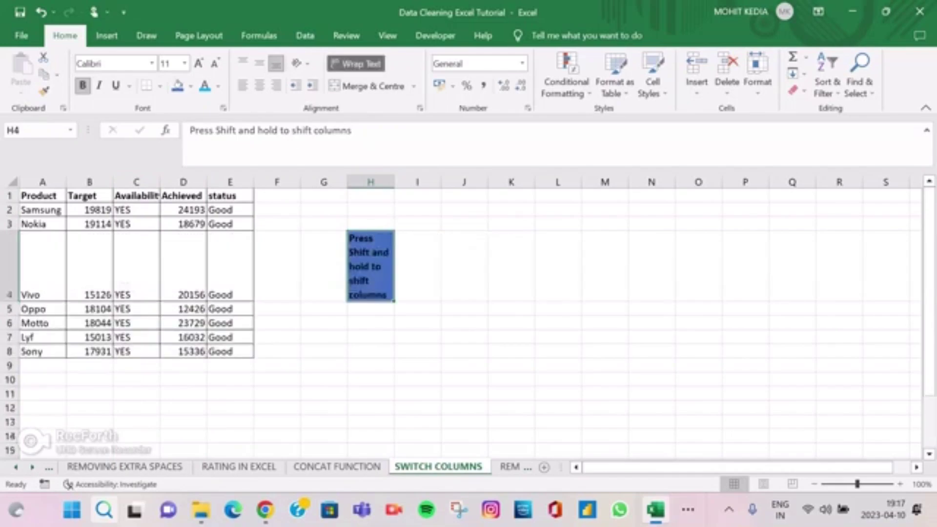
drag(394, 182, 460, 182)
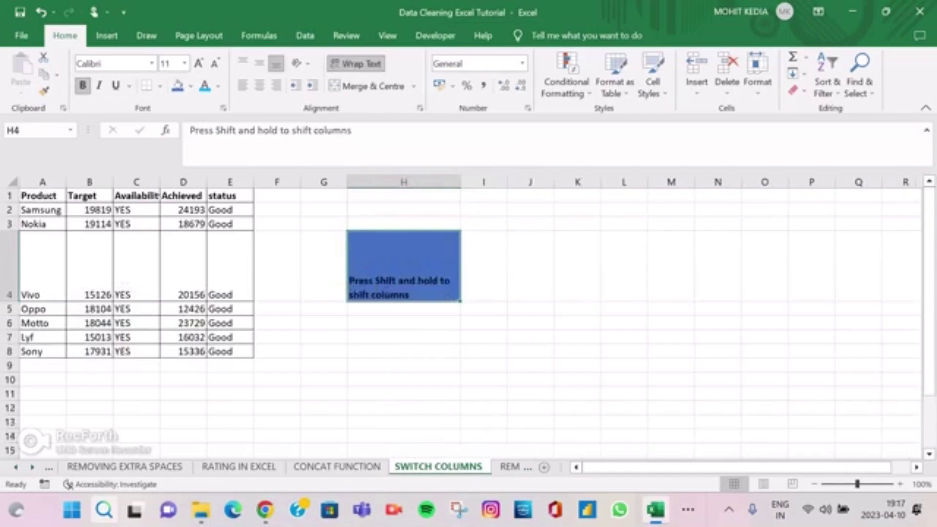
click(324, 266)
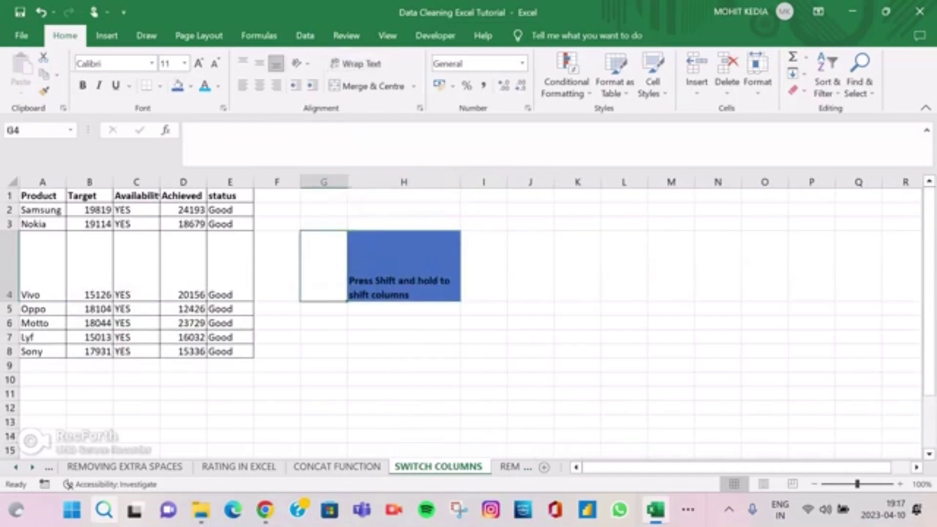
- On the REMOVE BLANK ROWS sheet, examine the data rows and the COUNTA formulas in the COUNT column
click(510, 467)
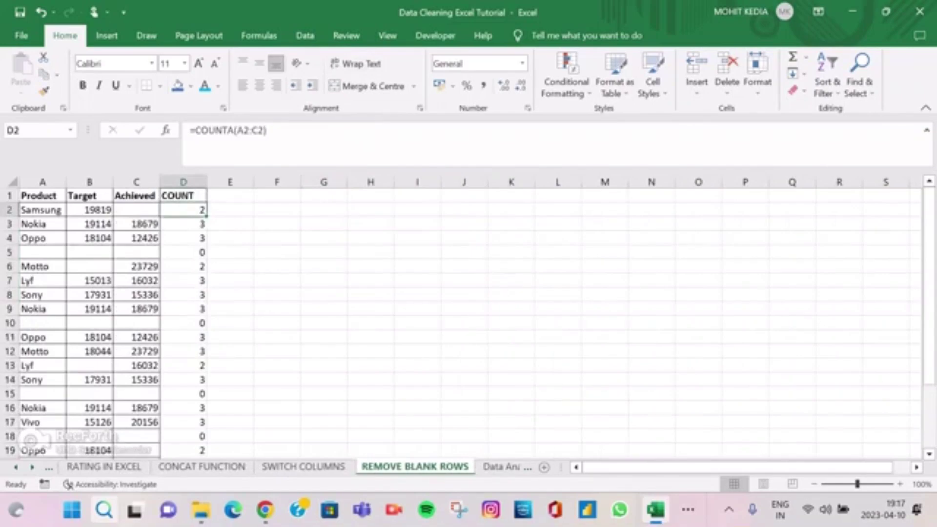
click(137, 209)
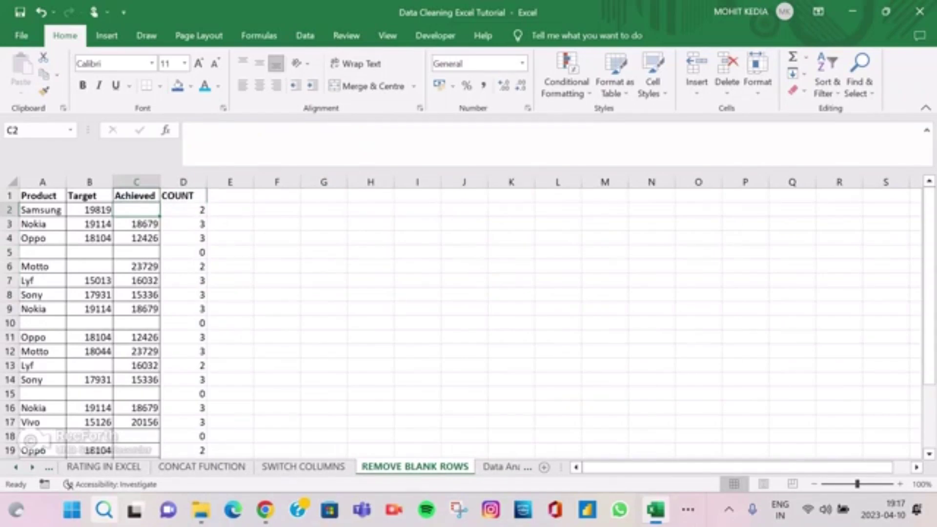
scroll(468, 322, down, 3)
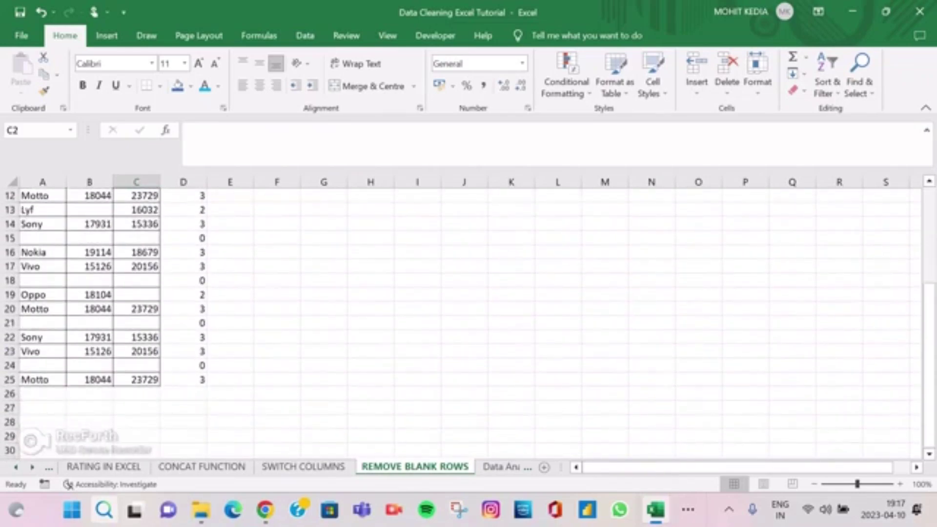
scroll(468, 322, up, 4)
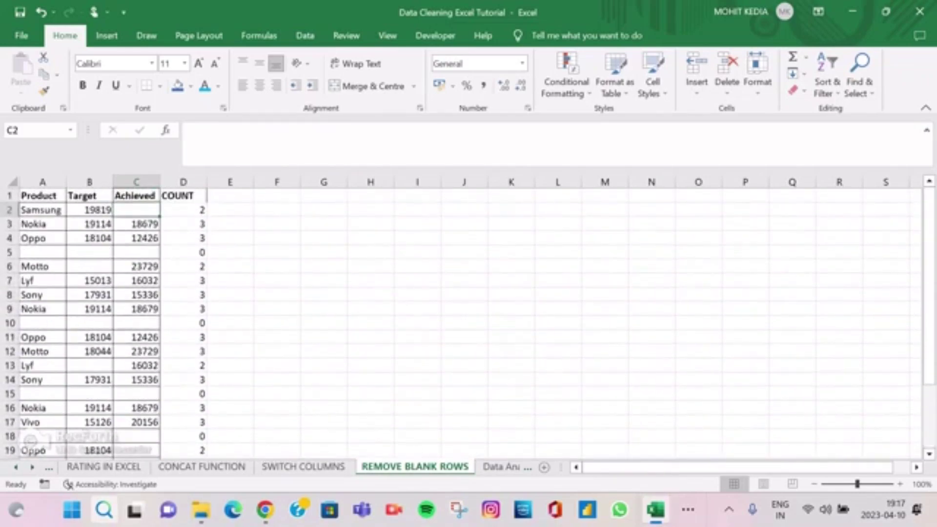
click(183, 210)
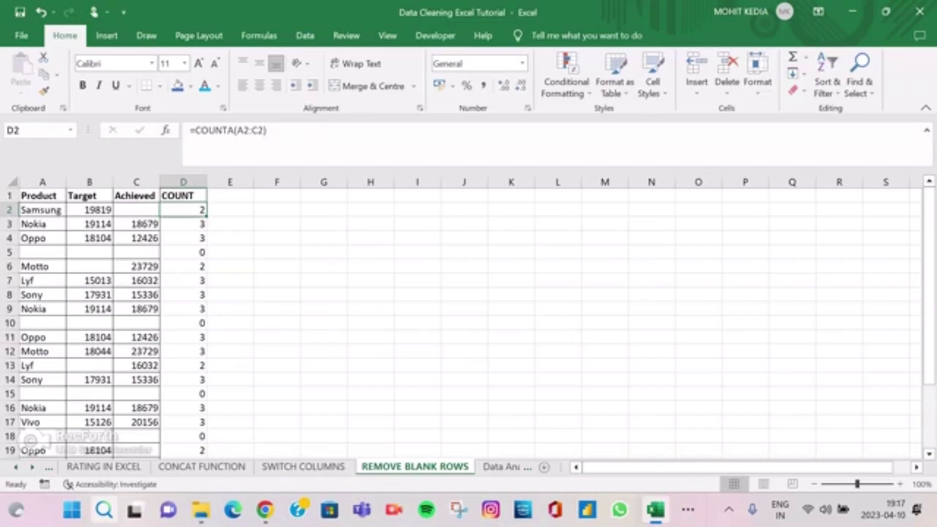
click(183, 252)
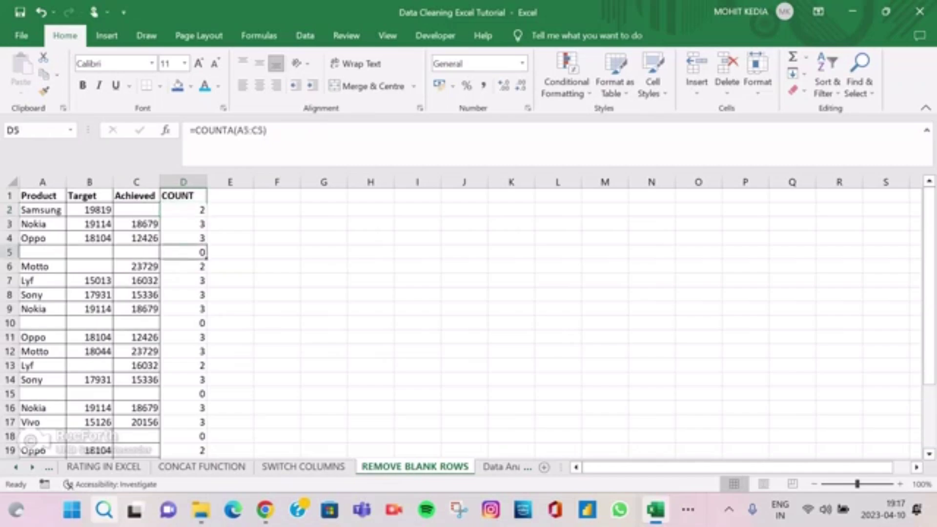
- Add a filter to the table and exclude the value 0 in the COUNT column to hide the blank rows
click(183, 196)
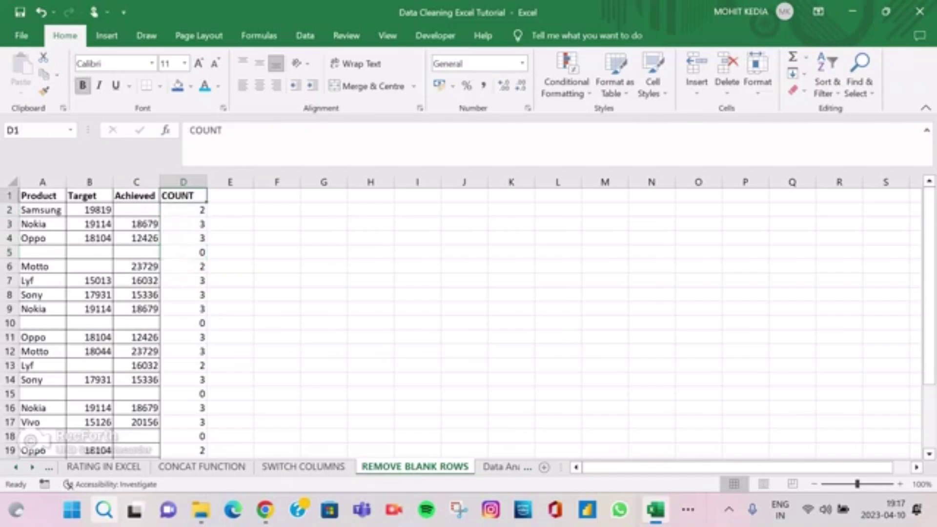
key(ctrl+shift+l)
key(alt+Down)
click(244, 344)
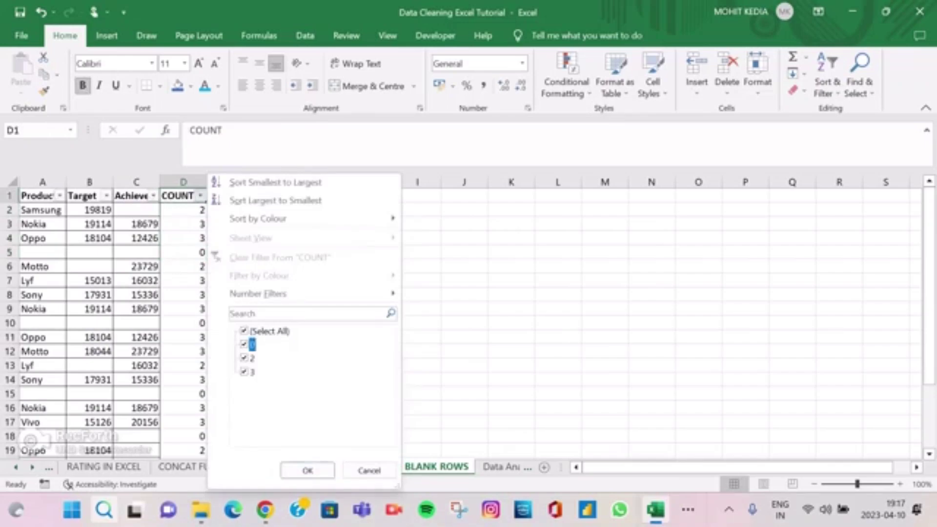
click(307, 471)
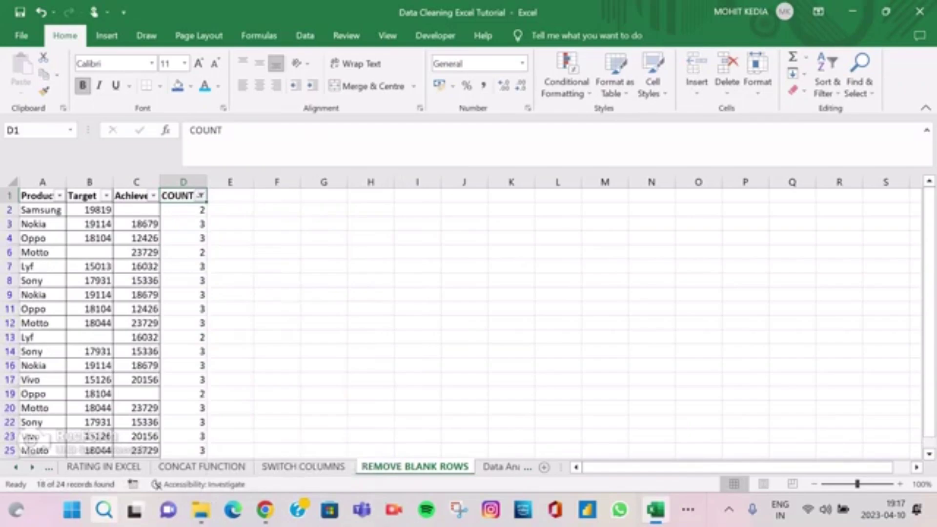
scroll(105, 322, down, 3)
scroll(105, 322, up, 3)
- On the Data Analysis sheet, examine the reference formula in C1 and the in-prefixed cell labels starting at G1
click(502, 467)
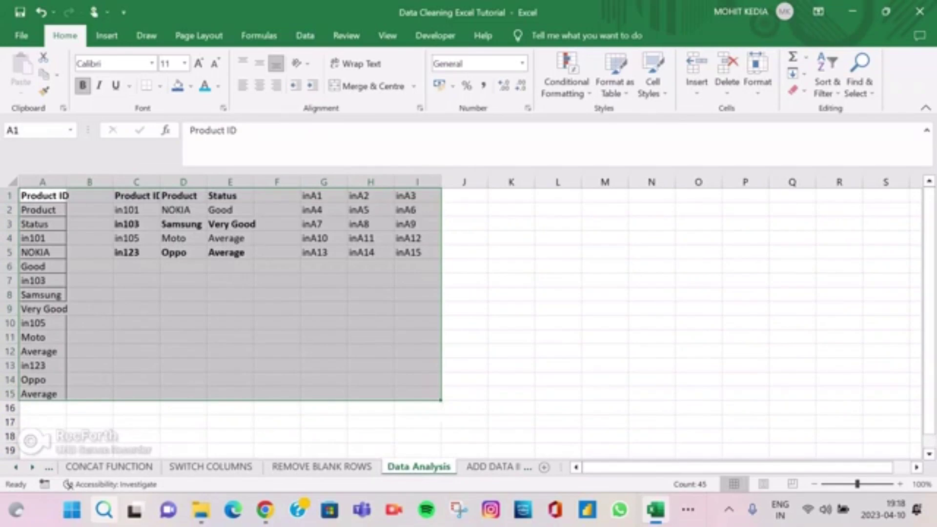
click(136, 196)
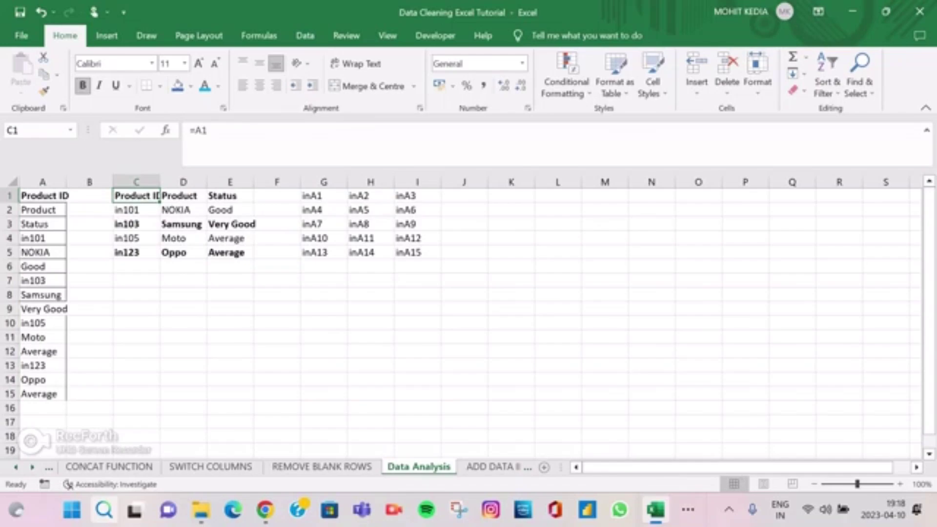
click(323, 195)
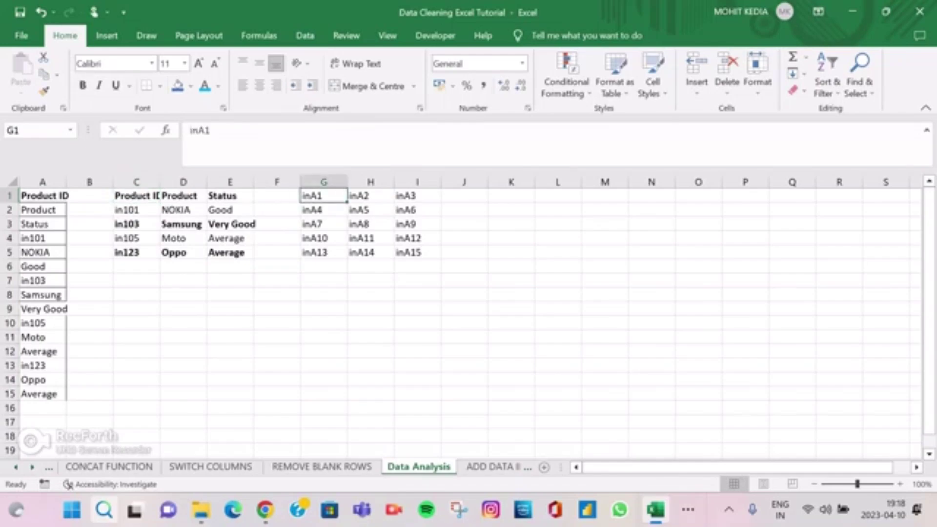
click(371, 196)
click(417, 195)
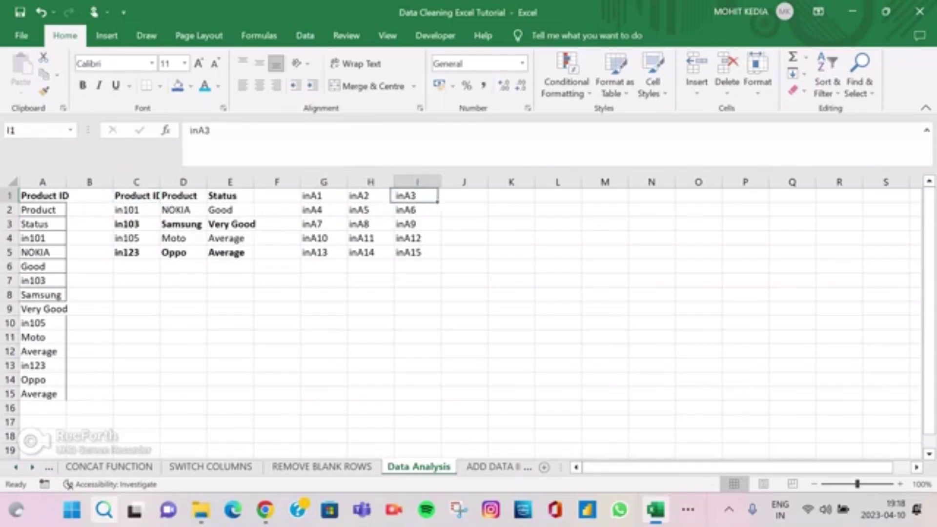
click(323, 210)
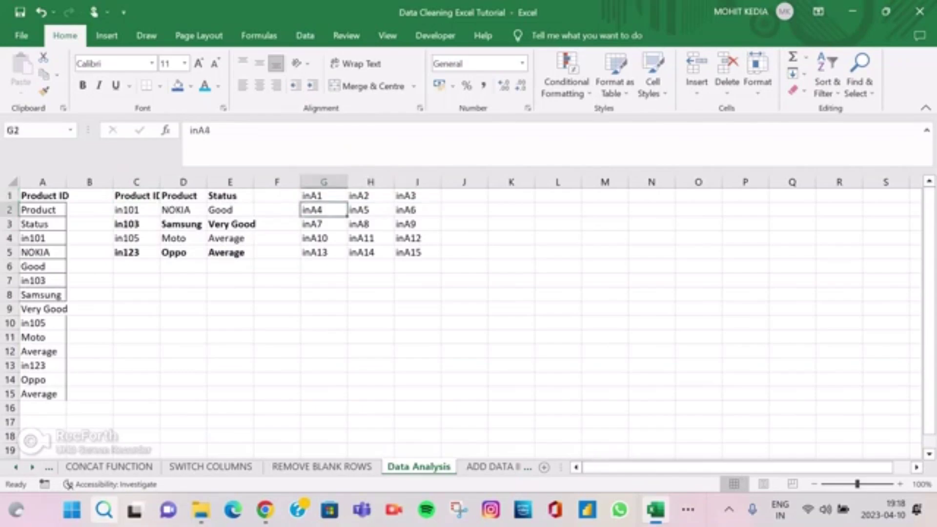
click(370, 209)
click(417, 210)
click(323, 224)
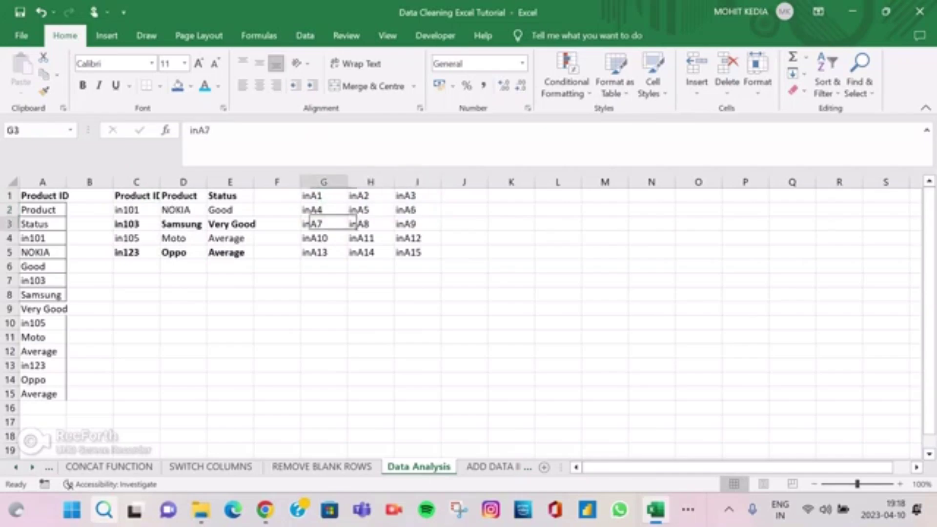
- Clear G3:I5, and refill it by extending the inA1 to inA6 pattern from G1:I2 down to row 5
drag(324, 224, 447, 268)
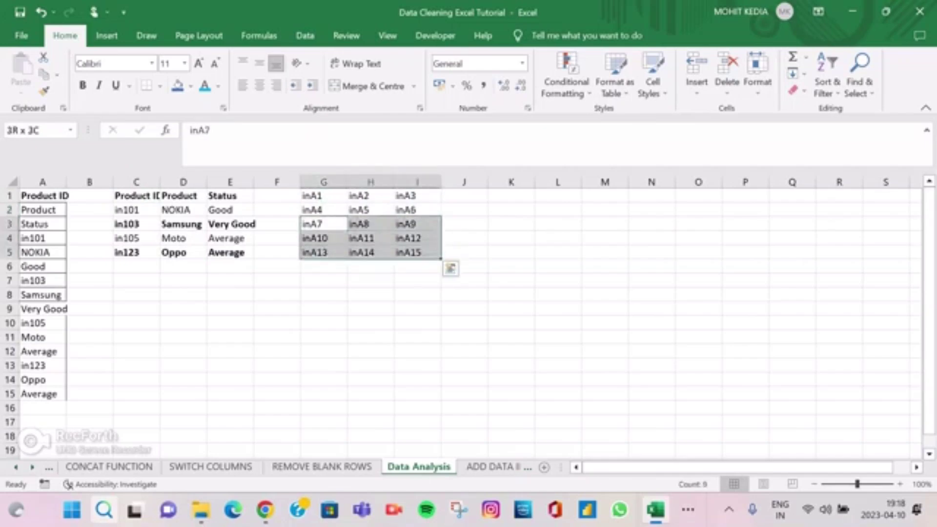
key(Delete)
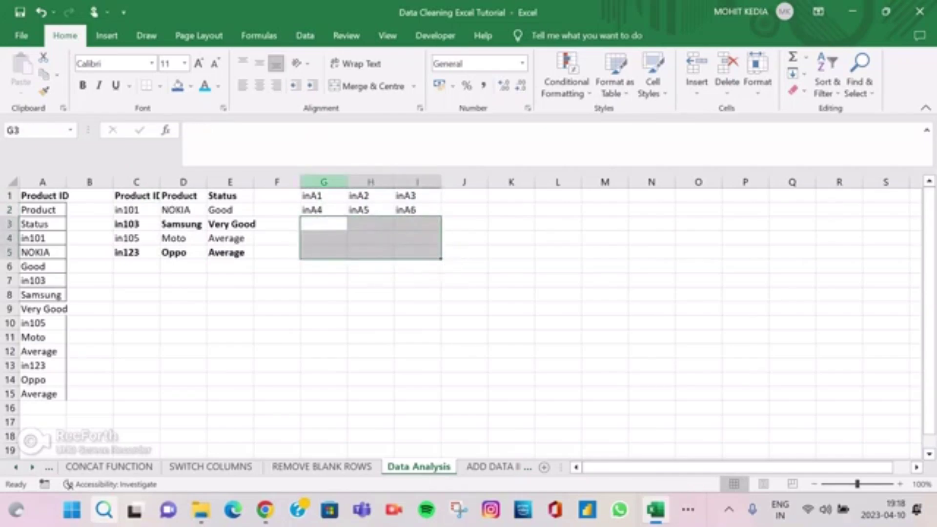
click(324, 196)
drag(323, 195, 441, 259)
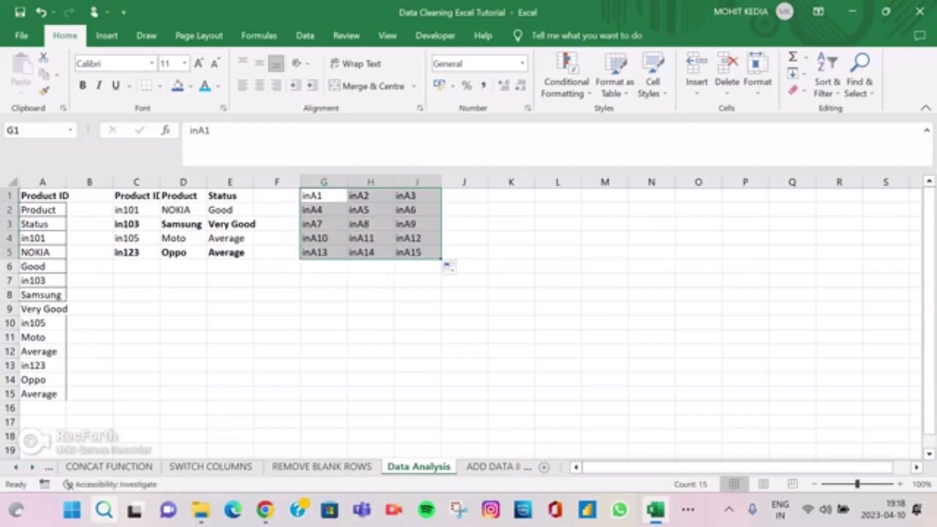
- Start Find and Replace for G1:I5 and clear the fill colour from its find format
key(ctrl+h)
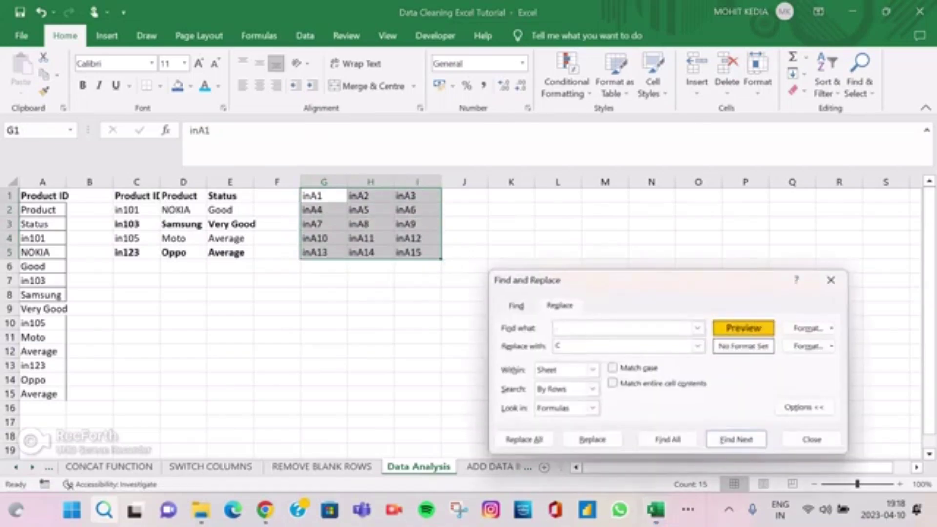
click(807, 328)
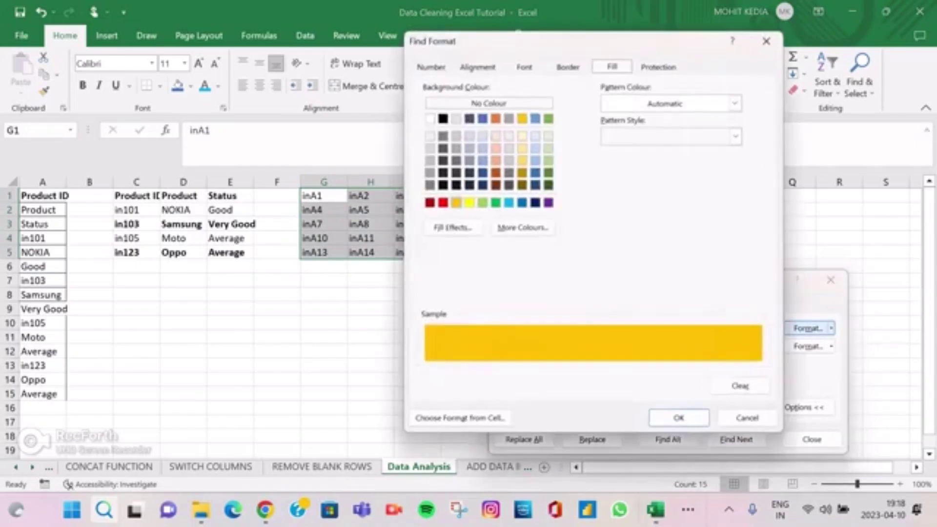
click(739, 385)
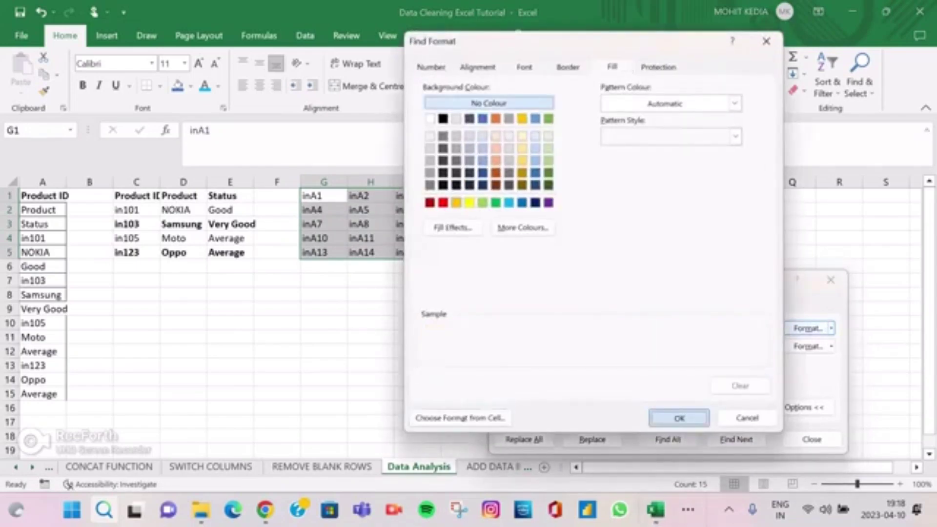
click(678, 417)
- Replace every "in" with "=" in G1:I5 to turn the labels into cell references, and close the dialog
click(622, 328)
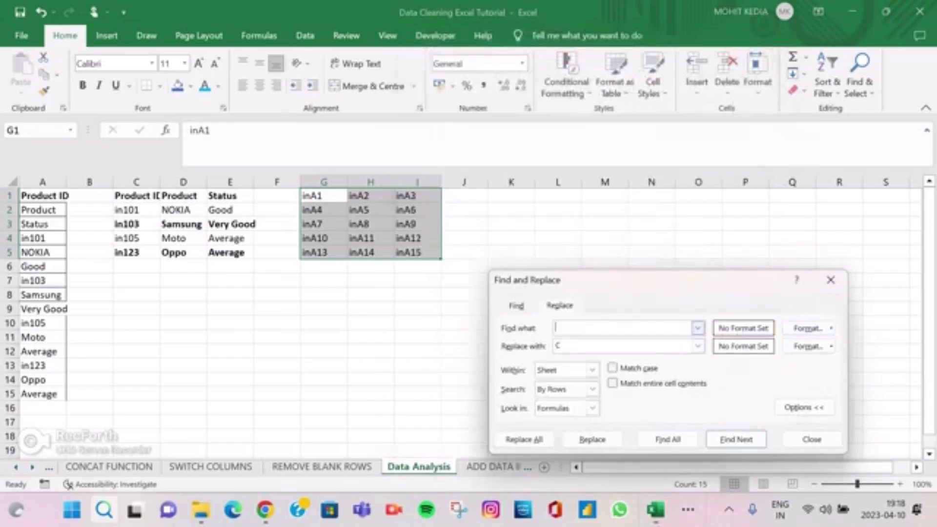
text(in)
key(Tab)
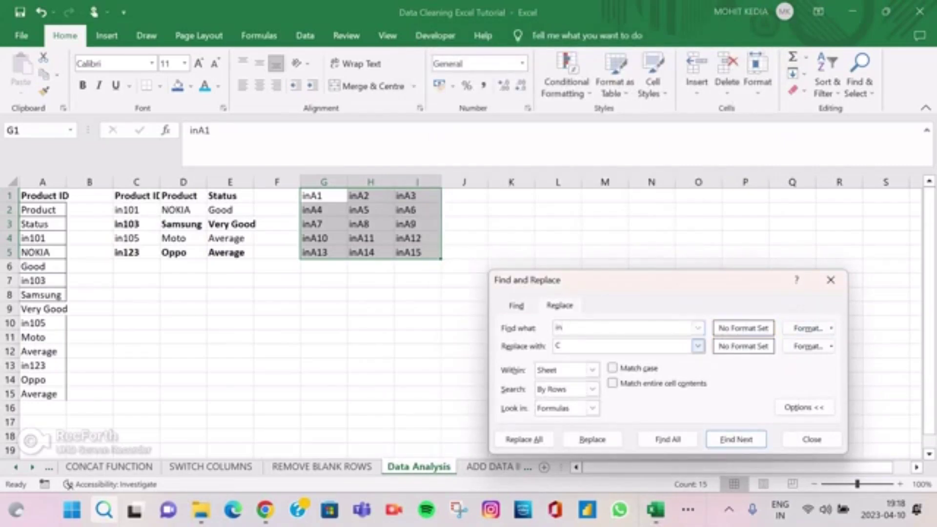
key(BackSpace)
text(=)
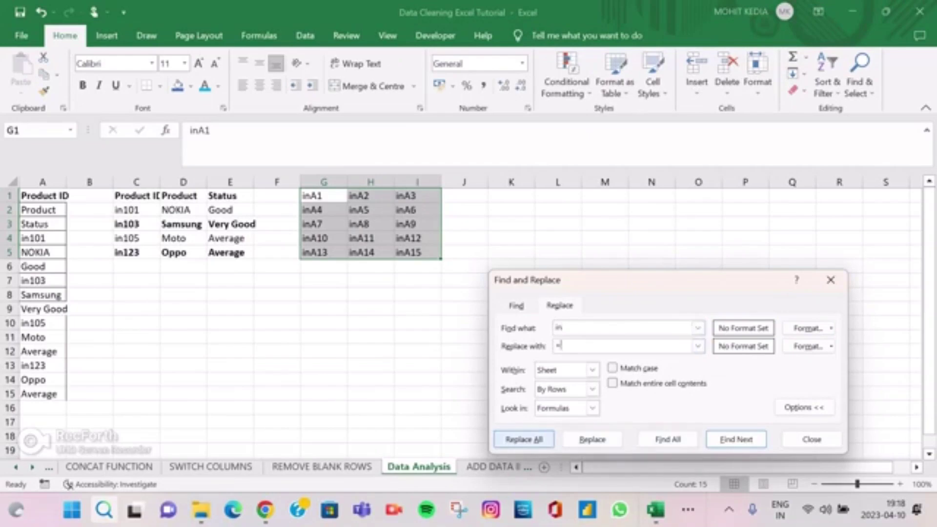
click(524, 440)
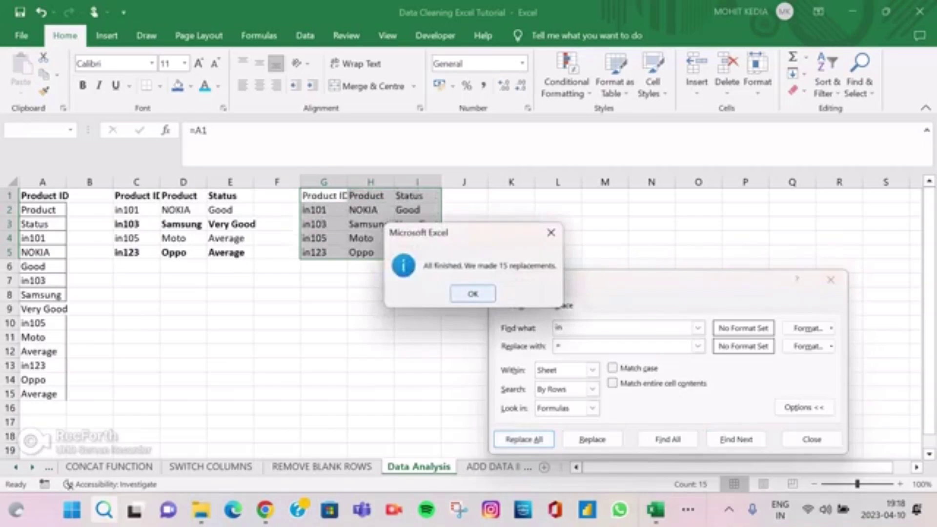
key(Return)
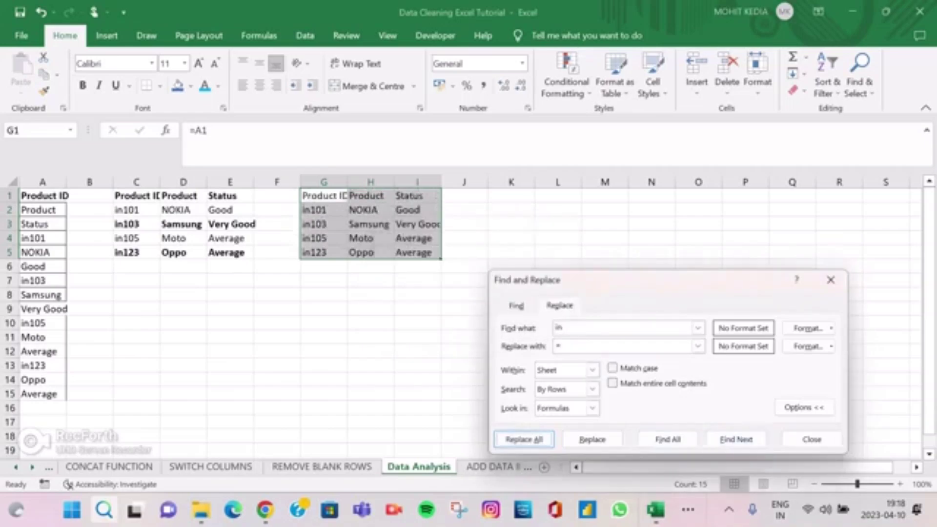
click(812, 439)
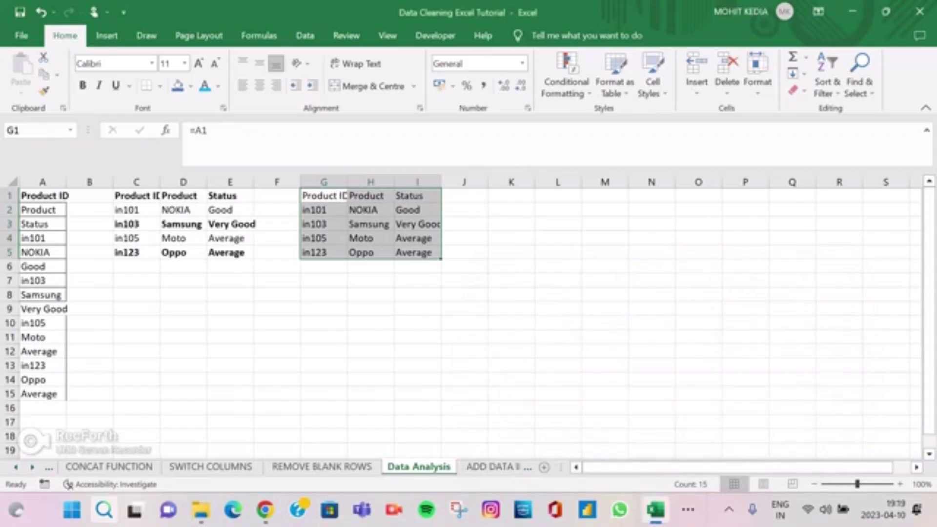
- On the ADD DATA IN CHART sheet, copy the Achieved column including its header, C1:C8
click(495, 466)
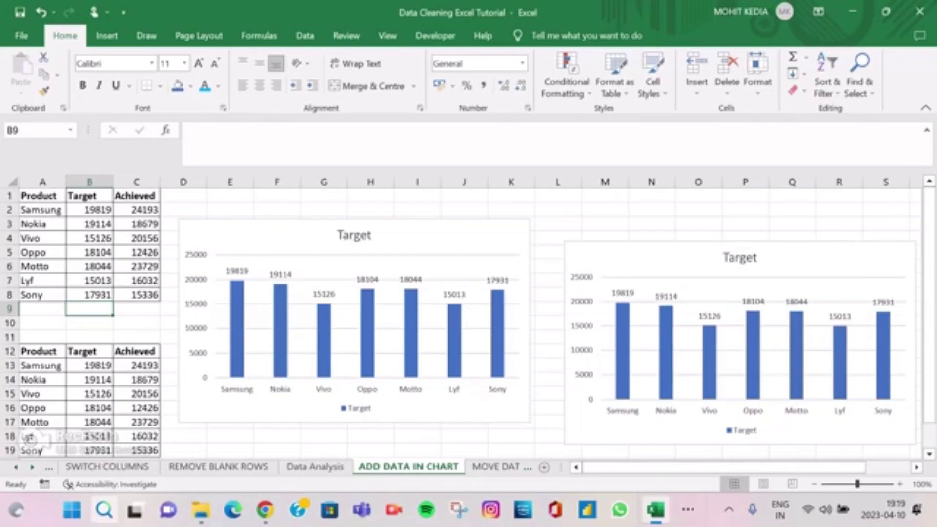
click(137, 196)
drag(136, 196, 141, 295)
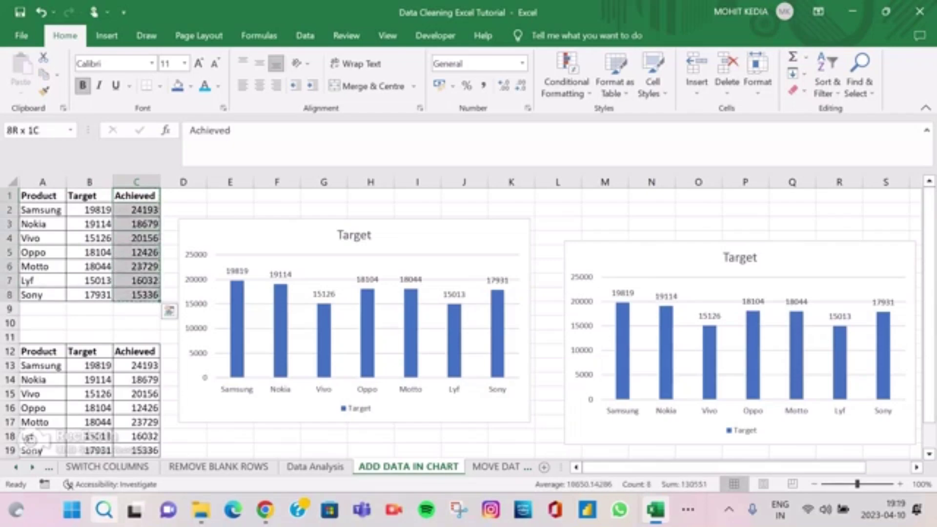
key(ctrl+c)
- Try to paste the copied Achieved data into both Target charts at once
click(283, 239)
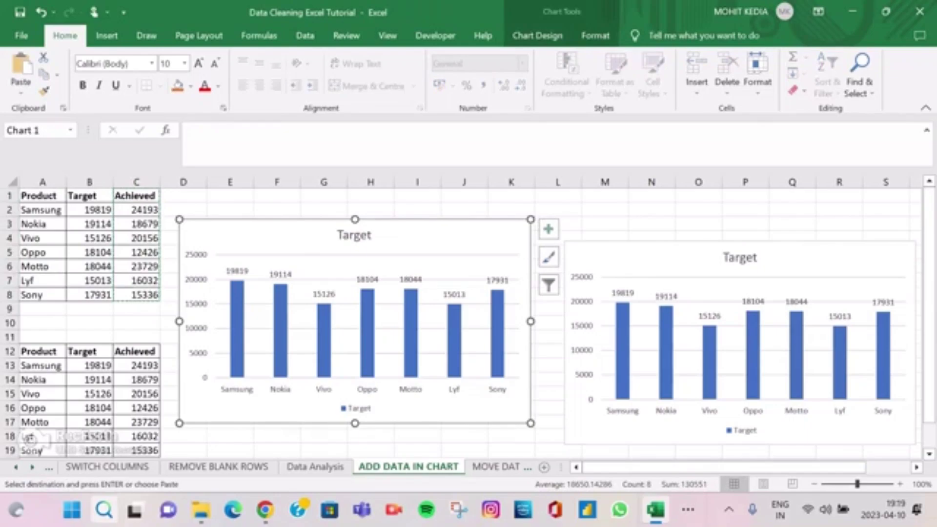
ctrl+click(649, 258)
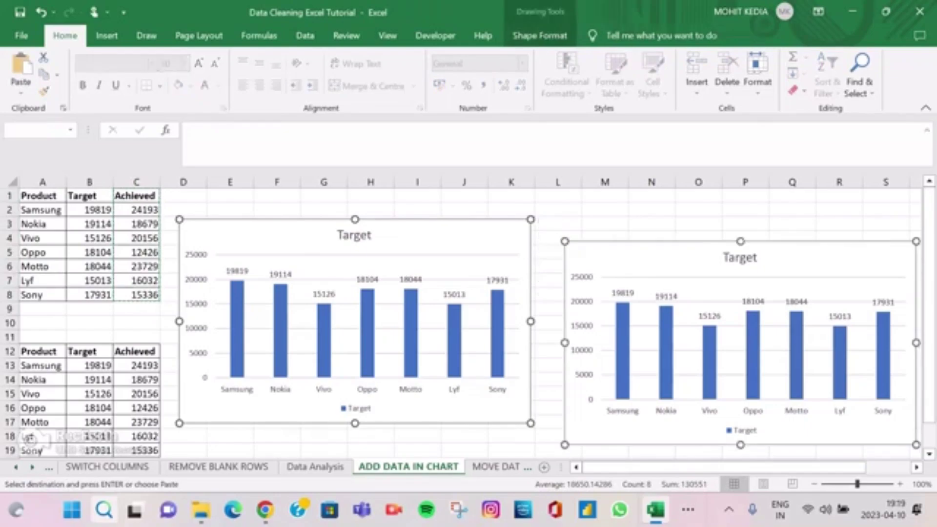
key(ctrl+v)
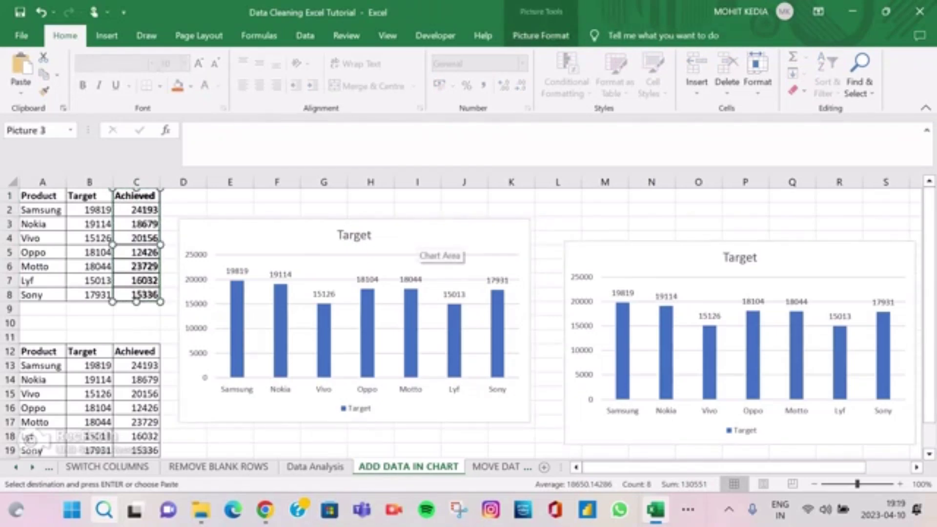
- Paste the copied Achieved data as a new series into each of the two Target charts separately
click(431, 250)
key(ctrl+v)
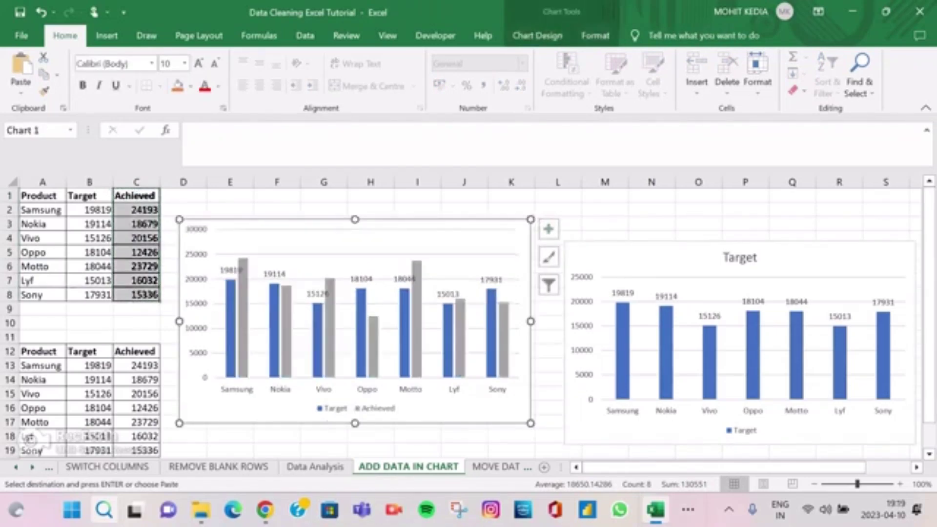
click(739, 273)
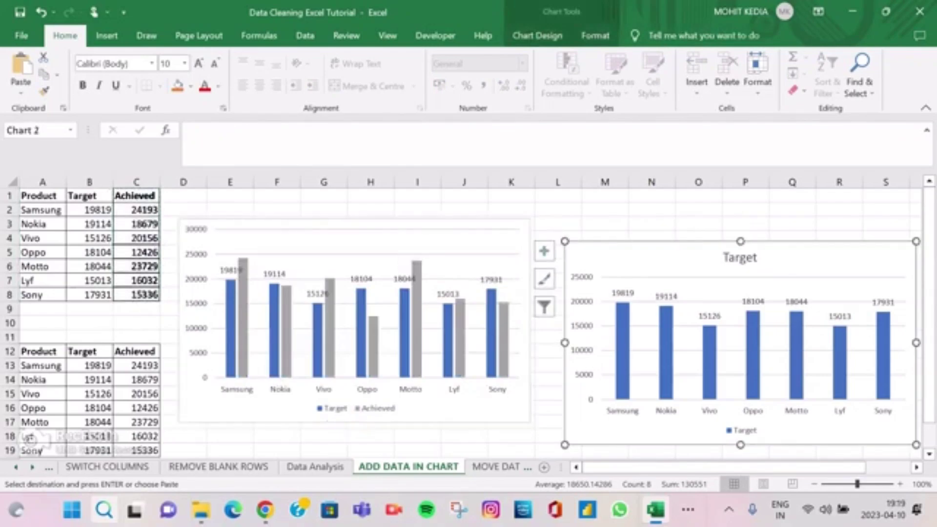
key(ctrl+v)
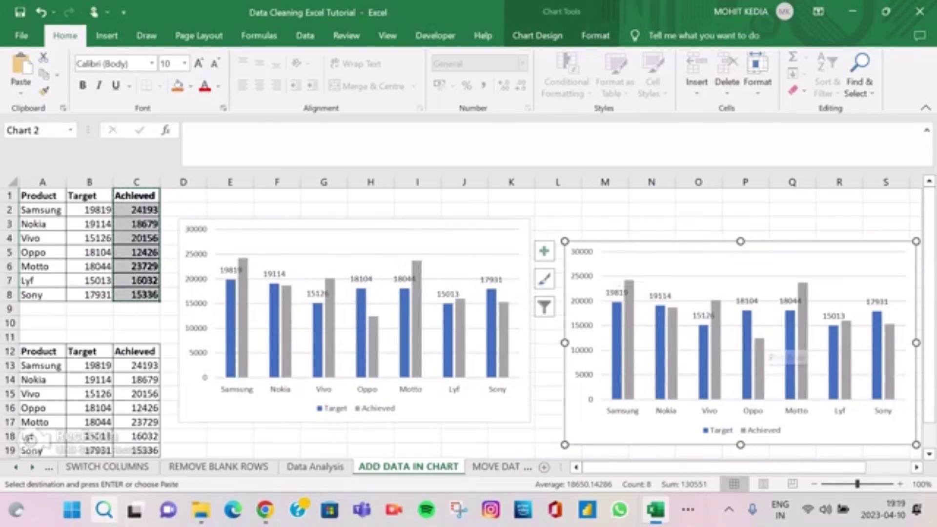
click(544, 251)
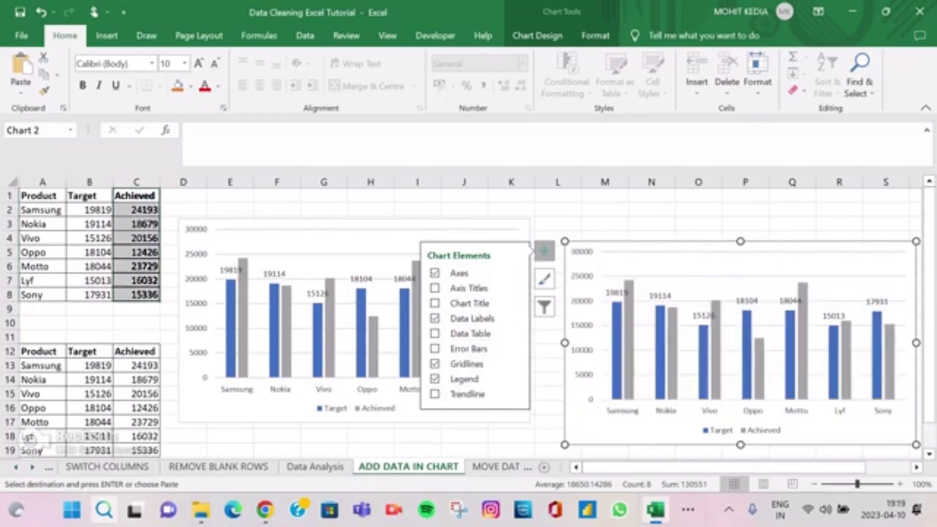
click(732, 288)
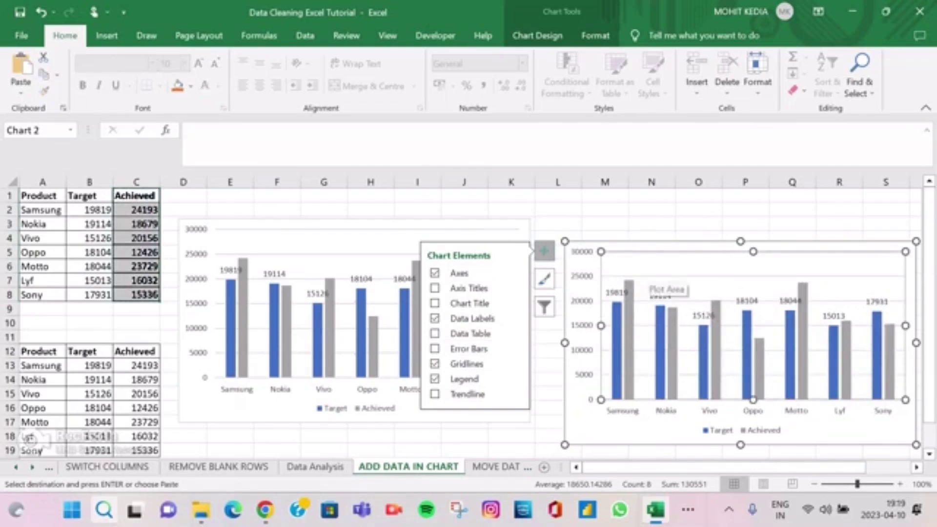
right_click(648, 273)
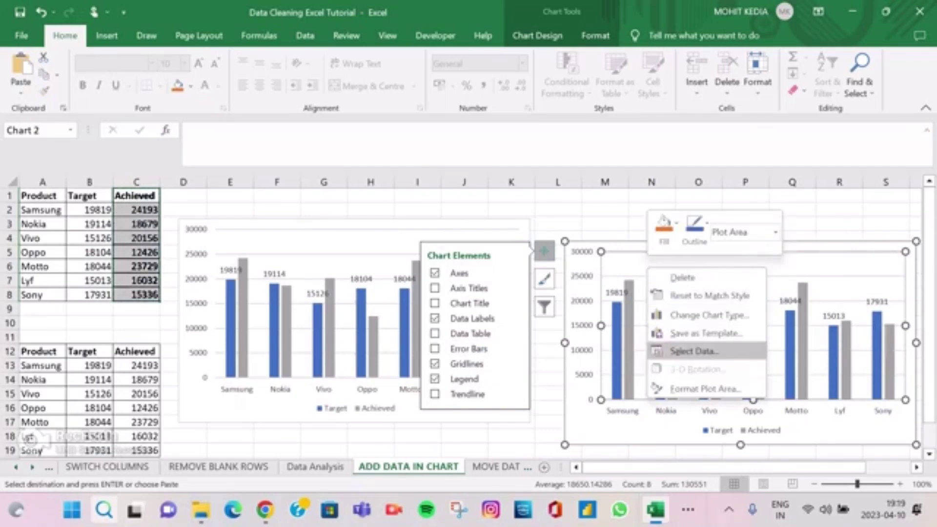
click(681, 277)
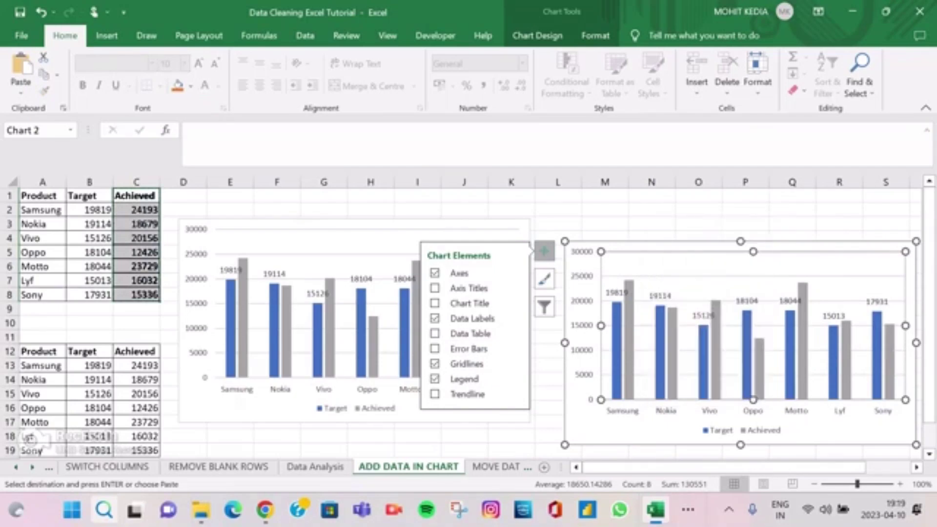
click(511, 195)
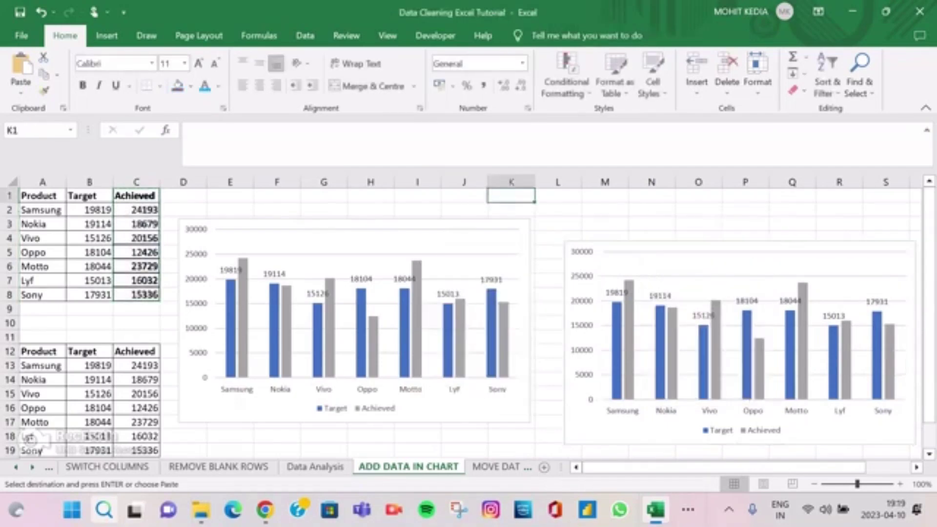
- On the MOVE DATA sheet, move the block of values in C7:C13 to G7:G13
click(495, 467)
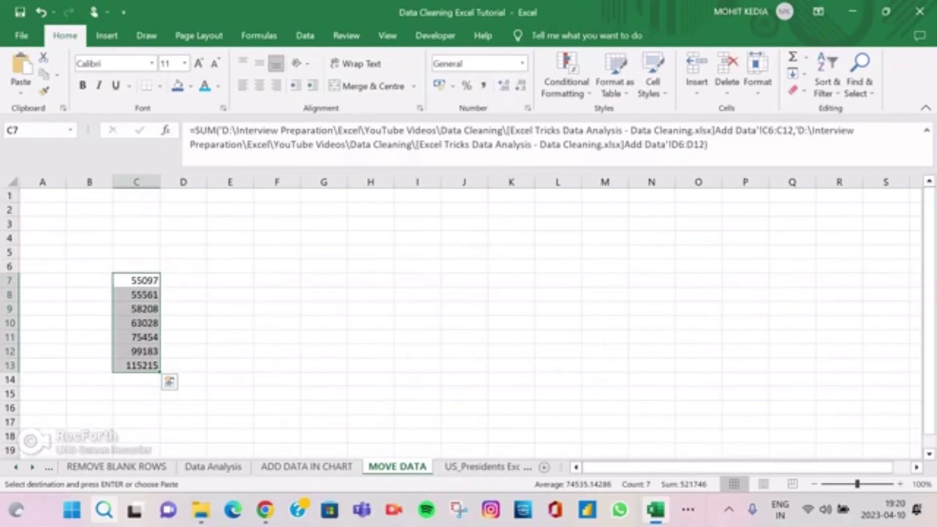
drag(160, 317, 349, 320)
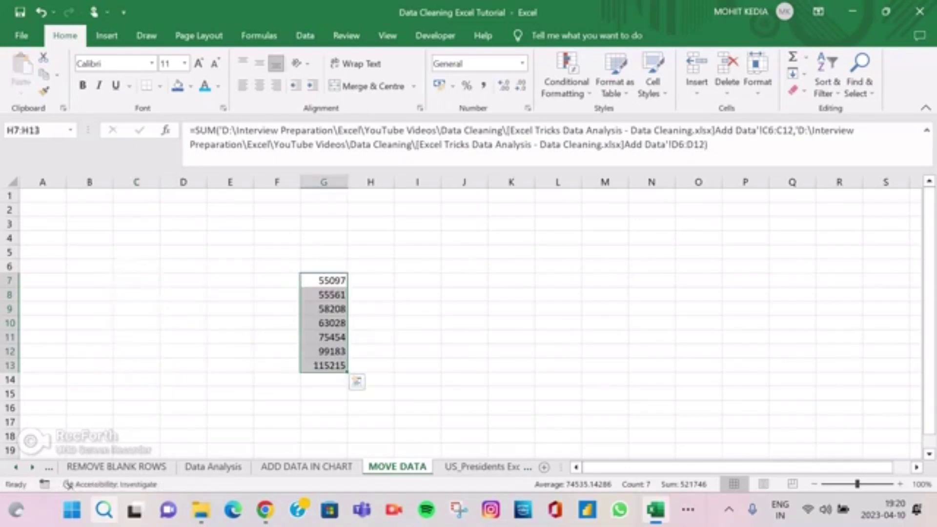
- Look through the US_Presidents data across all its columns, and the Data Cleaning in Excel and New Data sheets
click(482, 466)
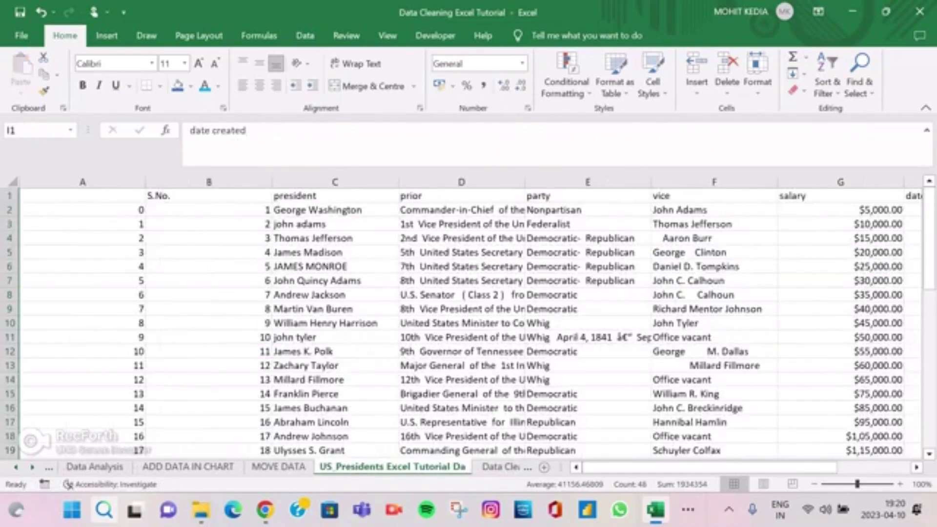
scroll(469, 322, right, 4)
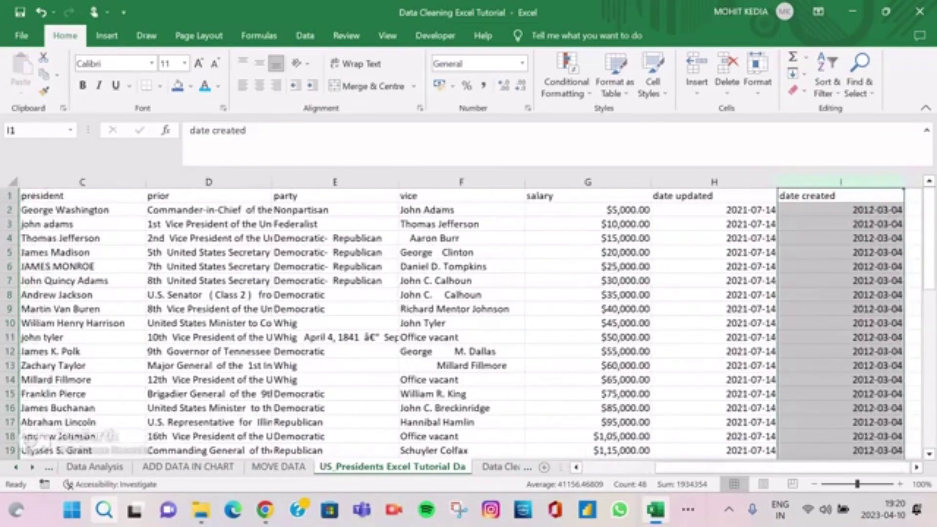
scroll(468, 322, right, 2)
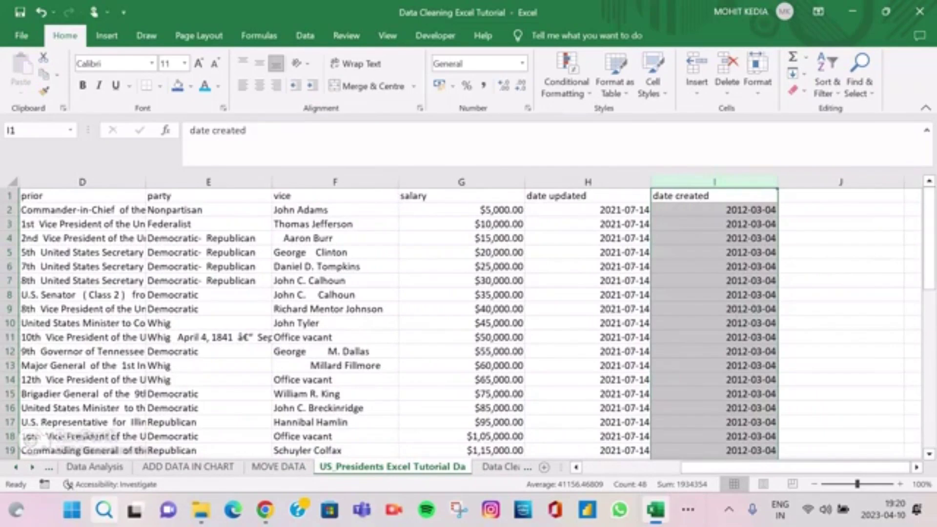
scroll(468, 322, left, 6)
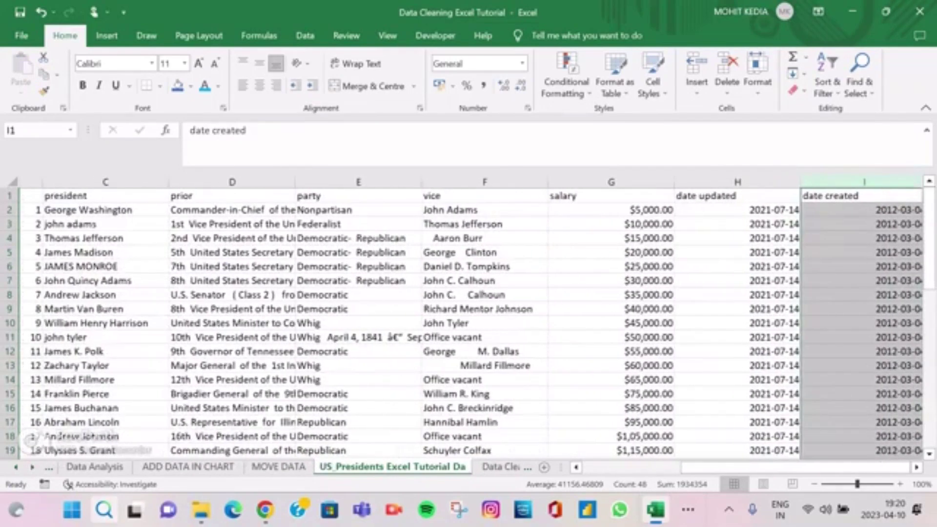
click(500, 467)
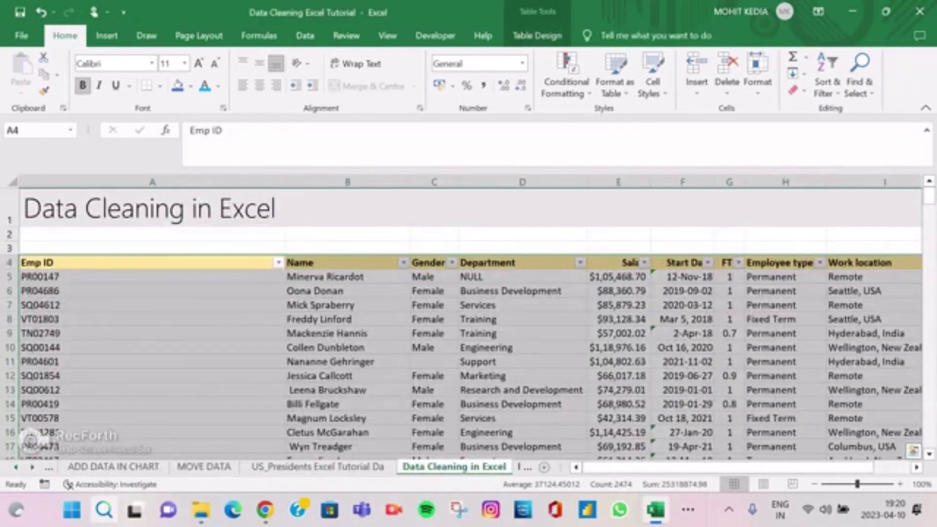
click(524, 467)
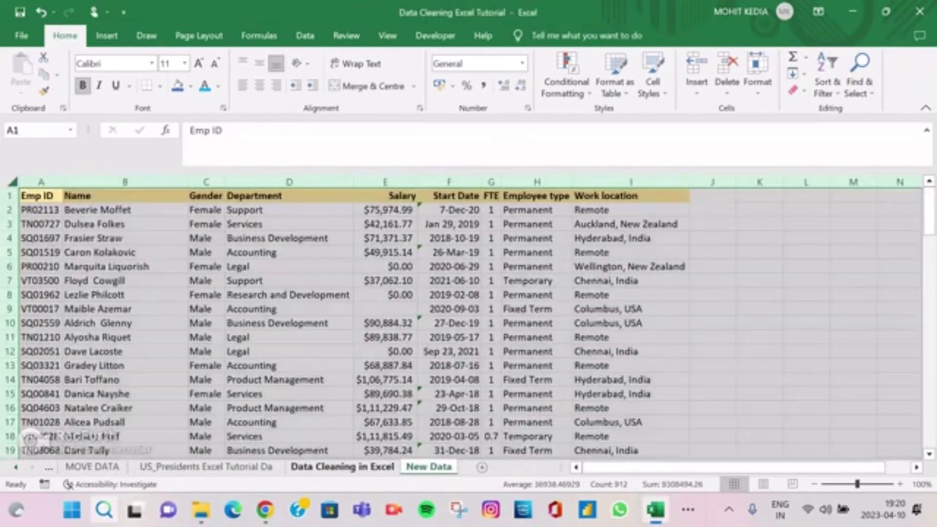
- Examine the employee table's columns from Emp ID to Work location on Data Cleaning in Excel and compare them with the New Data sheet
click(343, 466)
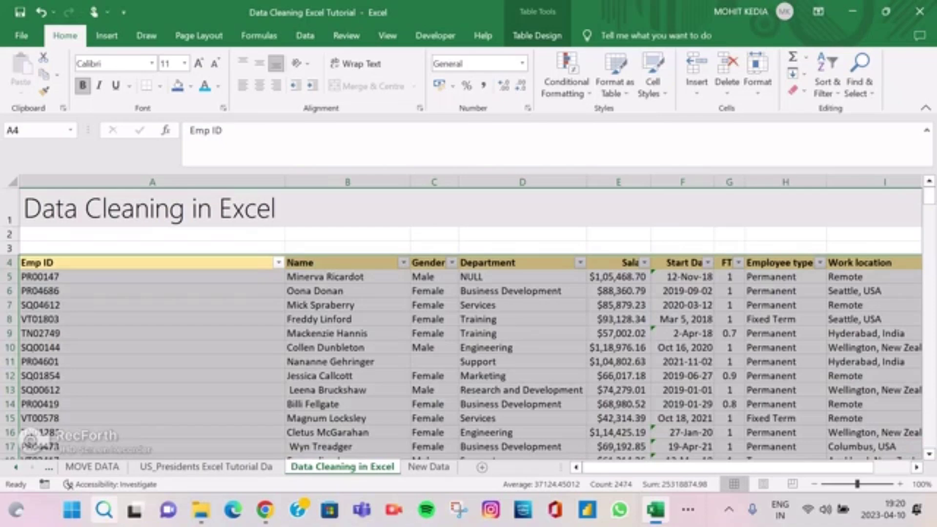
click(54, 257)
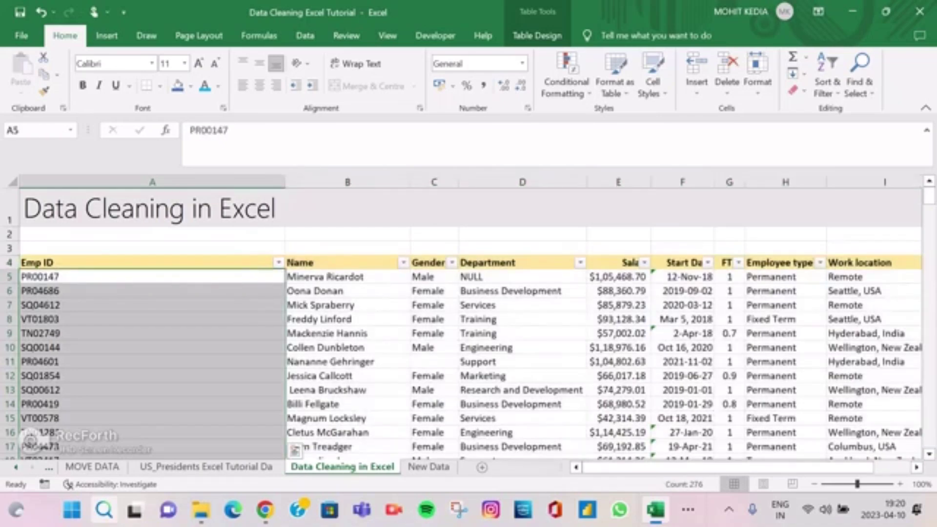
click(607, 263)
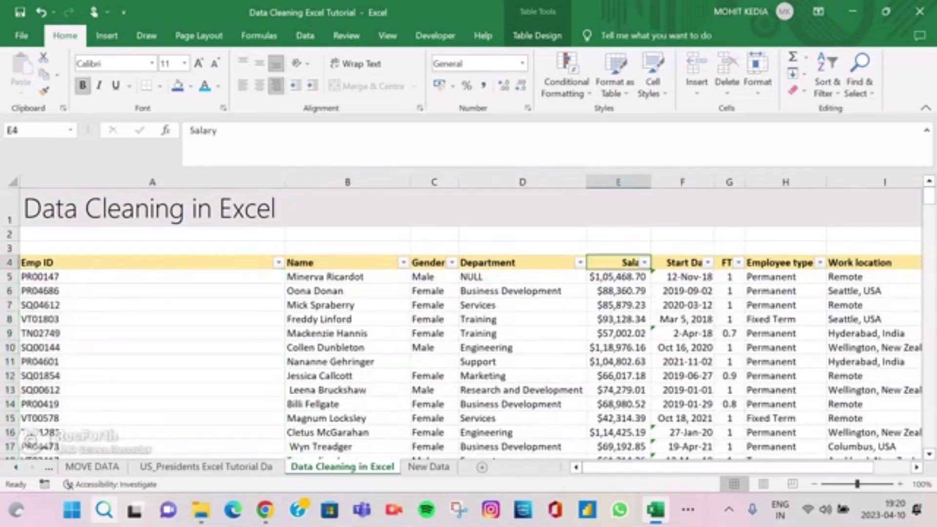
scroll(470, 317, right, 3)
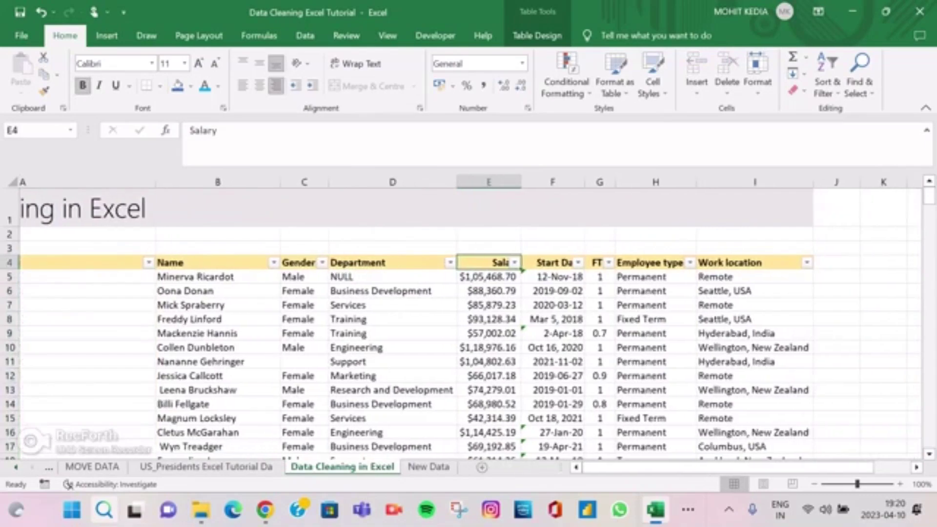
scroll(470, 317, left, 3)
scroll(470, 318, right, 3)
scroll(470, 317, right, 2)
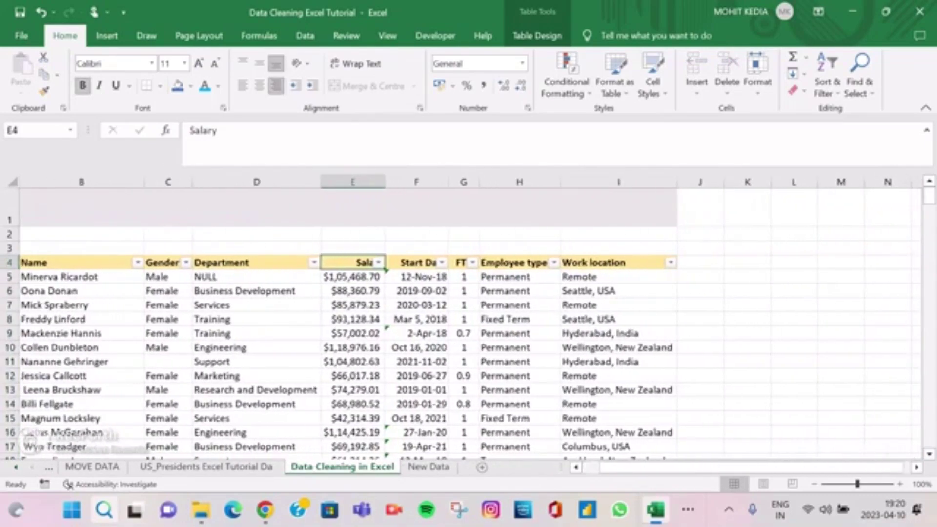
click(618, 277)
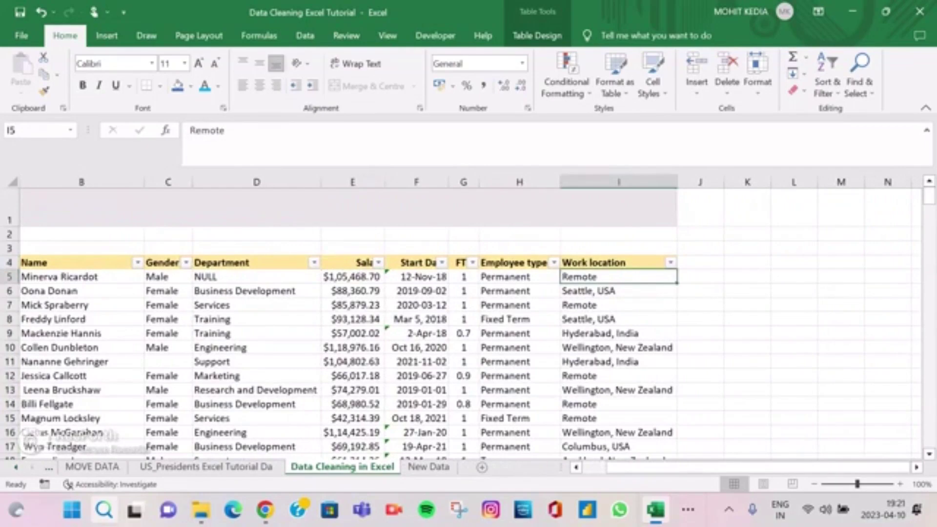
click(429, 467)
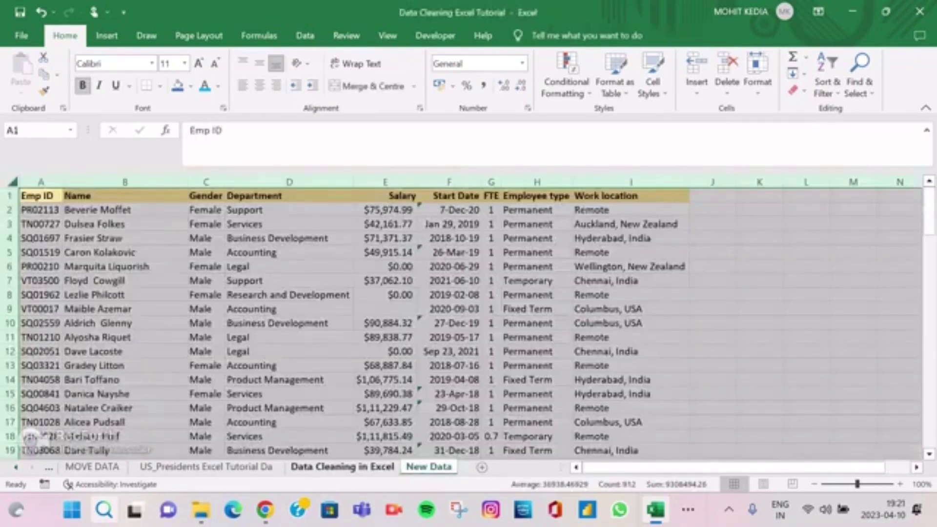
click(342, 467)
scroll(470, 317, left, 2)
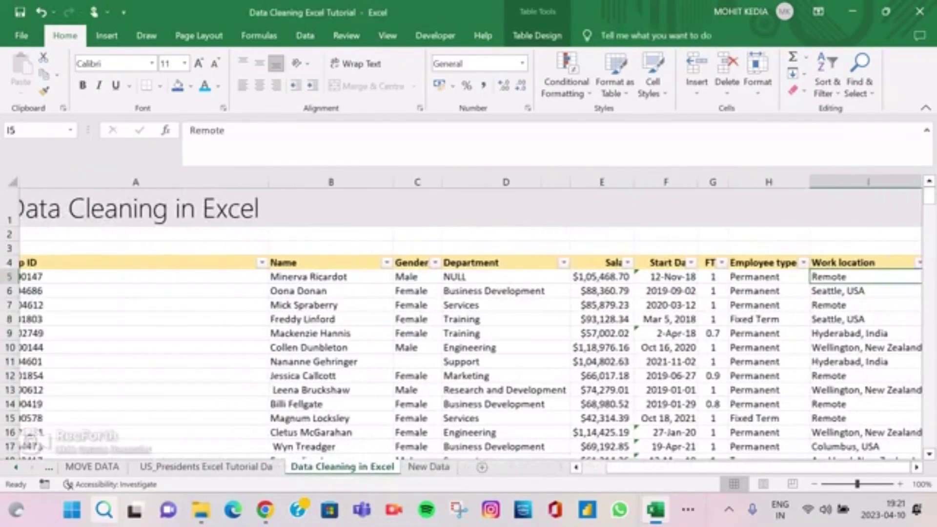
- Select the whole employee table on Data Cleaning in Excel, headers included, and load it into the Power Query Editor as a table query
click(147, 263)
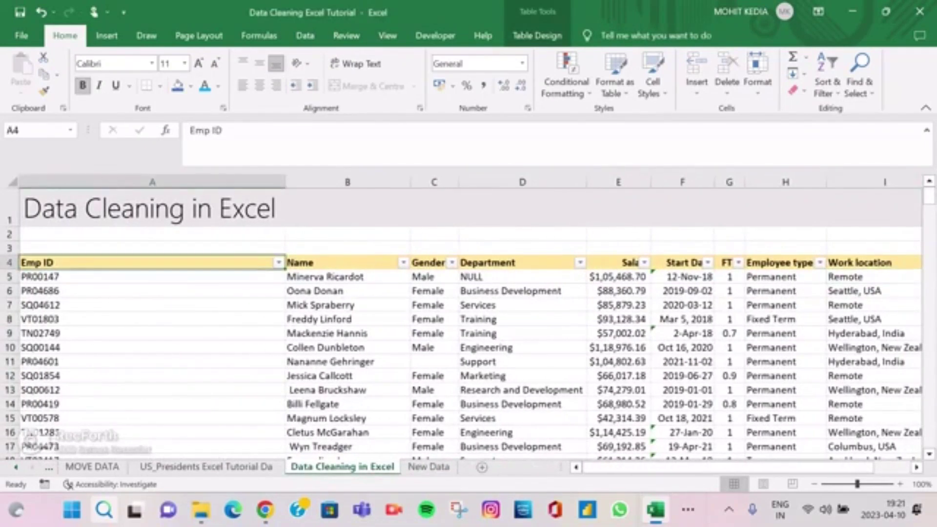
key(shift+Right)
key(shift+Right)
key(shift+Right)
key(shift+Right)
key(shift+Right)
key(shift+Right)
key(shift+Right)
key(shift+Right)
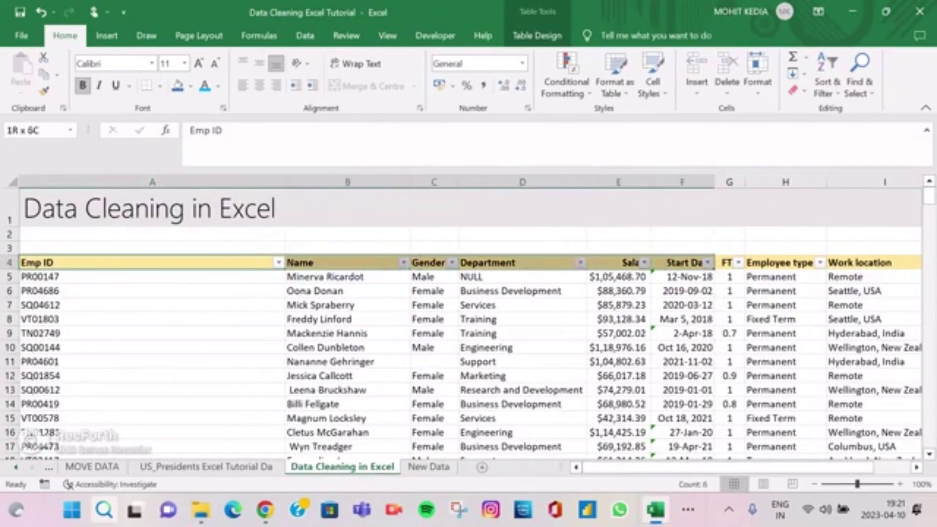
key(ctrl+shift+Down)
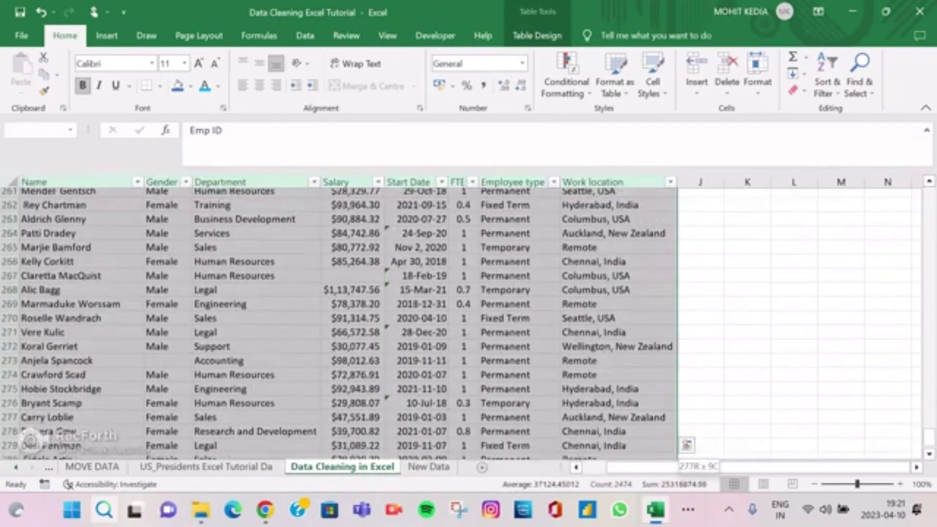
key(ctrl+q)
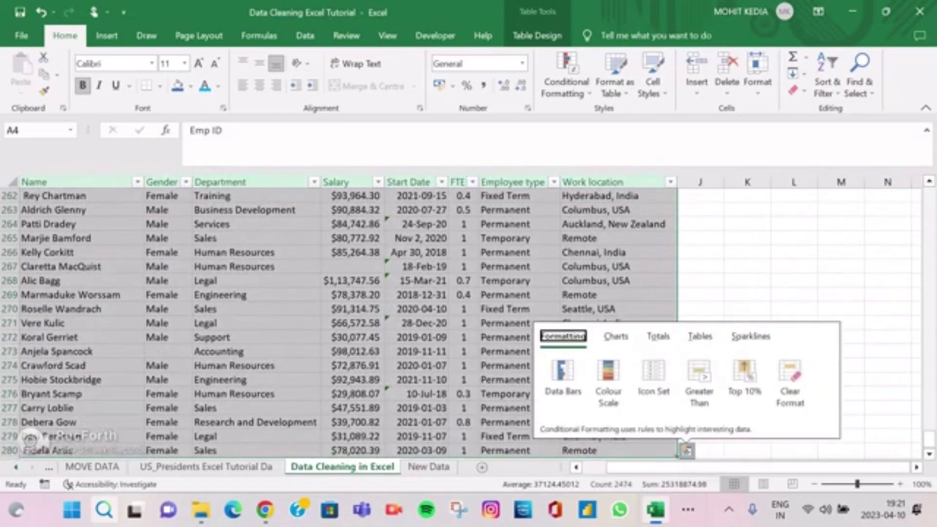
click(305, 36)
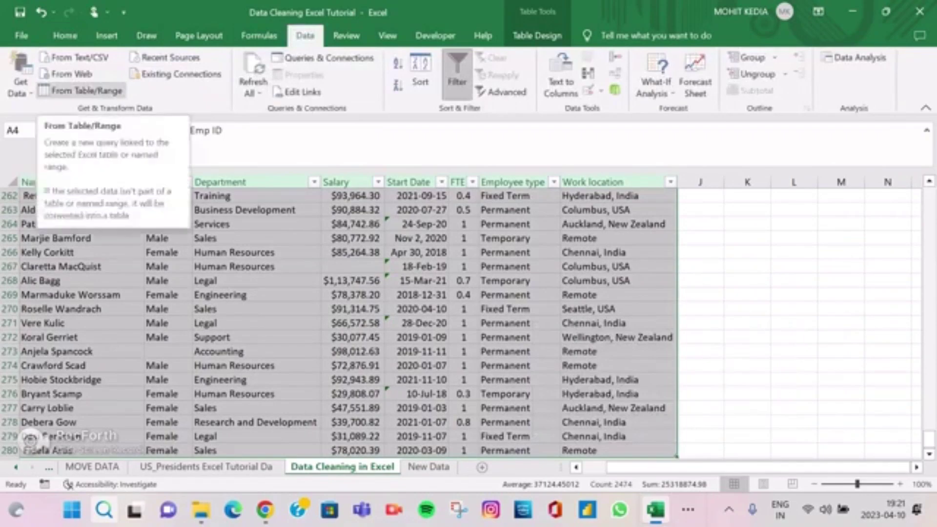
click(81, 91)
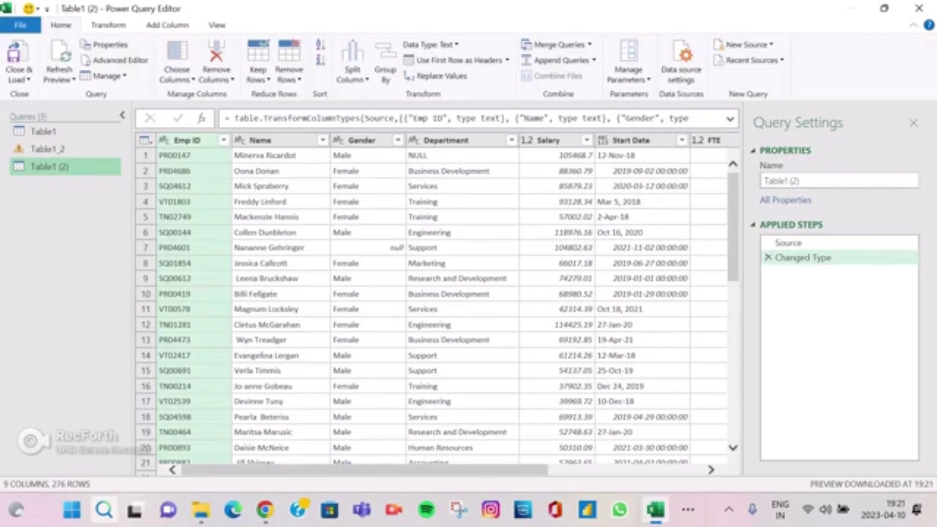
- Split the Emp ID column by number of characters, using 2 characters, once, as far left as possible
right_click(188, 140)
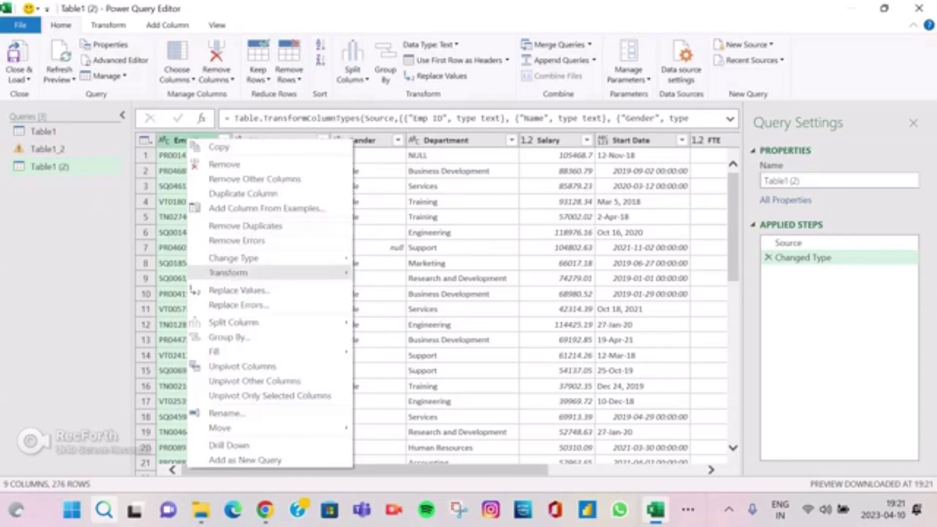
mouse_move(234, 322)
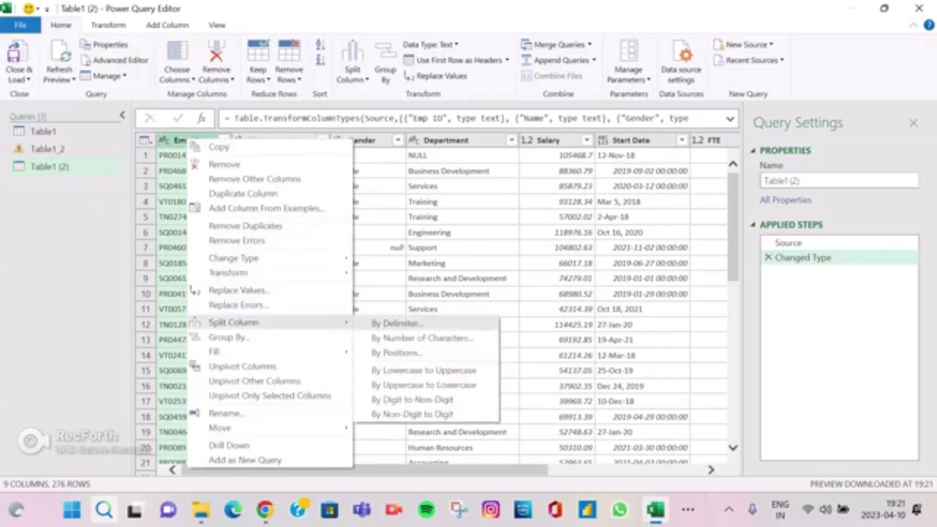
click(422, 338)
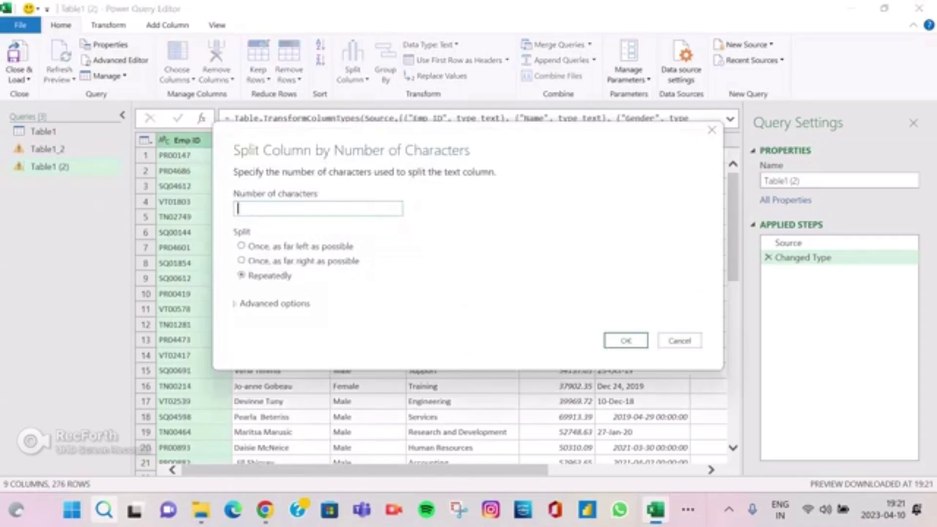
text(2)
click(242, 246)
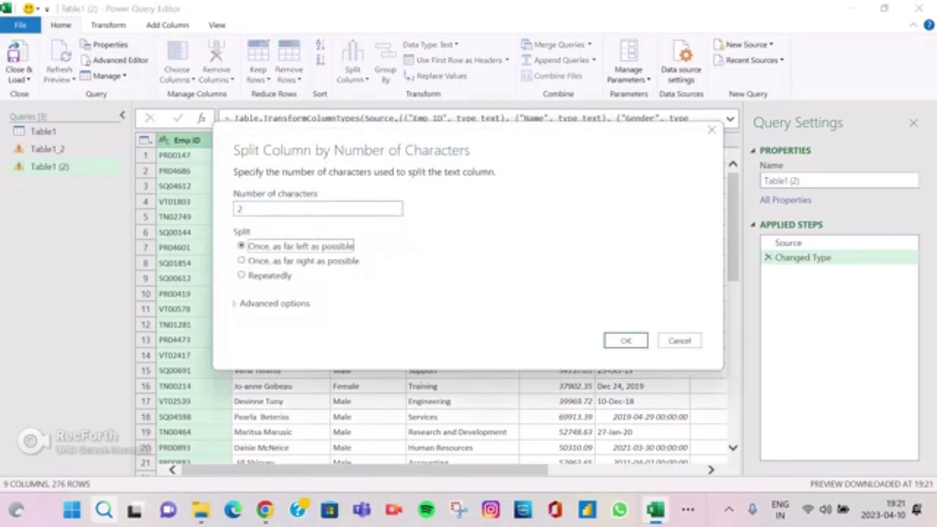
click(625, 341)
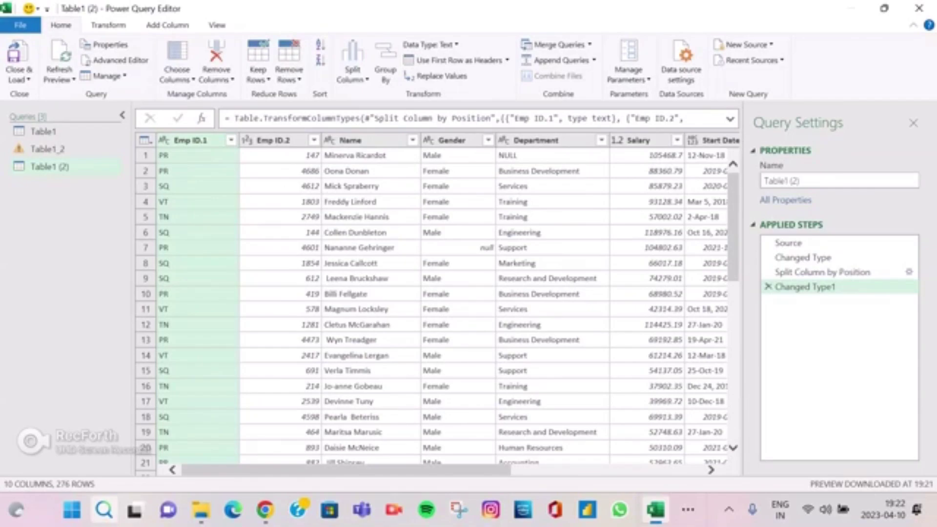
- Replace null values with NA across the Gender and Department columns
scroll(437, 307, down, 7)
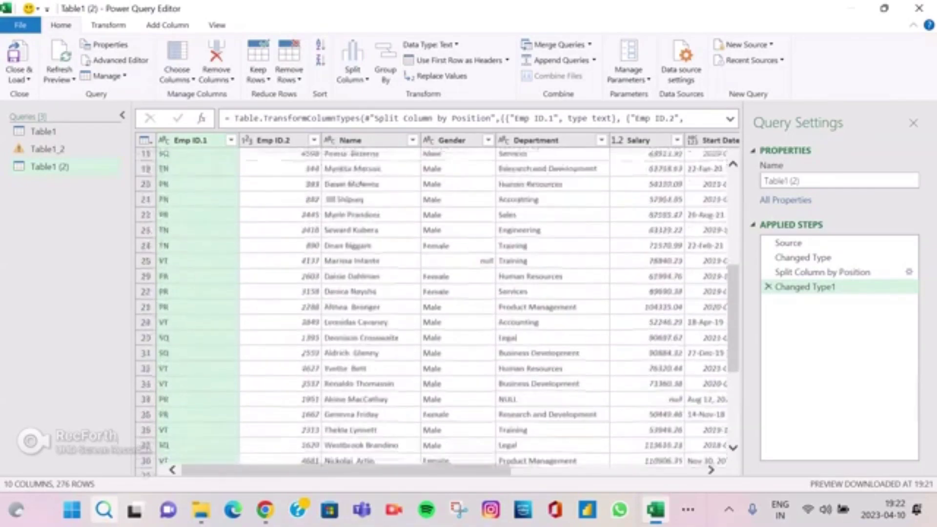
scroll(437, 308, up, 7)
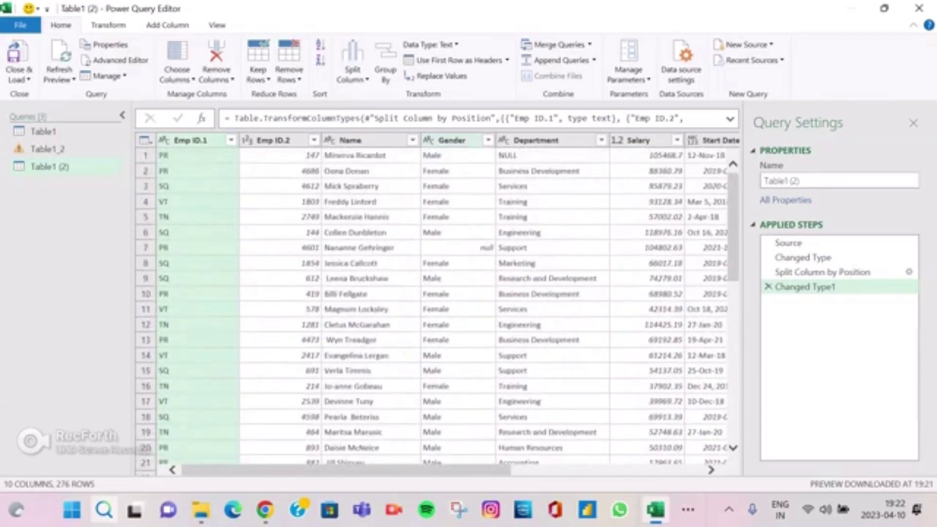
click(452, 140)
ctrl+click(535, 140)
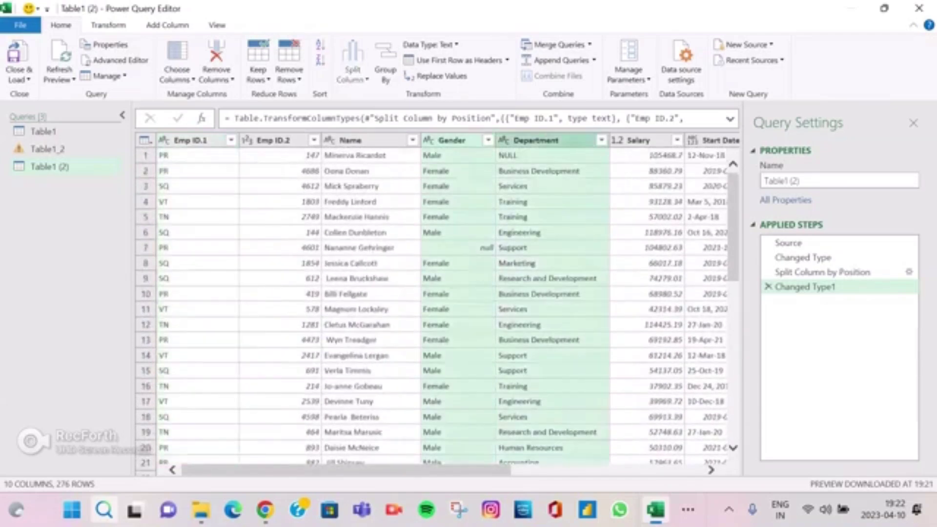
right_click(456, 140)
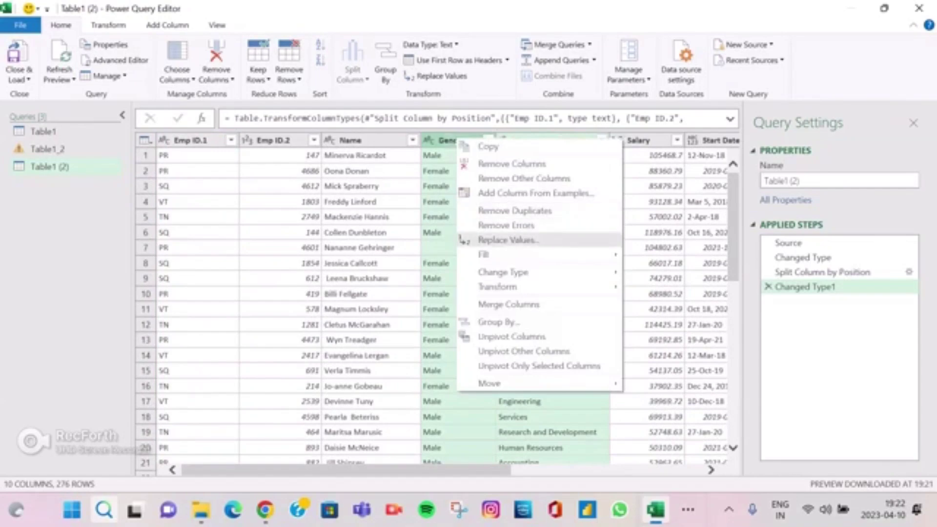
click(508, 240)
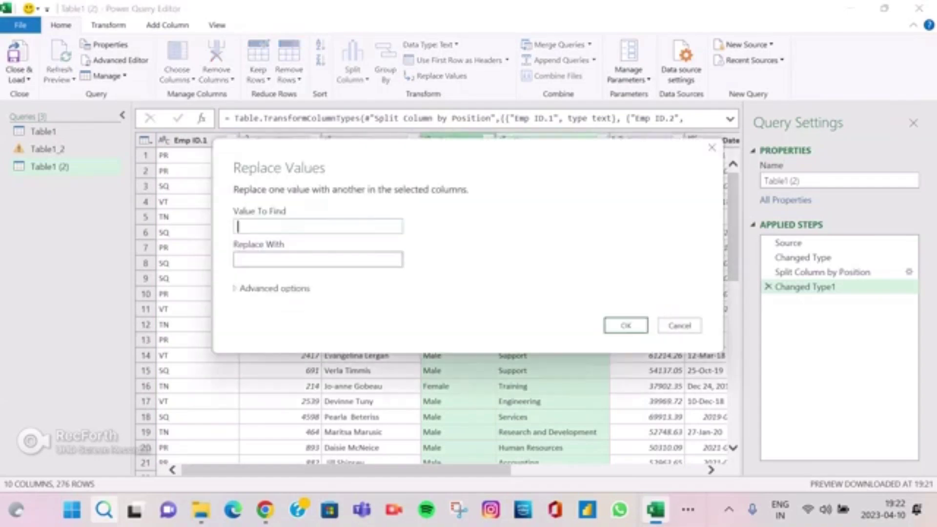
text(null)
key(Tab)
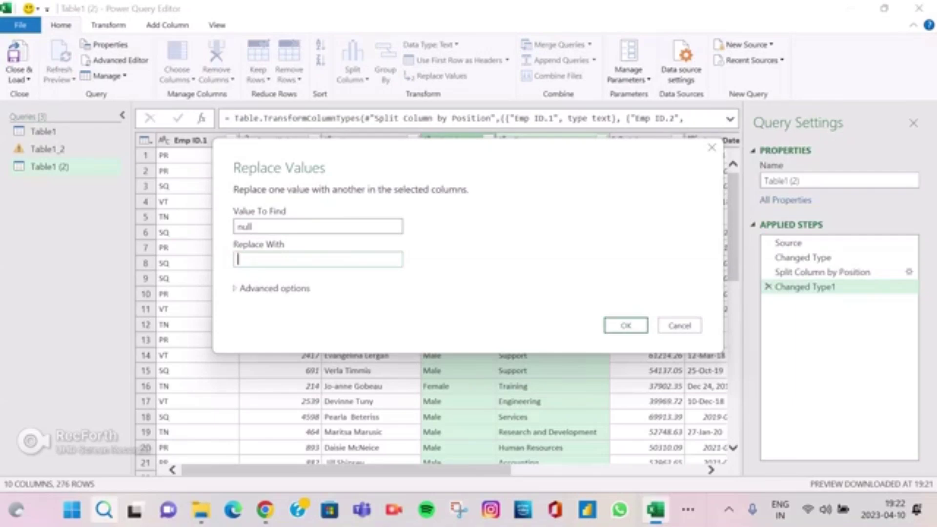
text(NA)
key(Return)
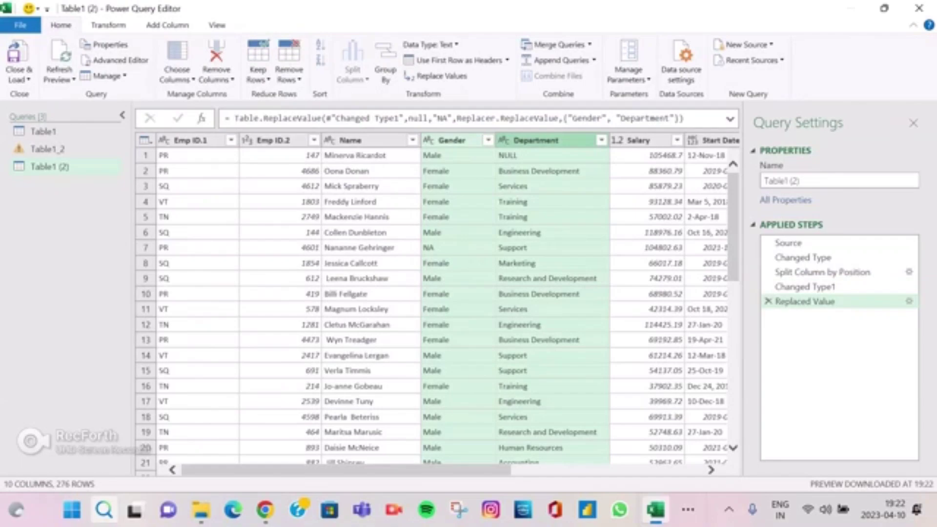
- Replace the uppercase text NULL with NA in the Department column
click(537, 156)
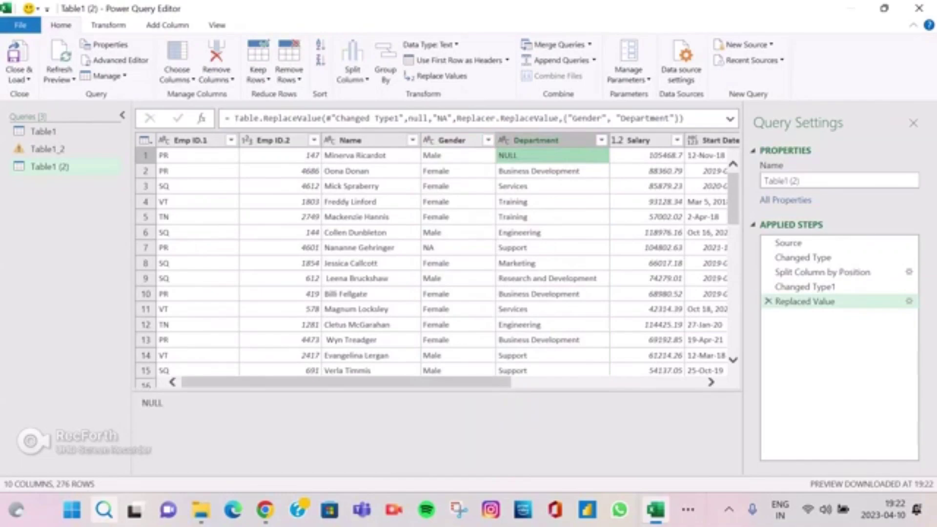
drag(488, 391, 487, 435)
scroll(436, 283, down, 9)
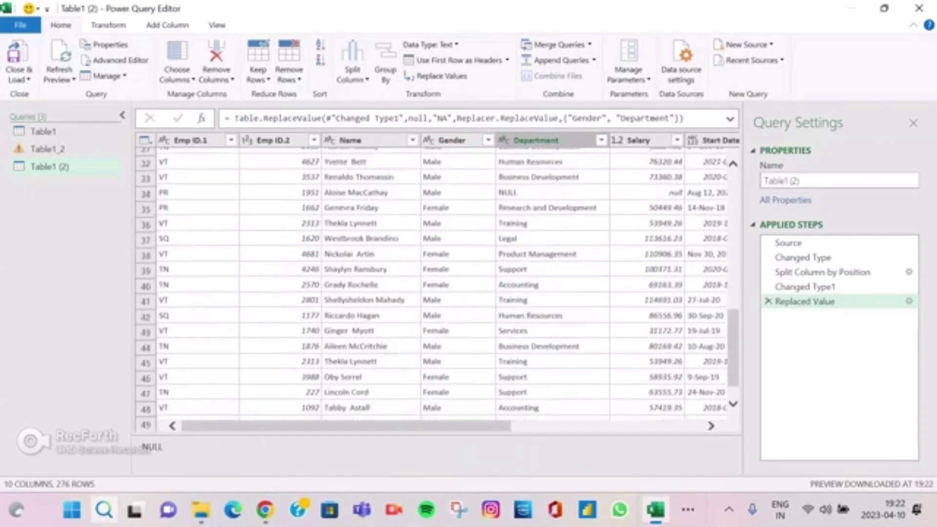
scroll(437, 283, up, 9)
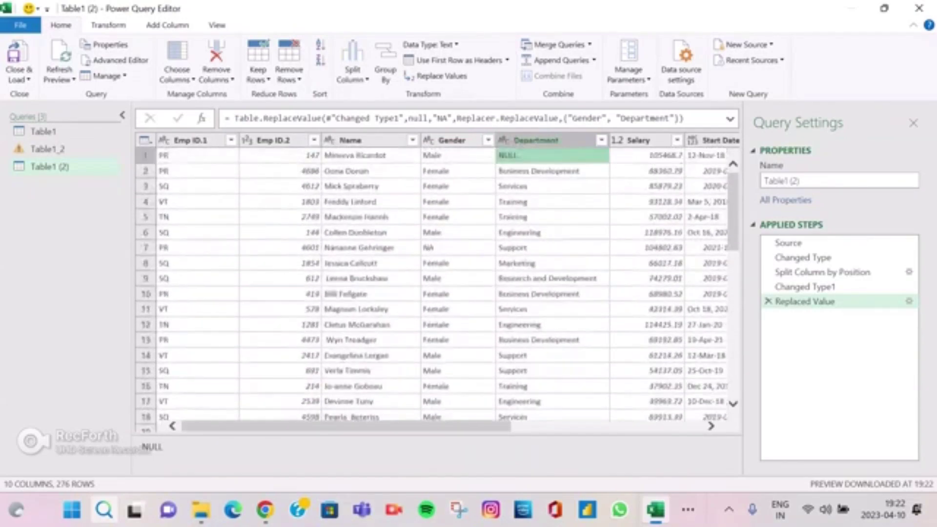
click(535, 141)
right_click(535, 140)
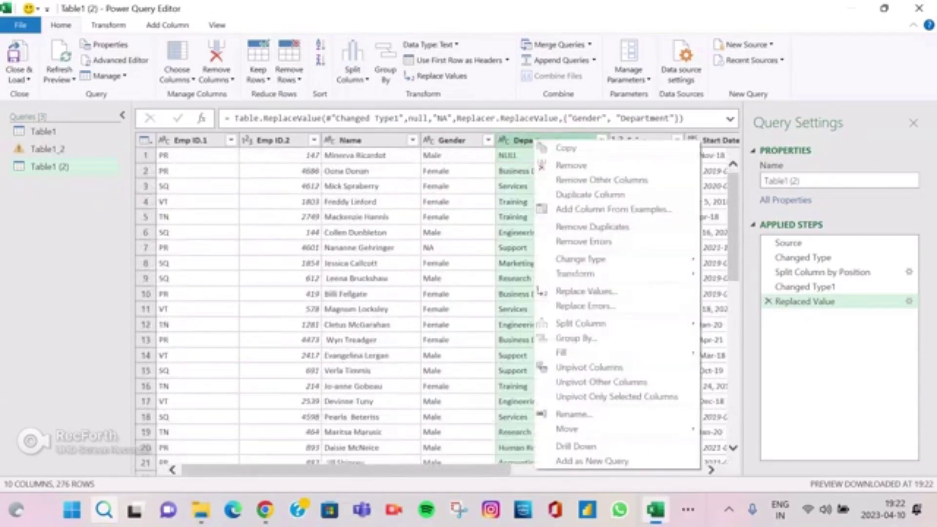
click(583, 291)
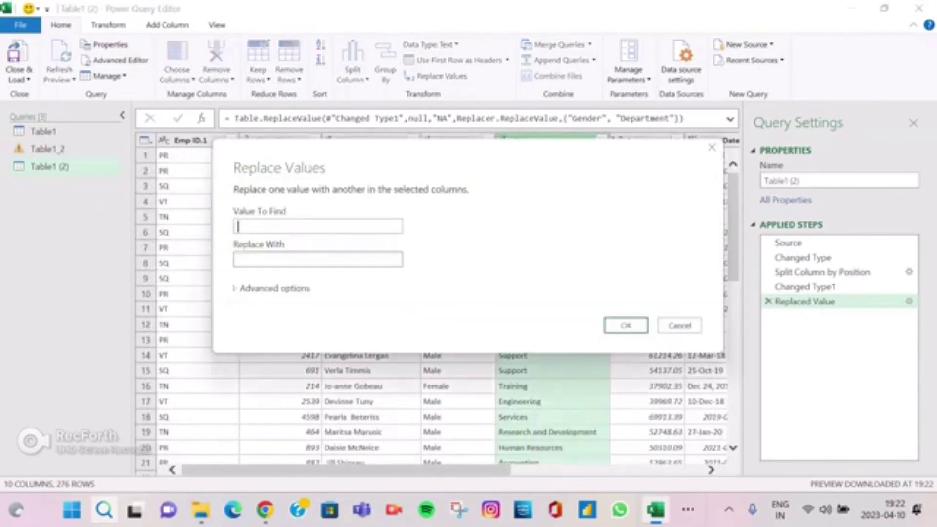
text(NULL)
key(Tab)
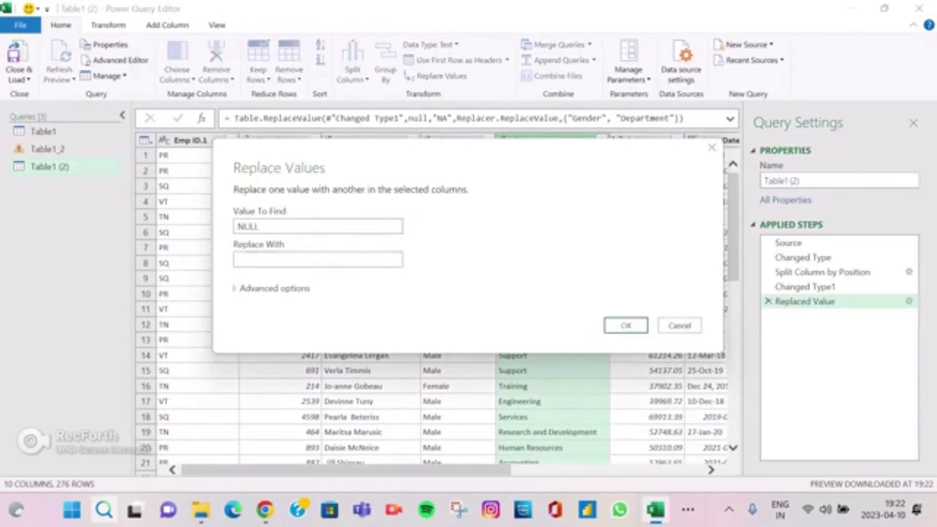
text(NA)
key(Return)
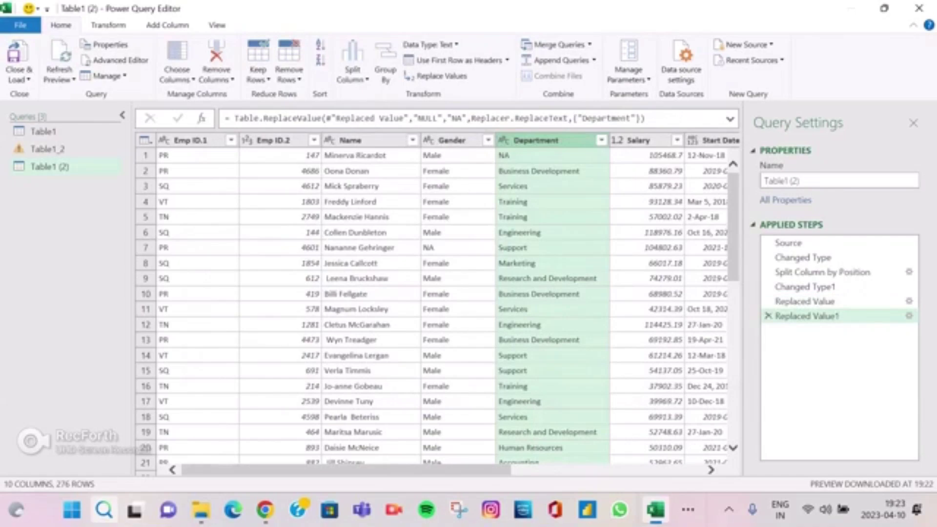
- Change the Start Date column's data type to Date
scroll(436, 302, right, 3)
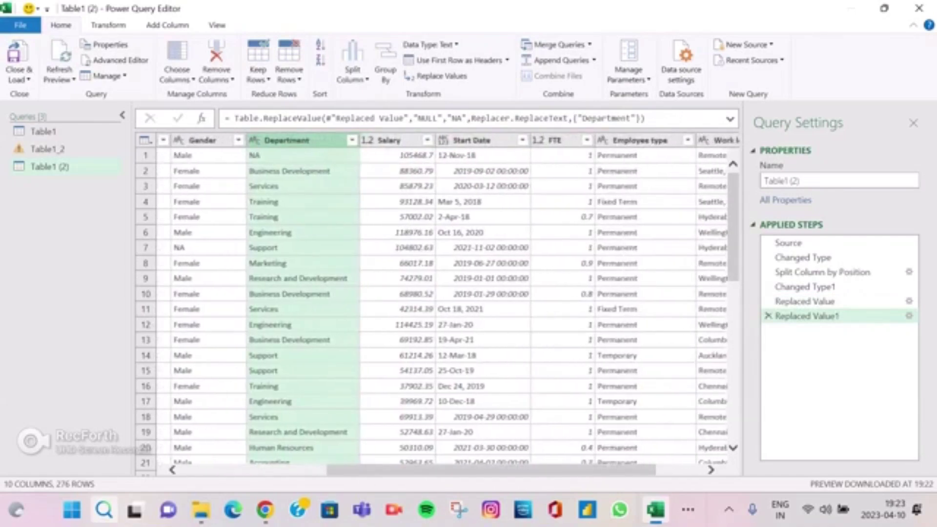
scroll(437, 302, right, 2)
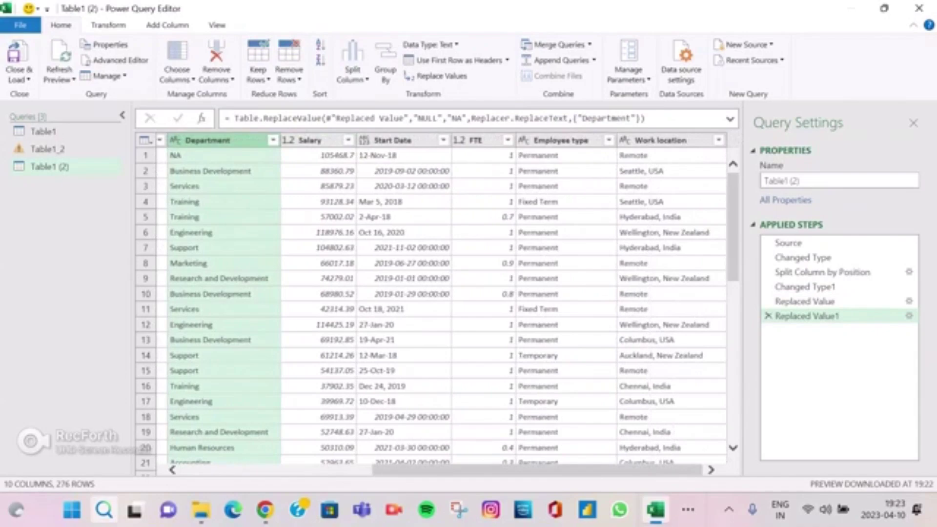
click(392, 140)
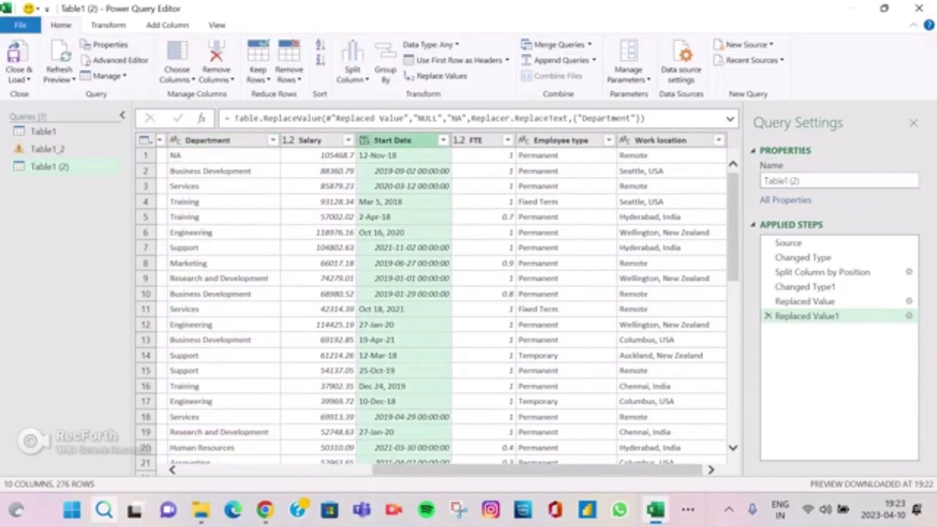
right_click(396, 140)
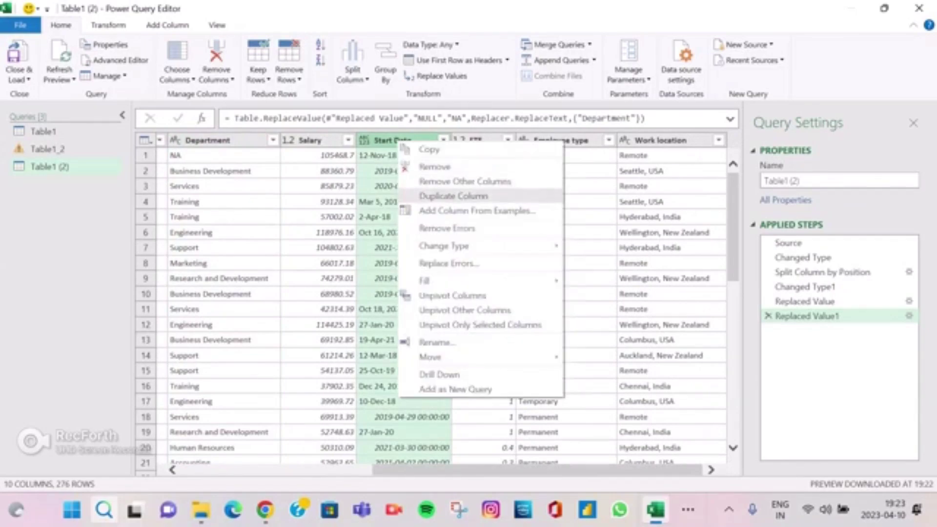
mouse_move(444, 246)
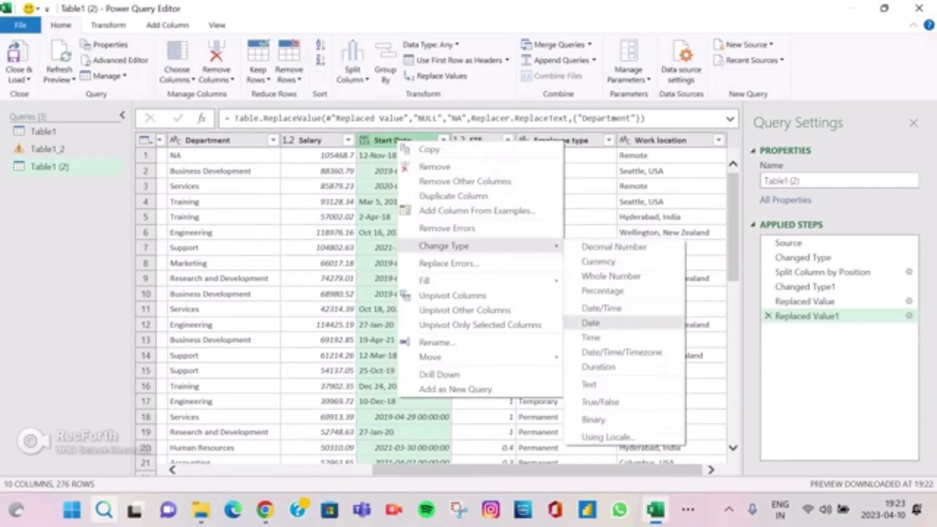
click(590, 322)
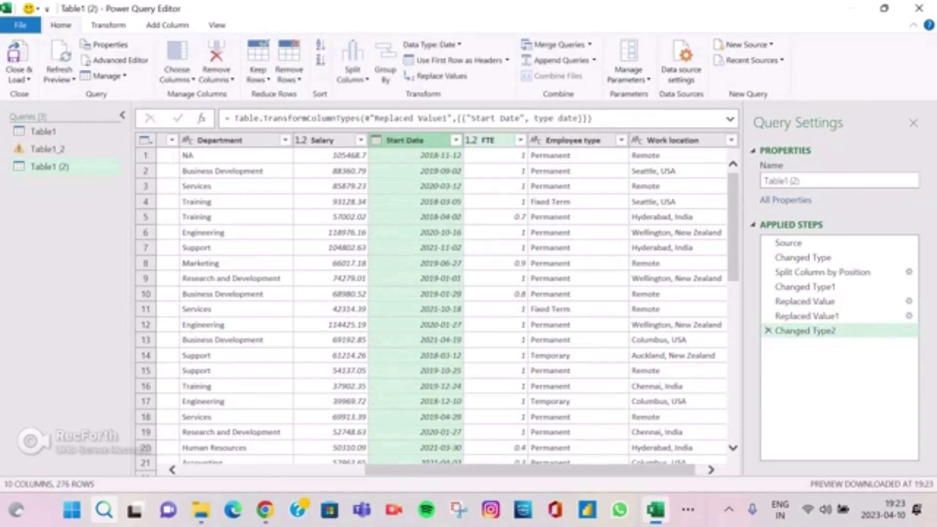
- Start a new conditional column and name it Full/Part time Employee
click(489, 140)
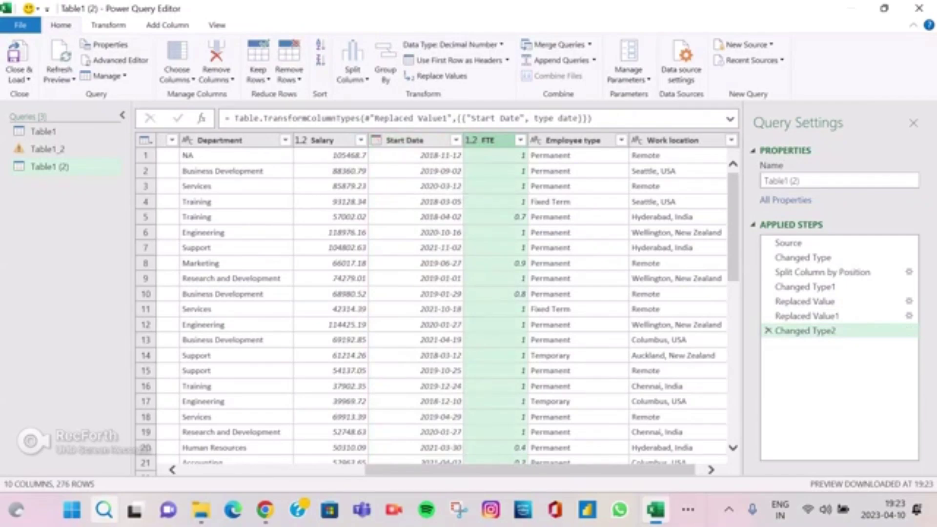
scroll(442, 303, right, 1)
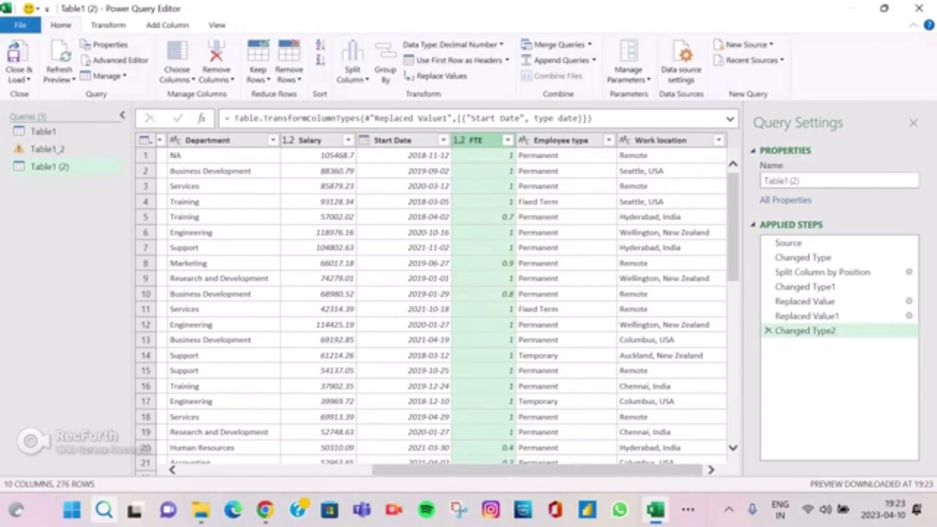
click(167, 26)
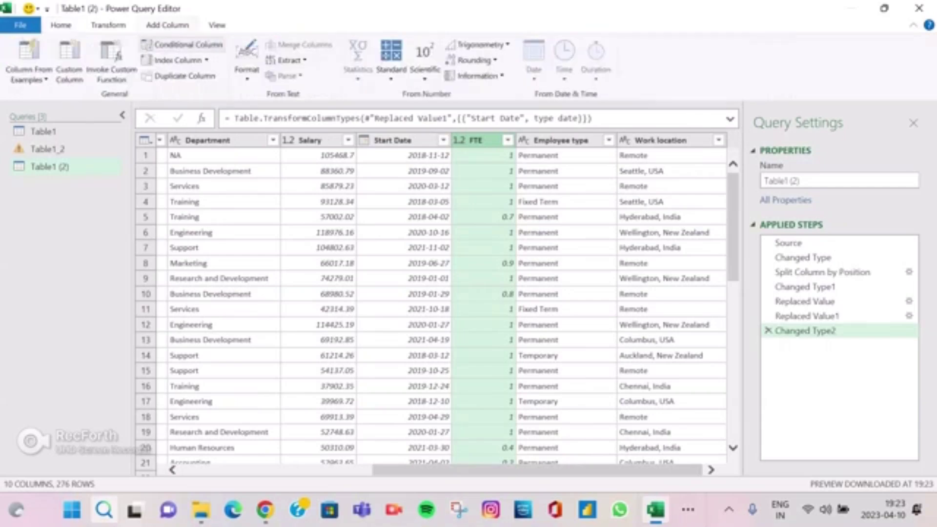
click(183, 44)
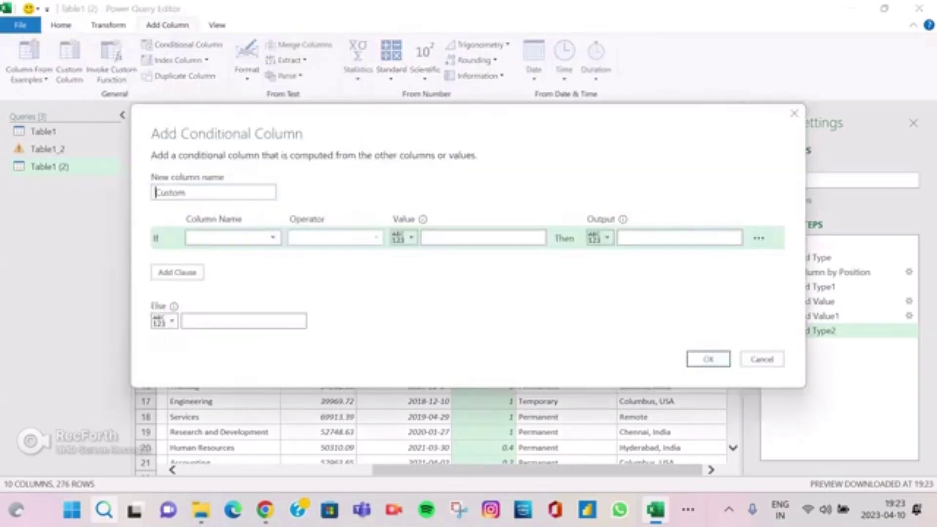
text(Full/Part time)
key(End)
key(BackSpace)
key(BackSpace)
key(BackSpace)
key(BackSpace)
key(BackSpace)
key(BackSpace)
text(Employ)
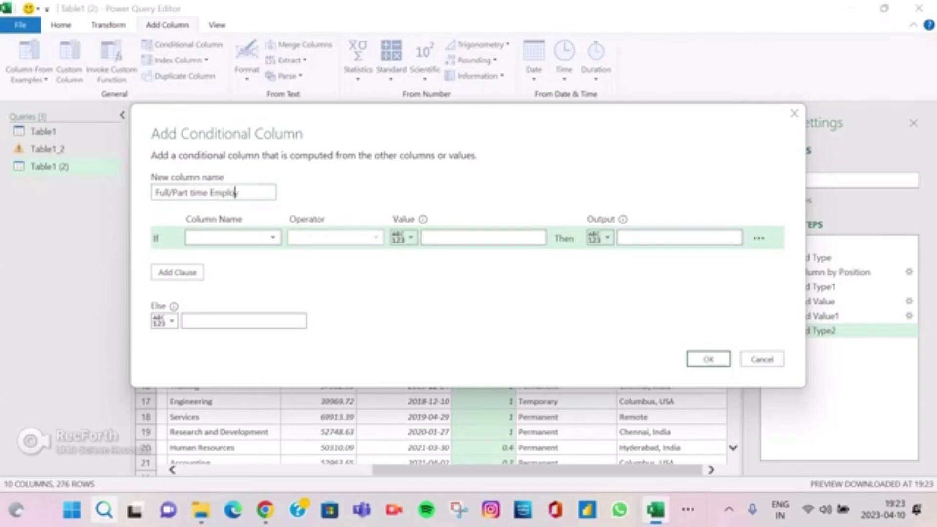
text(ee)
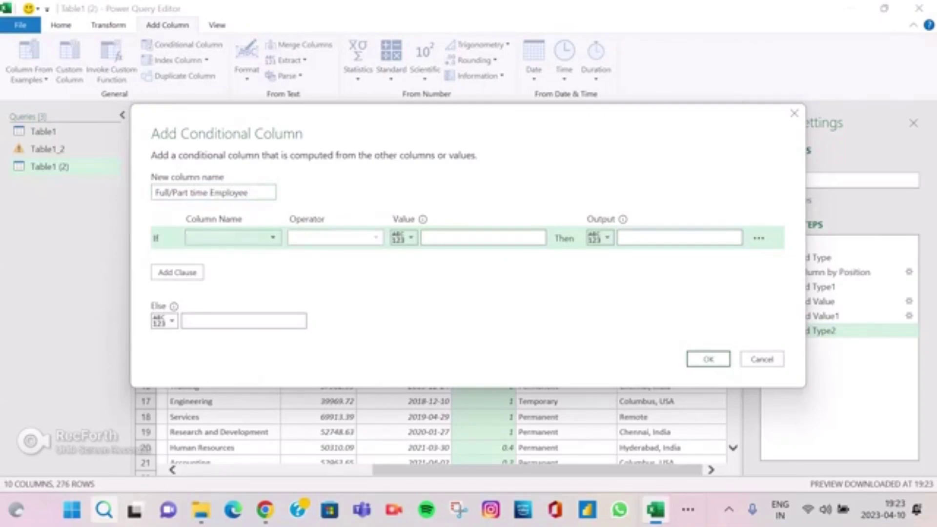
- Define the conditional column's rule so that FTE equals 1 outputs Full time, otherwise Part time, and add the column
click(233, 238)
click(230, 356)
click(483, 237)
text(1)
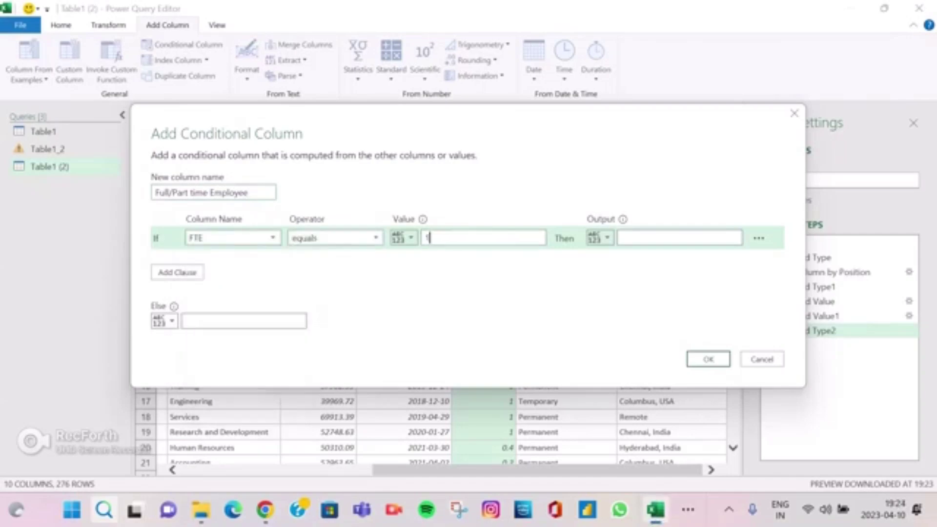
click(643, 237)
text(Full time)
click(186, 321)
text(art t)
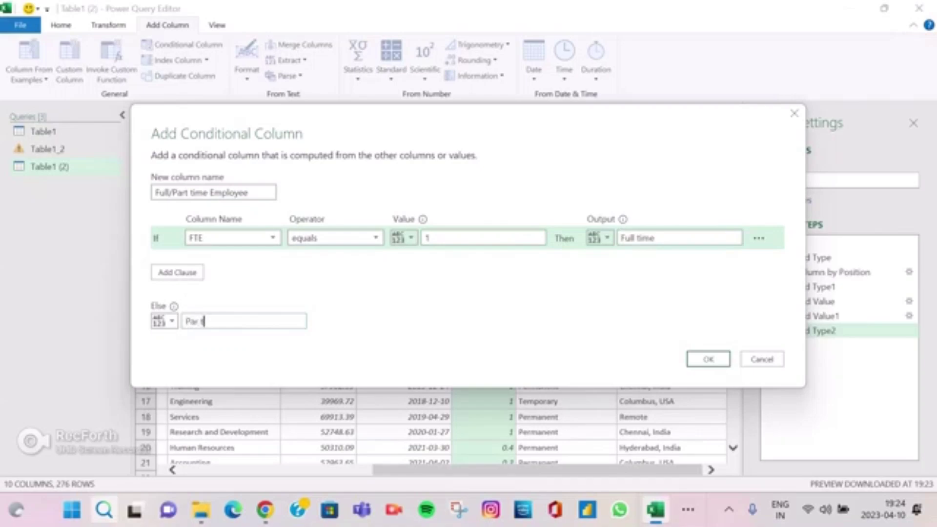
text(ime)
click(708, 359)
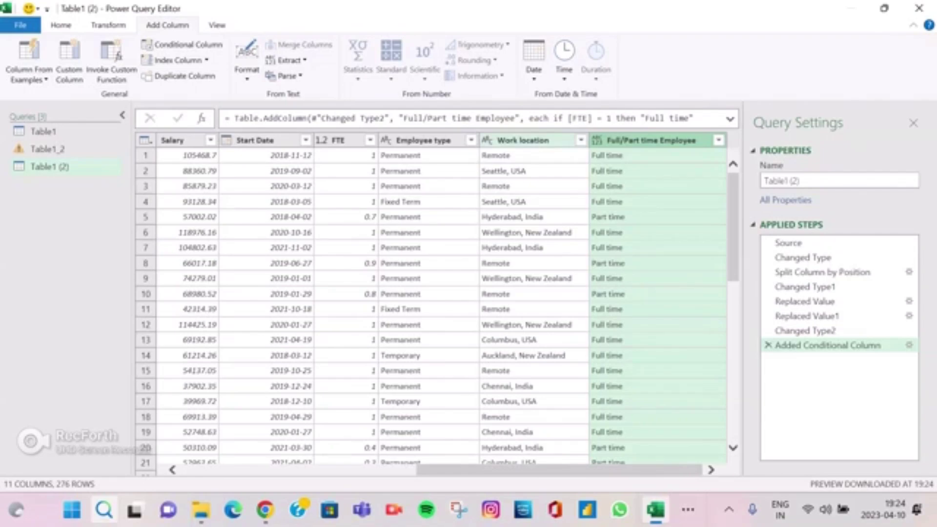
- Split the Work location column by the comma delimiter at each occurrence, keeping the double quote as quote character
click(523, 140)
right_click(522, 140)
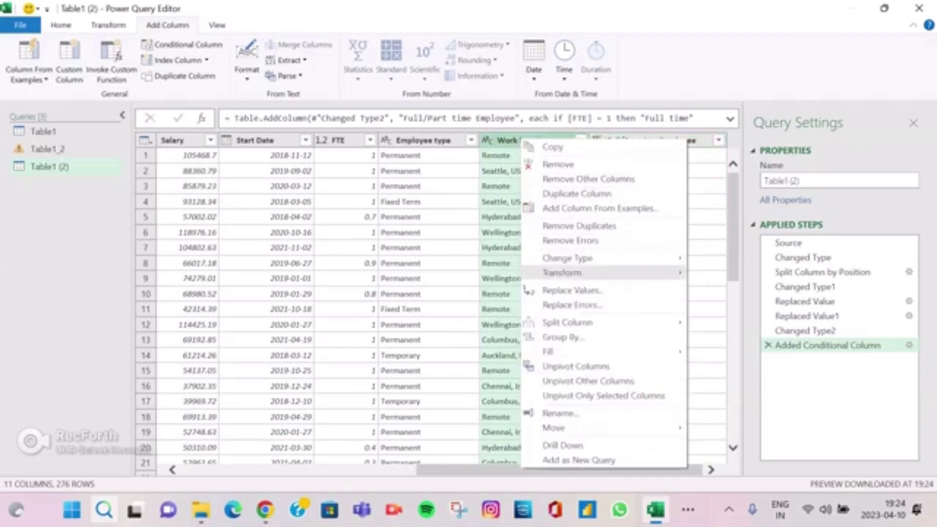
mouse_move(568, 322)
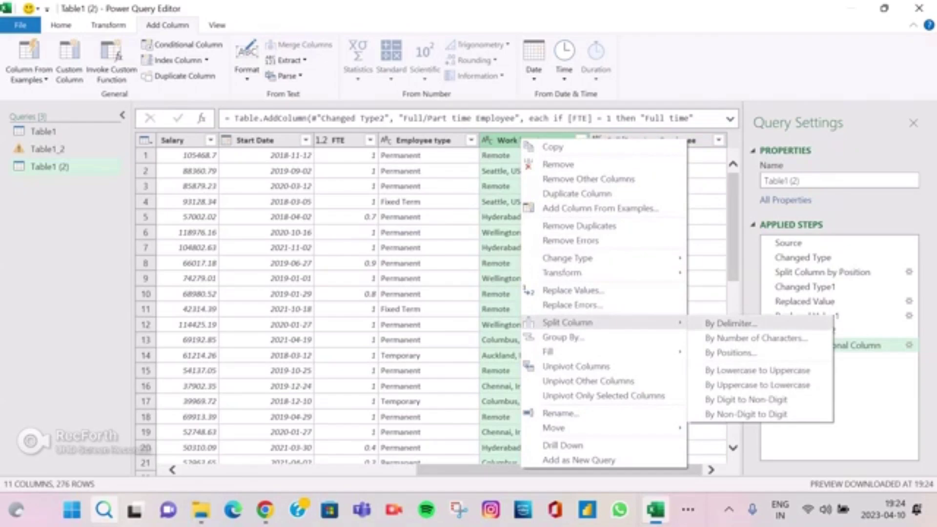
click(730, 323)
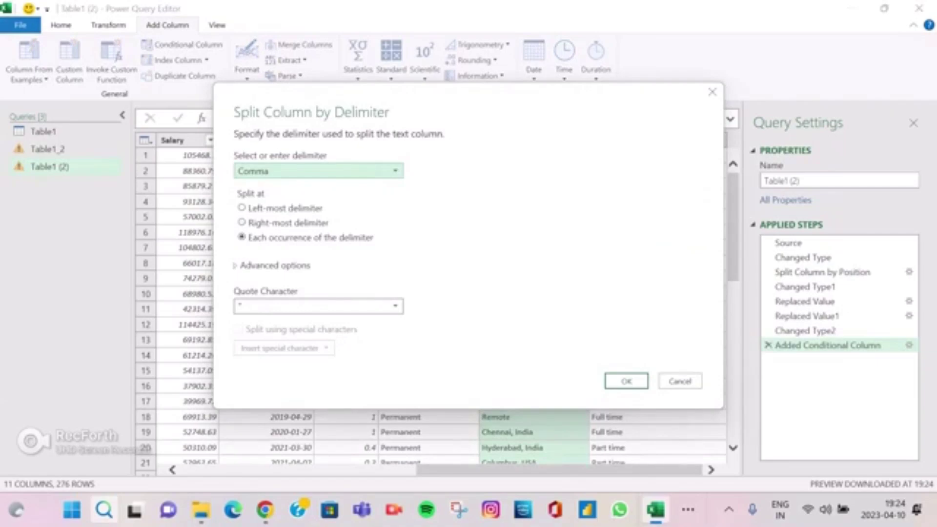
click(318, 305)
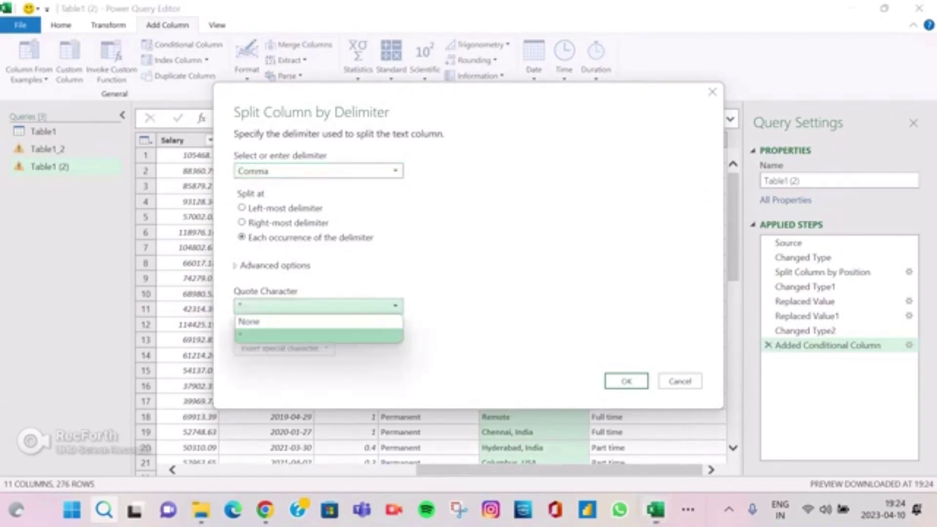
click(318, 334)
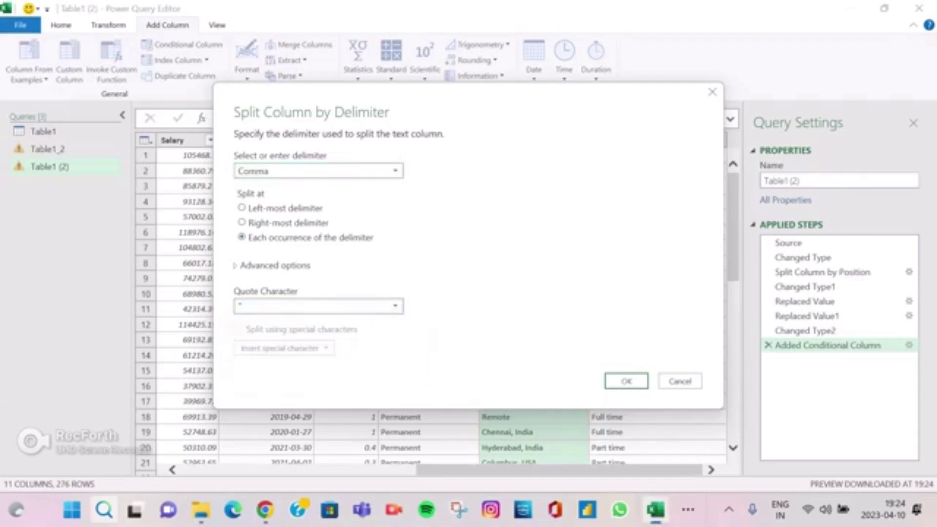
click(625, 381)
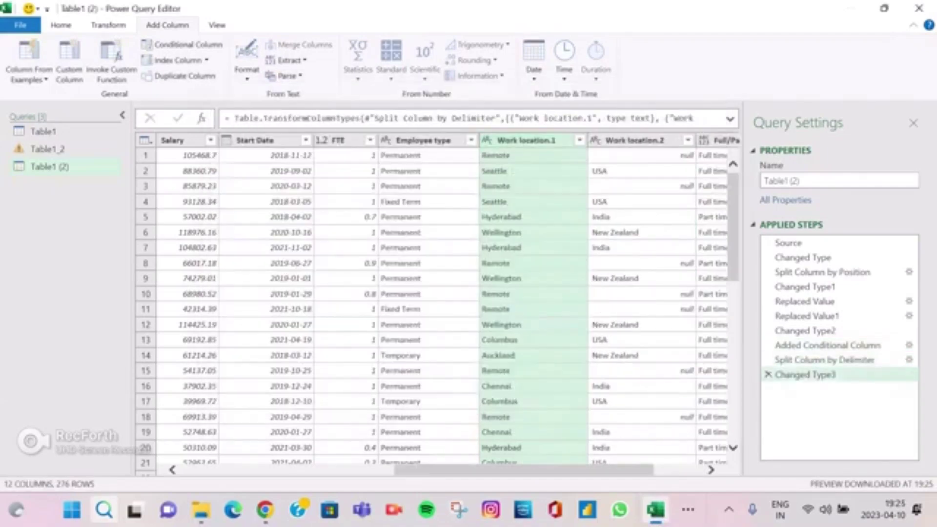
- Close the query editor and load the cleaned Table1 (2) query into the workbook
scroll(441, 303, right, 2)
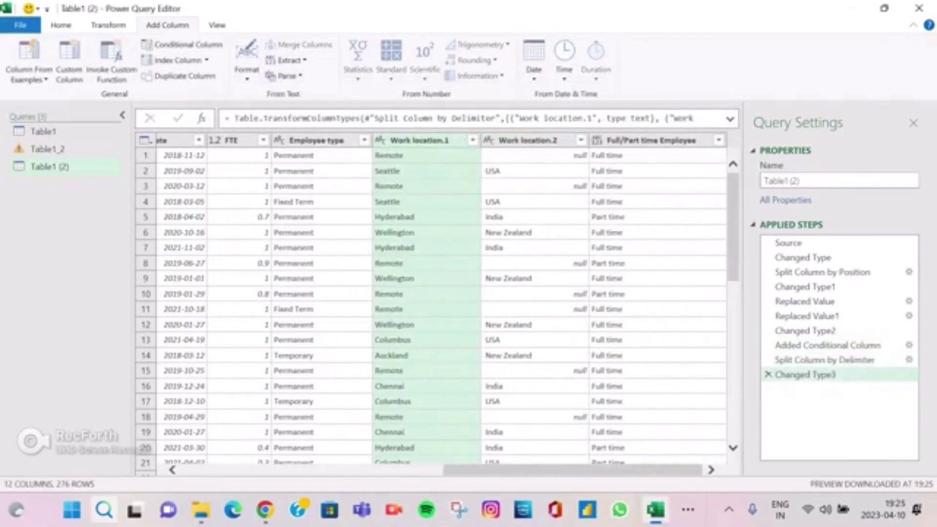
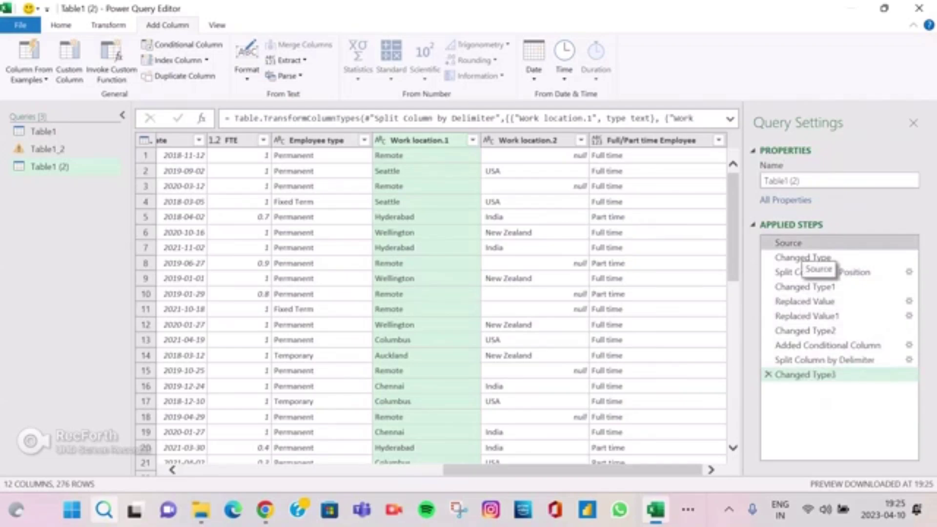
scroll(439, 302, left, 5)
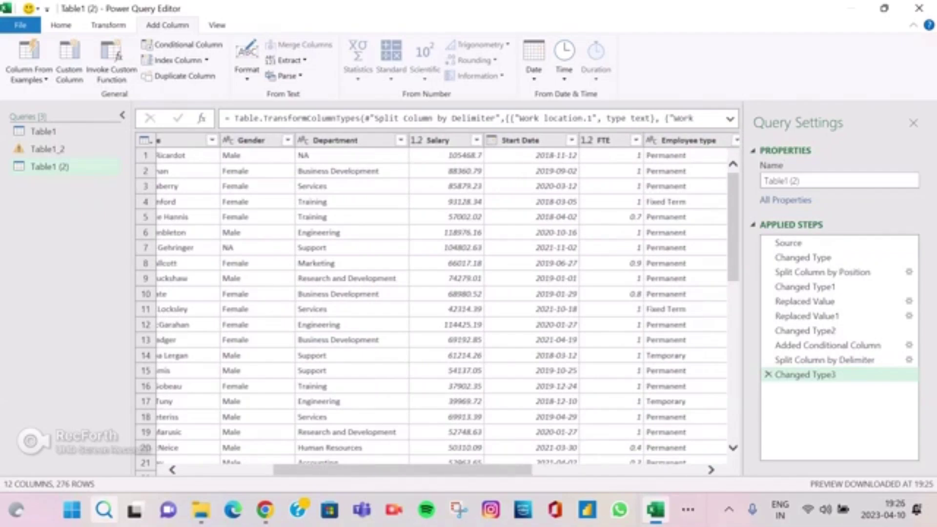
click(60, 25)
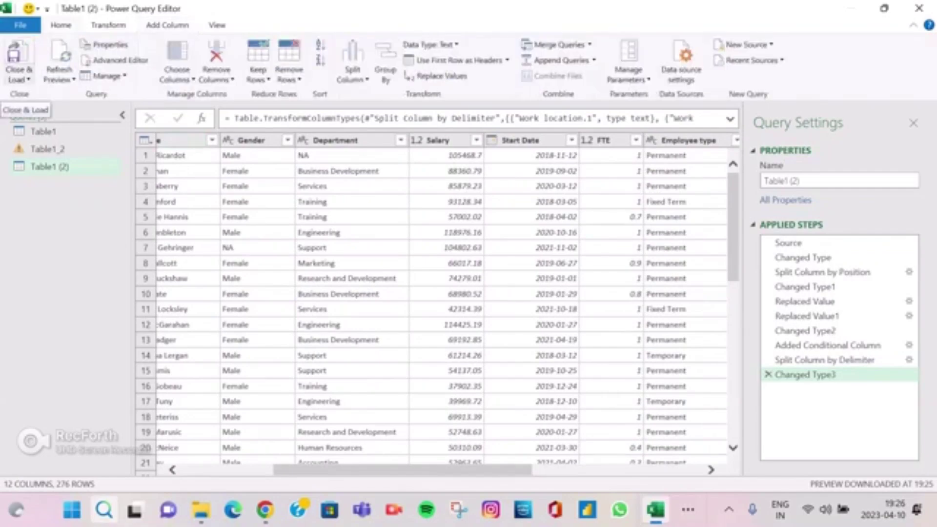
click(18, 76)
click(45, 93)
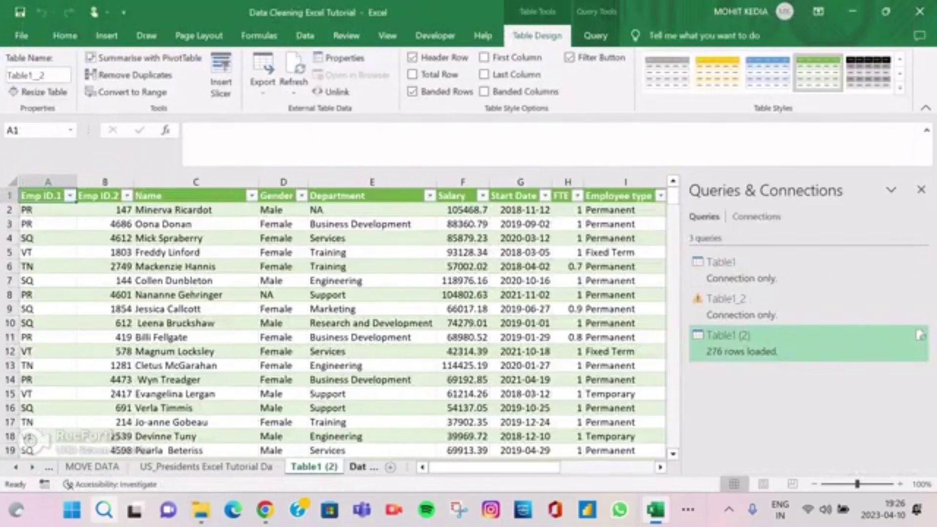
- Copy all employee data rows below the header row in the New Data sheet
click(360, 467)
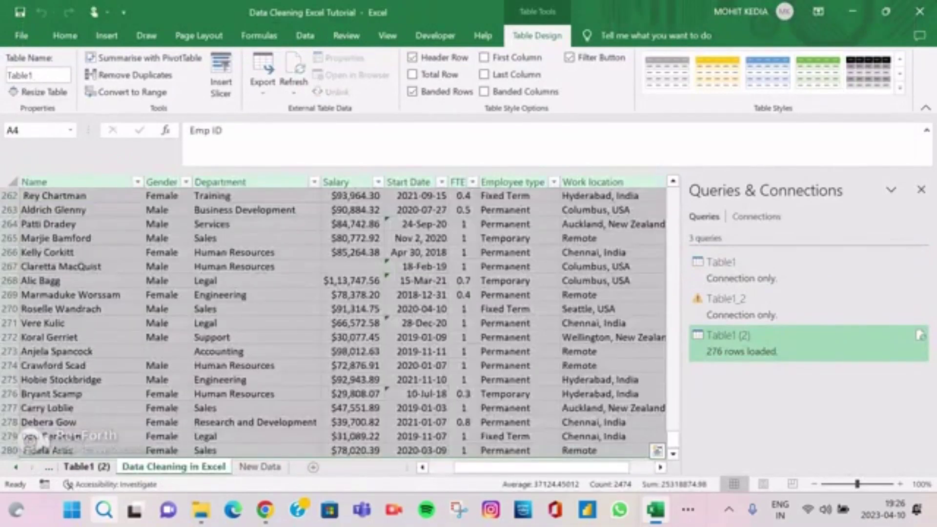
click(86, 467)
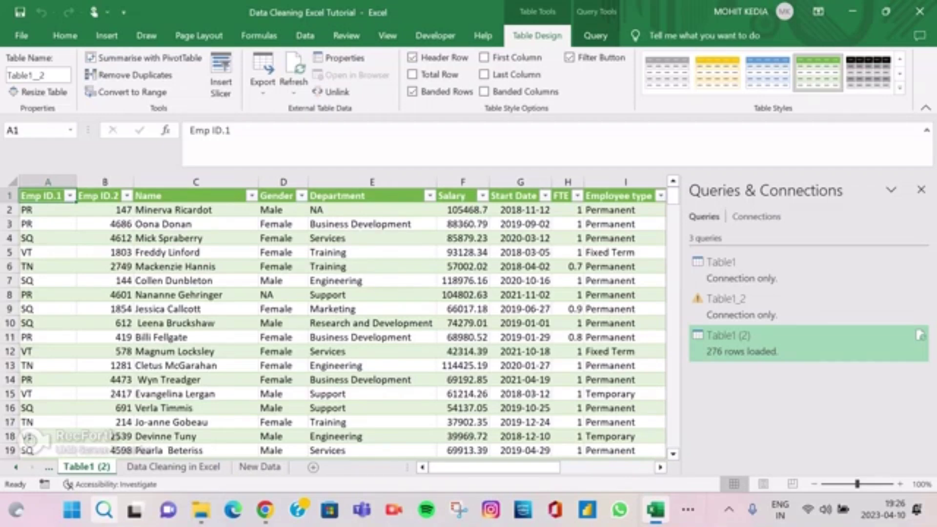
click(259, 467)
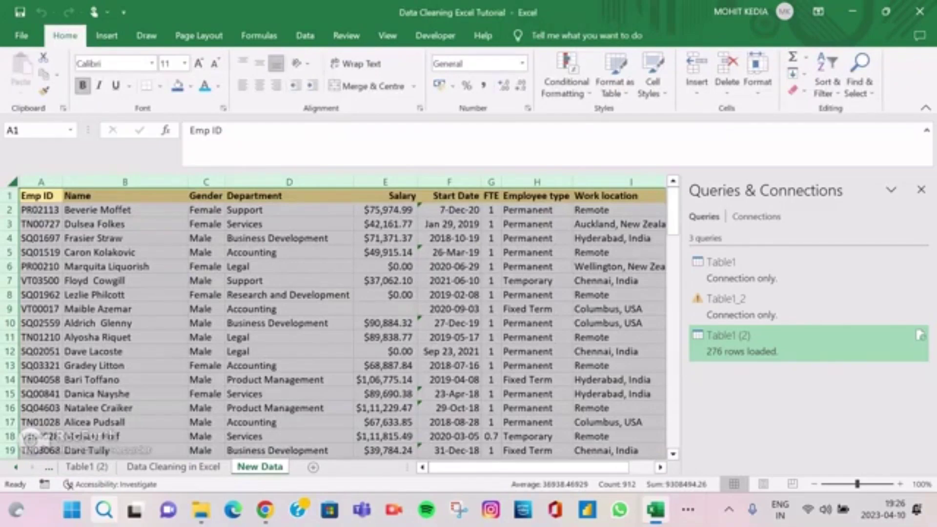
click(41, 196)
click(41, 210)
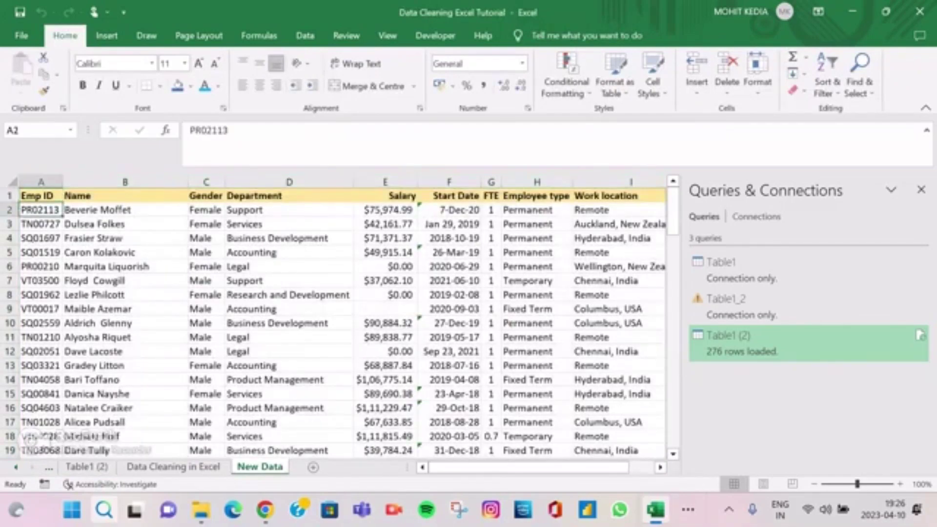
key(ctrl+shift+Right)
key(ctrl+shift+Down)
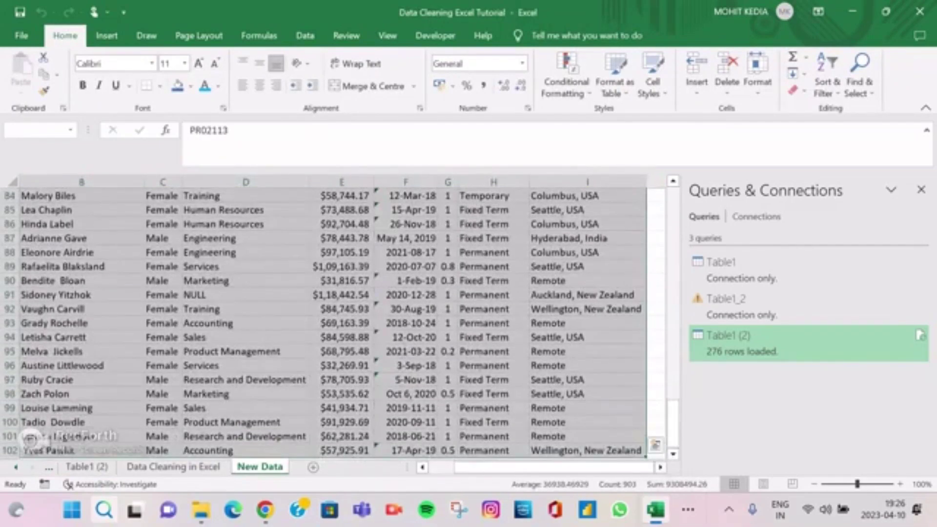
key(ctrl+c)
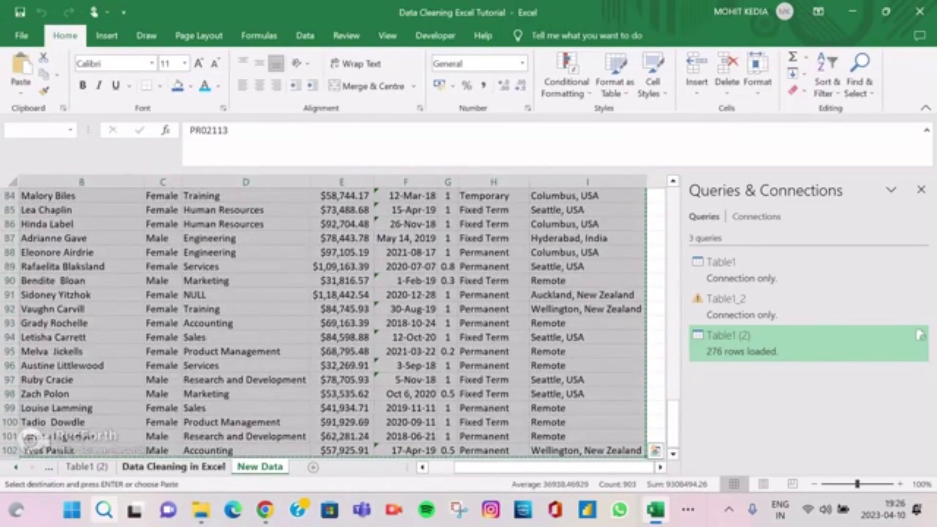
- Paste the copied rows directly below the last table row in the Data Cleaning in Excel sheet, starting at cell A281
key(ctrl+Page_Up)
scroll(334, 322, down, 3)
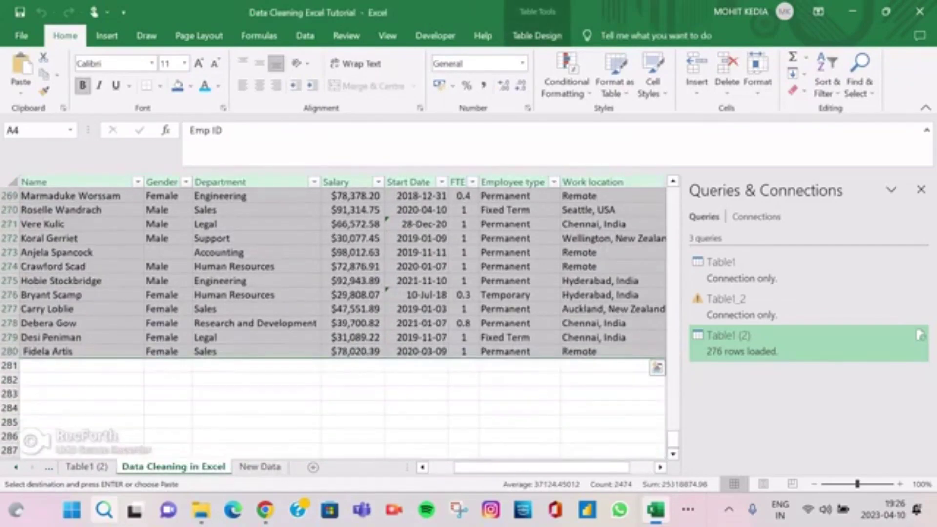
scroll(342, 322, left, 3)
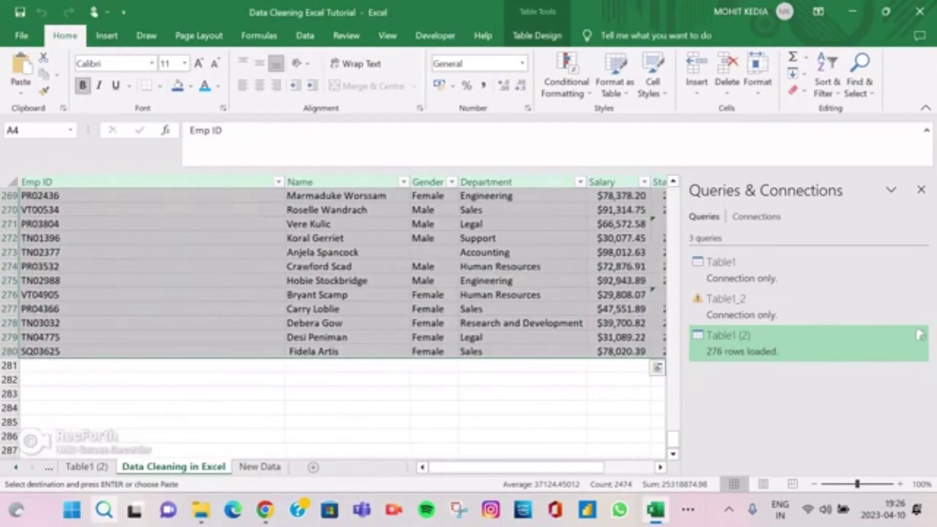
click(152, 365)
key(ctrl+v)
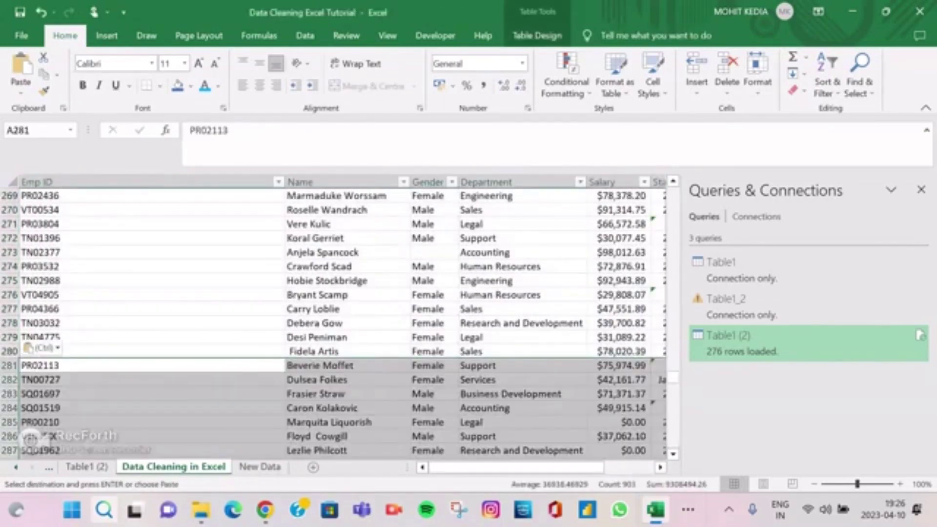
- Refresh the Table1 (2) query output with the rows appended to the source table
click(87, 467)
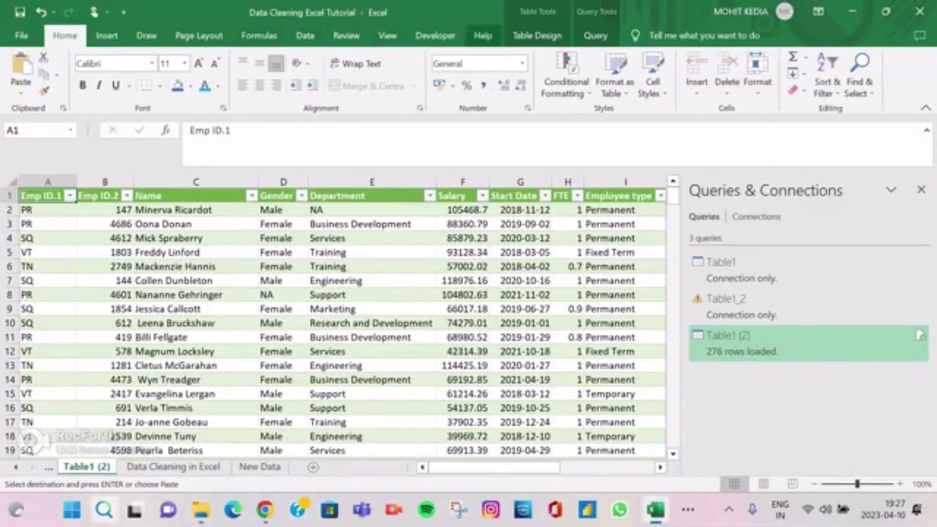
click(536, 36)
click(596, 36)
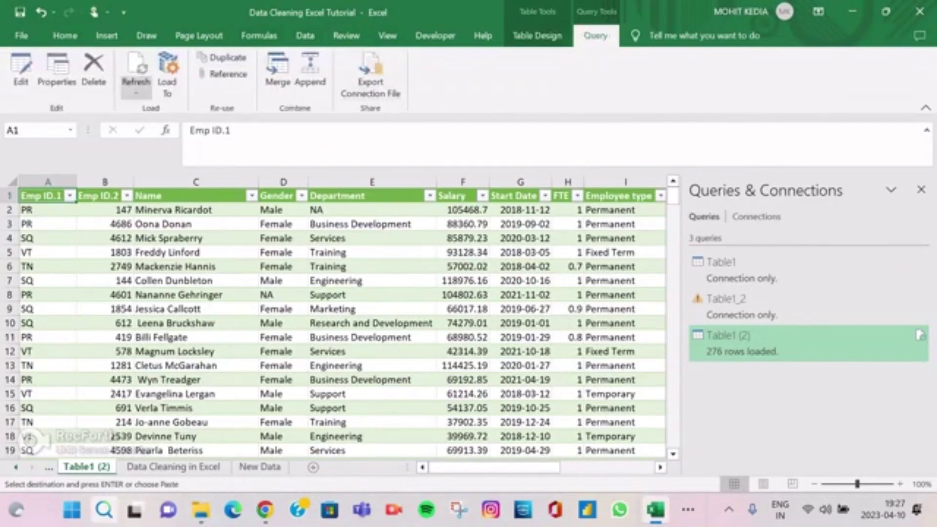
click(136, 92)
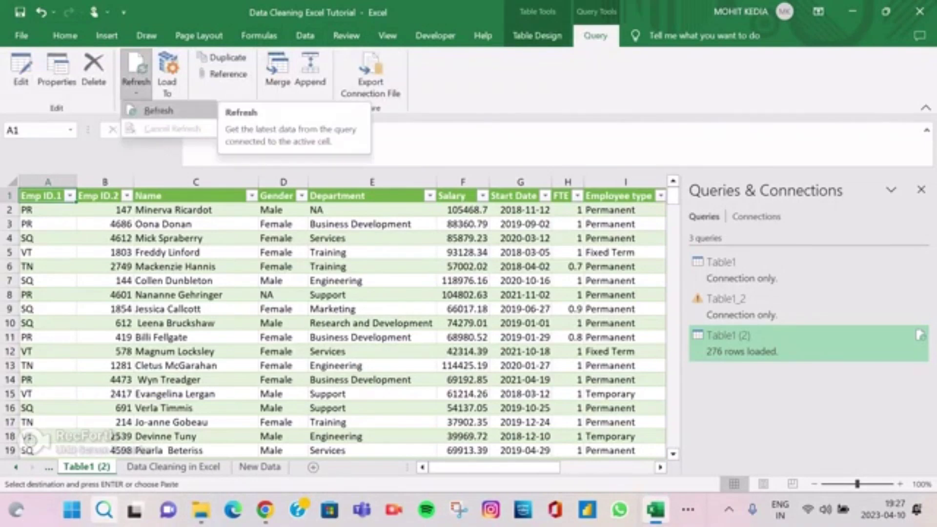
click(156, 111)
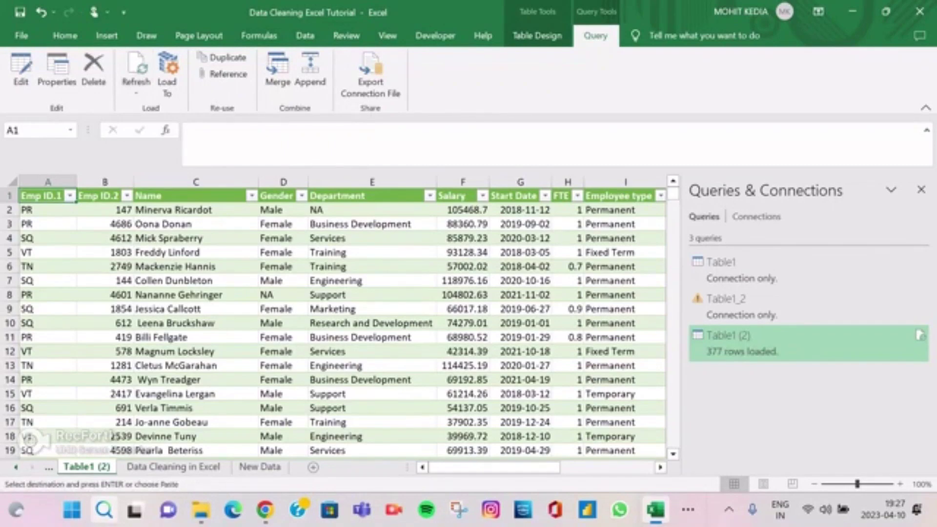
- Examine the appended rows in the Data Cleaning in Excel sheet, from row 281 to the end of the table
mouse_move(746, 343)
scroll(337, 322, down, 4)
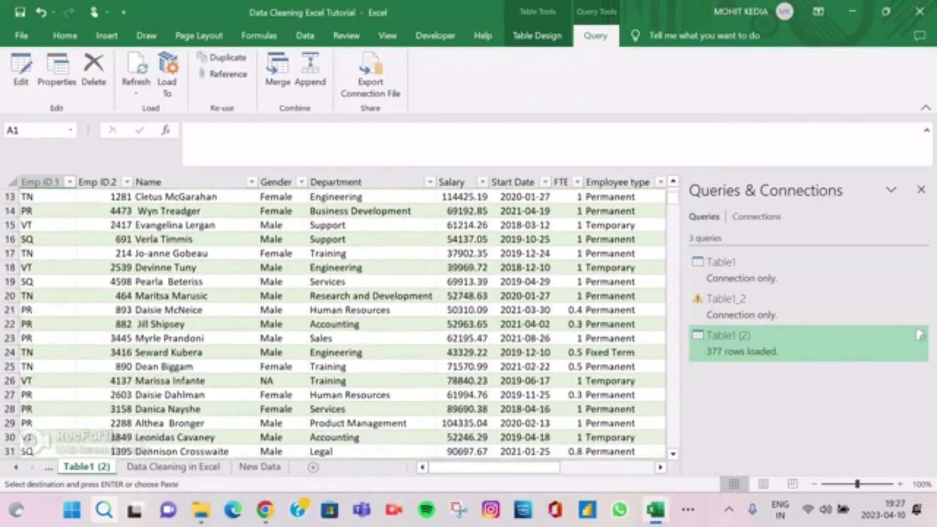
click(173, 466)
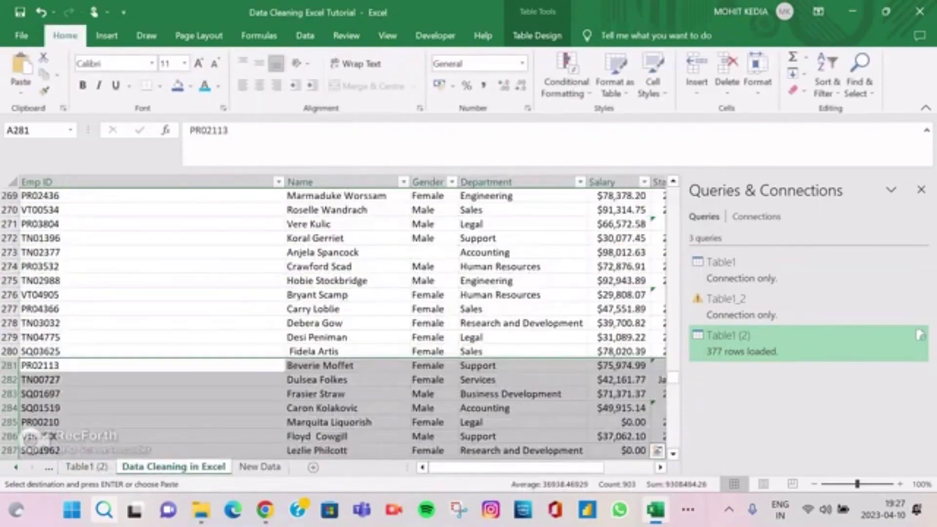
key(Up)
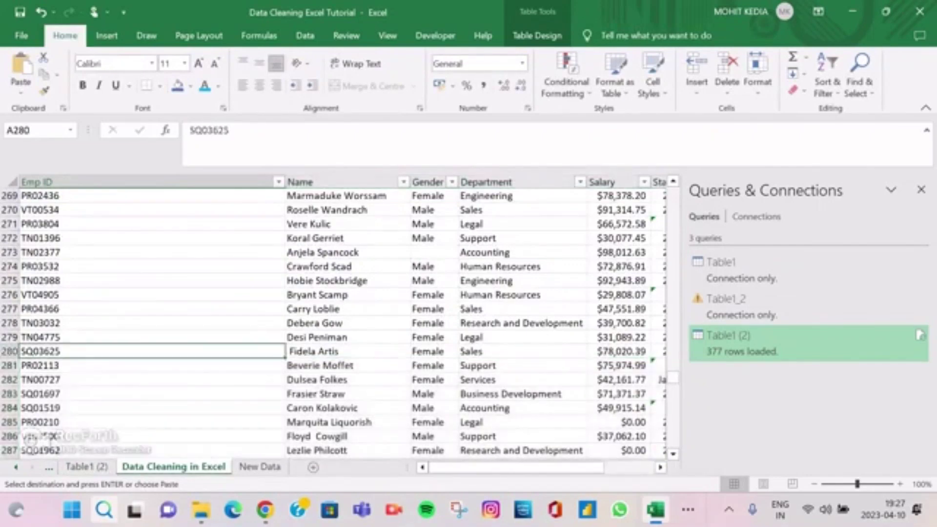
key(Down)
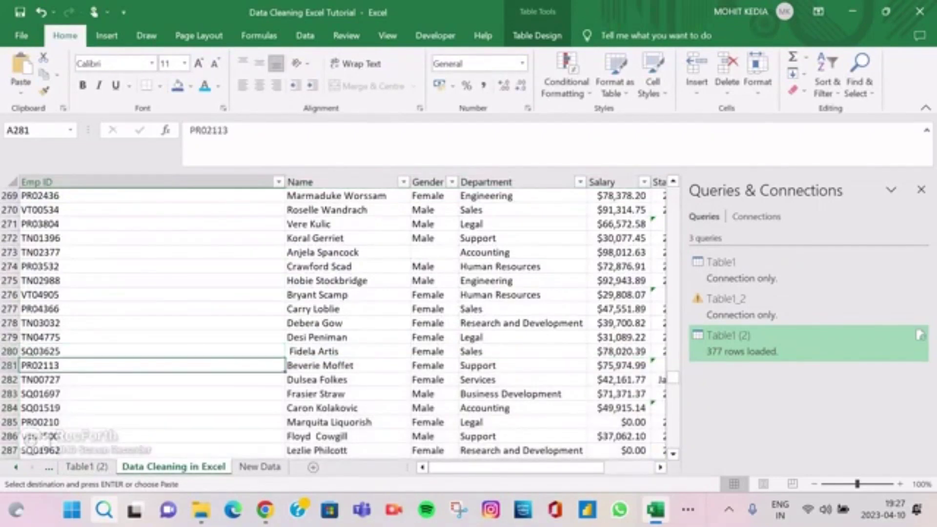
key(ctrl+Down)
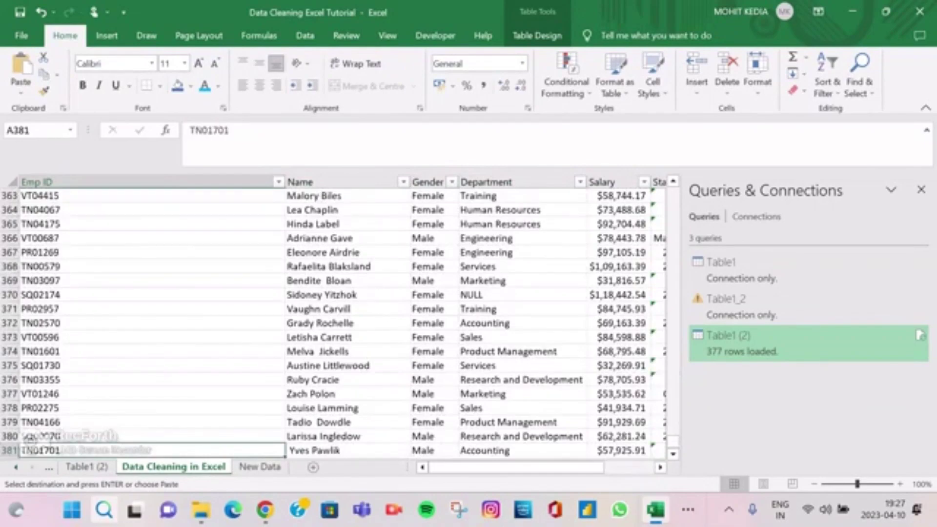
drag(672, 440, 673, 194)
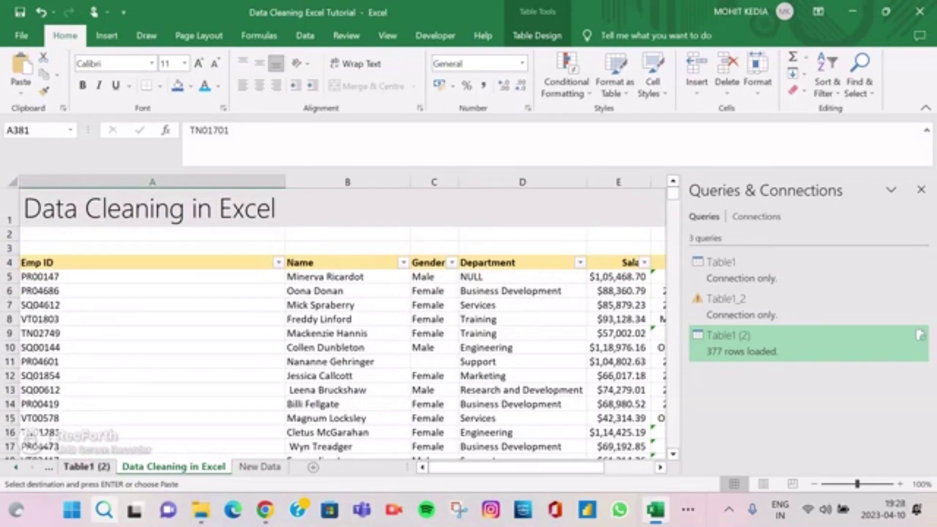
- Check the refreshed Table1 (2) sheet's last rows for applied cleaning, comparing FTE with Full/Part time Employee and reviewing the split work locations
click(87, 467)
click(48, 407)
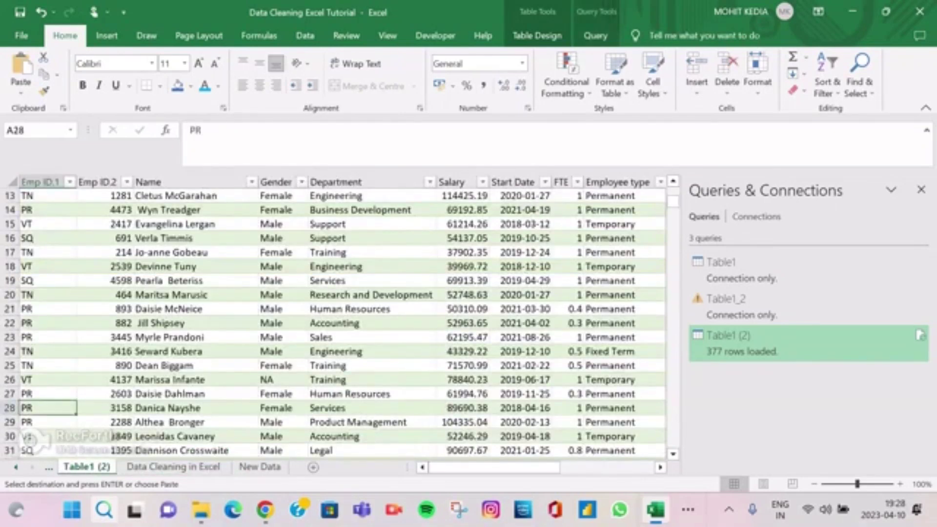
key(ctrl+Down)
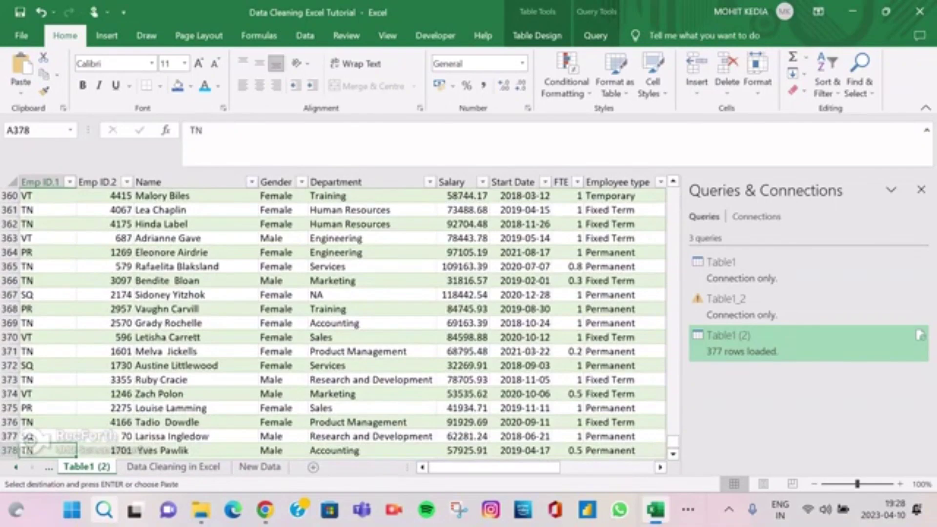
scroll(334, 322, up, 1)
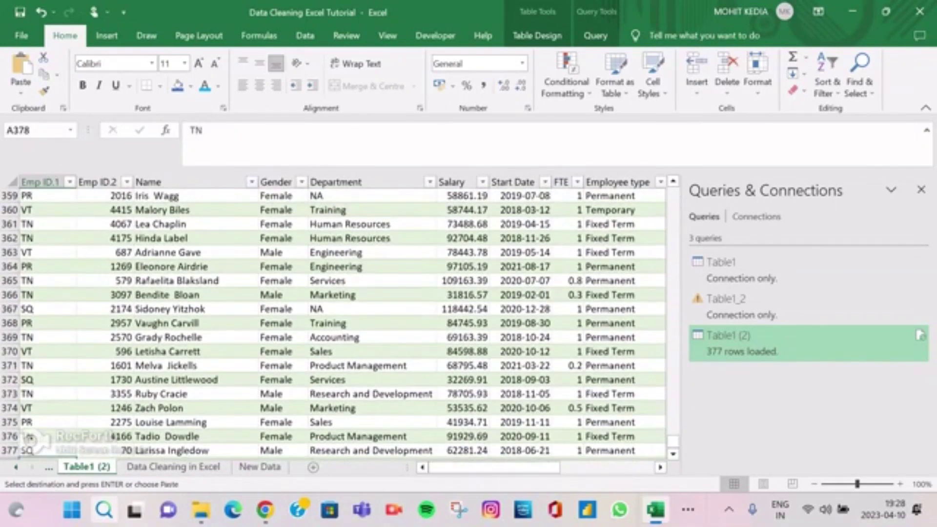
scroll(334, 322, down, 2)
scroll(333, 322, right, 3)
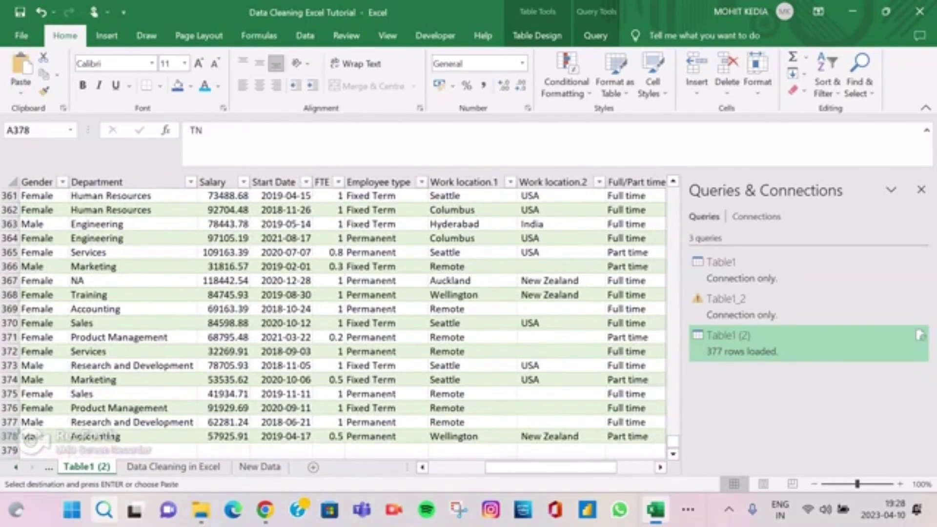
click(329, 337)
click(634, 337)
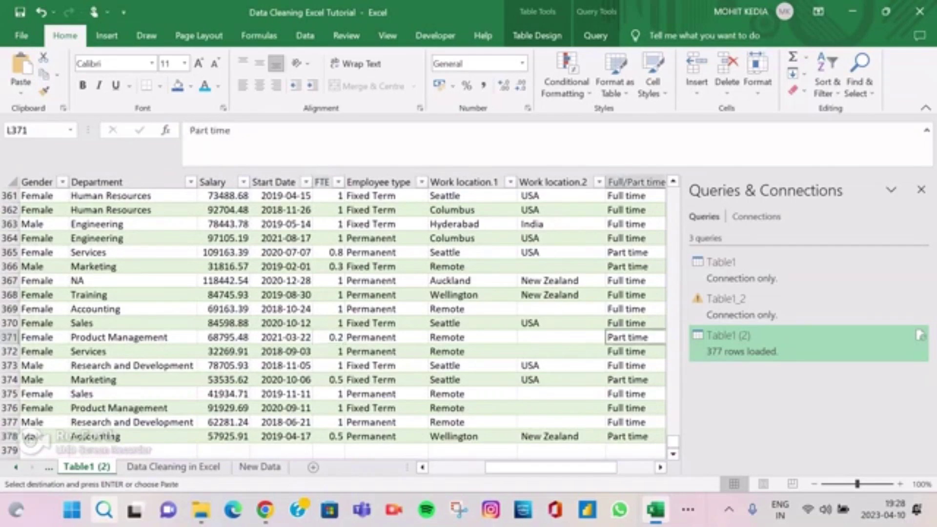
scroll(337, 322, up, 6)
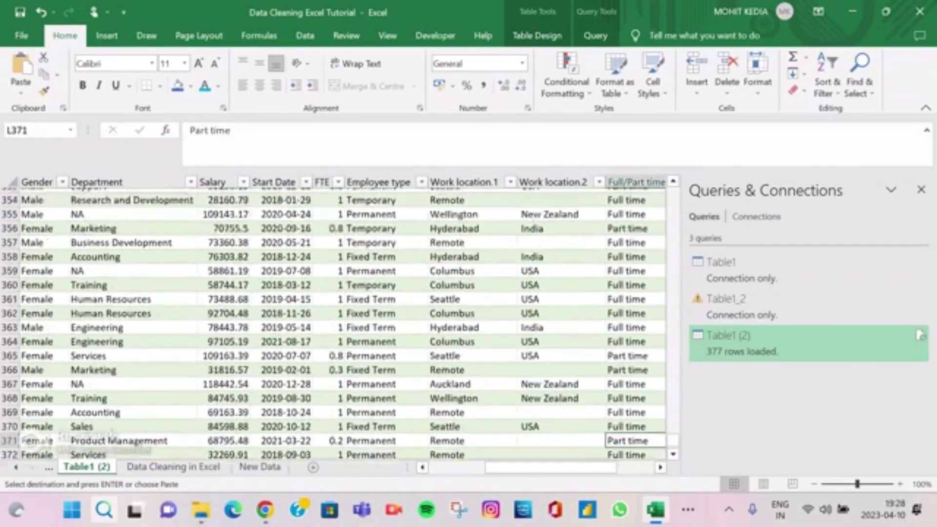
scroll(337, 322, up, 2)
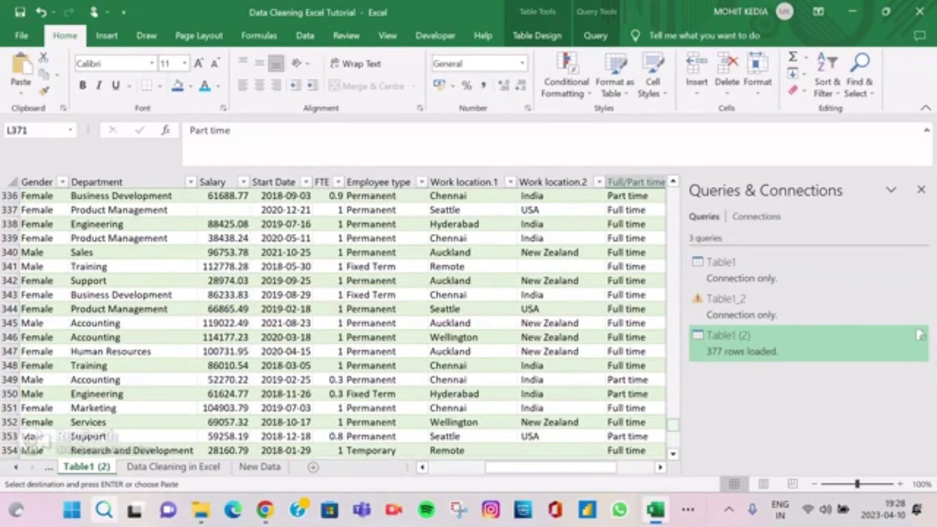
drag(672, 425, 672, 189)
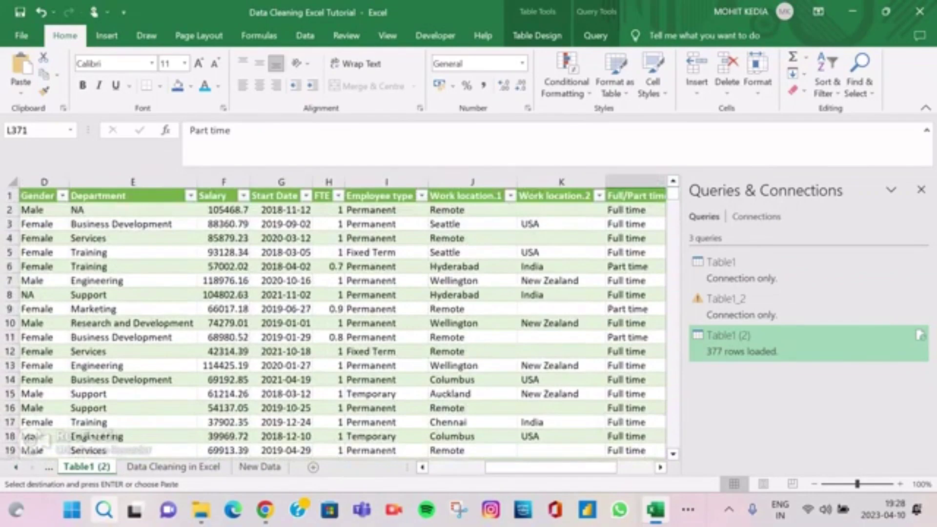
scroll(341, 317, right, 1)
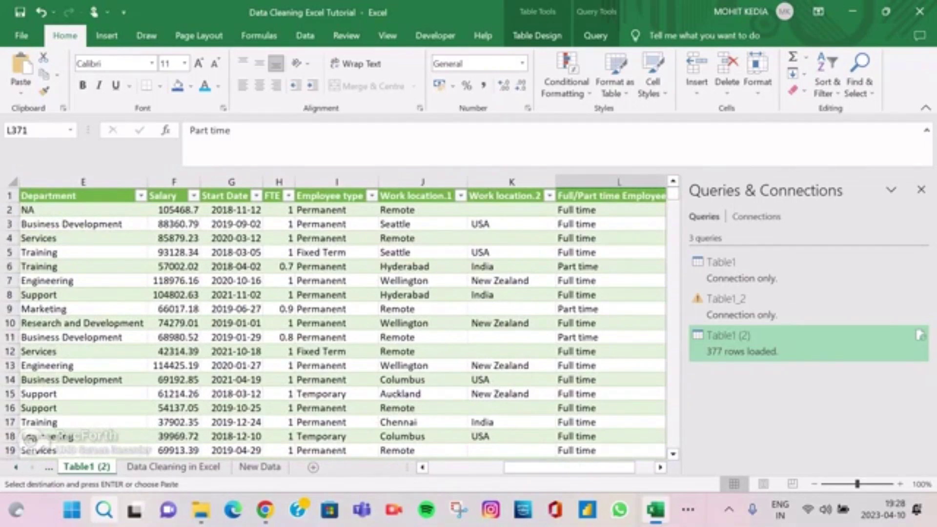
click(655, 510)
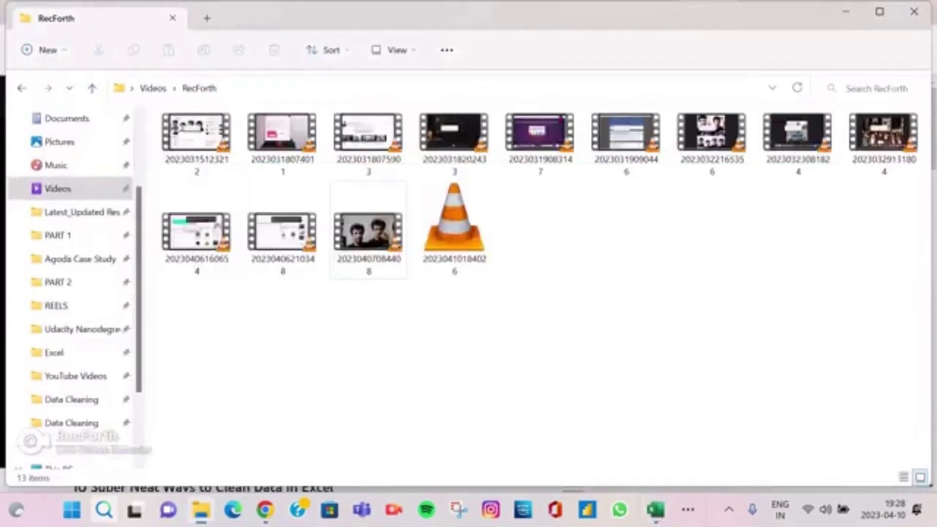
click(655, 509)
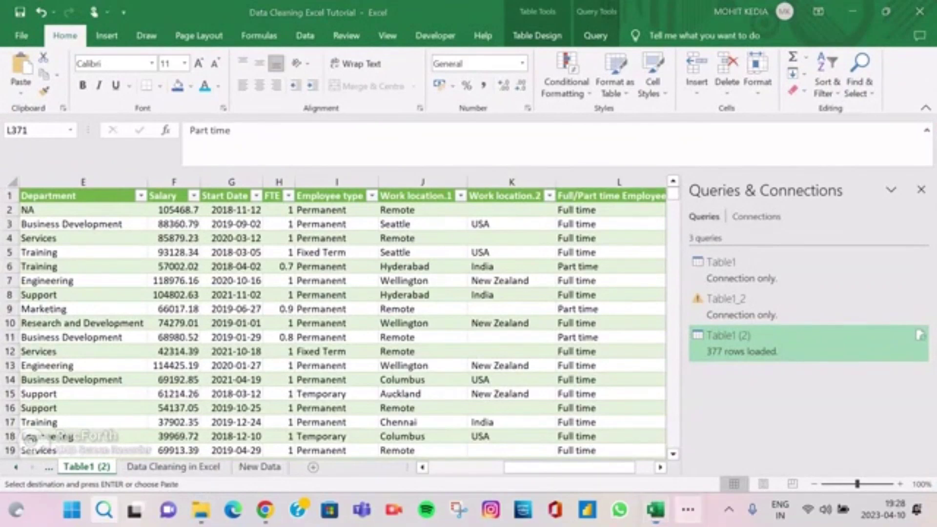
click(688, 509)
click(658, 464)
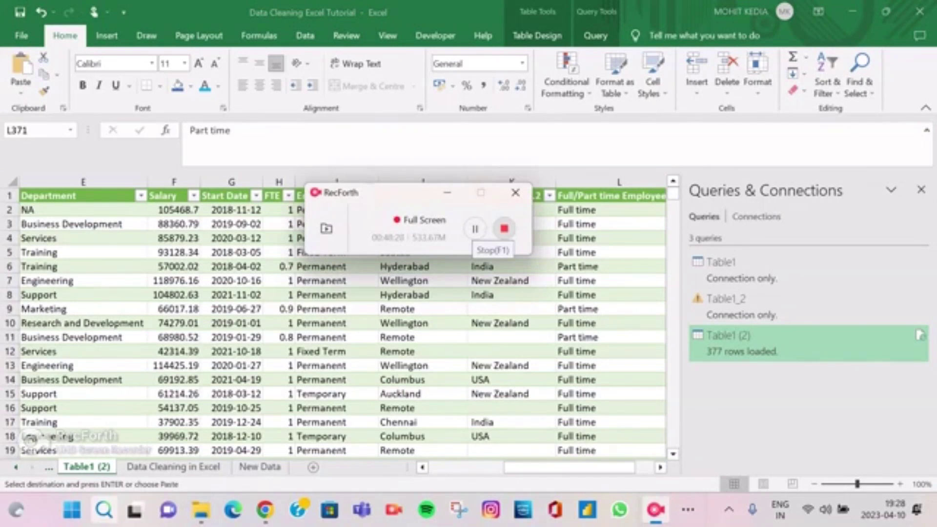
click(447, 193)
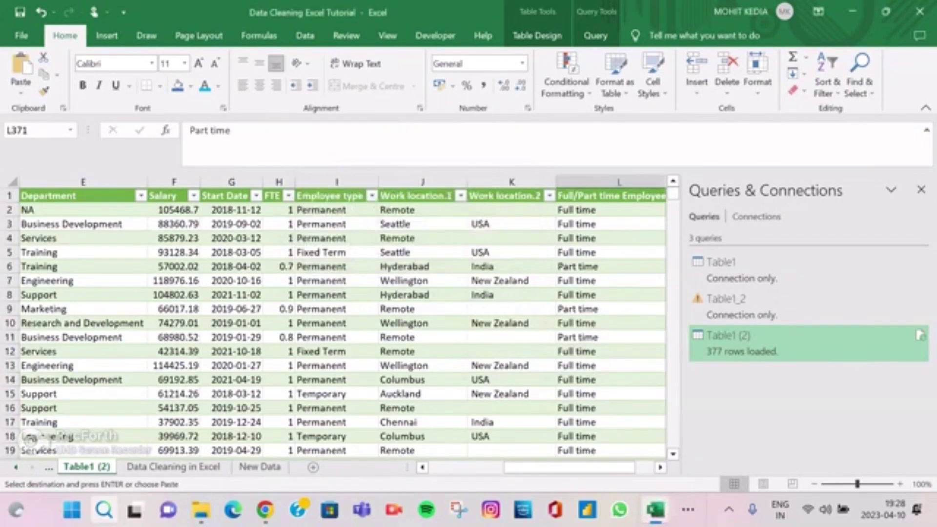
click(260, 467)
click(173, 467)
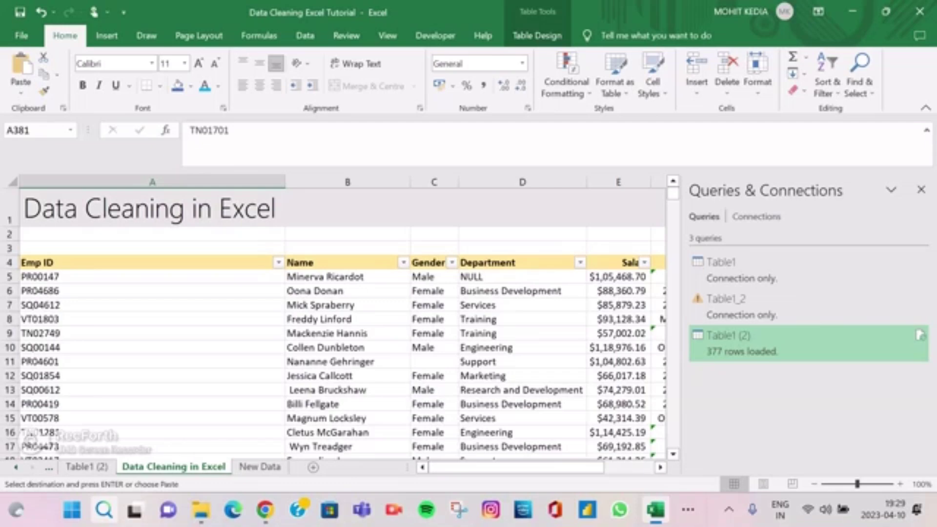
click(687, 509)
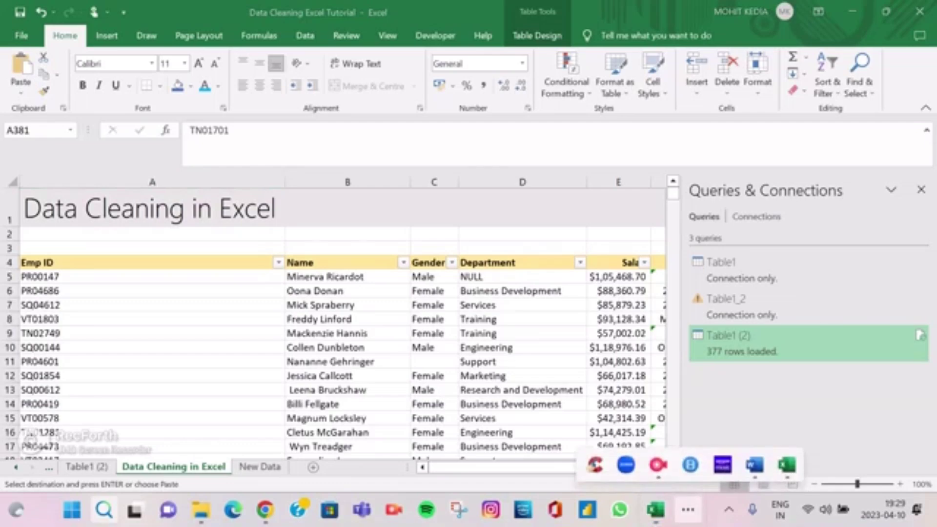
click(658, 464)
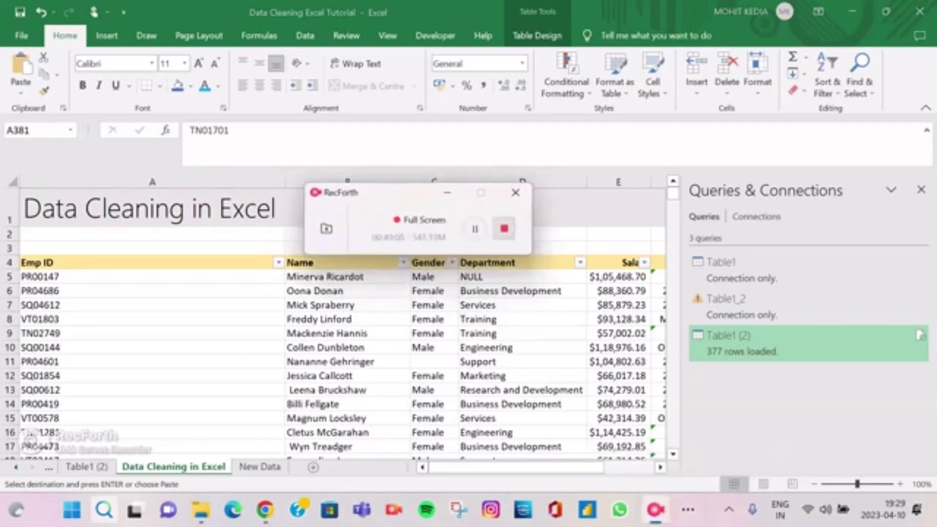